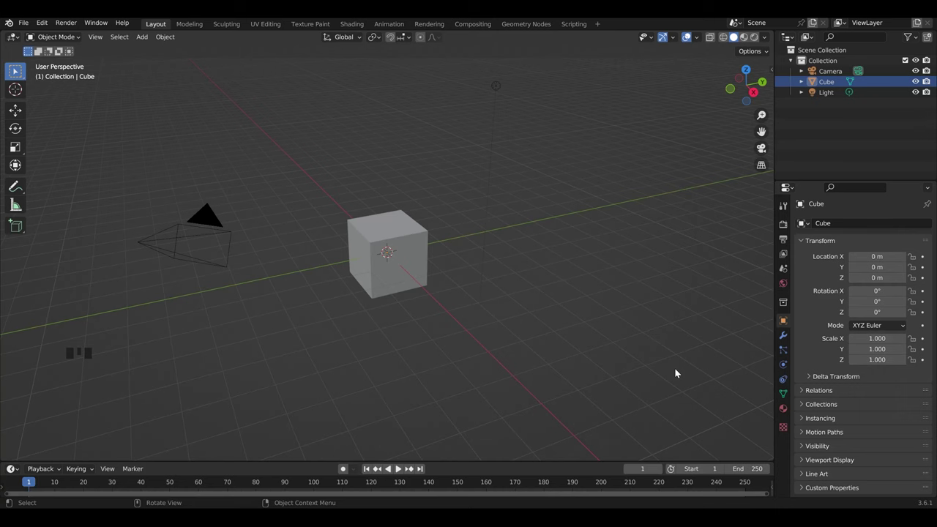
Delete the Camera and Light so only the Cube remains selected, in the Geometry Nodes workspace
left_click(566, 179)
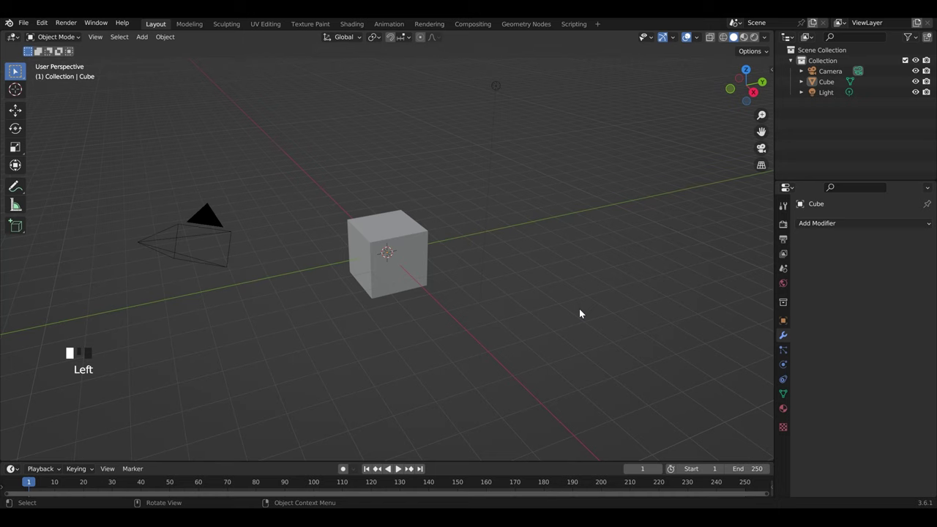
left_click(391, 268)
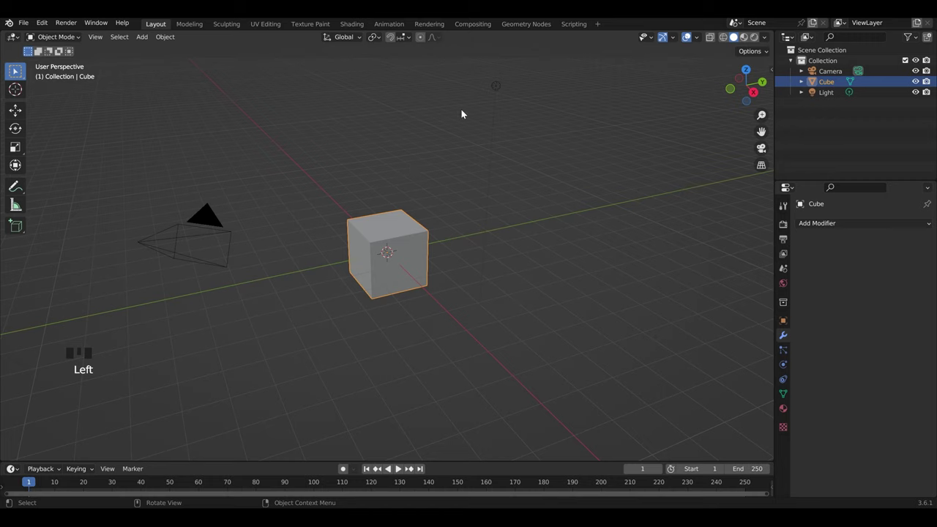
left_click(496, 85)
mouse_move(251, 157)
left_mouse_down()
mouse_move(167, 272)
mouse_move(95, 277)
left_mouse_up()
key("x")
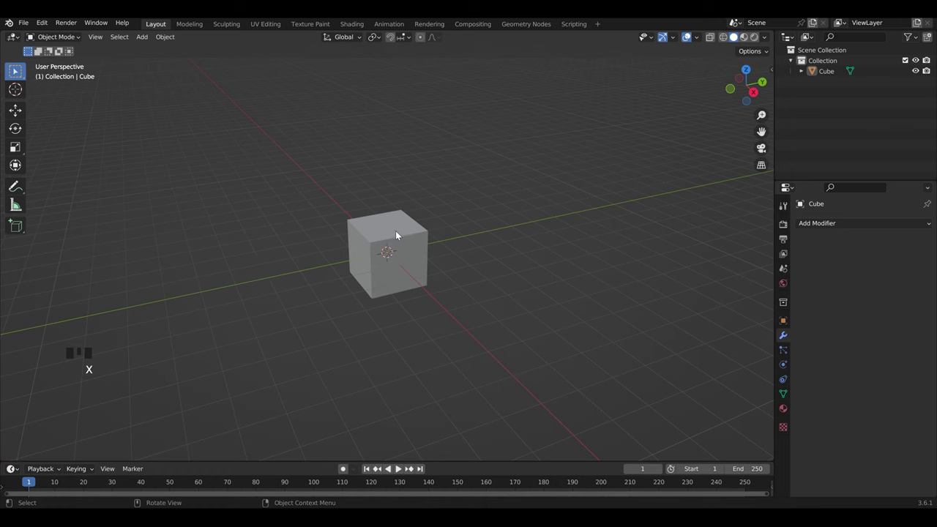
left_click(396, 233)
left_click(526, 24)
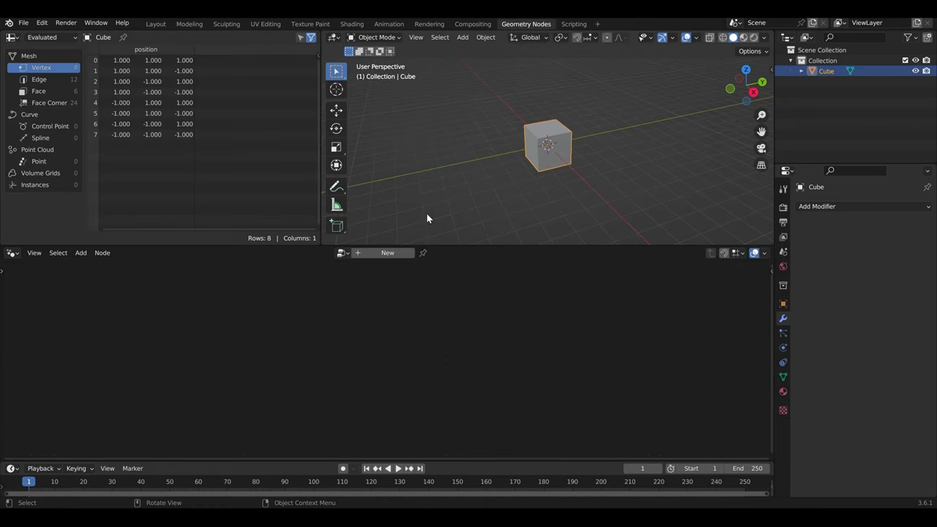
Create a new Geometry Nodes tree on the Cube and inspect its Group Input and Group Output nodes
left_click(395, 253)
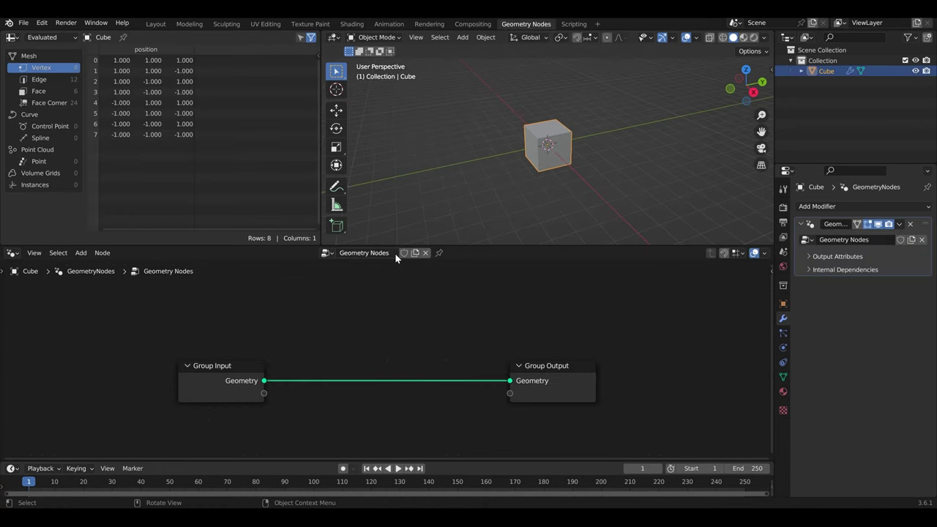
left_click_drag(440, 335, 610, 435)
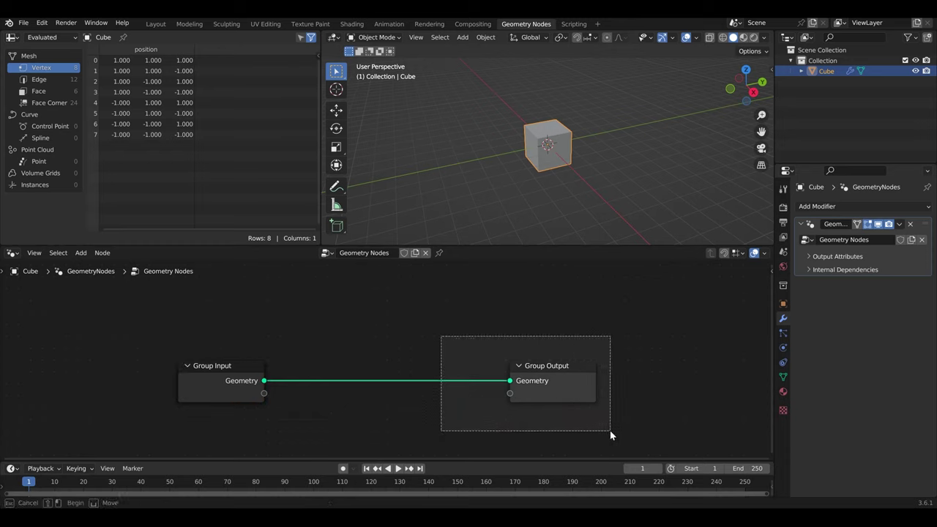
left_click_drag(139, 318, 311, 435)
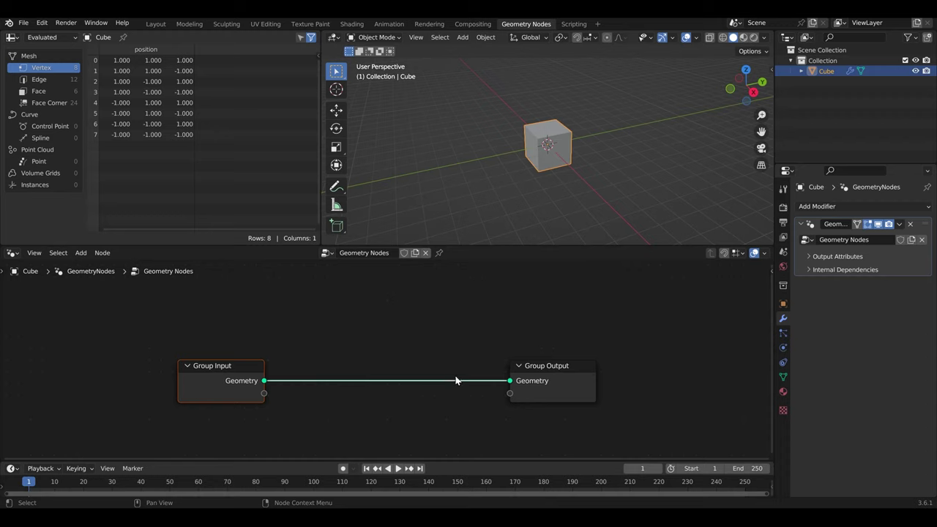
left_click_drag(479, 334, 617, 423)
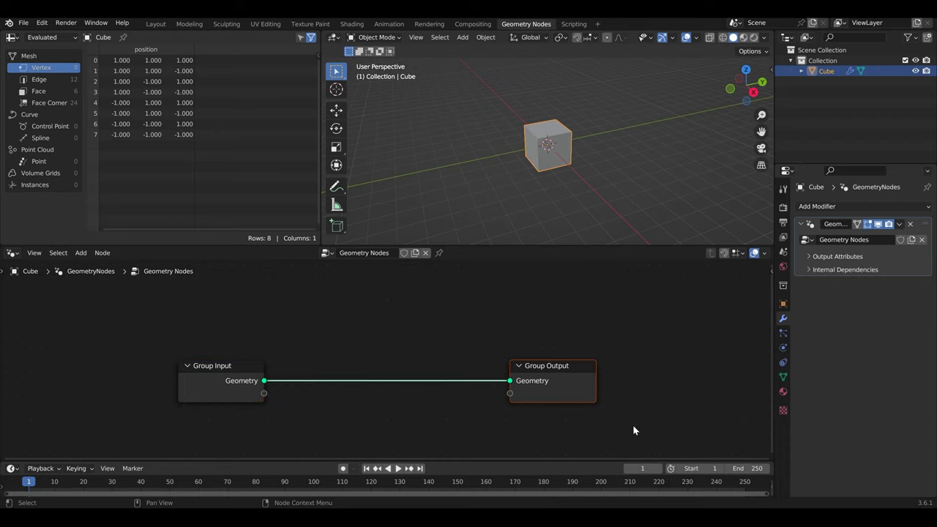
middle_click_drag(591, 146, 531, 138)
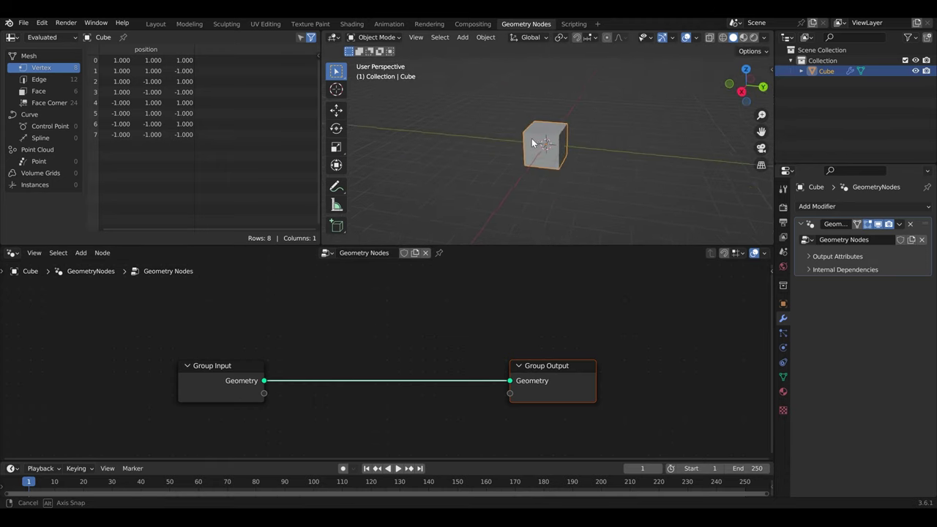
scroll(566, 143, "up", 4)
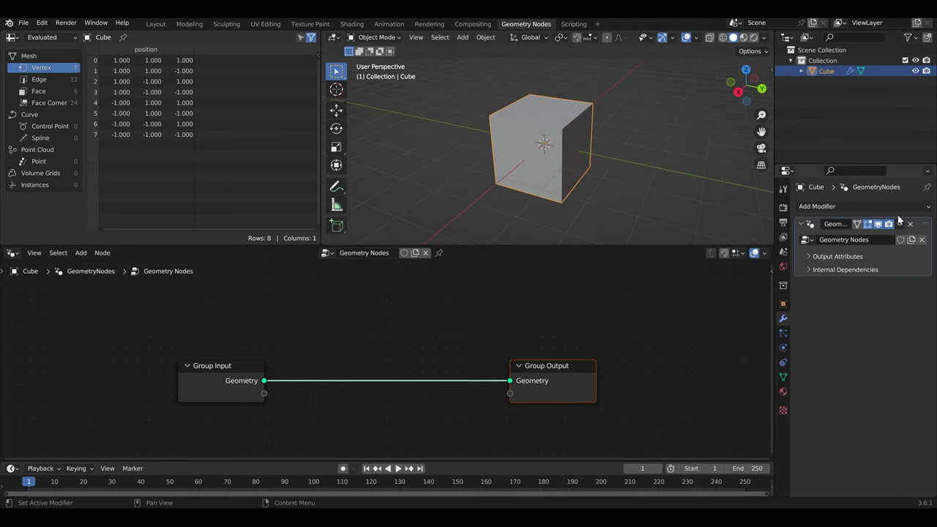
left_click(877, 207)
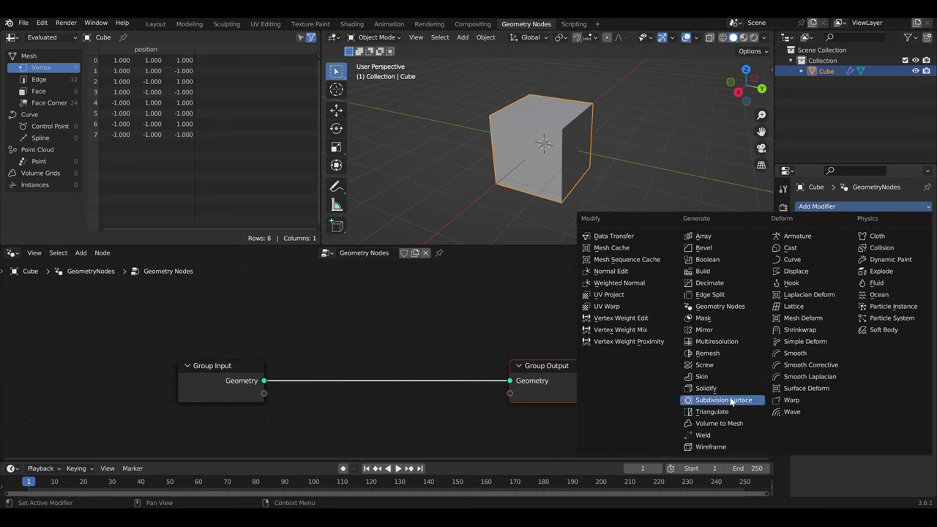
left_click(720, 307)
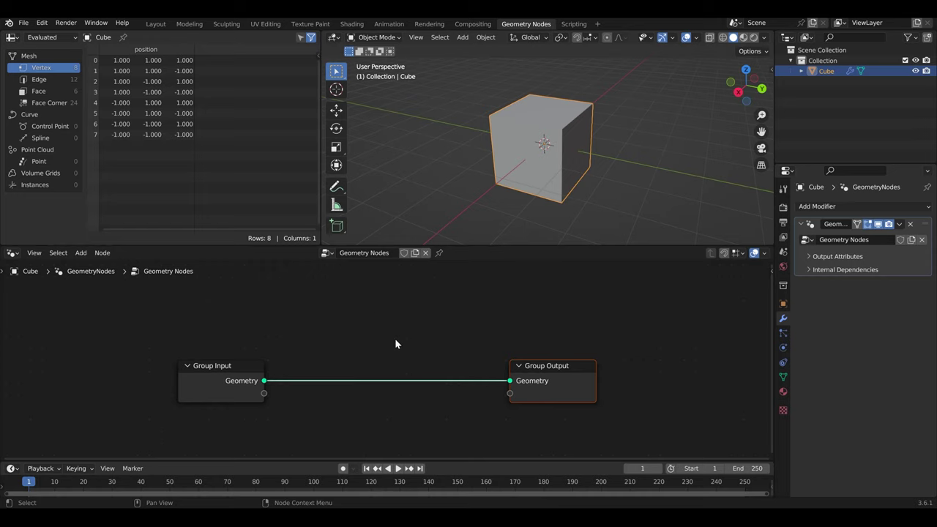
left_click(195, 382)
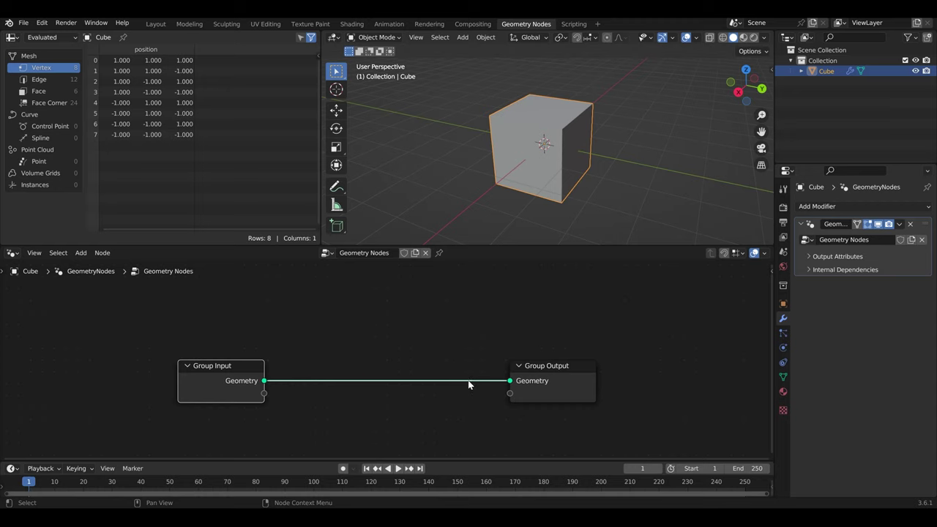
left_click(561, 383)
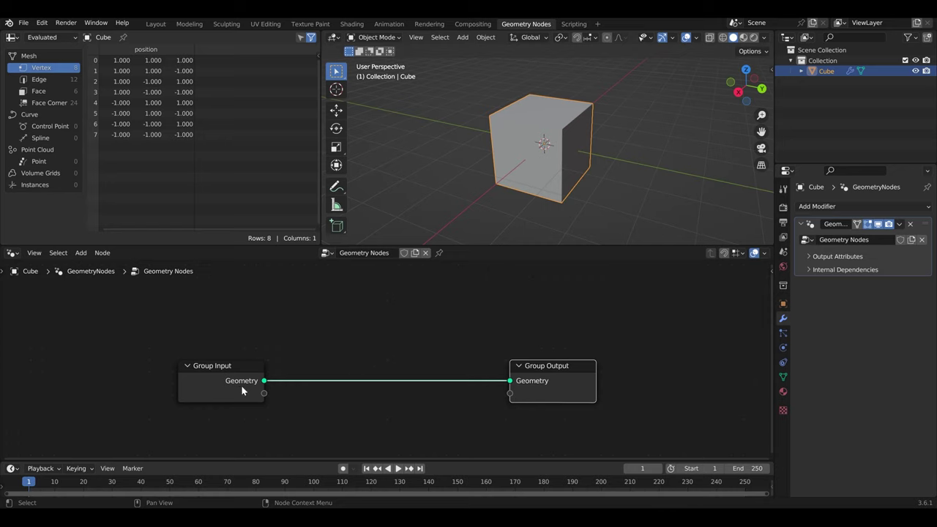
left_click(241, 386)
left_click(557, 380)
Insert a Transform Geometry node on the link between Group Input and Group Output
key("shift+a")
type("ex")
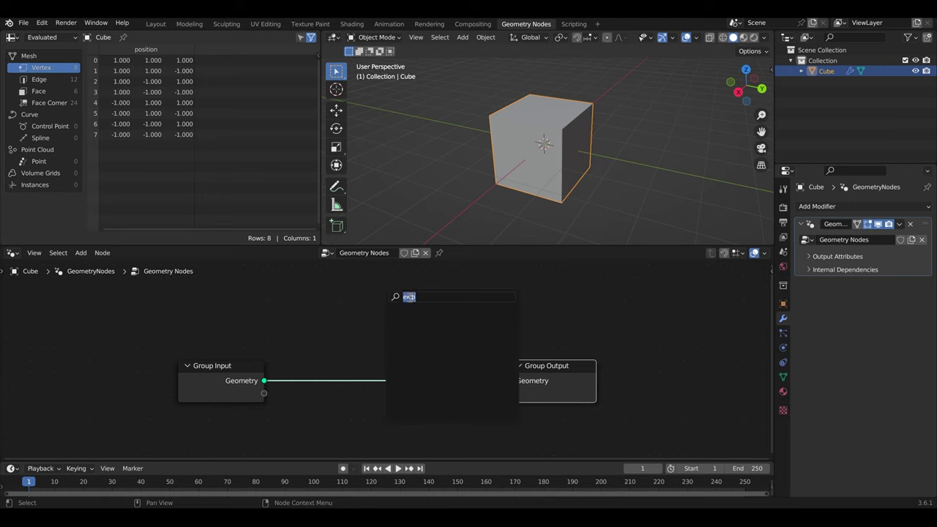
type("tra")
key("Return")
left_click(409, 307)
left_click_drag(233, 399, 194, 352)
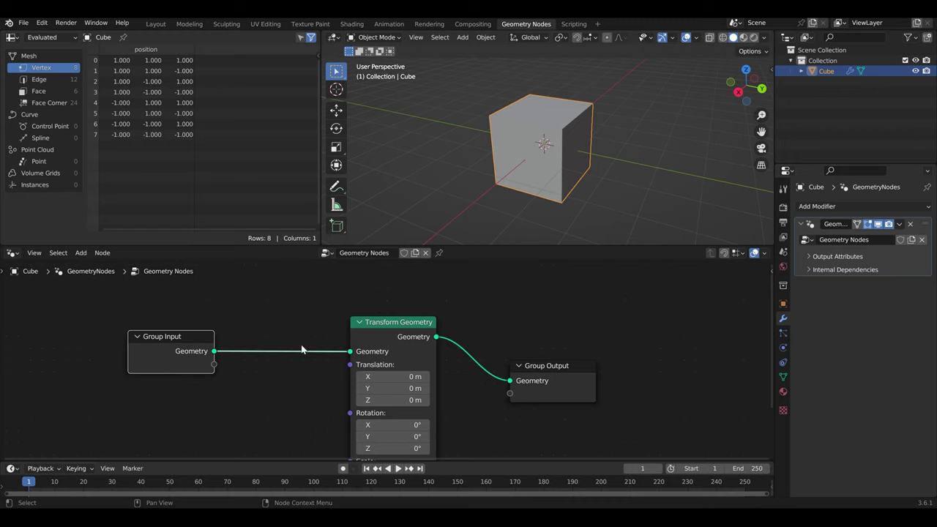
left_click(382, 333)
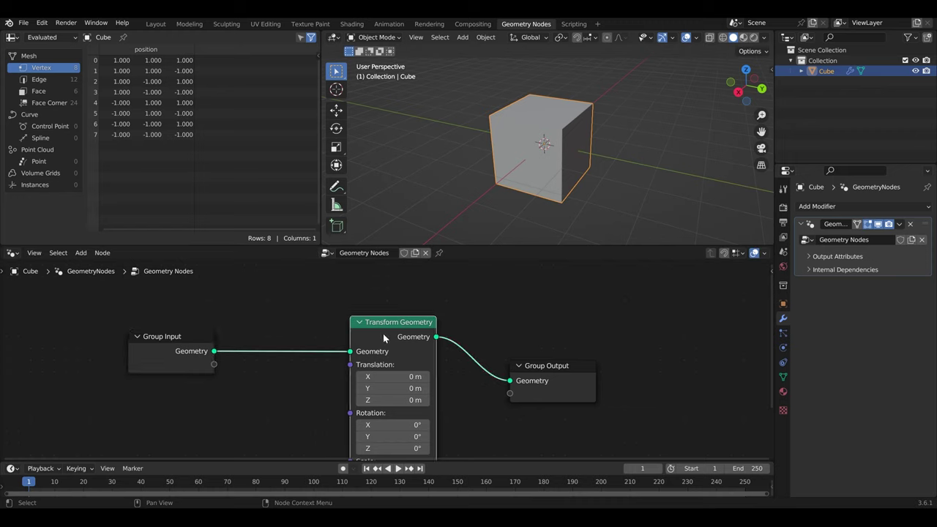
scroll(388, 357, "down", 2)
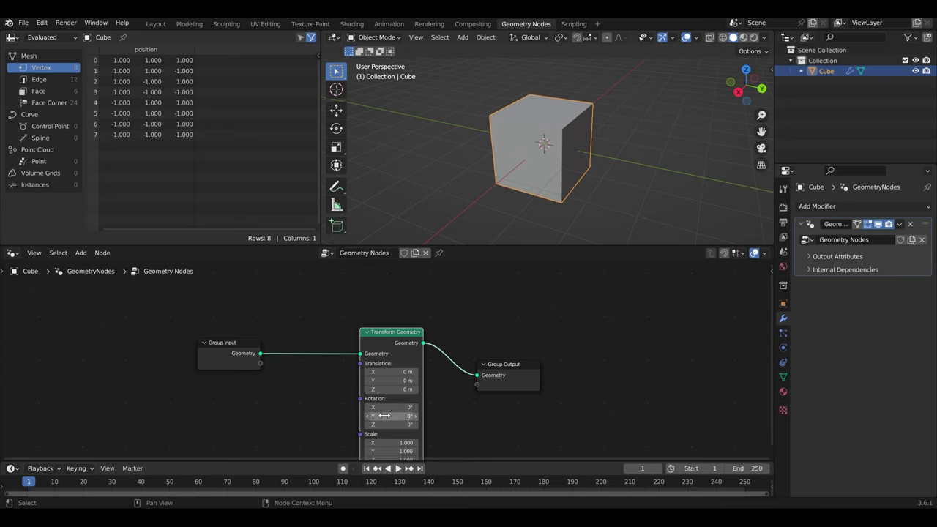
middle_click_drag(384, 416, 366, 390)
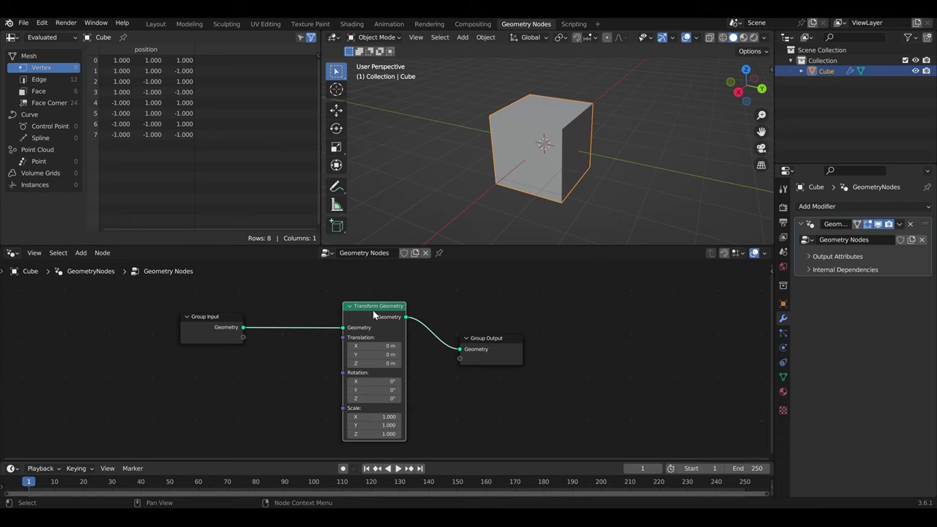
Set the Transform Geometry Translation Z to 1 m, lifting the cube
scroll(450, 403, "up", 1)
left_click_drag(377, 363, 466, 392)
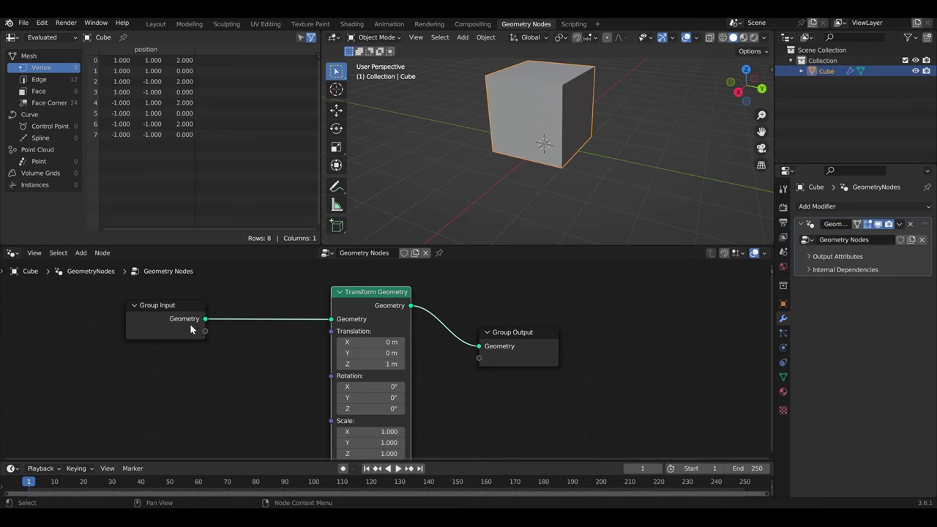
left_click(161, 330)
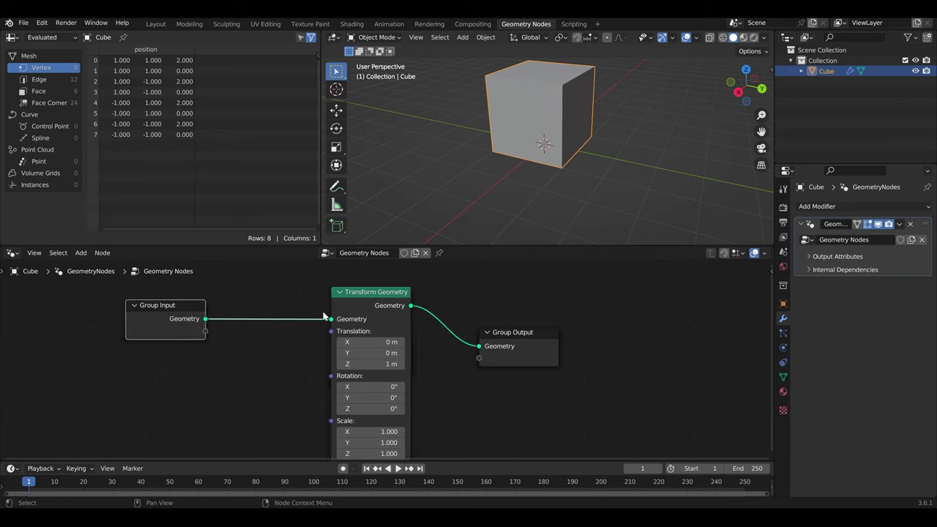
left_click(353, 313)
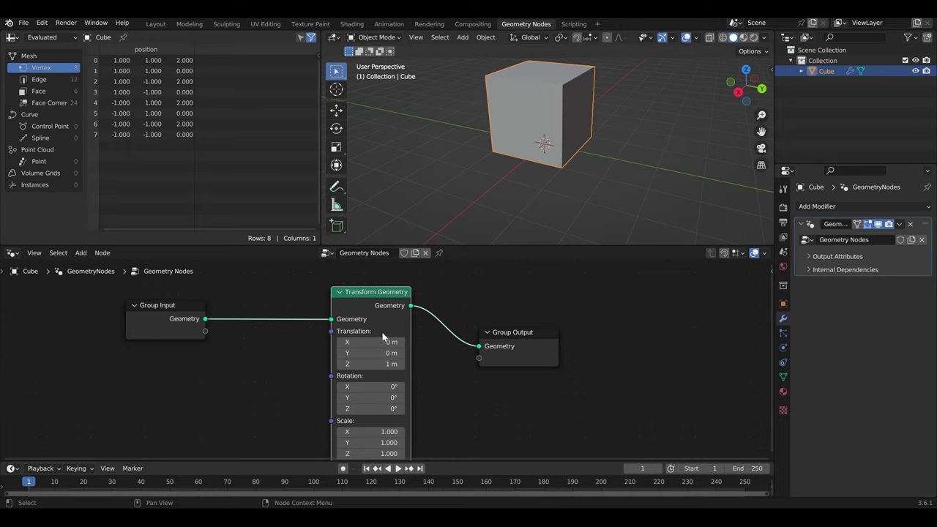
left_click(513, 334)
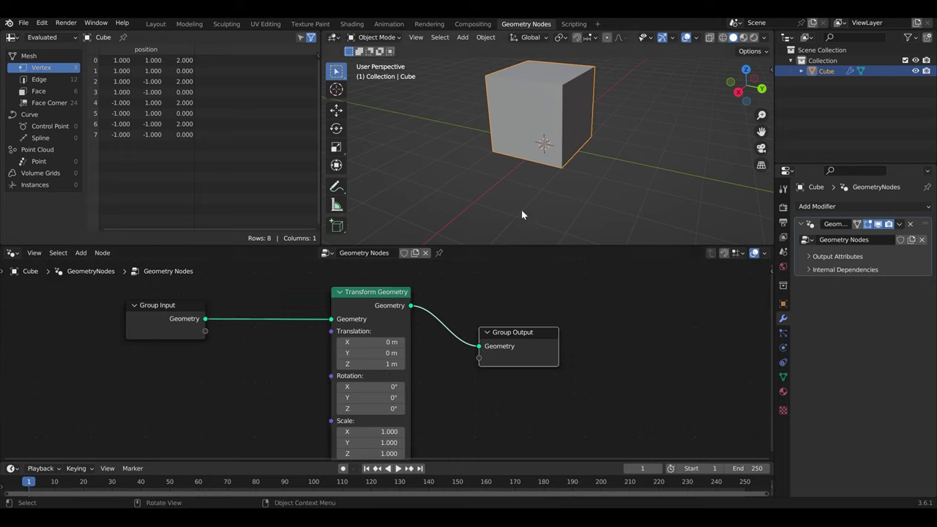
scroll(448, 404, "down", 2)
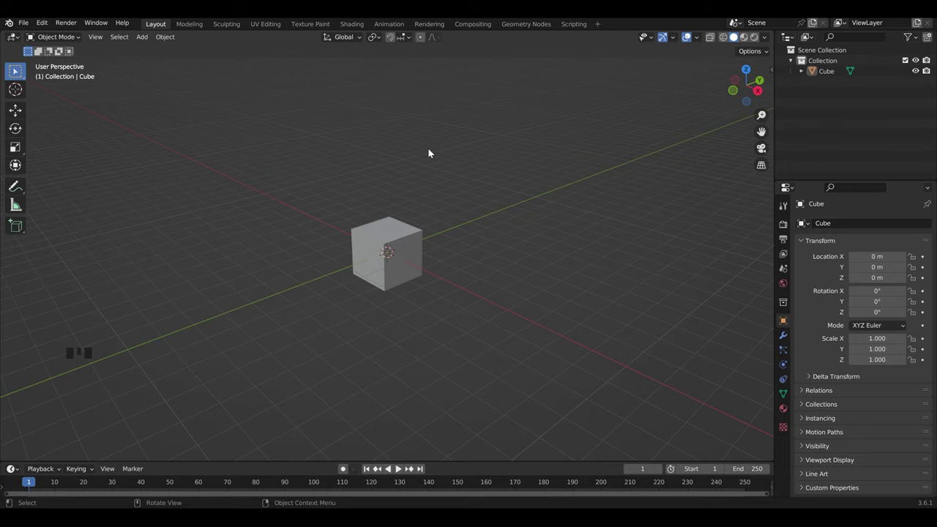
Roughly scale the cube thinner along X and taller along Z
scroll(417, 194, "up", 4)
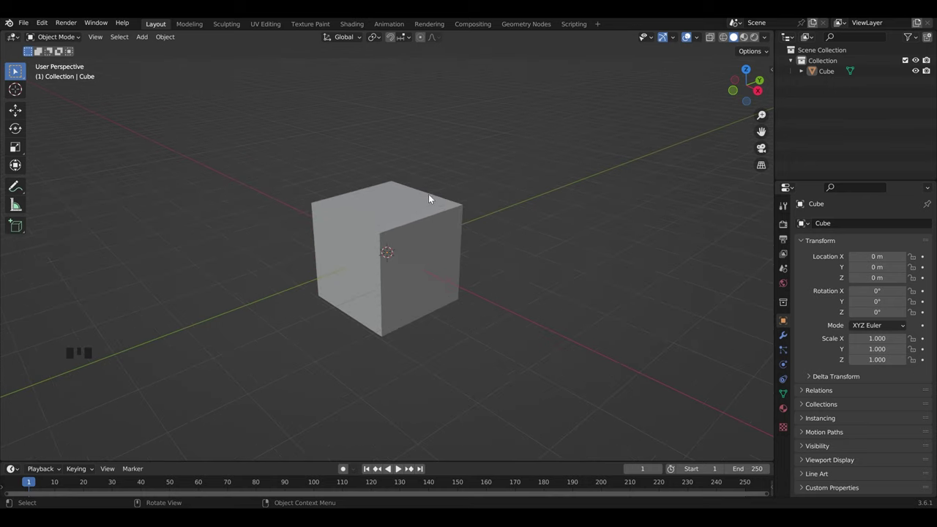
left_click(410, 202)
key("s")
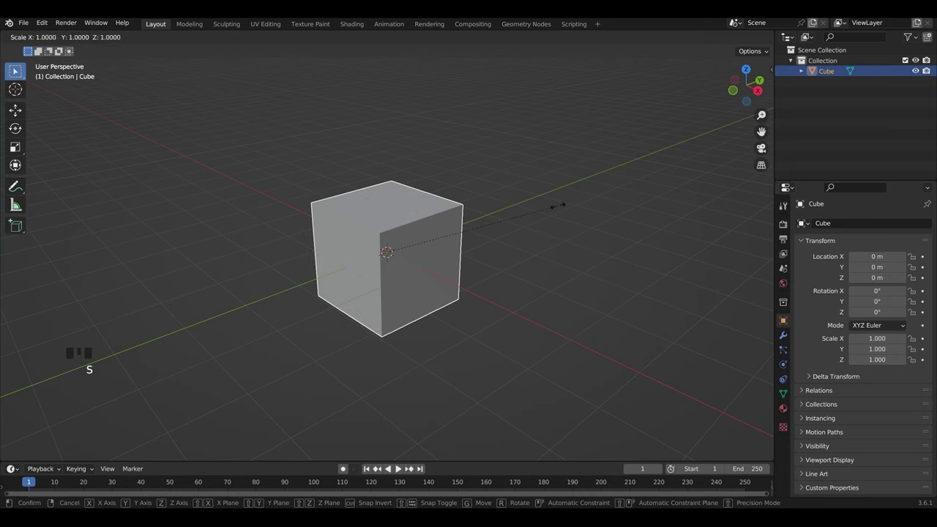
key("x")
left_click(398, 217)
key("s")
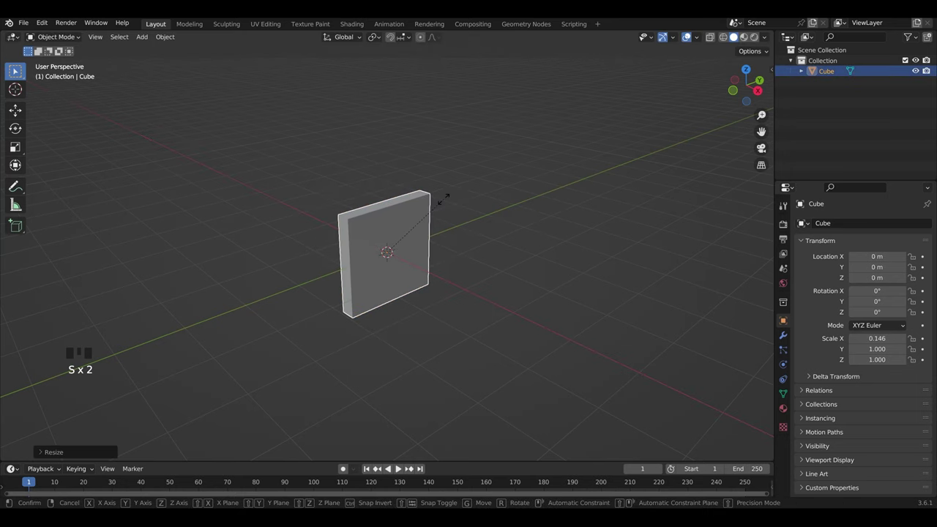
key("z")
left_click(482, 173)
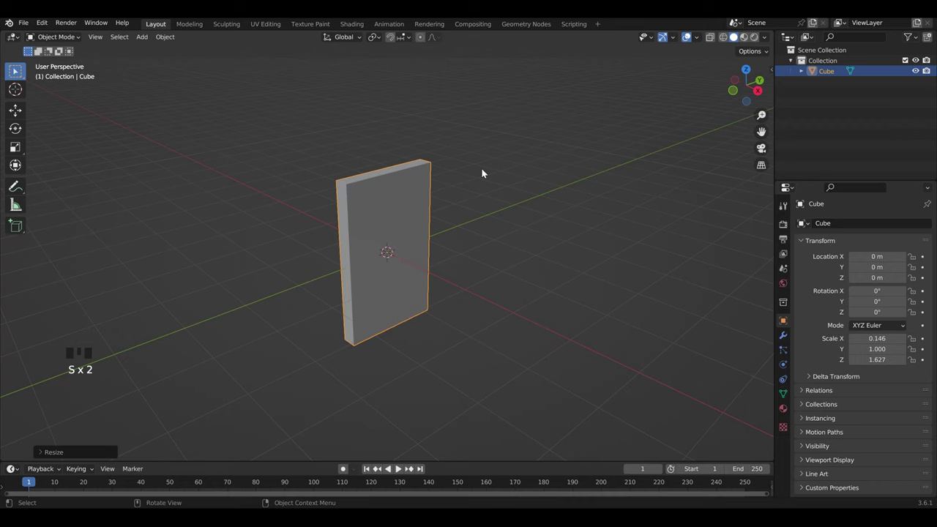
Set the slab's dimensions to X 0.11 m, Y 2 m and Z 2.7 m in the side panel
key("n")
left_click(767, 72)
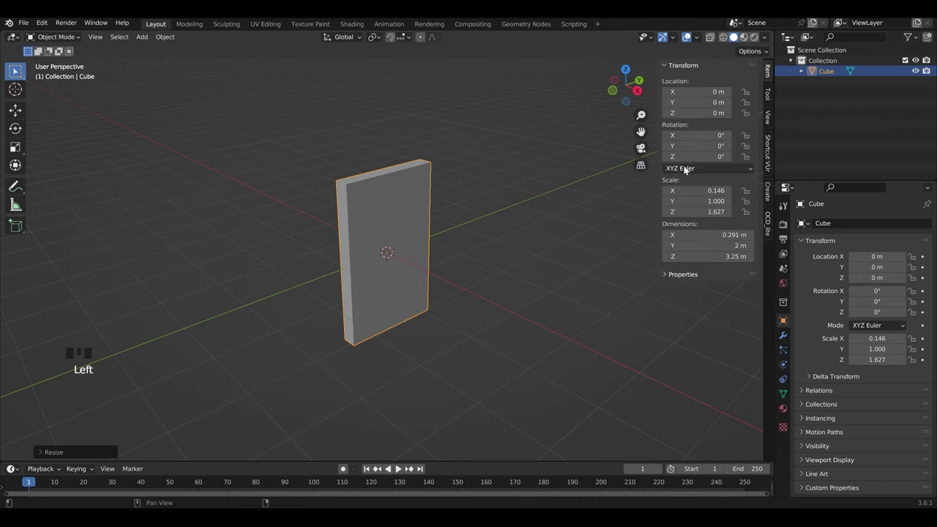
left_click(731, 235)
type("0.11")
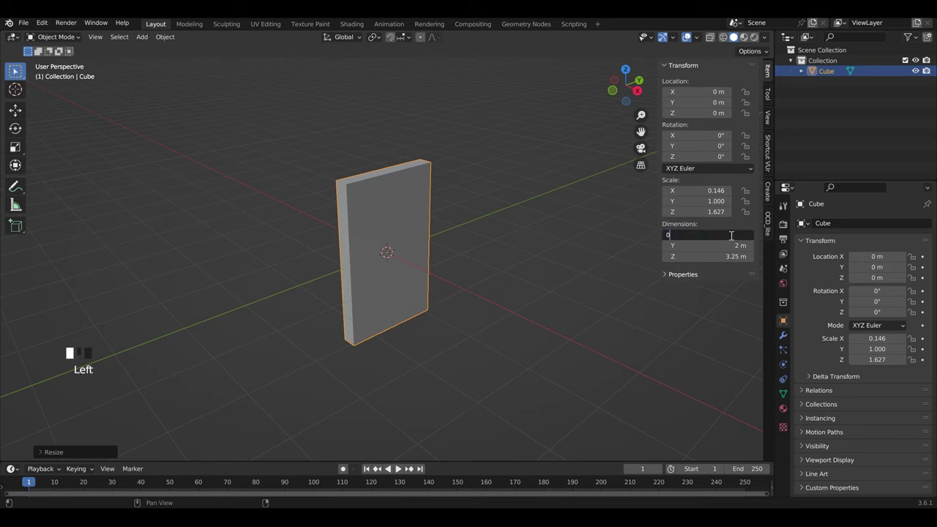
key("Return")
left_click(738, 246)
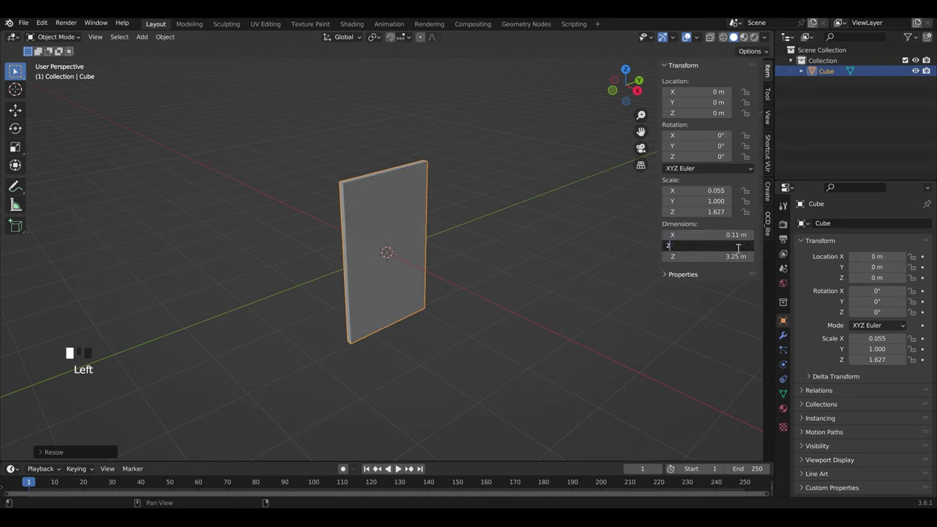
left_click(739, 256)
type("2.7")
key("Return")
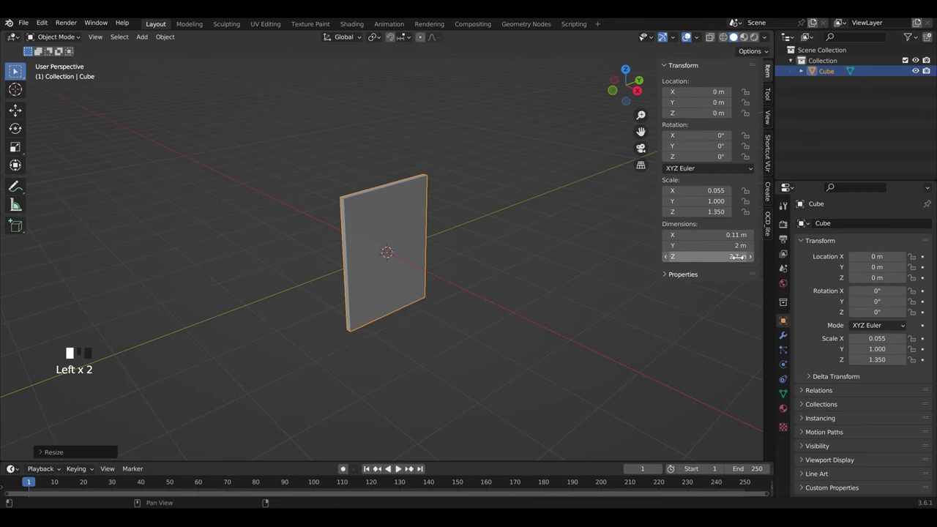
mouse_move(568, 239)
middle_mouse_down()
mouse_move(514, 228)
mouse_move(556, 224)
mouse_move(488, 222)
mouse_move(497, 186)
middle_mouse_up()
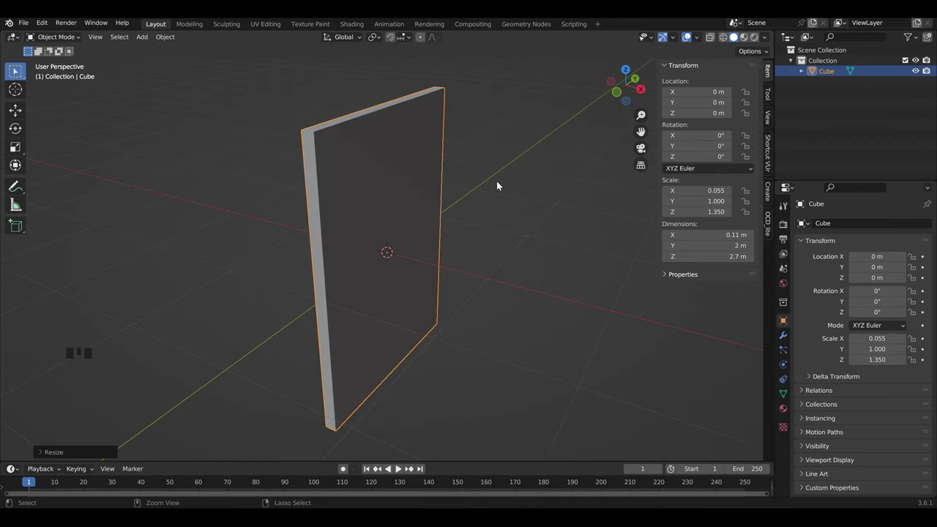
Apply the slab's scale and round its corner edges with a 9-segment bevel
key("ctrl+a")
left_click(481, 203)
key("Tab")
middle_click_drag(396, 166, 368, 159)
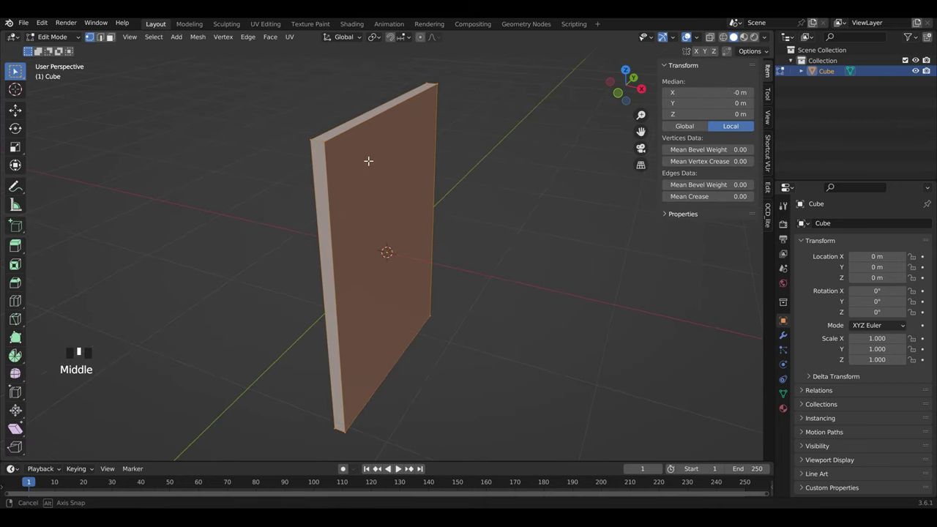
key("2")
left_click(433, 82)
mouse_move(434, 82)
middle_mouse_down()
mouse_move(404, 182)
mouse_move(385, 394)
mouse_move(300, 357)
mouse_move(444, 417)
mouse_move(418, 330)
mouse_move(506, 356)
mouse_move(483, 255)
middle_mouse_up()
left_click(387, 408, "shift")
left_click(454, 415, "shift")
key("ctrl+z")
key("ctrl+b")
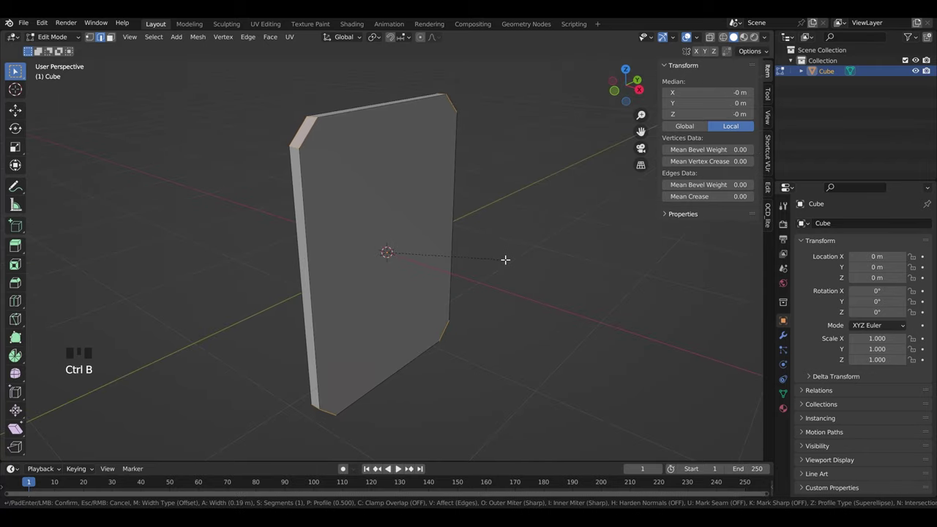
scroll(505, 261, "up", 5)
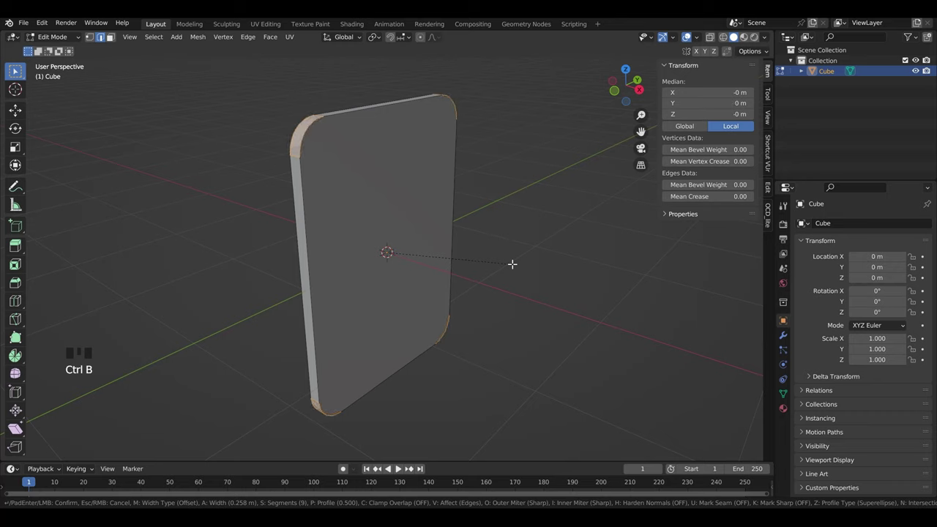
left_click(512, 263)
Give the front and back rim edge loops a very thin bevel, then return to Object Mode
key("2")
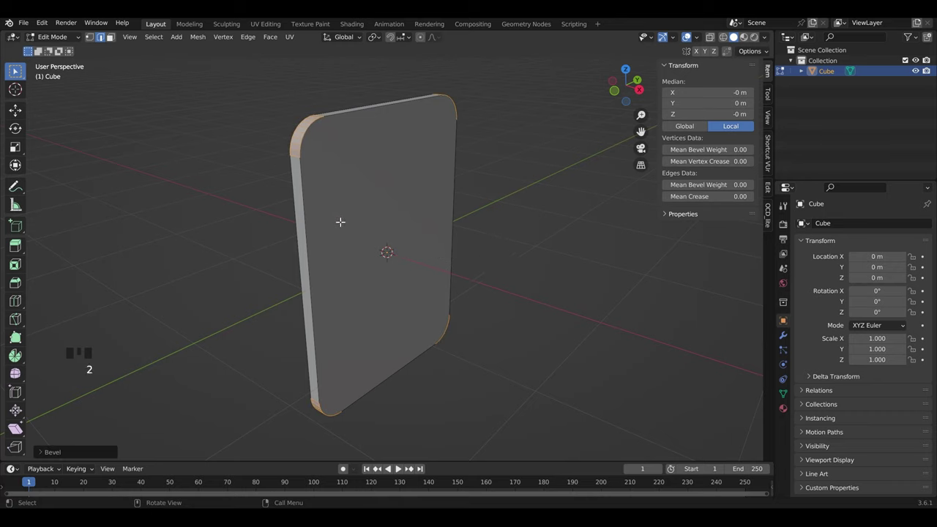
left_click(304, 215, "alt")
left_click(300, 212, "alt+shift")
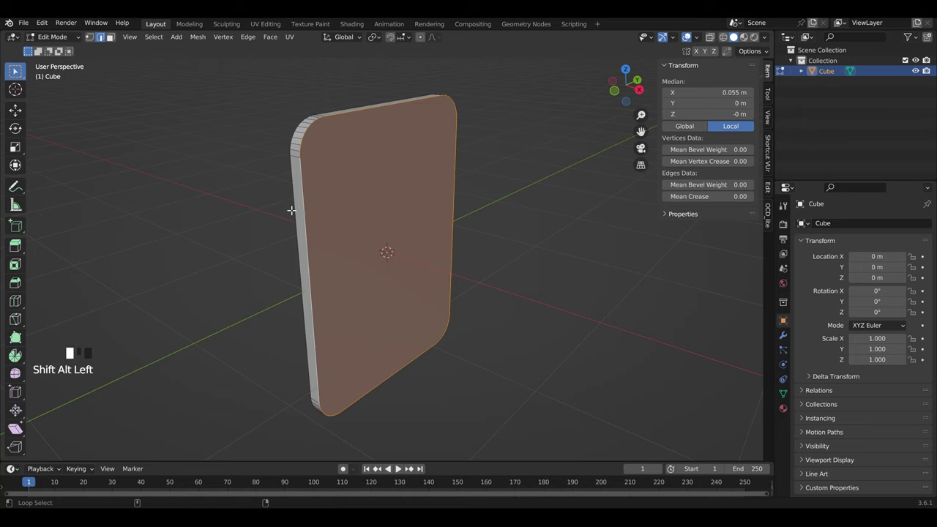
scroll(361, 194, "up", 3)
middle_click_drag(466, 157, 454, 297, "shift")
scroll(450, 219, "up", 2)
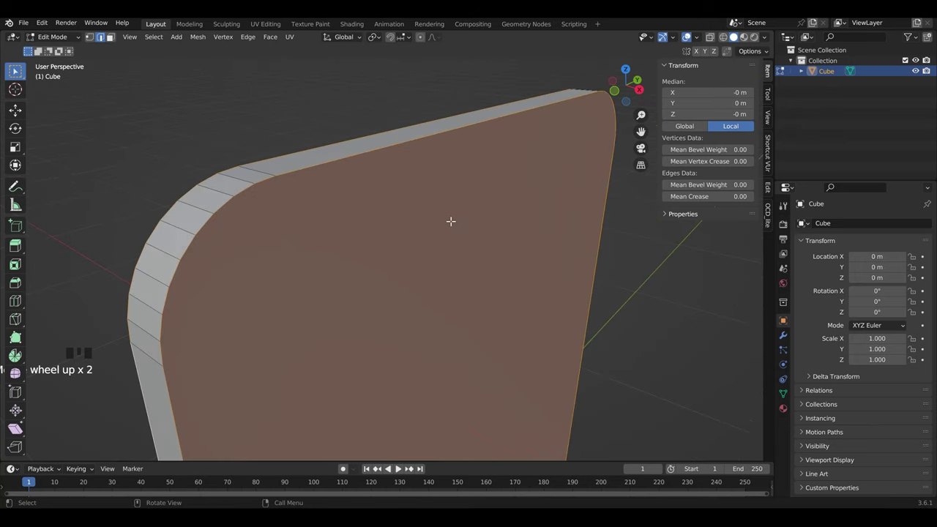
key("ctrl+b")
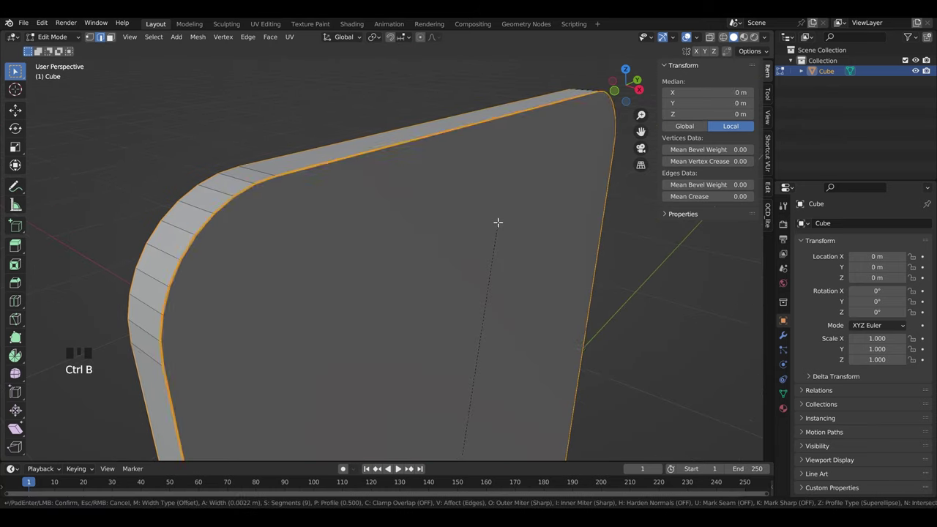
left_click(487, 218)
key("Tab")
Apply Shade Smooth to the slab
right_click(393, 198)
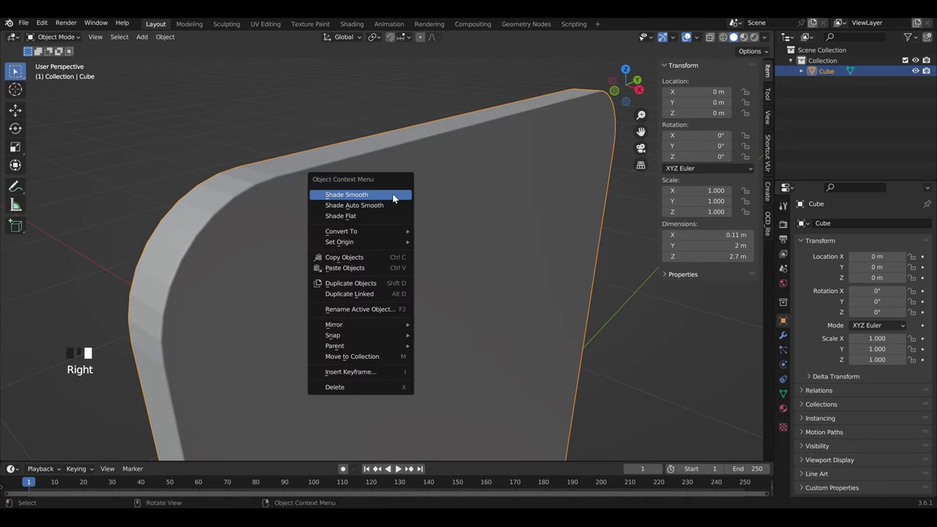
left_click(393, 198)
scroll(485, 241, "down", 6)
mouse_move(436, 201)
middle_mouse_down()
mouse_move(472, 242)
mouse_move(440, 230)
mouse_move(502, 224)
mouse_move(548, 244)
middle_mouse_up()
Raise the slab along Z to Z 1.3539 m so it stands on the ground
key("g")
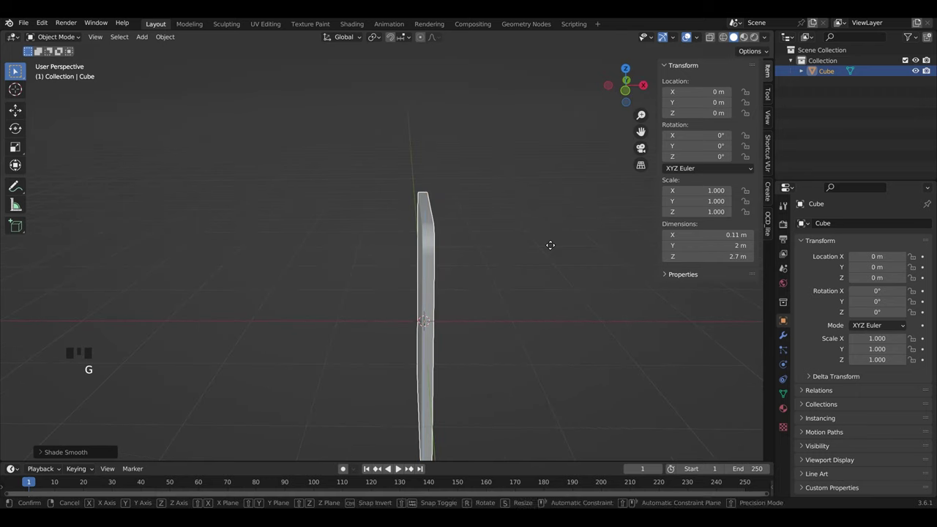
key("z")
left_click(553, 163)
key("KP_1")
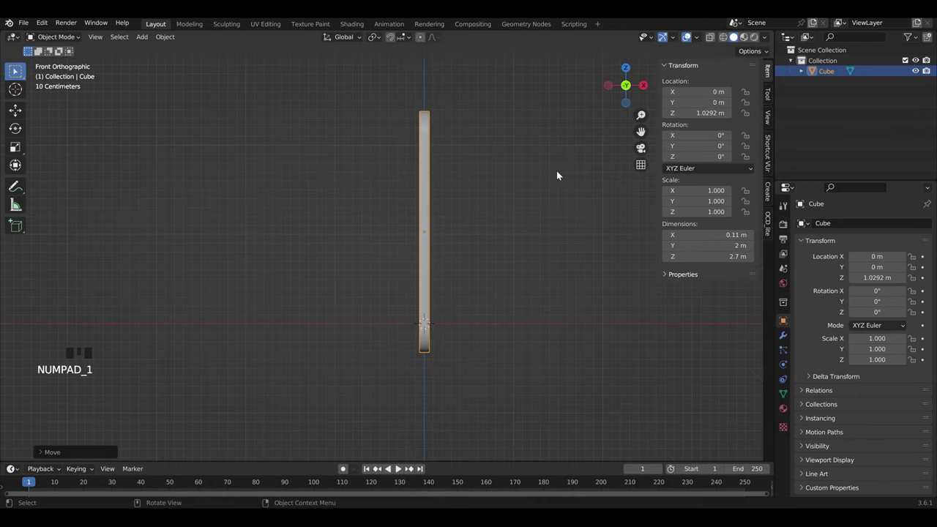
scroll(500, 293, "up", 2)
key("g")
key("z")
left_click(516, 274)
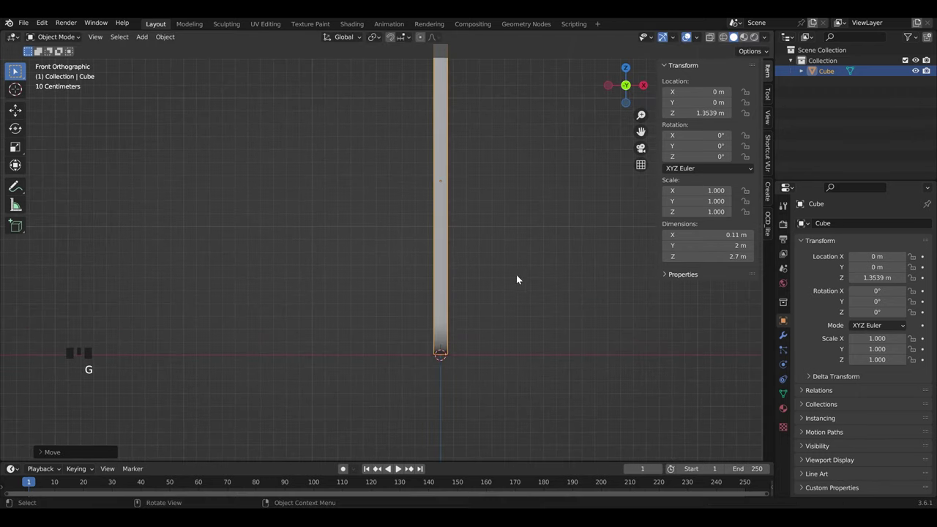
scroll(420, 161, "down", 6)
Add a ground plane scaled by 50 to 100 m, then reselect the slab in Geometry Nodes
key("shift+a")
left_click(472, 161)
middle_click_drag(473, 189, 469, 238)
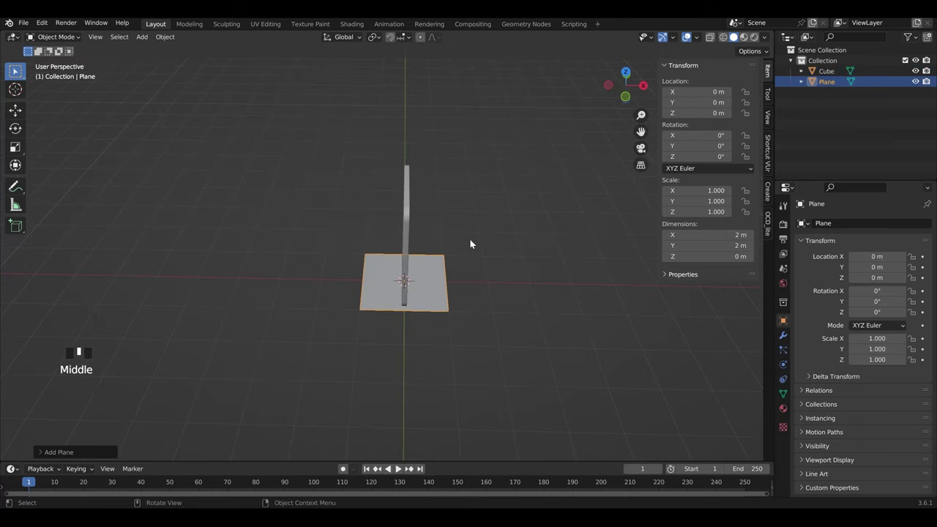
type("s")
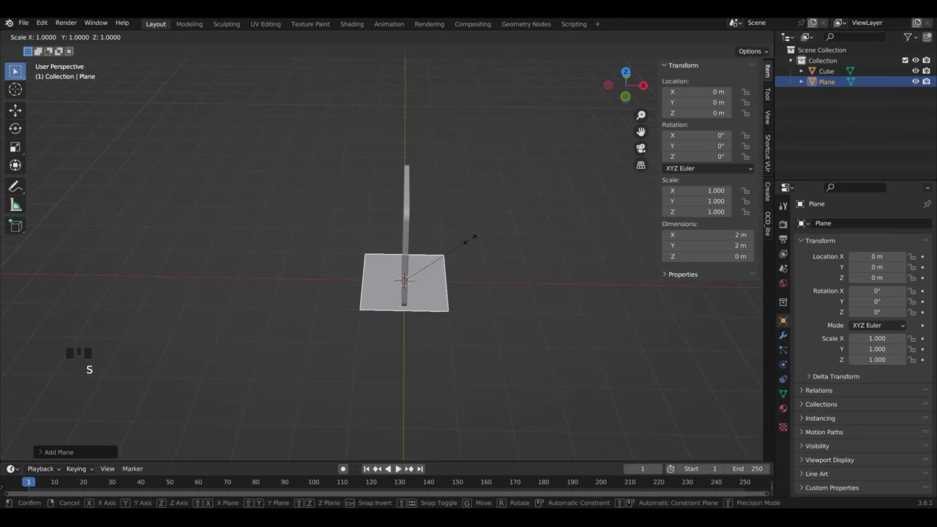
type("50")
key("Return")
scroll(470, 239, "down", 5)
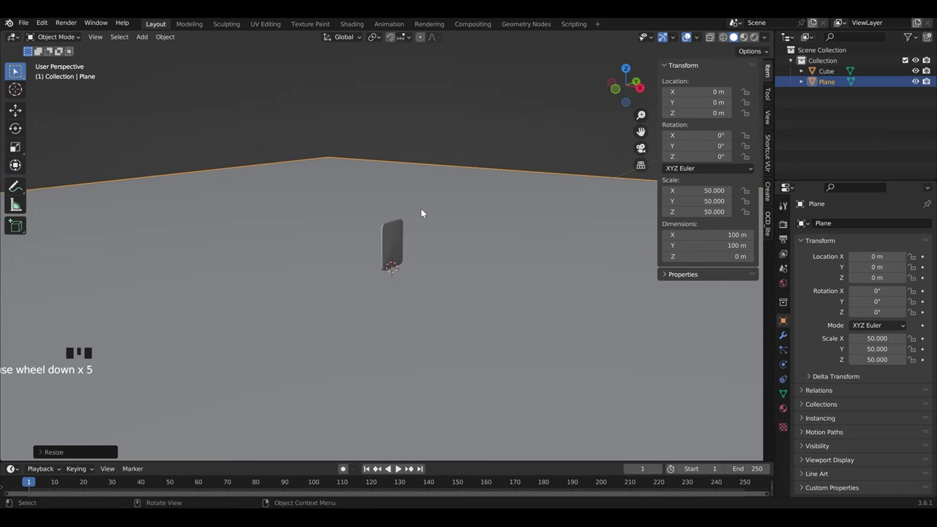
middle_click_drag(421, 209, 396, 239)
left_click(395, 239)
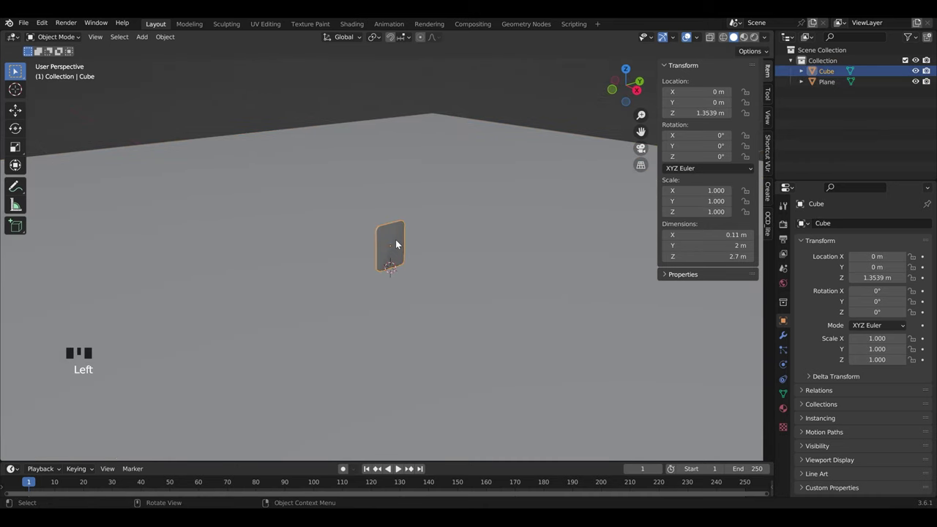
left_click(526, 24)
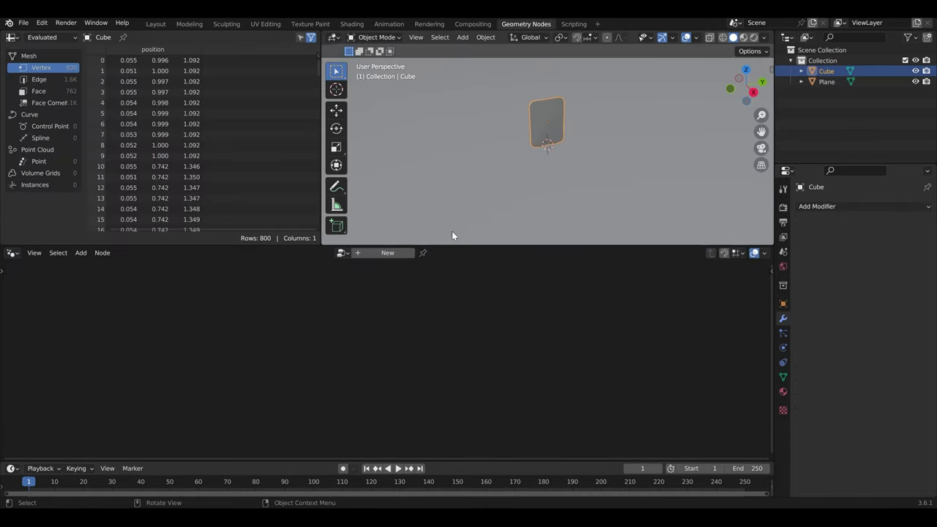
Add a new Geometry Nodes tree to the slab and start a node search from the Add menu
left_click(388, 253)
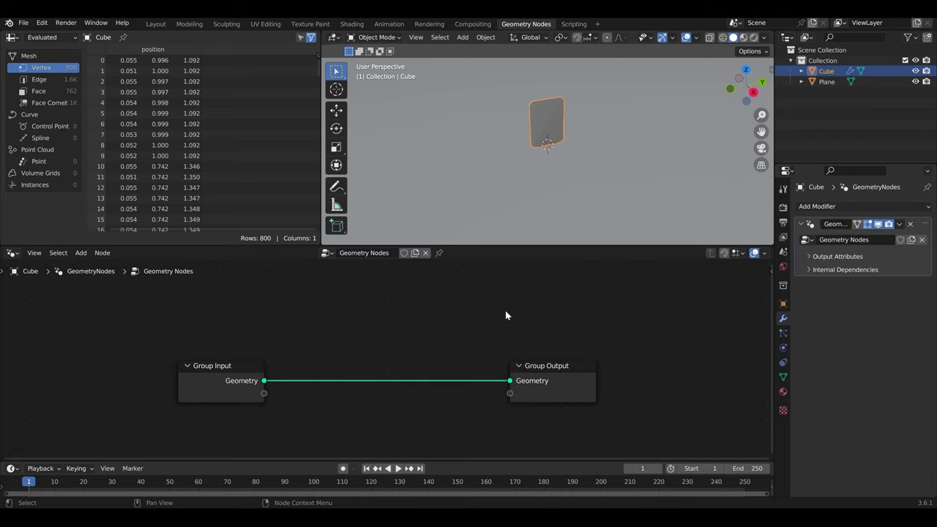
mouse_move(536, 150)
middle_mouse_down()
mouse_move(552, 150)
mouse_move(559, 138)
middle_mouse_up()
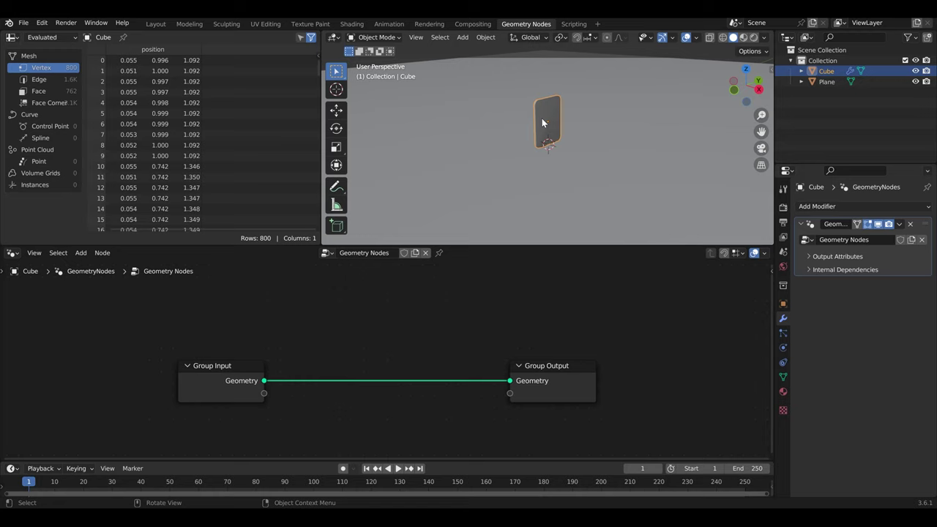
scroll(377, 319, "down", 2)
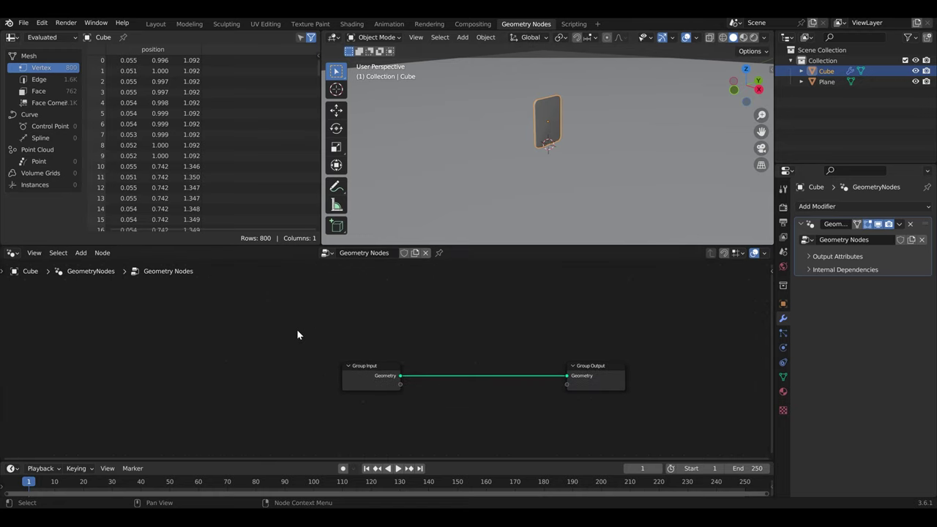
key("shift+a")
left_click(253, 242)
Add a Curve Line node from a 'line' search and preview it in the viewport
type("line")
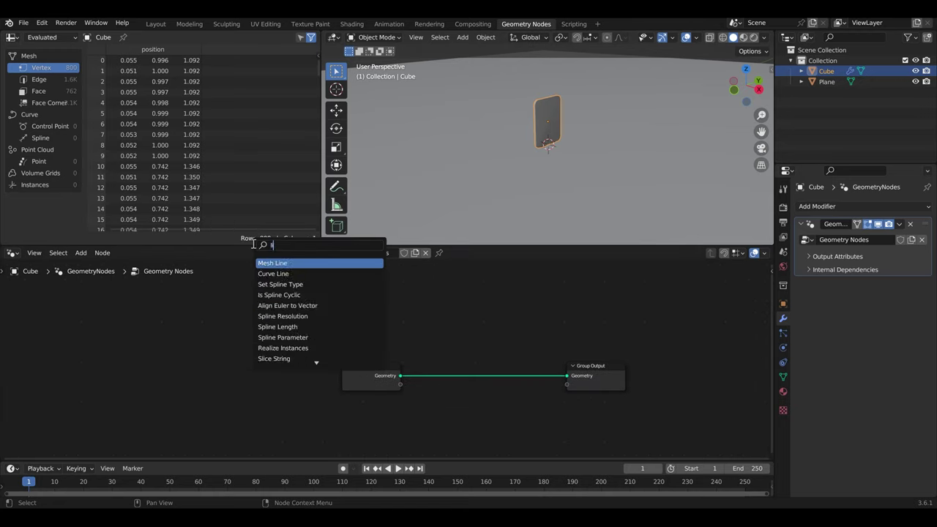
left_click(292, 273)
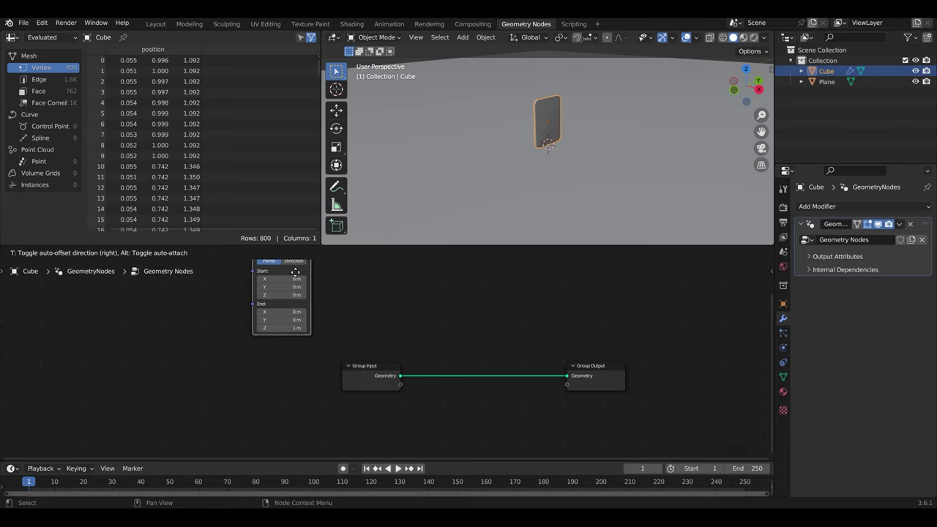
left_click(279, 357)
left_click_drag(366, 376, 331, 450)
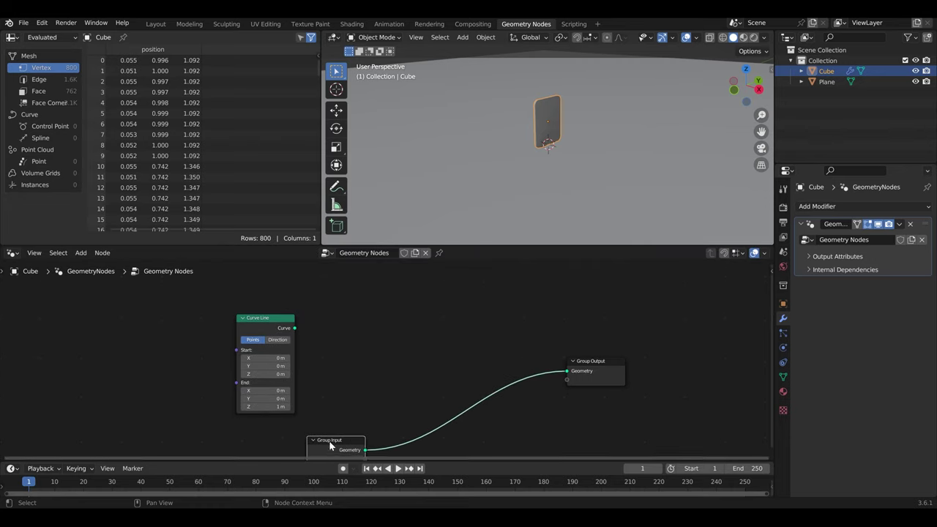
left_click(279, 330, "ctrl+shift")
middle_click_drag(551, 142, 558, 140)
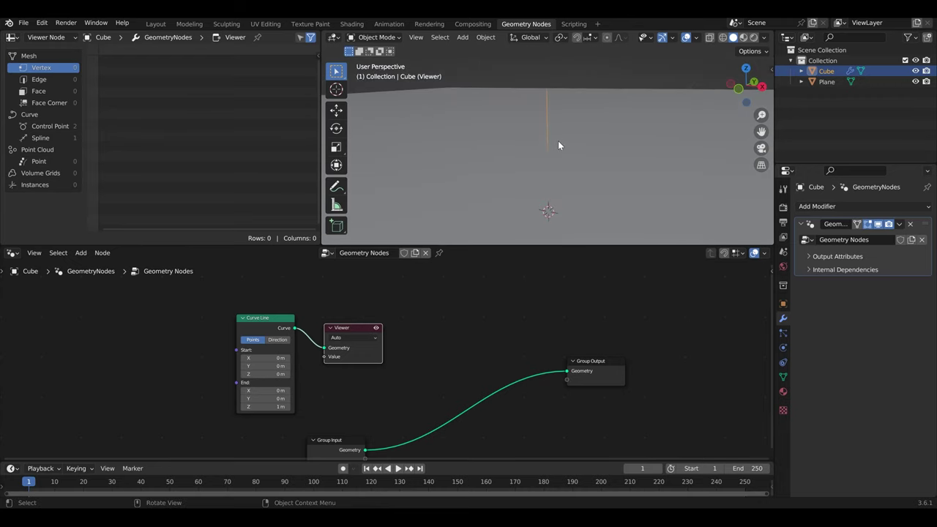
Make the curve line end 15 m along X with End Z at 0 m
left_click(278, 407)
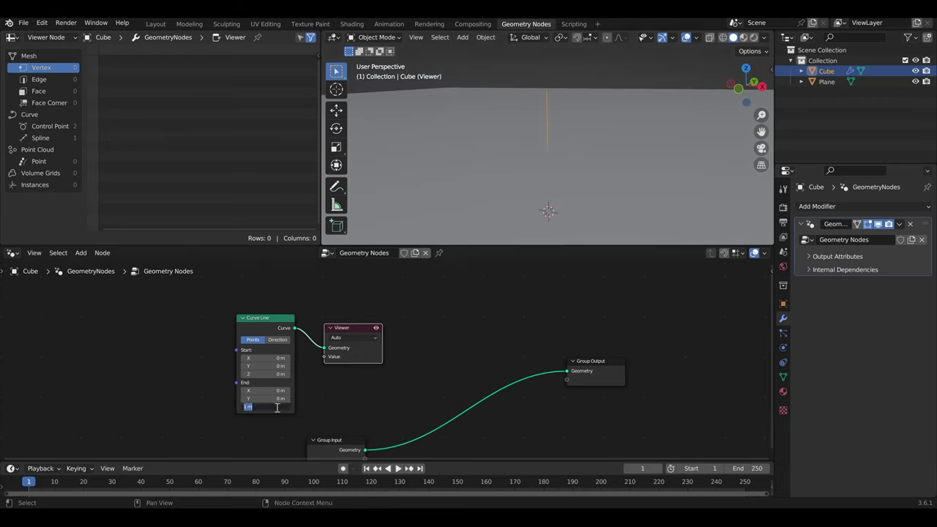
type("0")
key("Return")
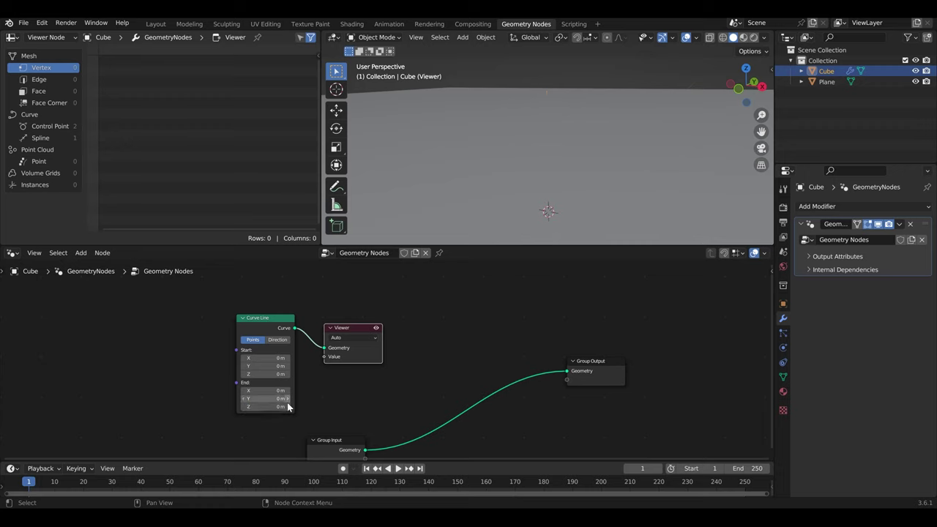
left_click(279, 391)
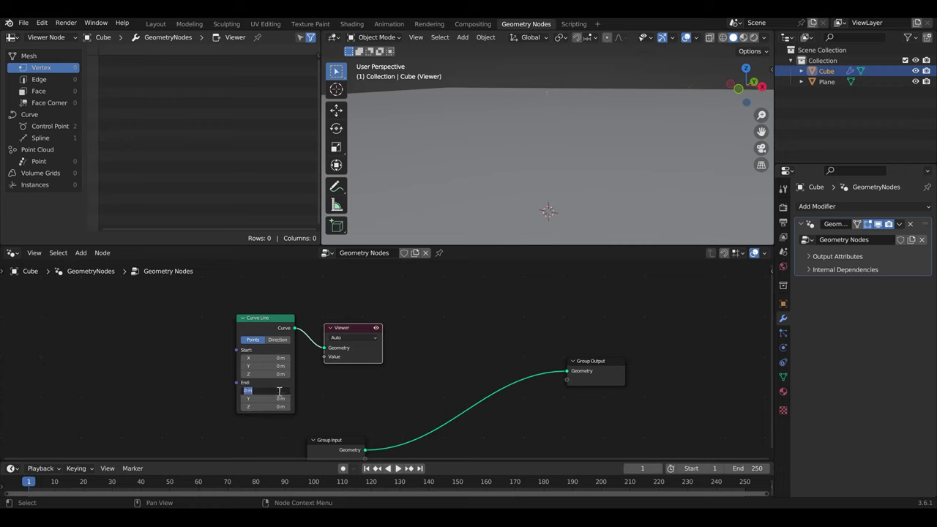
type("1")
key("Return")
mouse_move(571, 179)
middle_mouse_down()
mouse_move(619, 179)
mouse_move(547, 178)
middle_mouse_up()
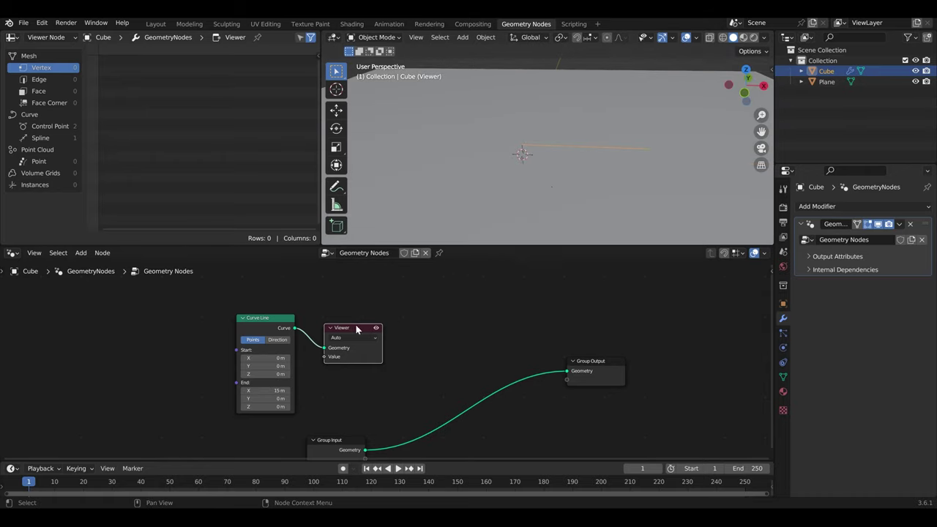
left_click_drag(356, 330, 461, 311)
middle_click_drag(609, 173, 612, 160)
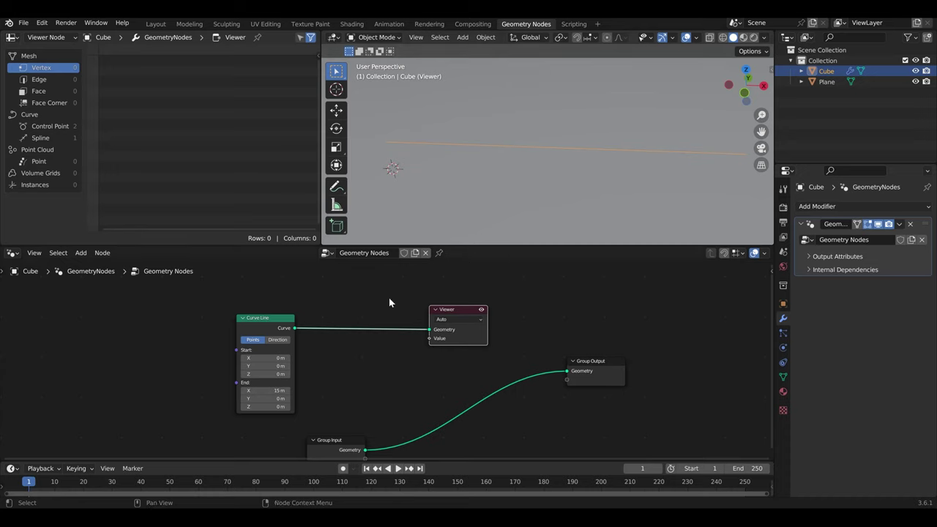
Insert a Resample Curve node after Curve Line with Count set to 25
key("shift+a")
type("resa")
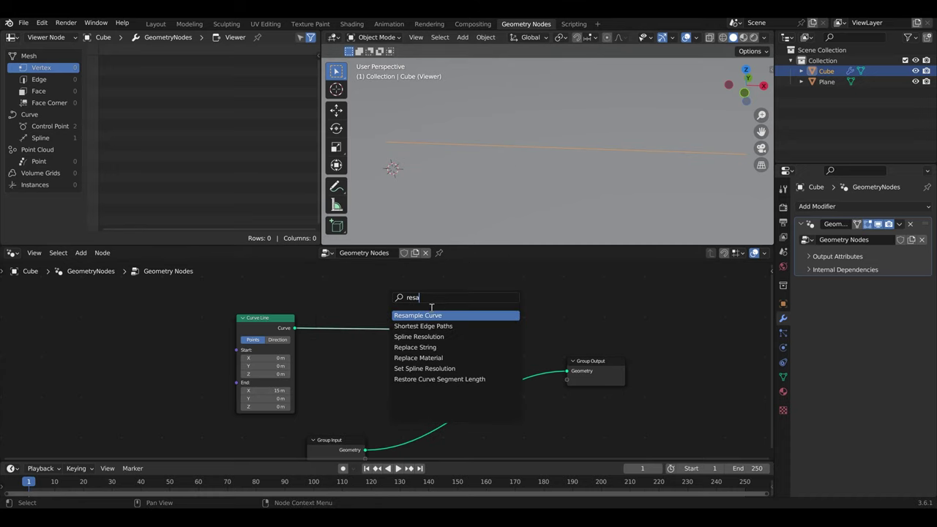
key("Return")
left_click(372, 321)
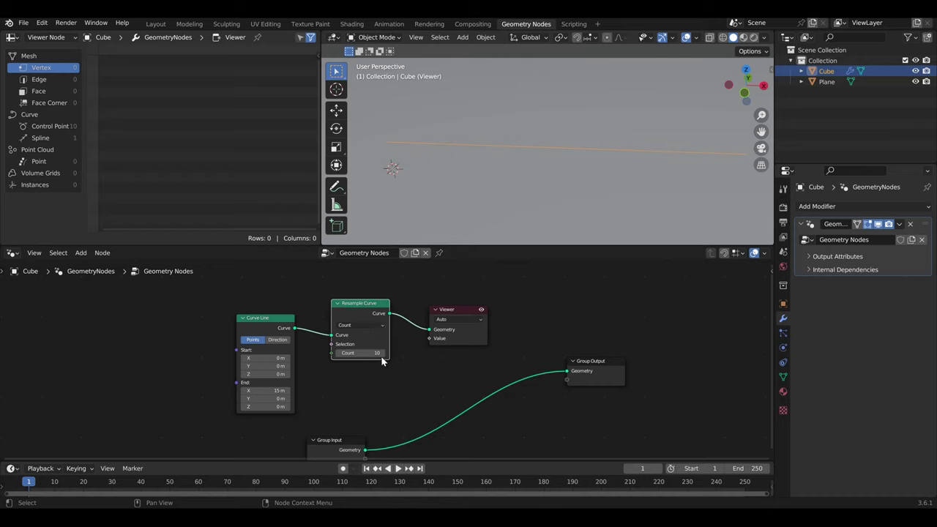
left_click(372, 354)
type("25")
key("Return")
Tidy the layout by moving Group Input and Group Output aside, then select the Viewer node
scroll(581, 160, "down", 3)
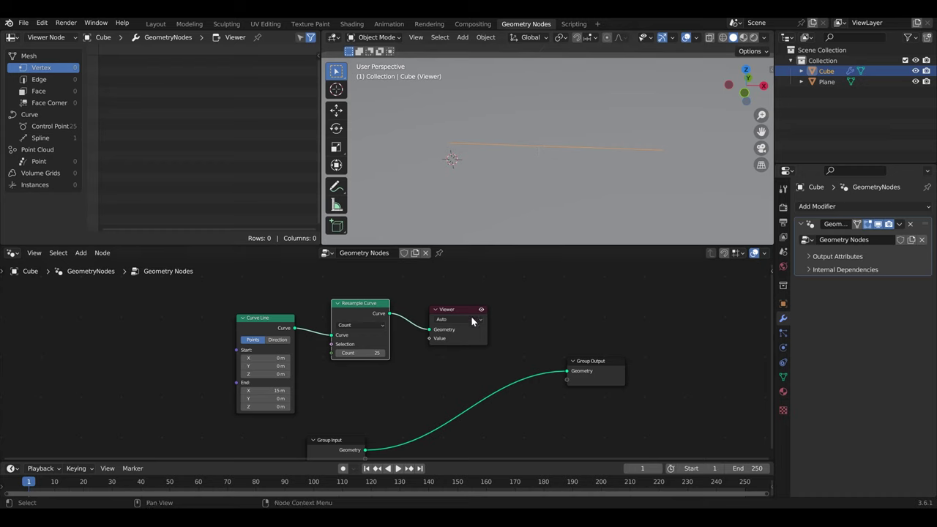
middle_click_drag(431, 356, 468, 313)
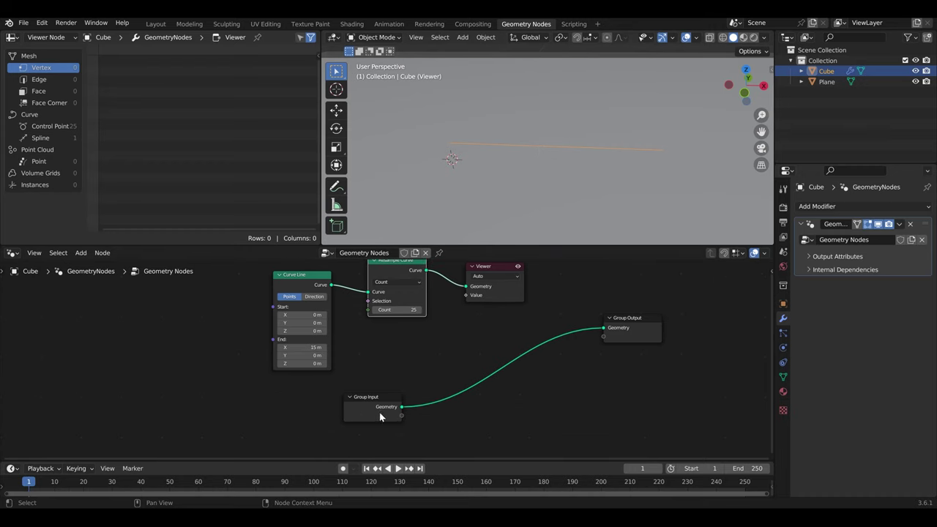
mouse_move(380, 413)
left_mouse_down()
mouse_move(413, 400)
mouse_move(401, 395)
left_mouse_up()
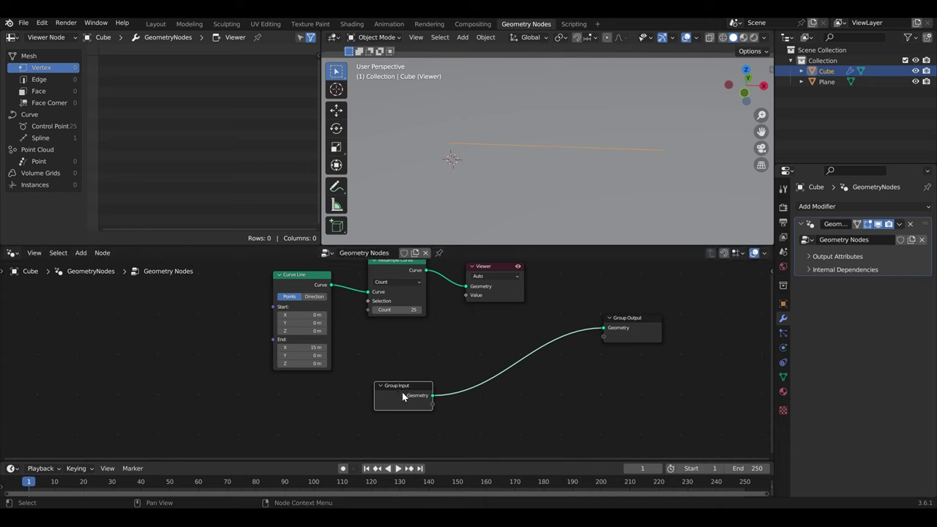
middle_click_drag(504, 323, 417, 359)
left_click_drag(556, 352, 609, 396)
left_click(421, 323)
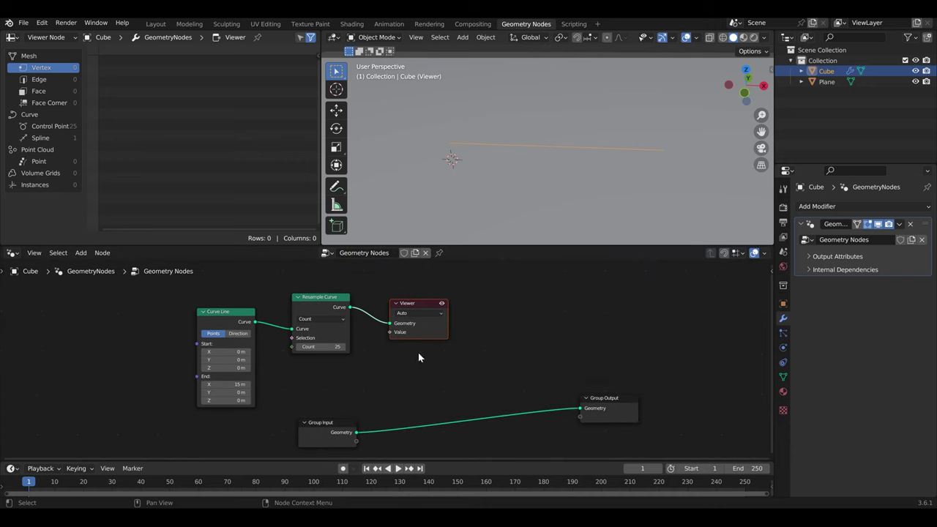
Replace the Viewer node with a new Instance on Points node in the tree
key("x")
key("shift+a")
type("ins")
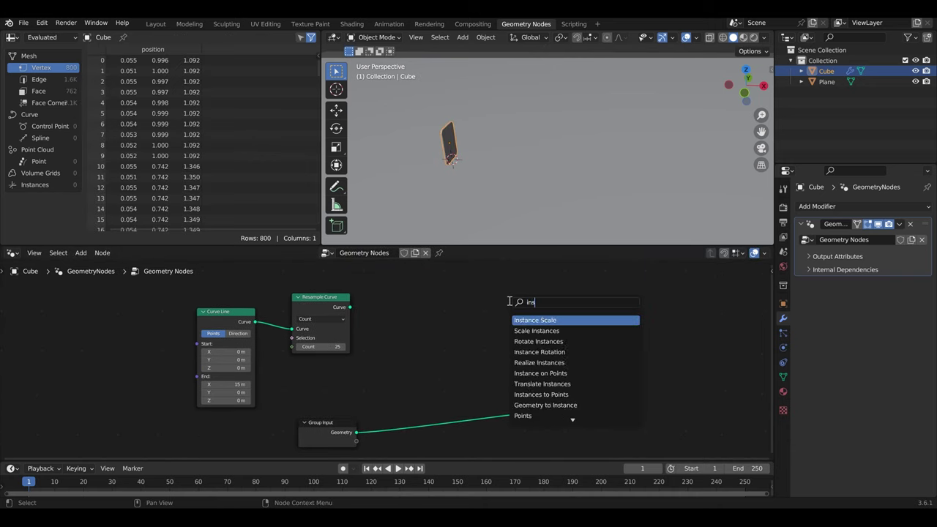
type("ta")
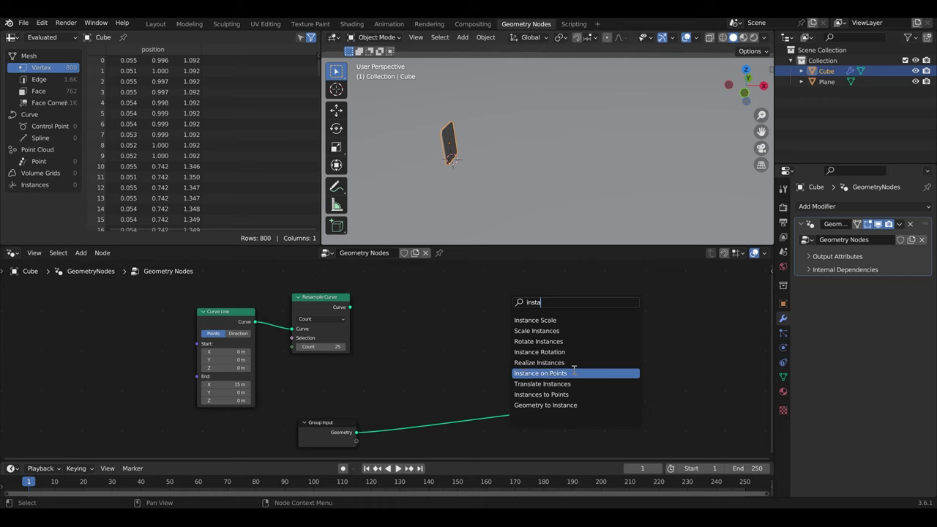
left_click(542, 374)
left_click(556, 334)
scroll(555, 329, "up", 2, "shift")
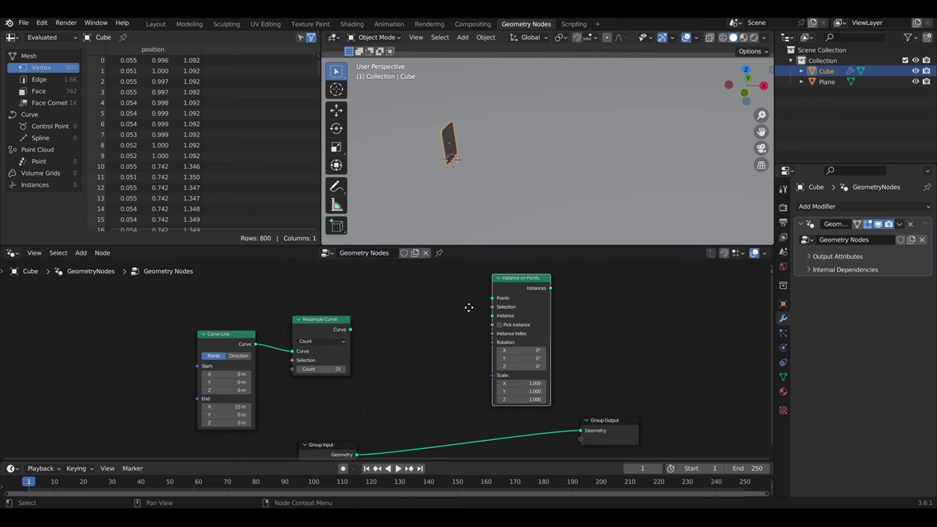
Wire resampled curve into Points, original geometry into Instance, and instances to Group Output
mouse_move(391, 299)
left_mouse_down()
mouse_move(211, 358)
mouse_move(228, 297)
left_mouse_up()
left_click(404, 292)
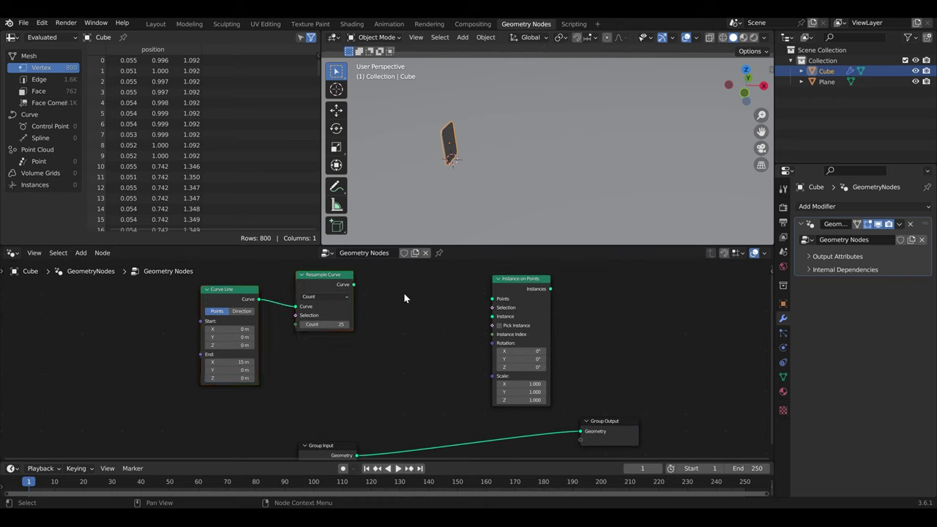
left_click_drag(354, 285, 497, 301)
middle_click_drag(454, 337, 468, 314)
left_click_drag(341, 436, 369, 361)
right_click_drag(410, 344, 422, 402, "ctrl")
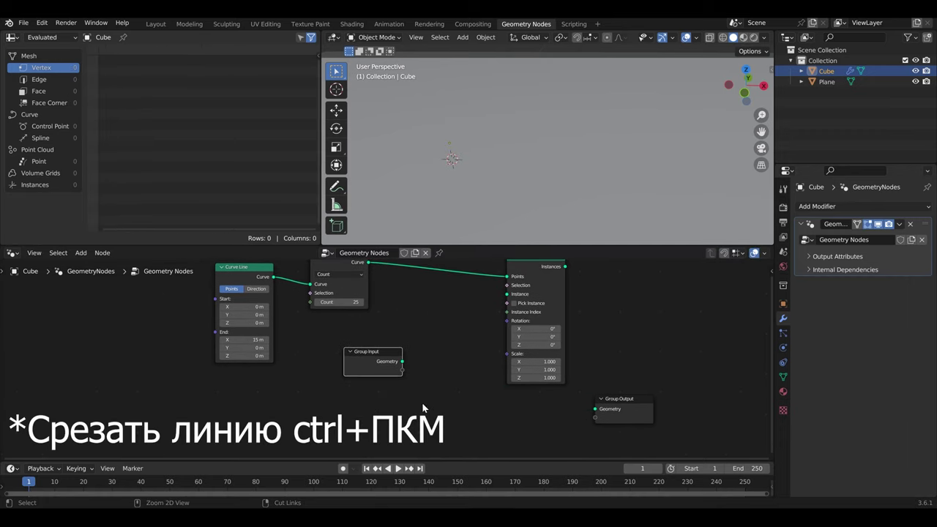
left_click_drag(401, 361, 503, 300)
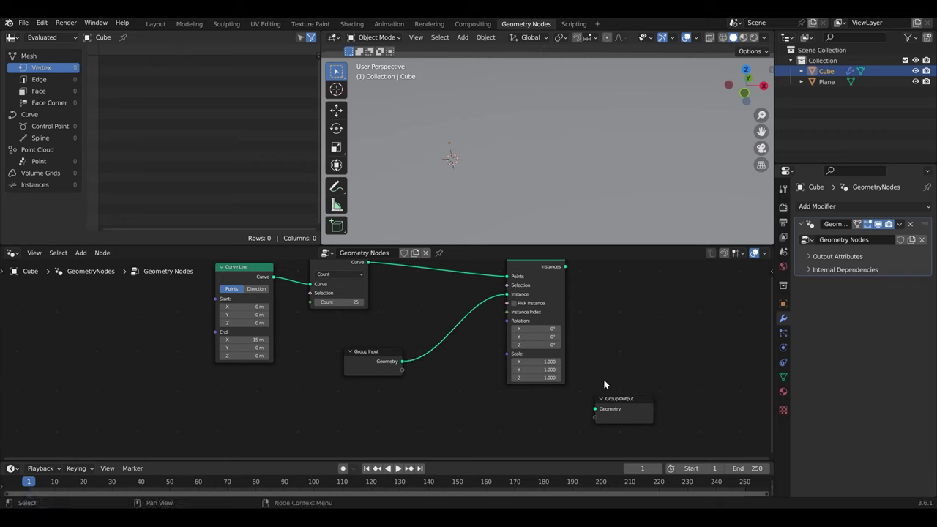
left_click_drag(608, 400, 667, 291)
middle_click_drag(573, 280, 537, 335)
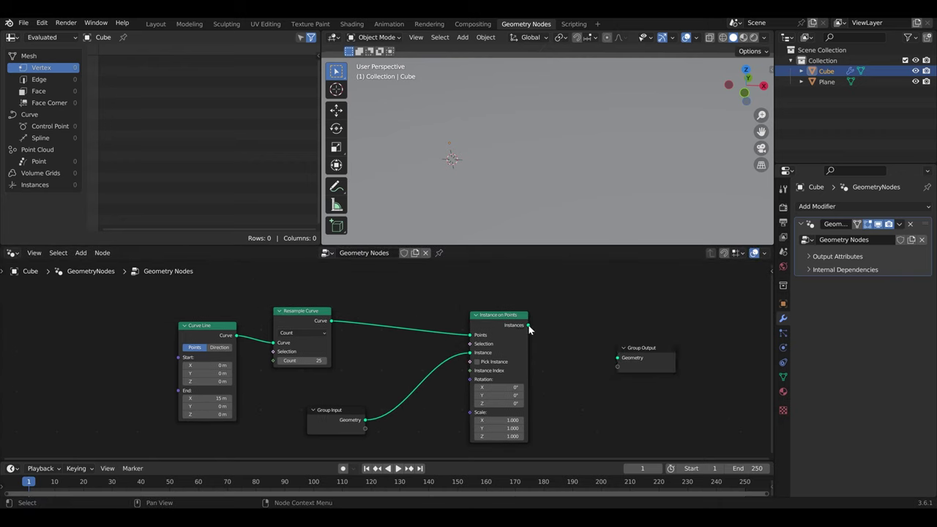
left_click_drag(528, 325, 622, 359)
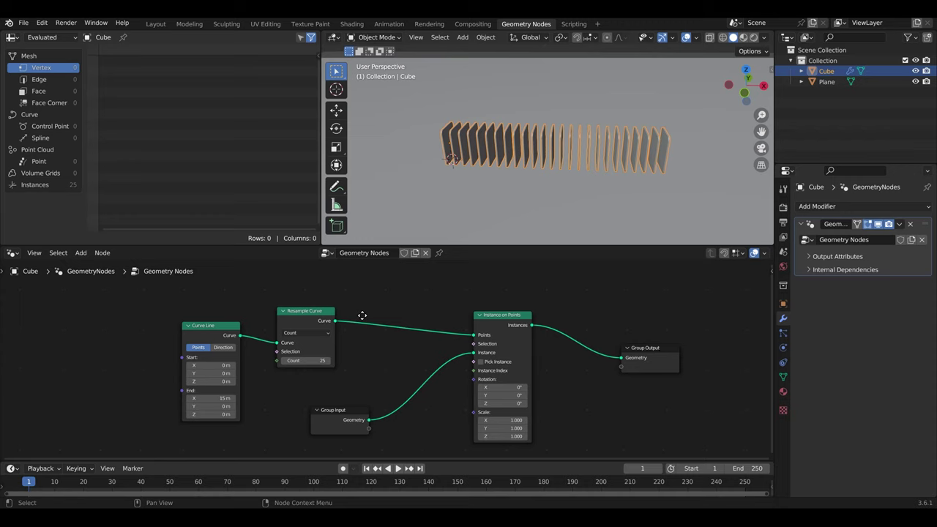
Set the Resample Curve count to 50, giving 50 slab instances
mouse_move(356, 416)
left_mouse_down()
mouse_move(369, 394)
mouse_move(393, 396)
left_mouse_up()
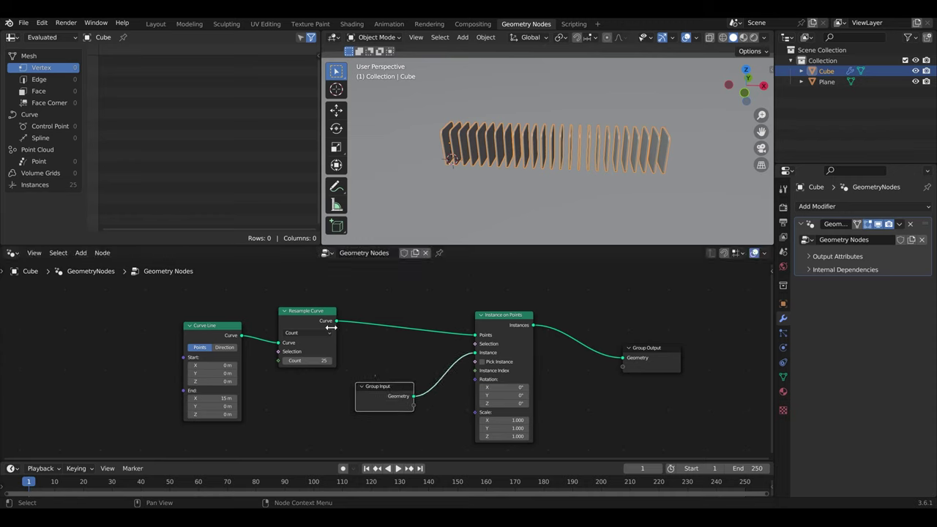
middle_click_drag(571, 192, 527, 190)
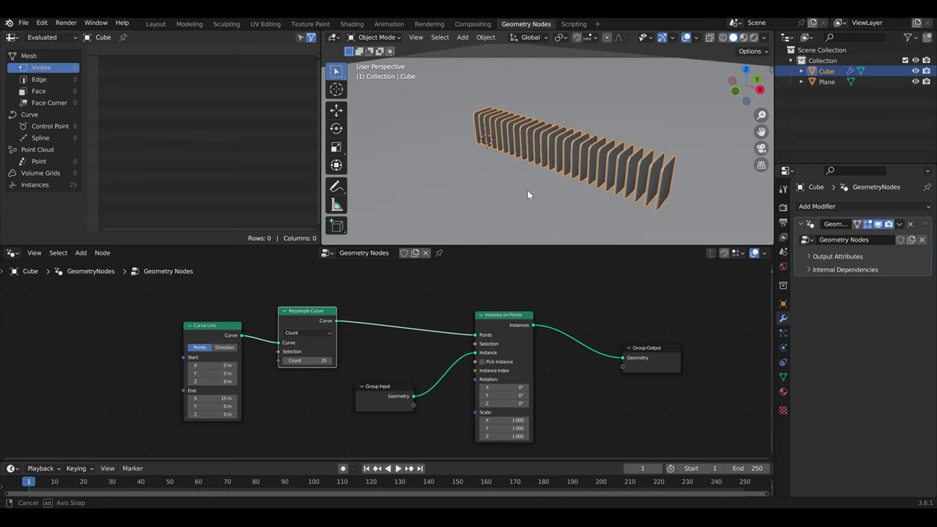
left_click(322, 361)
type("5")
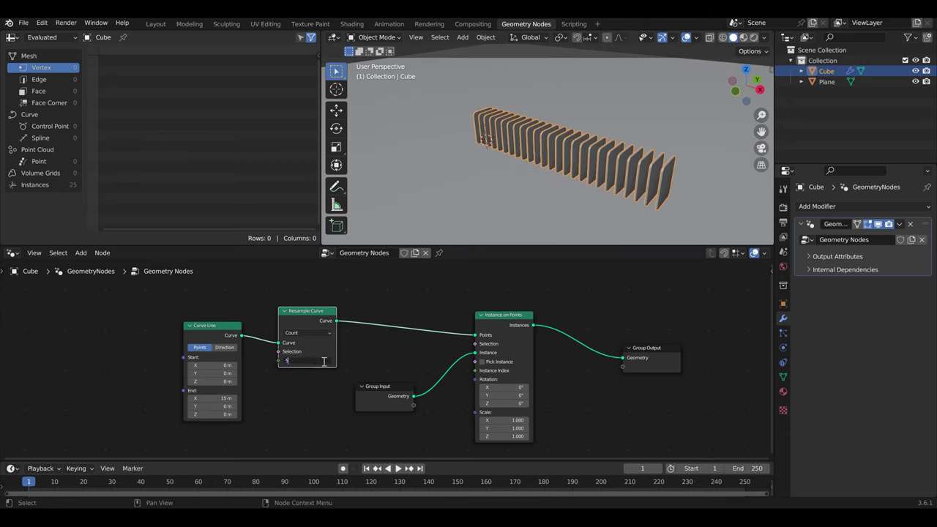
type("0")
key("Return")
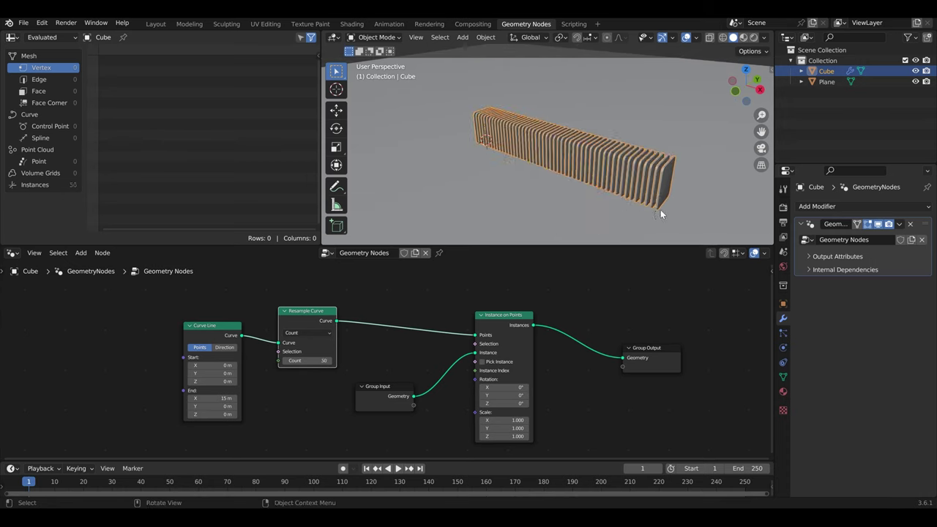
middle_click_drag(587, 203, 596, 196)
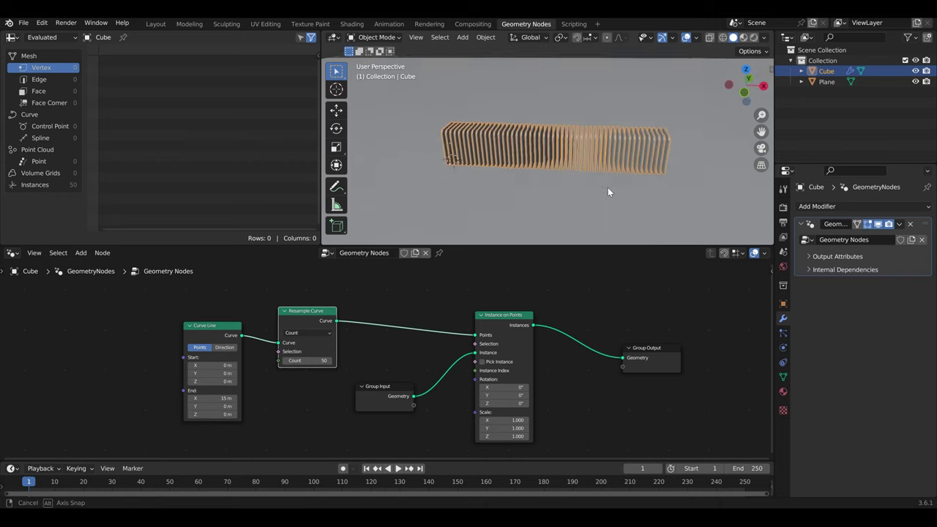
Move the slab object along X to about −3.23 m and switch to the Layout workspace
key("g")
key("x")
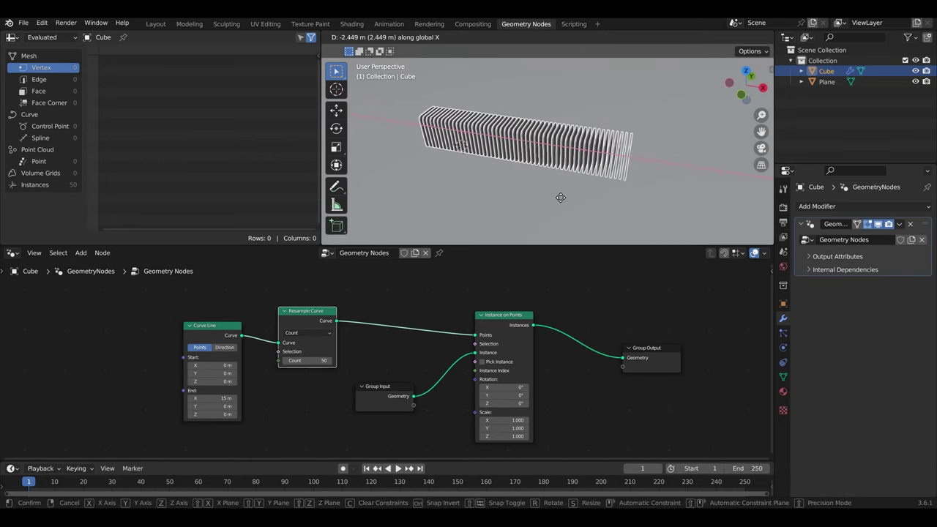
left_click(553, 197)
left_click(156, 24)
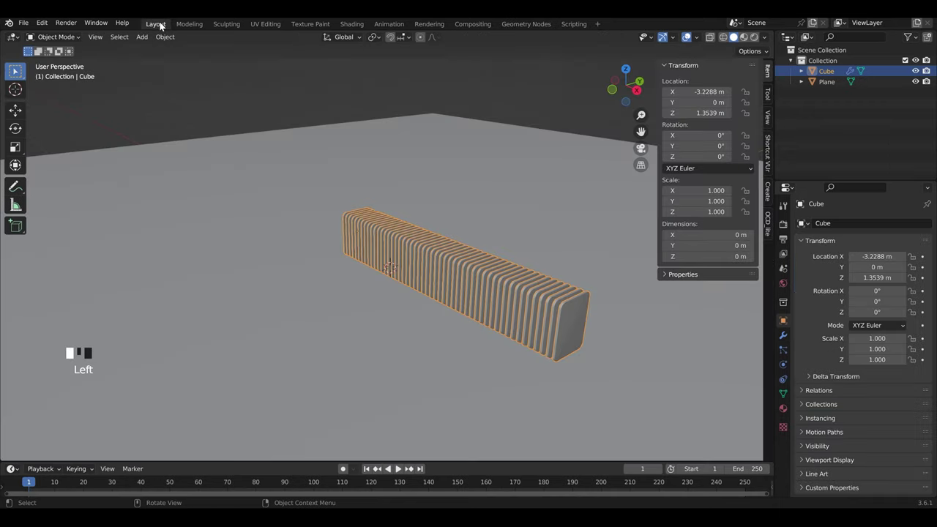
left_click(461, 100)
mouse_move(472, 139)
middle_mouse_down()
mouse_move(654, 155)
mouse_move(489, 239)
middle_mouse_up()
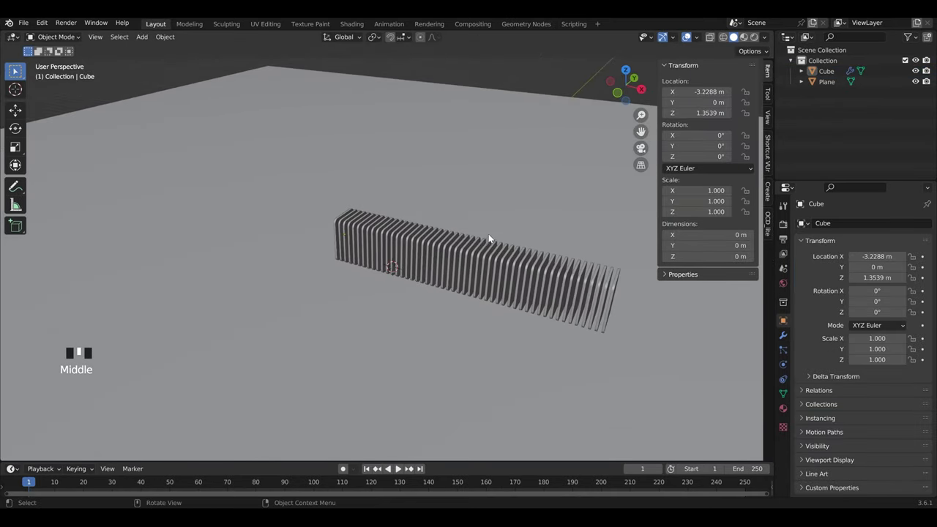
key("shift+a")
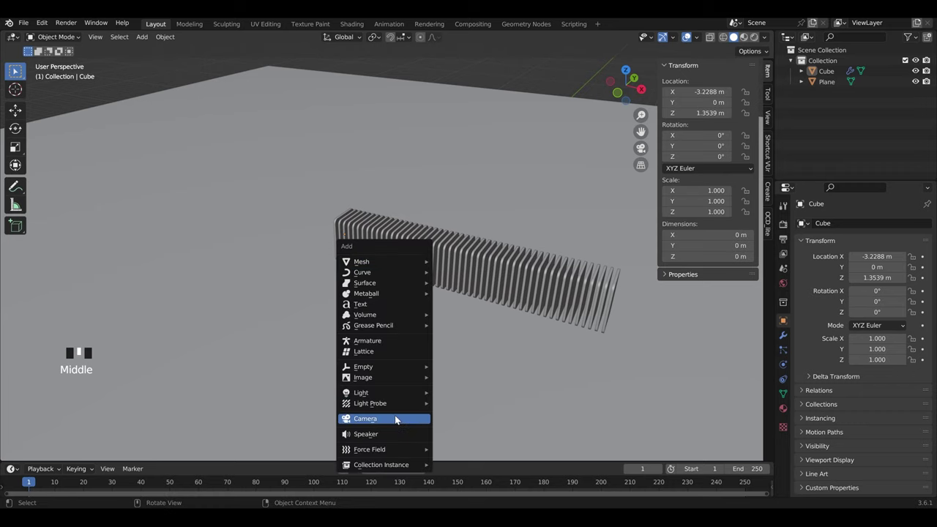
Add a camera aligned to the view, lock it to the view, and frame the slab row closely
left_click(394, 415)
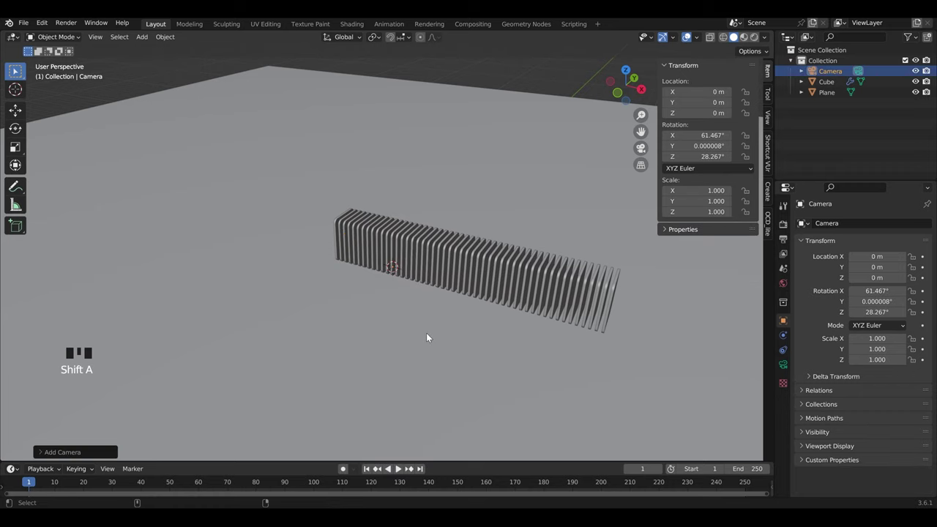
key("ctrl+alt+KP_0")
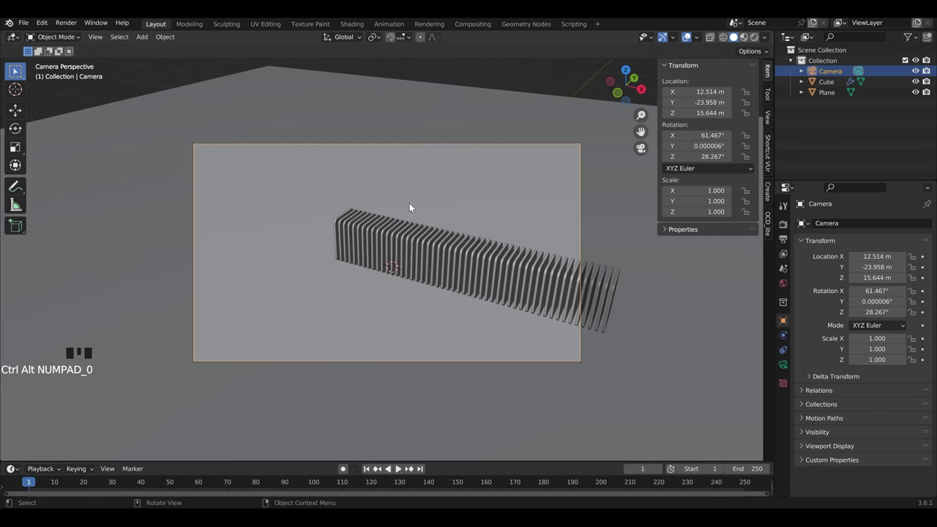
scroll(430, 234, "up", 2)
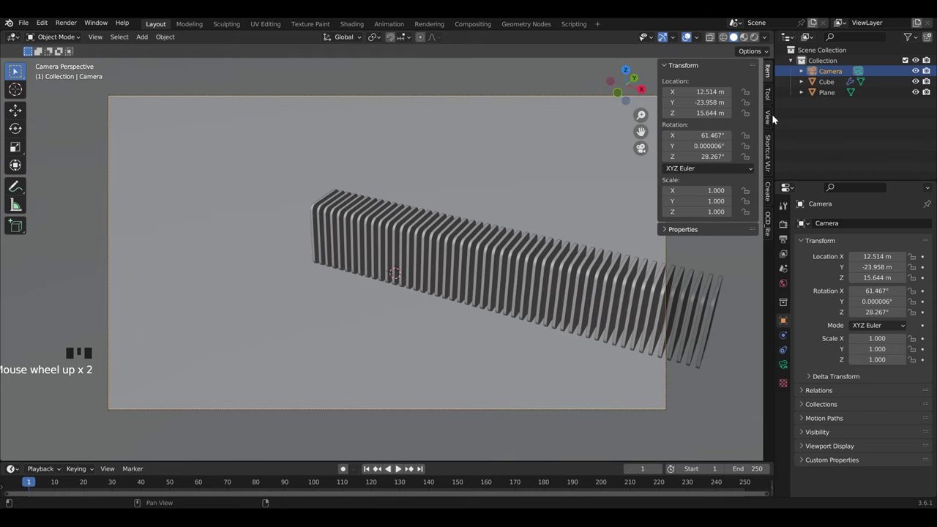
left_click(767, 117)
left_click(740, 198)
middle_click_drag(623, 230, 404, 251, "shift")
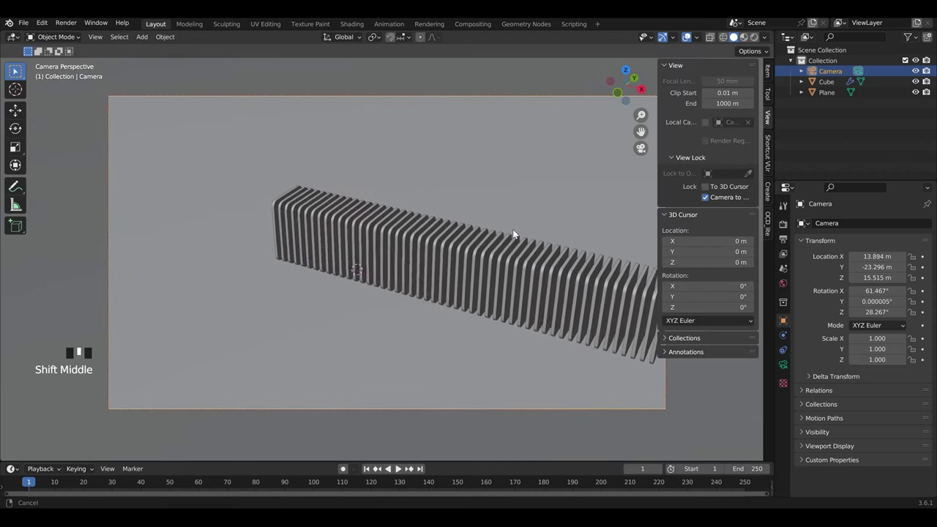
scroll(404, 251, "up", 1)
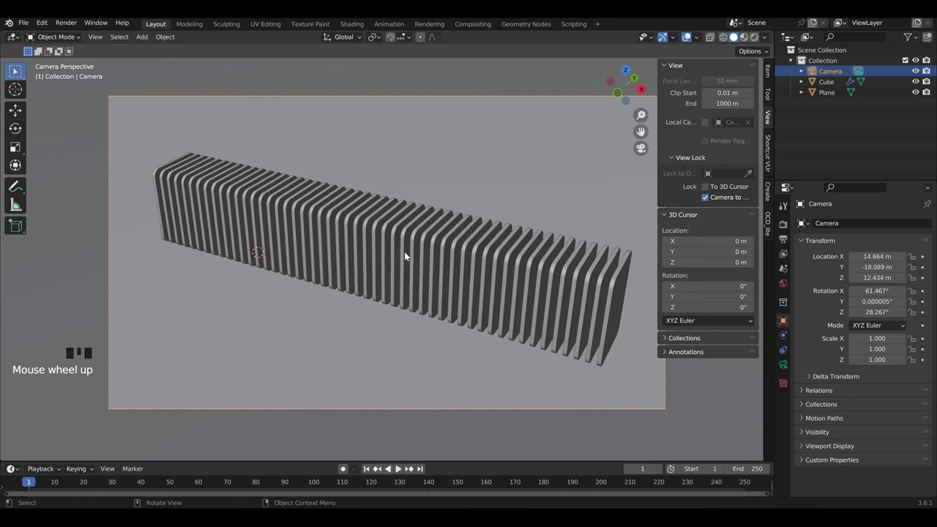
left_click(784, 366)
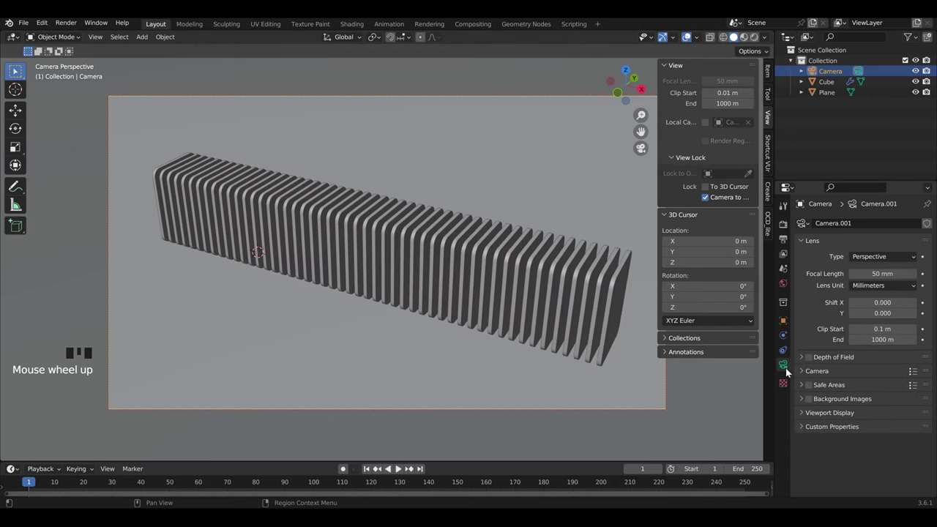
Set the camera focal length to 85 mm and nudge the framing of the fin row
left_click(885, 274)
type("85")
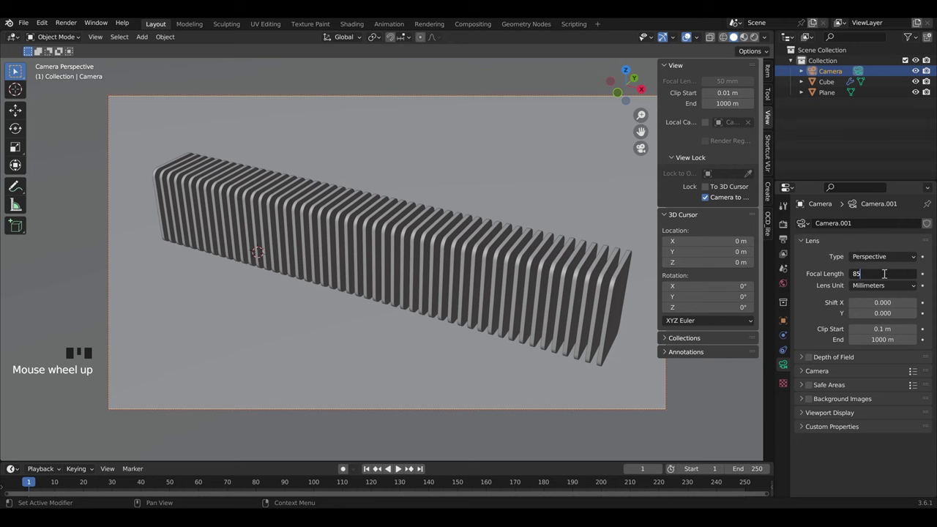
key("Return")
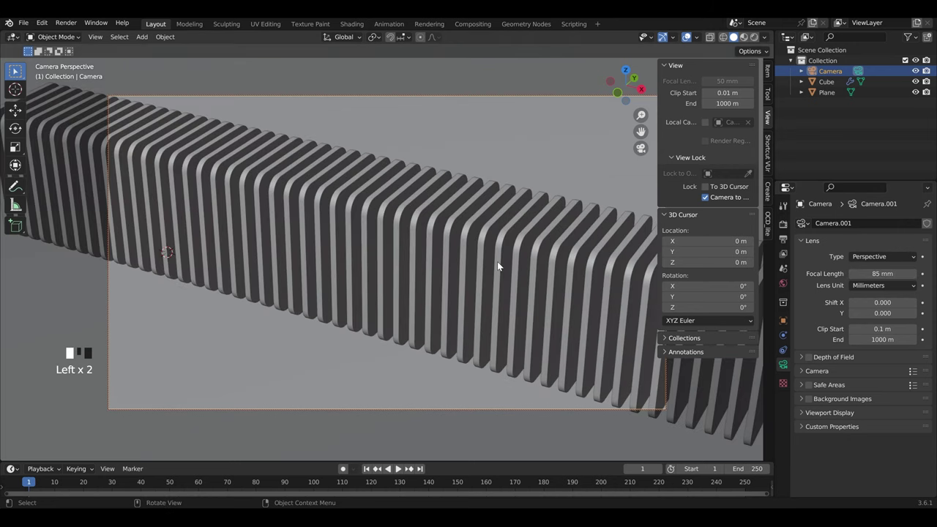
scroll(497, 261, "down", 2)
middle_click_drag(497, 261, 511, 272, "shift")
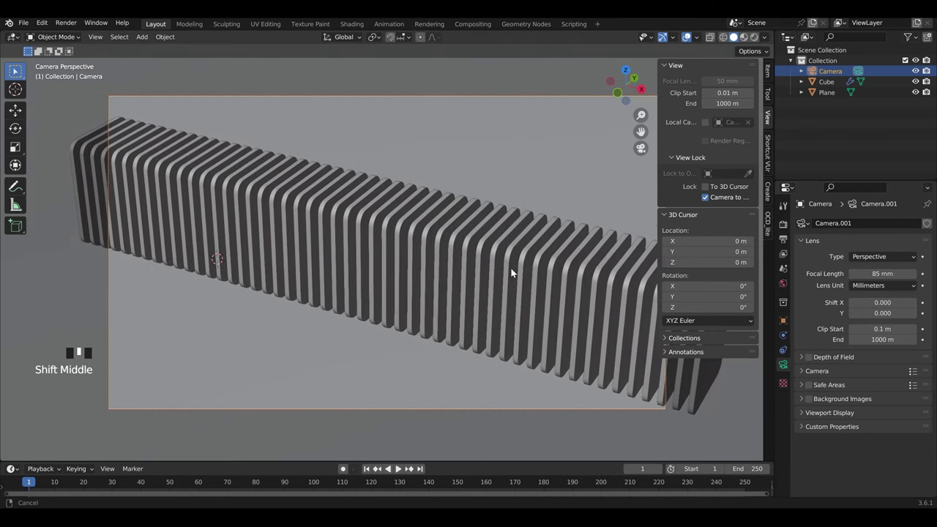
left_click(768, 73)
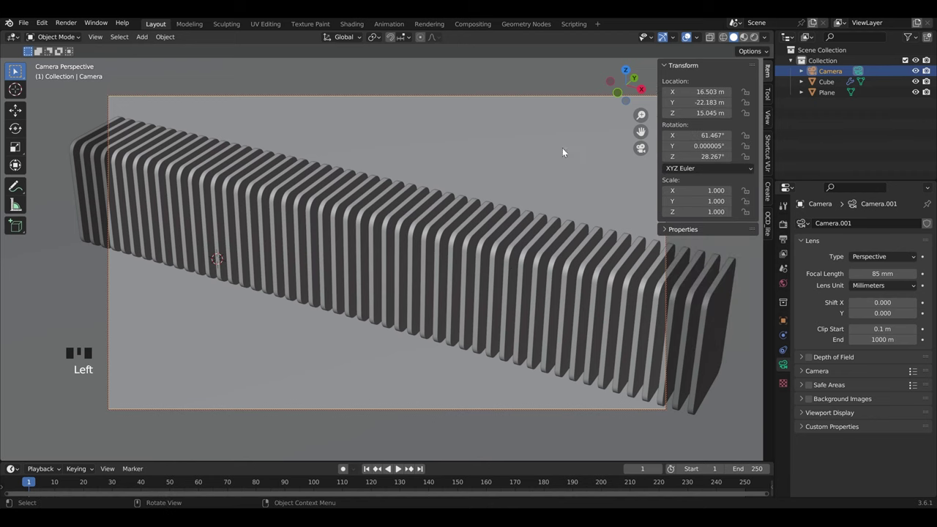
middle_click_drag(495, 183, 495, 182)
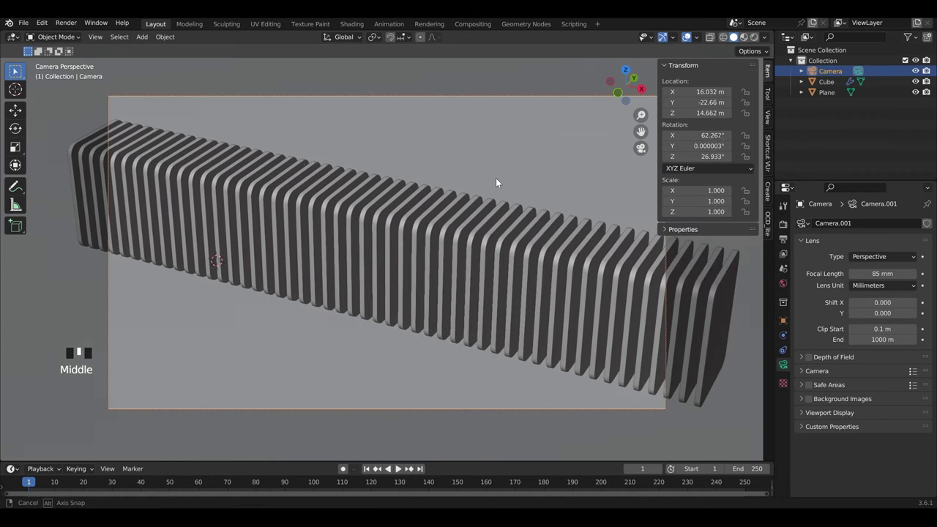
Set the camera rotation to X 60°, Y 0°, Z 30° and pan to reframe the fins
left_click(712, 134)
type("60")
left_click(712, 132)
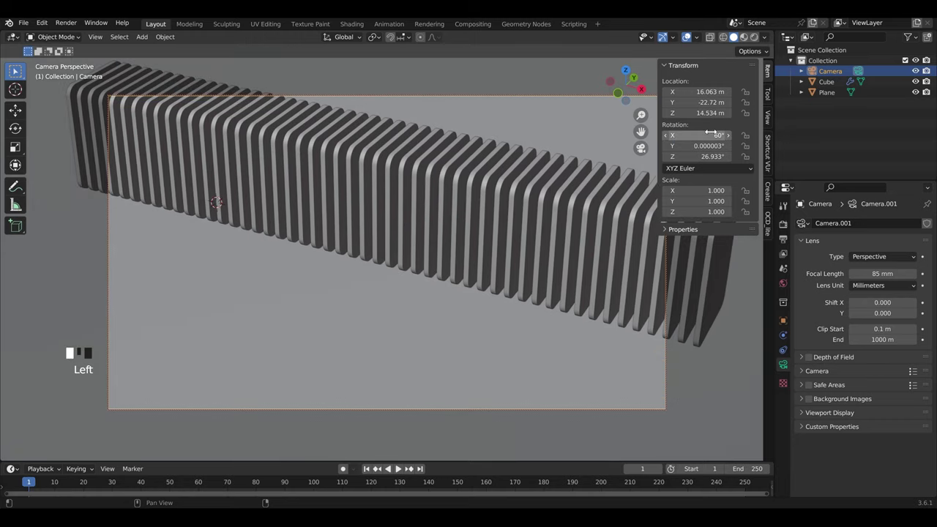
left_click(711, 147)
type("0")
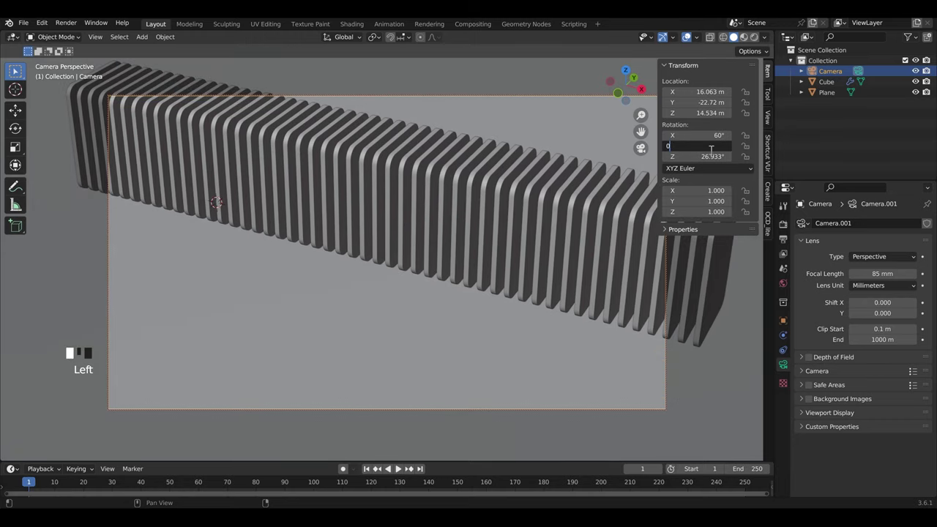
key("Return")
left_click_drag(716, 157, 712, 160)
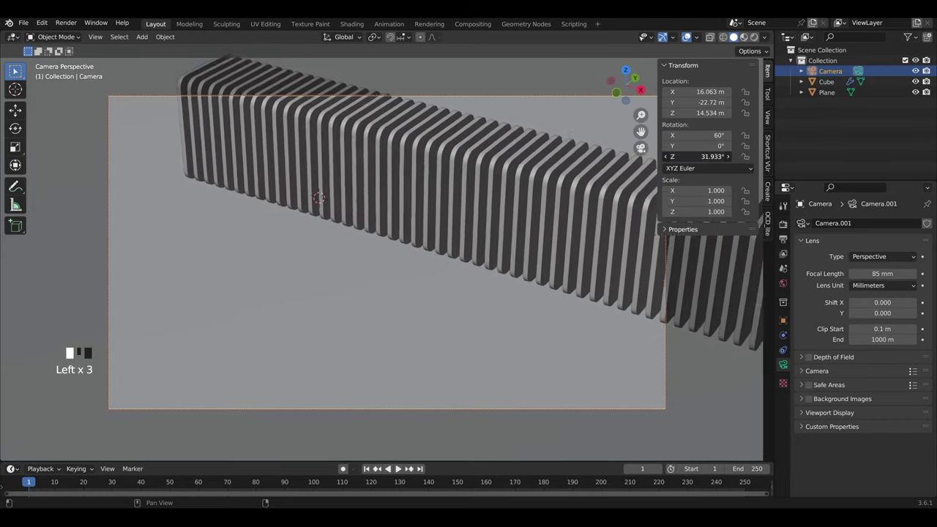
type("30")
left_click(439, 188)
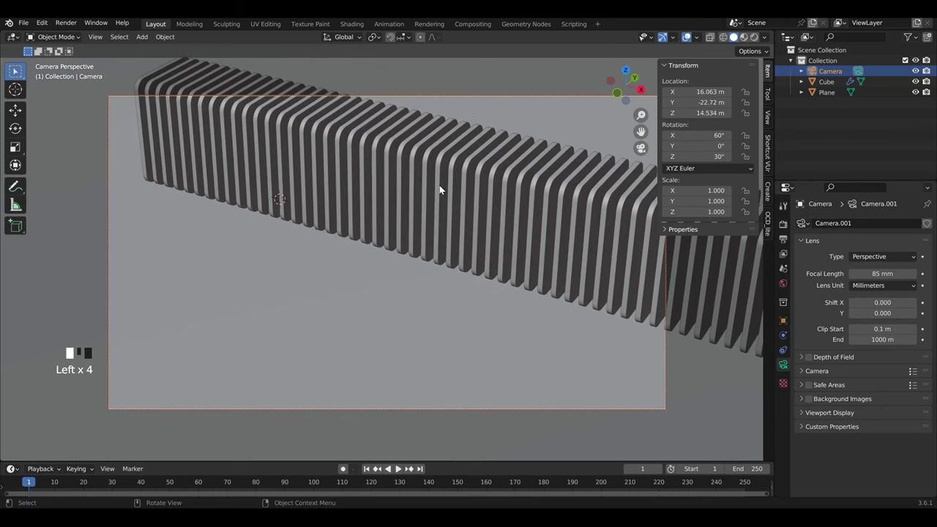
mouse_move(442, 190)
middle_mouse_down("shift")
mouse_move(374, 225)
mouse_move(374, 235)
middle_mouse_up("shift")
Pan the locked camera to recentre the fin row, undoing a stray orbit, then re-enter camera view
key("n")
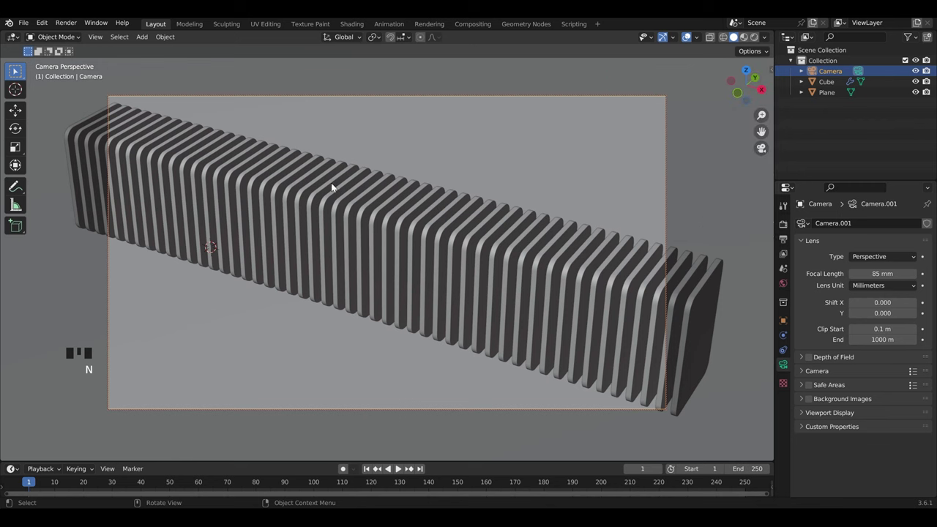
mouse_move(331, 183)
middle_mouse_down("shift")
mouse_move(334, 200)
mouse_move(356, 209)
mouse_move(351, 199)
middle_mouse_up("shift")
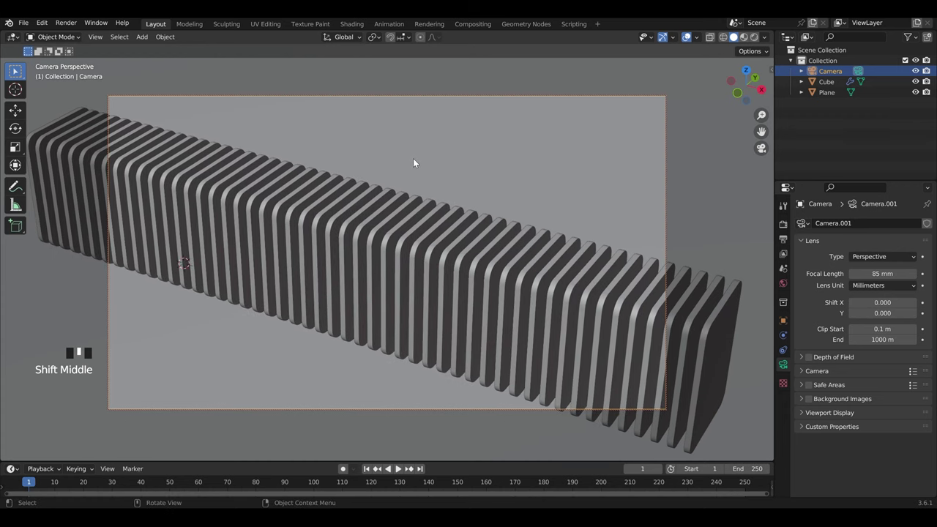
middle_click_drag(413, 158, 413, 160)
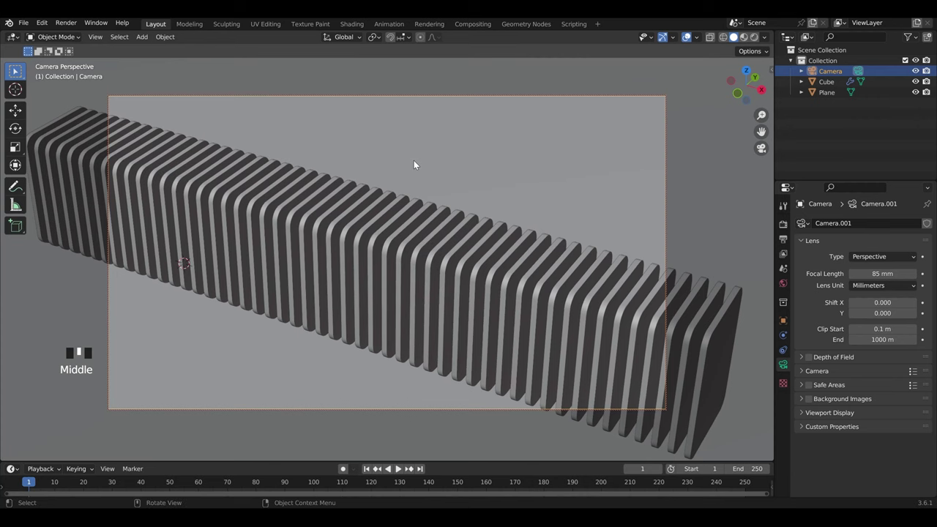
key("ctrl+z")
middle_click_drag(423, 177, 420, 182, "shift")
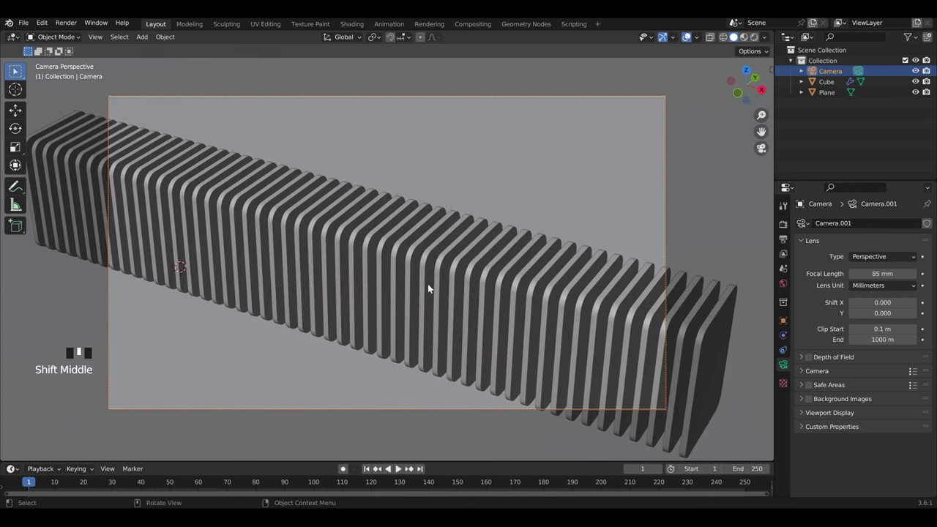
key("n")
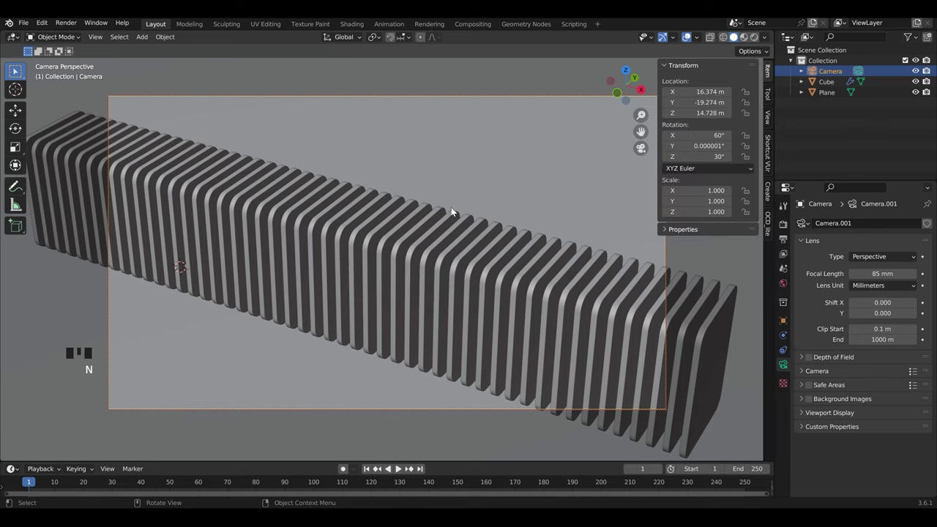
left_click(768, 120)
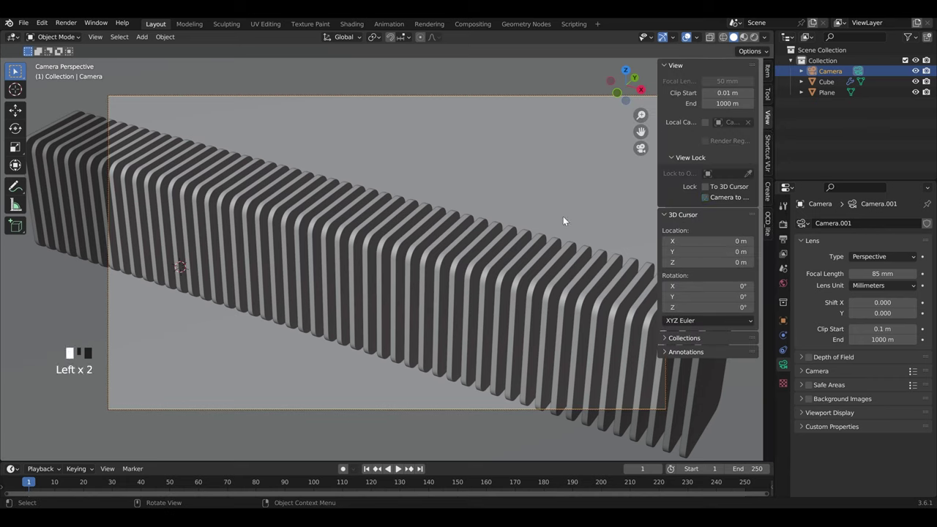
key("n")
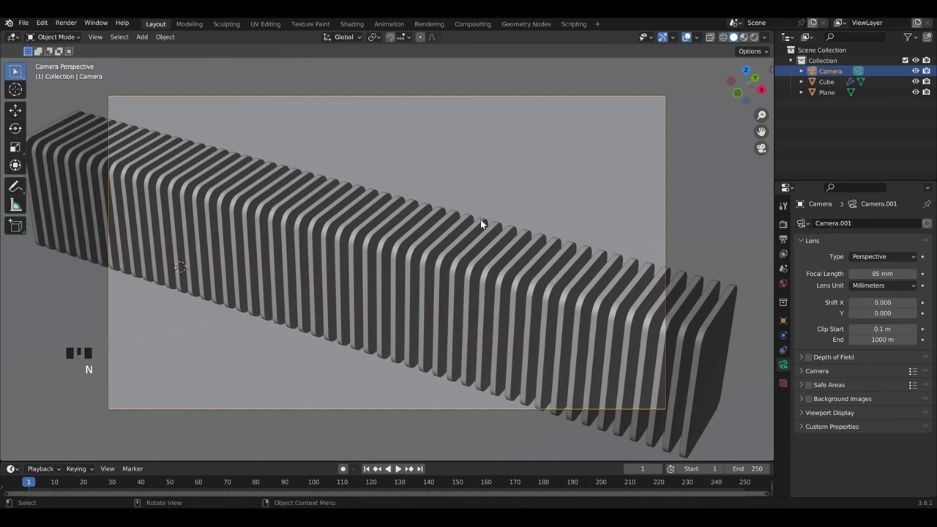
key("KP_0")
key("KP_0")
left_click(534, 25)
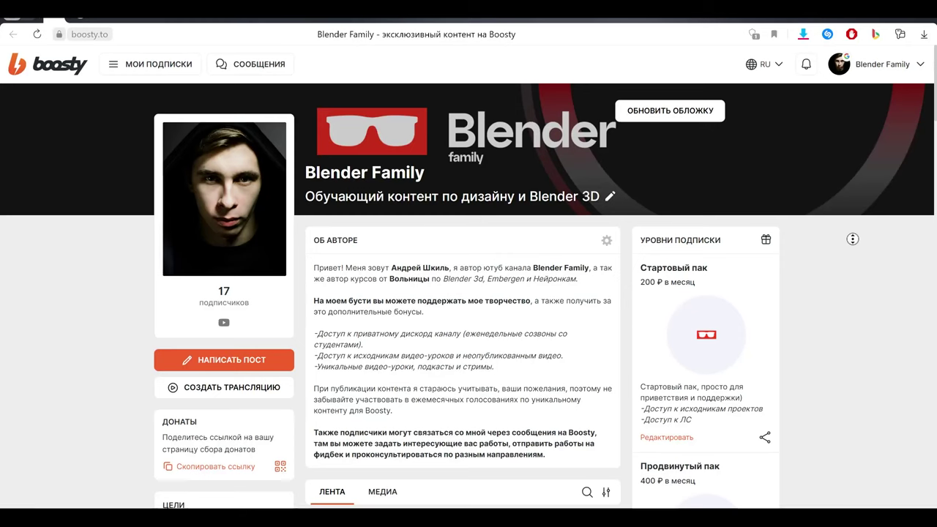
middle_click(852, 284)
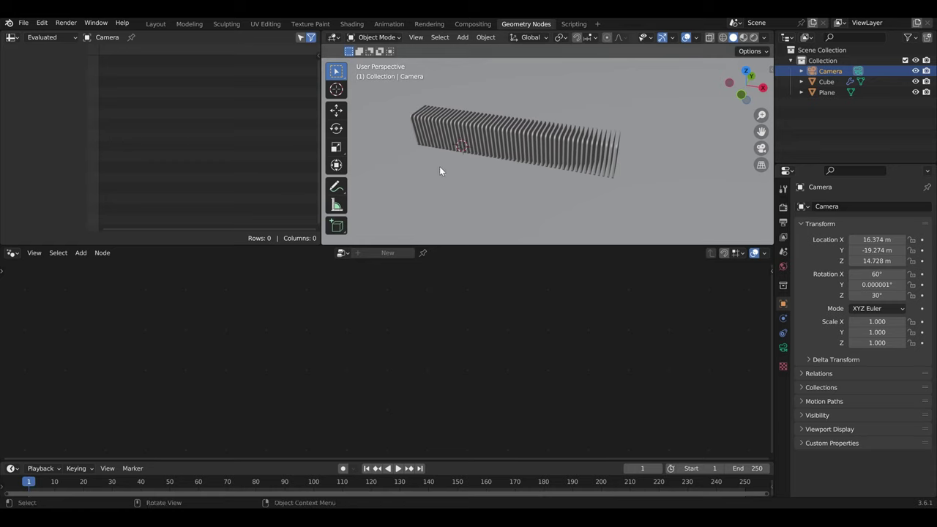
mouse_move(500, 155)
middle_mouse_down()
mouse_move(485, 144)
mouse_move(513, 151)
mouse_move(507, 157)
mouse_move(549, 155)
mouse_move(513, 165)
middle_mouse_up()
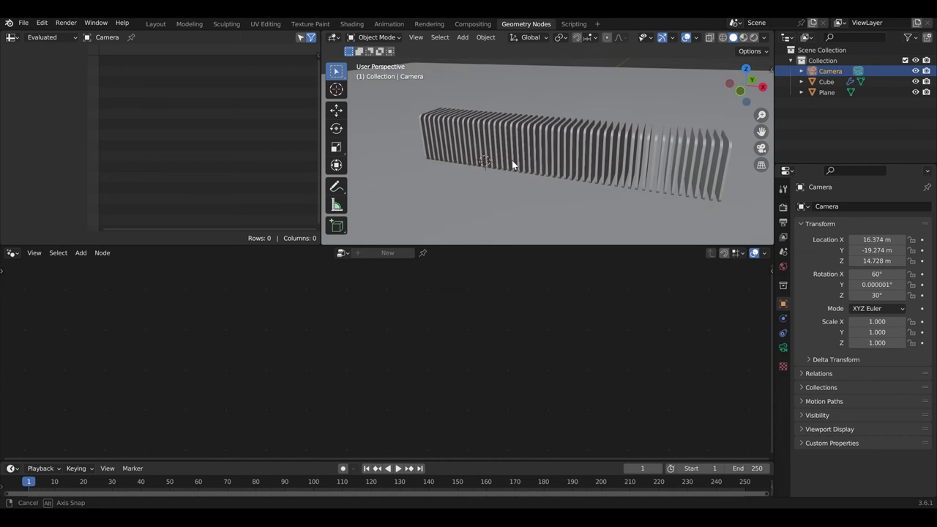
Select the Cube, insert Translate Instances before Group Output, test a Z offset, then delete it
left_click(604, 132)
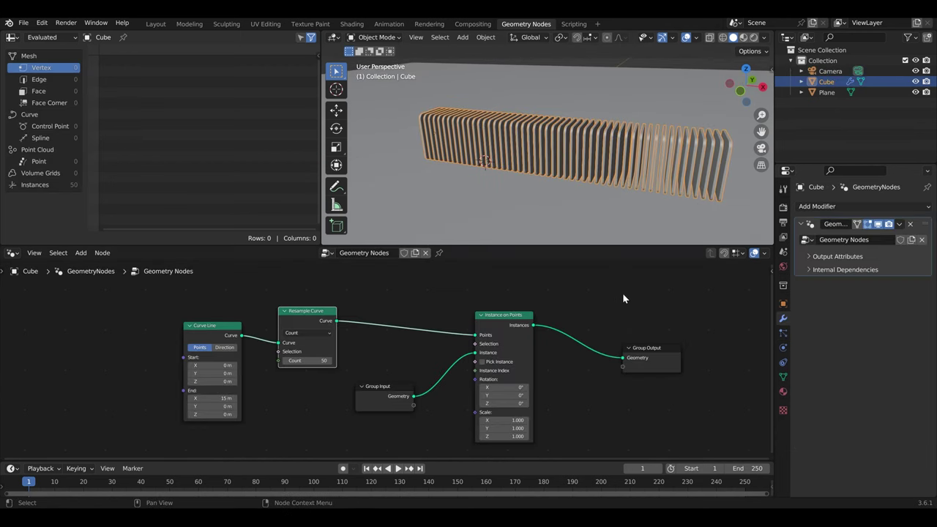
left_click_drag(663, 348, 711, 332)
key("shift+a")
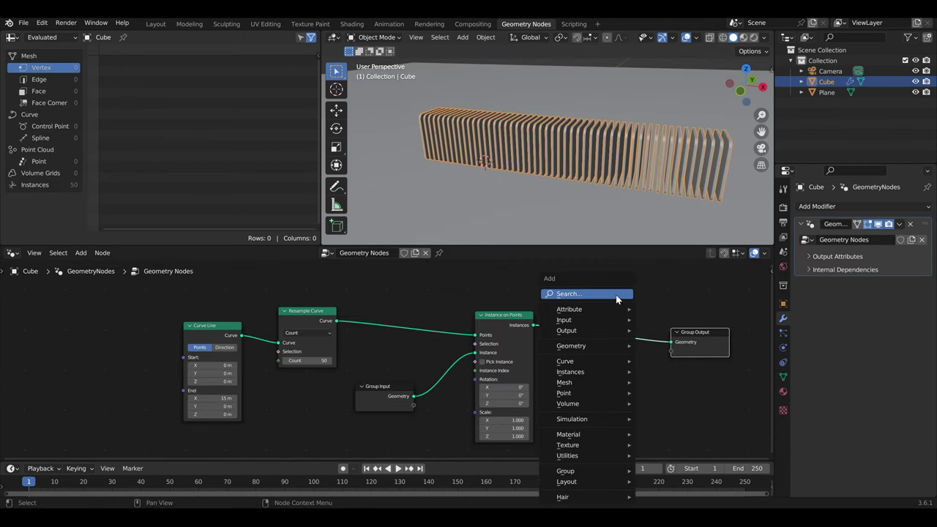
type("tran")
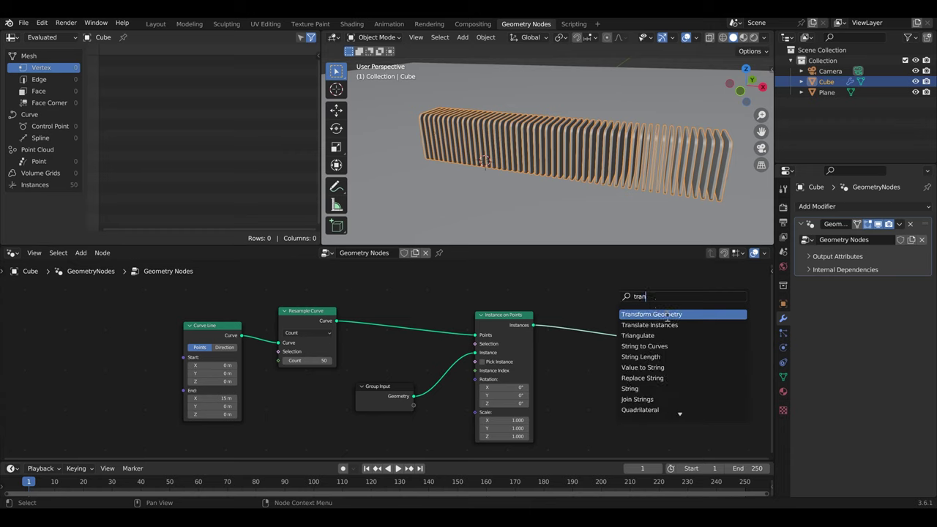
left_click(650, 325)
left_click(612, 343)
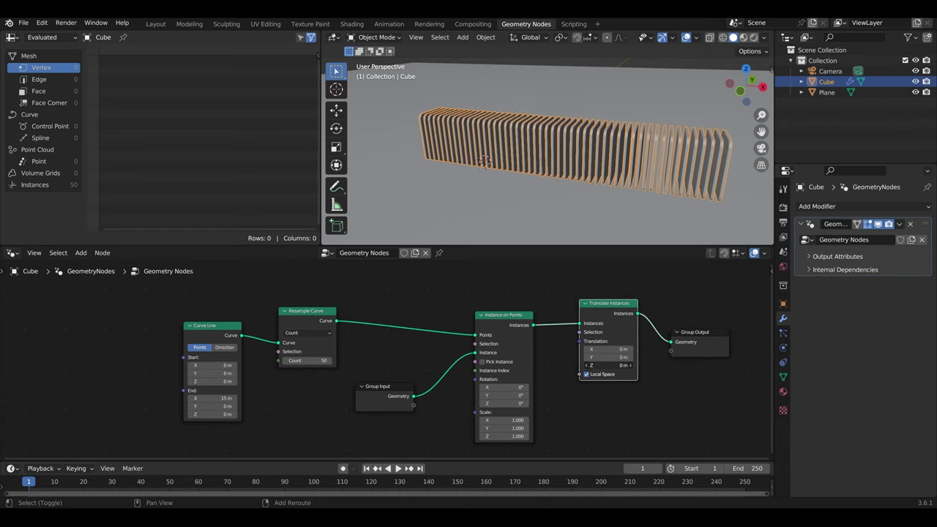
left_click_drag(608, 365, 610, 210)
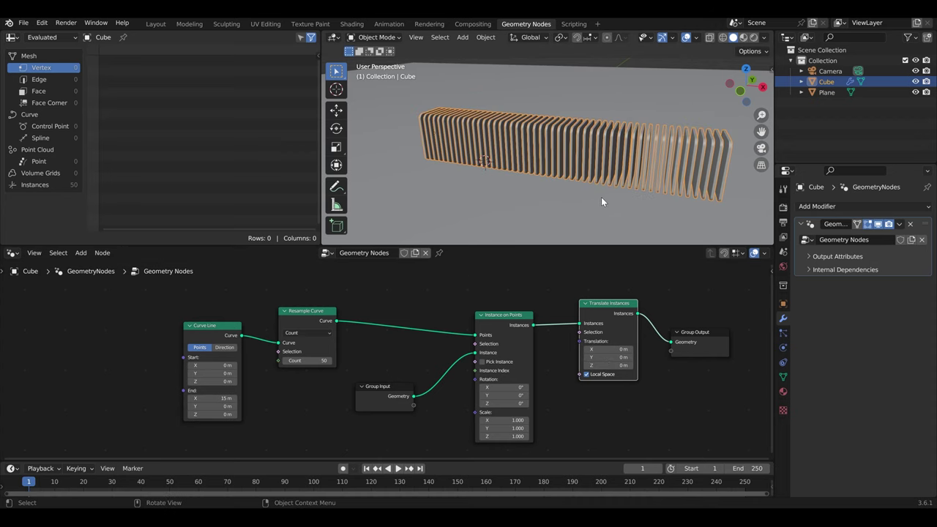
mouse_move(558, 158)
middle_mouse_down()
mouse_move(569, 183)
mouse_move(551, 169)
middle_mouse_up()
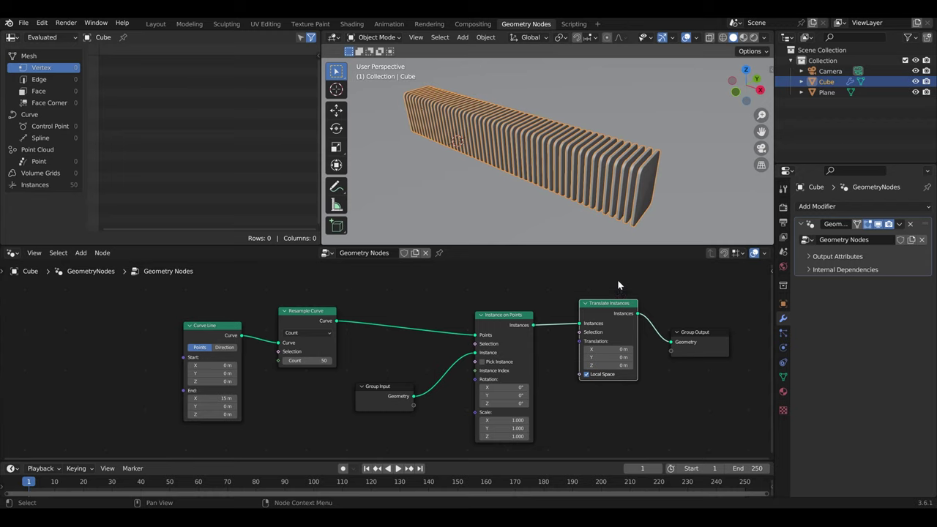
key("ctrl+x")
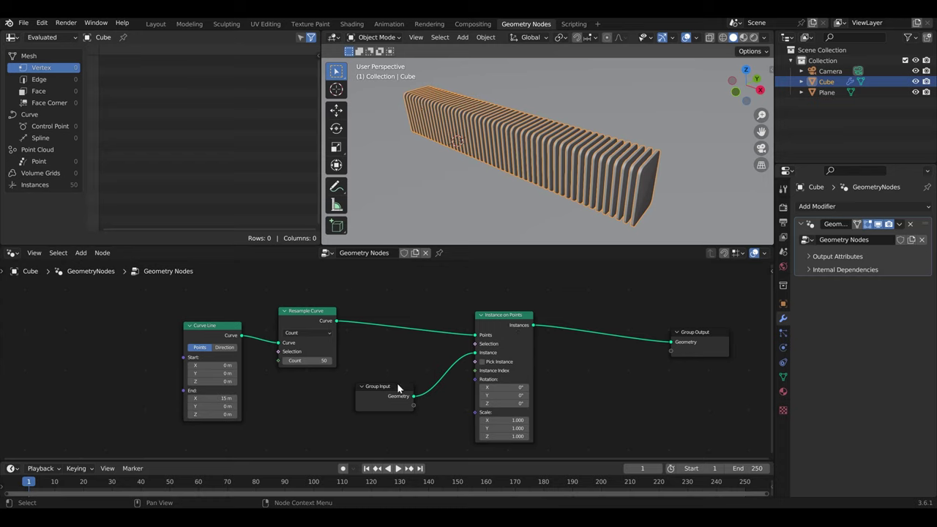
Preview the Resample Curve output through a Viewer node from a low side view
mouse_move(385, 388)
left_mouse_down()
mouse_move(403, 387)
mouse_move(400, 379)
left_mouse_up()
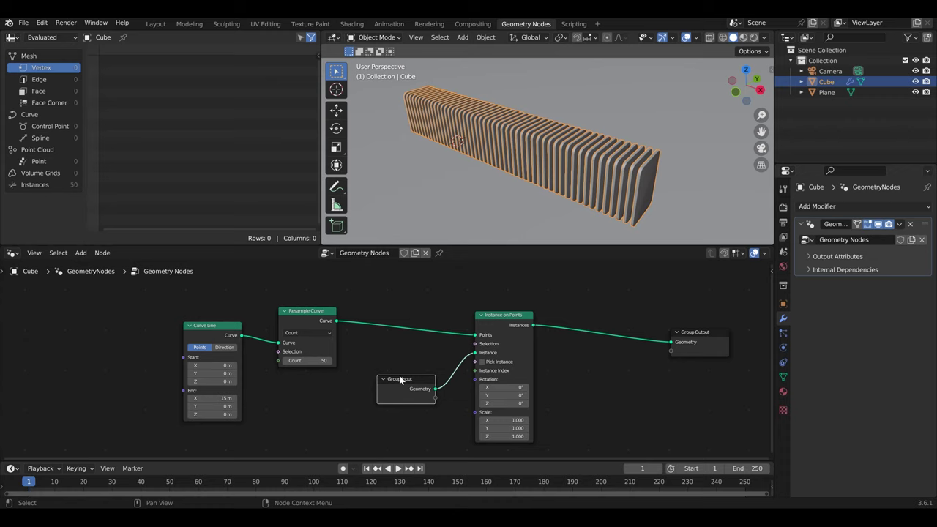
left_click(311, 312)
left_click(310, 312, "ctrl+shift")
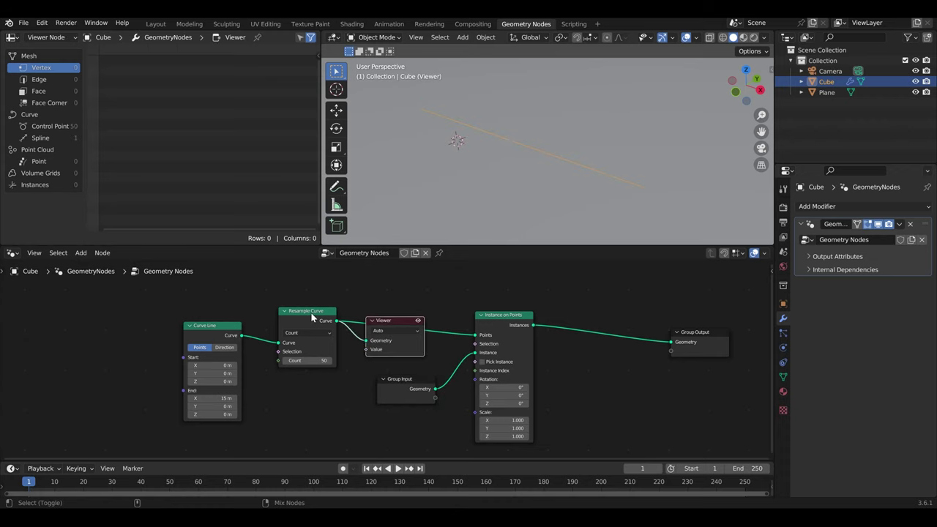
left_click_drag(382, 322, 417, 271)
middle_click_drag(497, 182, 540, 161)
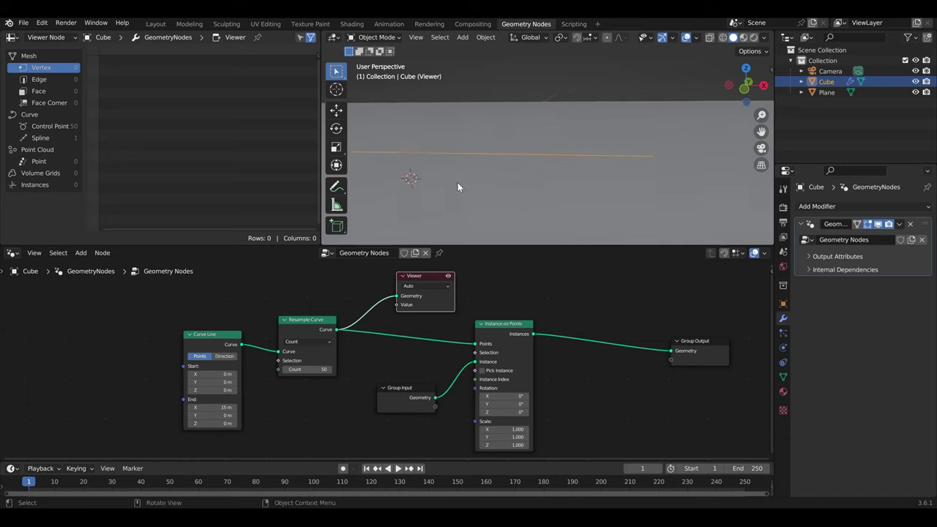
Sketch annotation strokes along and above the curve line, then undo them
left_click(336, 186)
mouse_move(400, 151)
left_mouse_down()
mouse_move(465, 147)
mouse_move(537, 106)
mouse_move(612, 152)
left_mouse_up()
mouse_move(404, 102)
left_mouse_down()
mouse_move(411, 131)
mouse_move(435, 146)
left_mouse_up()
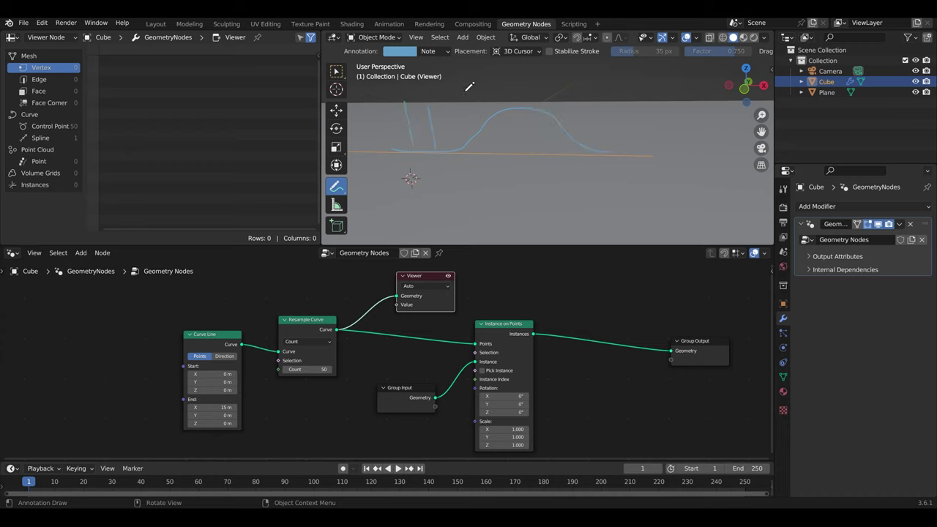
left_click_drag(465, 93, 468, 134)
left_click_drag(497, 72, 500, 111)
left_click_drag(533, 65, 534, 103)
mouse_move(564, 70)
left_mouse_down()
mouse_move(567, 104)
mouse_move(592, 124)
left_mouse_up()
left_click_drag(616, 84, 619, 150)
key("ctrl+z")
key("ctrl+z")
key("ctrl+z")
key("ctrl+z")
key("ctrl+z")
key("ctrl+z")
key("ctrl+z")
key("ctrl+z")
Delete the Viewer node and spread Curve Line and Resample Curve further left
left_click(334, 73)
left_click(415, 277)
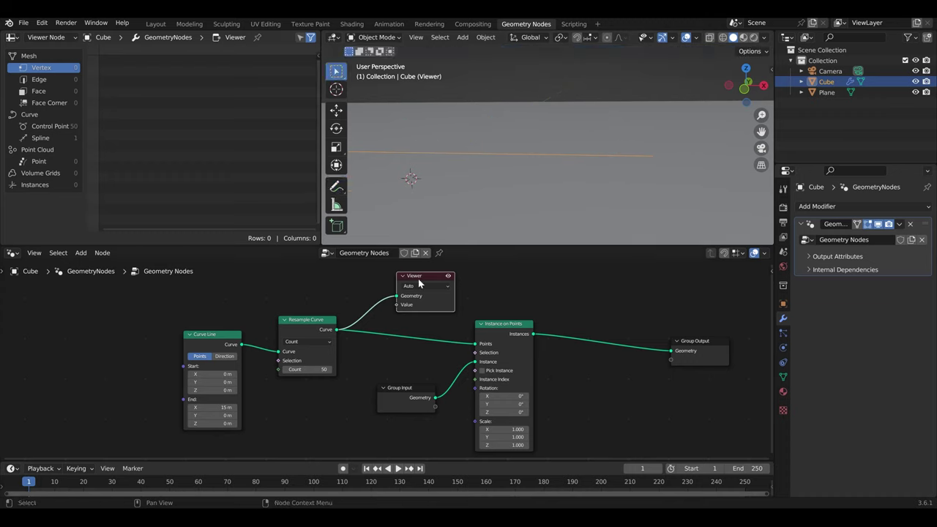
key("x")
scroll(397, 320, "down", 2)
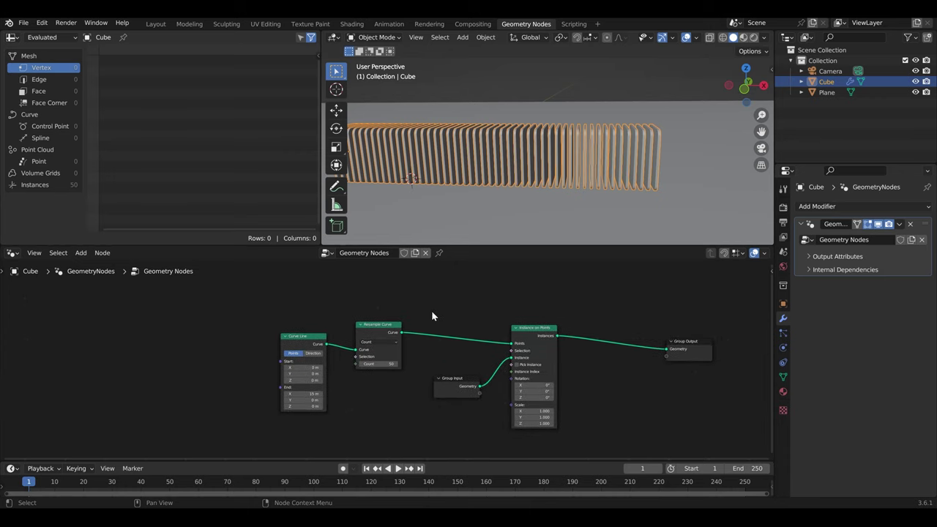
left_click_drag(232, 325, 351, 361)
left_click_drag(375, 326, 182, 331)
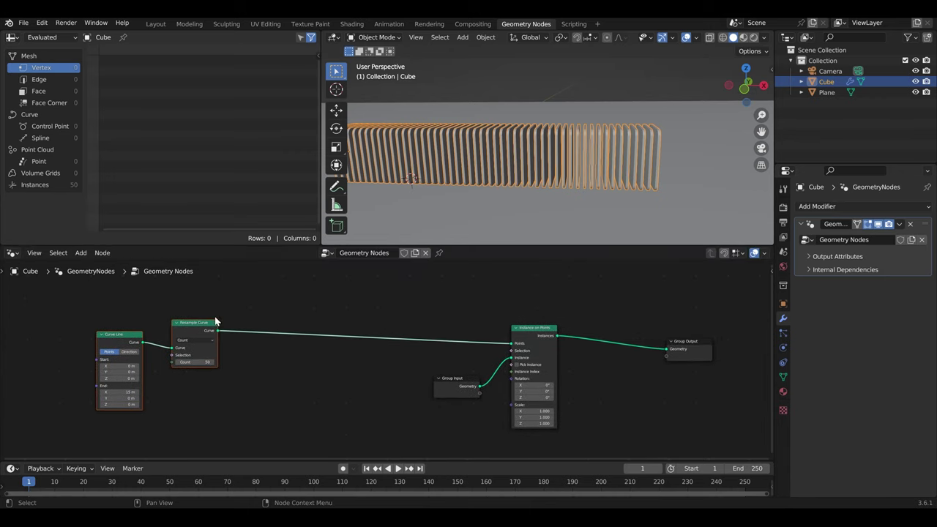
left_click(214, 316)
left_click(199, 336)
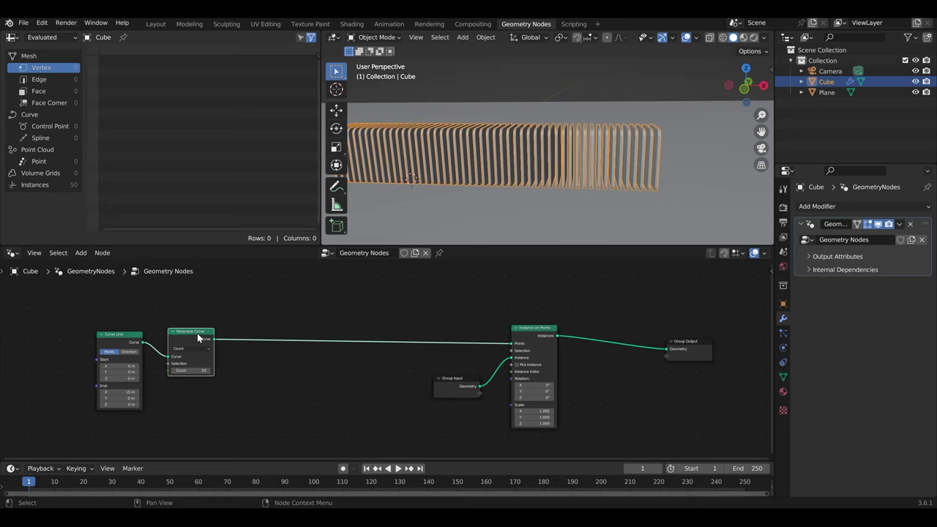
left_click_drag(110, 342, 106, 340)
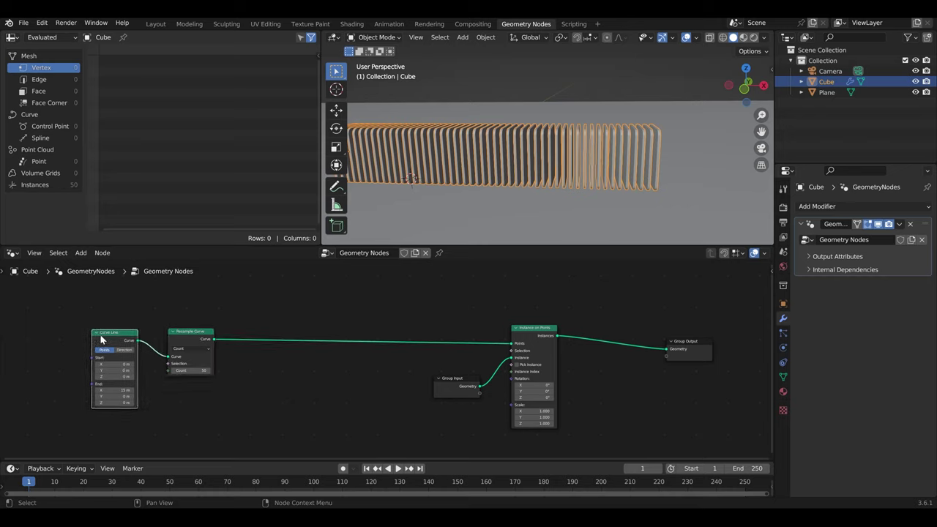
left_click_drag(189, 334, 181, 339)
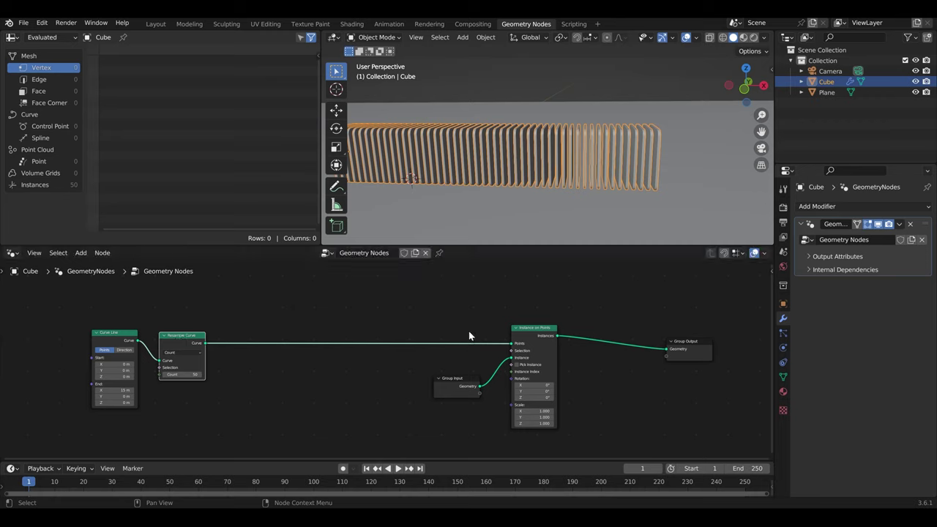
left_click_drag(524, 335, 519, 331)
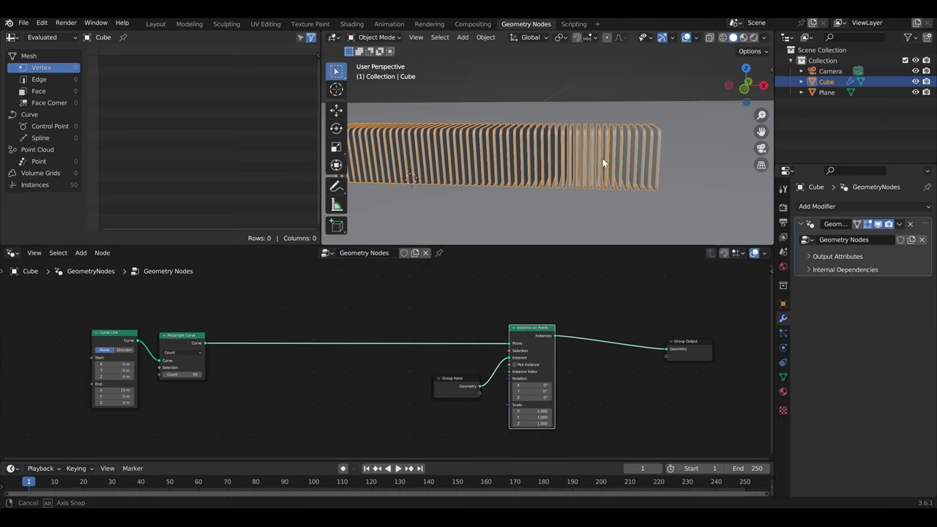
Briefly preview the resampled line again, then remove the preview node to show the slabs
middle_click_drag(602, 158, 533, 165)
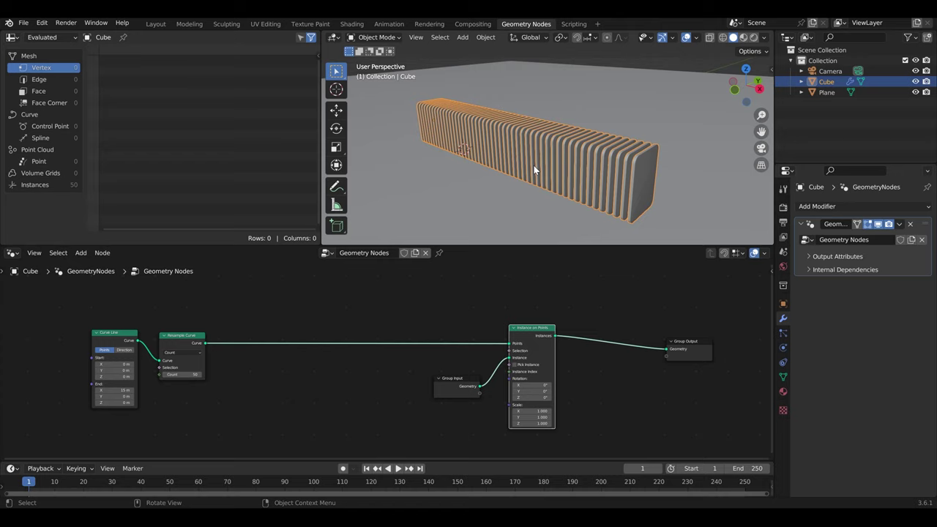
left_click(178, 337, "ctrl+shift")
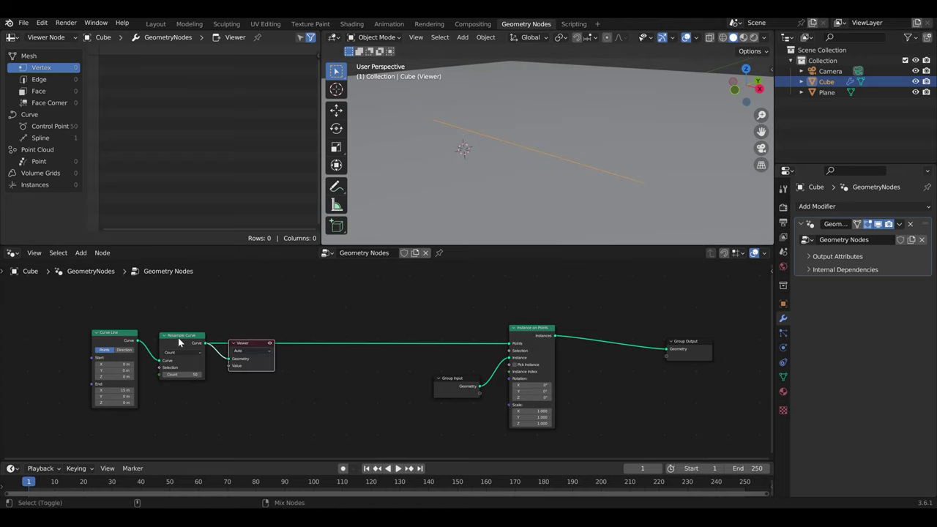
left_click_drag(245, 345, 279, 380)
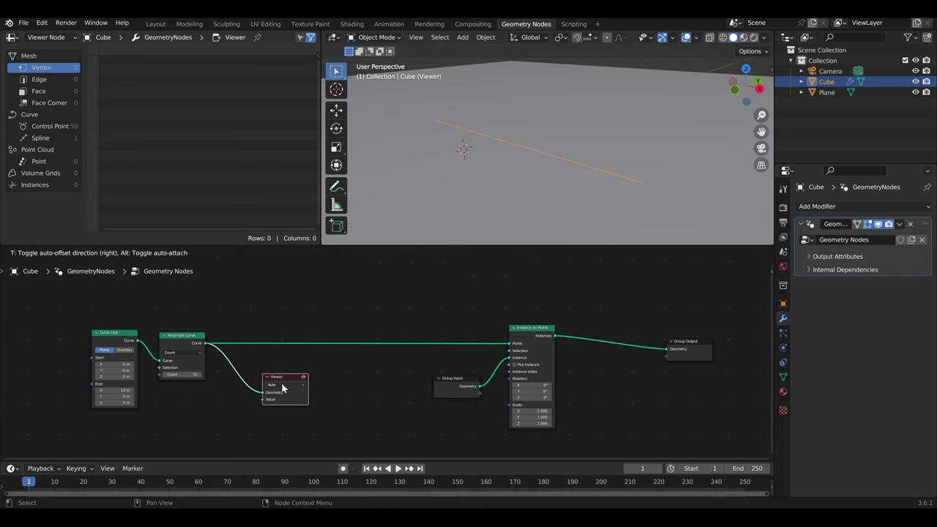
scroll(196, 341, "up", 4)
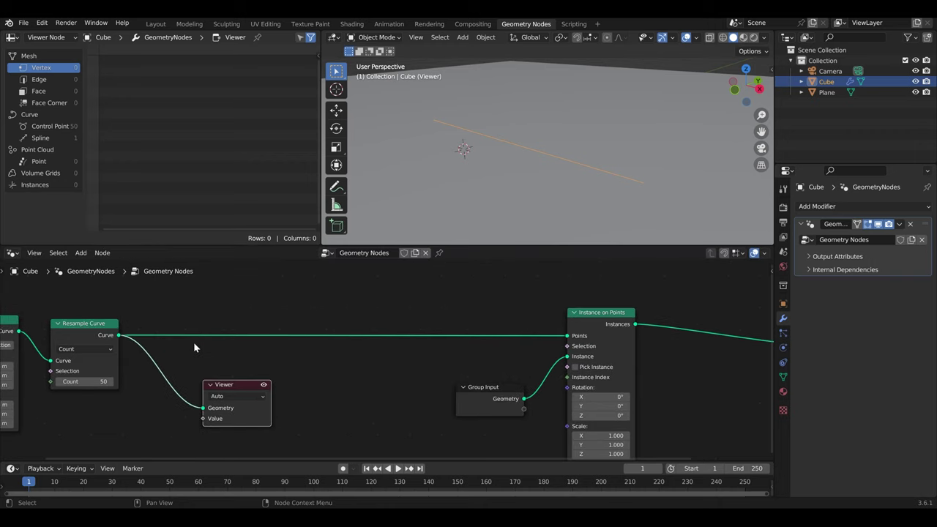
scroll(310, 345, "down", 3)
scroll(278, 373, "left", 2, "ctrl")
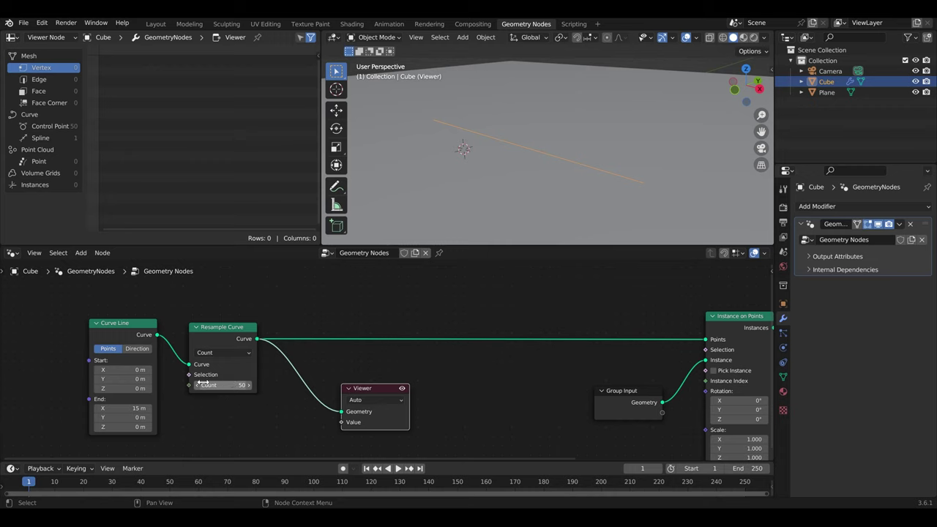
key("Delete")
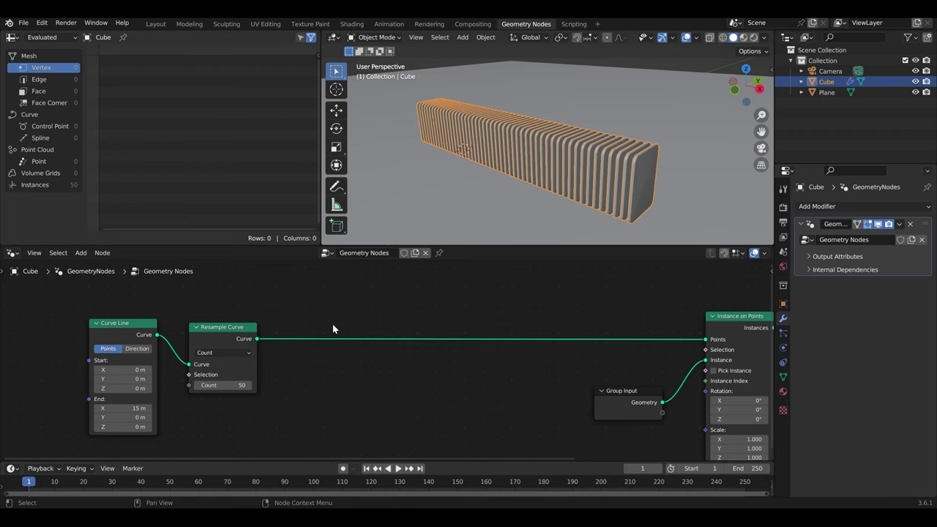
Insert a Set Position node into the curve link, test Offset Z, and reset it to 0 m
key("shift+a")
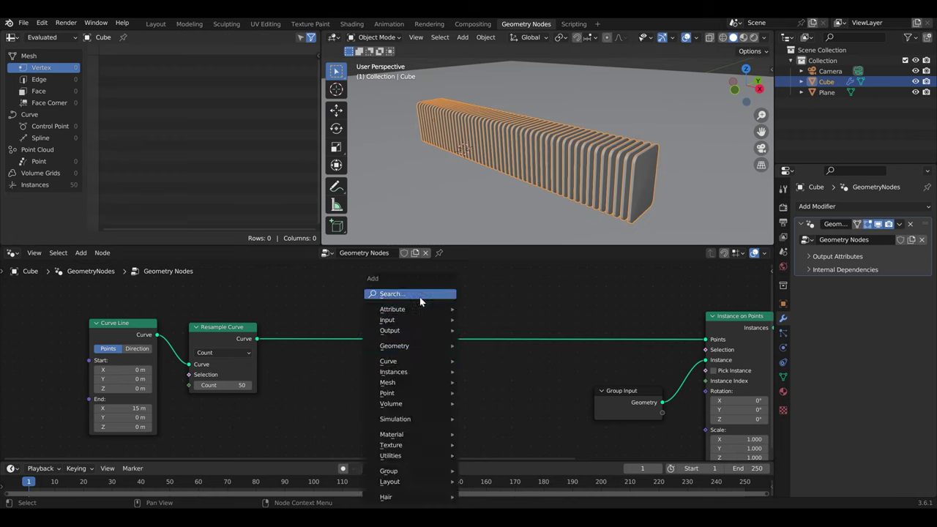
type("set")
left_click(468, 338)
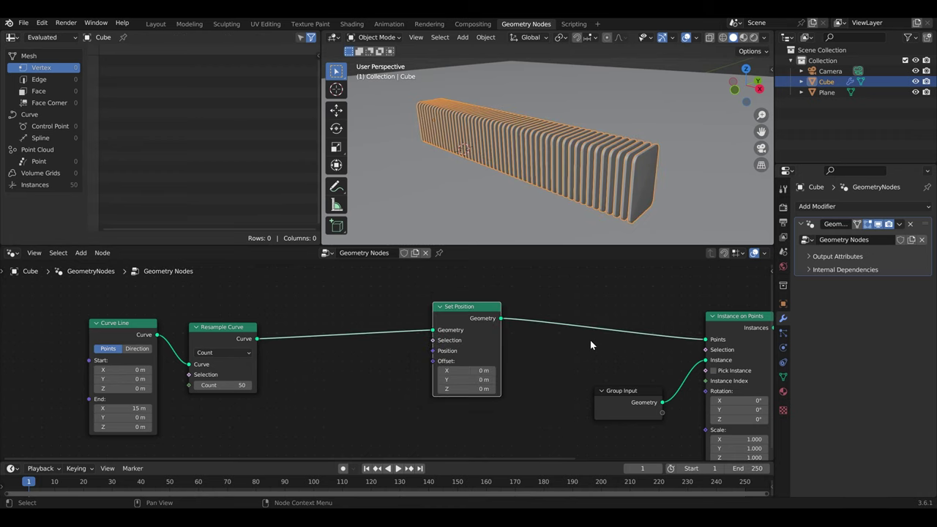
mouse_move(468, 389)
left_mouse_down()
mouse_move(513, 389)
mouse_move(464, 389)
left_mouse_up()
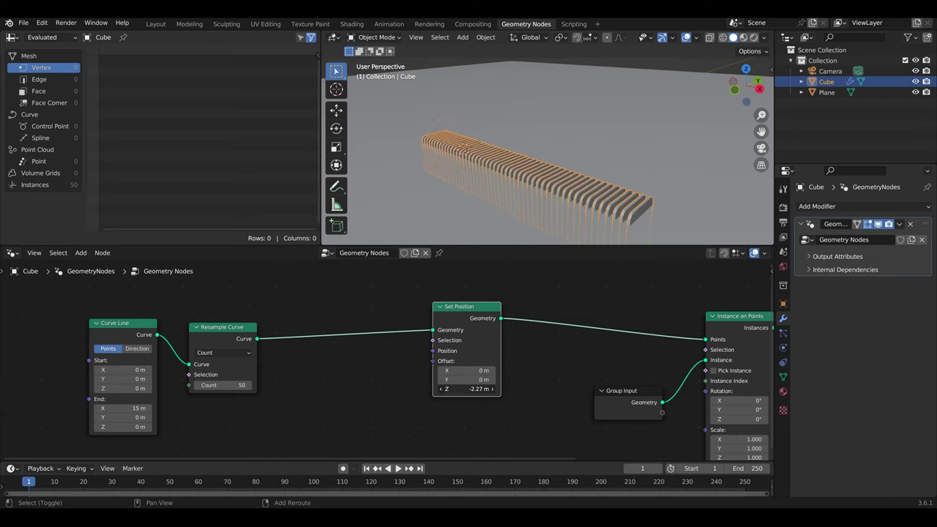
key("BackSpace")
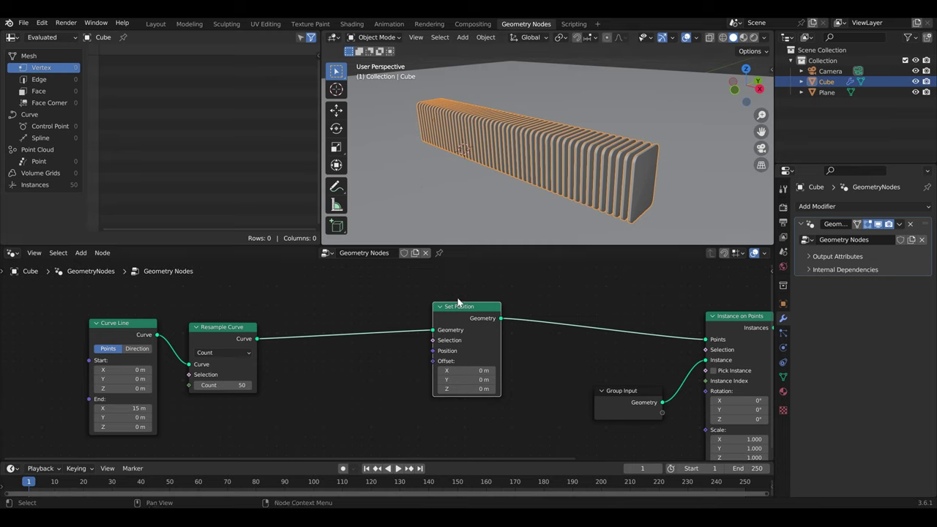
Add an unconnected Geometry Proximity node below the tree and pan to show the whole tree
scroll(390, 305, "down", 3)
key("shift+a")
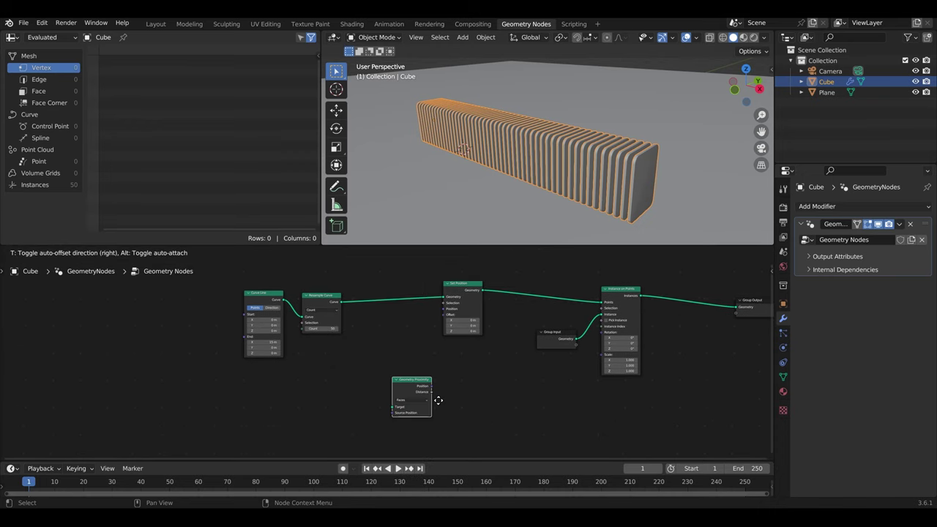
left_click(438, 398)
scroll(437, 398, "up", 3)
scroll(536, 352, "down", 2, "shift")
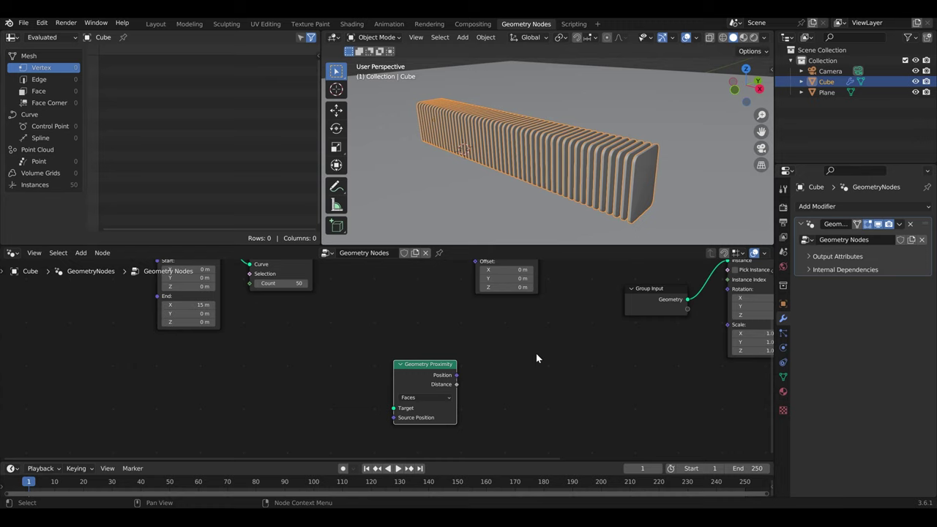
middle_click_drag(539, 334, 530, 398)
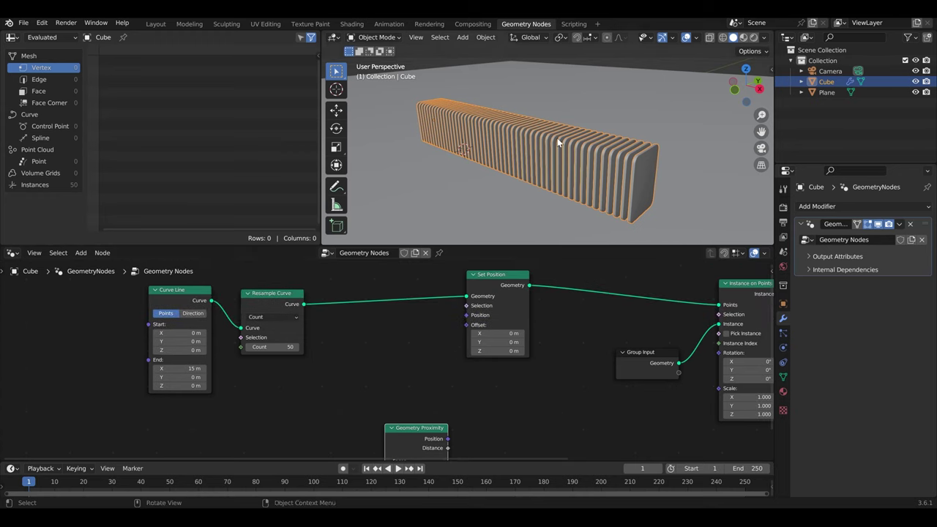
Add a UV sphere and scale it up to about 1.75 times
key("shift+a")
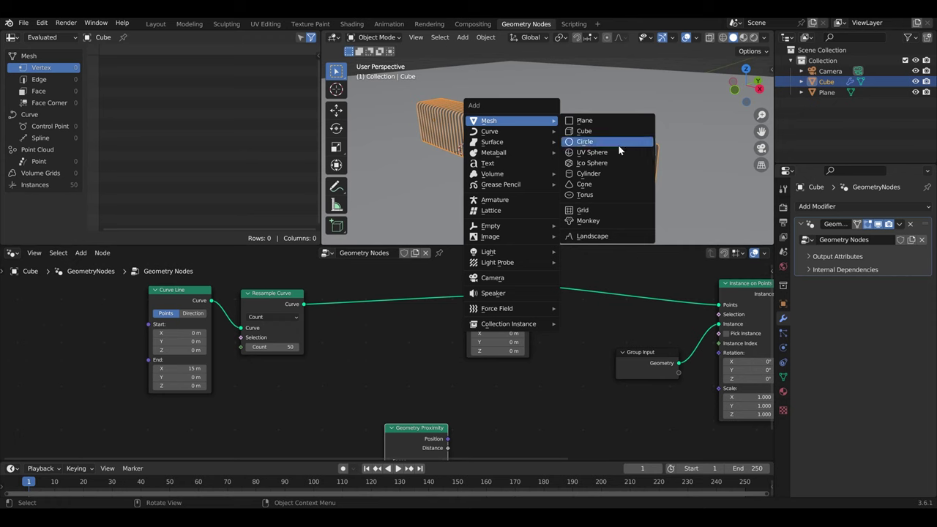
left_click(624, 151)
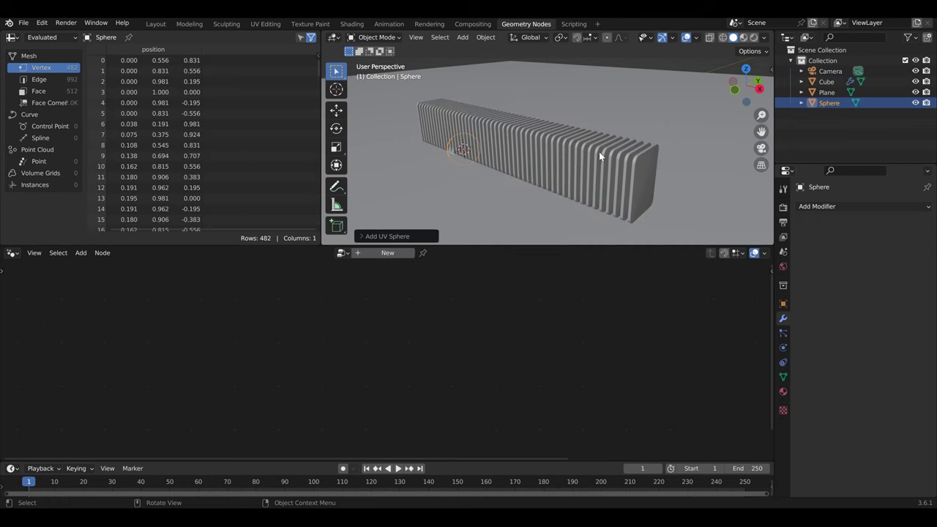
middle_click_drag(599, 151, 531, 155)
key("s")
left_click(604, 156)
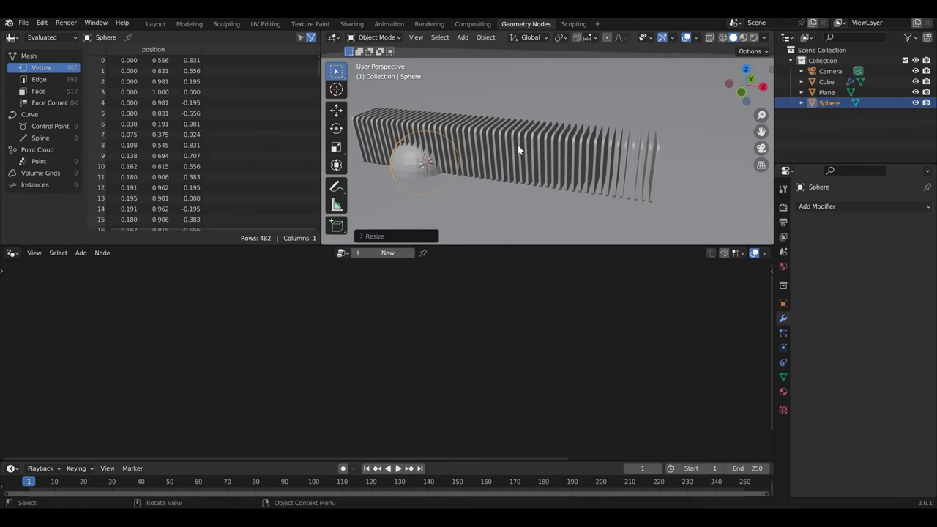
Select the Cube and bring the Sphere into its node tree as an Object Info node
left_click(827, 92)
left_click(826, 82)
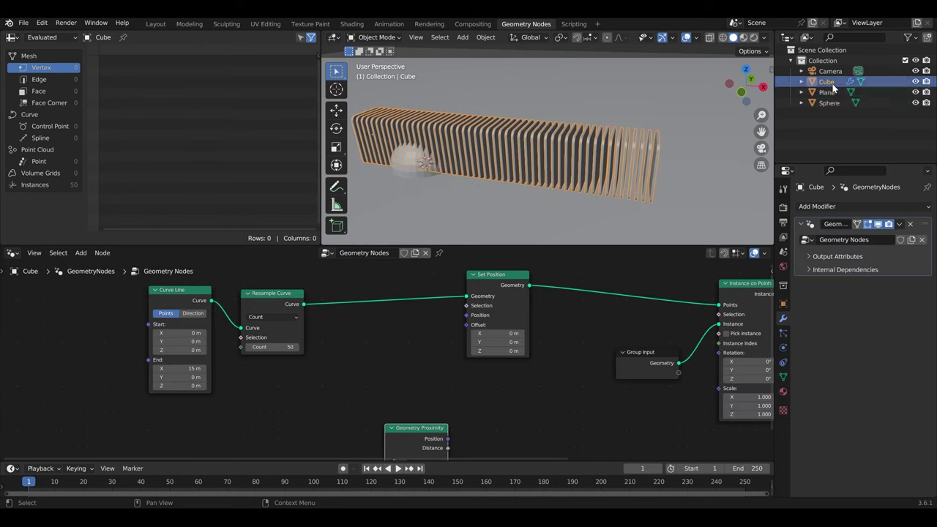
left_click(829, 103)
key("KP_Decimal")
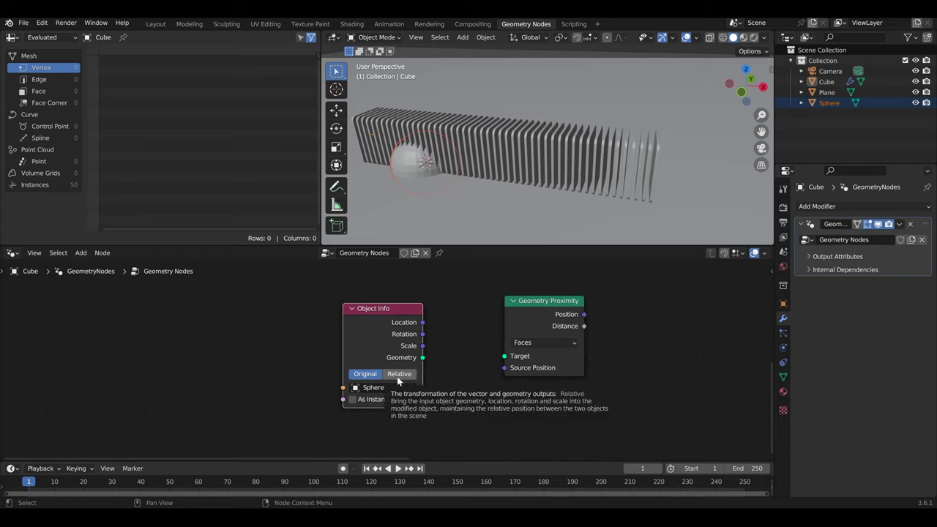
Set Object Info to Relative and link the Sphere geometry into Geometry Proximity's Target
key("g")
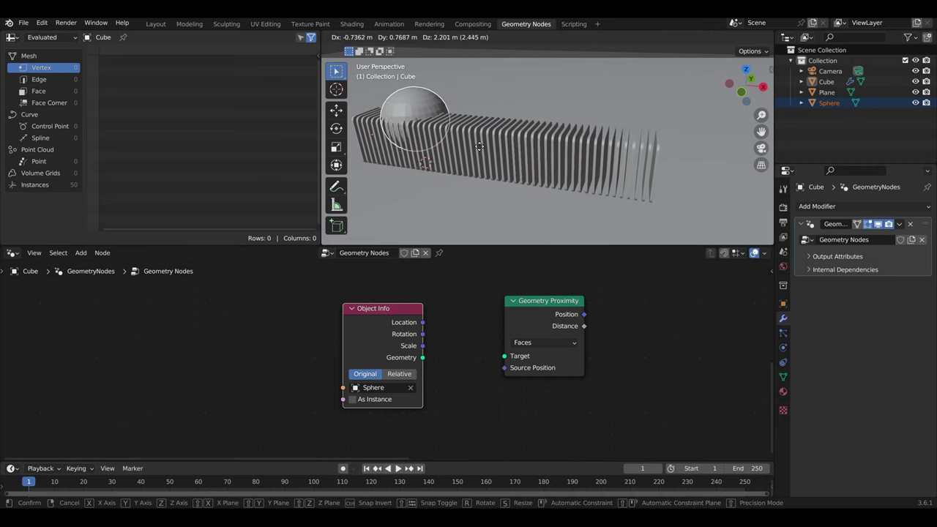
key("Escape")
left_click(401, 377)
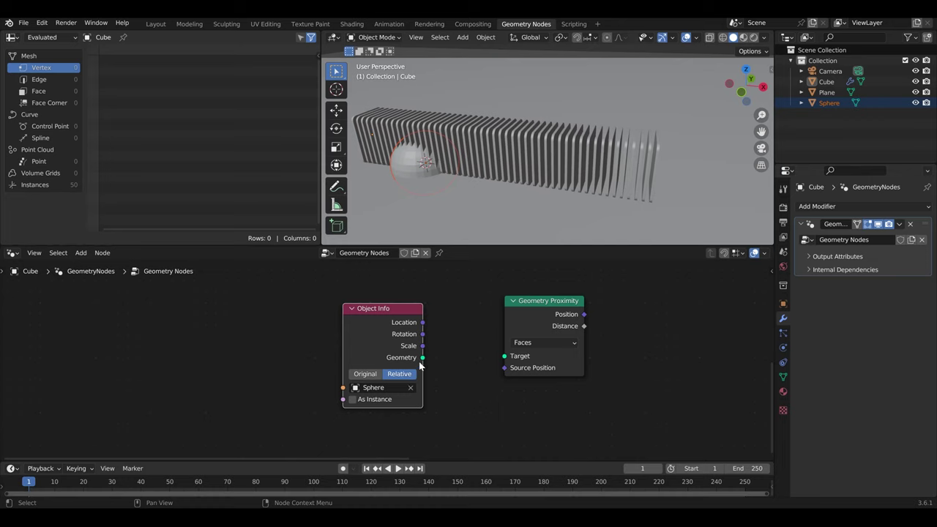
mouse_move(422, 358)
left_mouse_down()
mouse_move(486, 357)
mouse_move(460, 373)
left_mouse_up()
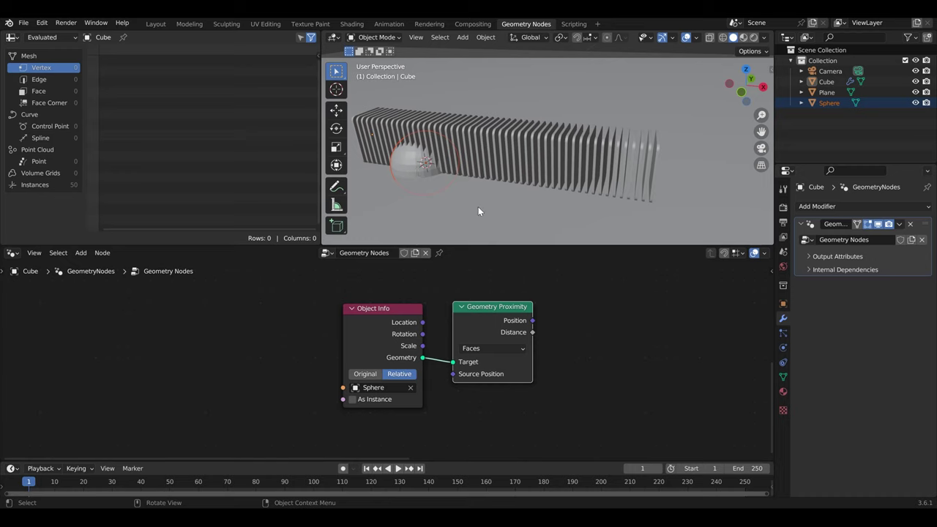
scroll(499, 311, "down", 3)
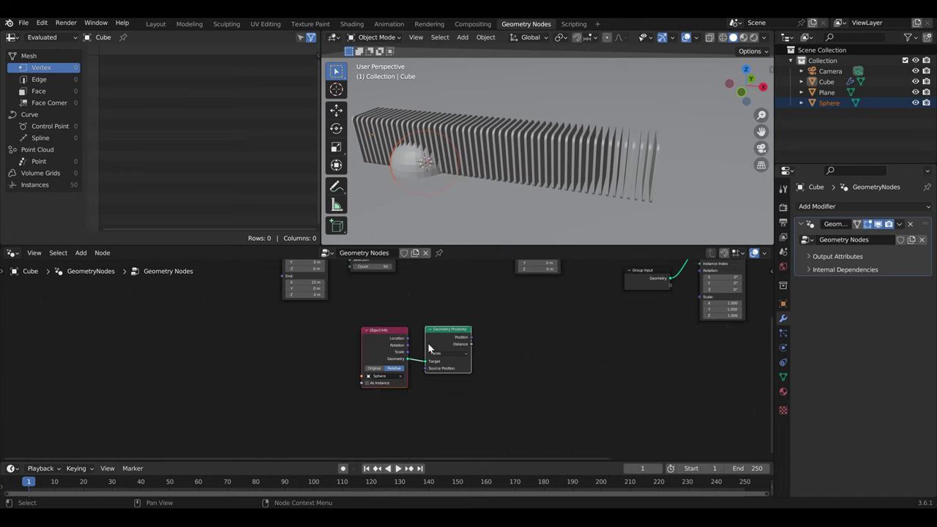
left_click_drag(433, 356, 421, 374)
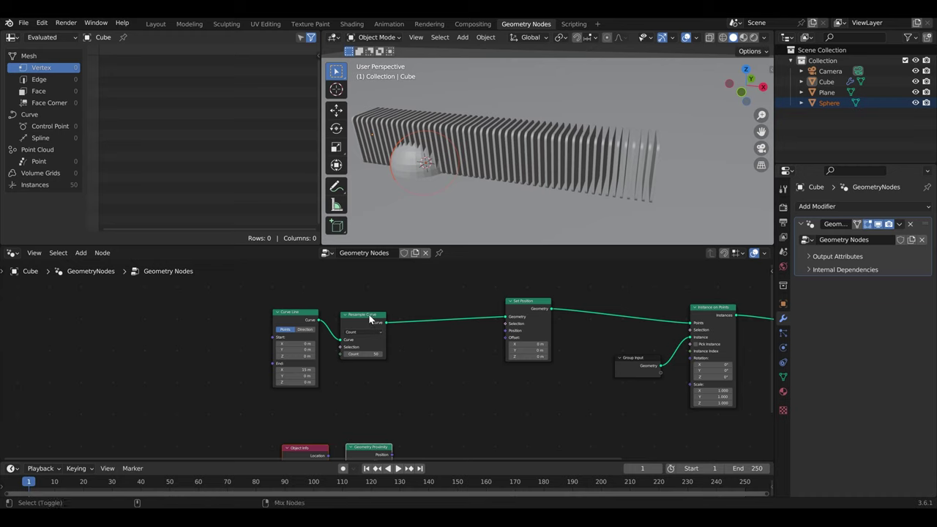
Preview the Resample Curve output and the proximity Distance values in the viewport
left_click(370, 318, "ctrl+shift")
left_click_drag(422, 328, 479, 410)
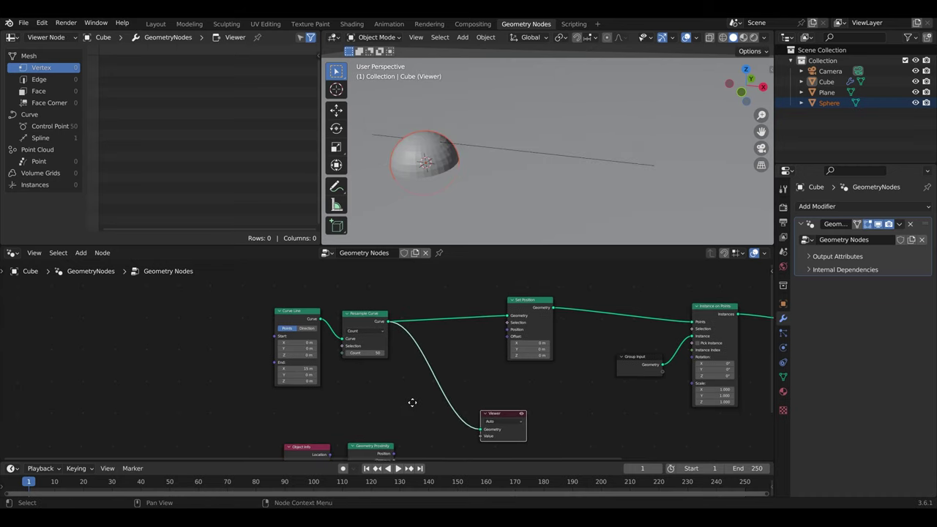
scroll(473, 403, "up", 2)
left_click(468, 392, "ctrl+shift")
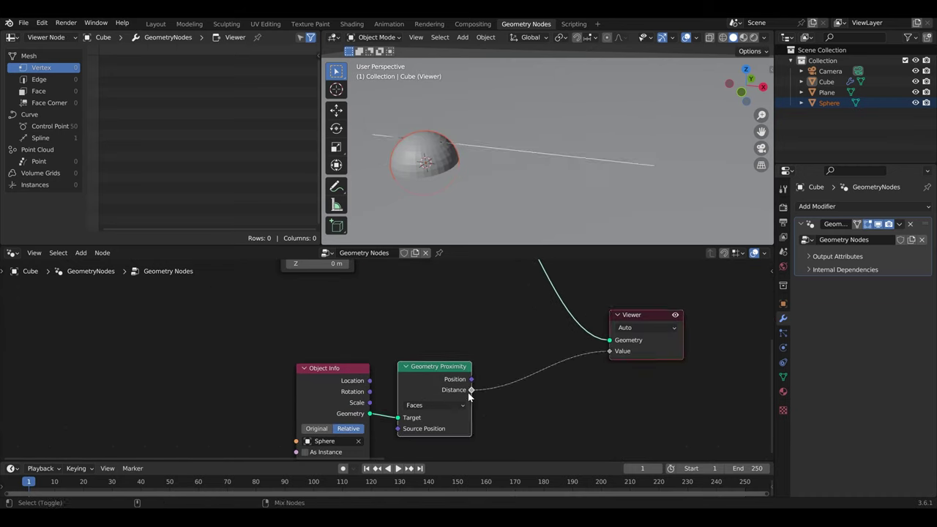
scroll(446, 169, "up", 3)
scroll(457, 164, "up", 3)
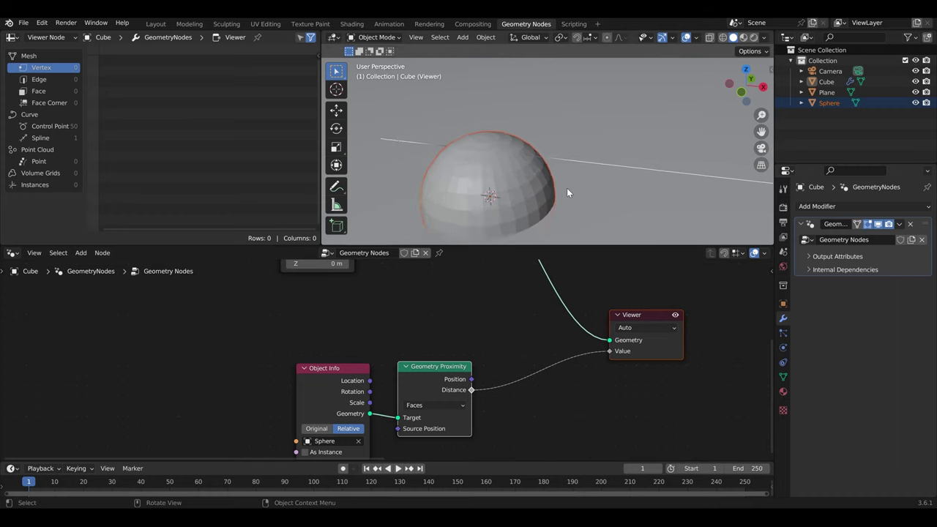
Move the sphere beside the slab row, then select Cube and activate its Viewer node
mouse_move(451, 172)
middle_mouse_down()
mouse_move(481, 161)
mouse_move(490, 188)
middle_mouse_up()
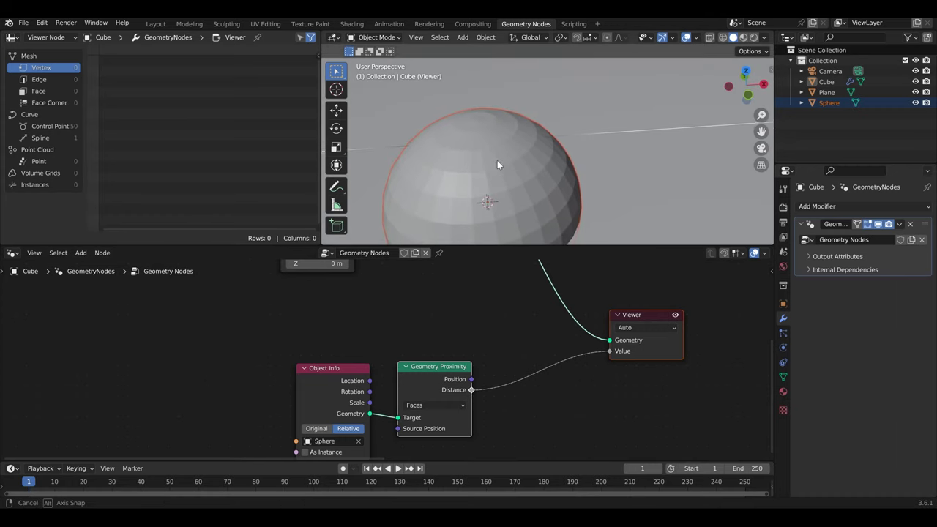
left_click(489, 192)
key("g")
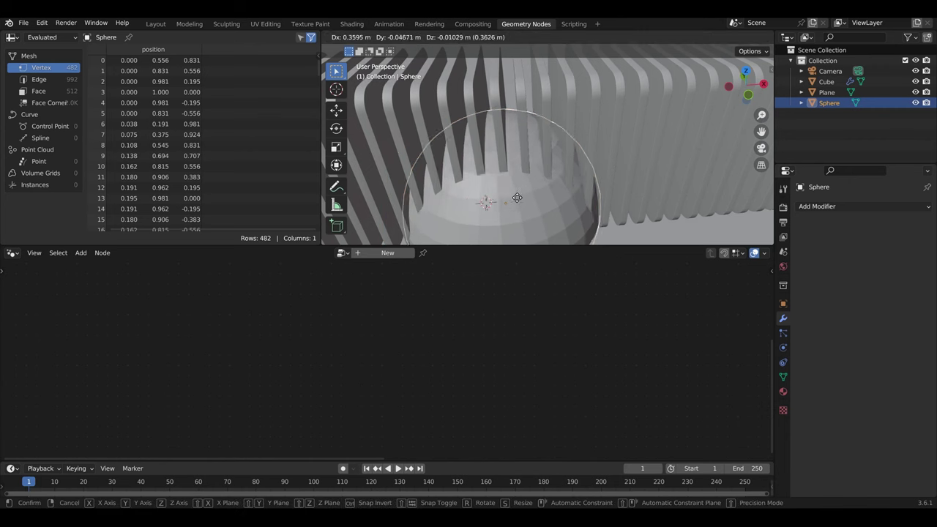
left_click(648, 191)
left_click(827, 81)
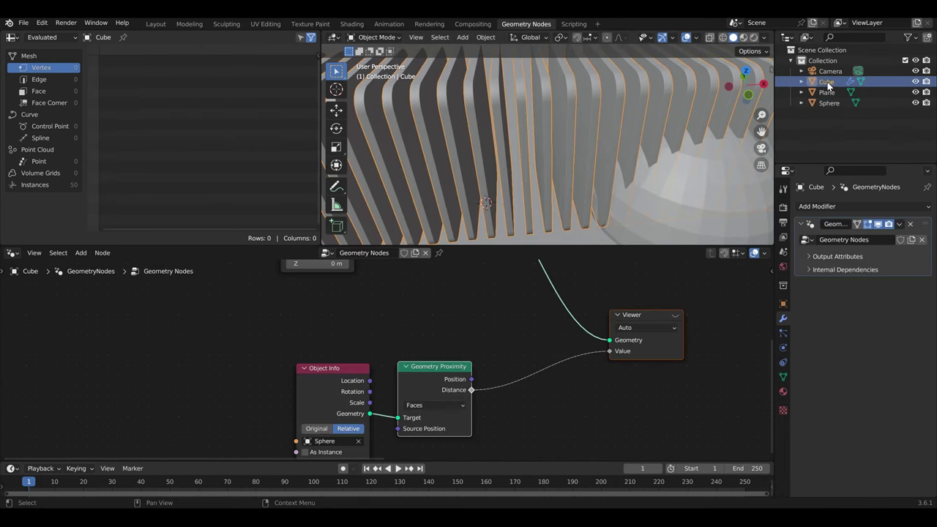
left_click(643, 315)
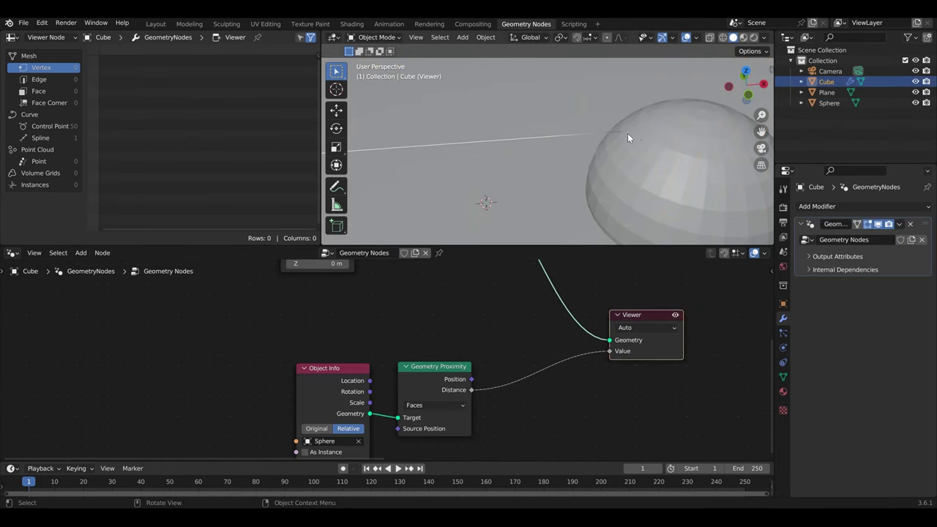
scroll(627, 135, "down", 2)
scroll(625, 141, "down", 2)
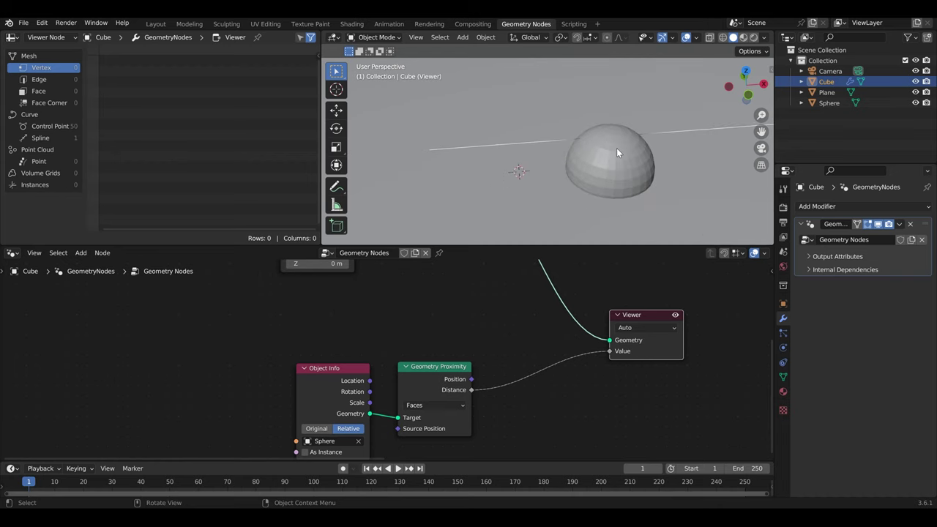
Move the sphere along Y, then X, to sit at the slab row's near end
left_click(616, 156)
mouse_move(654, 163)
middle_mouse_down()
mouse_move(721, 159)
mouse_move(541, 157)
mouse_move(668, 151)
middle_mouse_up()
key("g")
key("y")
left_click(654, 162)
key("g")
key("x")
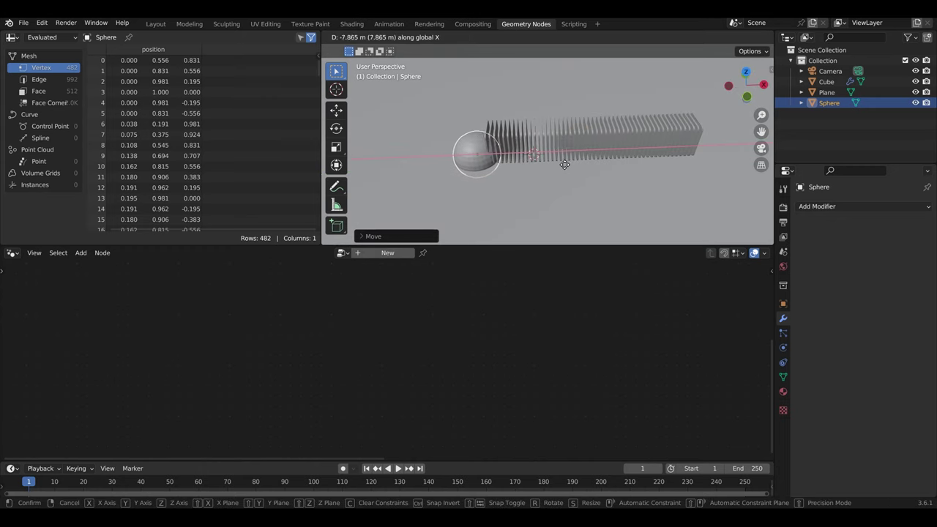
left_click(537, 166)
Keyframe the sphere's location at frame 1, and past the row's far end at frame 100
left_click_drag(257, 460, 258, 420)
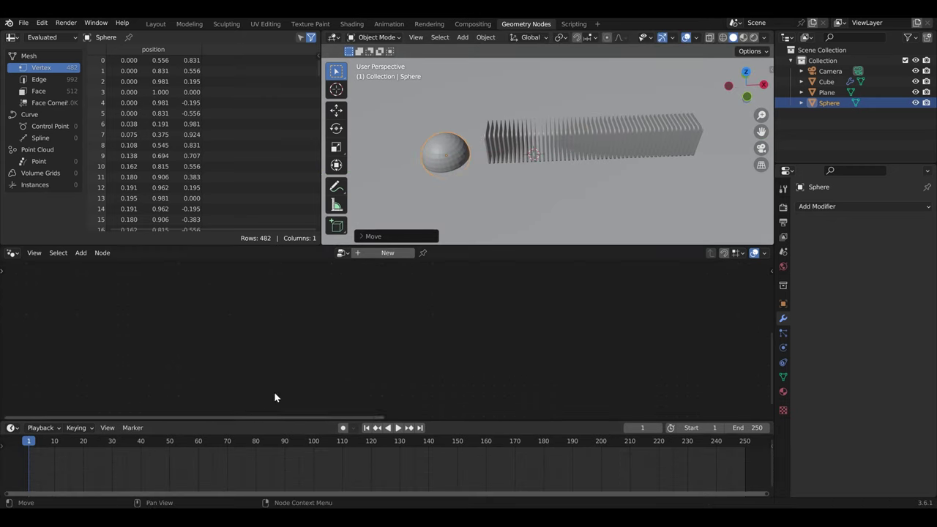
key("i")
left_click(502, 162)
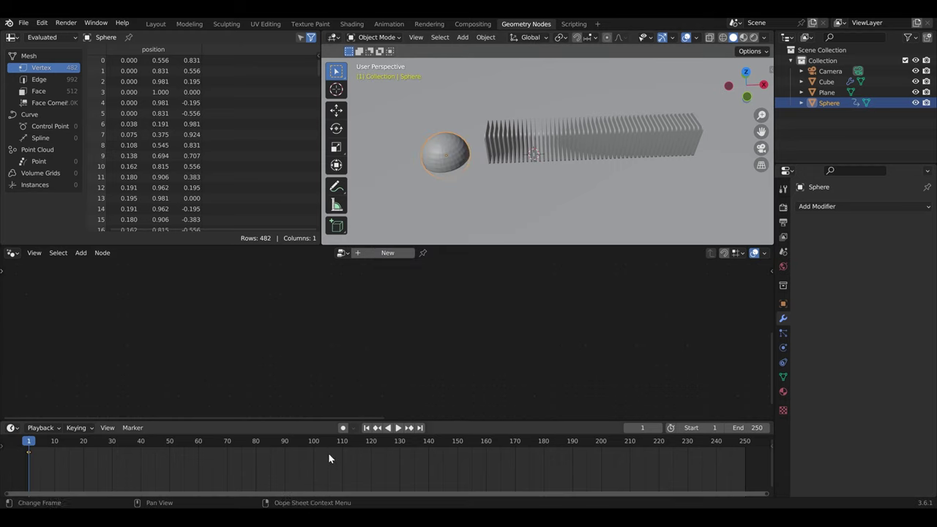
left_click(313, 453)
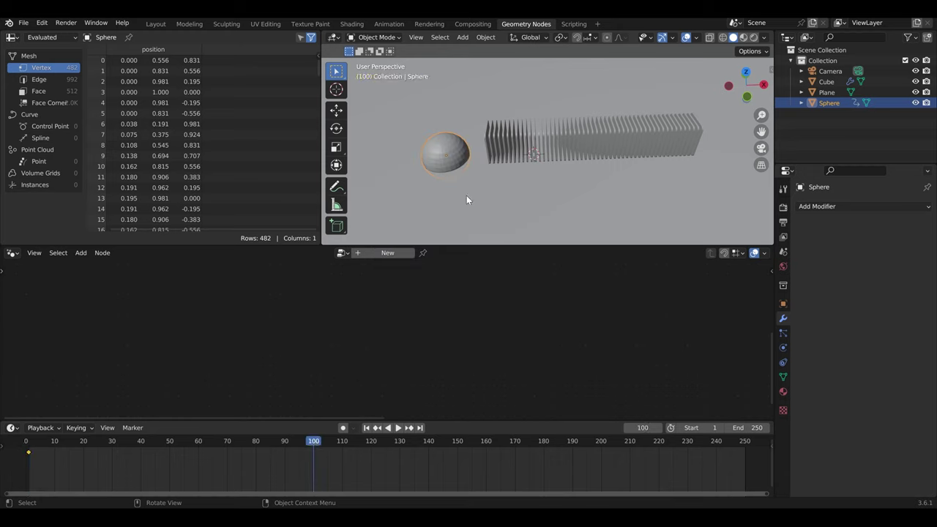
key("g")
key("x")
left_click(732, 169)
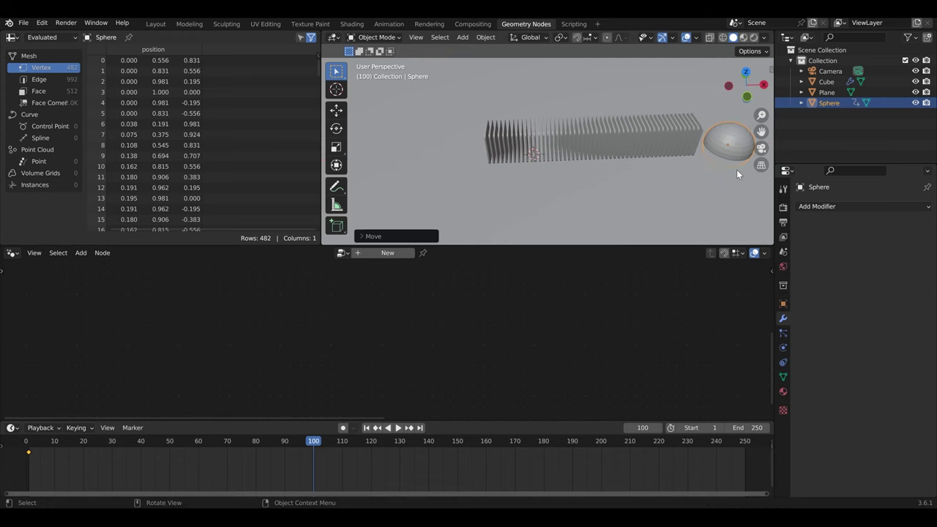
key("i")
left_click(672, 173)
Hide the sphere, play back the animation, and delete the Viewer node from Cube's tree
left_click(616, 139)
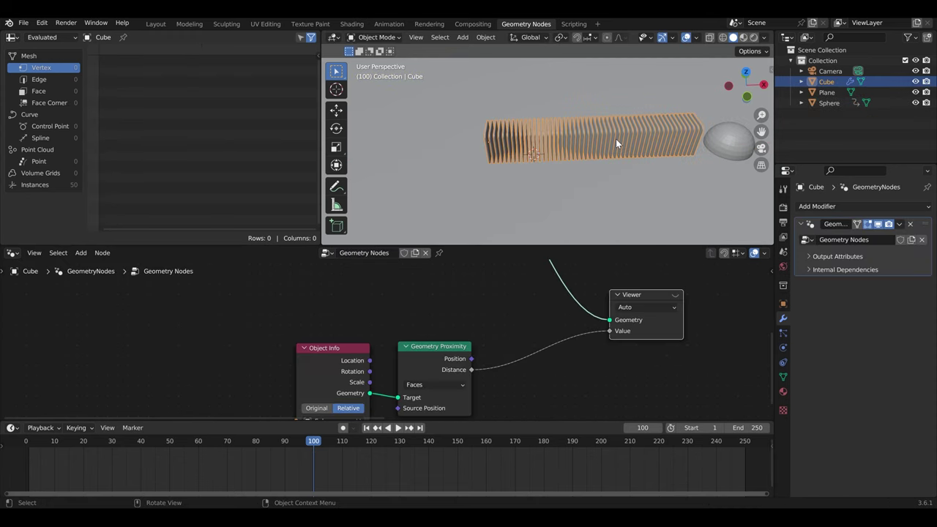
left_click(638, 295)
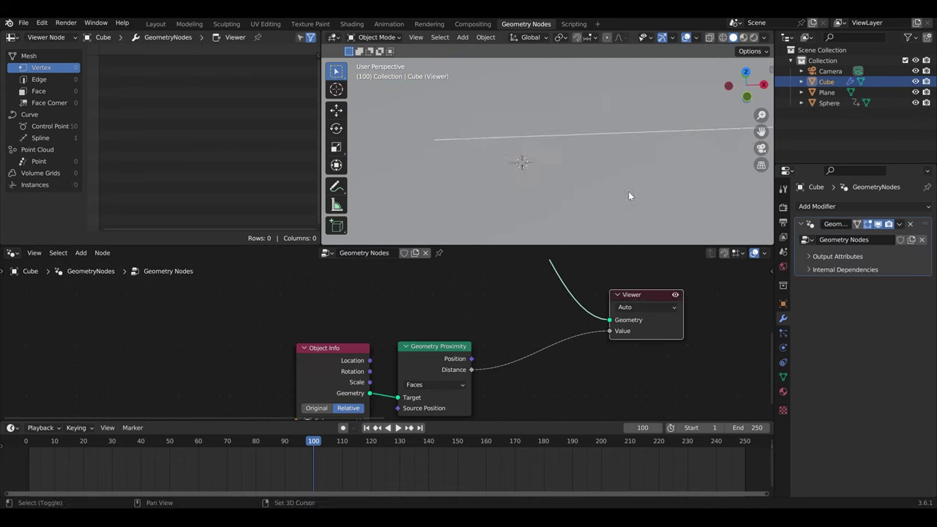
scroll(628, 191, "up", 3)
left_click(915, 102)
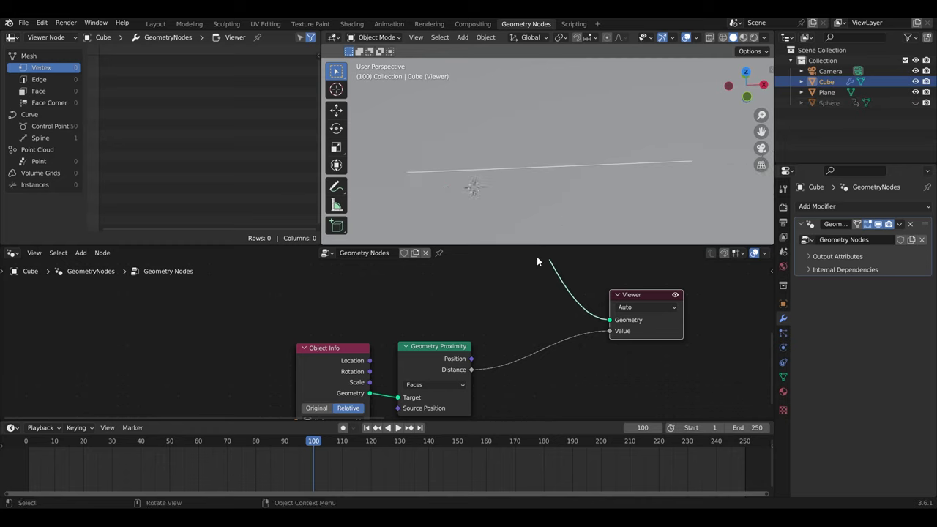
left_click(237, 443)
key("space")
key("space")
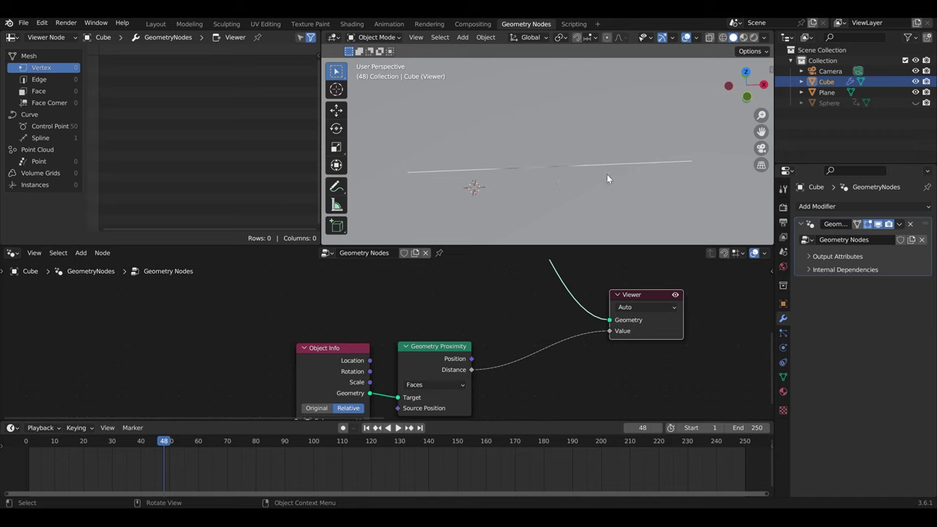
scroll(674, 304, "down", 2)
mouse_move(612, 288)
left_mouse_down()
mouse_move(542, 362)
mouse_move(335, 386)
mouse_move(342, 366)
left_mouse_up()
key("x")
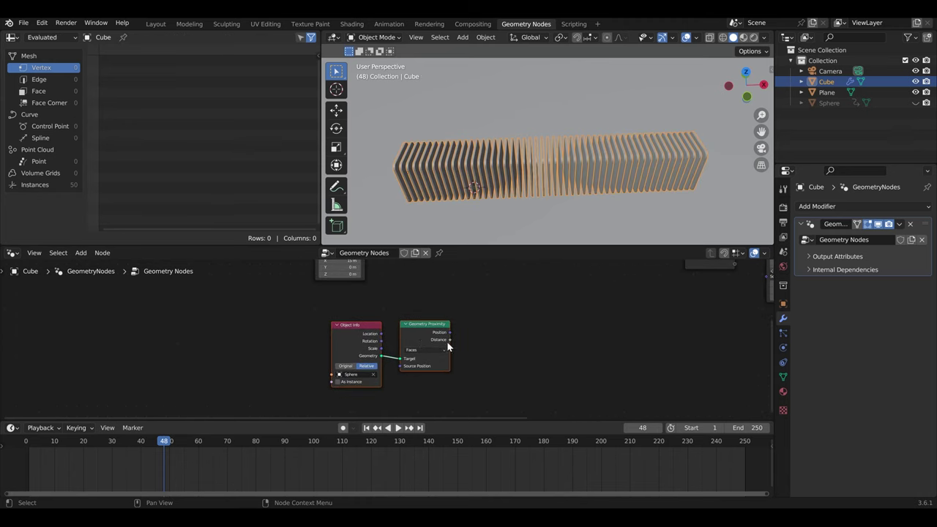
Link Geometry Proximity's Distance into Set Position's Offset and orbit to view the bent row
left_click_drag(450, 339, 554, 326)
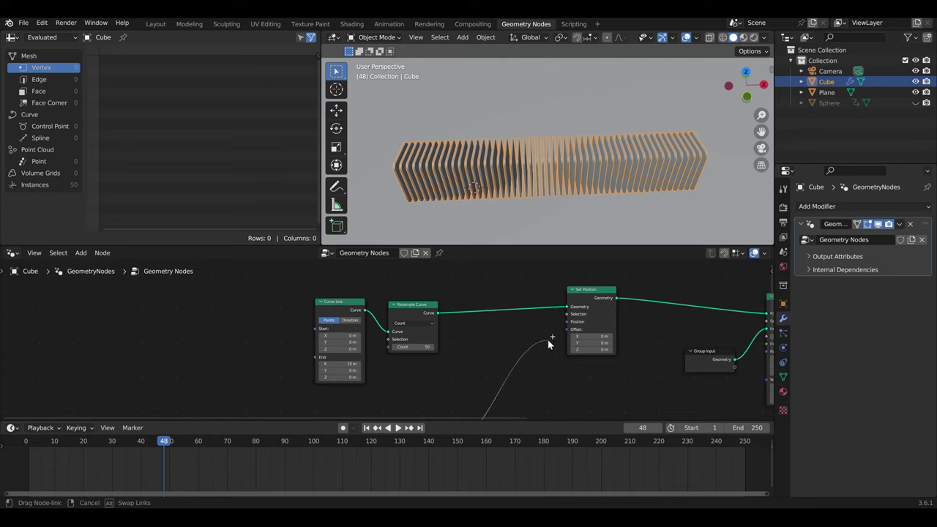
left_click_drag(554, 327, 566, 323)
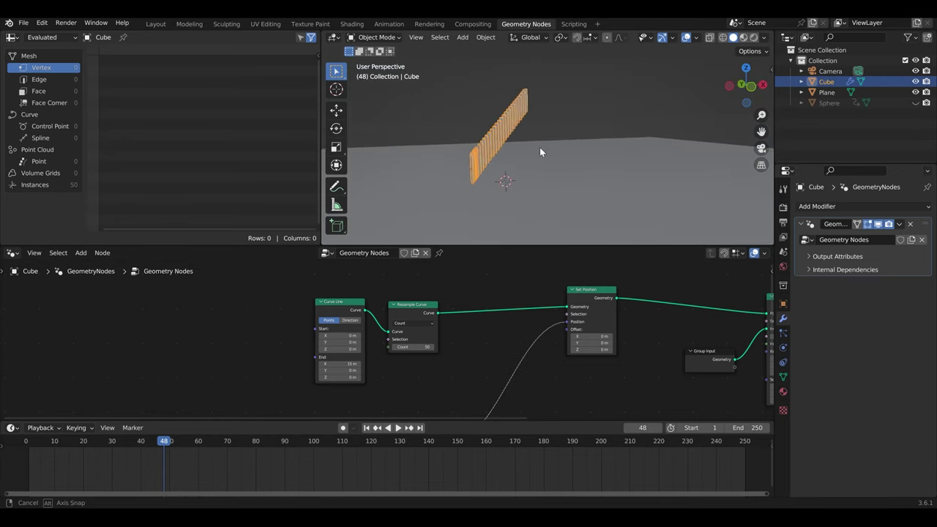
middle_click_drag(527, 191, 511, 154)
scroll(582, 342, "up", 2)
left_click_drag(614, 317, 614, 327)
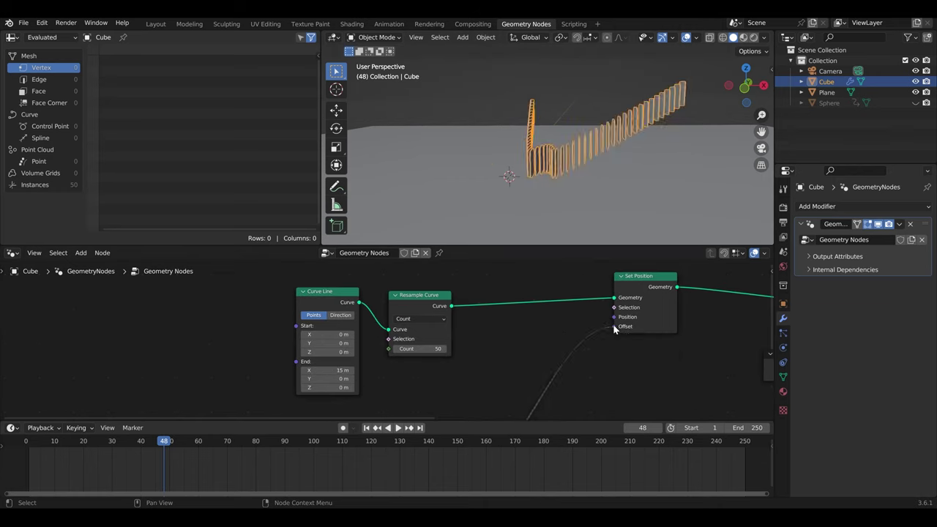
mouse_move(583, 234)
middle_mouse_down()
mouse_move(607, 190)
mouse_move(398, 209)
mouse_move(645, 188)
middle_mouse_up()
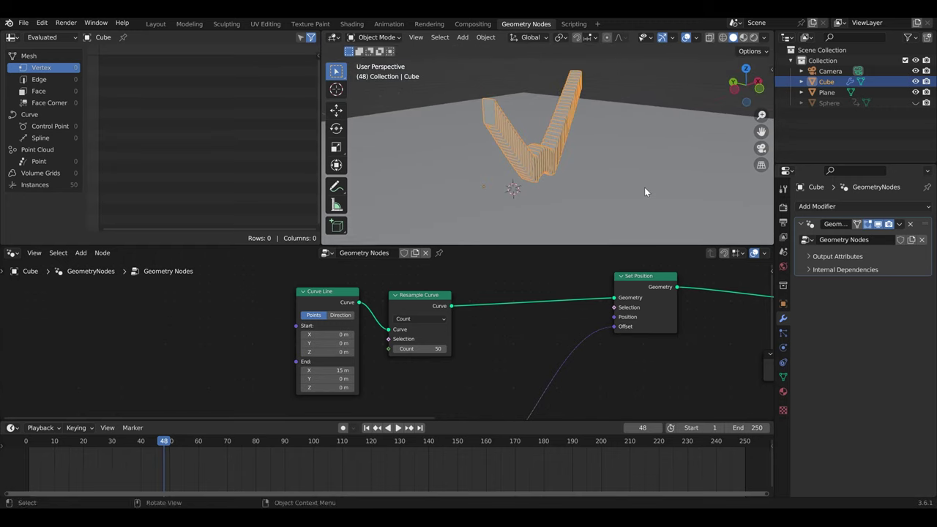
Zoom and orbit around the V-bent slab row, nudging Geometry Proximity and panning the node tree
scroll(644, 192, "down", 2)
scroll(644, 192, "down", 1)
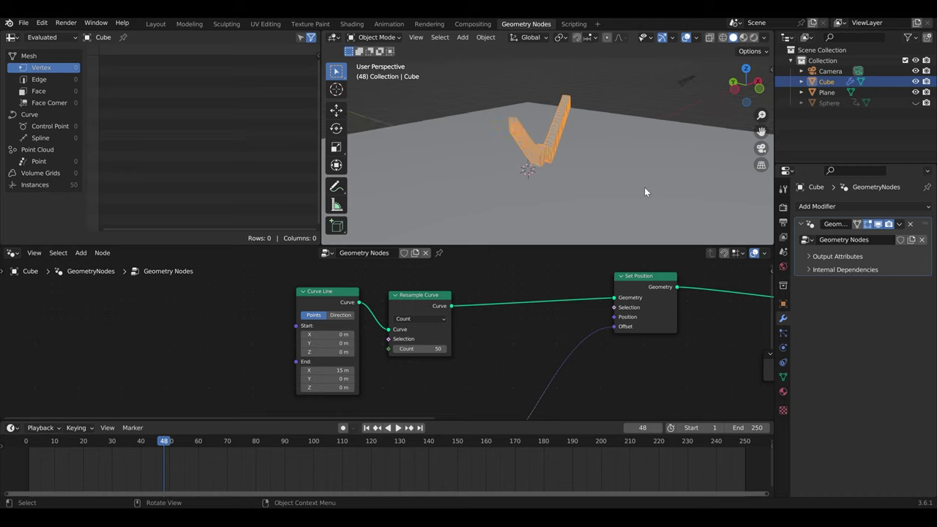
scroll(645, 192, "down", 1)
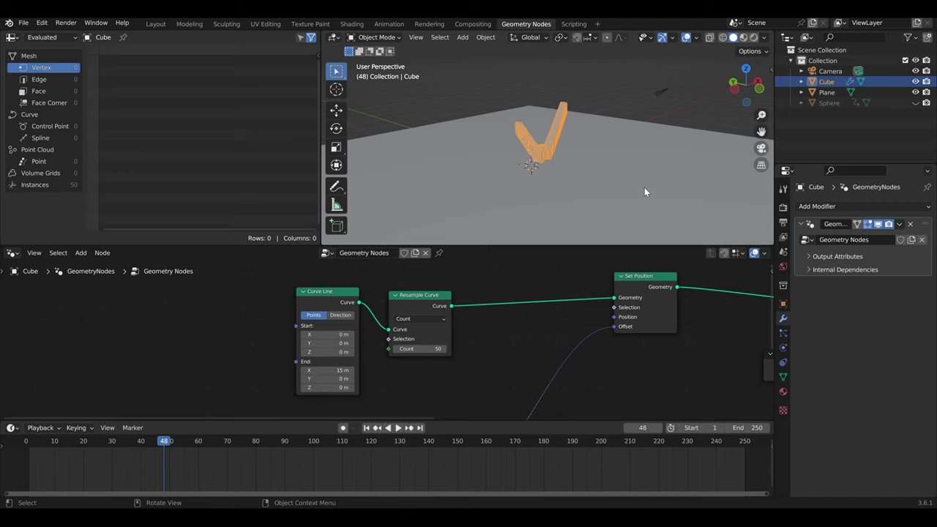
scroll(644, 192, "down", 1)
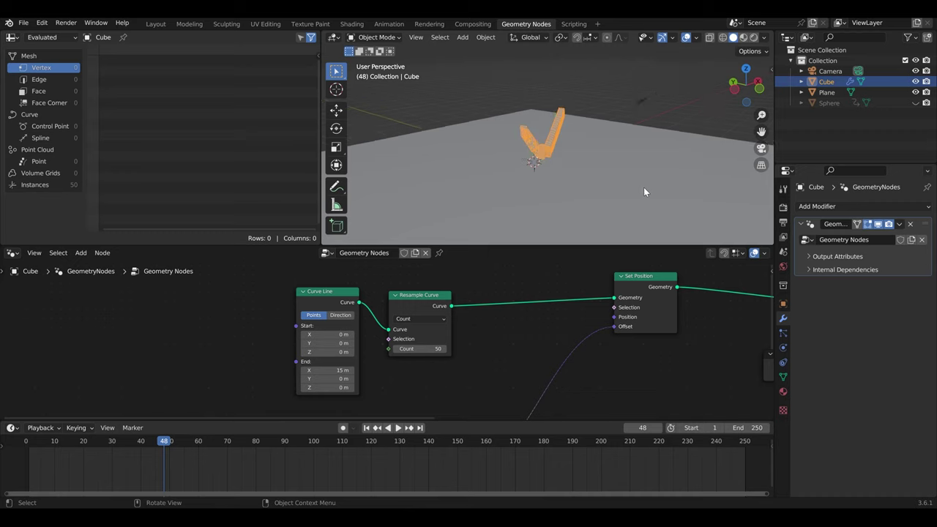
scroll(644, 192, "down", 1)
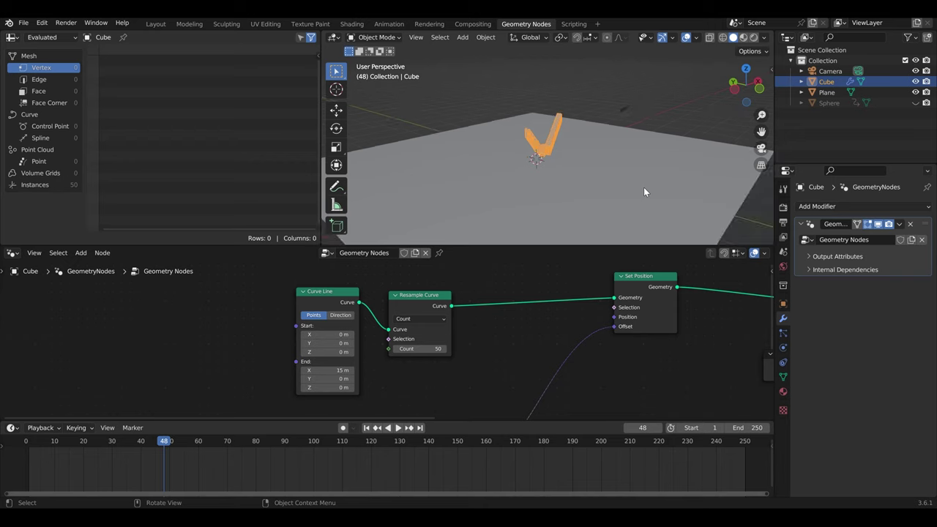
scroll(542, 273, "down", 2, "shift")
scroll(578, 323, "down", 5, "shift")
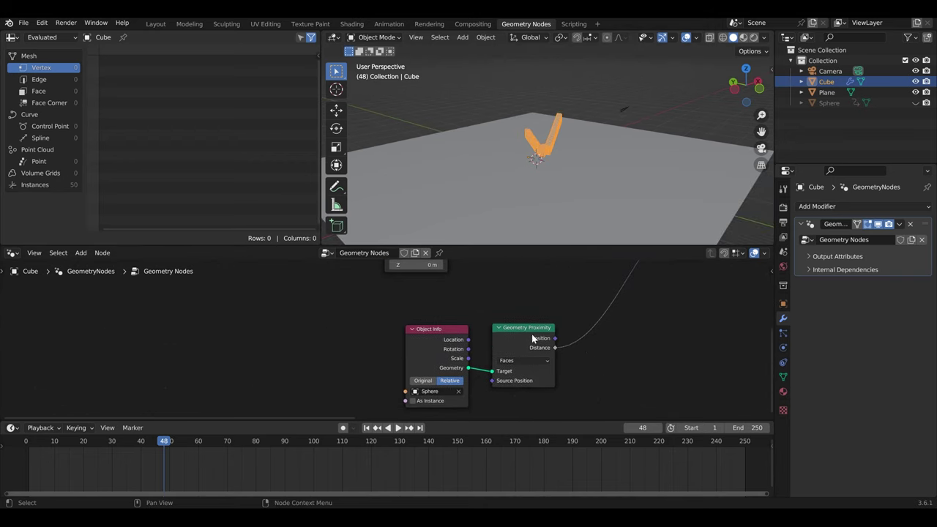
left_click_drag(532, 334, 534, 329)
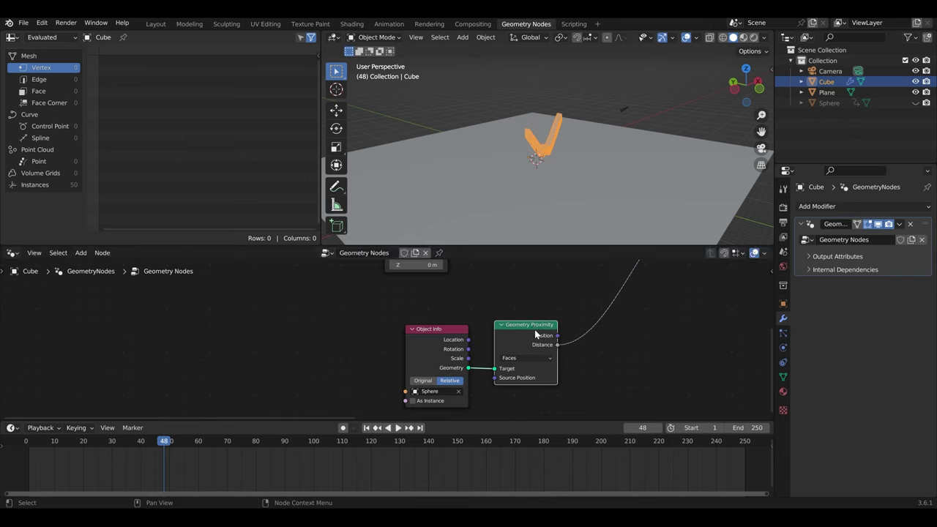
mouse_move(565, 171)
middle_mouse_down()
mouse_move(582, 170)
mouse_move(516, 169)
middle_mouse_up()
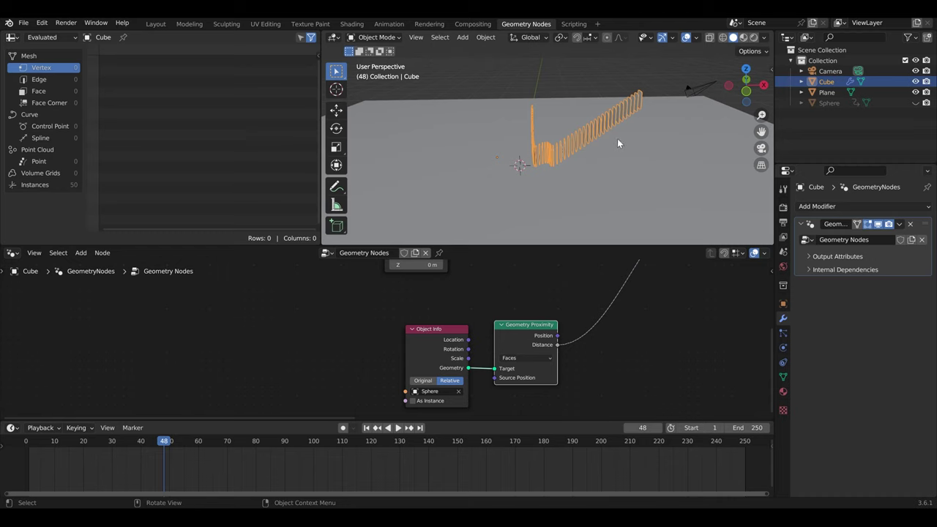
mouse_move(617, 139)
middle_mouse_down()
mouse_move(602, 145)
mouse_move(640, 147)
middle_mouse_up()
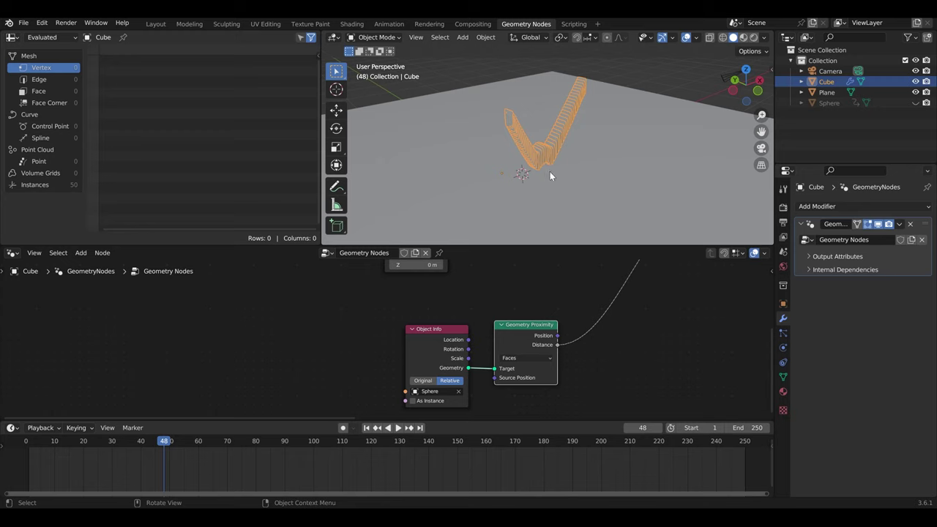
middle_click_drag(550, 171, 525, 174)
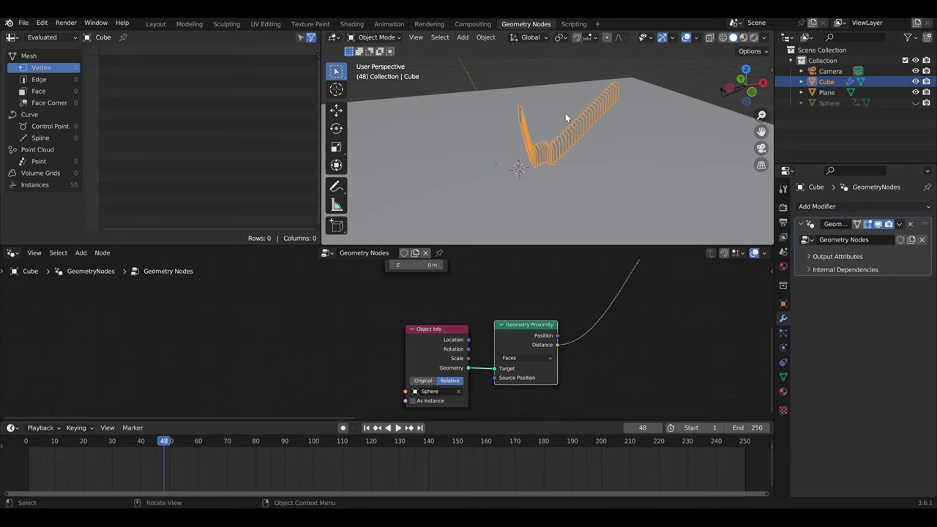
middle_click_drag(604, 319, 618, 311)
Add a Combine XYZ node fed Distance on Z and plug its vector into Set Position's Offset
key("shift+a")
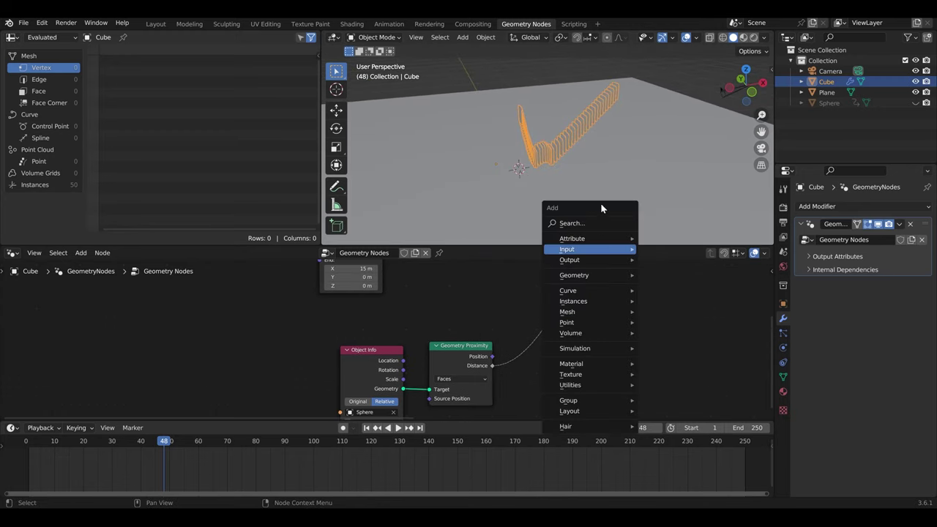
type("comb")
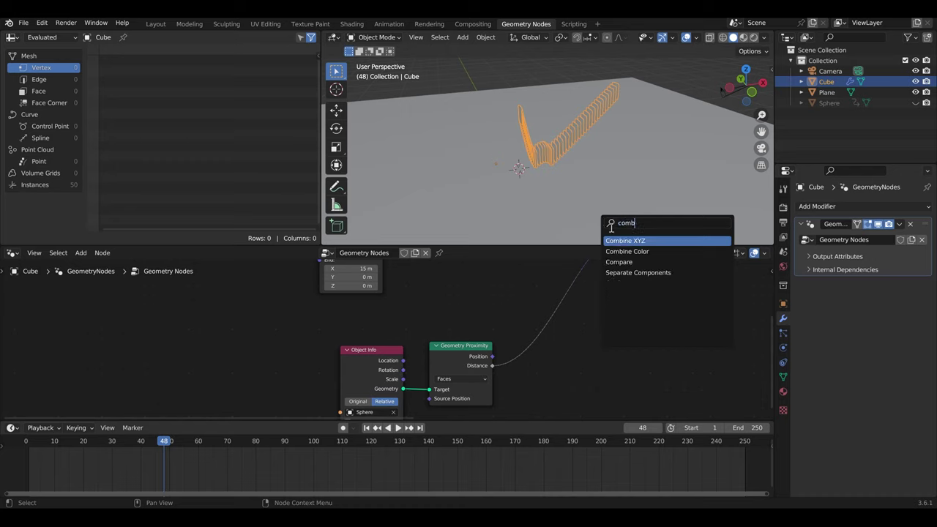
key("Return")
left_click(629, 345)
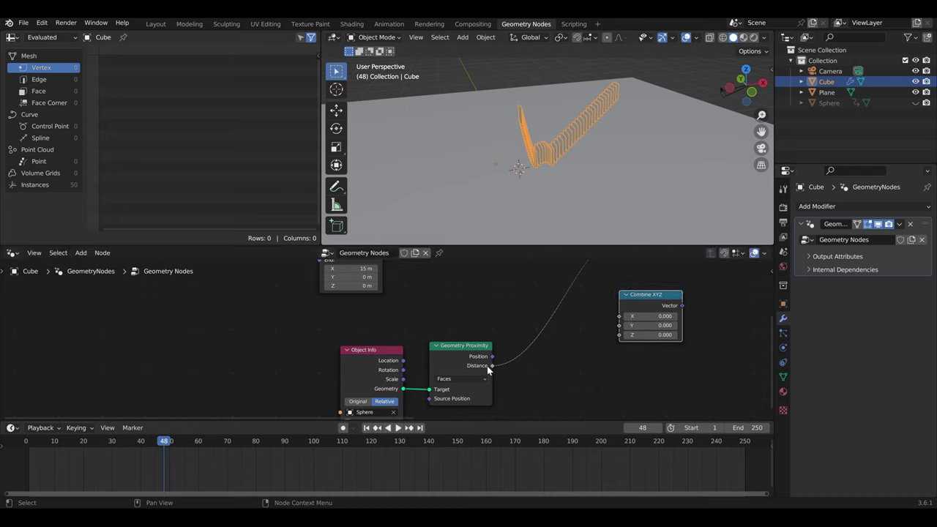
left_click_drag(490, 366, 619, 335)
middle_click_drag(707, 315, 546, 386)
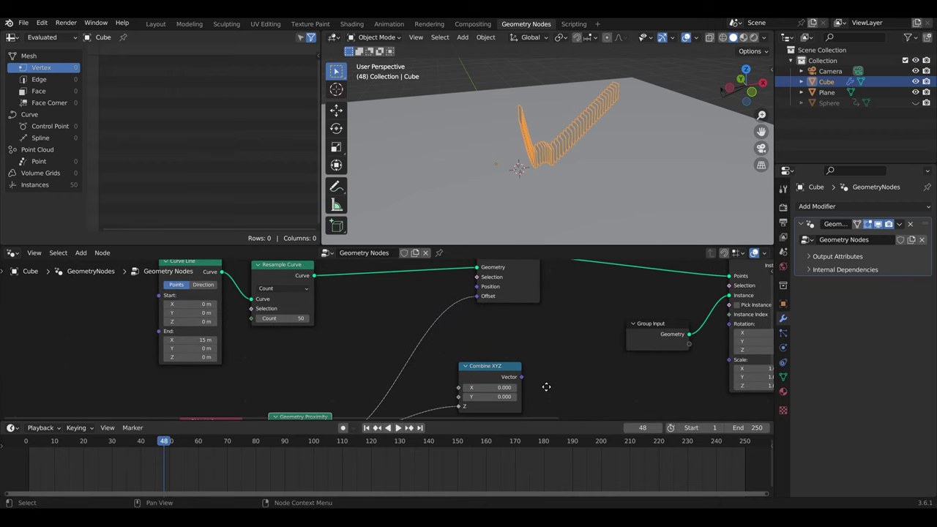
left_click_drag(521, 377, 477, 296)
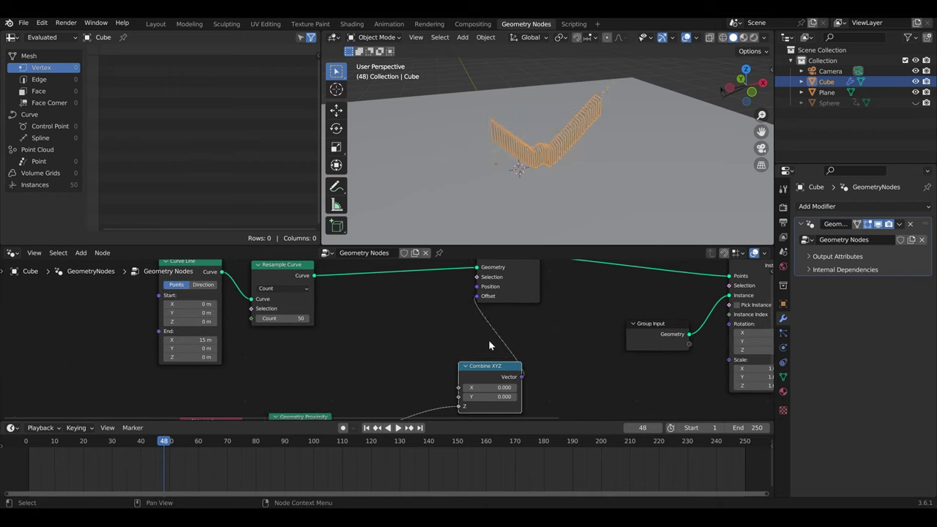
left_click_drag(483, 366, 437, 364)
mouse_move(567, 147)
middle_mouse_down()
mouse_move(653, 164)
mouse_move(397, 135)
middle_mouse_up()
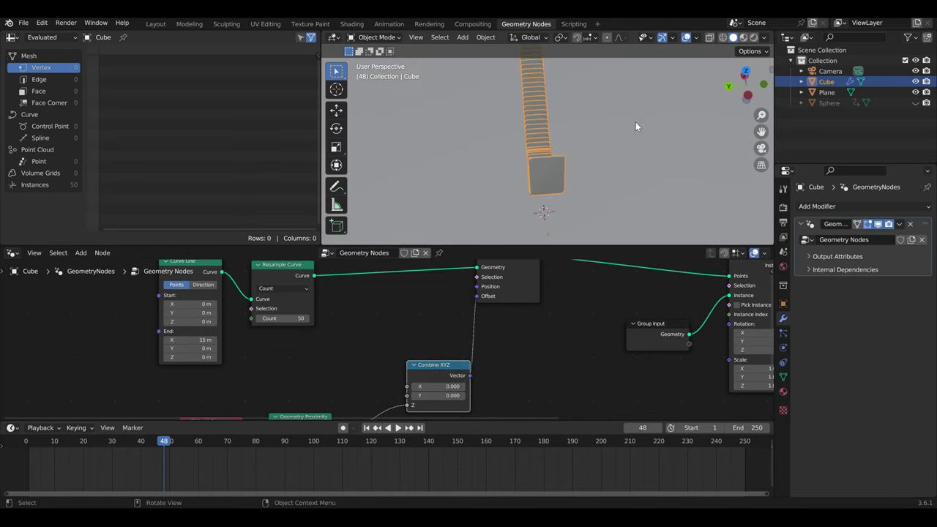
middle_click_drag(636, 126, 490, 92)
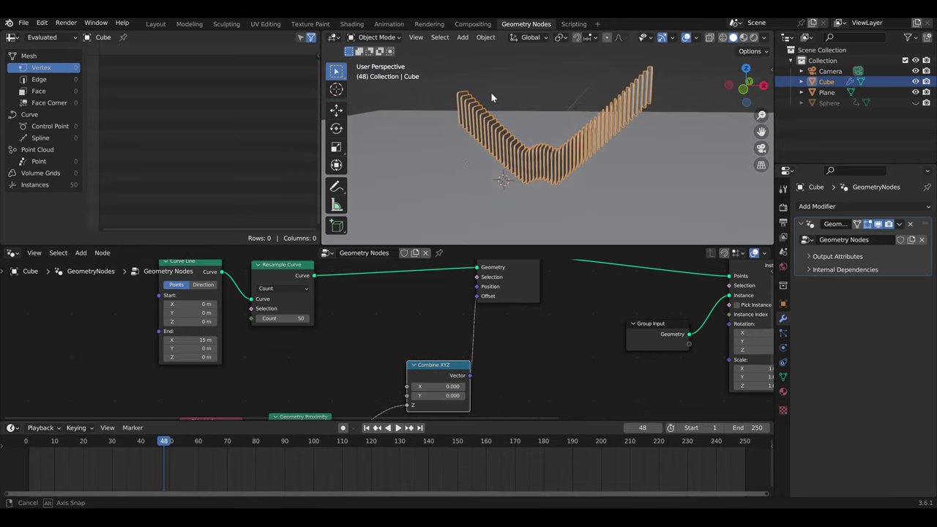
left_click(115, 441)
Play the animation from the start, stop at frame 109, and frame the proximity nodes
key("shift+Left")
key("space")
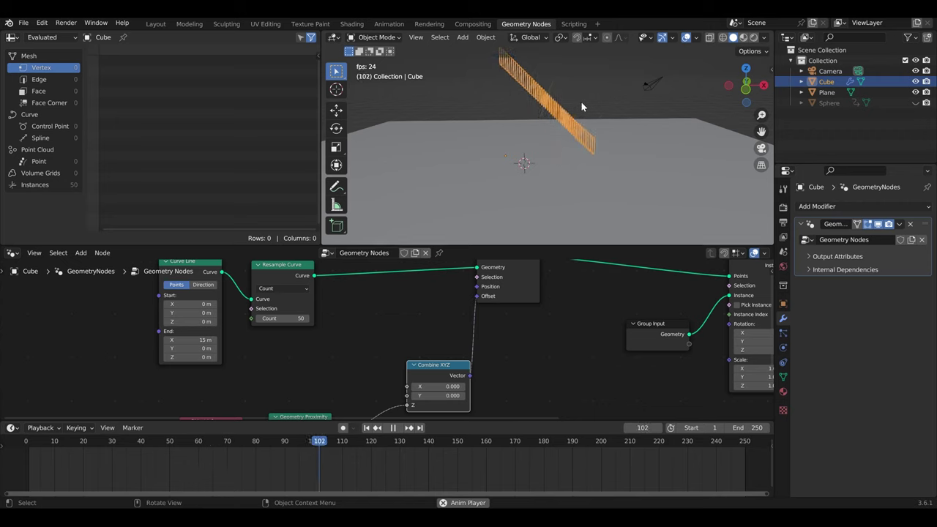
key("space")
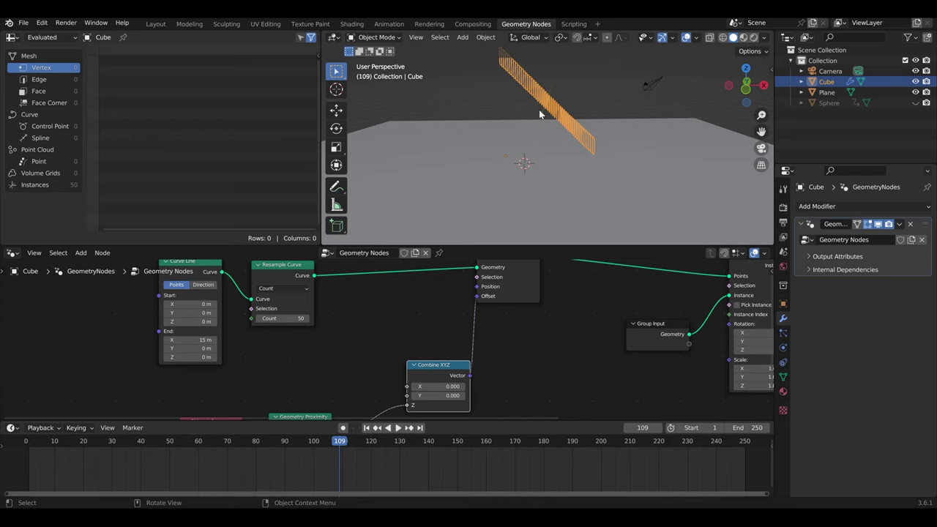
scroll(540, 303, "down", 3)
middle_click_drag(530, 349, 596, 286)
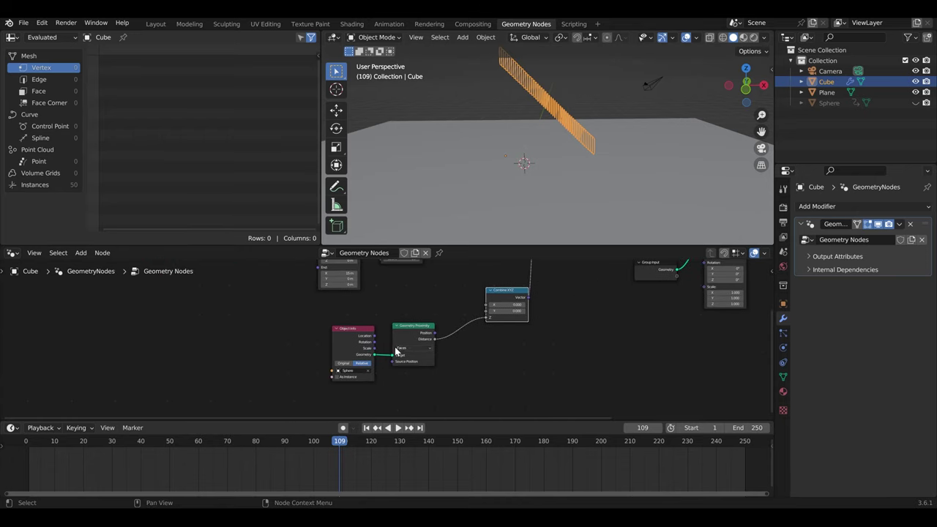
scroll(399, 350, "up", 2)
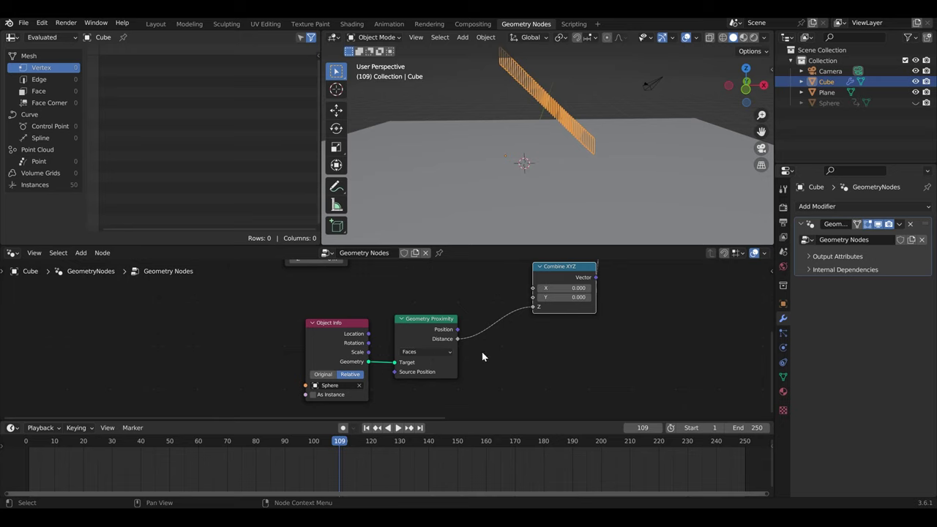
Insert a Map Range node on the Distance-to-Z link and rewind to frame 15
key("shift+a")
type("m")
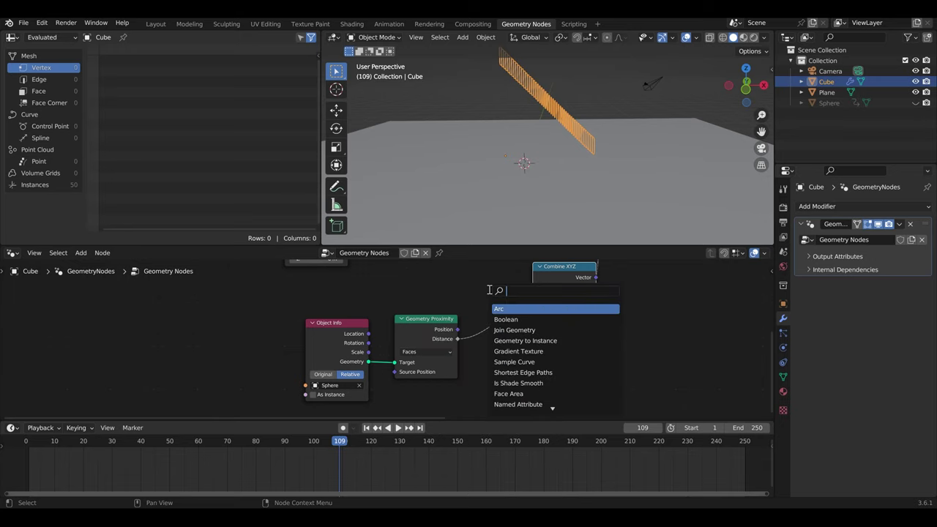
type("ap")
key("Return")
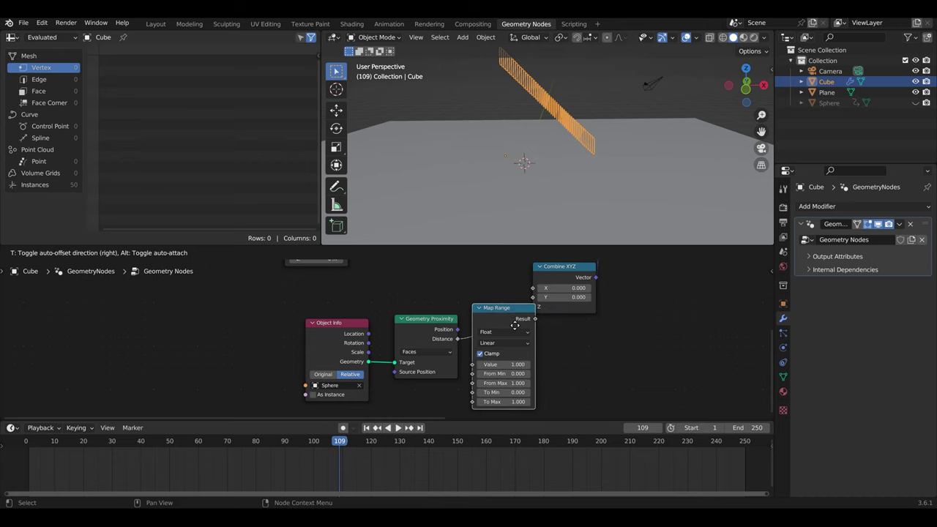
left_click(559, 366)
scroll(468, 351, "up", 2)
middle_click_drag(572, 418, 477, 352)
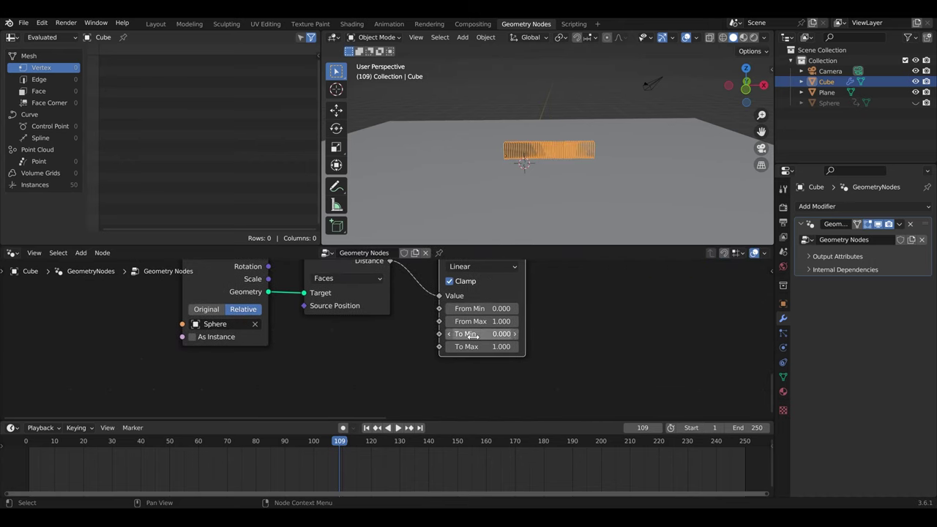
scroll(483, 334, "up", 1)
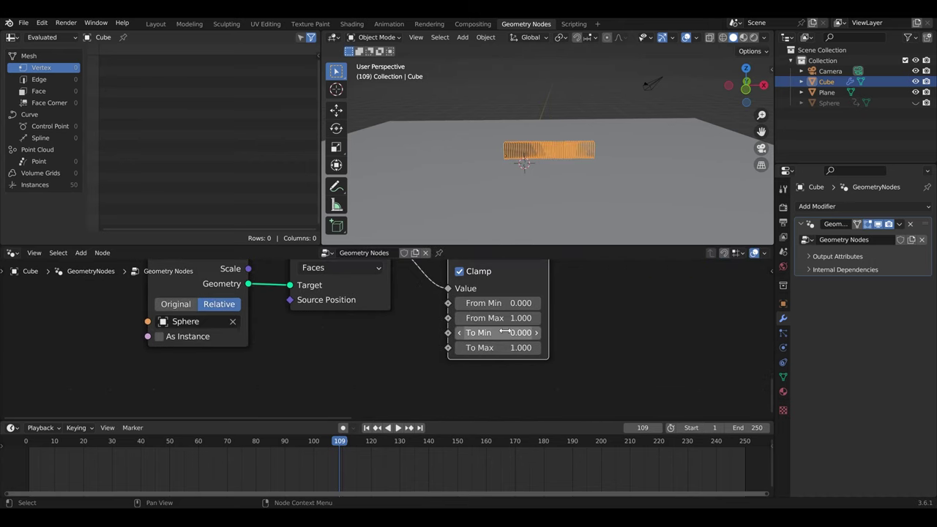
scroll(503, 333, "down", 1)
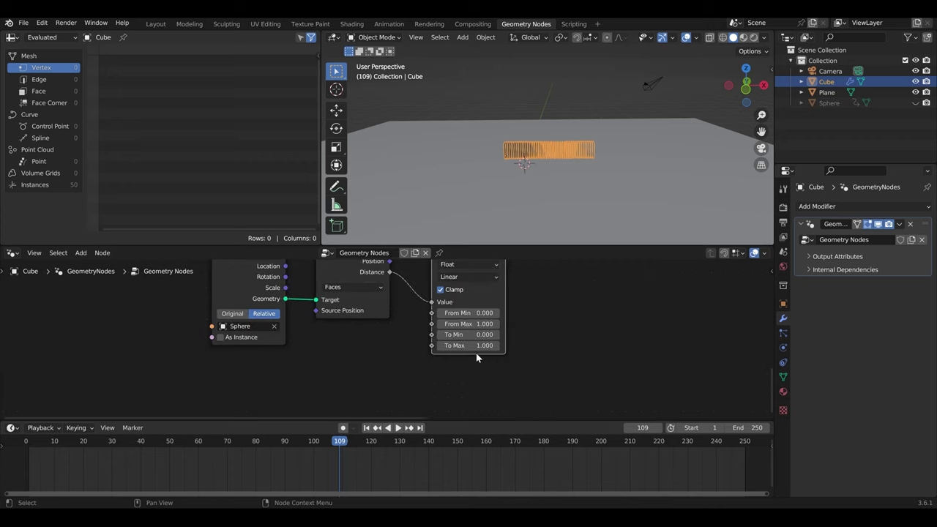
middle_click_drag(475, 350, 486, 391)
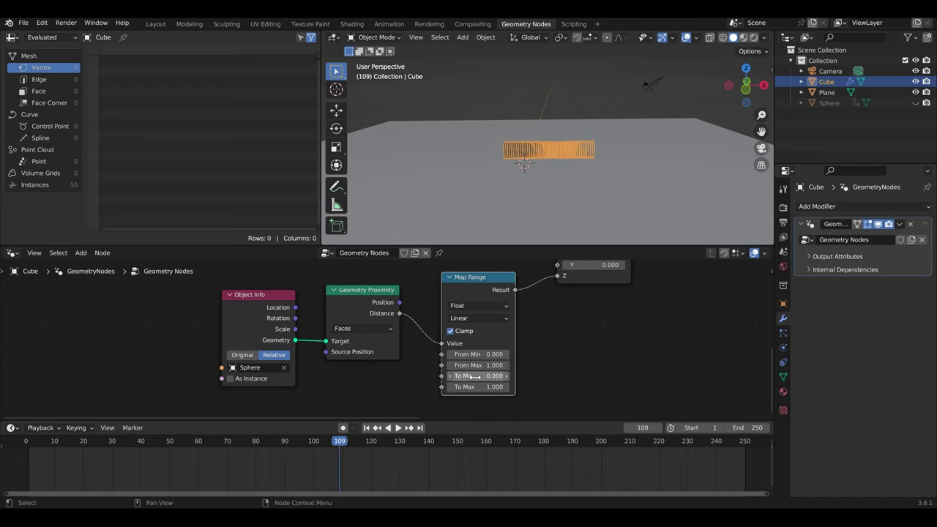
left_click_drag(324, 447, 69, 447)
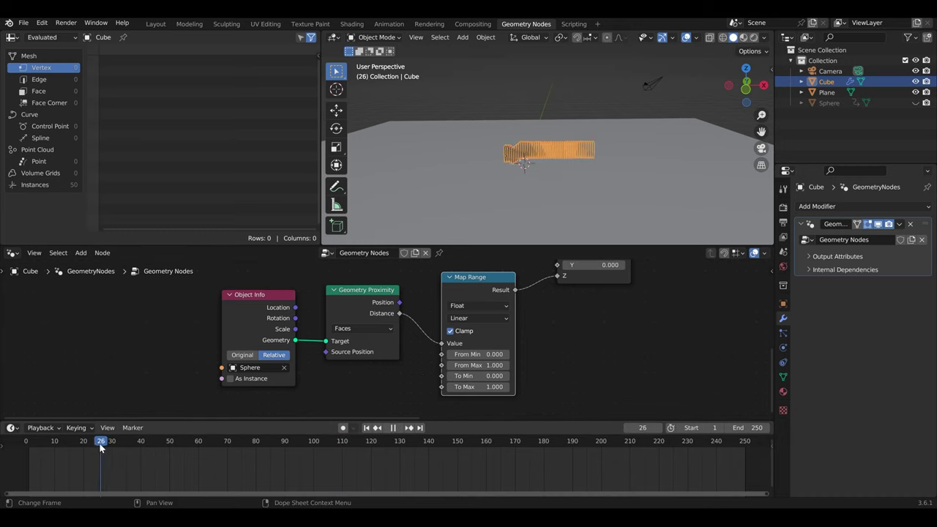
Invert the Map Range output with To Min 1 and To Max 0
key("space")
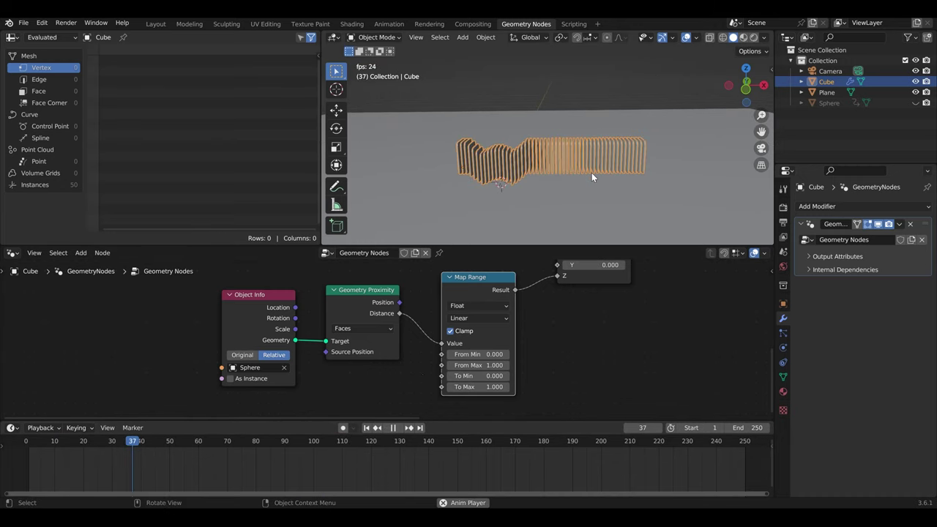
key("space")
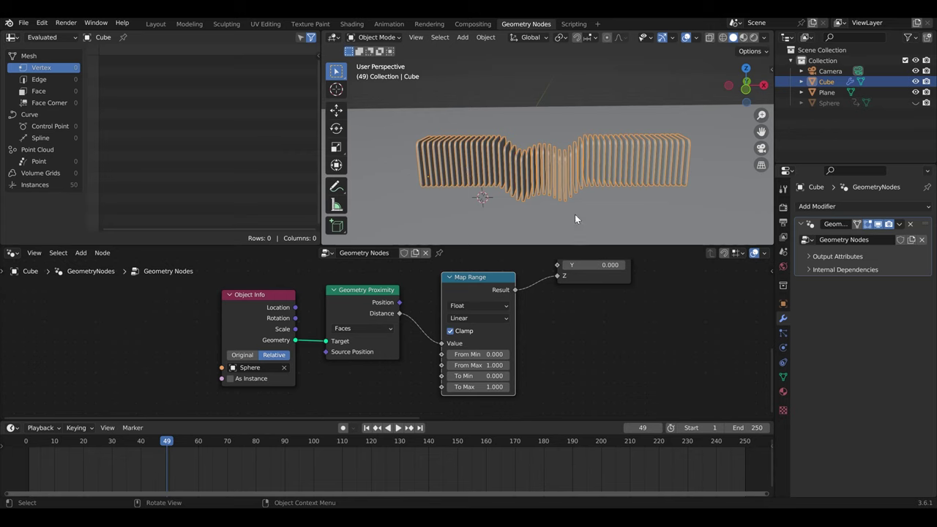
left_click(479, 376)
type("1")
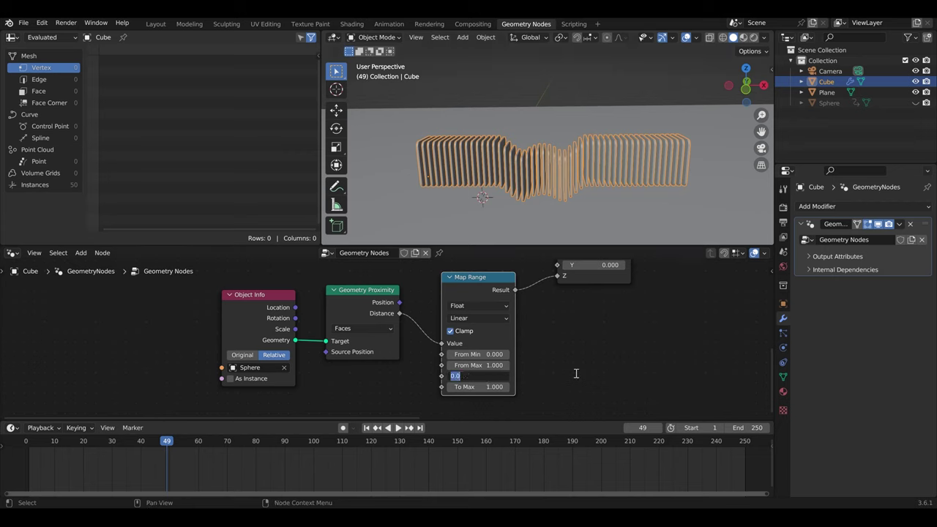
key("Return")
left_click(476, 387)
type("0")
key("Return")
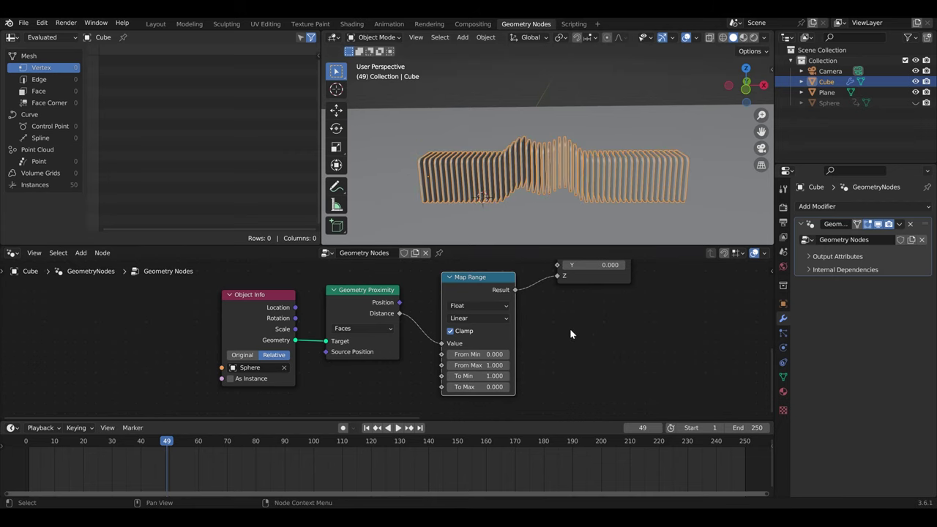
Play the inverted wave from frame 8, stopping at frame 57
left_click_drag(181, 450, 49, 449)
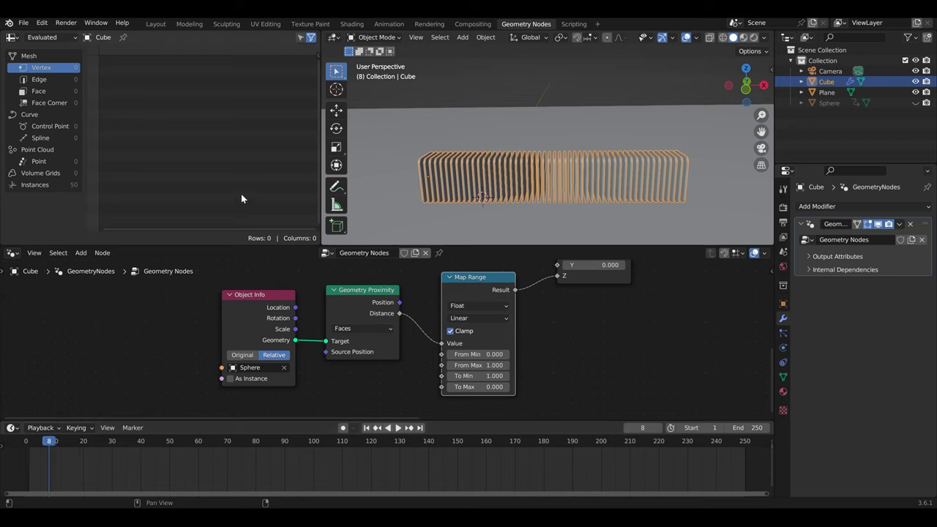
key("space")
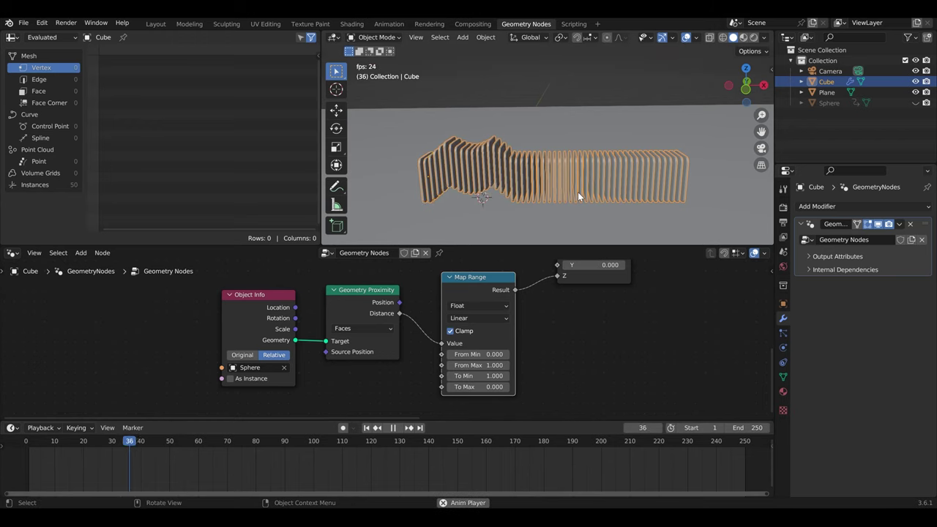
key("space")
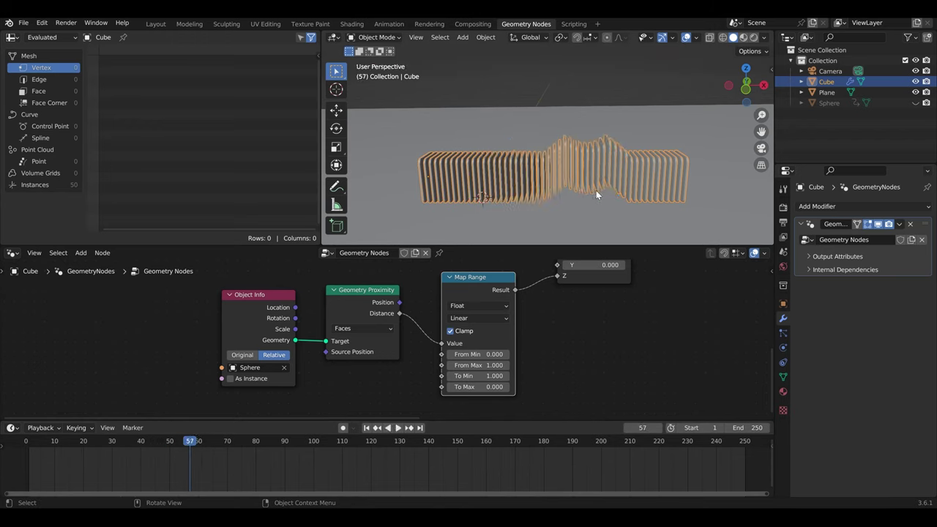
Set Map Range To Min to 2 and drag From Max to 2.23
scroll(608, 144, "up", 2)
scroll(624, 151, "up", 2)
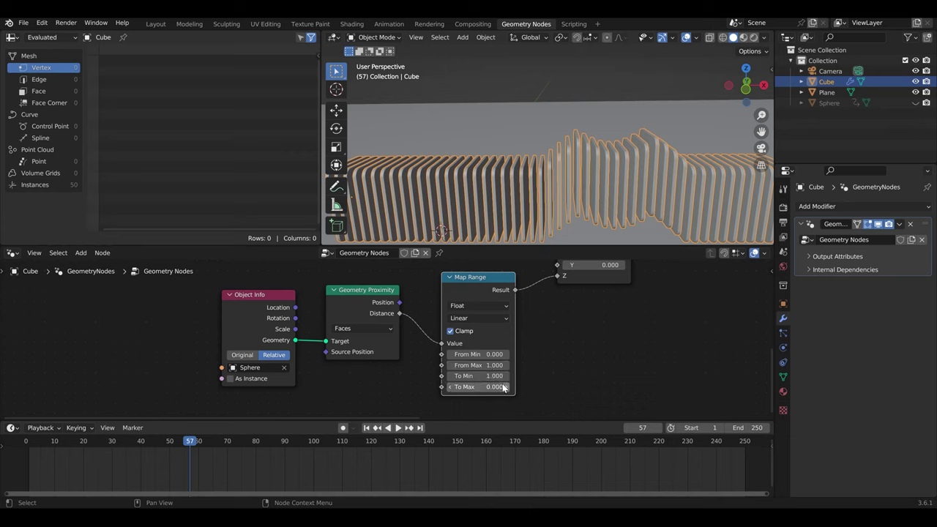
left_click(492, 376)
type("2")
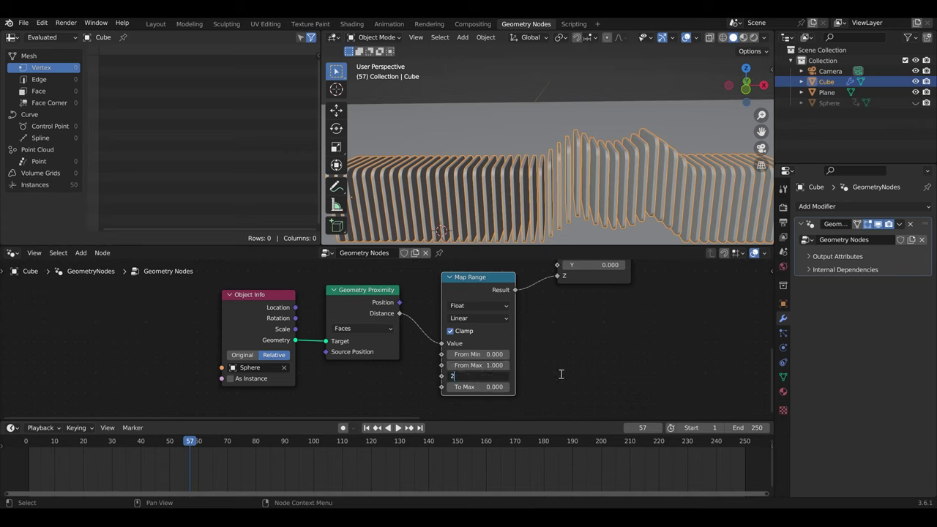
key("Return")
left_click_drag(478, 375, 527, 376)
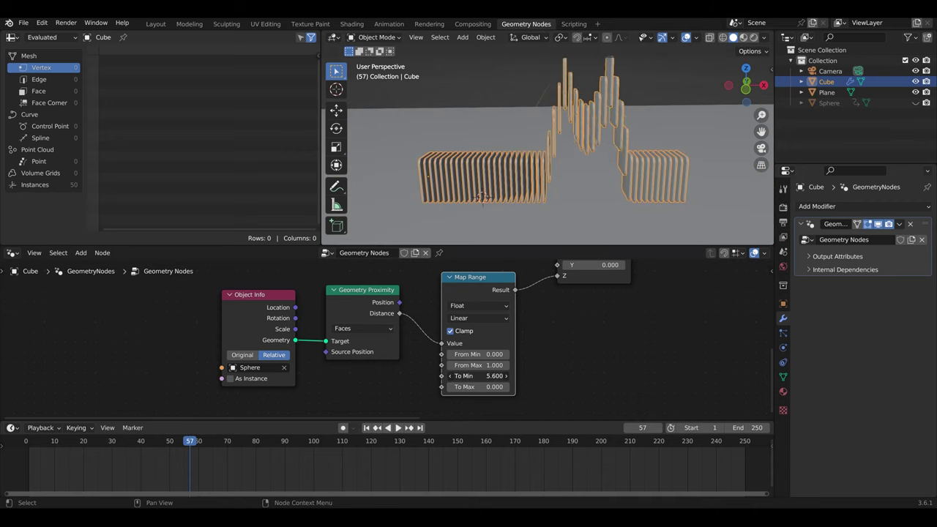
key("ctrl+z")
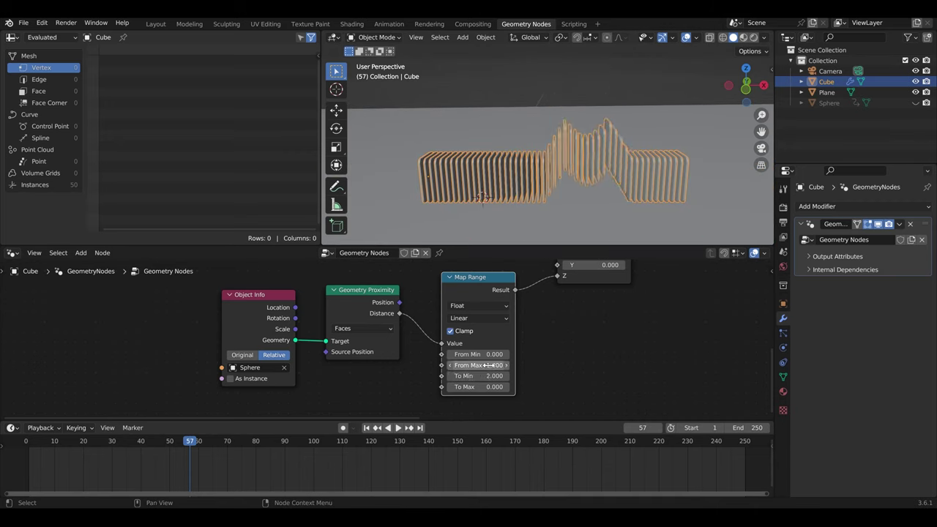
left_click(505, 365)
mouse_move(478, 365)
left_mouse_down()
mouse_move(527, 365)
mouse_move(446, 366)
left_mouse_up()
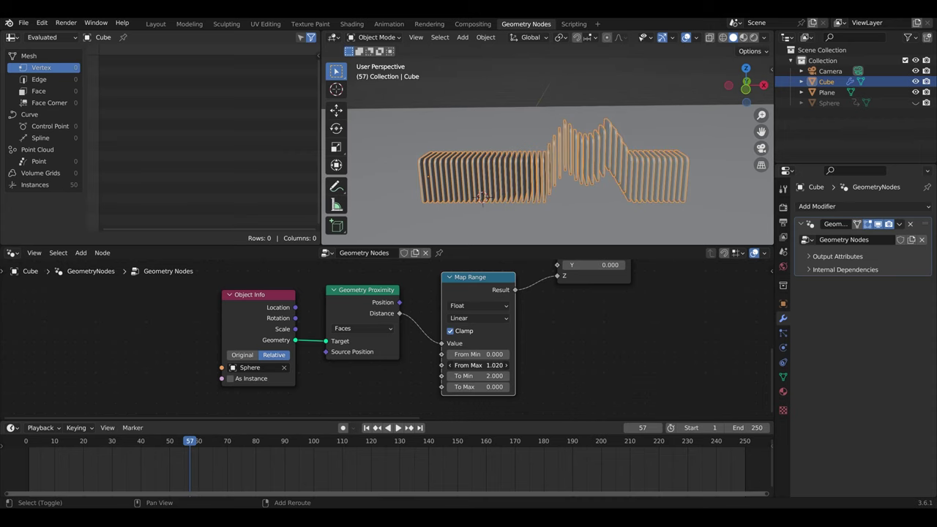
Unhide the Sphere and scale it down to about 0.5053
left_click(915, 103)
left_click(848, 103)
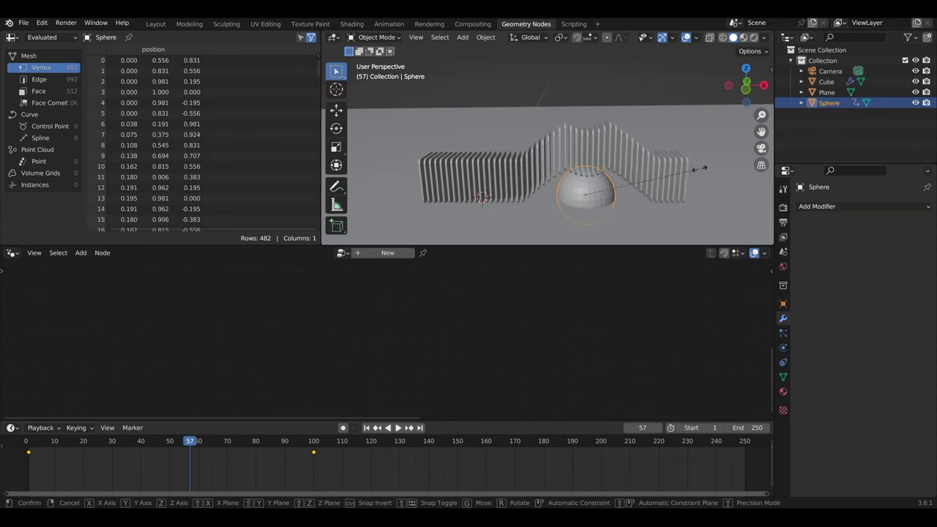
key("s")
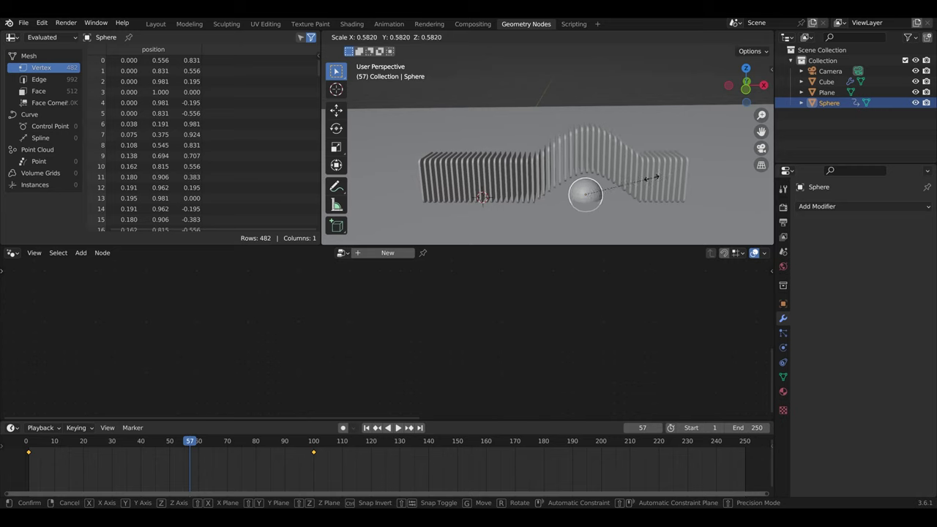
left_click(721, 172)
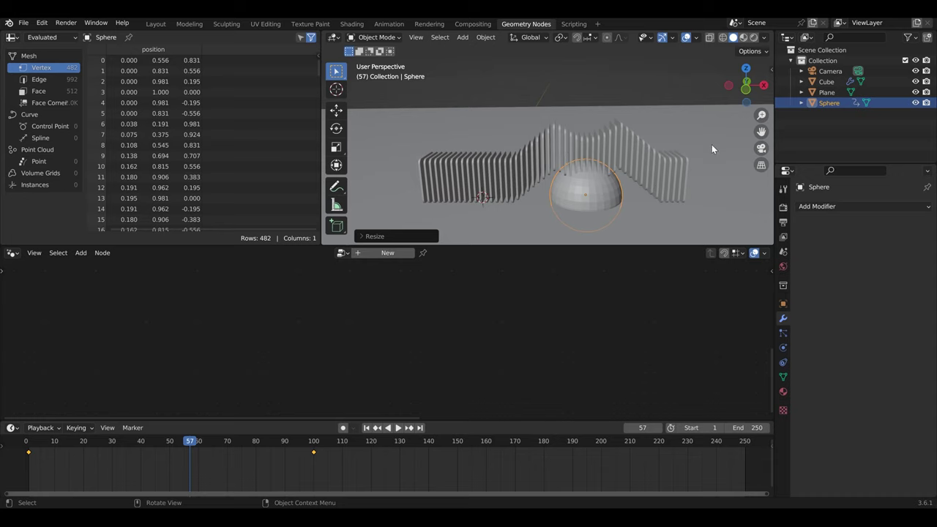
key("s")
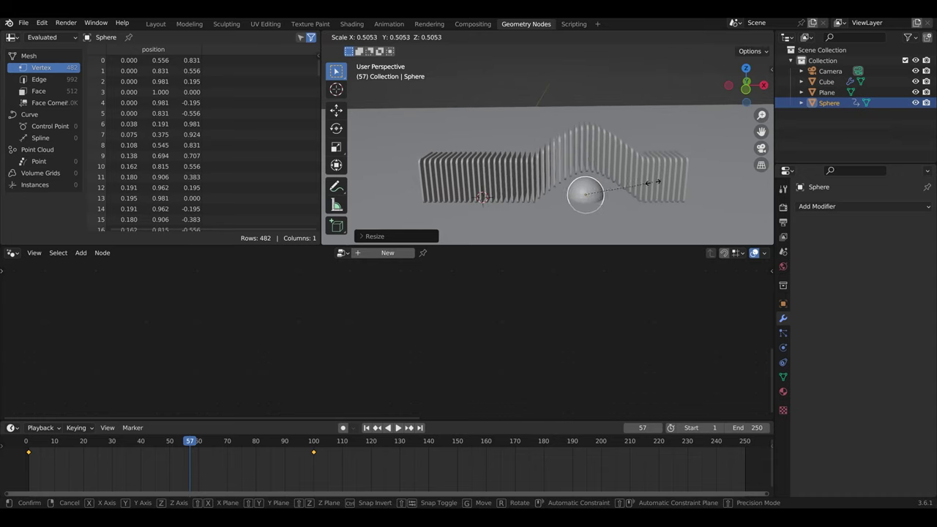
left_click(650, 183)
left_click(598, 151)
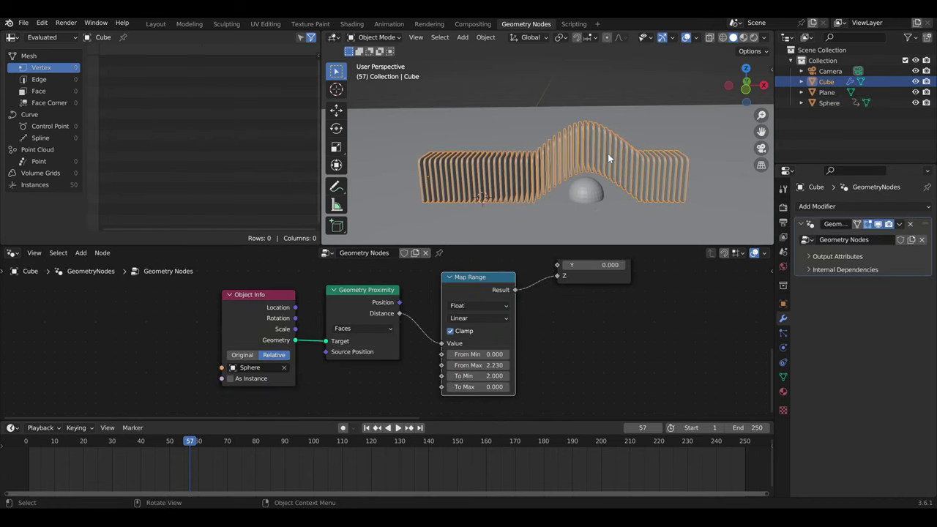
Align the camera to a new view and preview the wave playing from frame 3 to 65
middle_click_drag(608, 153, 607, 167)
key("ctrl+alt+KP_0")
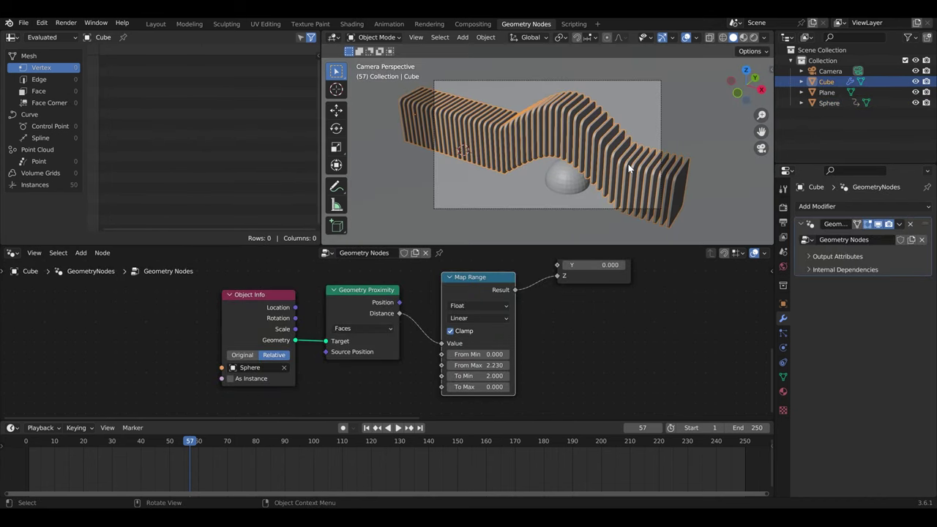
left_click_drag(119, 467, 34, 467)
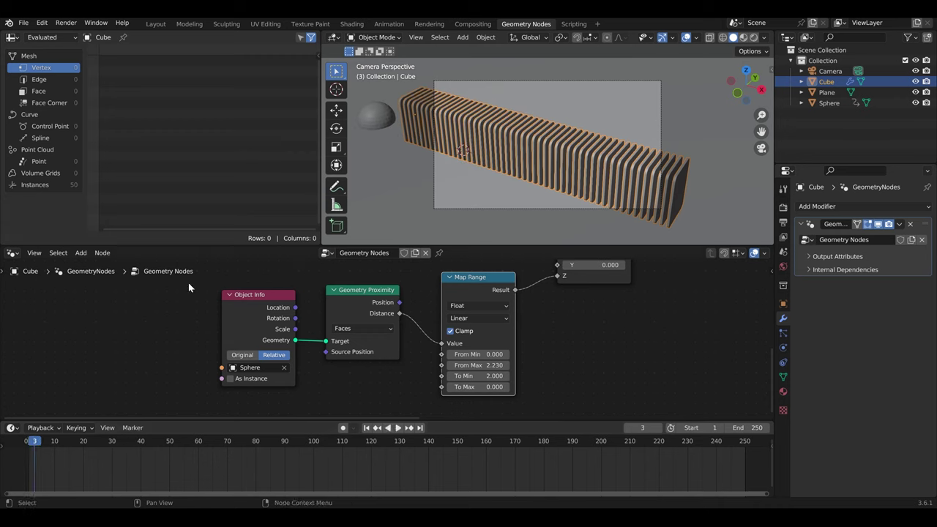
left_click(686, 37)
key("space")
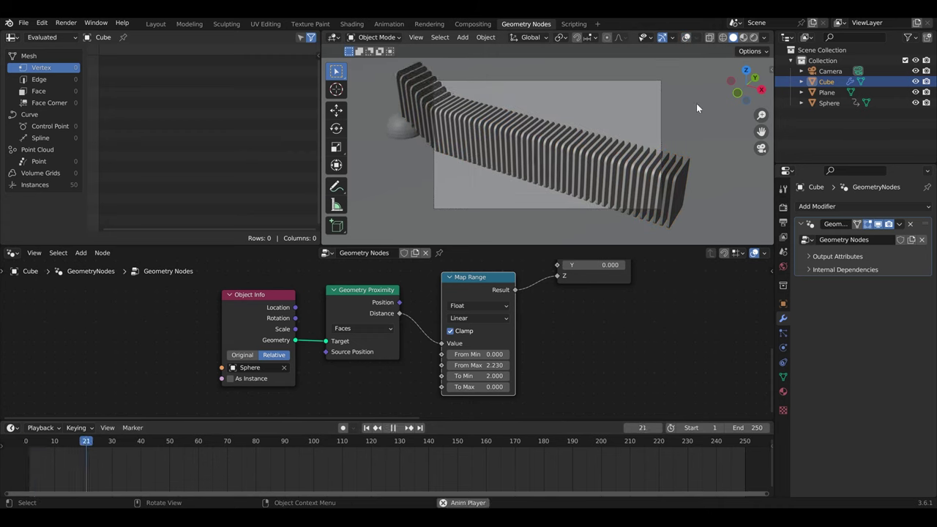
key("space")
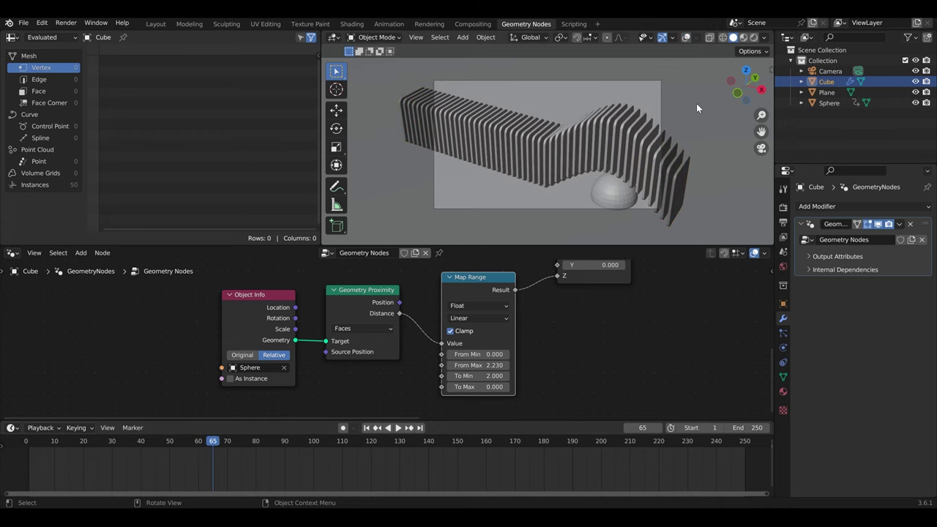
Set Map Range To Min to 1.5 and raise From Max to about 1.54
key("BackSpace")
left_click(483, 377)
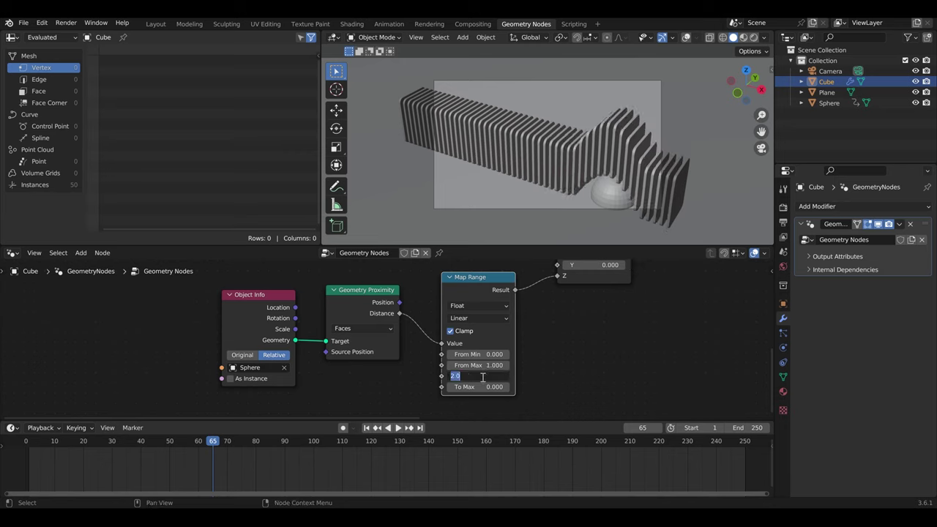
type("1.5")
key("Return")
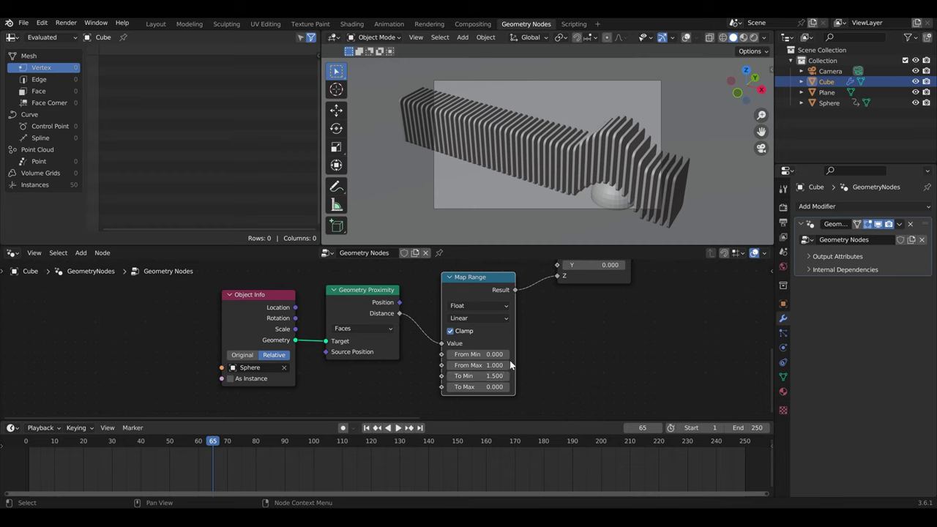
left_click_drag(505, 364, 547, 364)
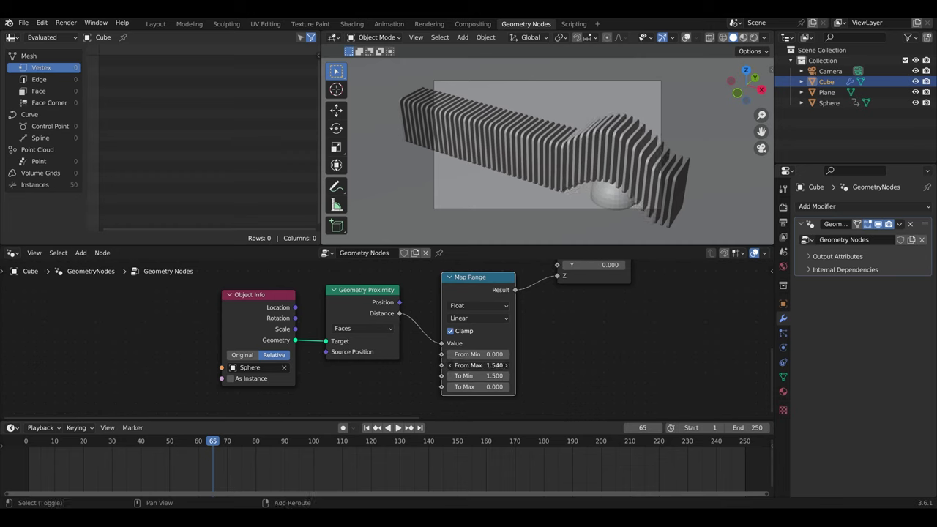
Preview the Resample Curve and then the Map Range Result through a temporary Viewer node
scroll(380, 333, "down", 3)
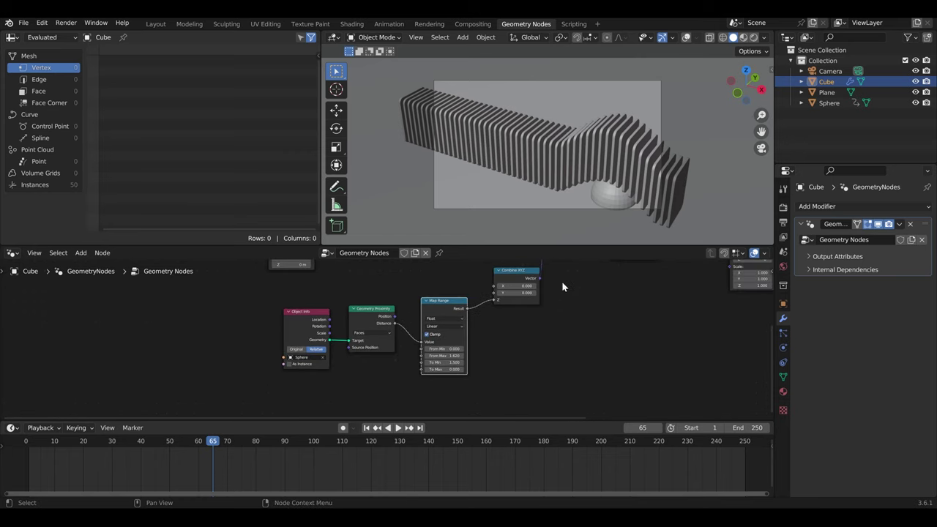
middle_click_drag(562, 281, 569, 387)
left_click(375, 305, "ctrl+shift")
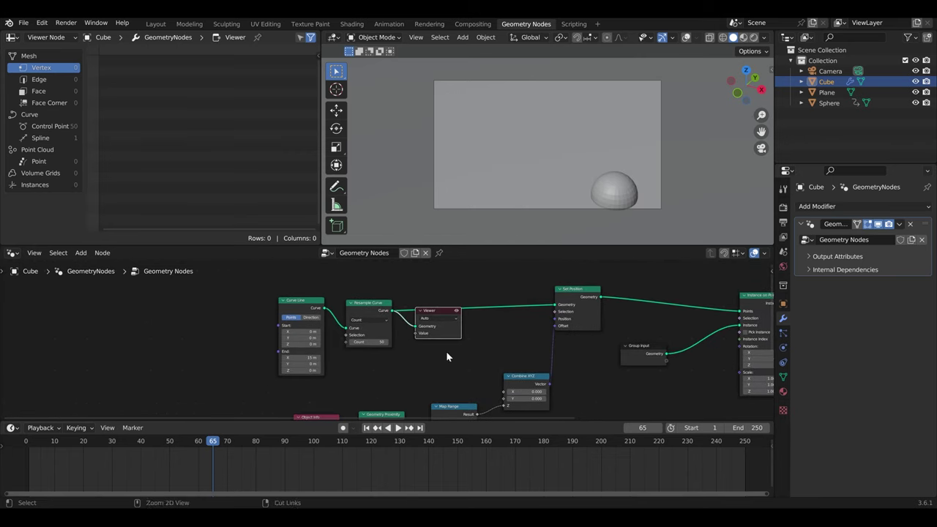
middle_click_drag(445, 351, 475, 339)
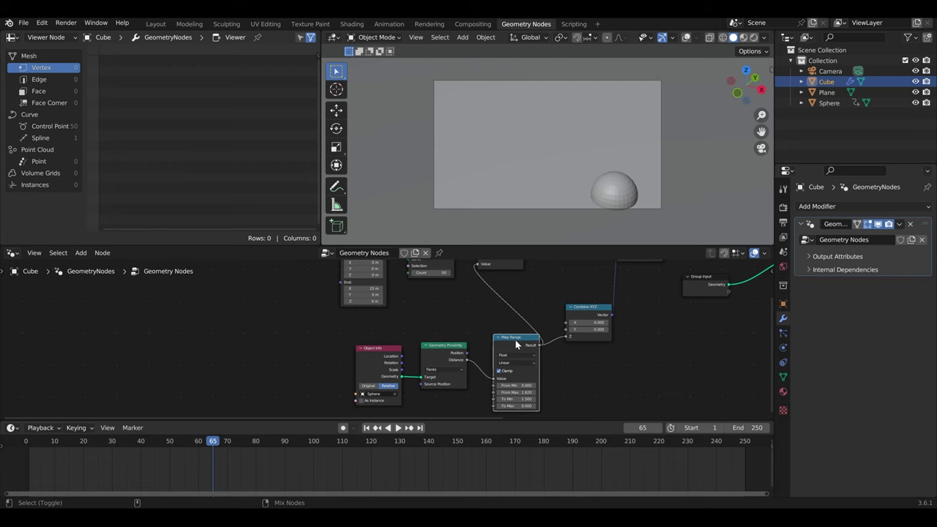
left_click(515, 339, "ctrl+shift")
left_click_drag(515, 267, 580, 286)
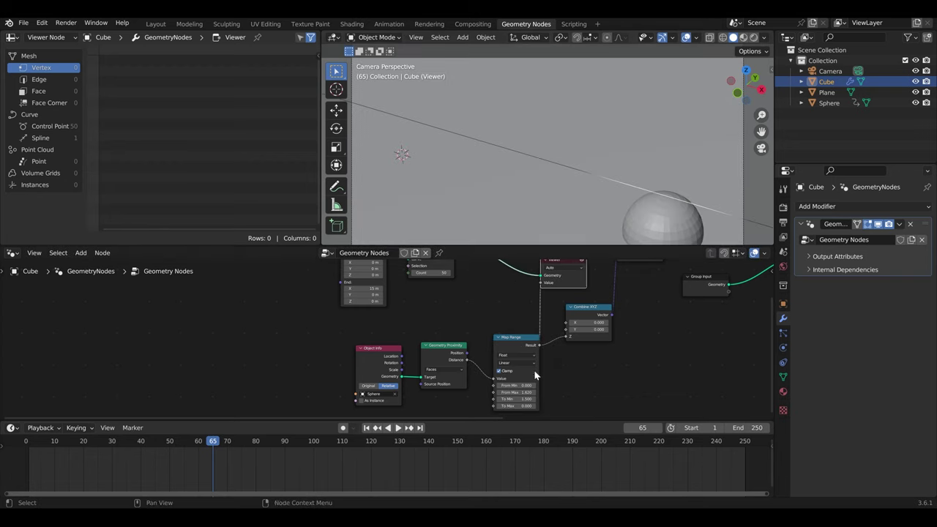
Nudge Map Range From Max to 1.62, delete the Viewer node, and return to Layout
scroll(537, 376, "up", 2)
scroll(537, 375, "down", 2, "shift")
left_click_drag(516, 350, 542, 349)
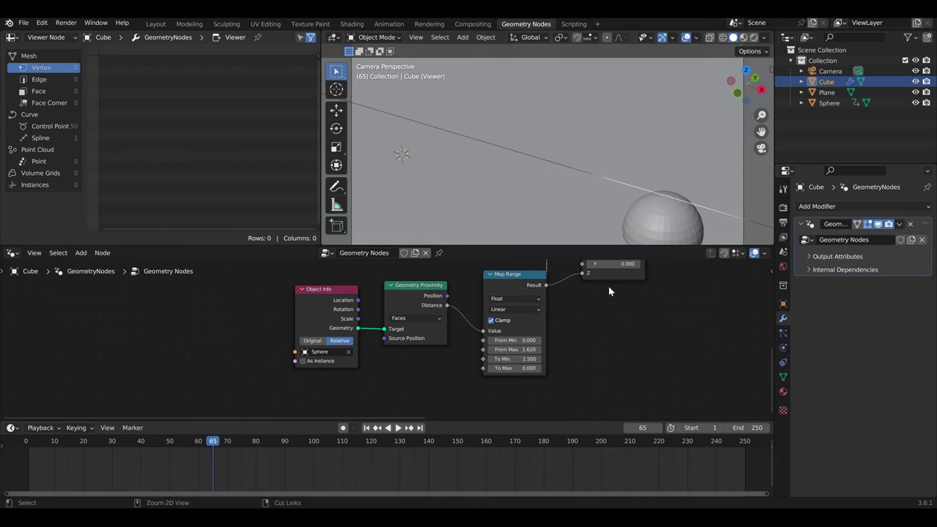
scroll(623, 300, "down", 2)
middle_click_drag(623, 299, 491, 423)
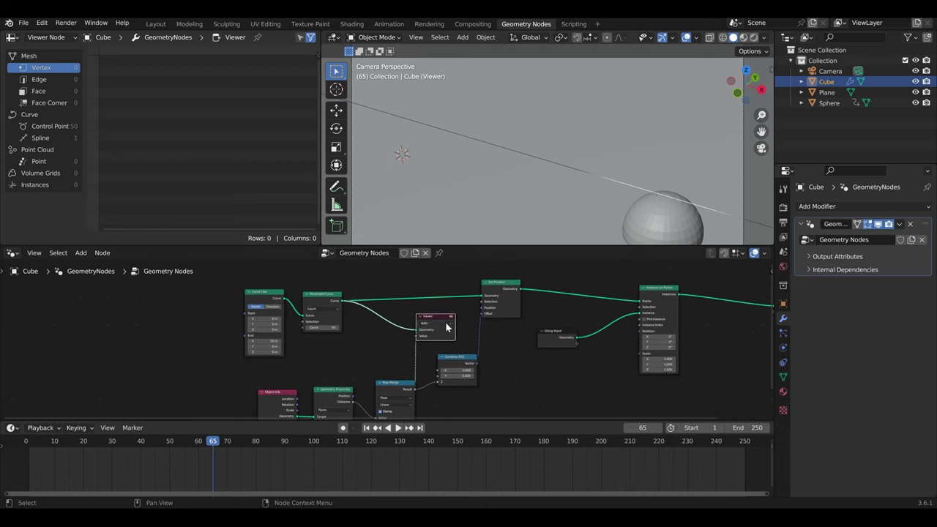
key("x")
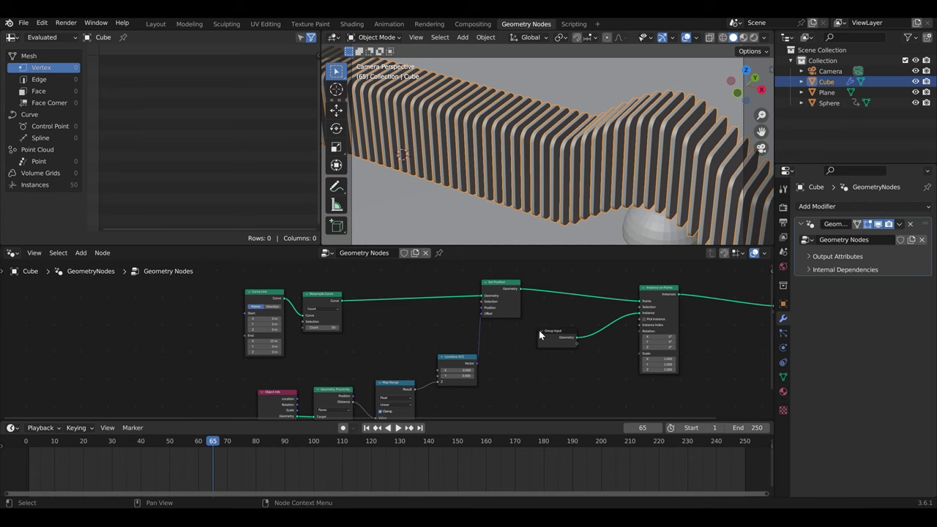
scroll(548, 185, "down", 2)
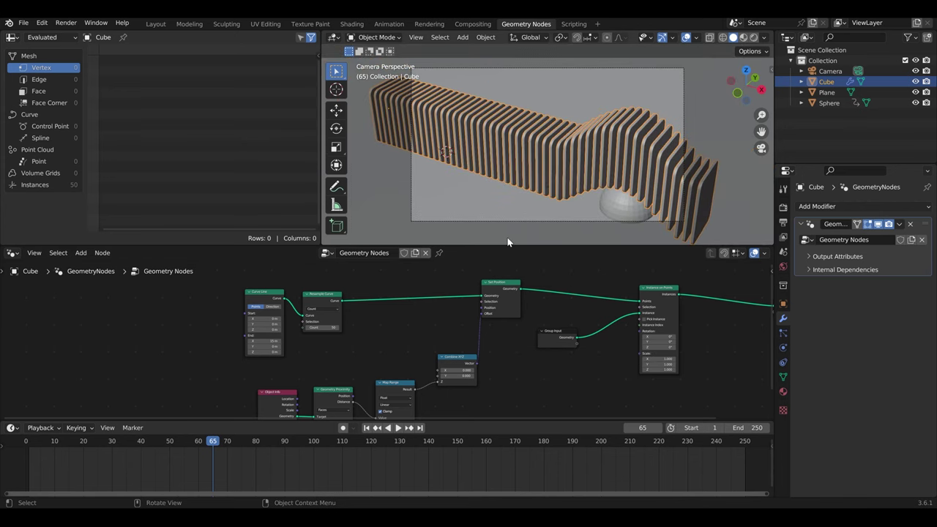
left_click(155, 24)
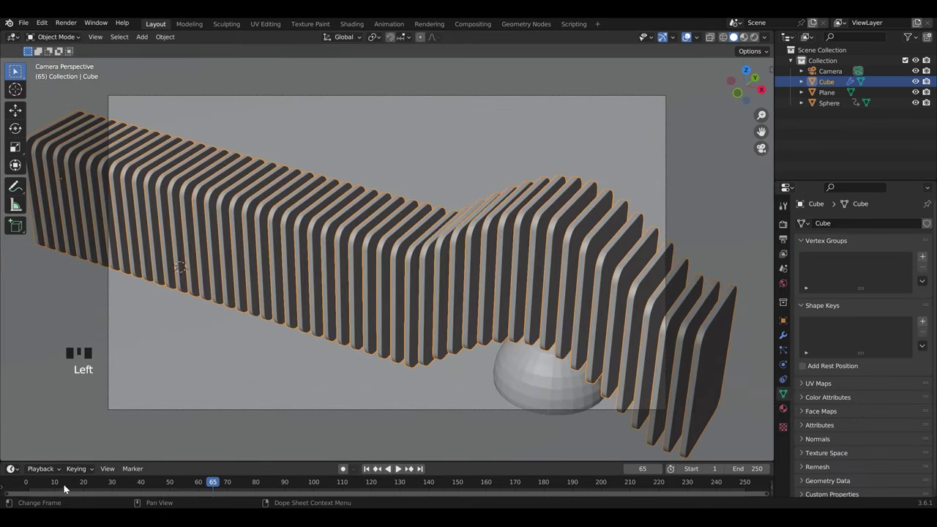
Play the animation from the start without overlays and set the end frame to 100
left_click_drag(64, 489, 26, 490)
key("space")
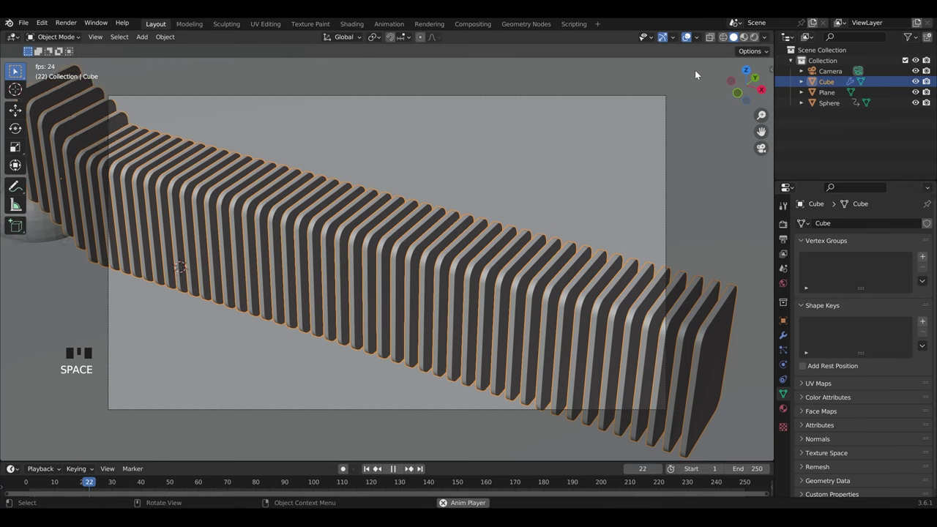
left_click(687, 37)
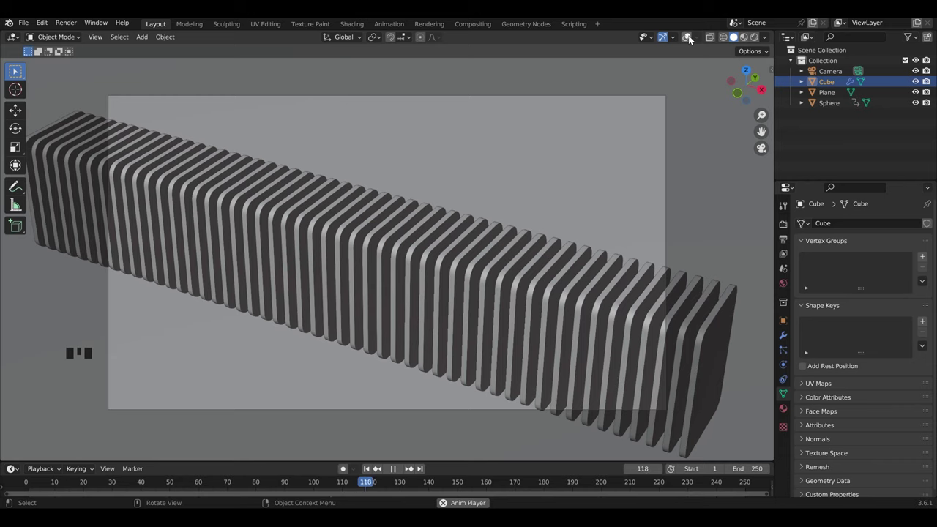
key("space")
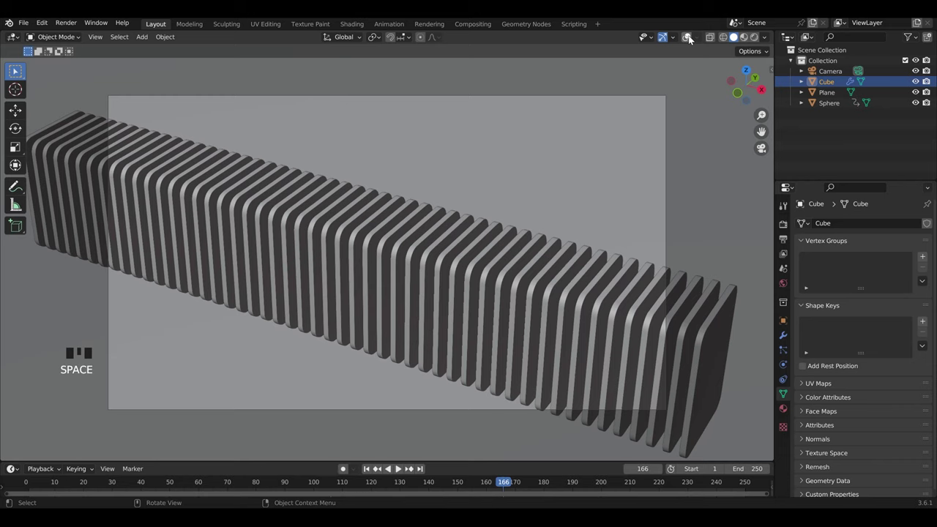
left_click(747, 469)
type("100")
key("Return")
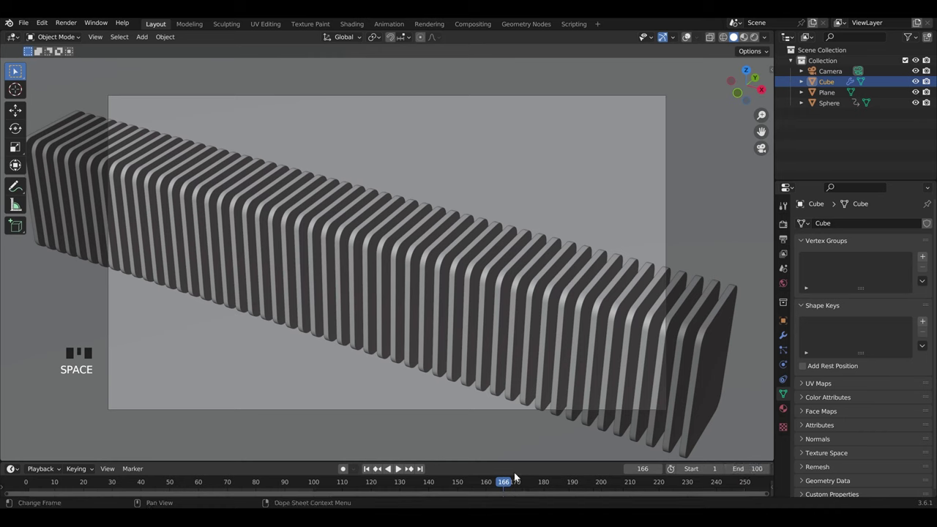
key("space")
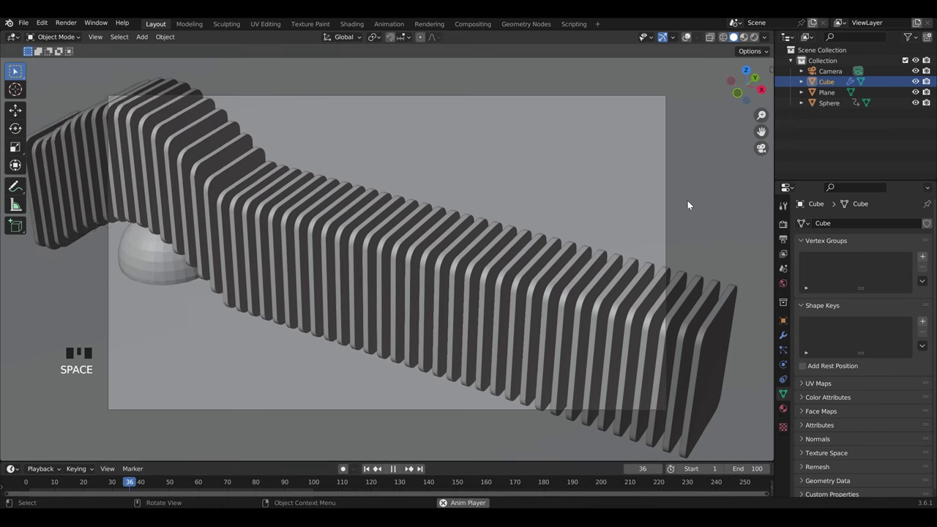
Hide the Sphere, play the wave to frame 60, and go back to Geometry Nodes
key("Left")
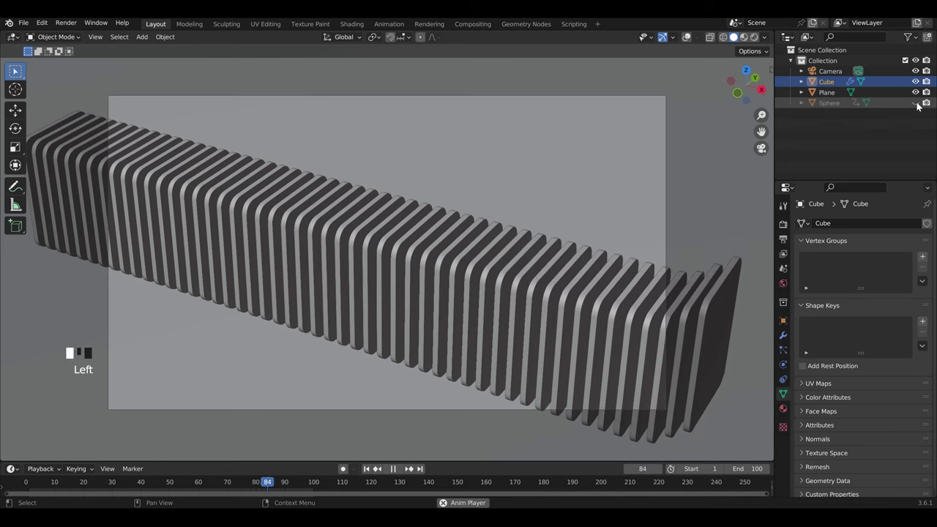
key("Left")
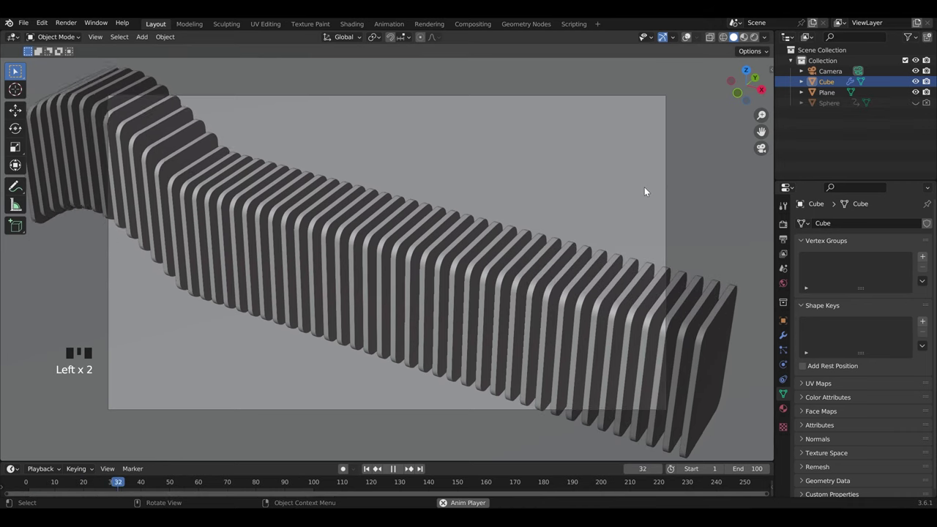
key("space")
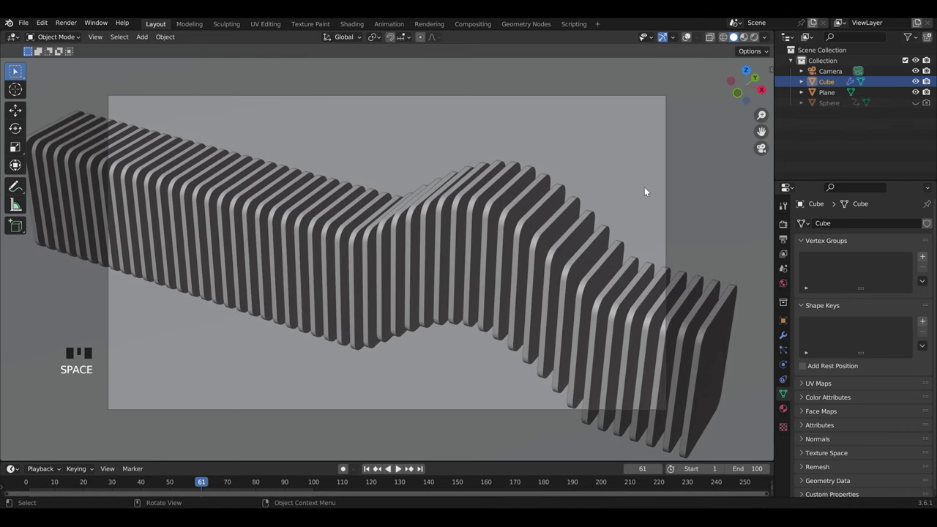
key("space")
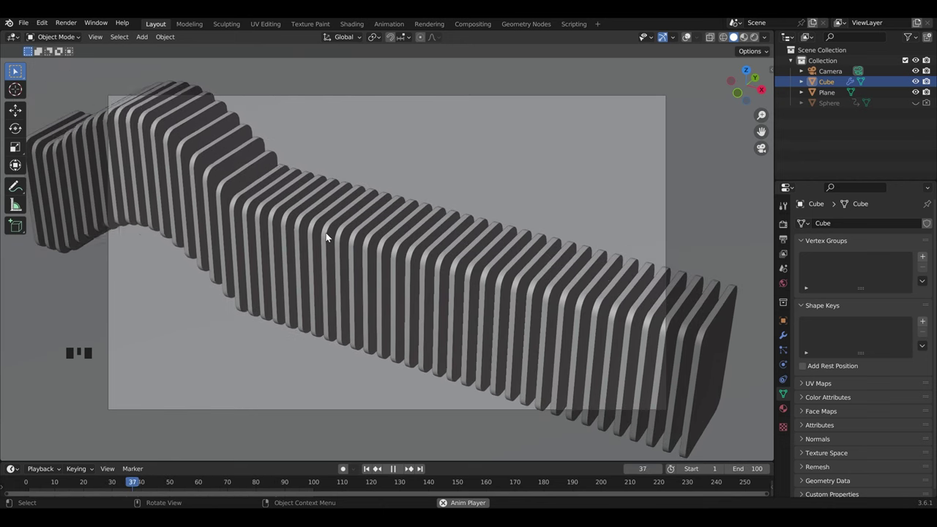
key("space")
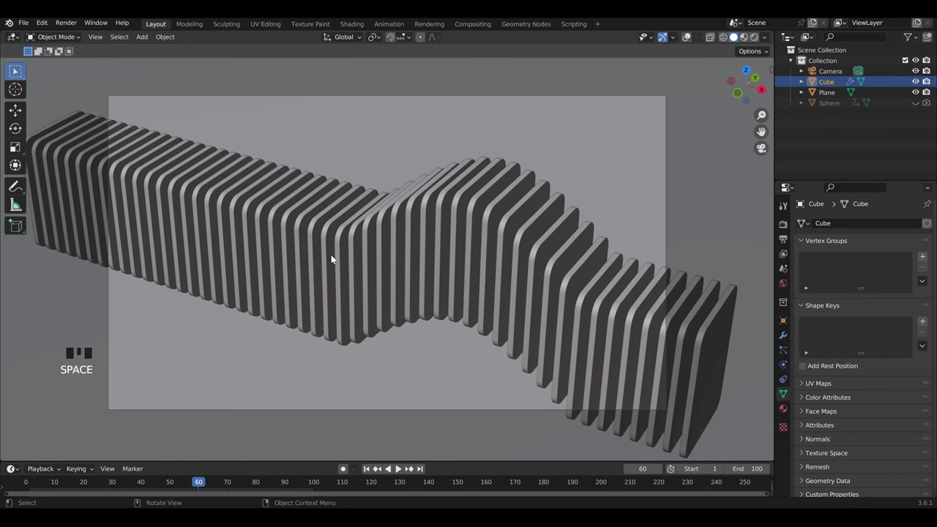
left_click(528, 23)
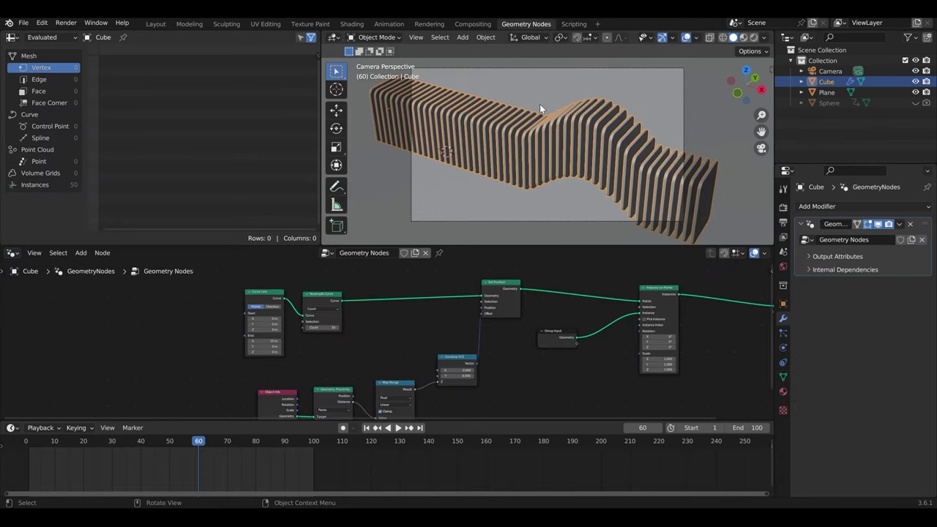
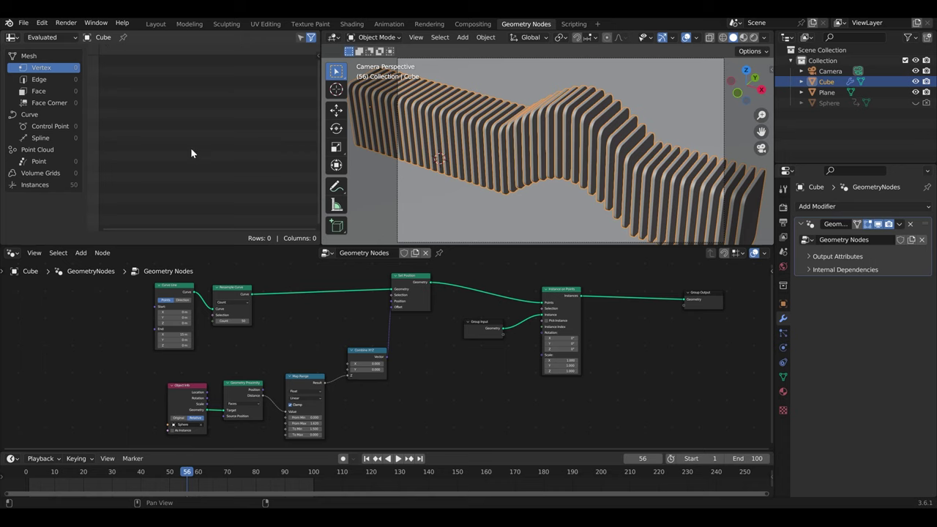
Detach Instance on Points and list the curve's 50 control point positions, about 0.306 m apart
left_click(41, 186)
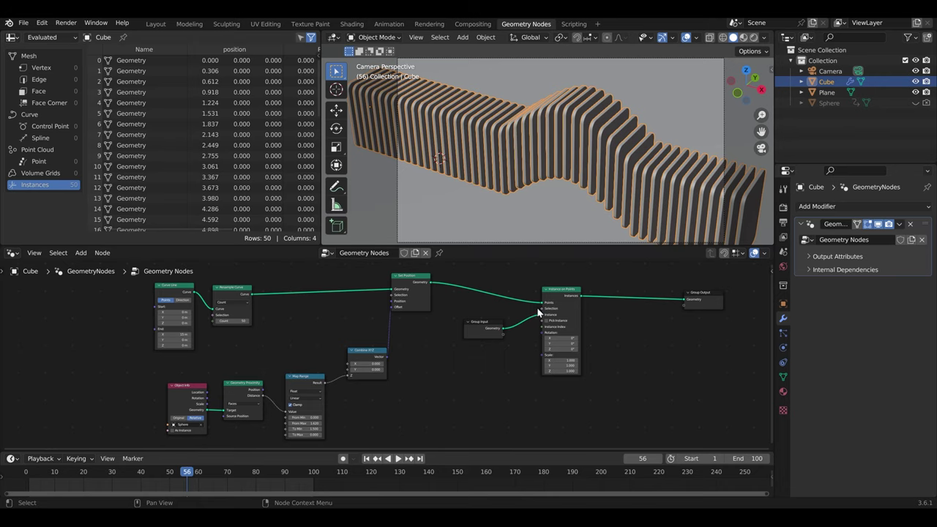
left_click_drag(560, 295, 565, 328, "alt")
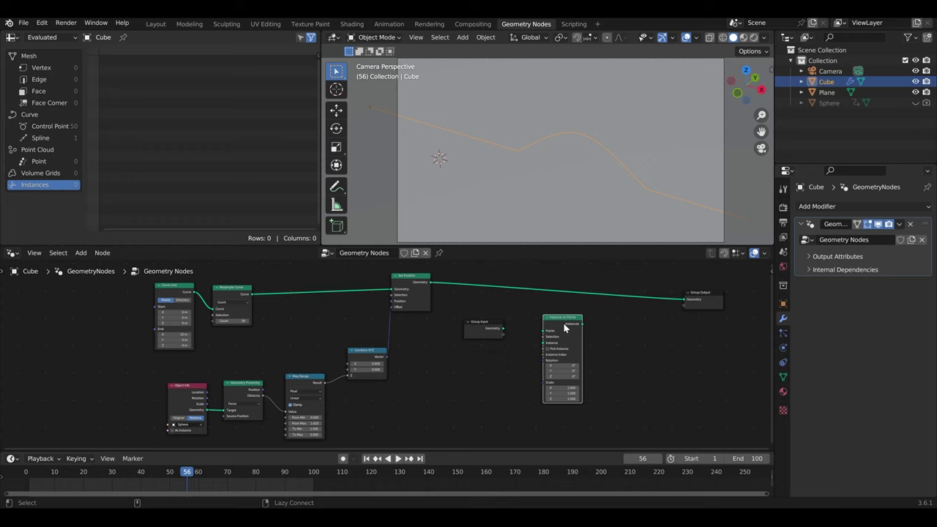
left_click(54, 138)
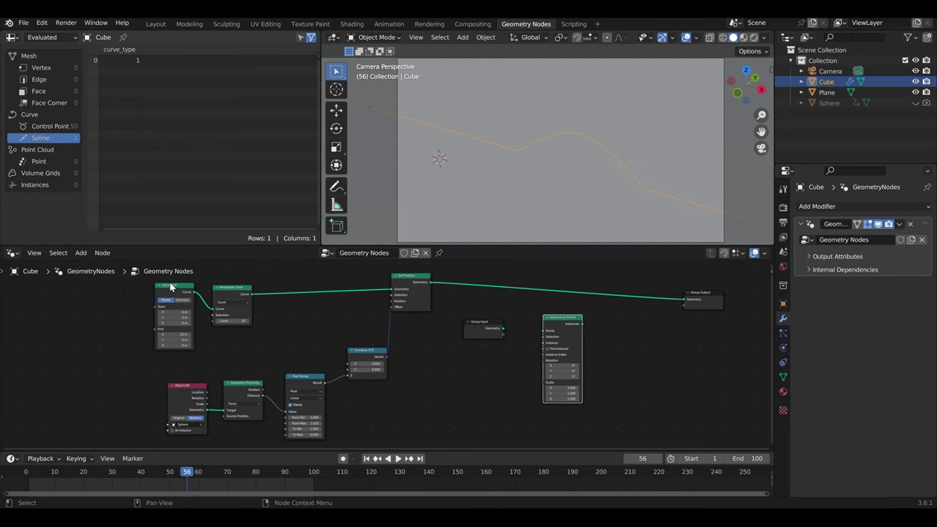
scroll(245, 332, "up", 2)
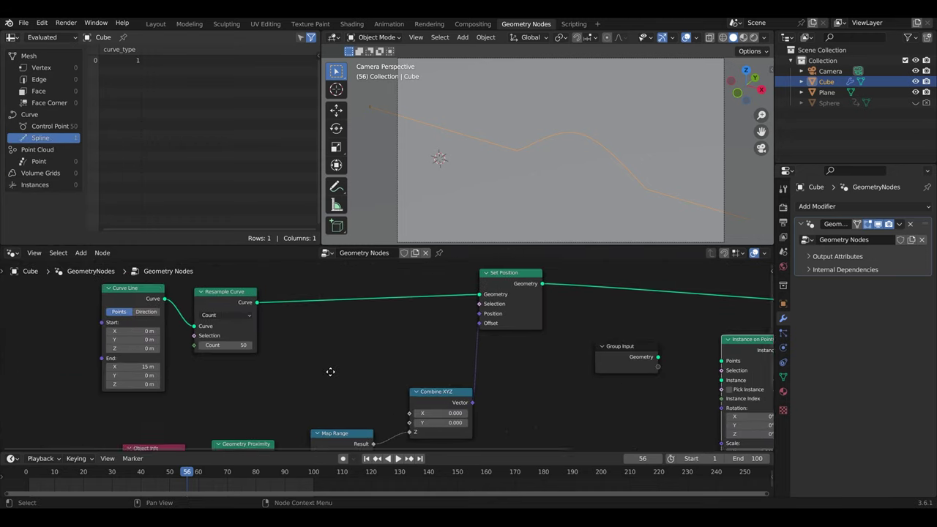
left_click(50, 126)
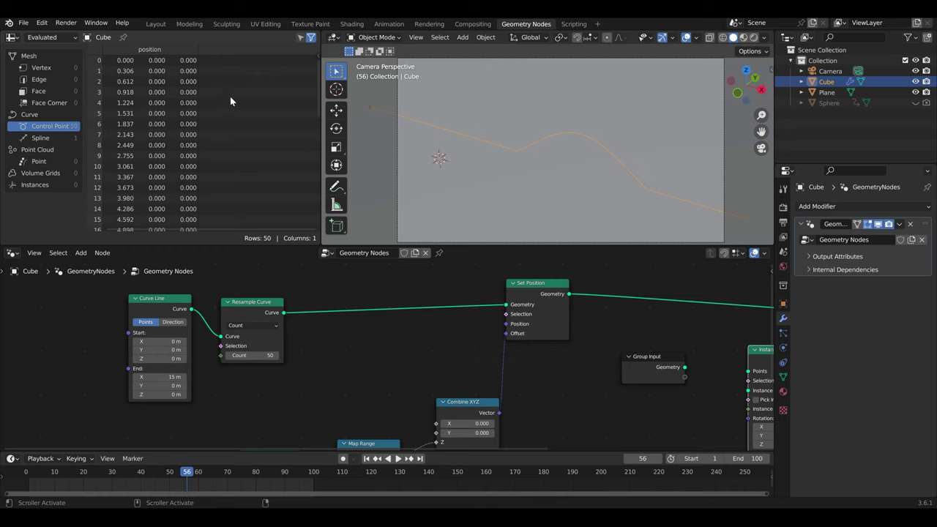
Add a Viewer on Resample Curve showing the Map Range result, then scrub to frame 48
left_click(251, 312, "ctrl+shift")
left_click_drag(342, 320, 421, 338)
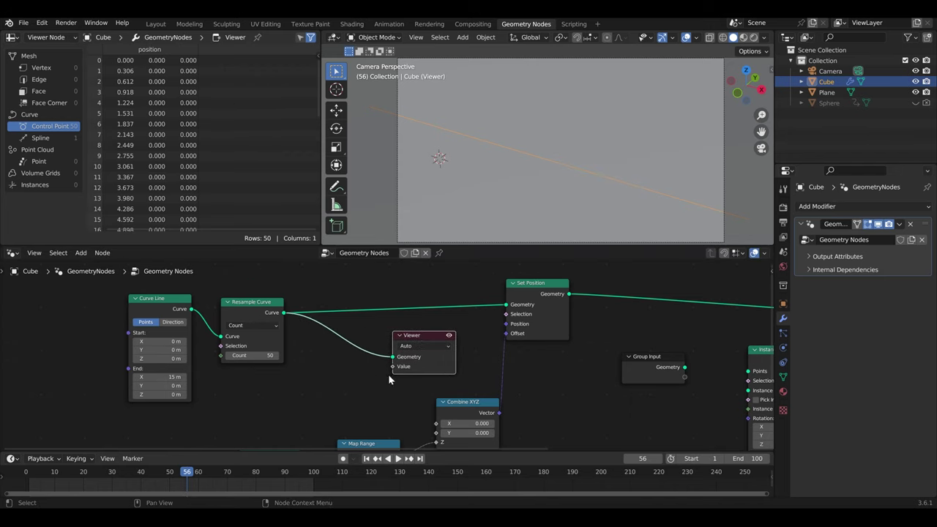
middle_click_drag(421, 339, 476, 265)
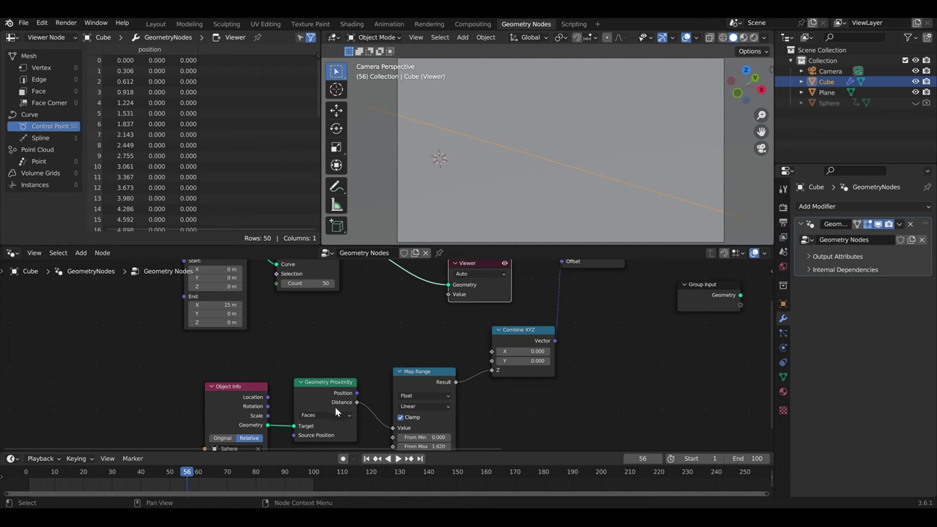
left_click_drag(414, 379, 400, 377)
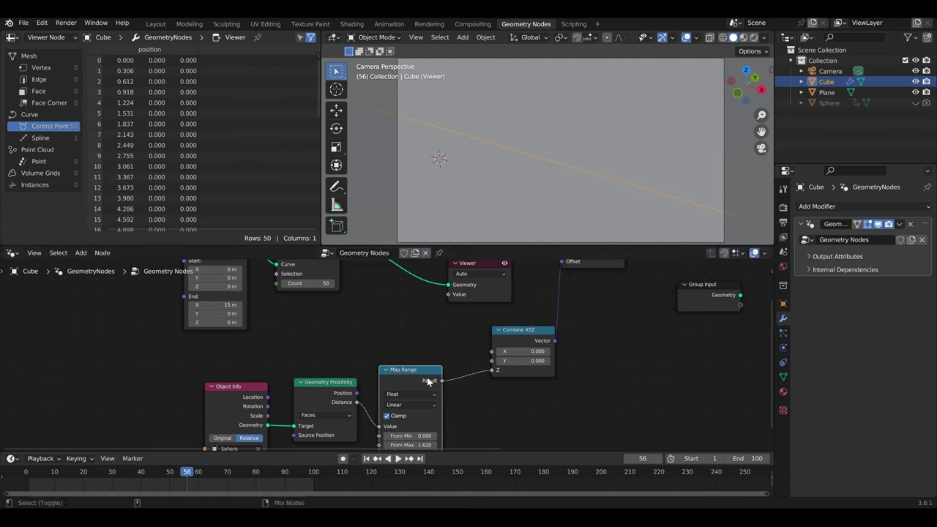
left_click(399, 377, "ctrl+shift")
scroll(587, 193, "up", 2)
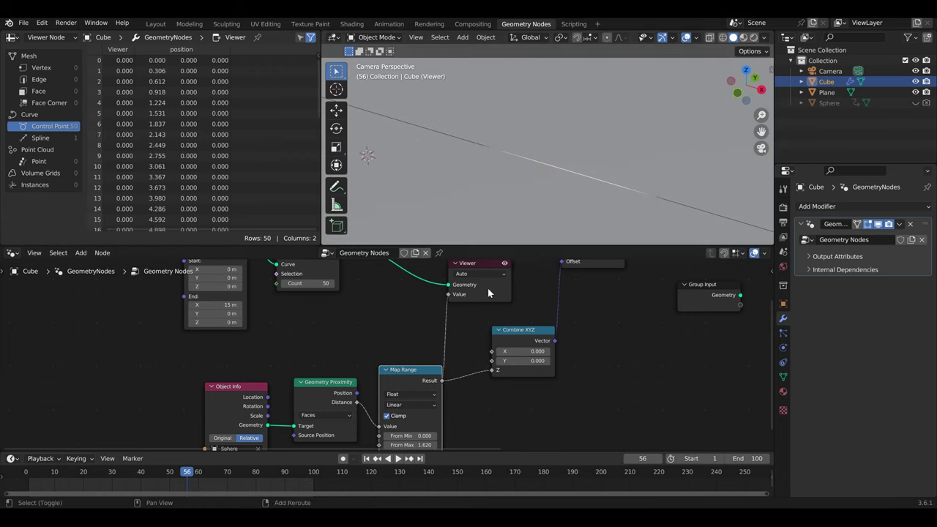
mouse_move(197, 479)
left_mouse_down()
mouse_move(147, 480)
mouse_move(189, 479)
mouse_move(164, 482)
left_mouse_up()
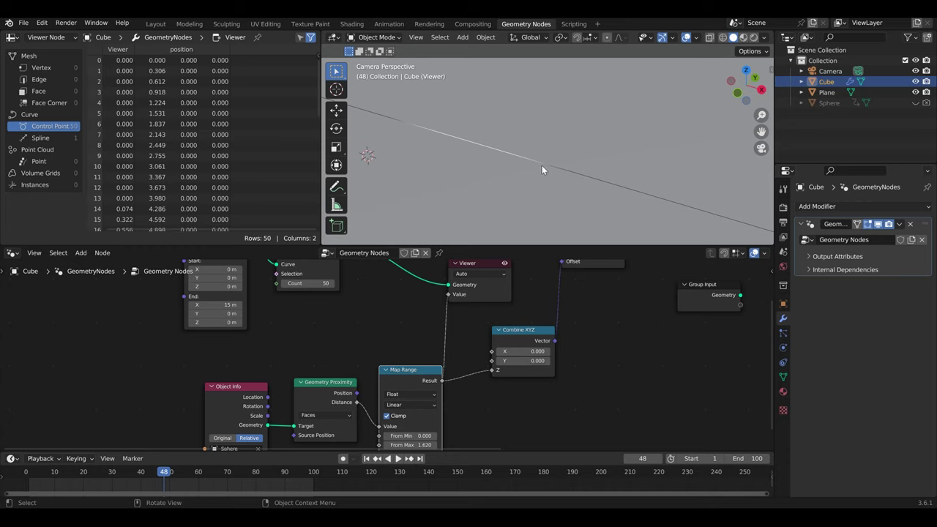
scroll(563, 339, "down", 5)
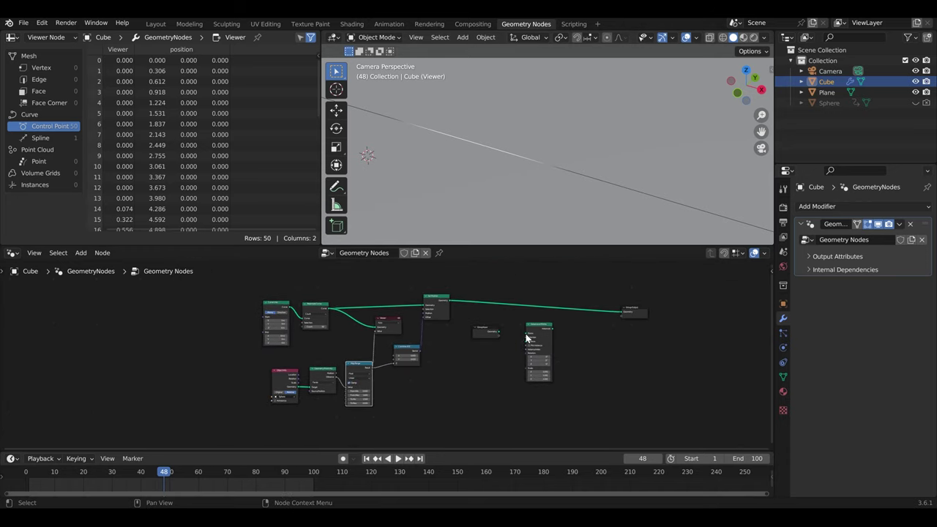
Splice Instance on Points before Group Output, instancing the Group Input geometry
scroll(513, 332, "up", 3)
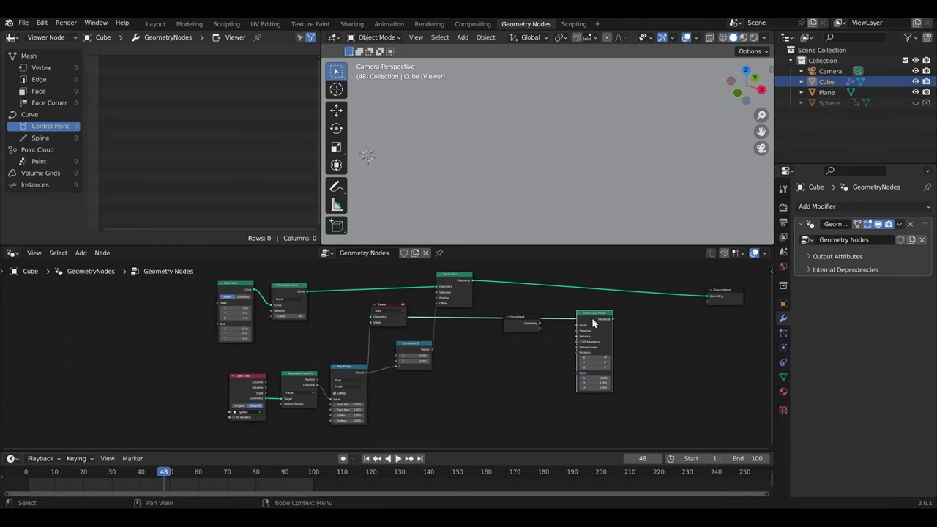
mouse_move(590, 333)
left_mouse_down()
mouse_move(589, 302)
mouse_move(572, 293)
left_mouse_up()
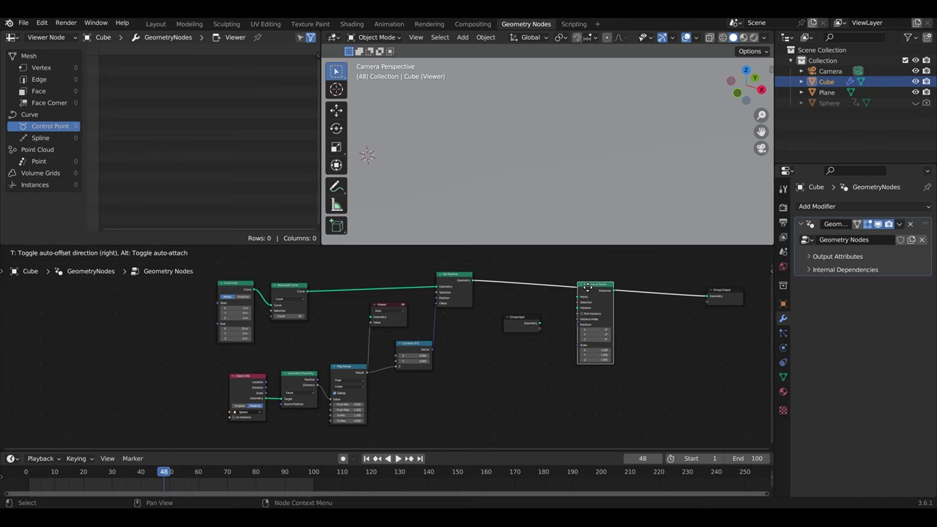
left_click_drag(541, 323, 578, 302)
scroll(581, 303, "up", 3)
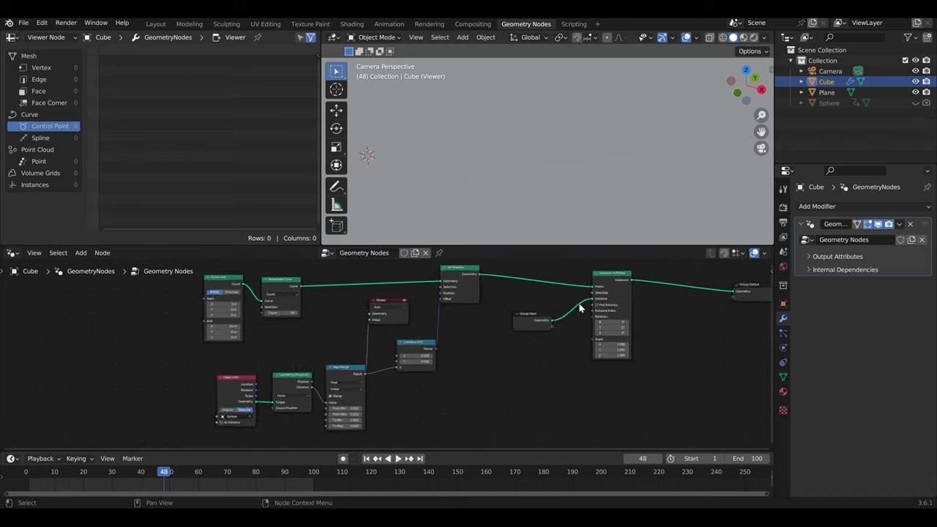
scroll(566, 331, "down", 3)
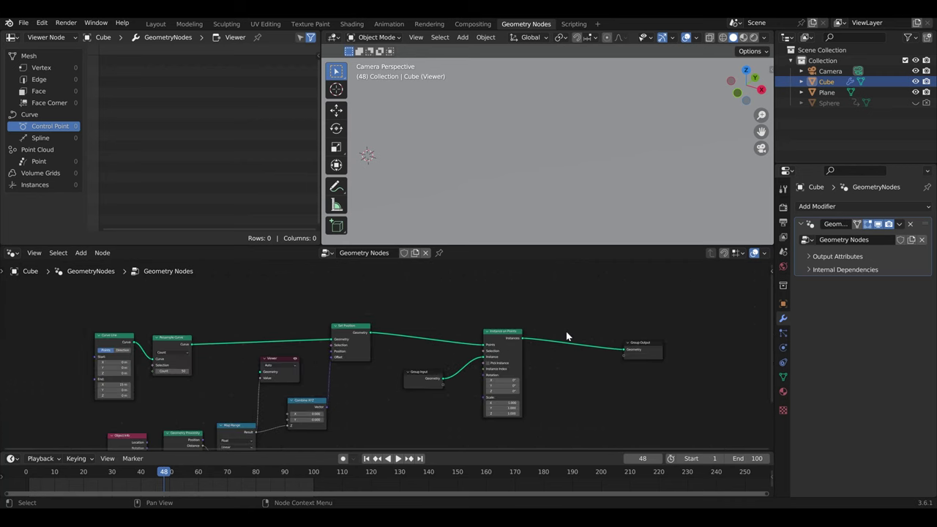
left_click(502, 333, "ctrl+shift")
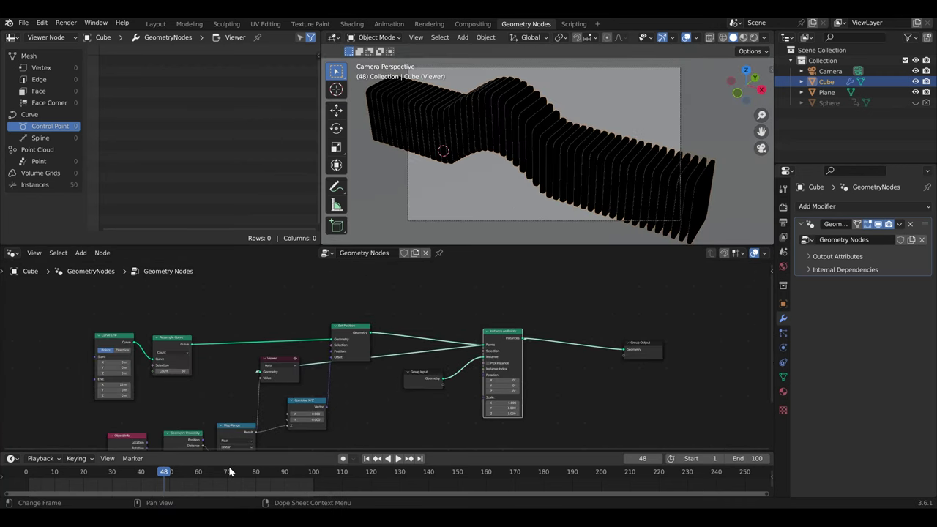
Scrub to frame 58 to check the slats, delete the Viewer, and tidy the nodes
left_click_drag(121, 476, 185, 481)
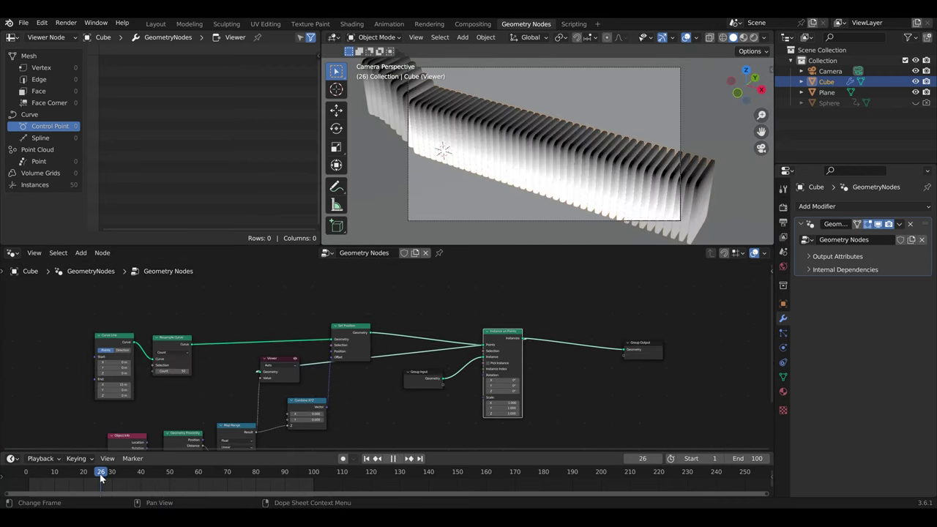
left_click_drag(184, 481, 201, 481)
left_click(282, 360)
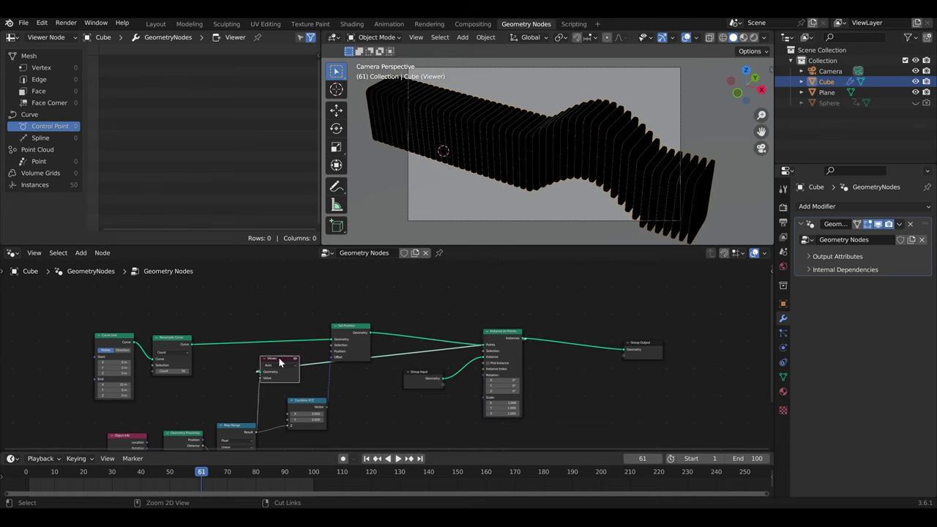
key("x")
scroll(322, 381, "up", 1)
middle_click_drag(322, 380, 443, 342)
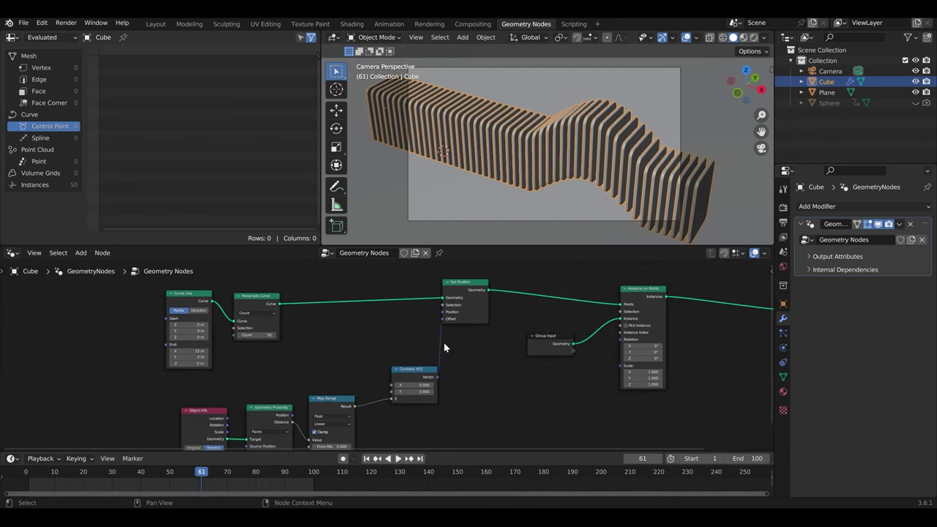
mouse_move(409, 369)
left_mouse_down()
mouse_move(355, 386)
mouse_move(393, 394)
left_mouse_up()
middle_click_drag(388, 331, 396, 339)
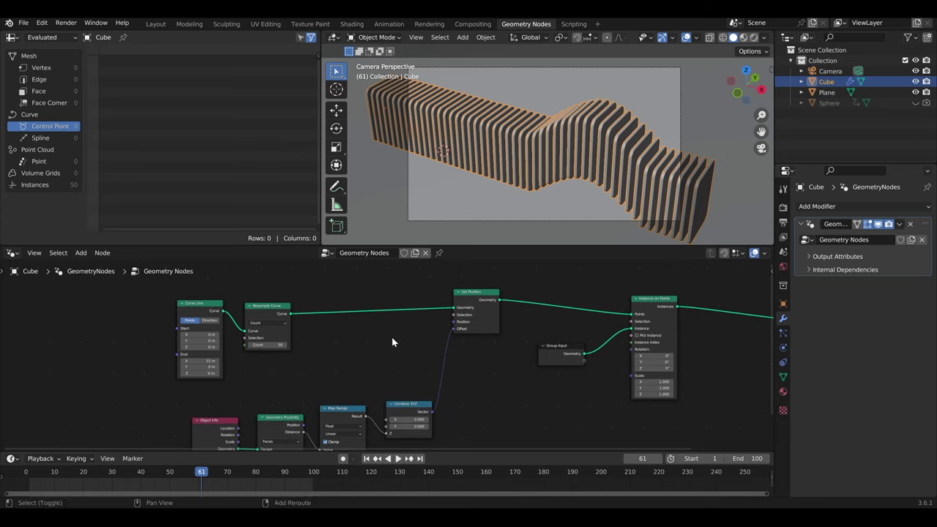
Add a Store Named Attribute node, briefly previewing the resampled curve in a Viewer
key("shift+a")
type("store")
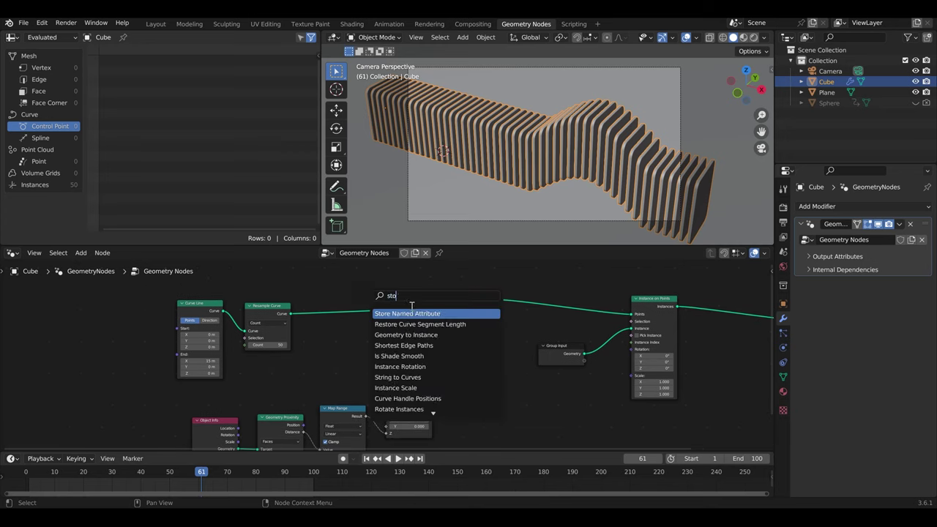
key("Return")
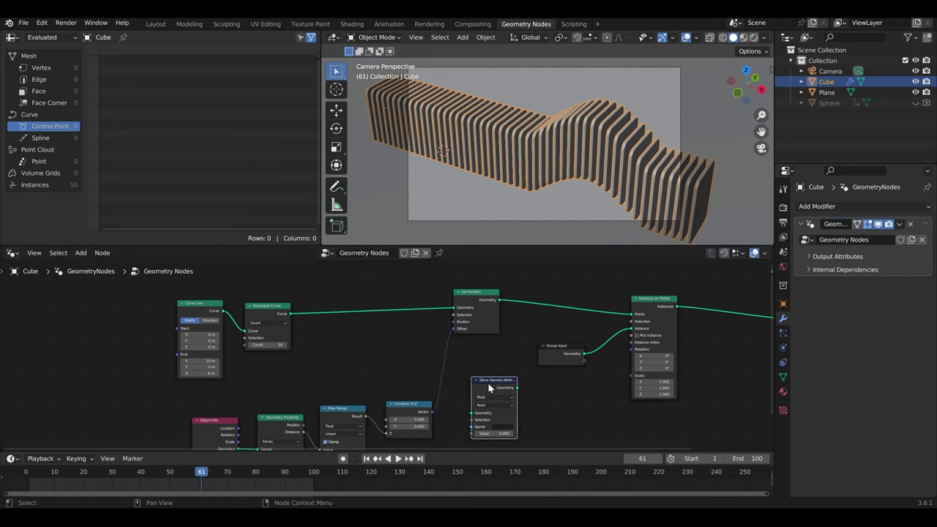
left_click(488, 382)
middle_click_drag(347, 352, 354, 346)
left_click(284, 303, "ctrl+shift")
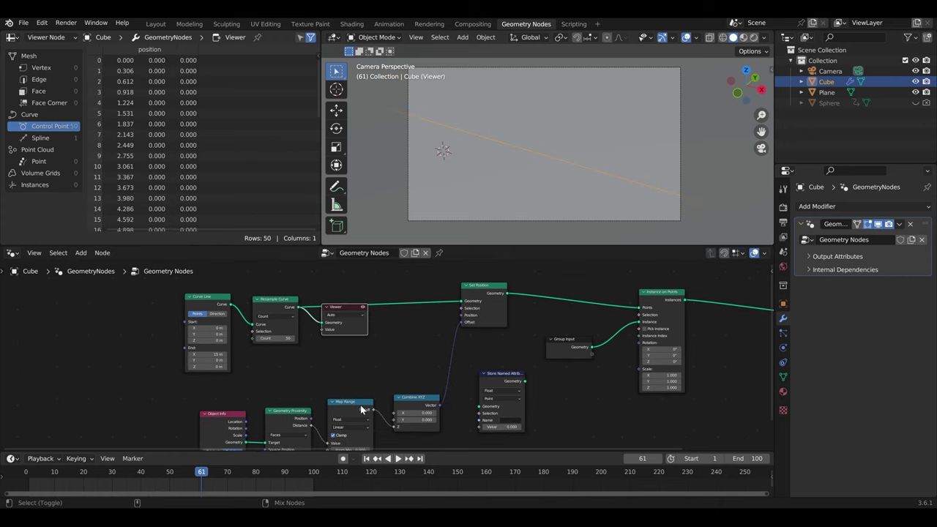
left_click(360, 405, "ctrl+shift")
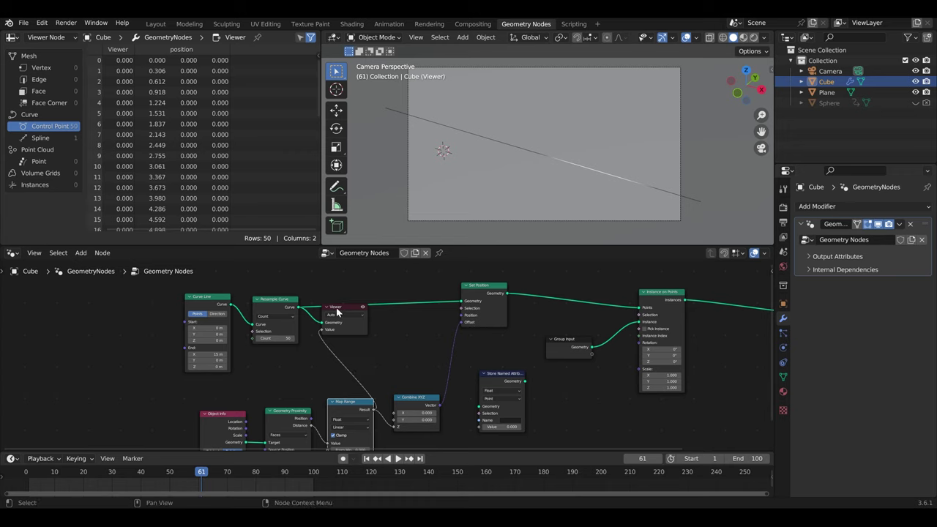
left_click_drag(335, 314, 409, 338)
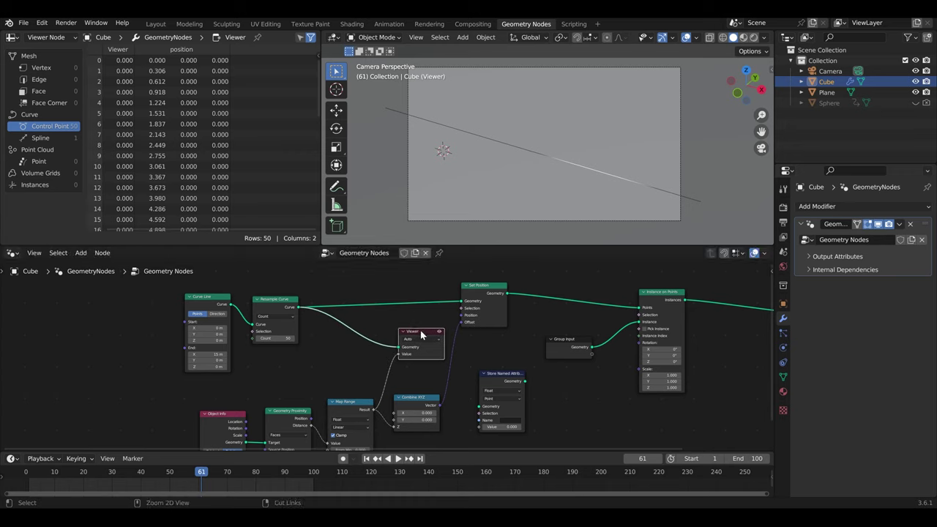
key("x")
Insert Store Named Attribute between Resample Curve and Set Position
mouse_move(498, 376)
left_mouse_down()
mouse_move(374, 309)
mouse_move(375, 299)
left_mouse_up()
scroll(375, 307, "up", 2)
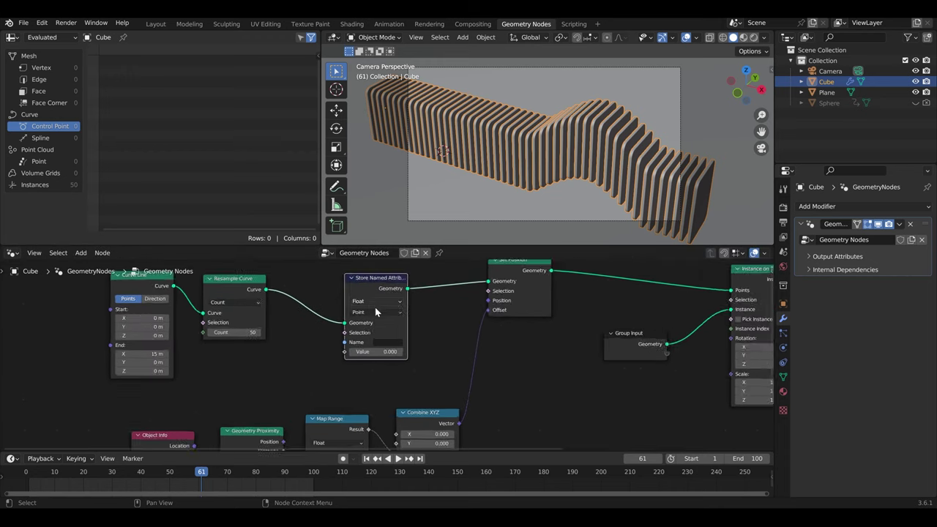
scroll(375, 307, "up", 2)
scroll(410, 303, "up", 2)
middle_click_drag(422, 308, 438, 338)
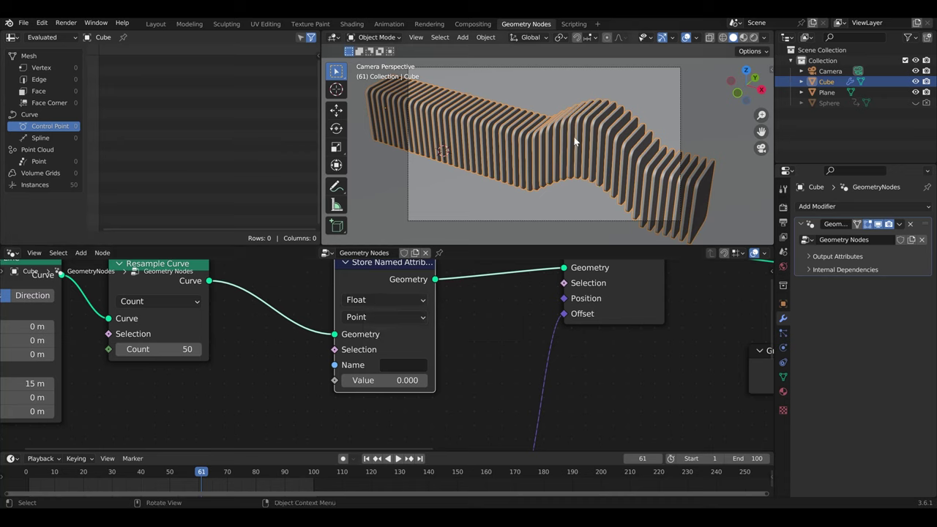
Name the stored attribute Grad and feed it the Map Range result
left_click(413, 368)
type("Grad")
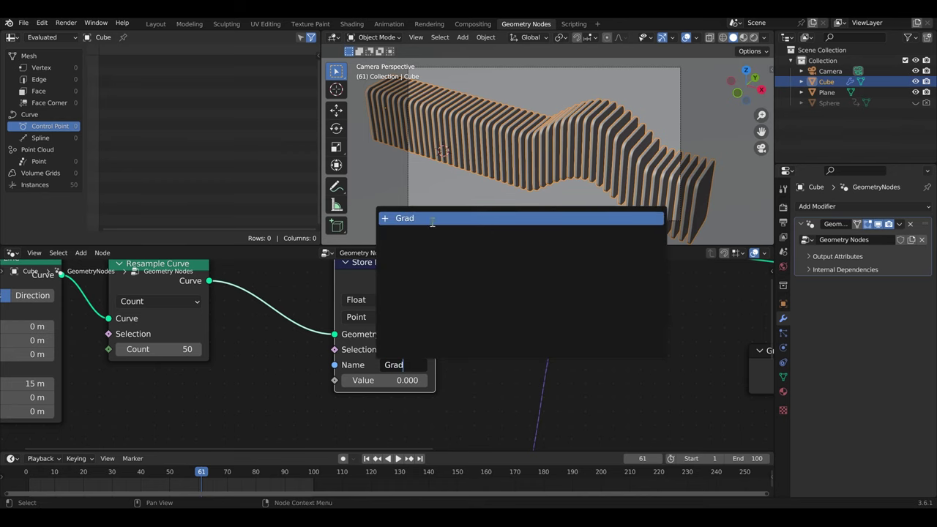
left_click(432, 219)
scroll(478, 359, "down", 2)
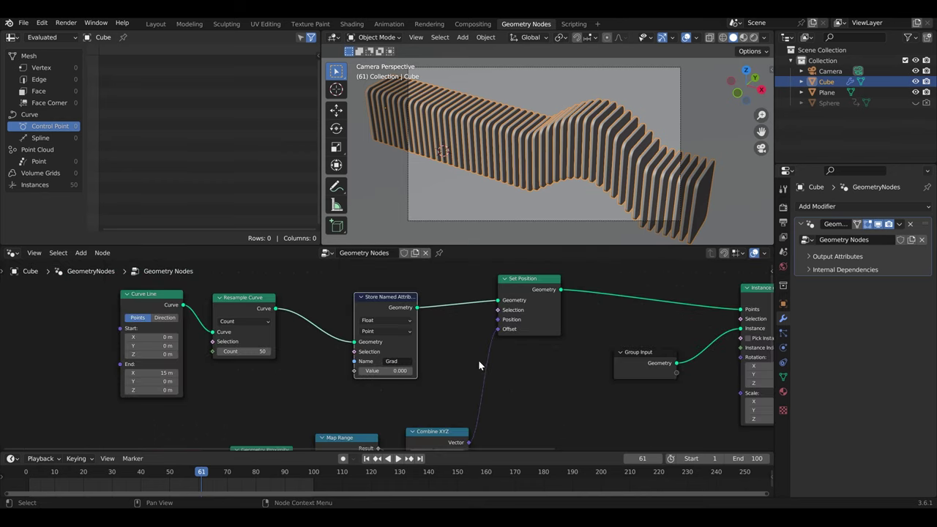
middle_click_drag(478, 360, 415, 389)
left_click_drag(415, 377, 392, 301)
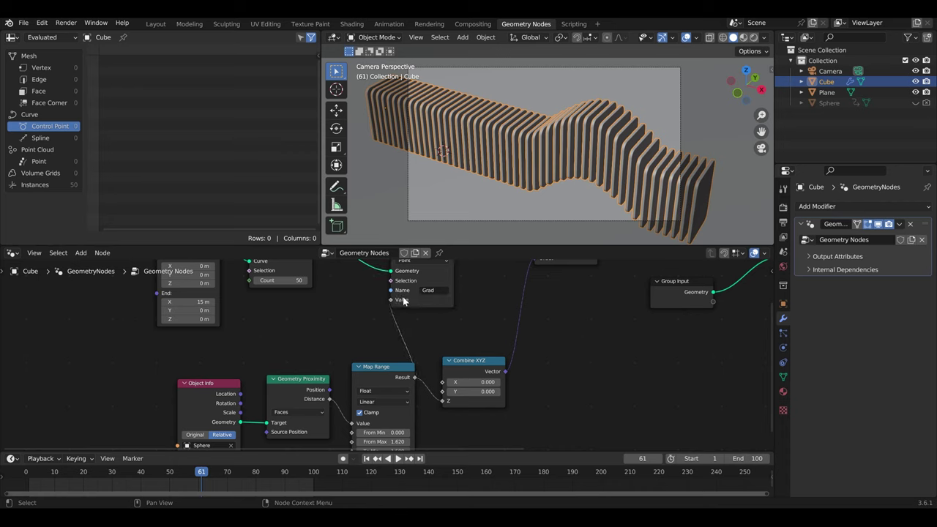
scroll(442, 337, "down", 1)
scroll(341, 378, "down", 1)
middle_click_drag(341, 379, 318, 383)
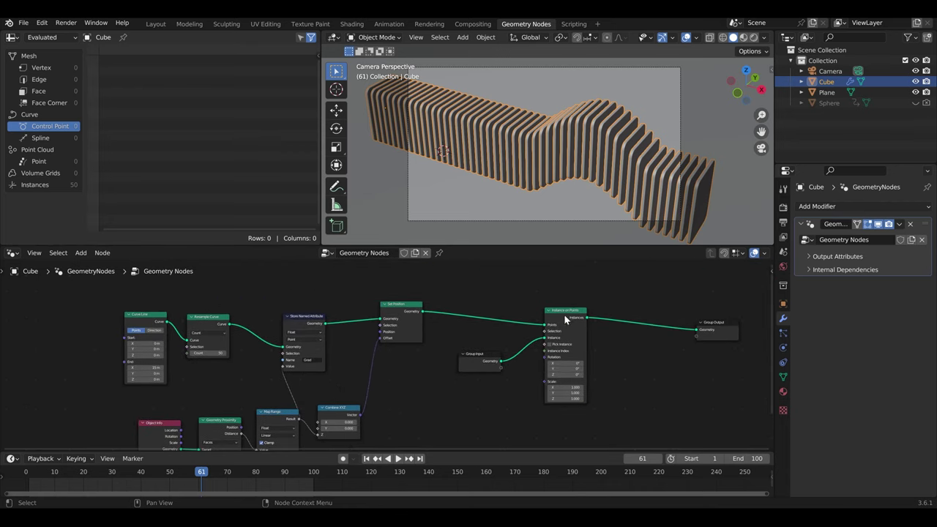
Detach Instance on Points, play and scrub to watch Grad values, then reinsert it before the output
left_click_drag(564, 314, 564, 344, "alt")
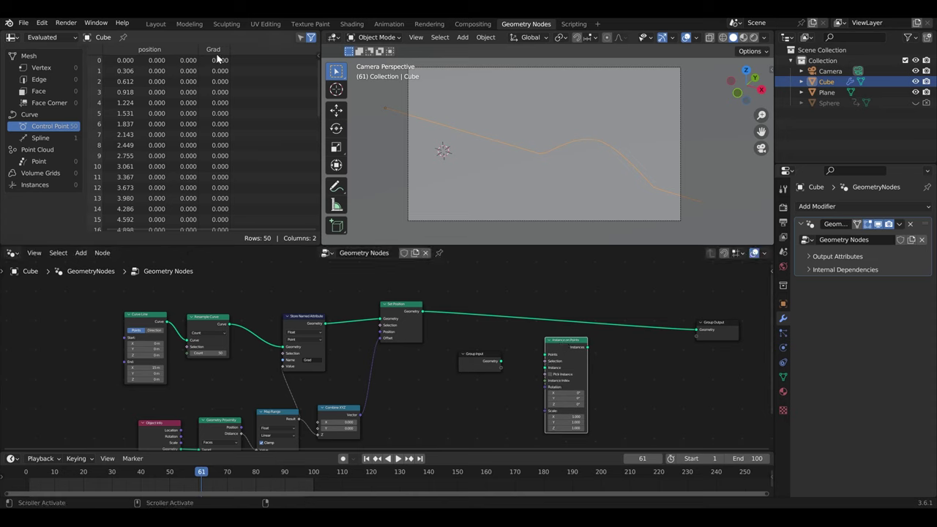
key("space")
left_click_drag(26, 480, 152, 480)
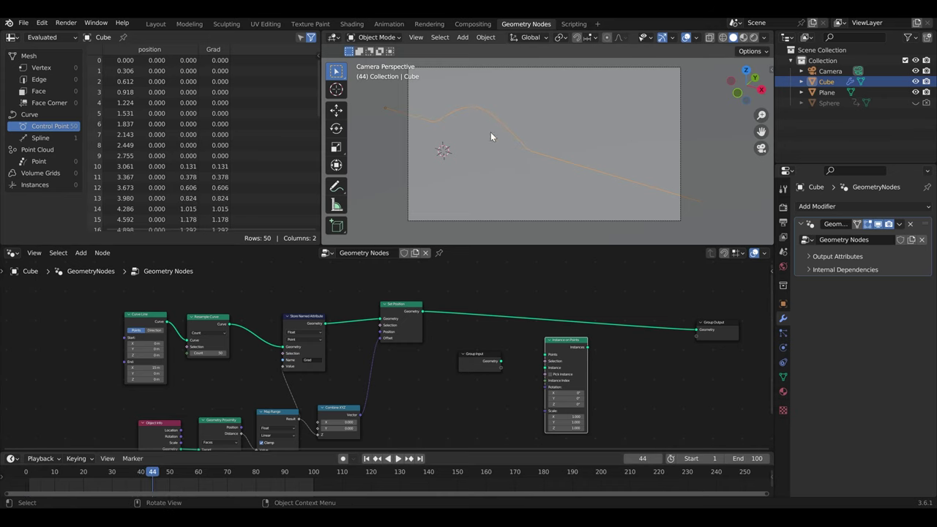
scroll(244, 183, "down", 3)
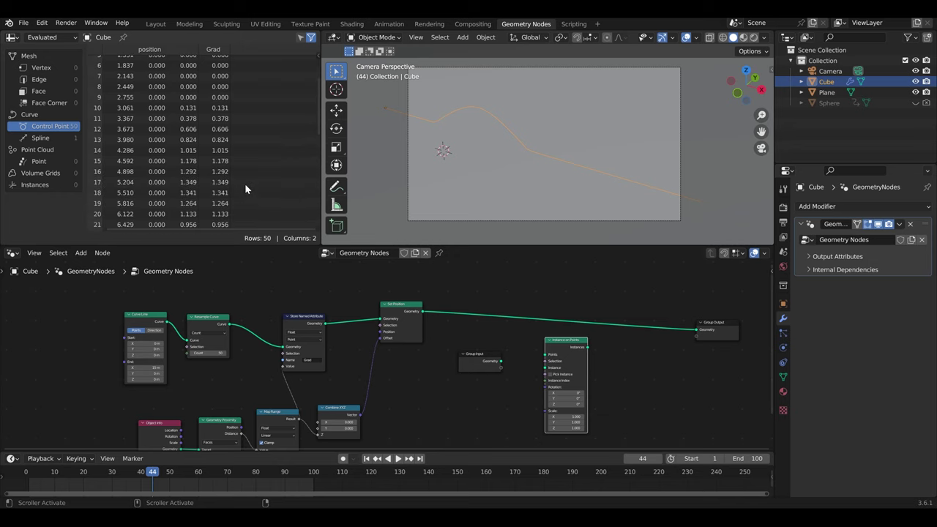
mouse_move(165, 478)
left_mouse_down()
mouse_move(193, 479)
mouse_move(49, 479)
left_mouse_up()
scroll(188, 147, "up", 3)
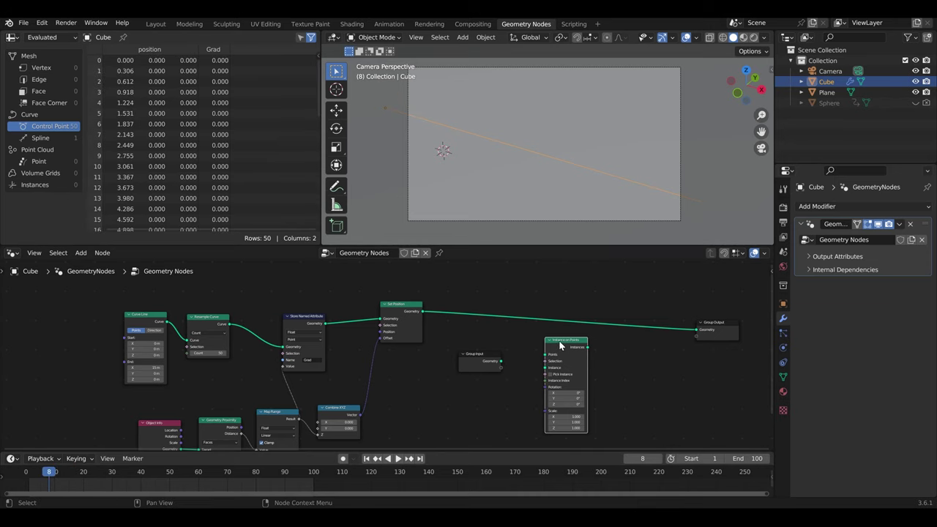
left_click_drag(560, 345, 572, 315)
Instance the Group Input geometry again and add a Named Attribute node reading Grad
left_click_drag(501, 362, 558, 337)
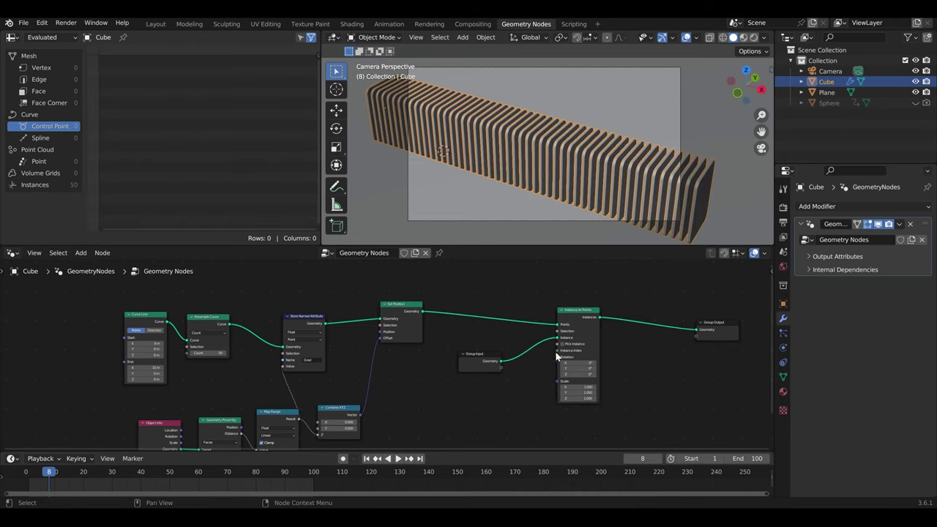
key("Home")
key("shift+a")
left_click(584, 294)
type("n")
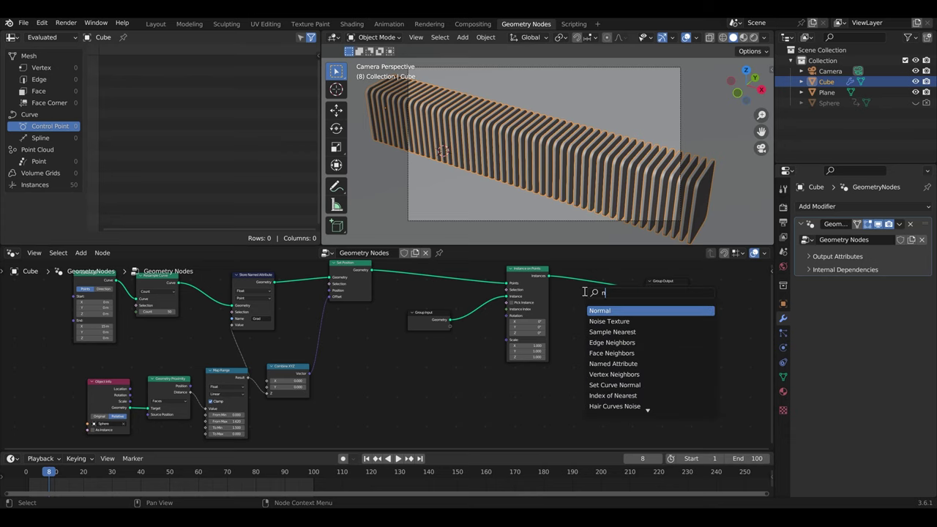
type("a")
left_click(617, 310)
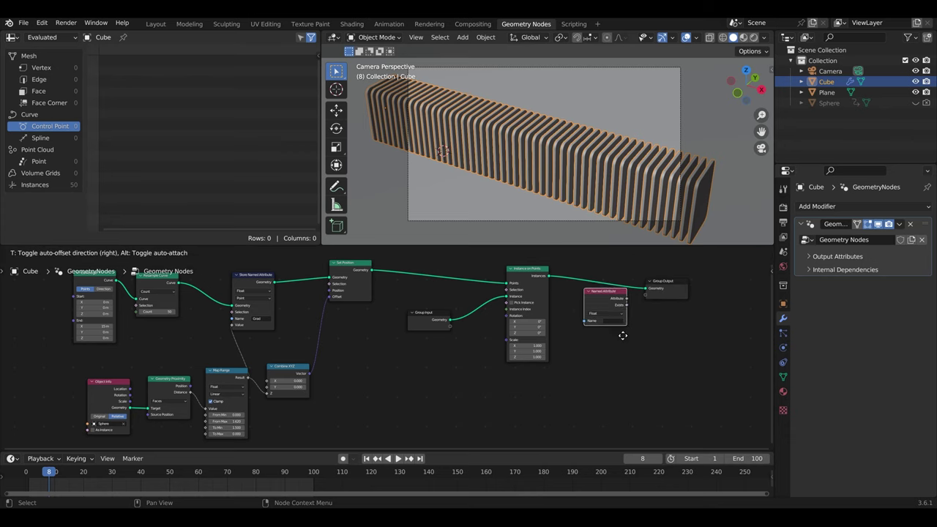
left_click(604, 363)
scroll(608, 387, "up", 3)
left_click(613, 394)
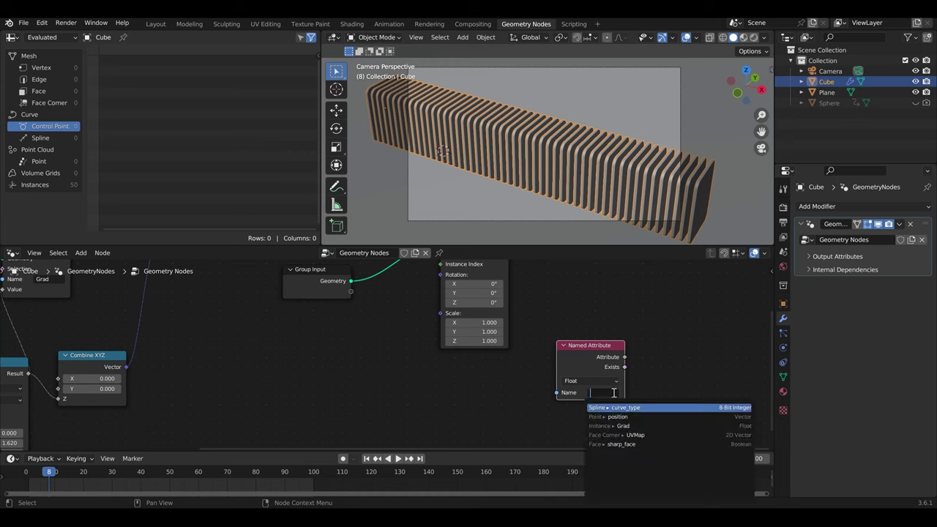
left_click(642, 426)
scroll(637, 406, "down", 3)
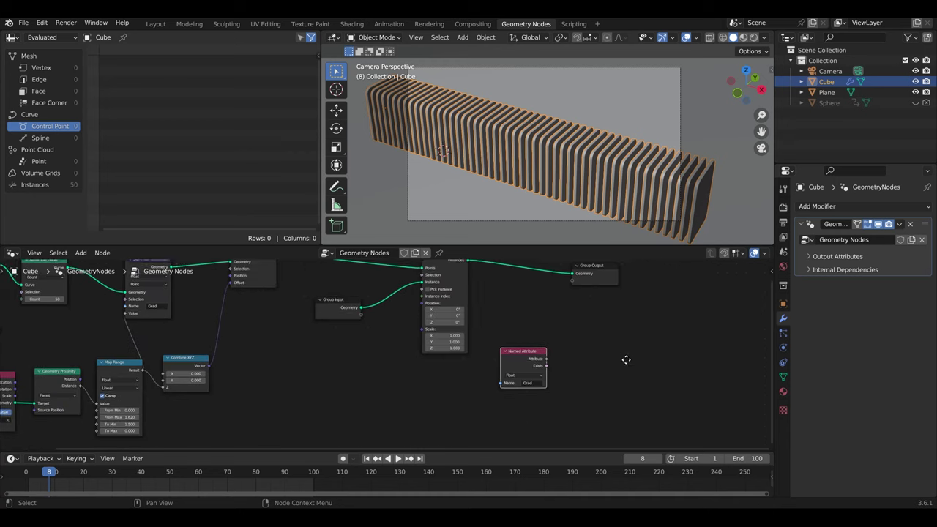
Preview Grad on the slats with a Viewer after Instance on Points, and add Realize Instances
left_click(408, 310, "ctrl+shift")
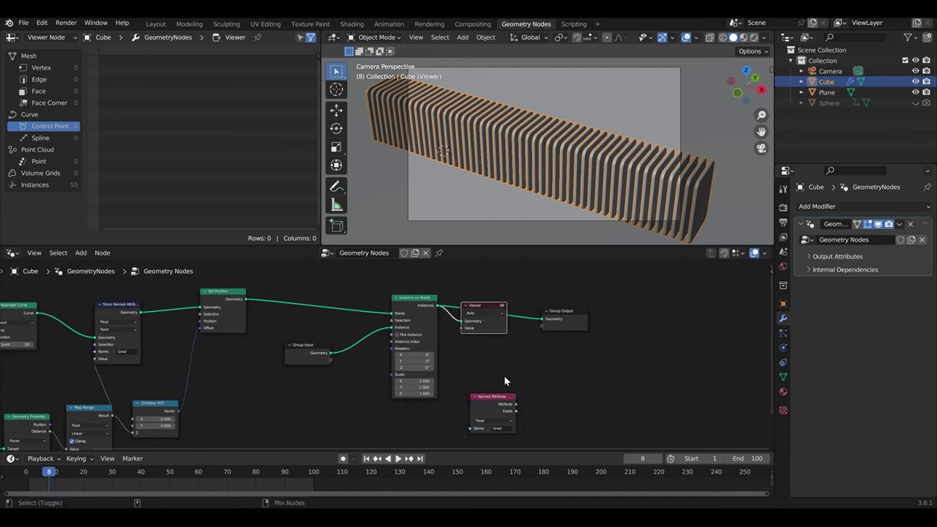
mouse_move(502, 407)
left_mouse_down()
mouse_move(431, 421)
mouse_move(461, 328)
mouse_move(539, 342)
left_mouse_up()
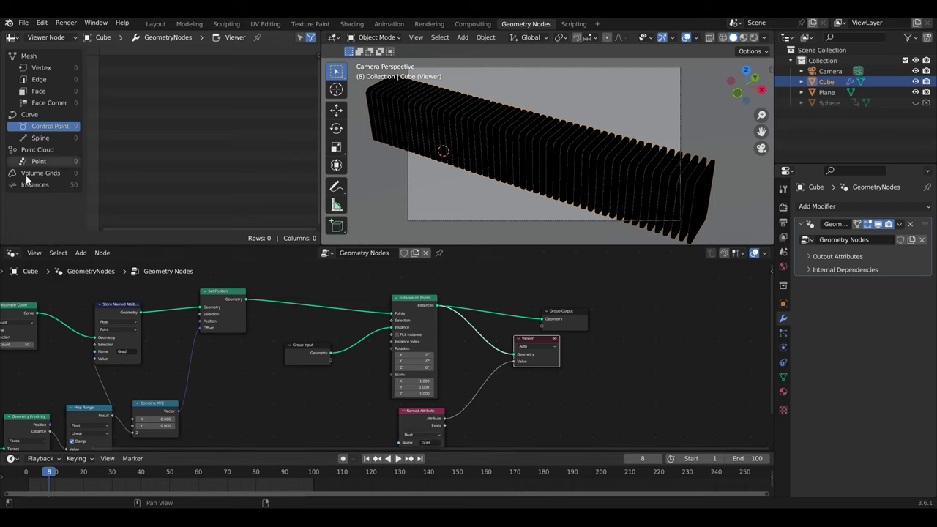
key("shift+a")
type("re")
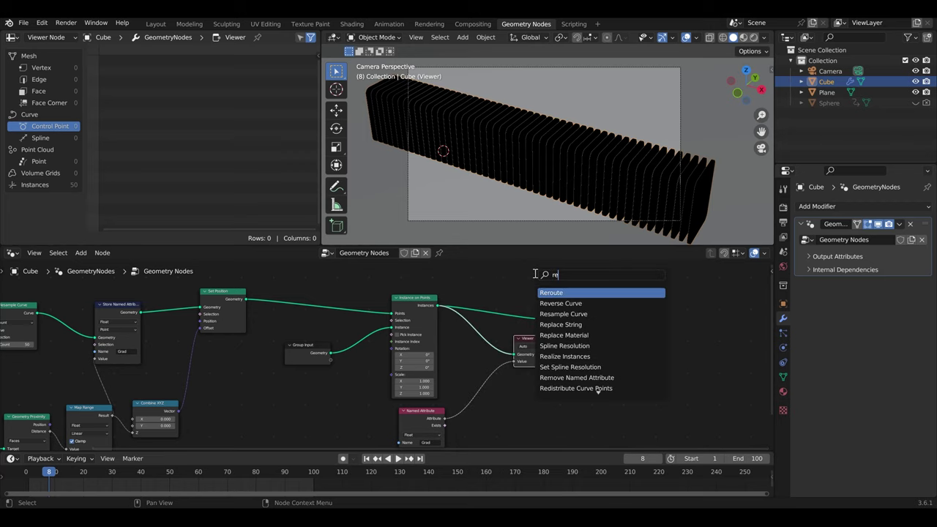
type("a")
key("Return")
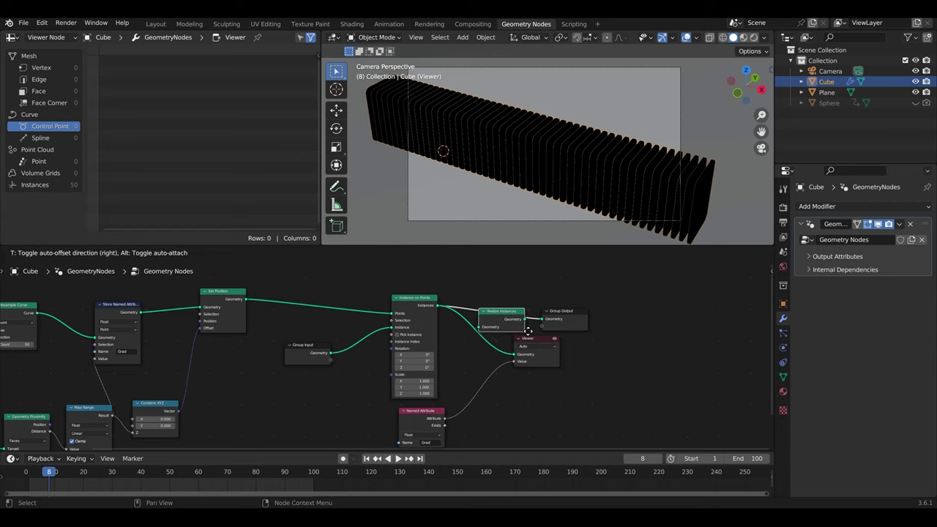
Insert Realize Instances before the Group Output and feed it to the Viewer
left_click(519, 326)
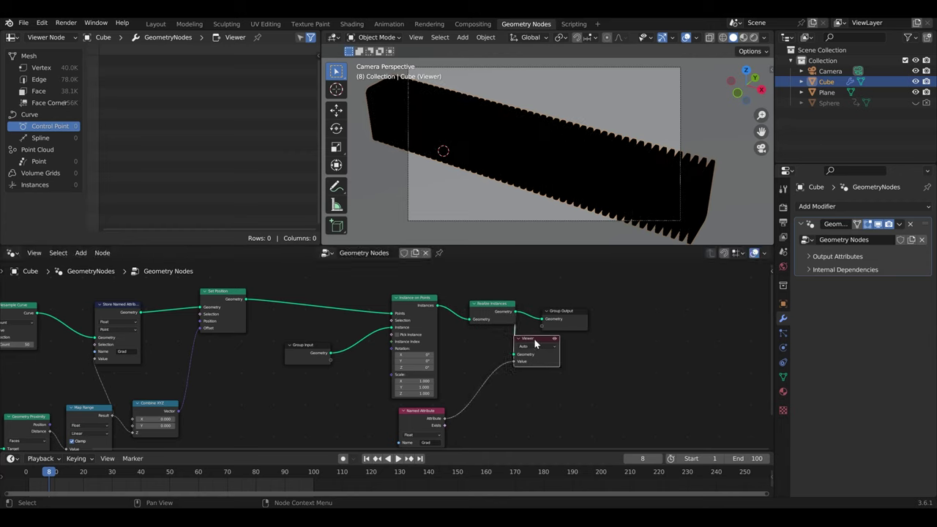
left_click_drag(528, 344, 592, 361)
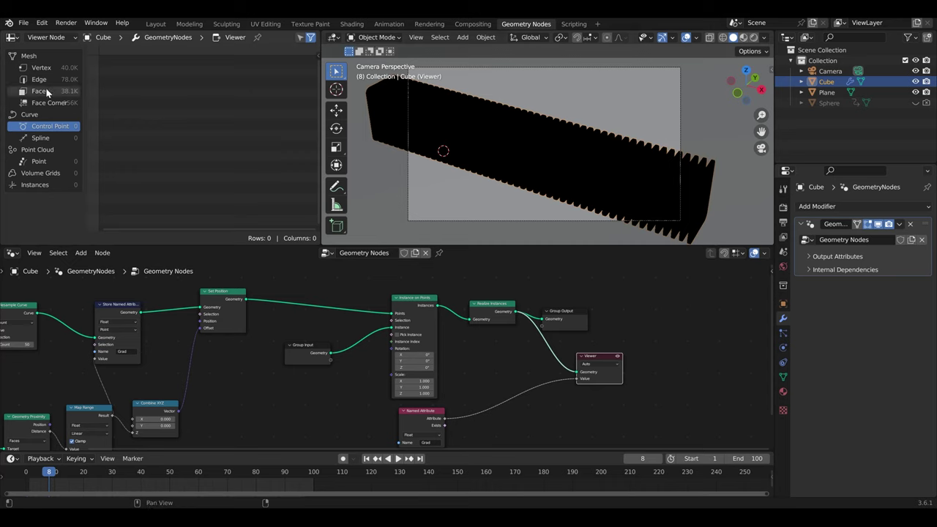
left_click(492, 308)
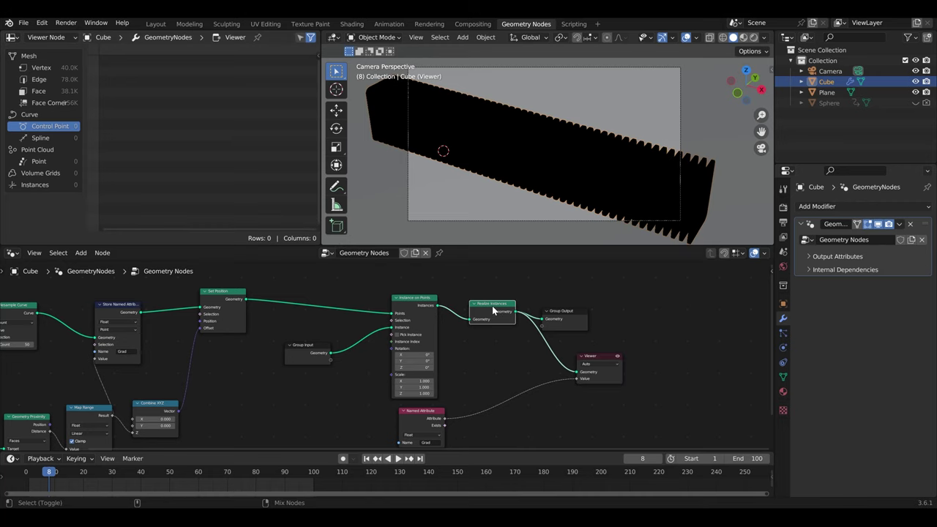
scroll(501, 320, "up", 1)
scroll(530, 375, "up", 1)
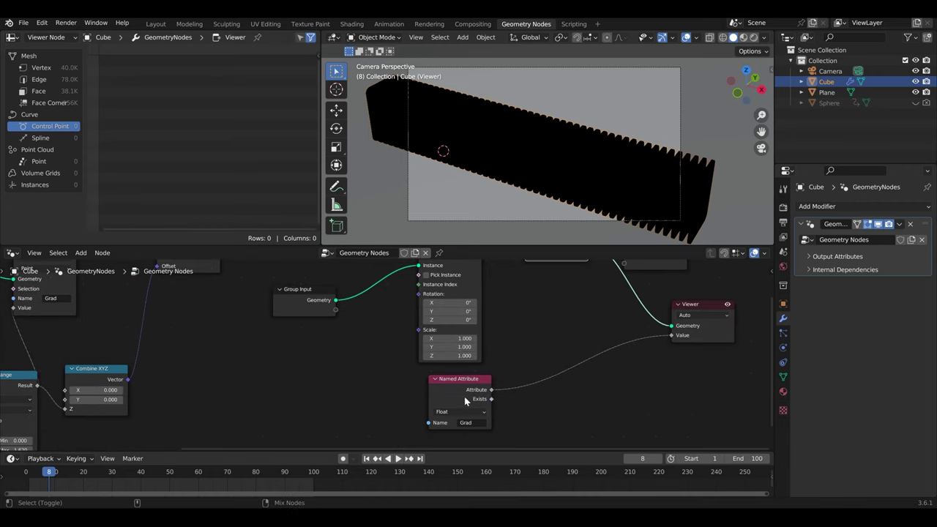
Play the animation and stop at frame 52 to see the white Grad band
key("space")
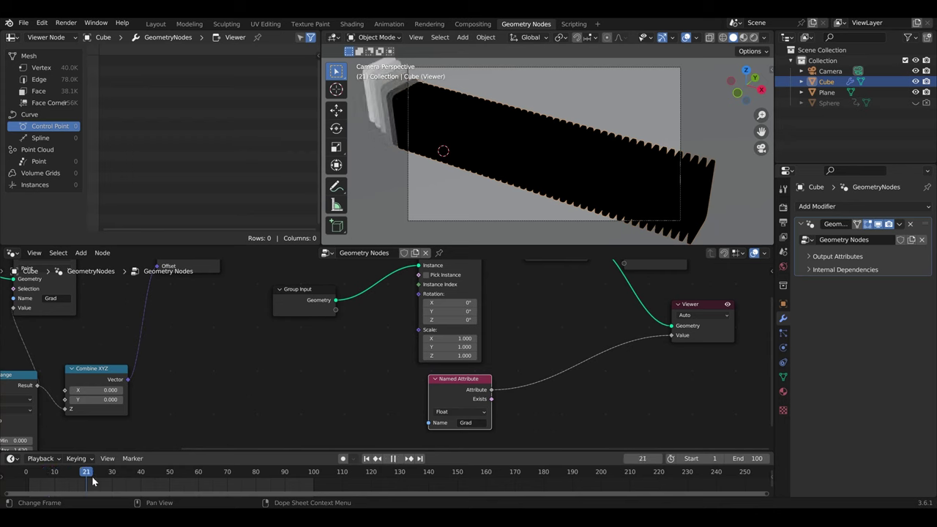
key("space")
scroll(242, 366, "down", 2)
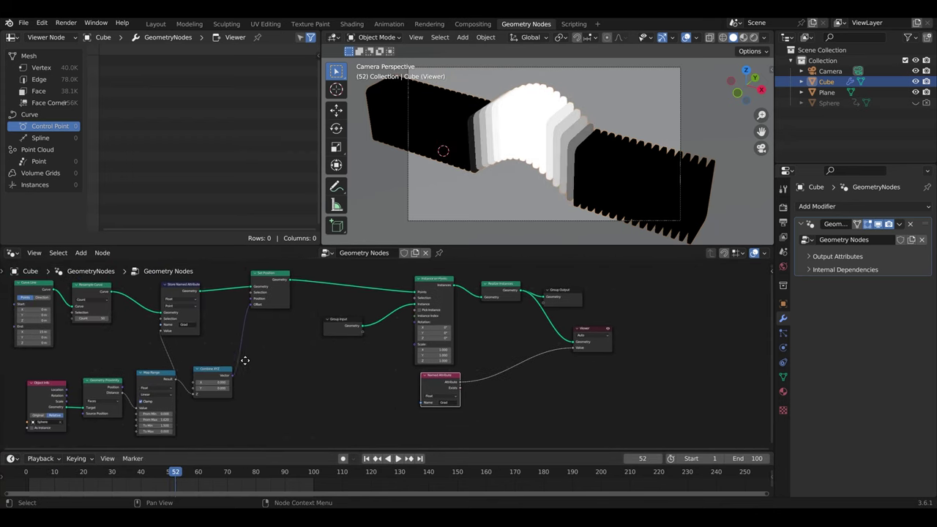
middle_click_drag(245, 360, 287, 381)
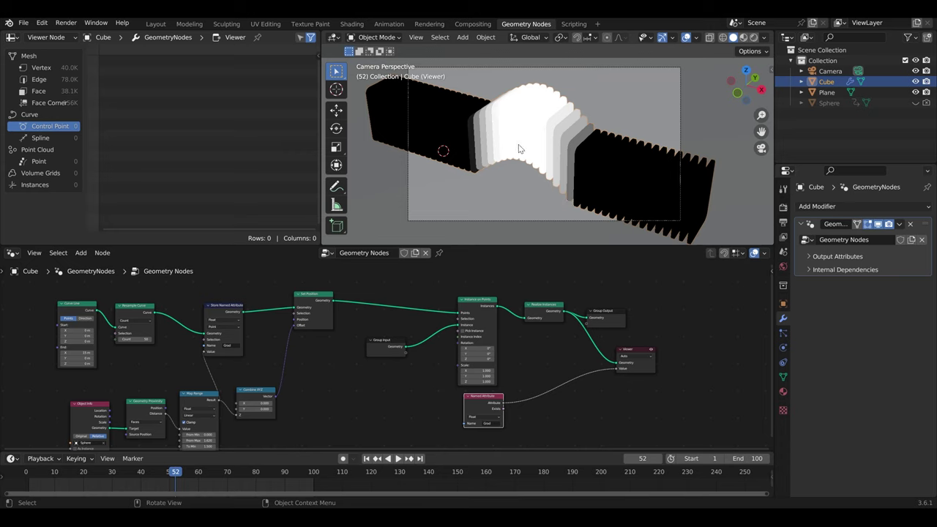
left_click(608, 314)
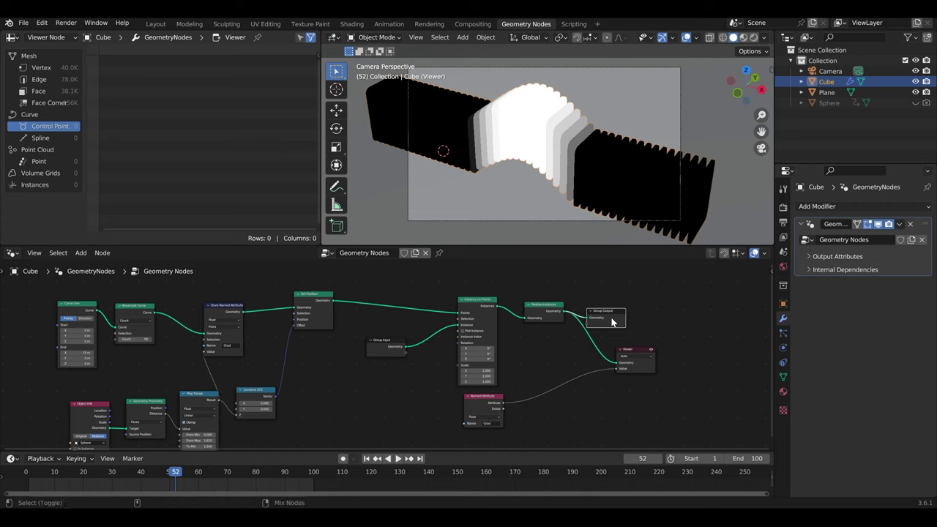
Delete the Viewer and add a colour Mix node with A white and B black
left_click(647, 361)
key("x")
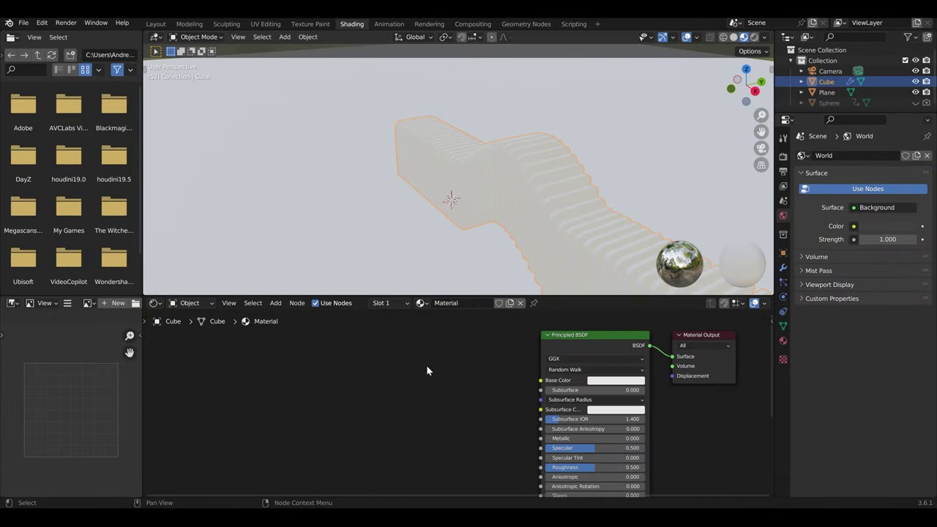
key("shift+a")
type("mix")
key("Return")
left_click(454, 377)
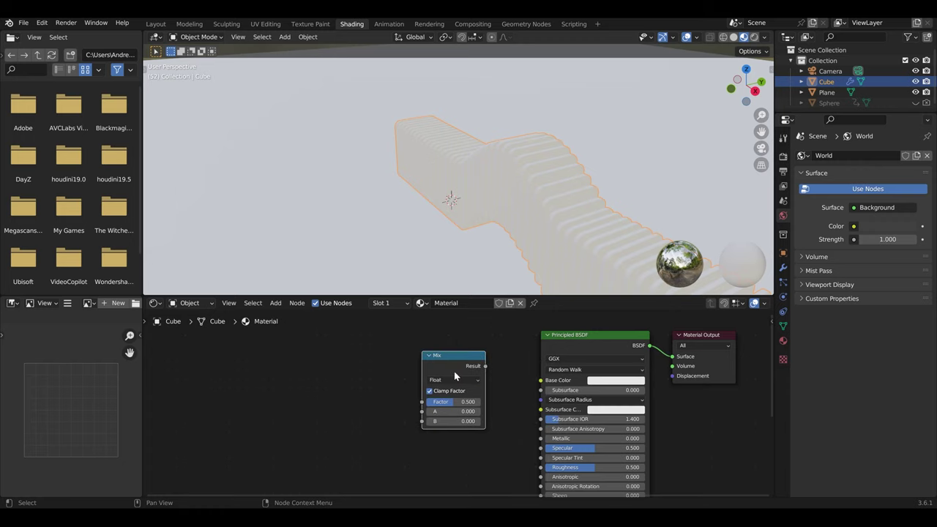
left_click(449, 380)
left_click(456, 409)
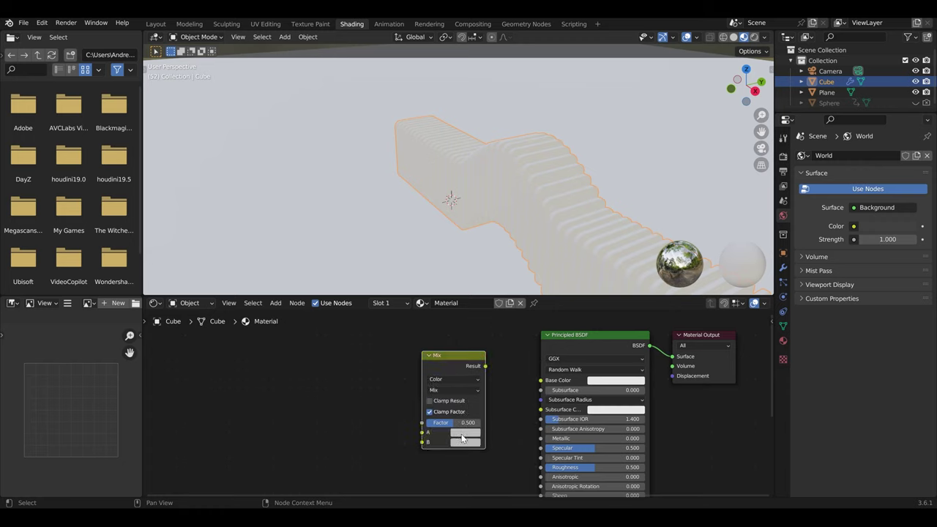
left_click(463, 433)
left_click_drag(527, 319, 527, 309)
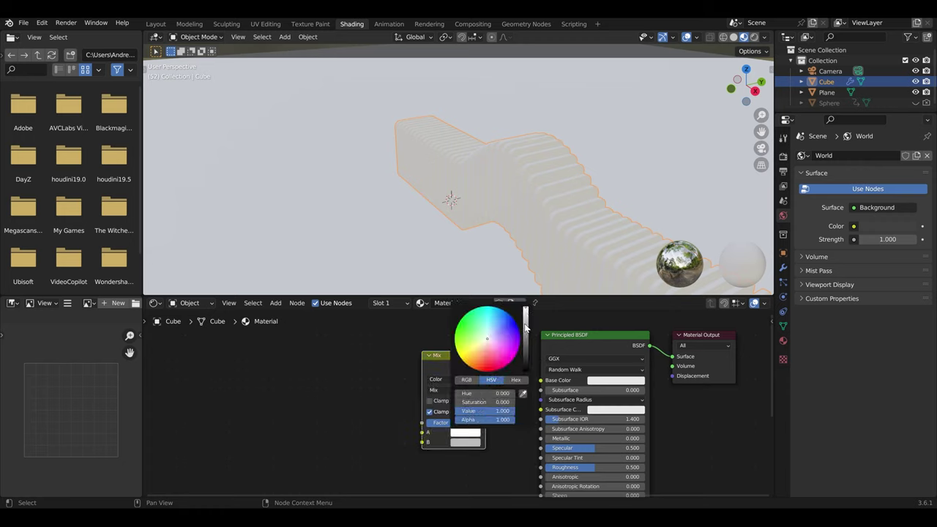
left_click(462, 442)
mouse_move(527, 349)
left_mouse_down()
mouse_move(524, 381)
mouse_move(541, 380)
left_mouse_up()
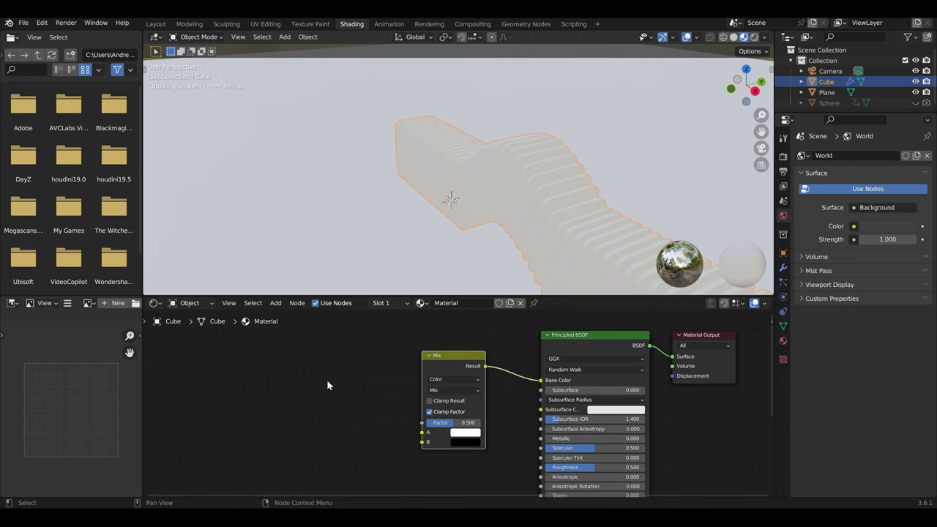
Add an Attribute node named Grad and connect its Fac to the Mix Factor
key("shift+a")
type("attr")
key("Return")
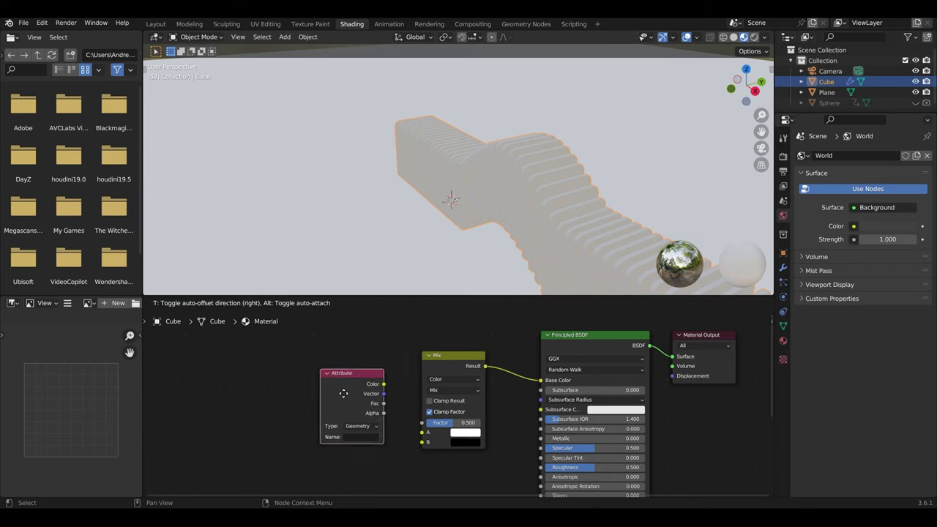
left_click(315, 433)
left_click(315, 431)
type("Grad")
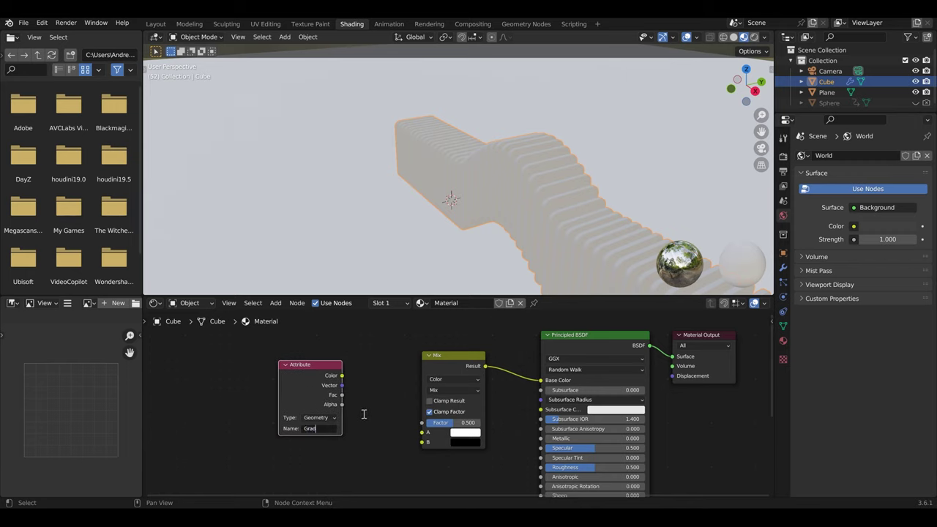
left_click_drag(342, 394, 423, 424)
mouse_move(466, 225)
middle_mouse_down()
mouse_move(552, 225)
mouse_move(436, 234)
mouse_move(560, 223)
middle_mouse_up()
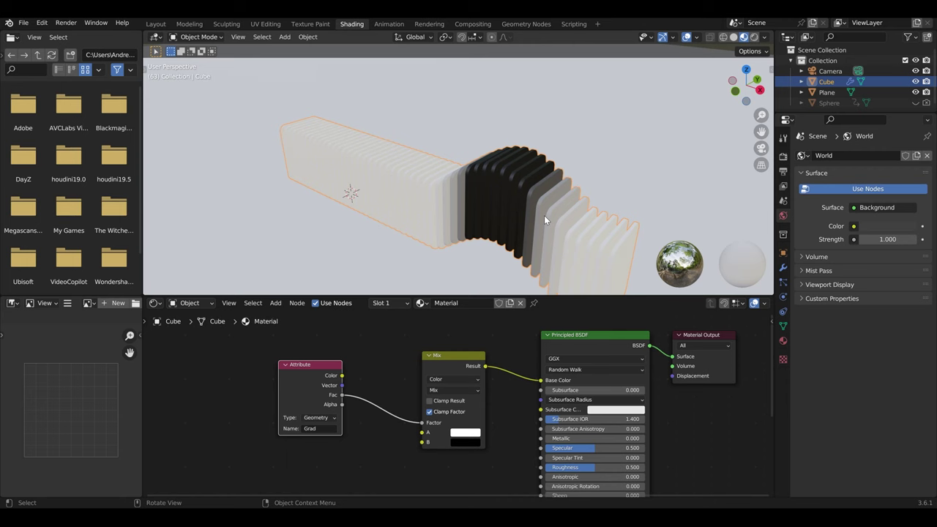
In the Geometry Nodes workspace, move Set Position and Group Input apart
left_click(540, 27)
scroll(553, 366, "up", 2)
scroll(571, 374, "up", 2)
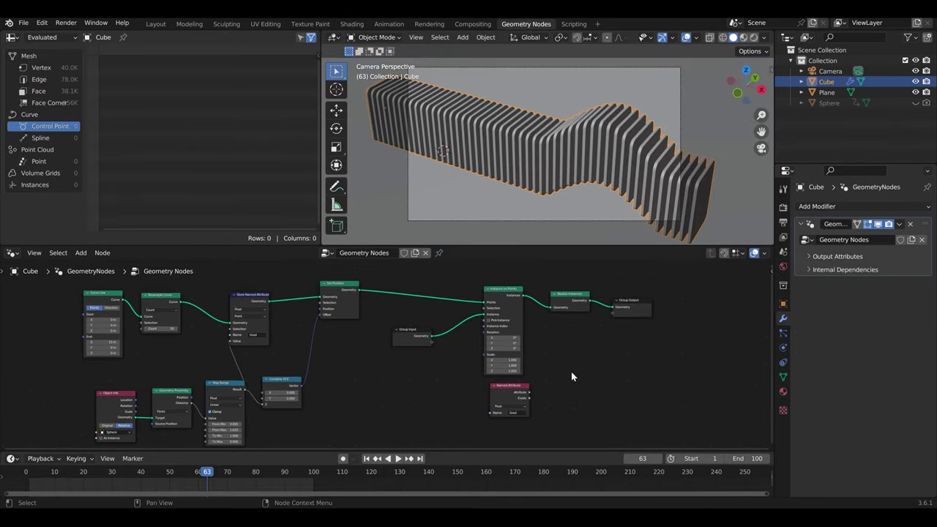
scroll(572, 375, "down", 1)
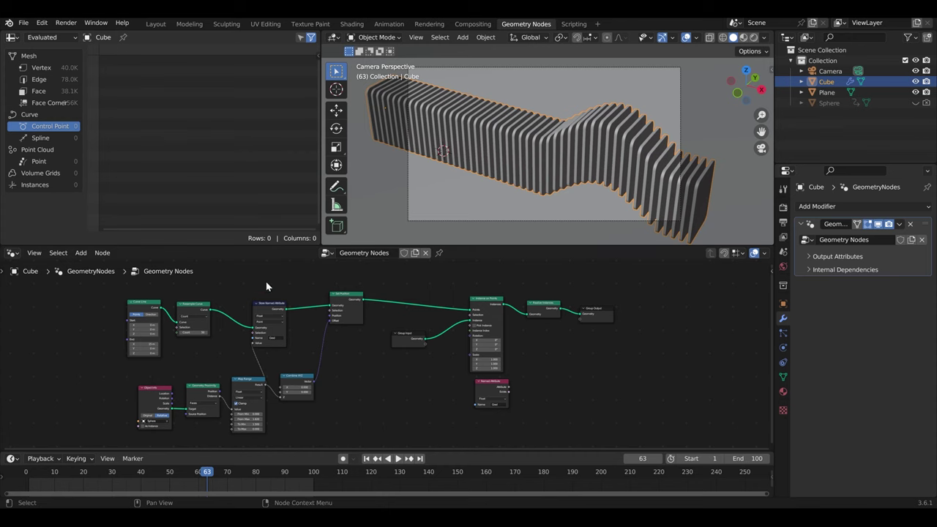
scroll(364, 332, "up", 1)
scroll(364, 332, "up", 1)
left_click_drag(317, 299, 449, 304)
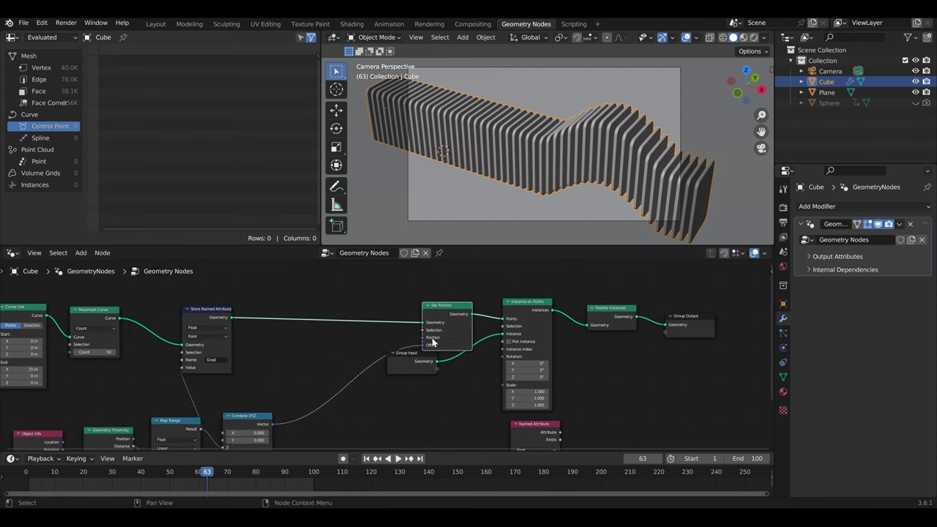
left_click_drag(414, 362, 449, 366)
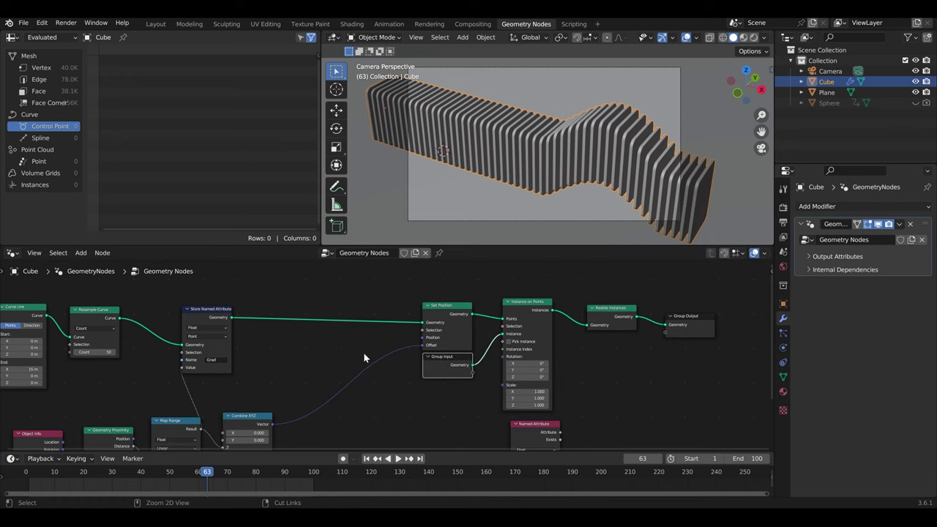
Cut Set Position's Offset link and wire the Grad Named Attribute straight into Offset
right_click_drag(363, 358, 374, 387, "ctrl")
middle_click_drag(375, 386, 384, 358)
left_click_drag(268, 394, 313, 418)
left_click_drag(540, 402, 355, 332)
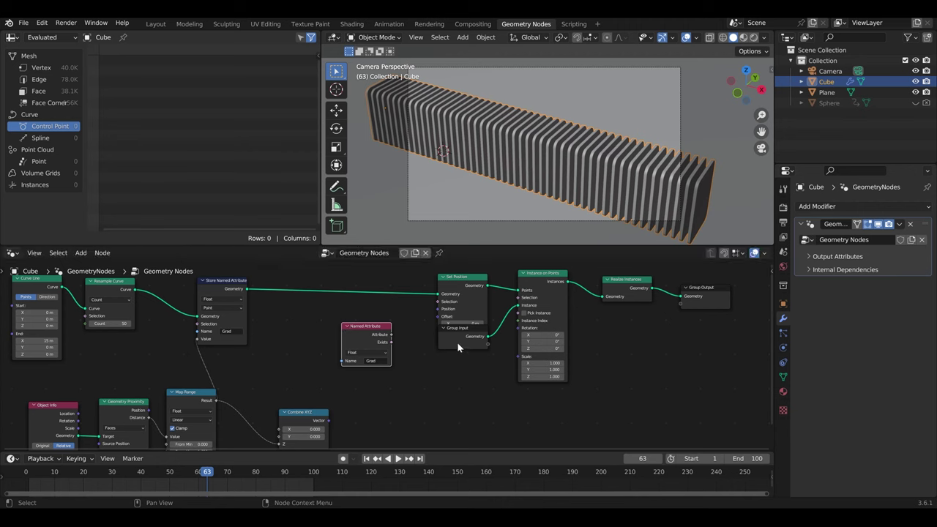
left_click_drag(457, 342, 456, 375)
scroll(390, 338, "up", 2)
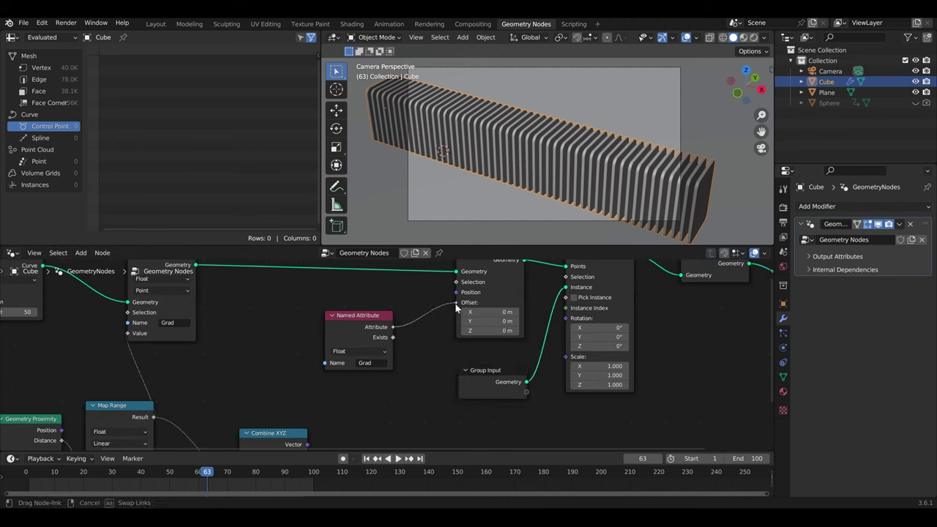
left_click_drag(393, 327, 456, 303)
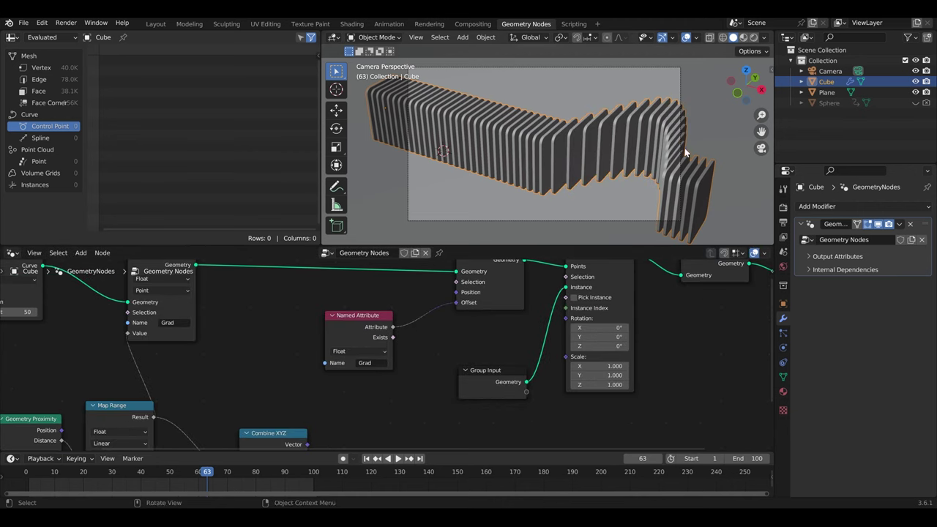
mouse_move(686, 153)
middle_mouse_down()
mouse_move(645, 146)
mouse_move(616, 155)
middle_mouse_up()
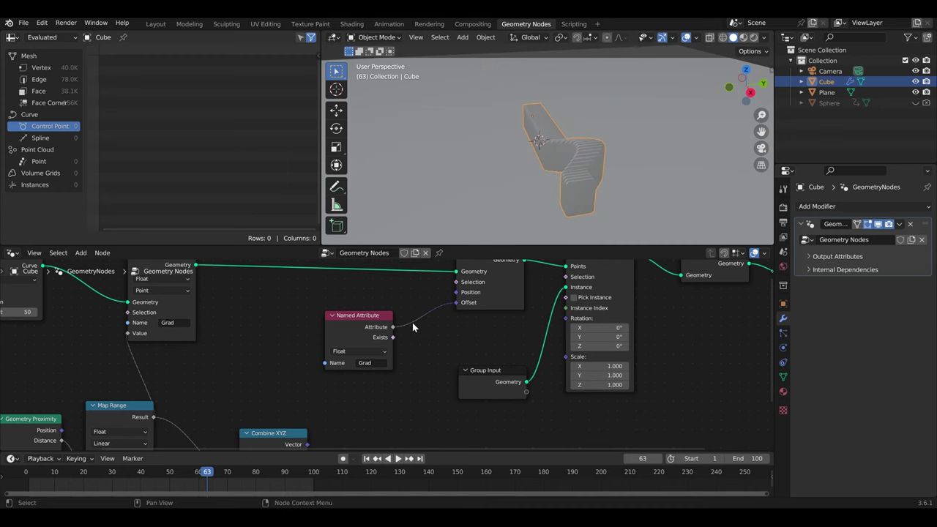
Replace the Map Range→Combine XYZ link with Grad into Z, and the vector into Set Position Offset
middle_click_drag(412, 324, 446, 295)
right_click_drag(262, 378, 245, 426, "ctrl")
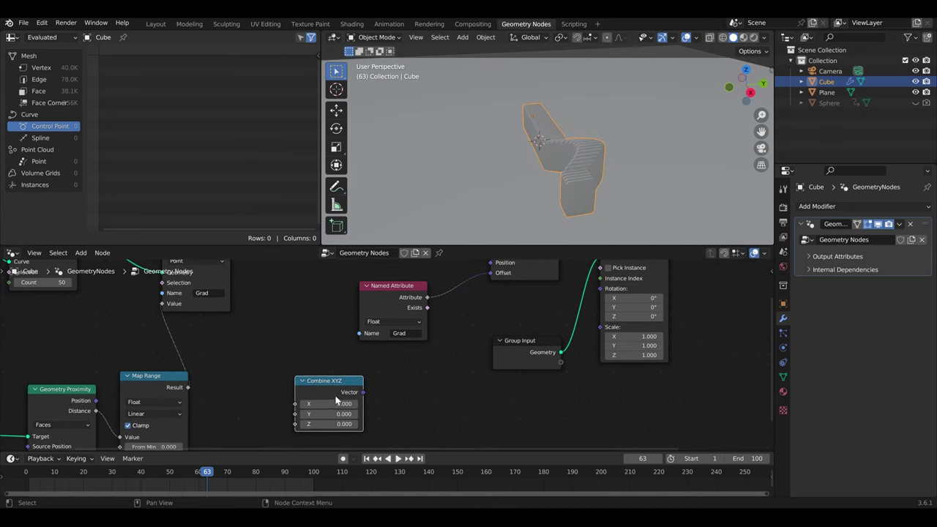
left_click_drag(329, 381, 351, 372)
mouse_move(396, 286)
left_mouse_down()
mouse_move(346, 280)
mouse_move(317, 414)
left_mouse_up()
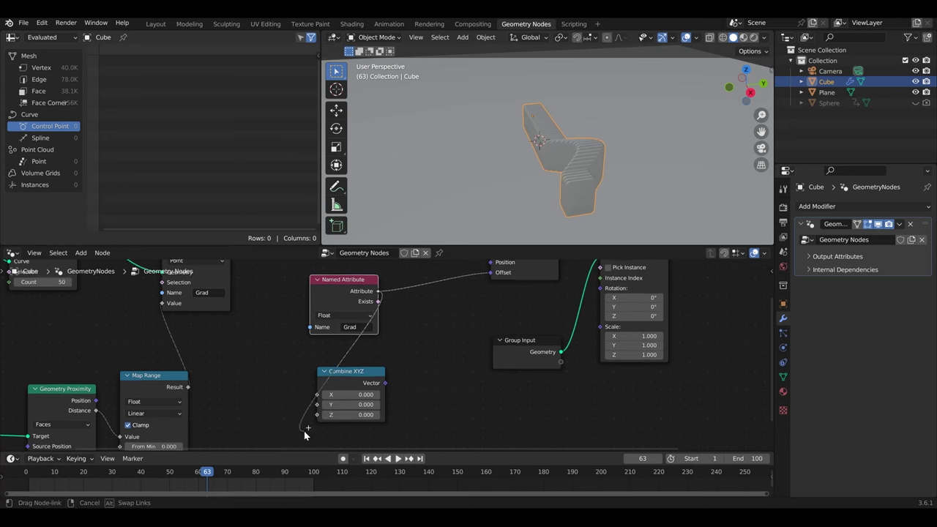
mouse_move(385, 383)
left_mouse_down()
mouse_move(492, 272)
mouse_move(490, 333)
left_mouse_up()
left_click_drag(352, 432, 443, 340)
left_click_drag(350, 350, 371, 351)
Store the Map Range result as the Grad value and view the bench through the camera
middle_click_drag(505, 175, 557, 176)
scroll(292, 359, "down", 2)
left_click_drag(327, 356, 327, 359)
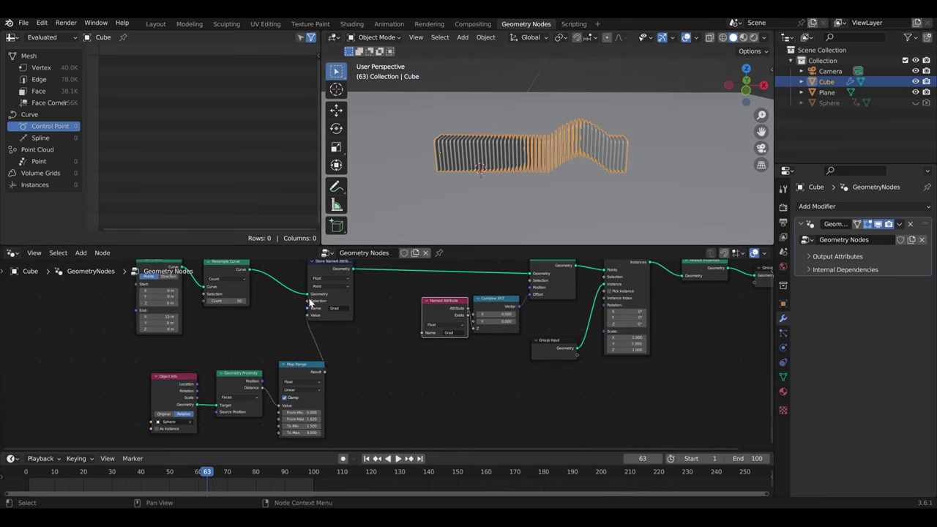
middle_click_drag(338, 302, 314, 312)
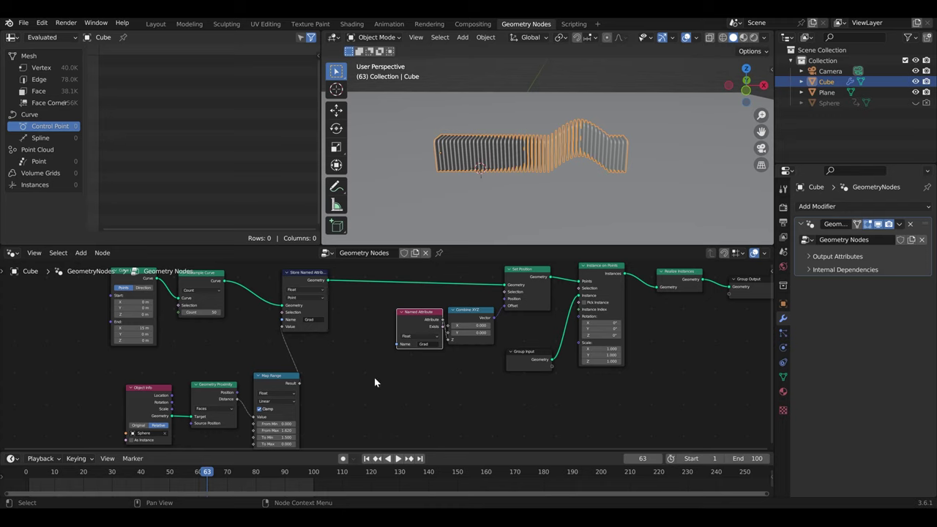
middle_click_drag(587, 195, 602, 182)
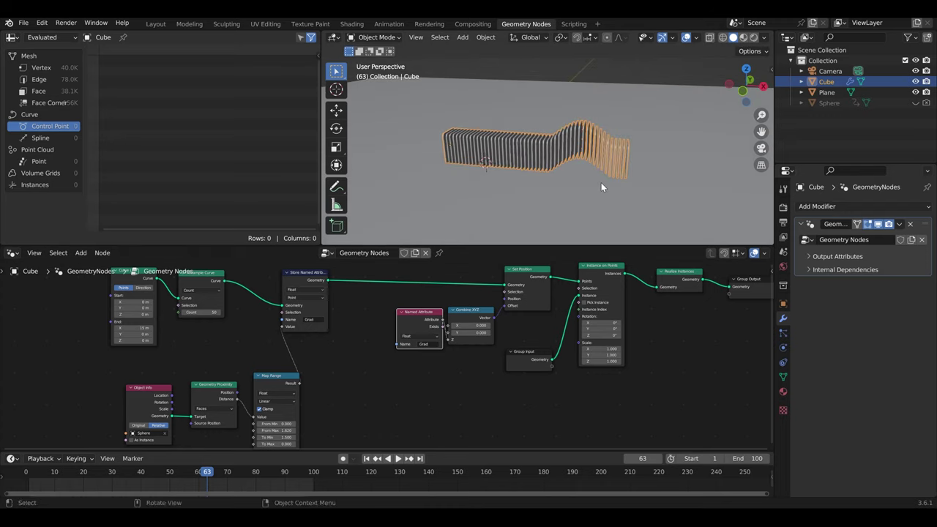
key("KP_0")
Scrub to an earlier frame and change Map Range From Max to 1.620
mouse_move(203, 475)
left_mouse_down()
mouse_move(142, 476)
mouse_move(210, 475)
mouse_move(159, 478)
mouse_move(187, 474)
left_mouse_up()
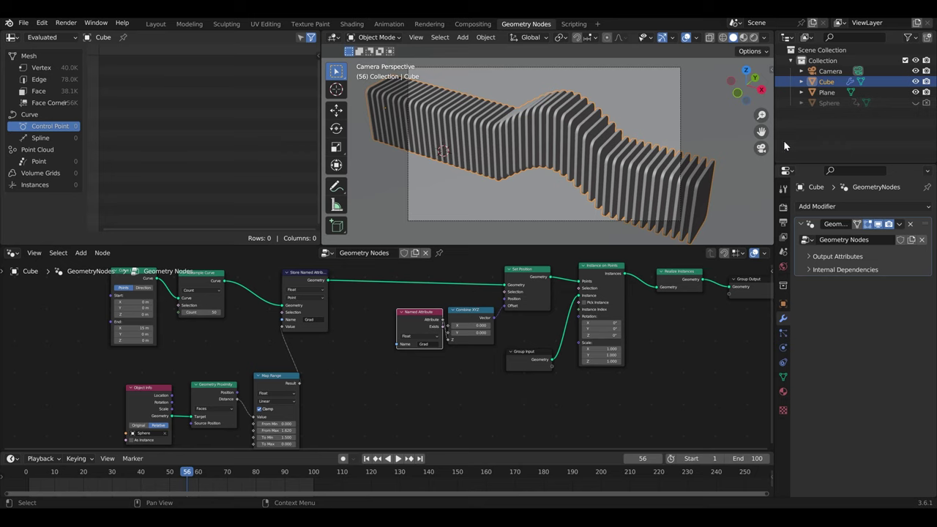
scroll(418, 387, "up", 4)
left_click_drag(359, 361, 388, 361)
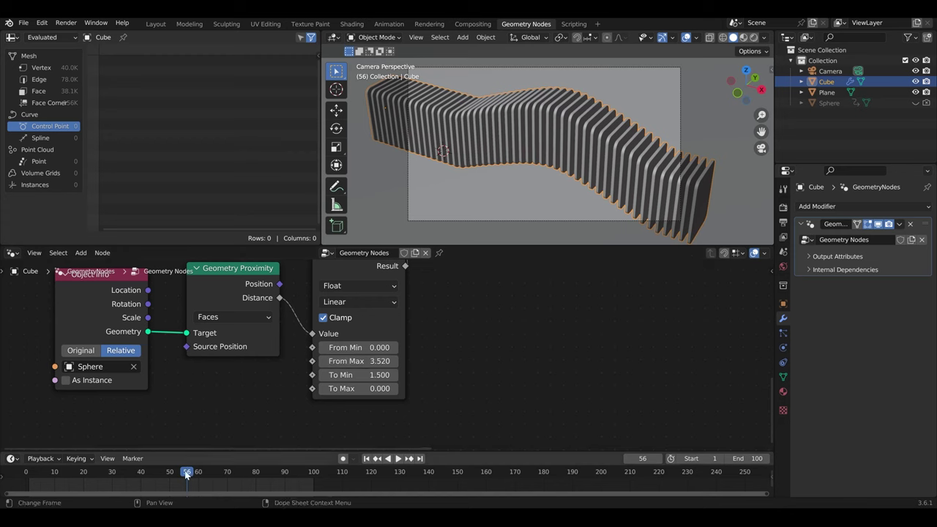
Play the sphere-driven wave, stop at frame 56, and bring the upper nodes back into view
left_click(158, 474)
key("space")
key("space")
scroll(514, 365, "down", 2)
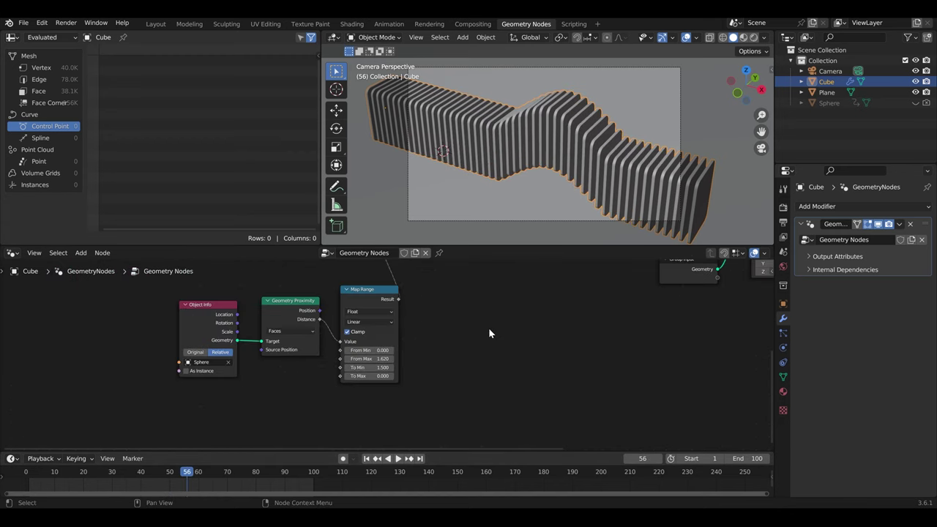
scroll(488, 327, "down", 2)
scroll(488, 327, "down", 1)
middle_click_drag(479, 316, 467, 386)
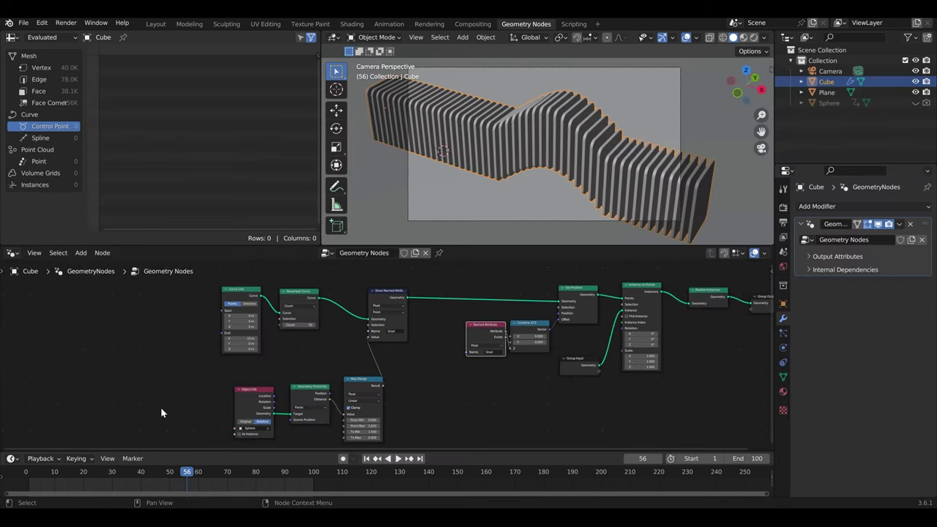
Add a Simulation Zone above the node graph
middle_click_drag(333, 348, 295, 416)
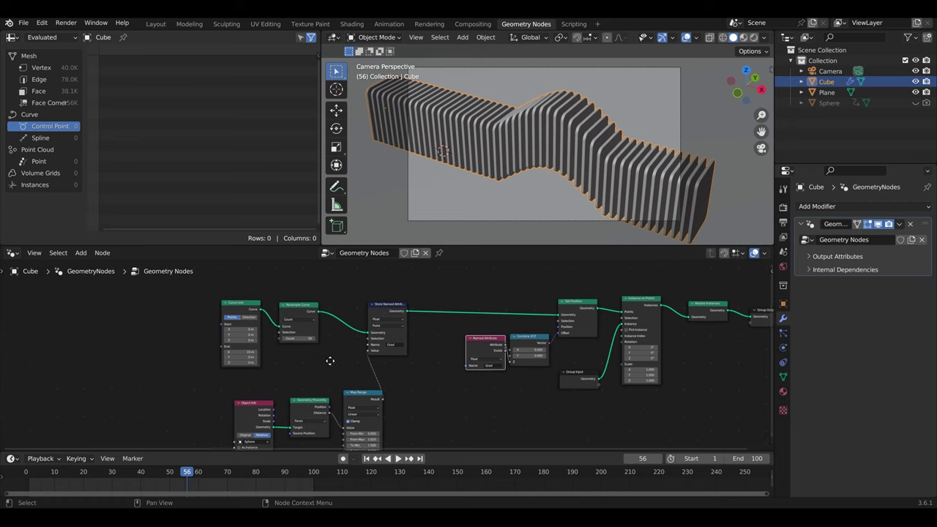
key("shift+a")
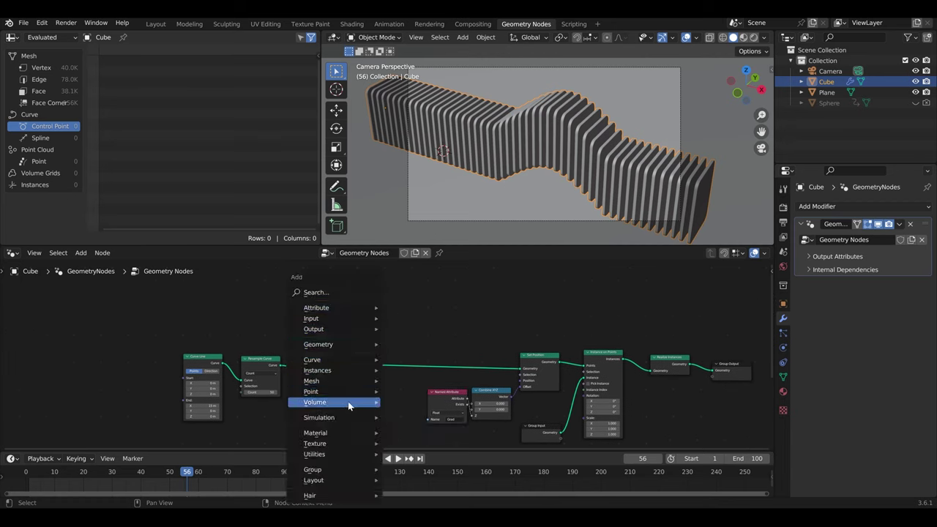
left_click(421, 417)
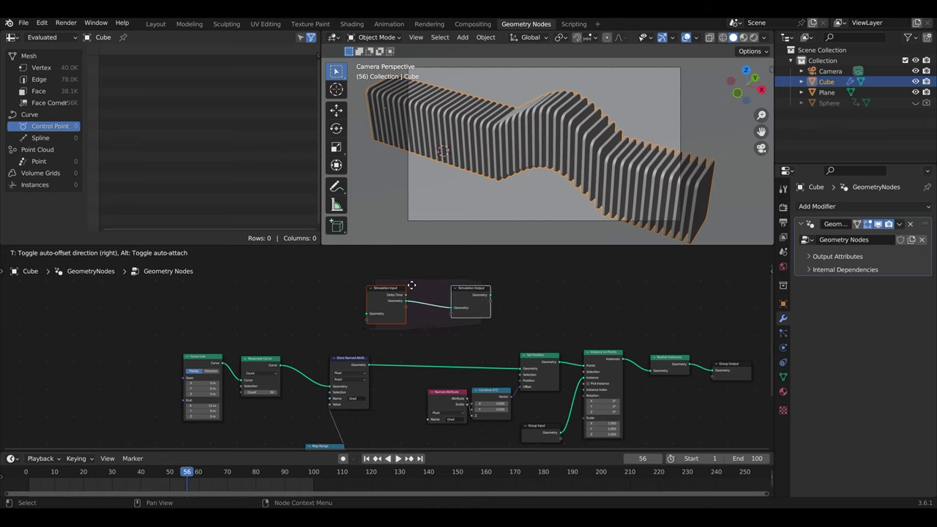
left_click(442, 287)
scroll(412, 328, "up", 2)
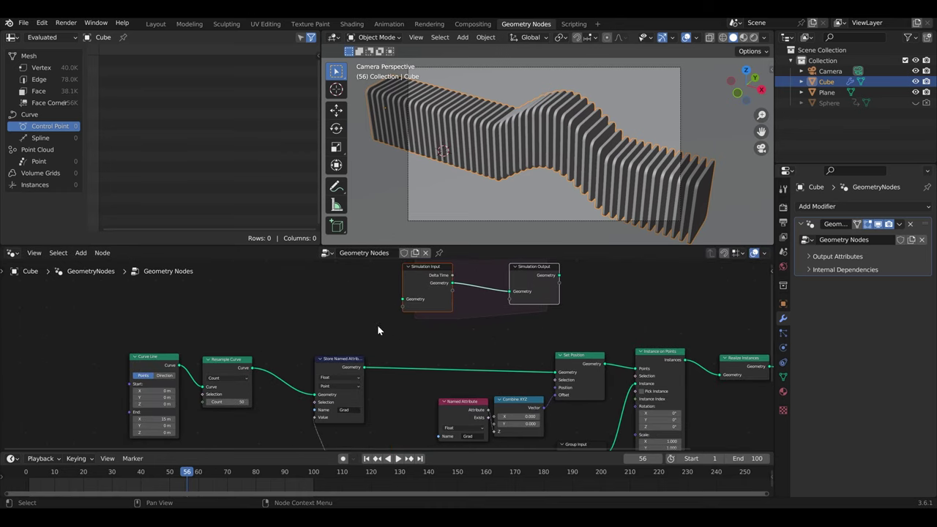
mouse_move(347, 309)
middle_mouse_down()
mouse_move(459, 352)
mouse_move(530, 396)
middle_mouse_up()
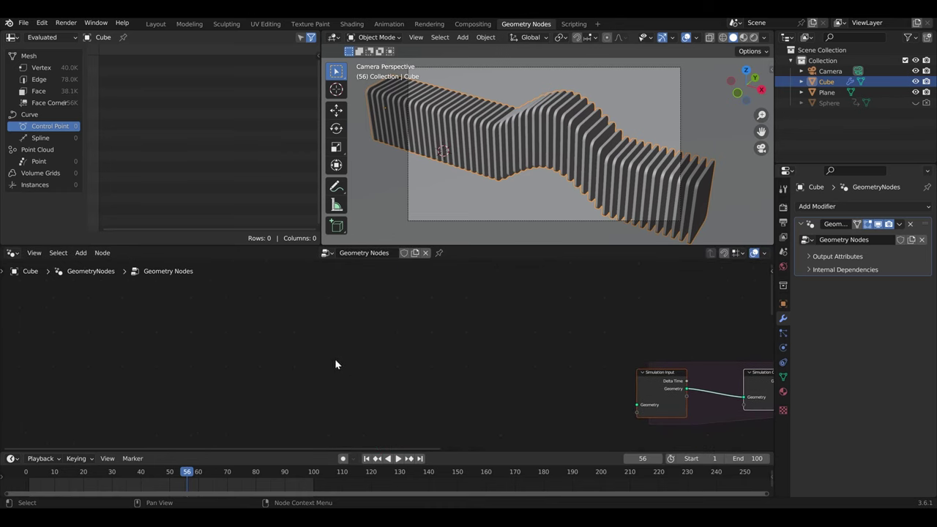
Annotate the node canvas with an A, a line leading to B, and a tick mark
key("t")
left_click(14, 293)
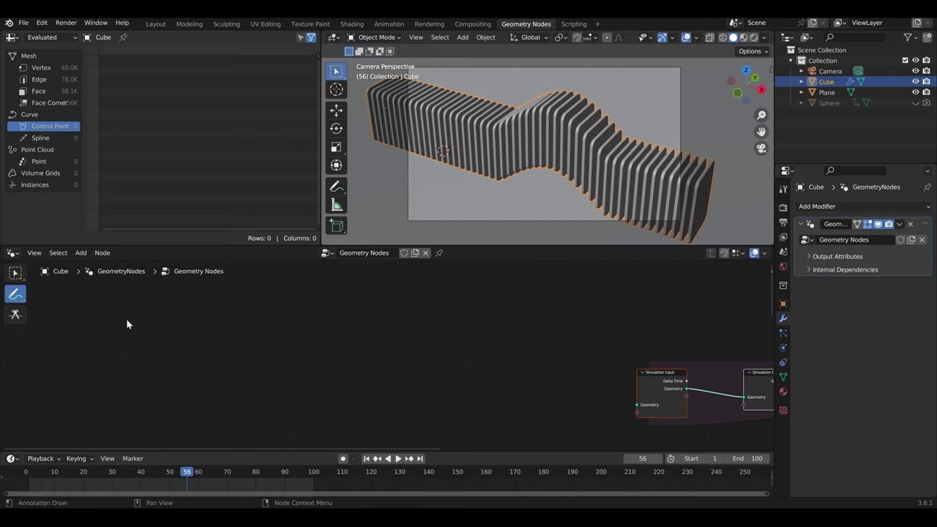
mouse_move(92, 382)
left_mouse_down()
mouse_move(134, 364)
mouse_move(362, 358)
left_mouse_up()
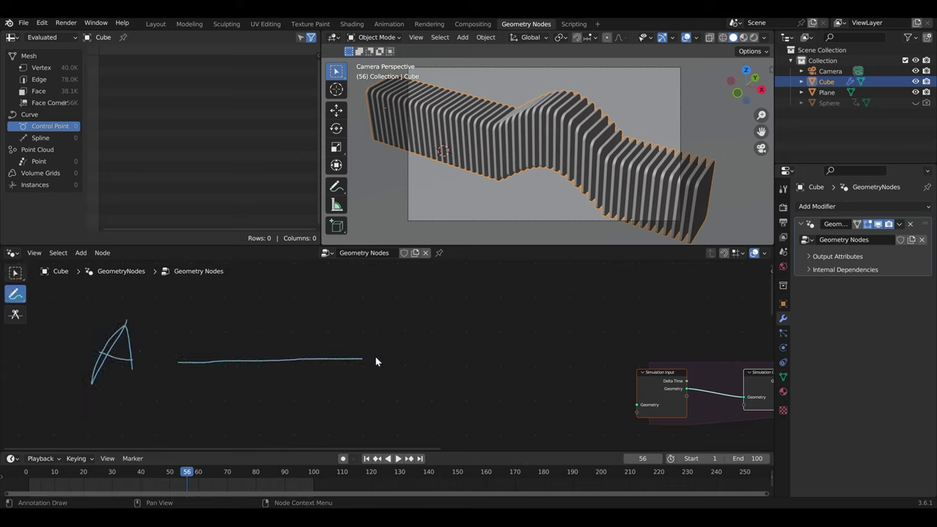
left_click_drag(441, 313, 469, 335)
left_click_drag(271, 375, 272, 344)
scroll(311, 370, "down", 2)
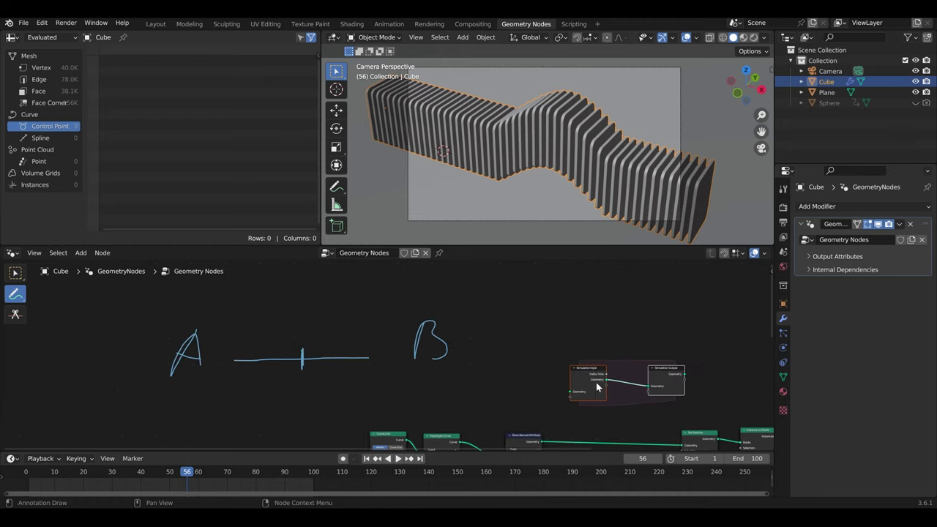
middle_click_drag(336, 326, 238, 392)
Extend the annotation sketch with another A, marker strokes, a line to a final B, and a tick
mouse_move(165, 370)
left_mouse_down()
mouse_move(189, 302)
mouse_move(199, 359)
mouse_move(196, 348)
mouse_move(310, 319)
mouse_move(317, 377)
left_mouse_up()
left_click_drag(608, 283, 615, 369)
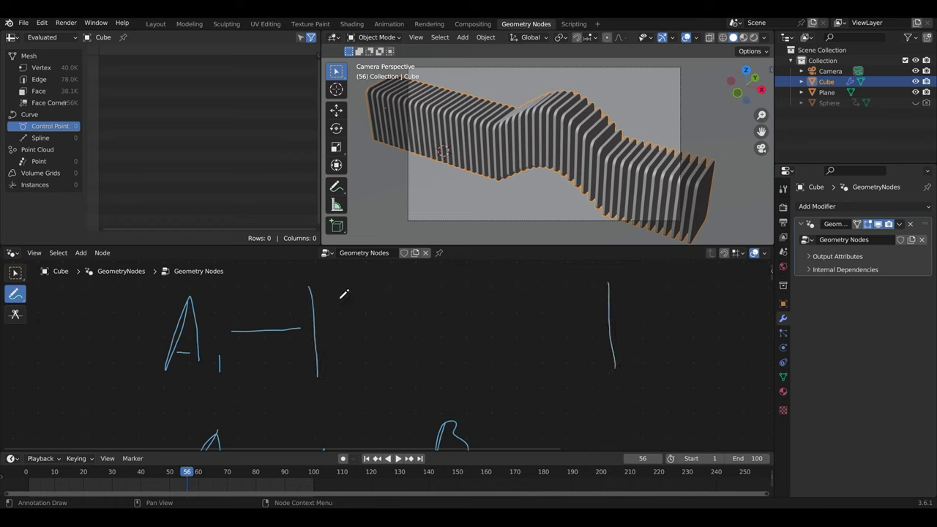
mouse_move(330, 355)
left_mouse_down()
mouse_move(342, 338)
mouse_move(371, 352)
left_mouse_up()
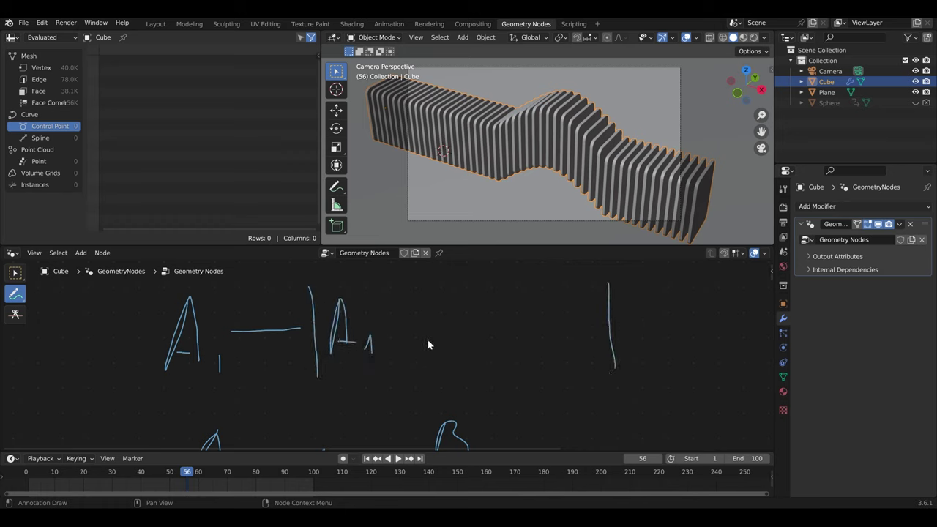
mouse_move(422, 334)
left_mouse_down()
mouse_move(523, 319)
mouse_move(576, 350)
left_mouse_up()
left_click_drag(633, 328, 663, 325)
middle_click_drag(708, 340, 628, 358)
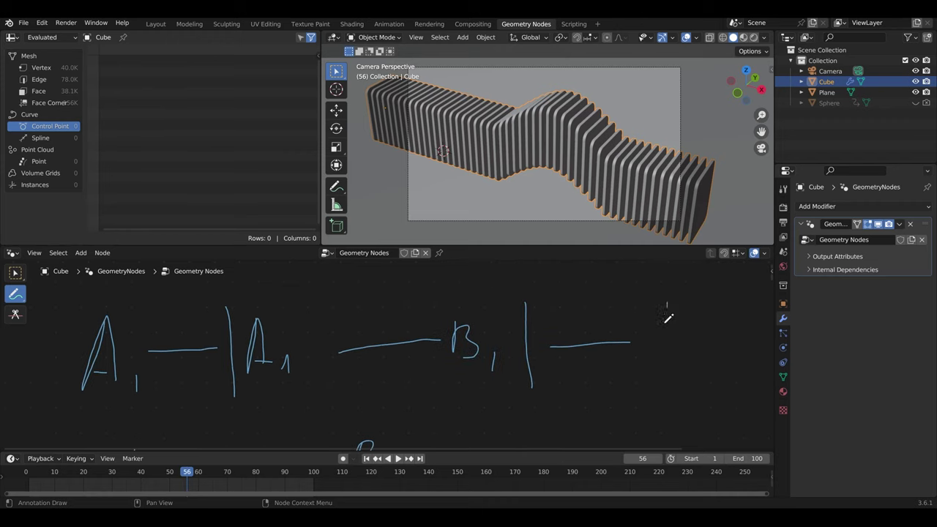
mouse_move(665, 320)
left_mouse_down()
mouse_move(658, 363)
mouse_move(674, 362)
left_mouse_up()
left_click_drag(287, 363, 285, 380)
Draw annotation arcs linking A1 to B1, B1 to B, and a loop back to A1
mouse_move(243, 323)
left_mouse_down()
mouse_move(432, 293)
mouse_move(478, 314)
left_mouse_up()
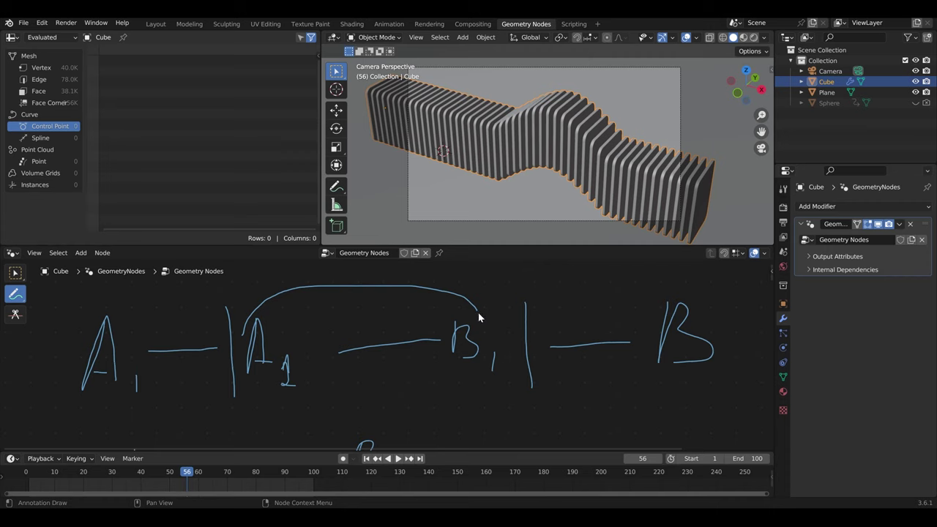
left_click_drag(478, 313, 685, 320)
left_click_drag(519, 344, 241, 409)
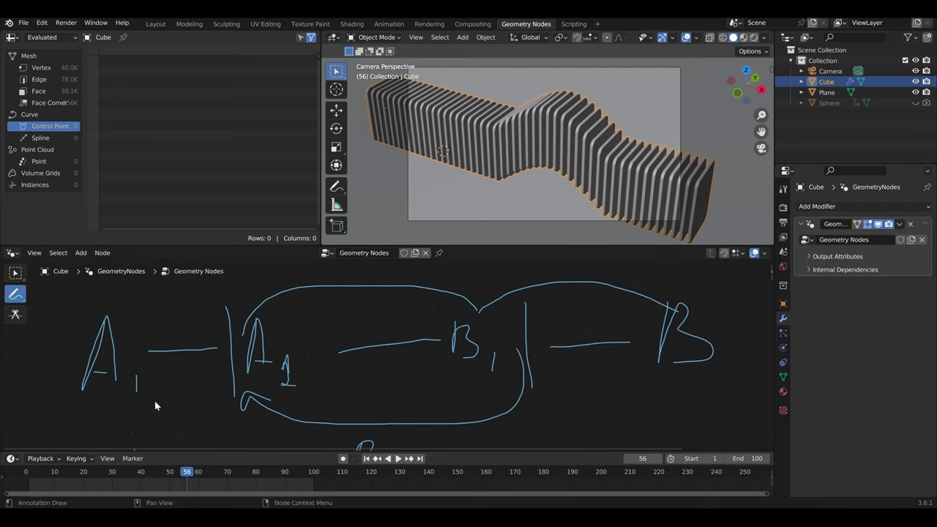
Undo most annotation strokes, leaving a simple A — B line
scroll(370, 396, "down", 2)
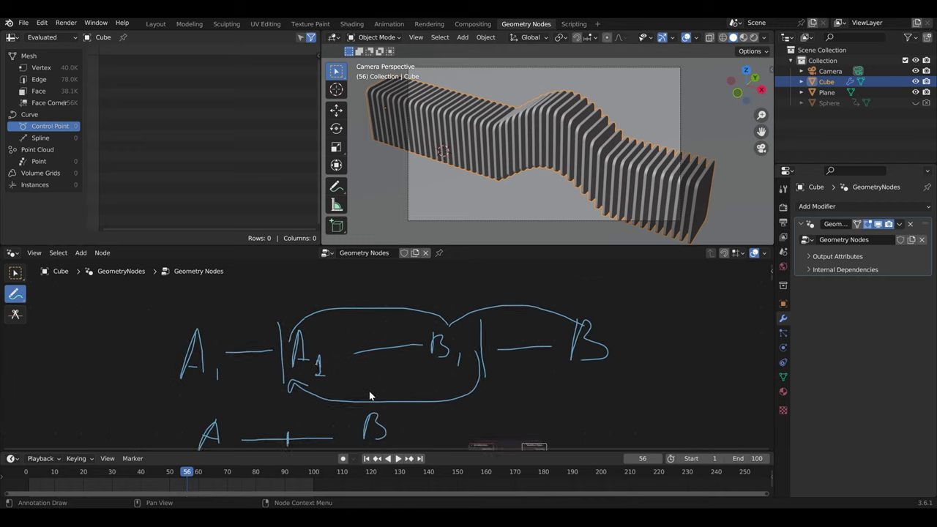
key("ctrl+z")
key("ctrl+z")
key("ctrl+z")
key("ctrl+z")
key("ctrl+z")
key("ctrl+z")
key("ctrl+z")
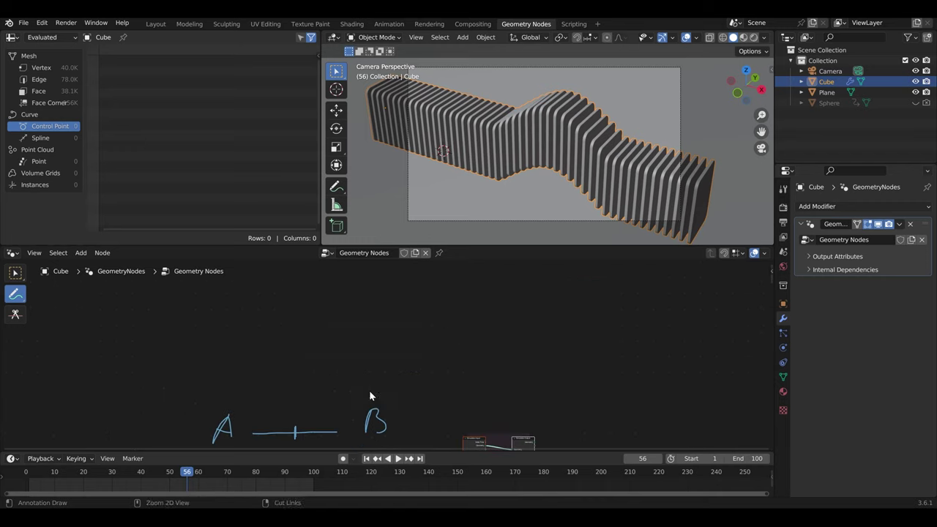
key("ctrl+z")
key("ctrl+z")
key("ctrl+z")
key("ctrl+z")
Link the Resample Curve output into the Simulation Input
mouse_move(369, 390)
middle_mouse_down()
mouse_move(370, 348)
mouse_move(357, 326)
mouse_move(328, 324)
middle_mouse_up()
key("ctrl+z")
scroll(378, 341, "up", 2)
scroll(378, 343, "up", 1)
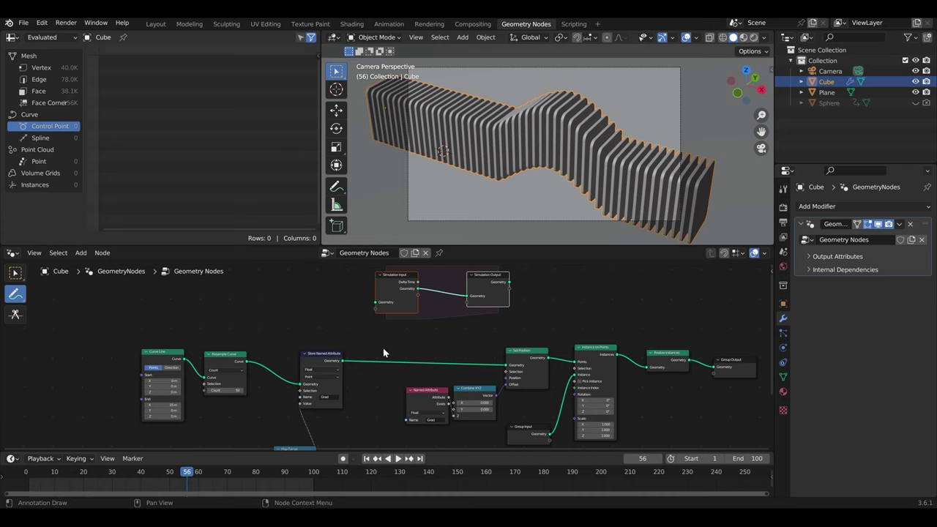
middle_click_drag(383, 352, 401, 336)
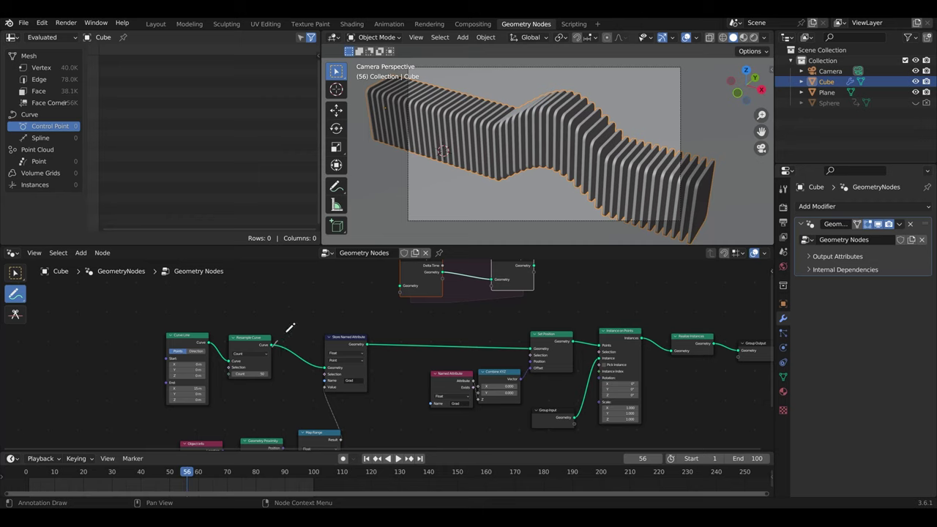
left_click_drag(273, 345, 384, 296)
left_click(16, 273)
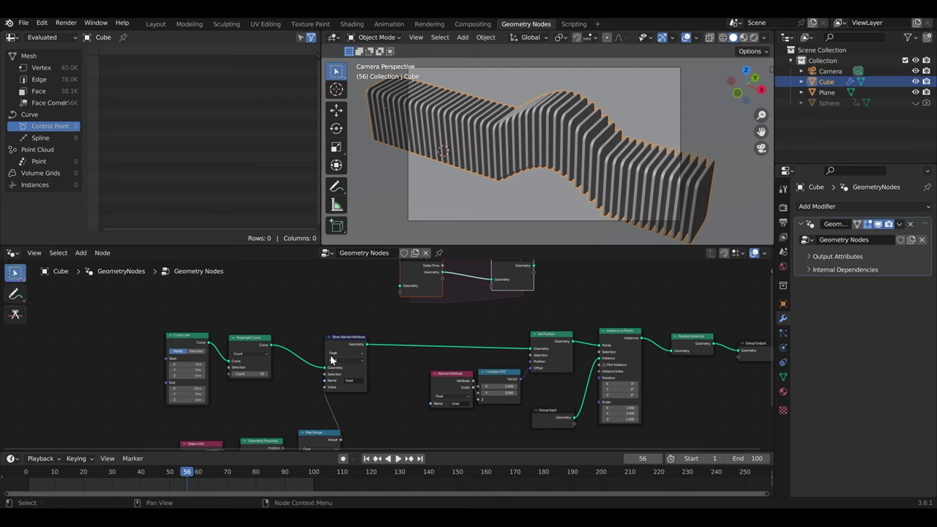
left_click_drag(272, 345, 400, 286)
Feed Simulation Output into Set Position and place Store Named Attribute "Grad" inside the zone
left_click_drag(533, 265, 533, 351)
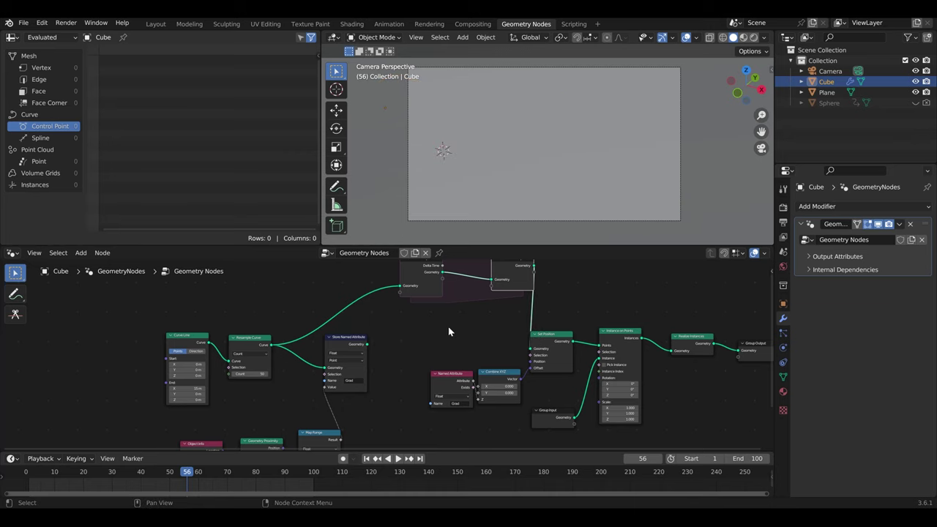
middle_click_drag(422, 293, 435, 328)
left_click_drag(435, 328, 333, 320)
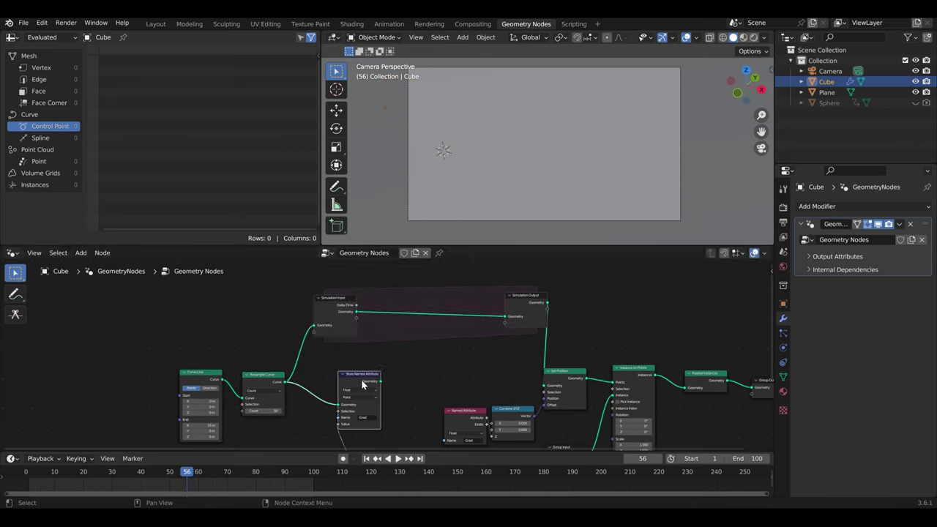
mouse_move(366, 375)
left_mouse_down()
mouse_move(412, 365)
mouse_move(413, 320)
left_mouse_up()
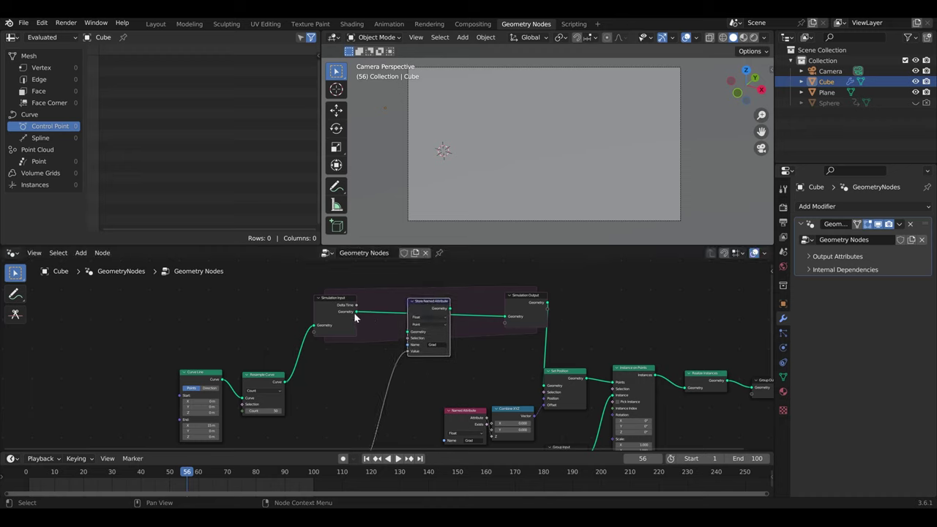
left_click_drag(355, 316, 408, 332)
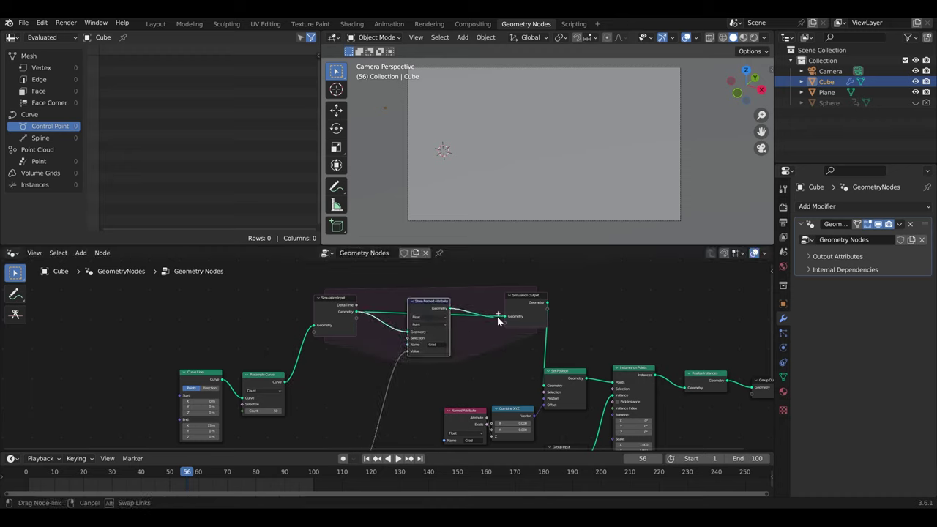
left_click_drag(432, 301, 434, 295)
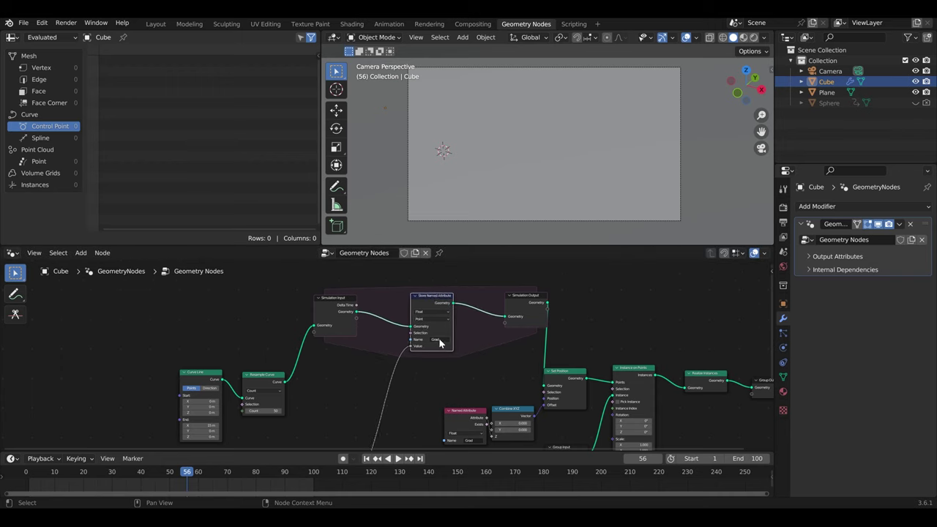
Rearrange Curve Line, Resample Curve and the zone nodes, then test-play the simulation
scroll(384, 352, "down", 2)
left_click_drag(183, 326, 326, 423)
left_click_drag(281, 367, 205, 323)
mouse_move(294, 281)
left_mouse_down()
mouse_move(473, 360)
mouse_move(426, 333)
left_mouse_up()
left_click(76, 474)
key("space")
key("Escape")
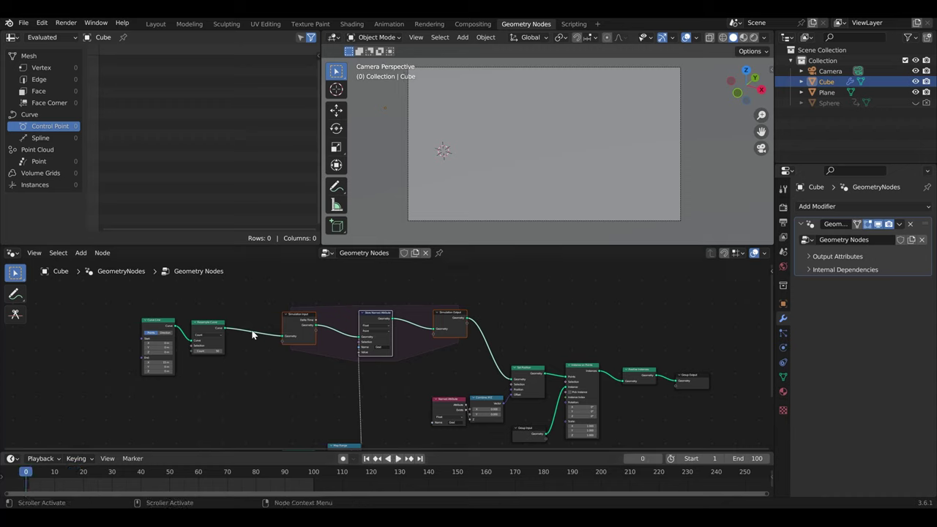
Step to frame 1 and move Object Info, Geometry Proximity and Map Range up beside the zone
key("Right")
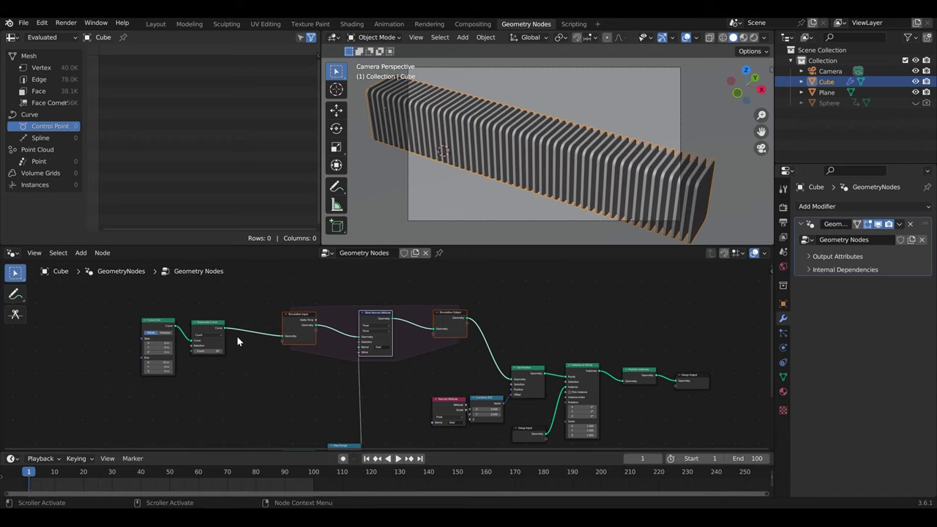
middle_click_drag(276, 355, 314, 282)
left_click_drag(270, 352, 395, 399)
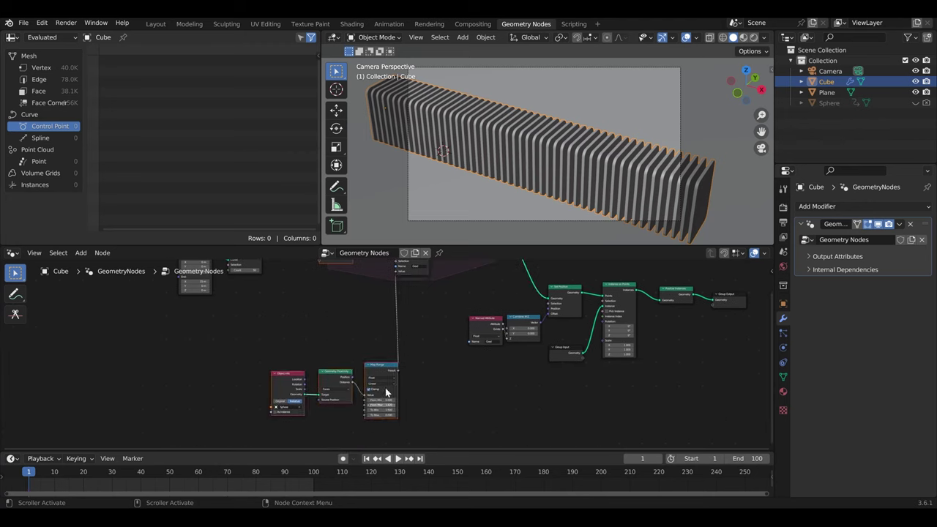
key("g")
left_click(349, 314)
Play the simulation to watch the slats wave, then box-select the three proximity nodes
middle_click_drag(355, 313, 383, 407)
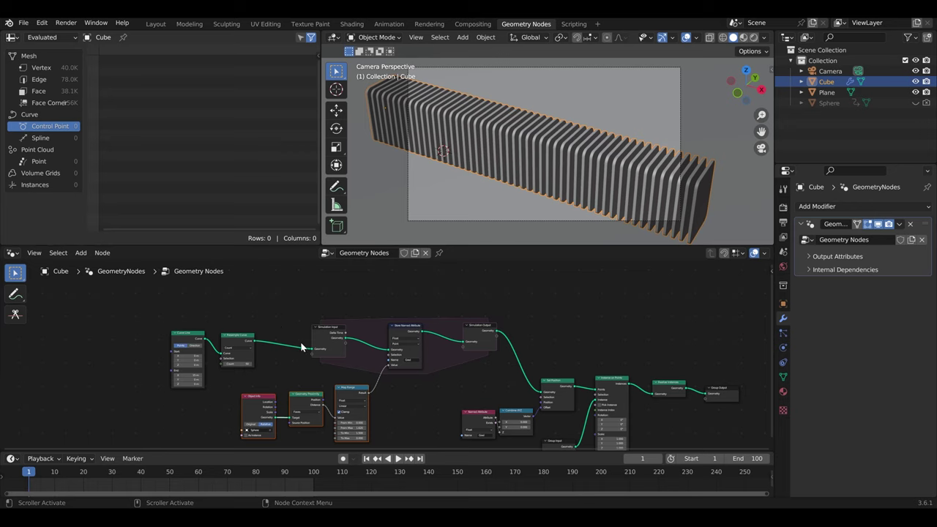
key("space")
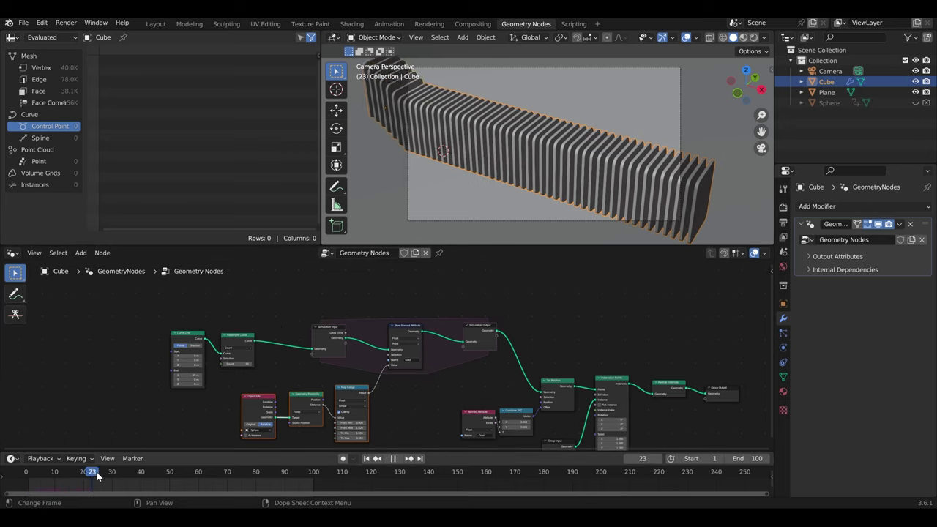
key("space")
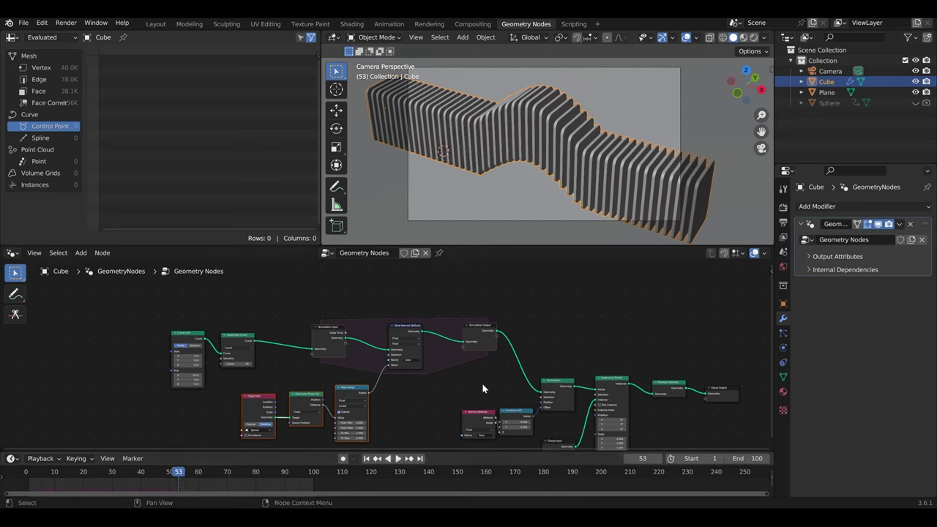
middle_click_drag(402, 393, 438, 354)
key("b")
left_click_drag(337, 378, 293, 364)
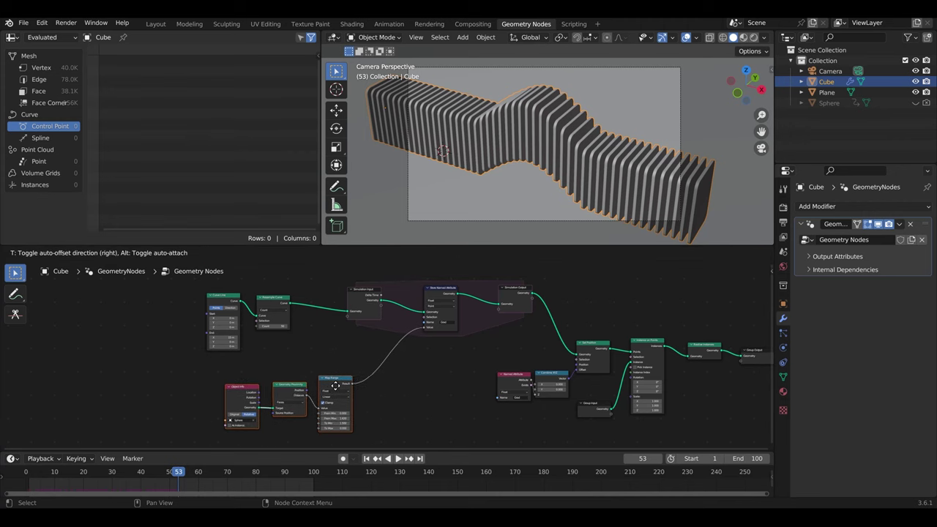
Insert a Mix node onto the Map Range output link
scroll(423, 394, "up", 3)
key("shift+a")
left_click(386, 251)
type("mi")
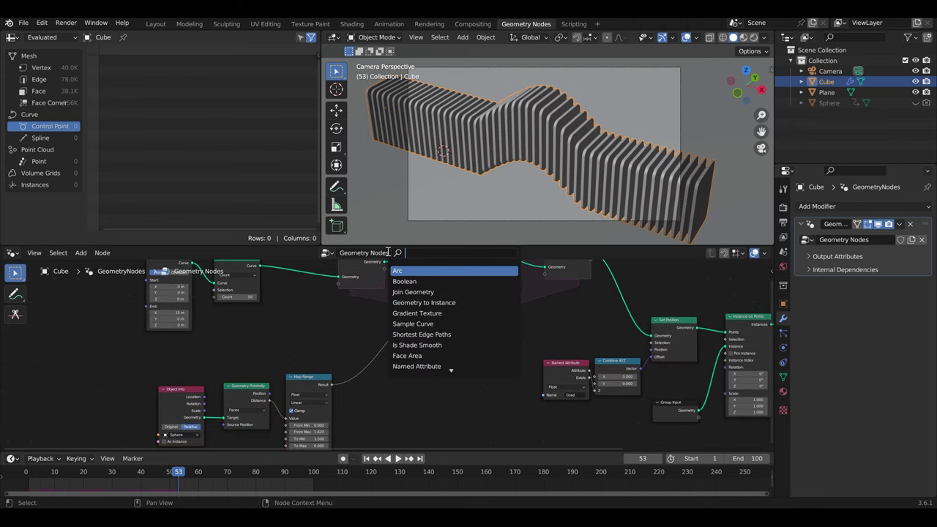
type("x")
key("Return")
left_click(419, 355)
Add a Named Attribute node below the Mix node
scroll(419, 356, "up", 2)
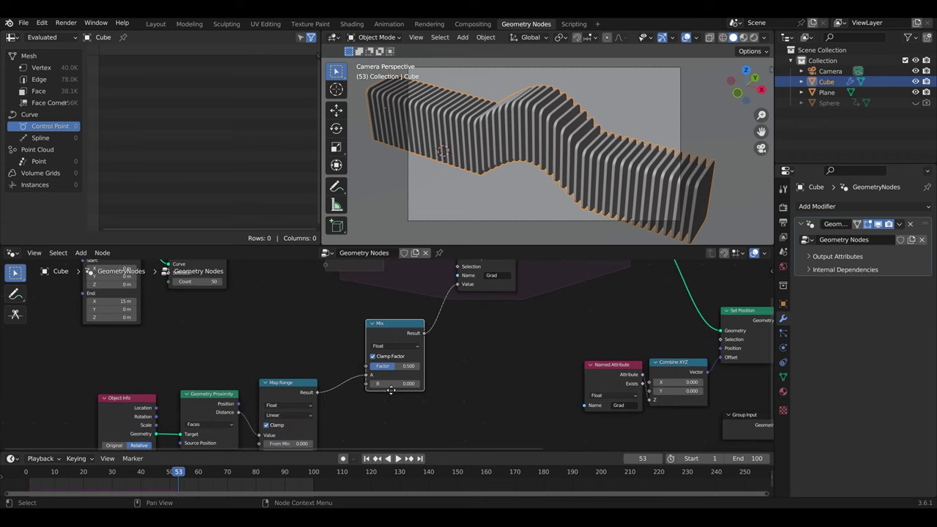
scroll(439, 351, "up", 1)
key("shift+a")
left_click(439, 294)
type("name")
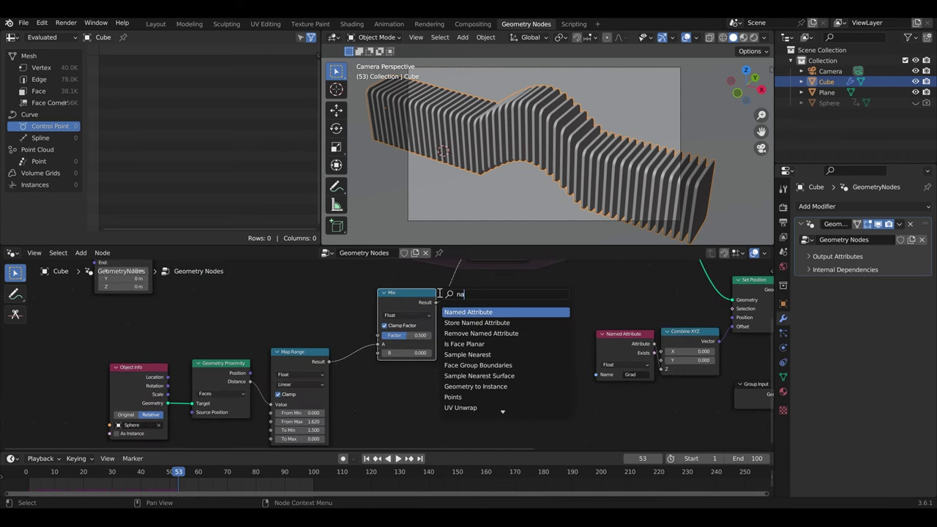
key("Return")
left_click(469, 389)
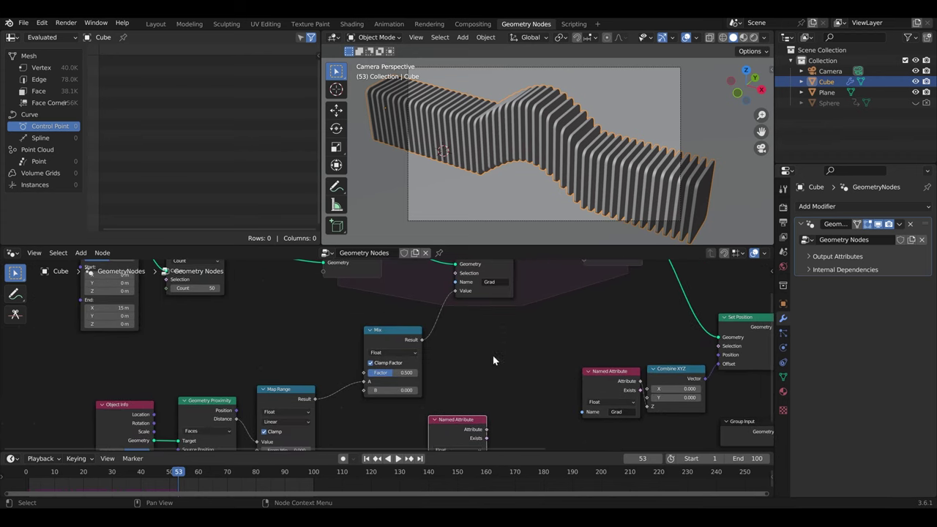
Set the Named Attribute to Grad, link it into Mix B, and rewind the simulation
left_click(471, 411)
type("Grad")
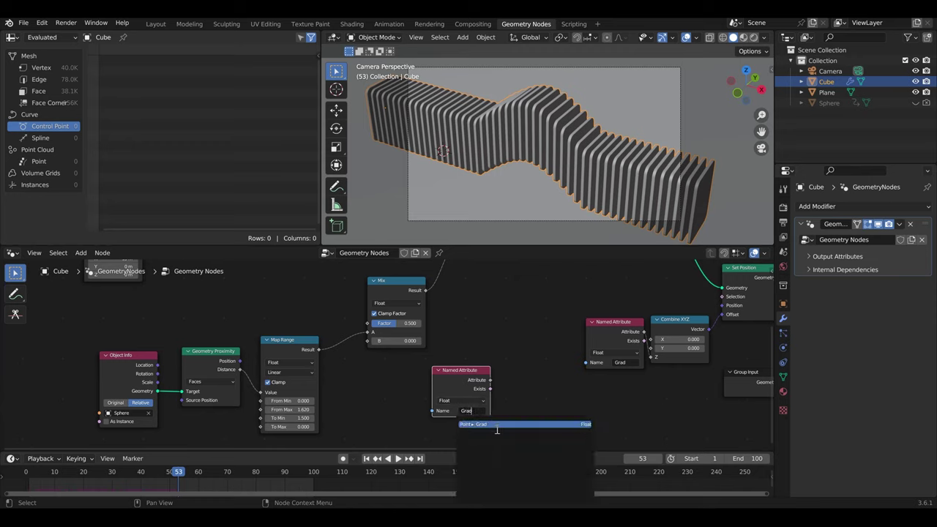
left_click(498, 425)
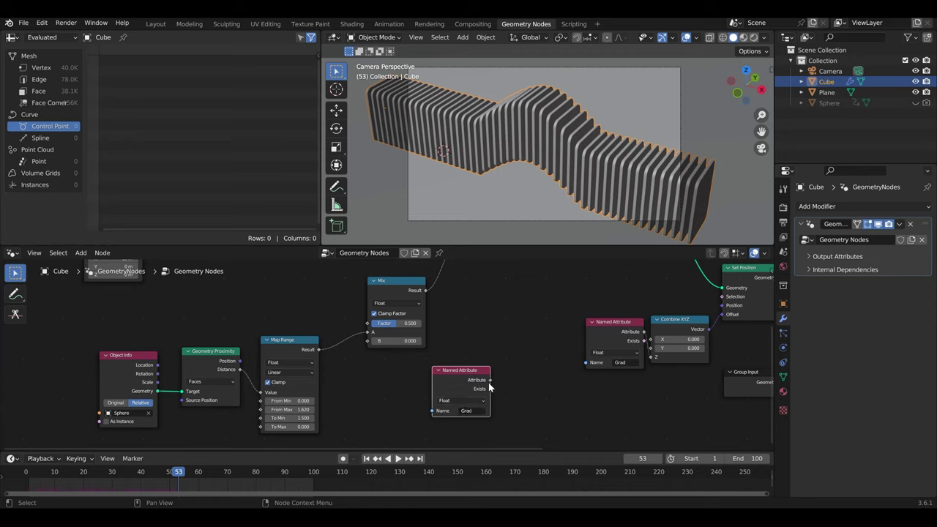
left_click_drag(491, 380, 368, 340)
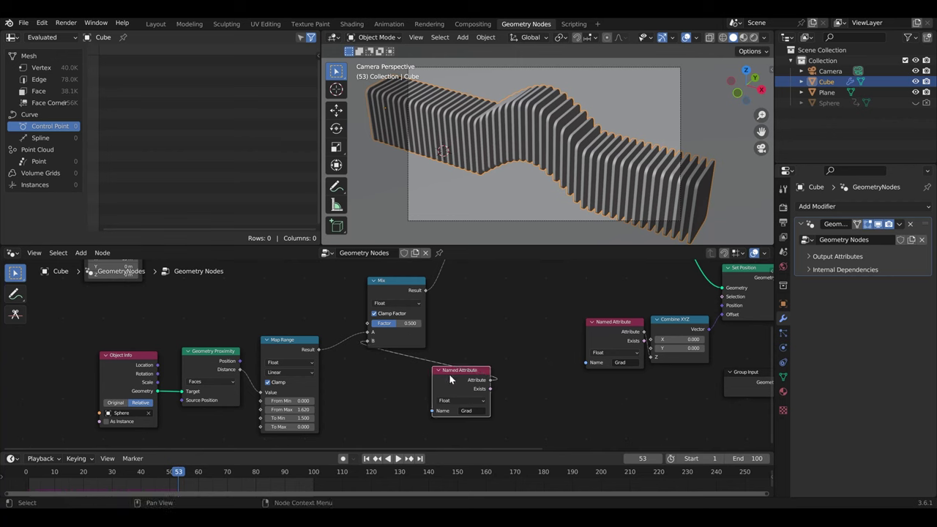
left_click_drag(449, 380, 287, 405)
left_click(22, 470)
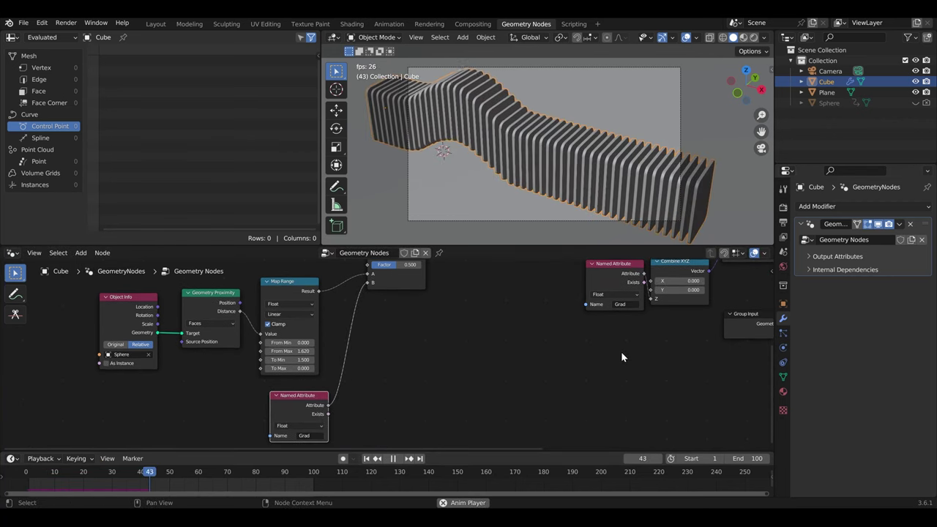
Raise the Mix Factor to about 0.89 during playback, then stop the animation
middle_click_drag(506, 294, 511, 357)
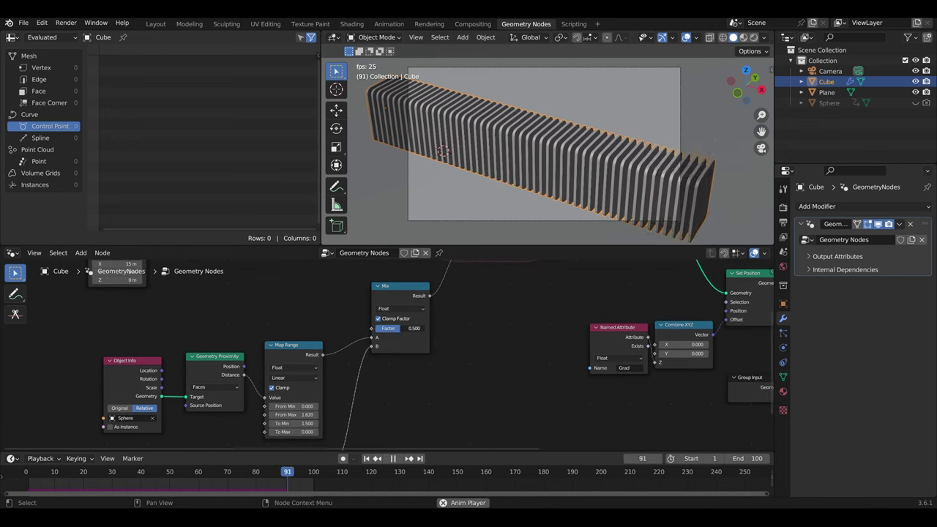
mouse_move(401, 329)
left_mouse_down()
mouse_move(419, 331)
mouse_move(385, 332)
left_mouse_up()
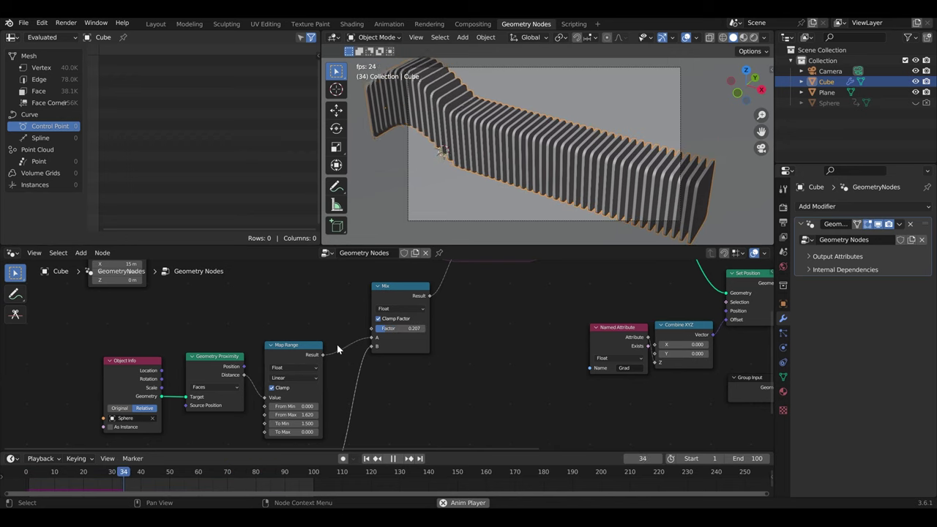
key("space")
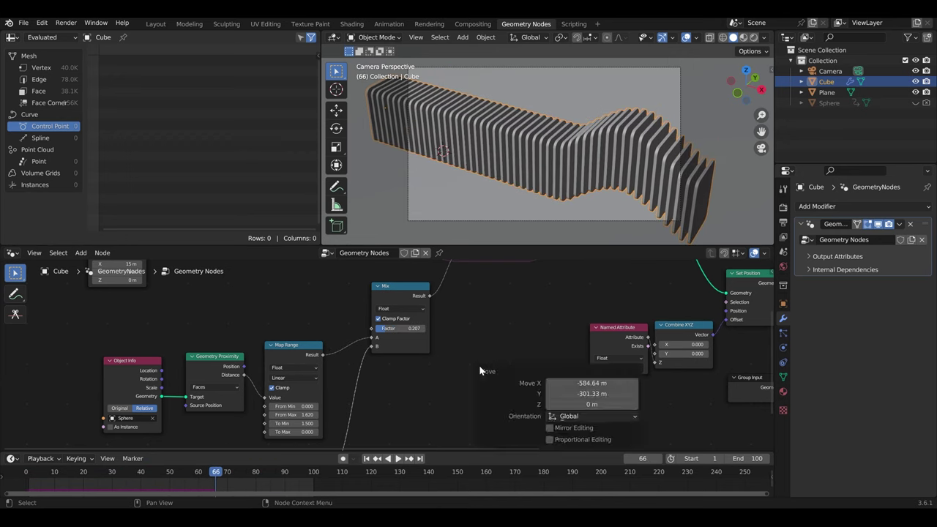
Move the Named Attribute node in beneath Map Range
scroll(426, 357, "down", 2)
scroll(204, 373, "down", 1)
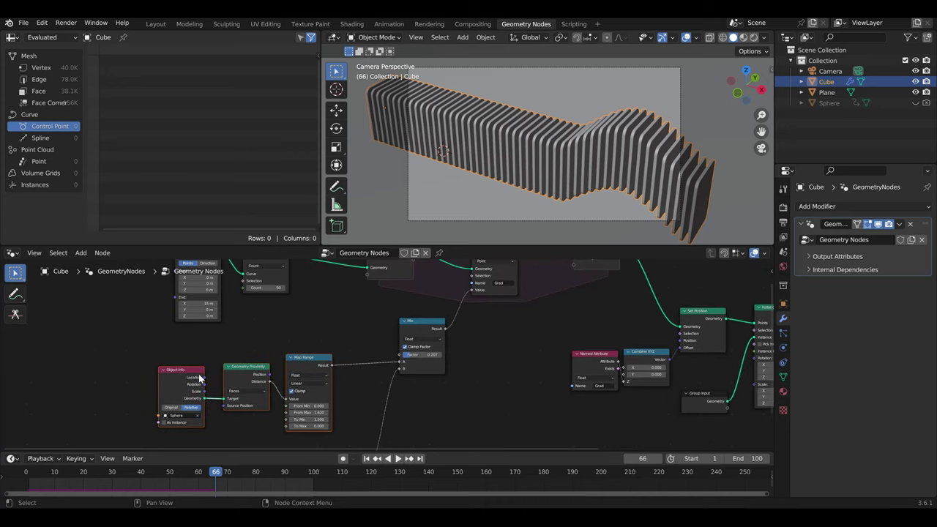
middle_click_drag(200, 378, 222, 358)
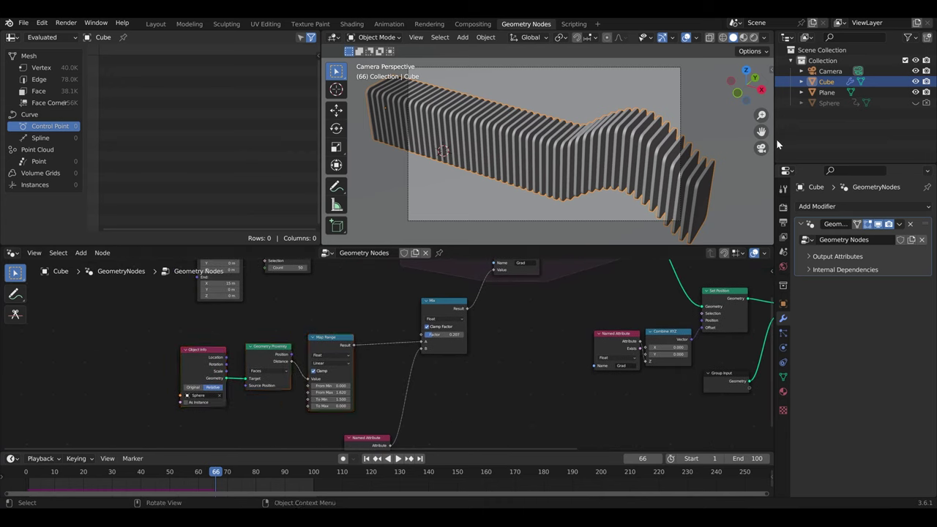
scroll(584, 329, "down", 1)
middle_click_drag(488, 263, 475, 307)
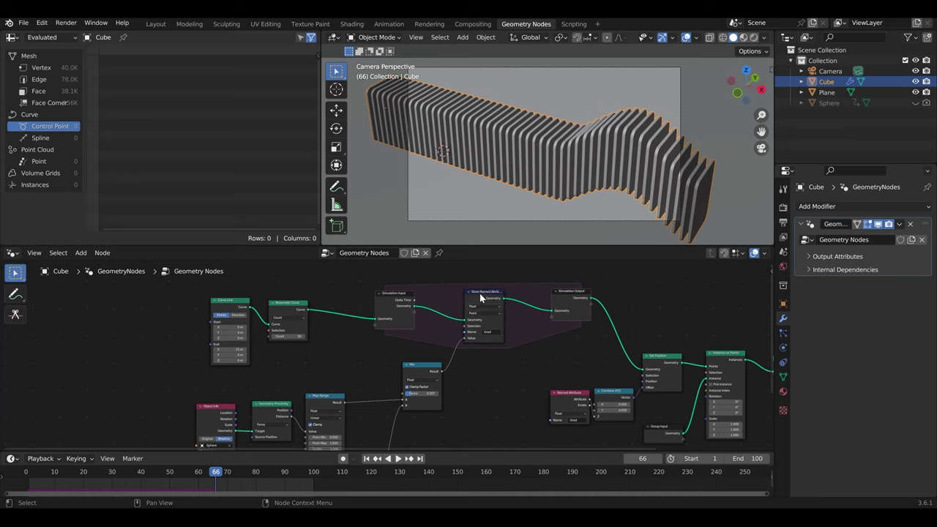
left_click(481, 295)
middle_click_drag(479, 382, 478, 344)
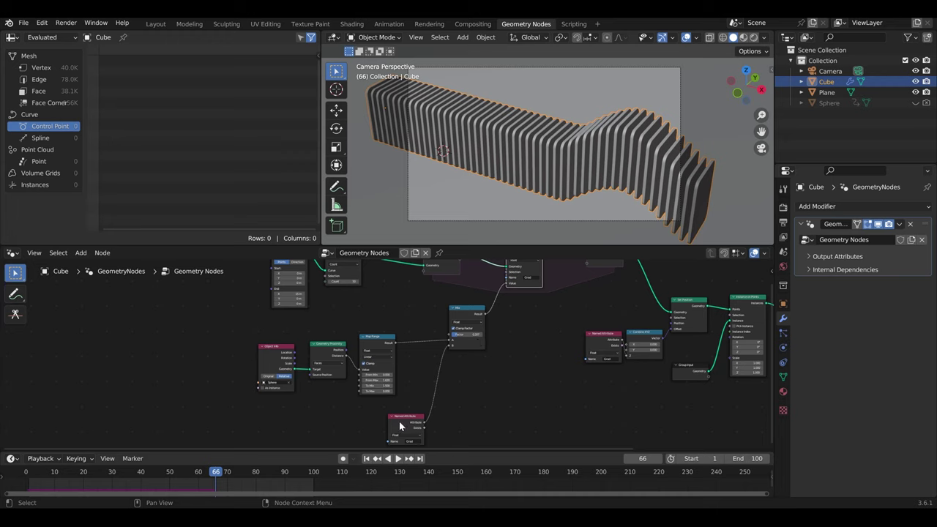
left_click_drag(399, 426, 369, 411)
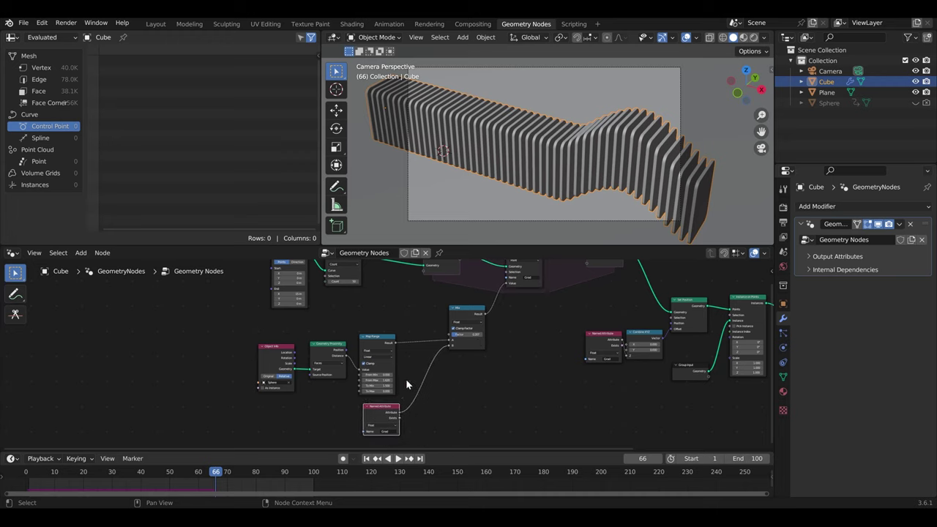
middle_click_drag(406, 385, 408, 405)
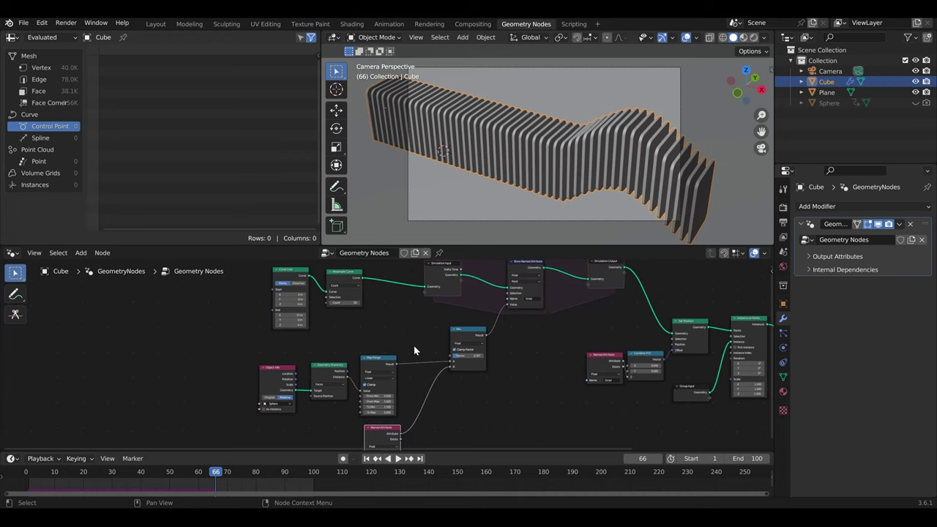
Set the Mix Factor to 0.506
scroll(414, 346, "up", 3)
left_click_drag(520, 356, 538, 356)
scroll(538, 359, "down", 2)
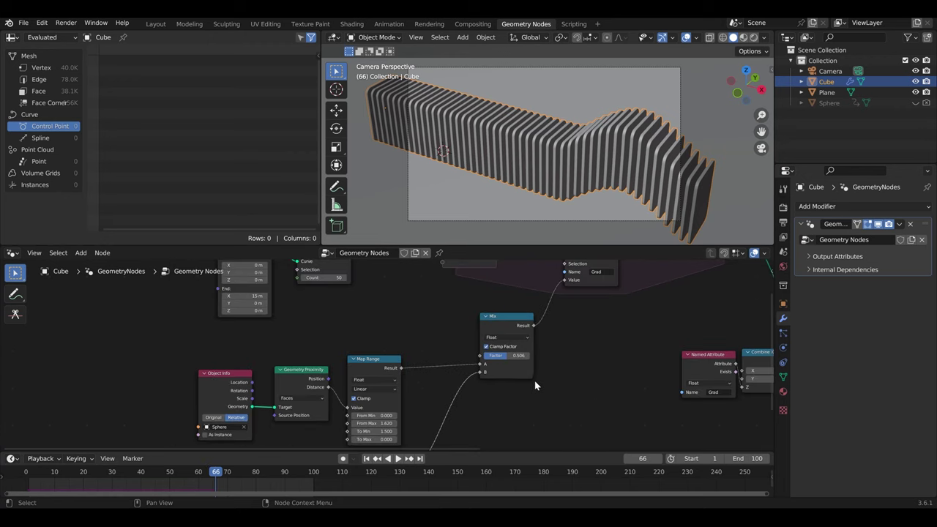
scroll(535, 386, "down", 1)
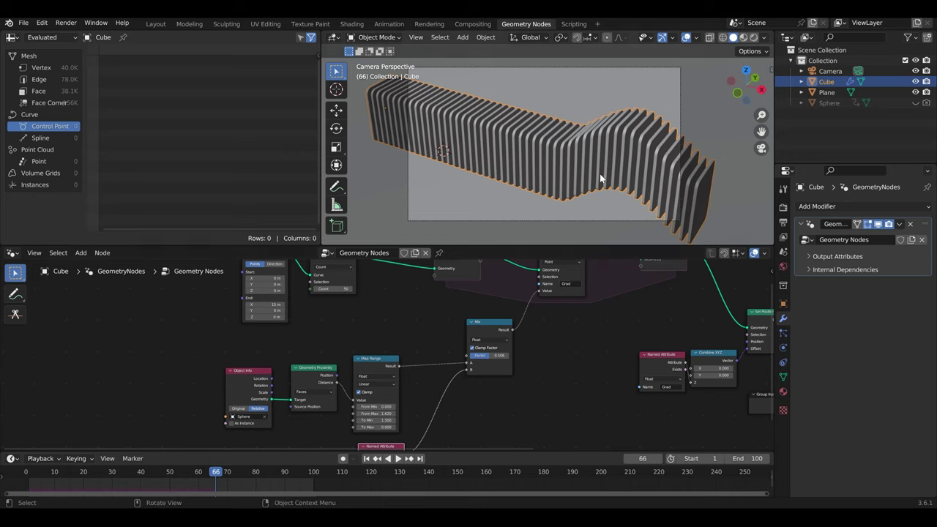
scroll(553, 358, "down", 1)
scroll(549, 357, "down", 1)
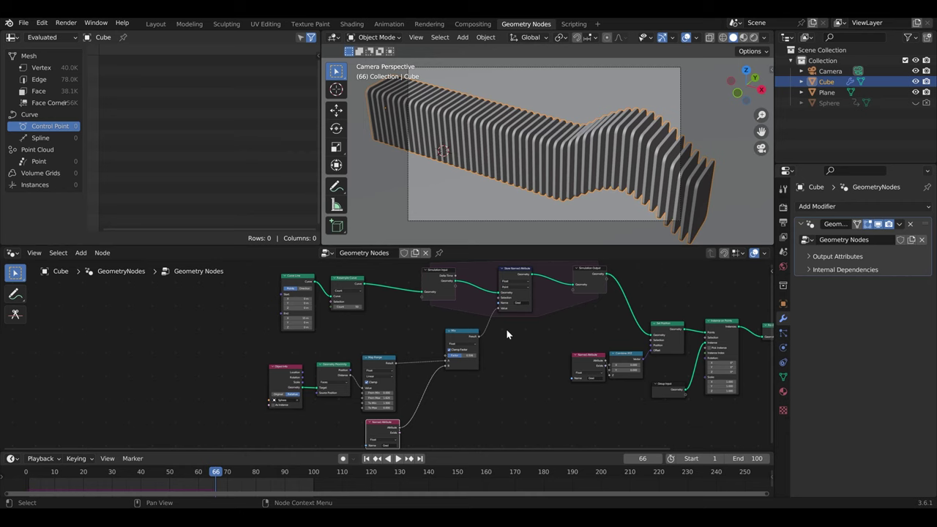
Add a Viewer on the Simulation Output to preview the stored Grad values
middle_click_drag(510, 331, 429, 350)
left_click(508, 290, "ctrl+shift")
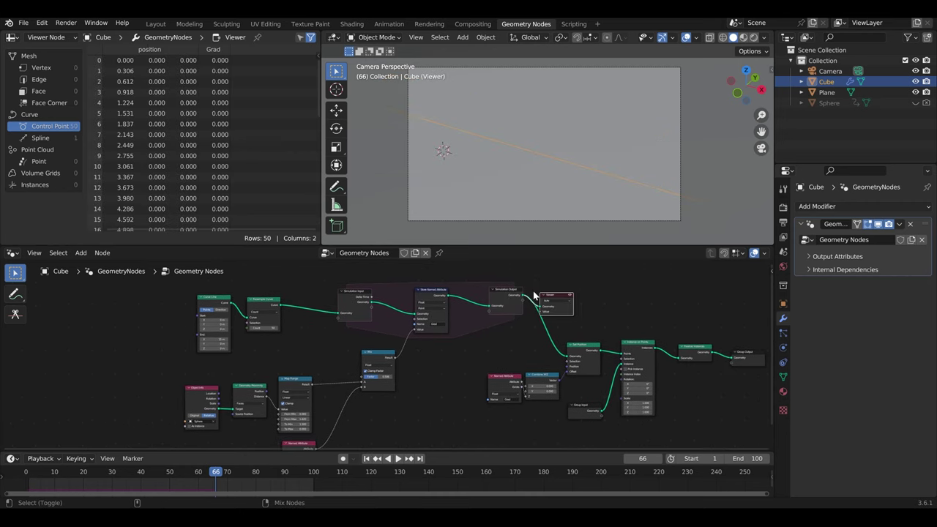
scroll(428, 352, "up", 2)
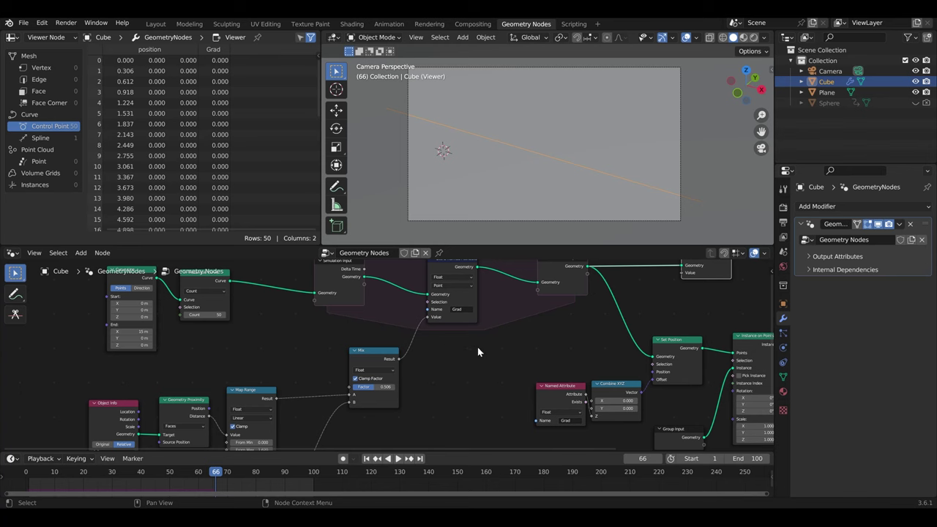
scroll(459, 373, "down", 3)
scroll(465, 352, "right", 5)
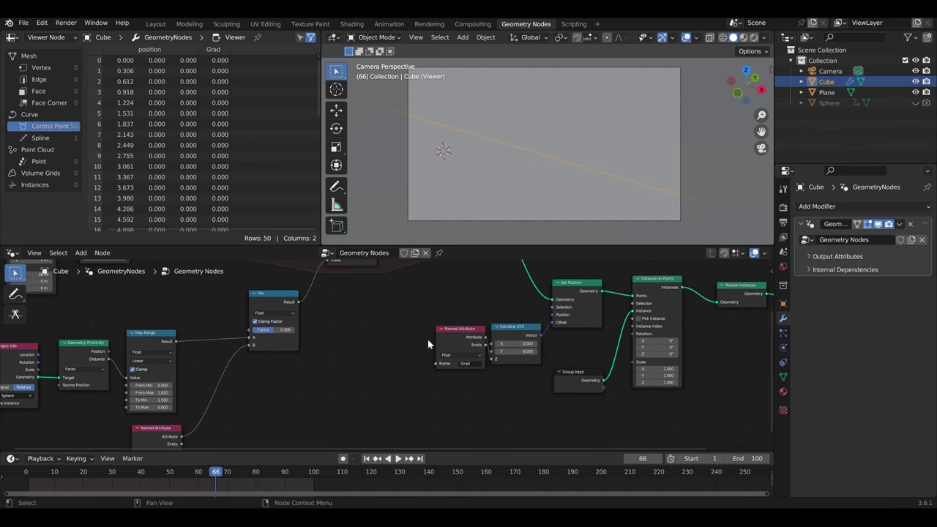
Play the simulation from frame 40 and stop at frame 48
middle_click_drag(483, 316, 449, 423)
key("space")
left_click_drag(251, 481, 141, 476)
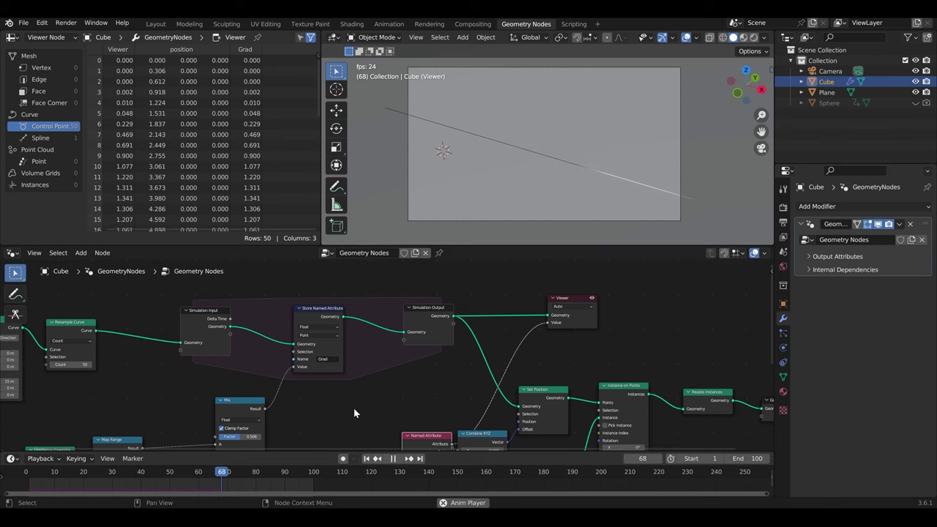
middle_click_drag(259, 436, 321, 400)
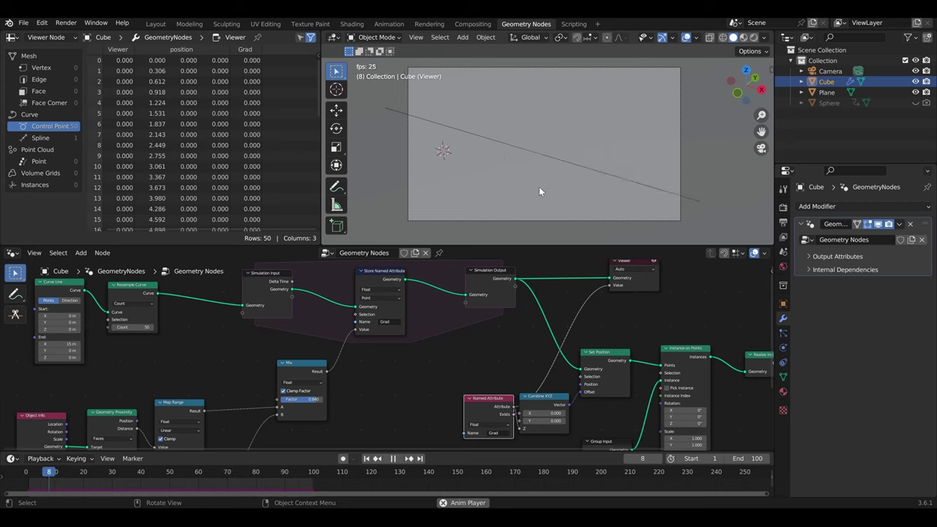
key("space")
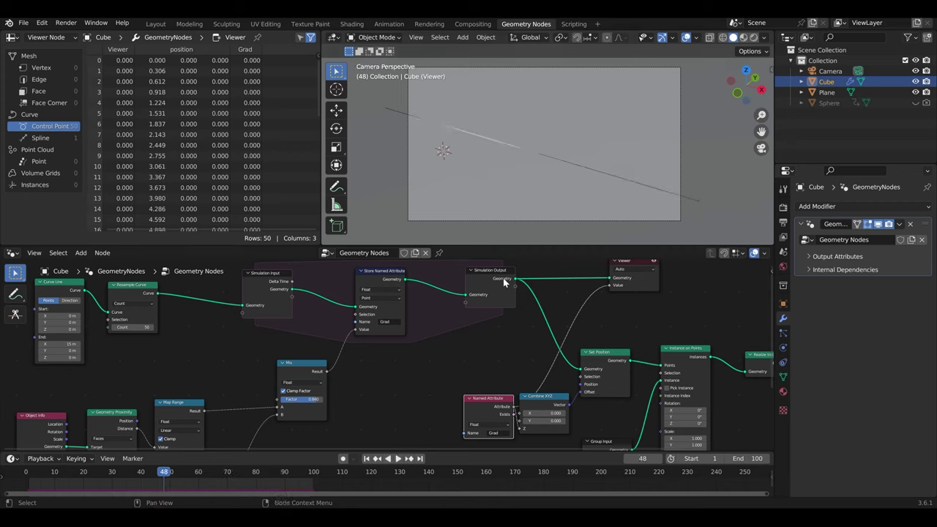
scroll(416, 369, "down", 2)
middle_click_drag(416, 369, 467, 319)
Pack the Mix, Geometry Proximity and Object Info nodes closer to Map Range
left_click_drag(376, 316, 329, 348)
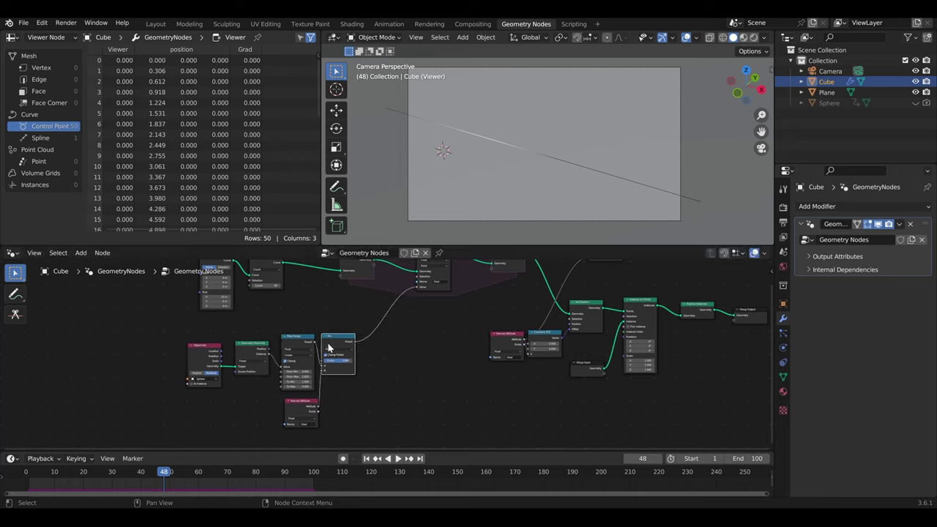
left_click_drag(251, 350, 257, 349)
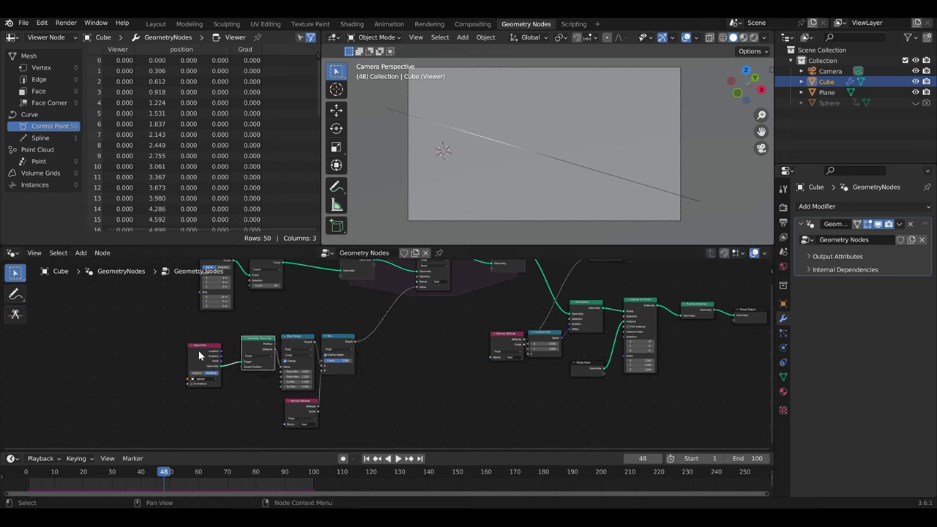
left_click_drag(198, 351, 211, 349)
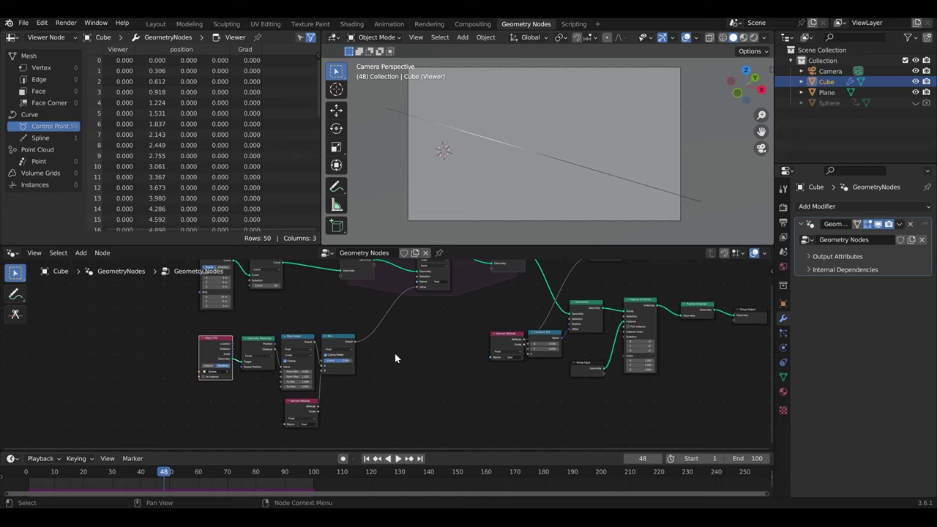
scroll(395, 353, "up", 2)
mouse_move(403, 332)
middle_mouse_down()
mouse_move(390, 369)
mouse_move(390, 344)
middle_mouse_up()
scroll(390, 302, "up", 2)
scroll(390, 343, "up", 1)
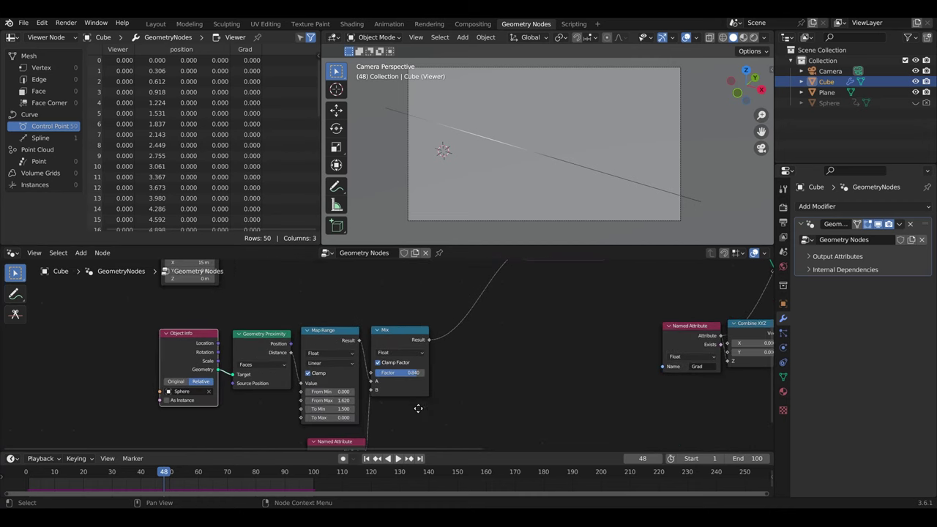
middle_click_drag(333, 447, 352, 417)
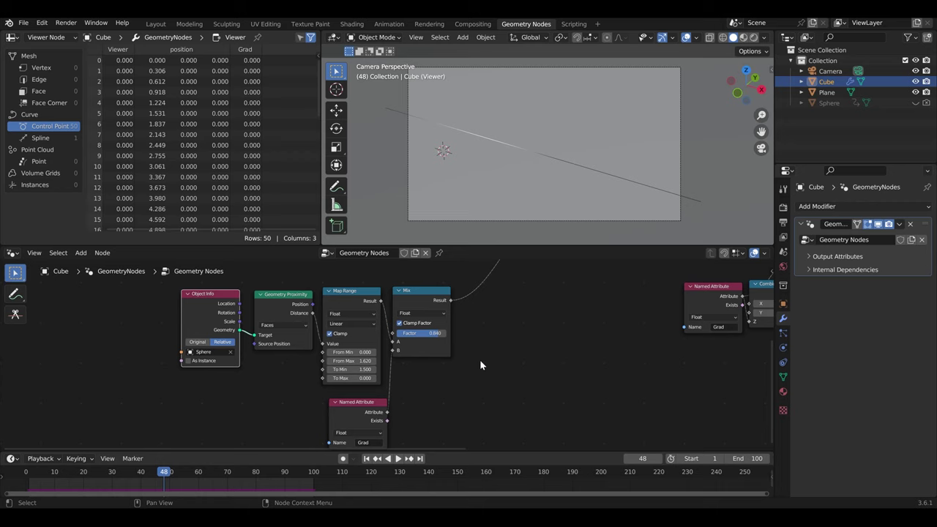
Pan across the top row and output nodes toward the Viewer
scroll(480, 364, "down", 2)
scroll(480, 365, "down", 1)
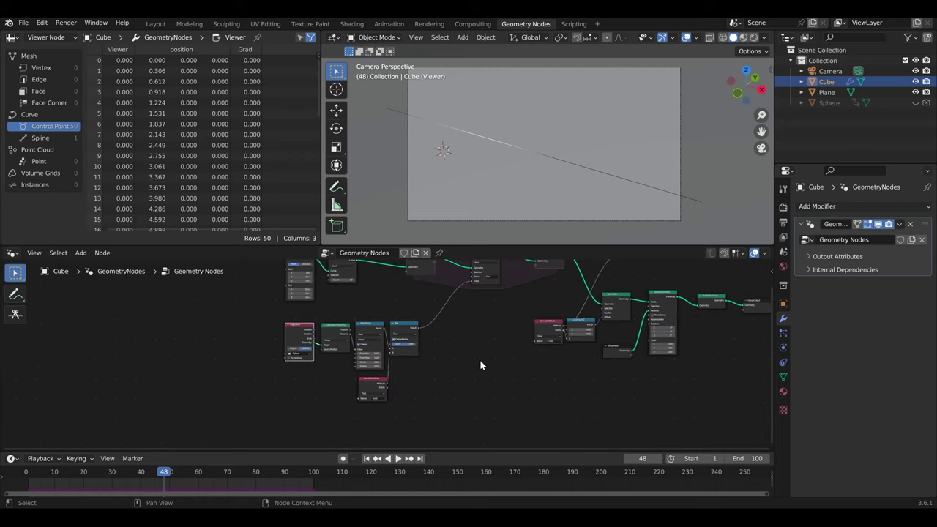
middle_click_drag(480, 359, 462, 382)
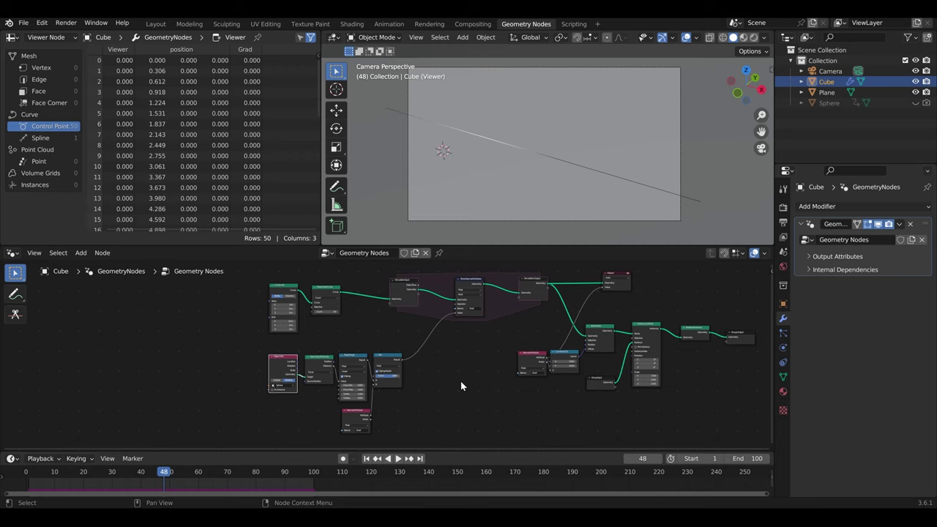
middle_click_drag(461, 381, 344, 381)
scroll(611, 377, "up", 2)
middle_click_drag(604, 372, 486, 385)
Replace the simulation-output Viewer with a preview of the realized bench, and play the animation
left_click(425, 286)
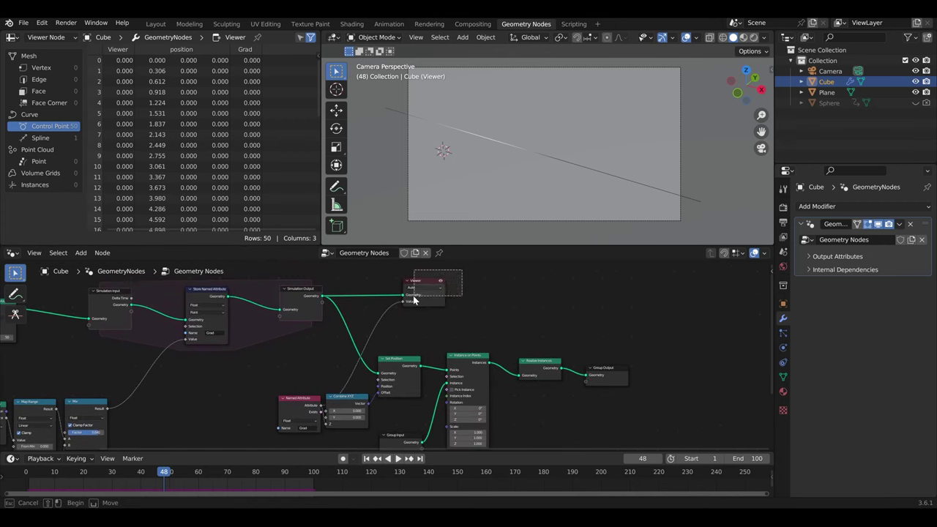
key("x")
left_click(544, 362, "ctrl+shift")
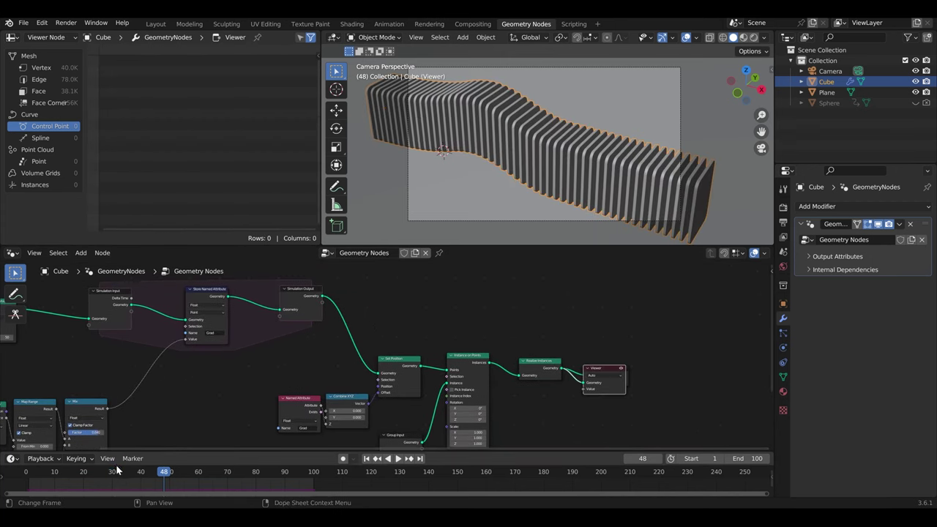
key("shift+Left")
key("space")
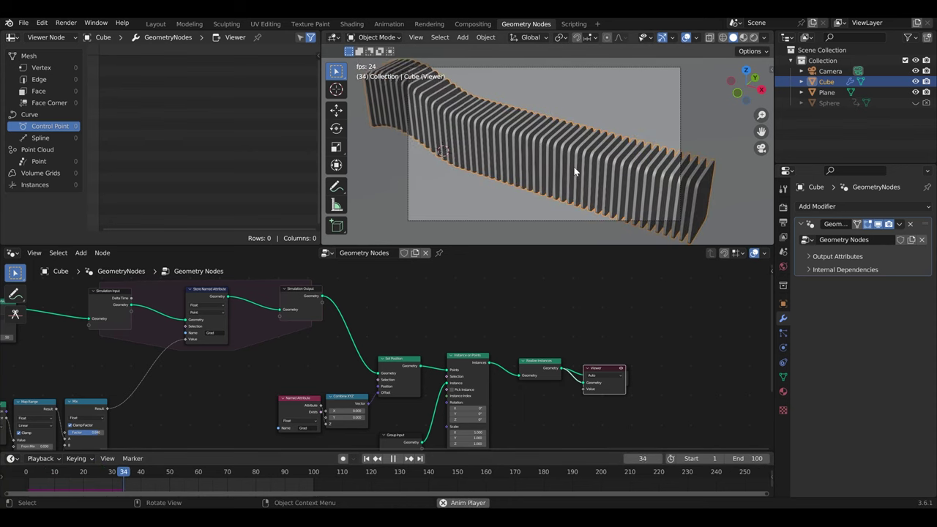
key("space")
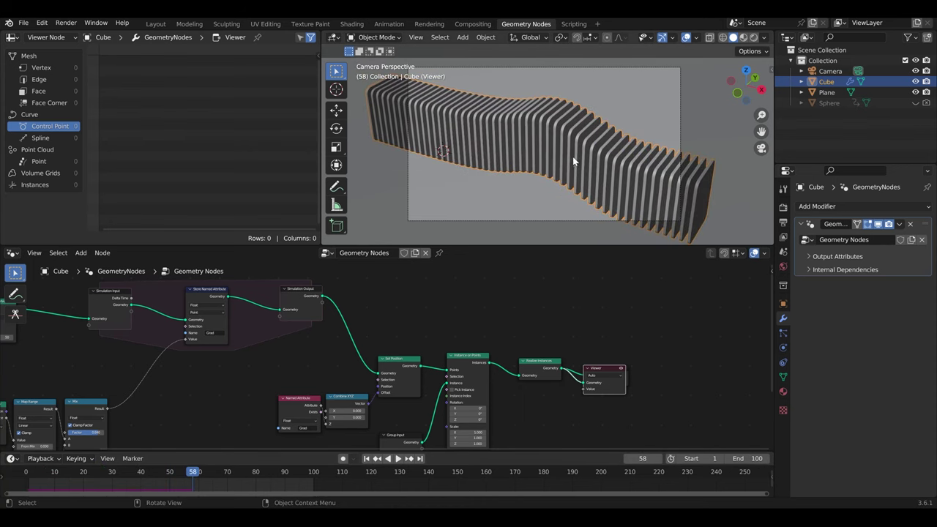
Raise the Map Range To Min to 2.000 and replay the bench animation
middle_click_drag(414, 310, 441, 388)
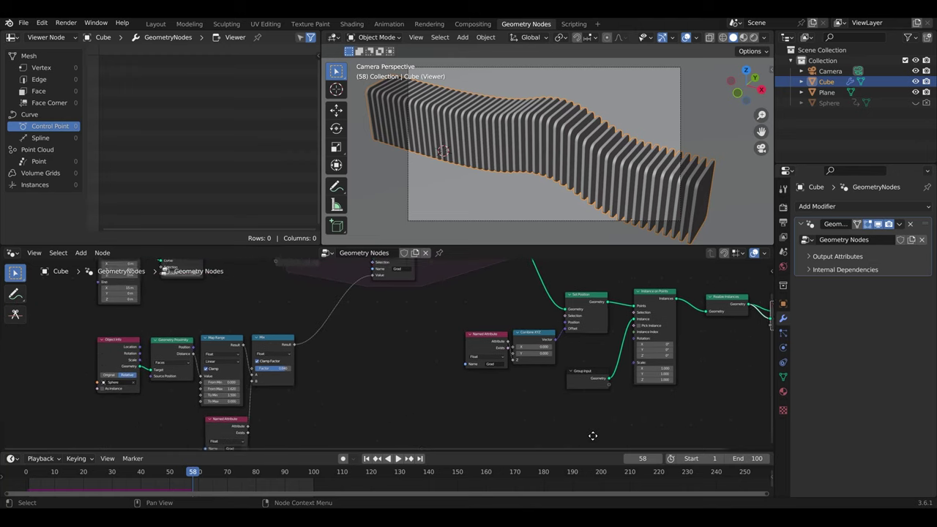
scroll(441, 388, "up", 3)
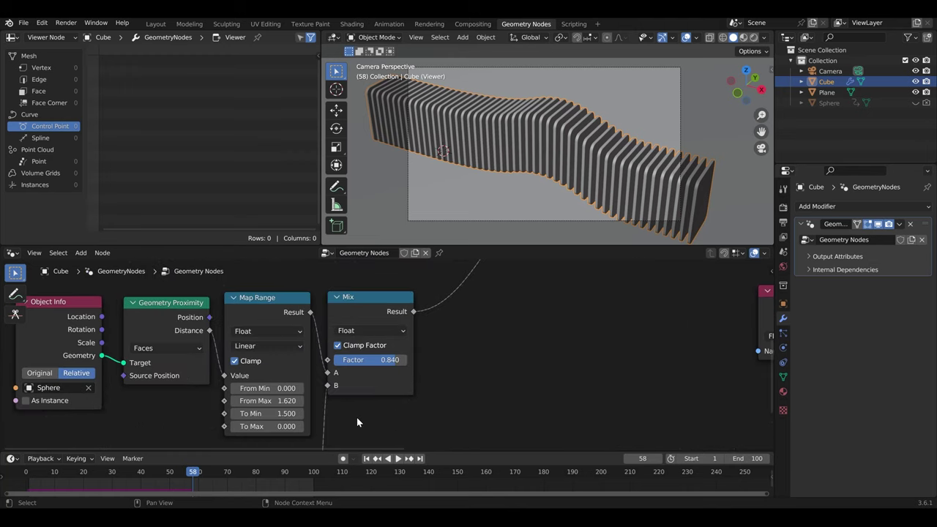
middle_click_drag(356, 417, 413, 407)
left_click_drag(329, 402, 489, 423)
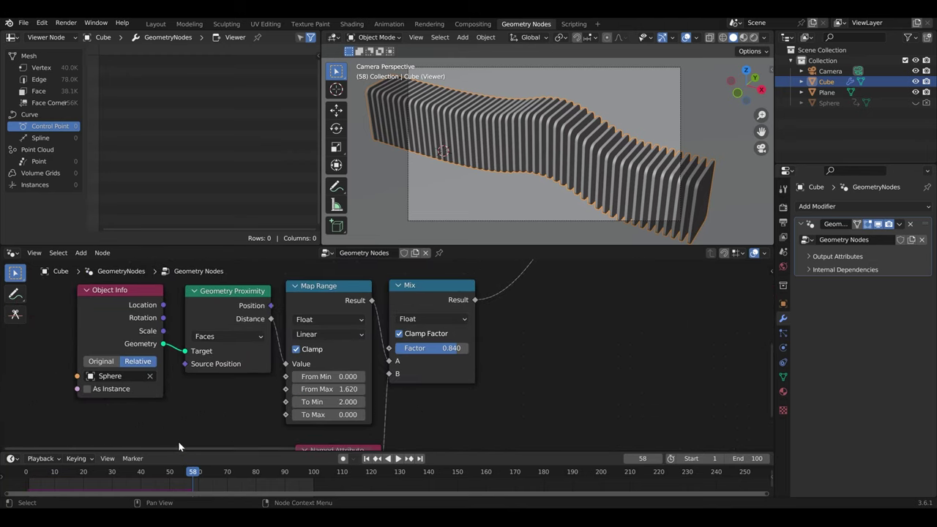
key("shift+Left")
key("space")
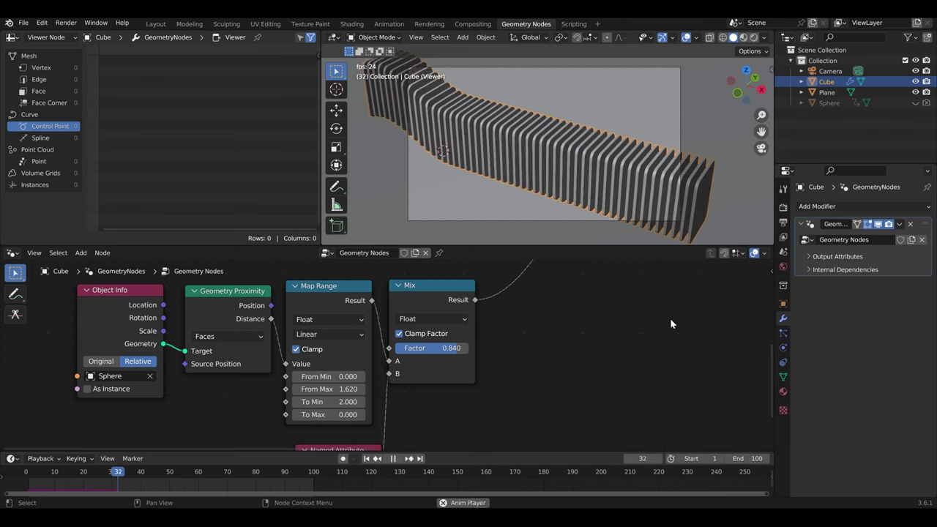
key("space")
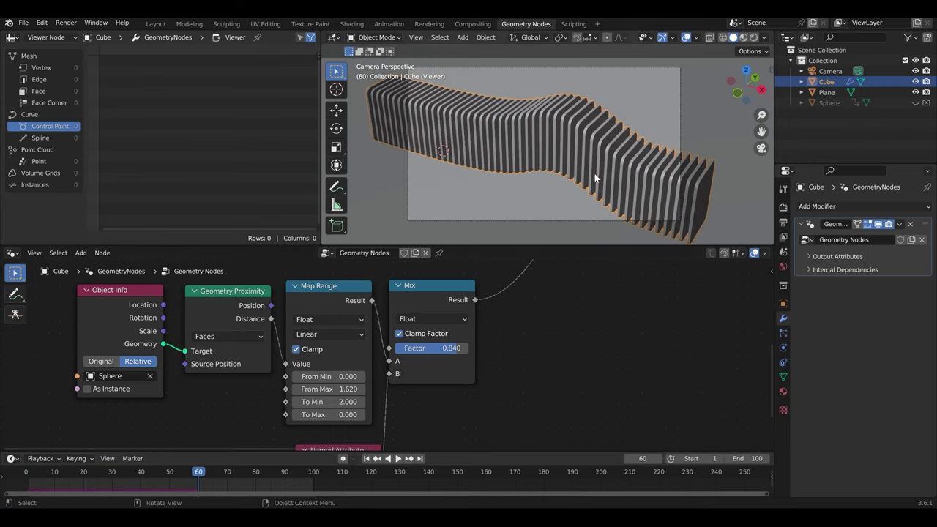
Place the Grad Named Attribute node directly beneath Map Range
scroll(561, 329, "down", 2)
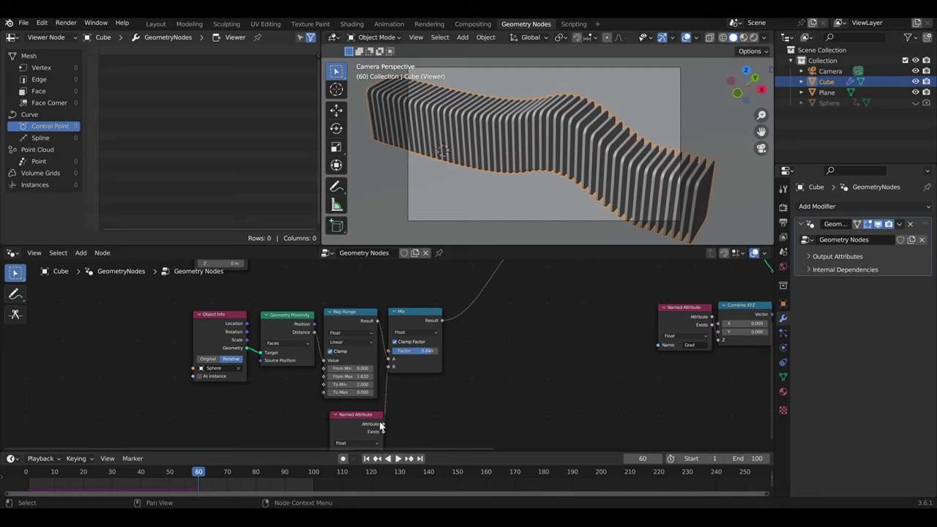
left_click(347, 413)
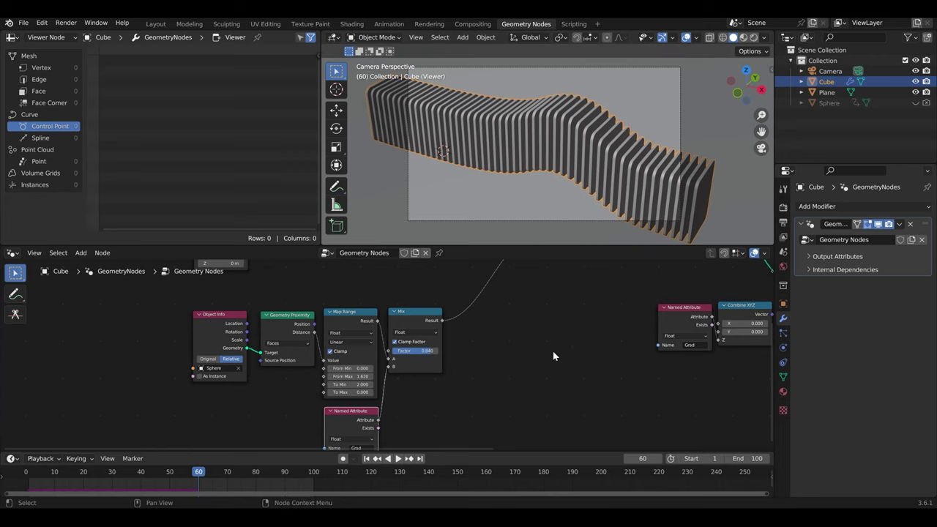
scroll(532, 339, "down", 1, "shift")
Add a Noise Texture node, preview its Fac output and lower its scale to about 3.6
key("shift+a")
left_click(498, 293)
type("n")
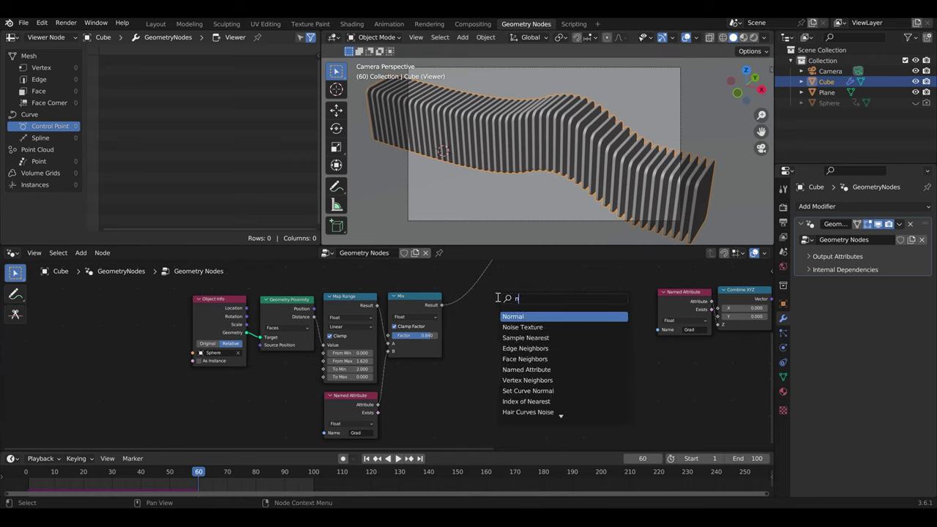
type("oi")
key("Return")
scroll(522, 335, "down", 3)
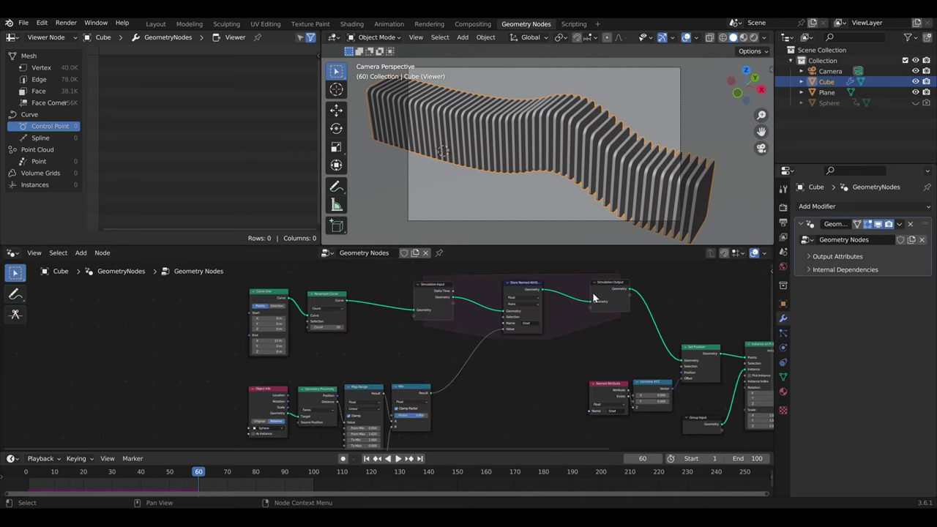
left_click(313, 300, "ctrl+shift")
scroll(480, 318, "down", 3, "shift")
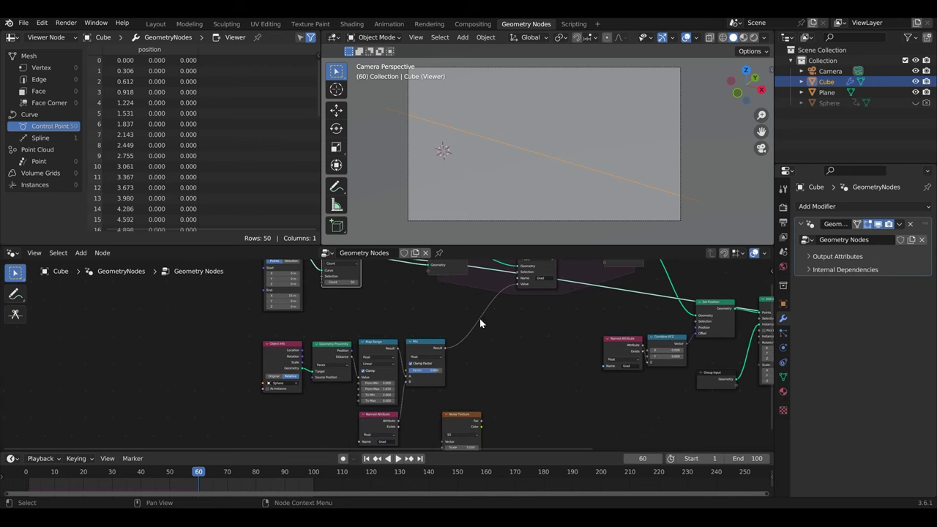
scroll(515, 386, "down", 3, "shift")
scroll(515, 391, "up", 2)
left_click(488, 369, "ctrl+shift")
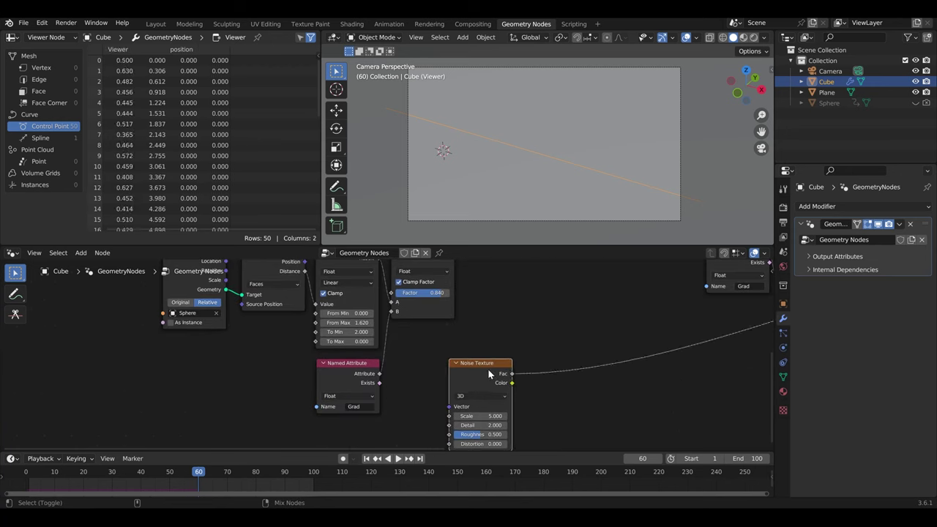
scroll(577, 203, "up", 3)
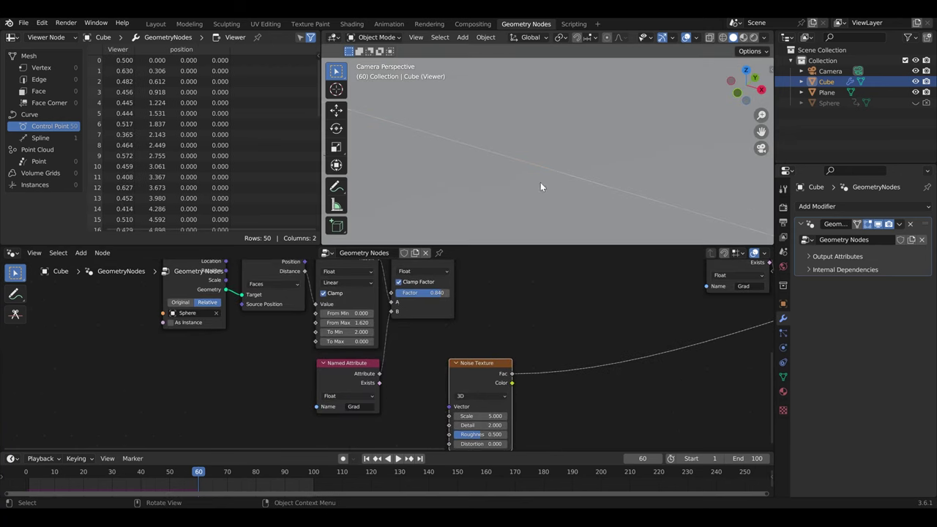
left_click_drag(495, 415, 469, 416)
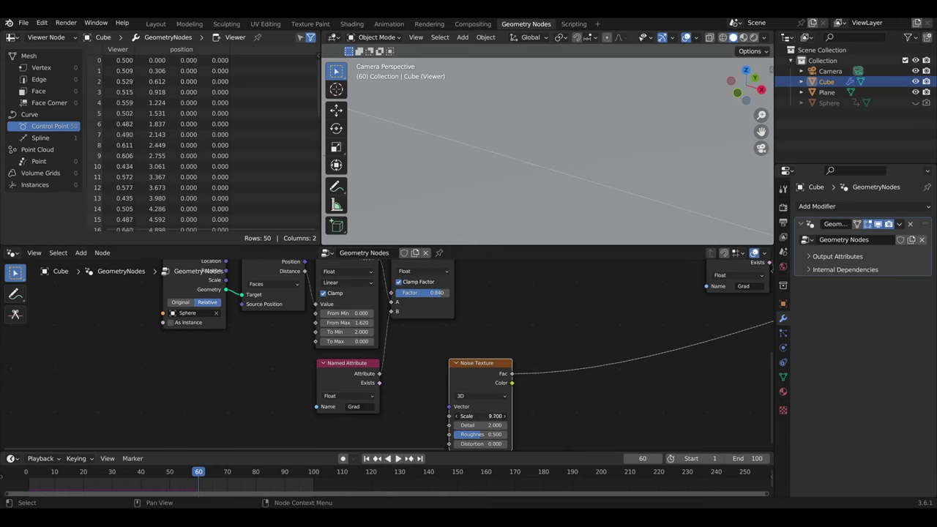
Insert a Color Ramp on the noise output link with its black stop moved to 0.483
key("shift+a")
left_click(583, 295)
type("ra")
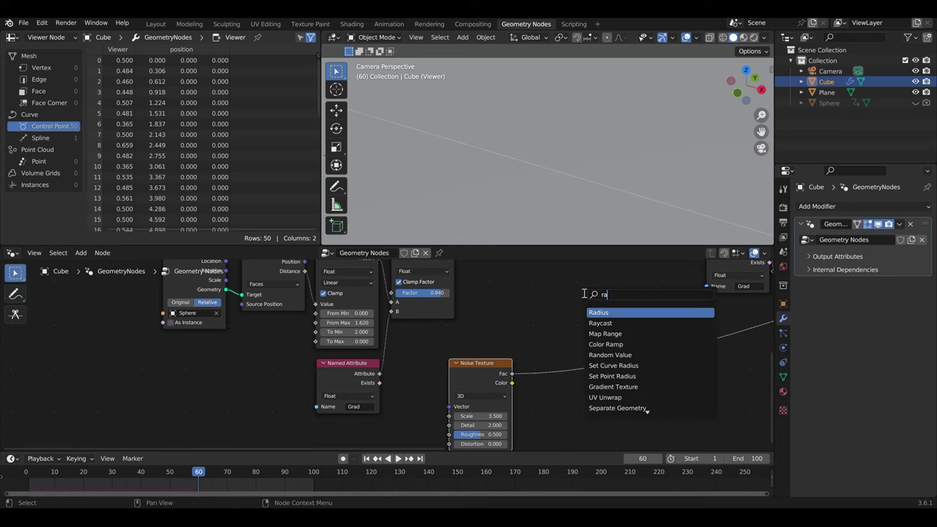
type("mp")
key("Return")
left_click(585, 372)
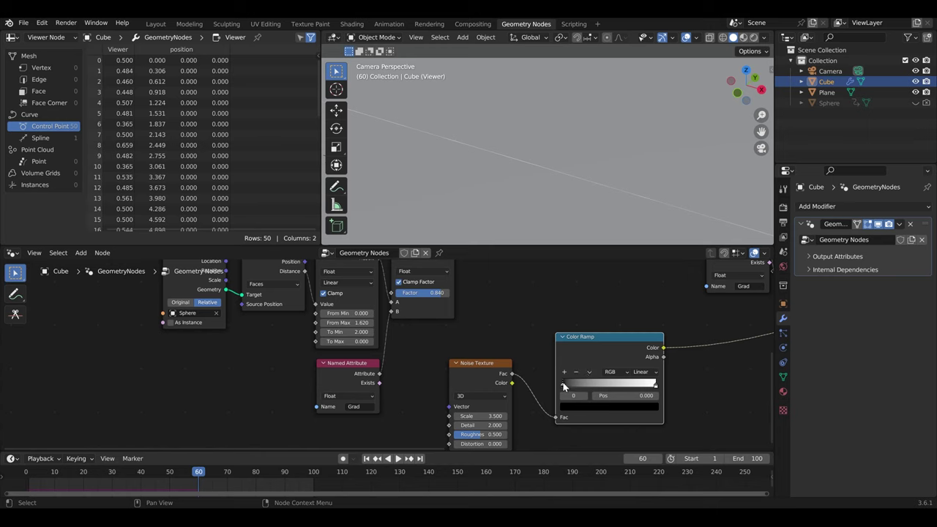
left_click_drag(564, 386, 610, 389)
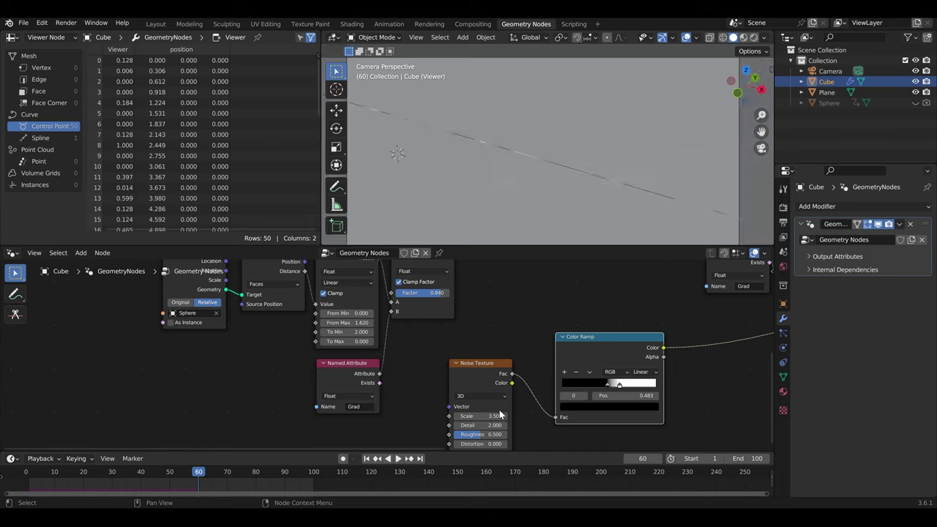
Set the Noise Texture Scale to 1.000
left_click_drag(480, 416, 484, 415)
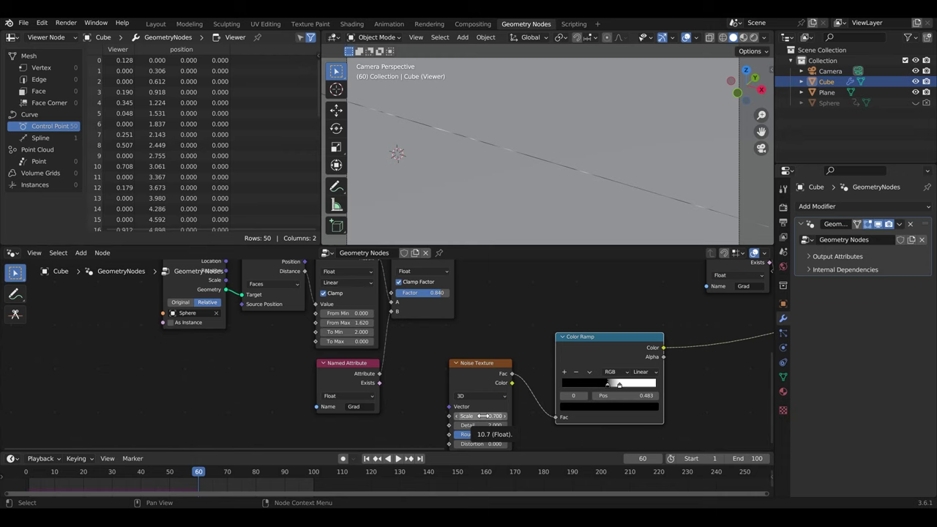
left_click(484, 416)
type("1")
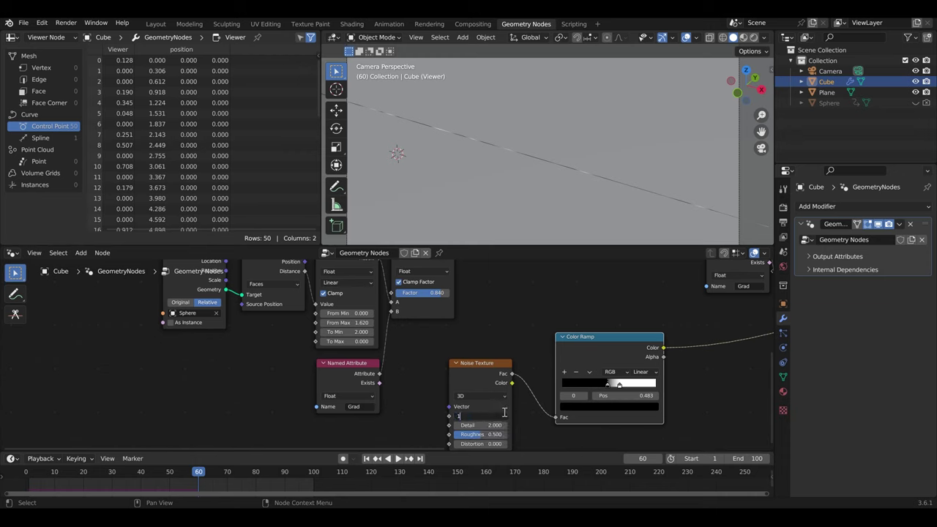
key("Return")
scroll(498, 324, "down", 2)
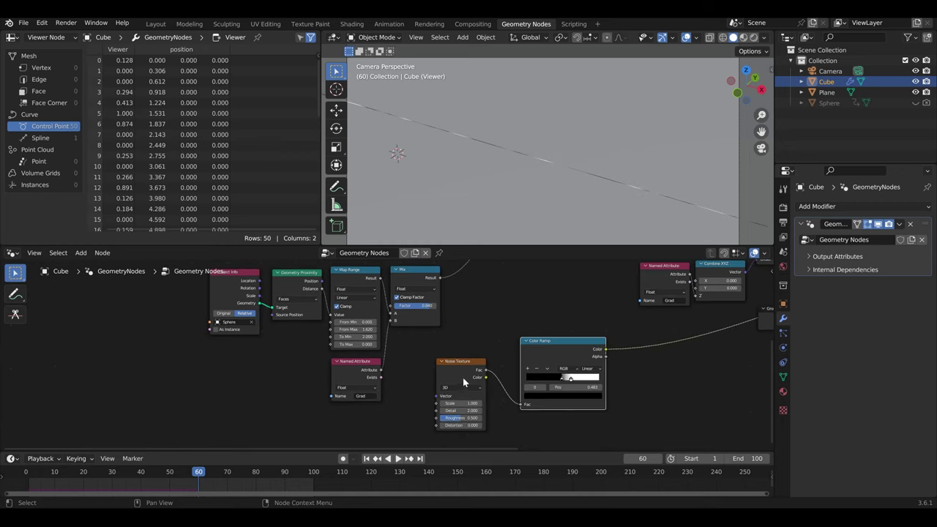
scroll(481, 366, "up", 3)
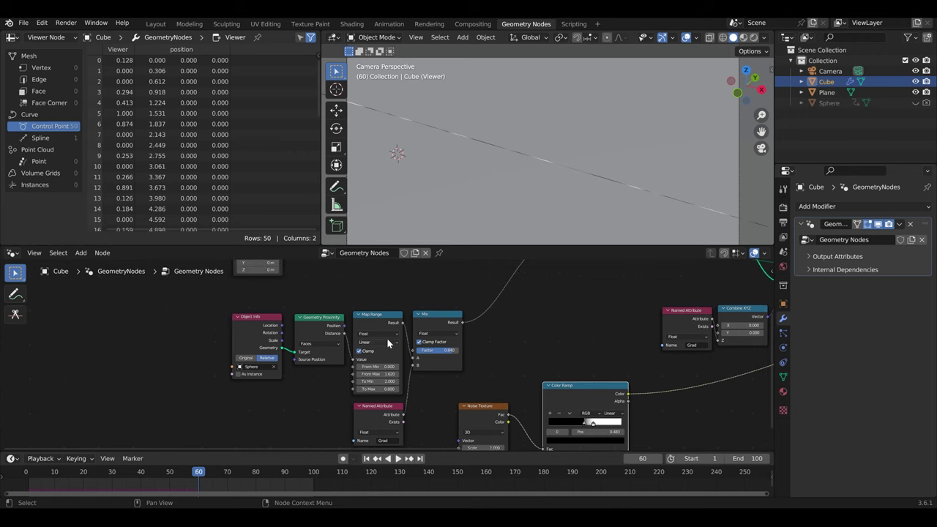
scroll(410, 355, "down", 2)
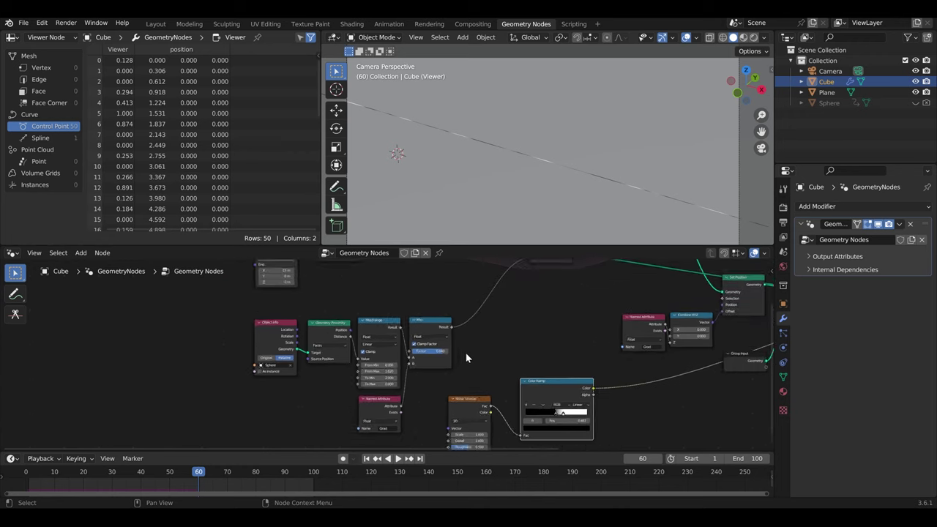
Preview the full bench mesh and delete the noise Viewer node
scroll(507, 412, "down", 2)
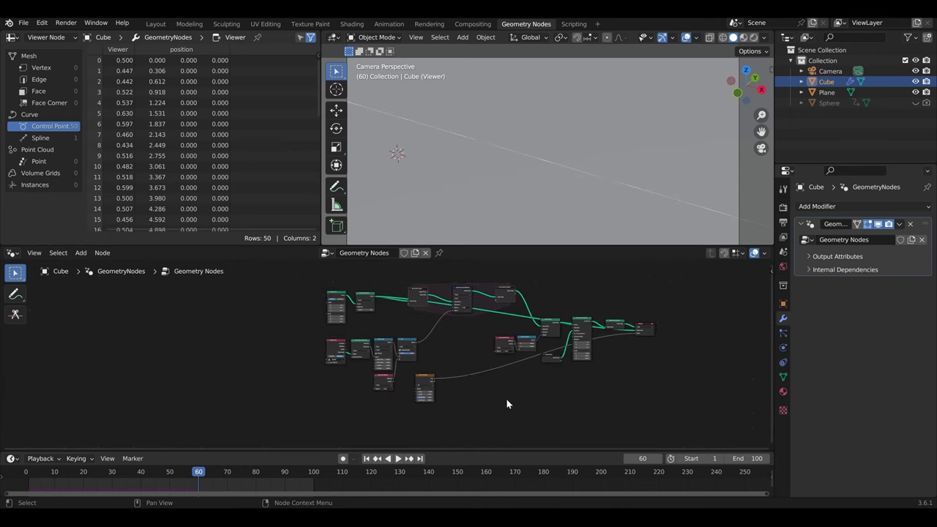
scroll(506, 404, "down", 1)
left_click(586, 341, "ctrl+shift")
scroll(512, 369, "up", 2)
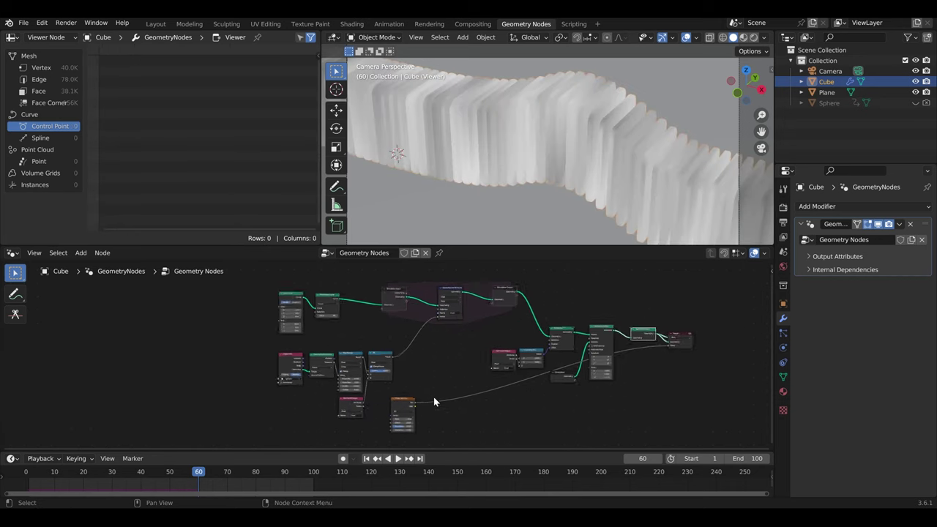
scroll(477, 369, "up", 1)
right_click_drag(364, 389, 410, 440, "ctrl")
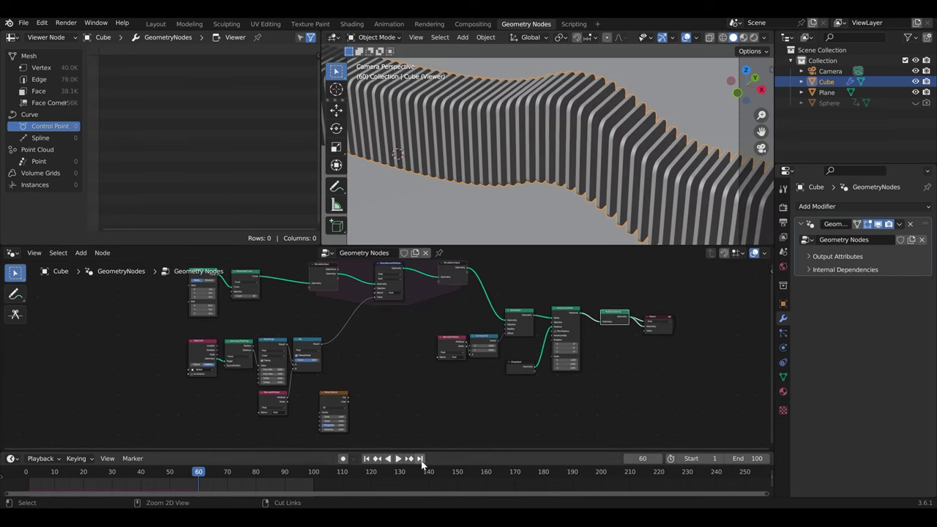
left_click(657, 322)
key("x")
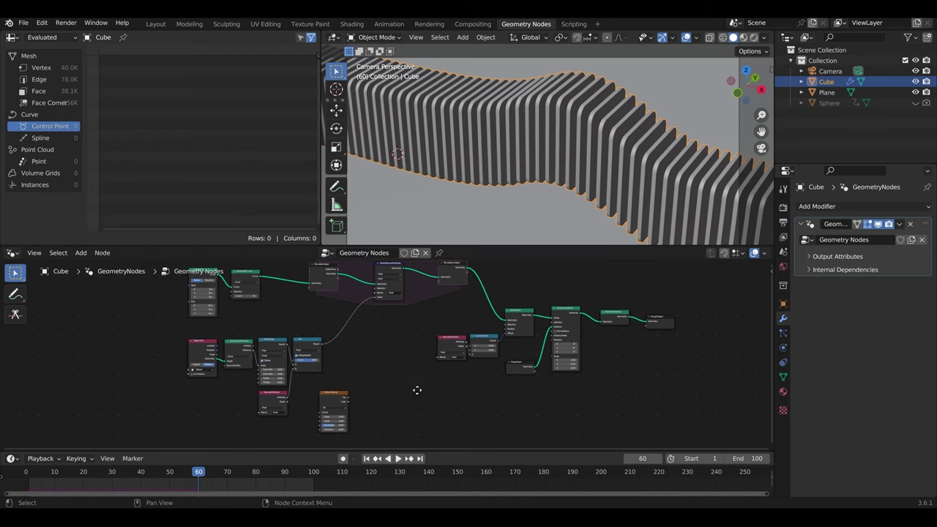
Rearrange the Mix, Named Attribute and Noise Texture nodes to make room
scroll(418, 381, "up", 2)
scroll(418, 311, "up", 2)
left_click_drag(417, 311, 508, 309)
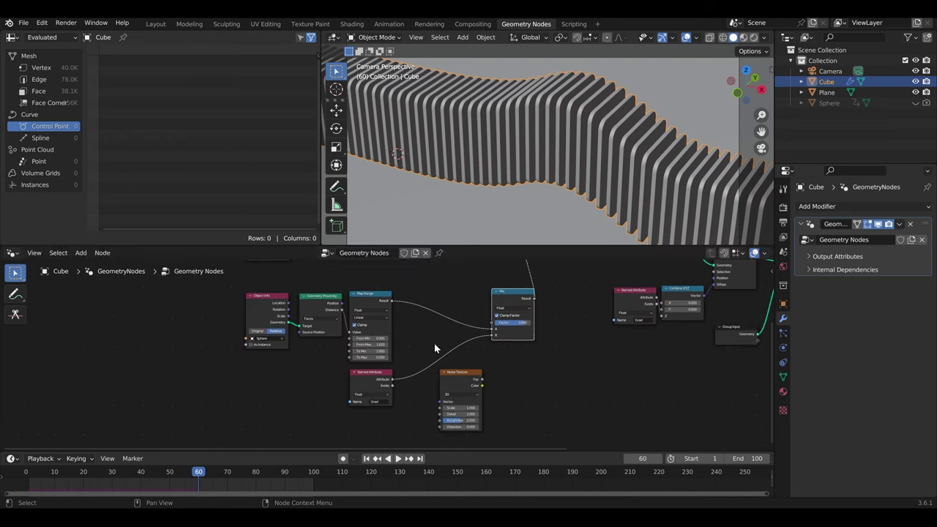
left_click_drag(374, 381, 526, 368)
left_click_drag(457, 380, 352, 402)
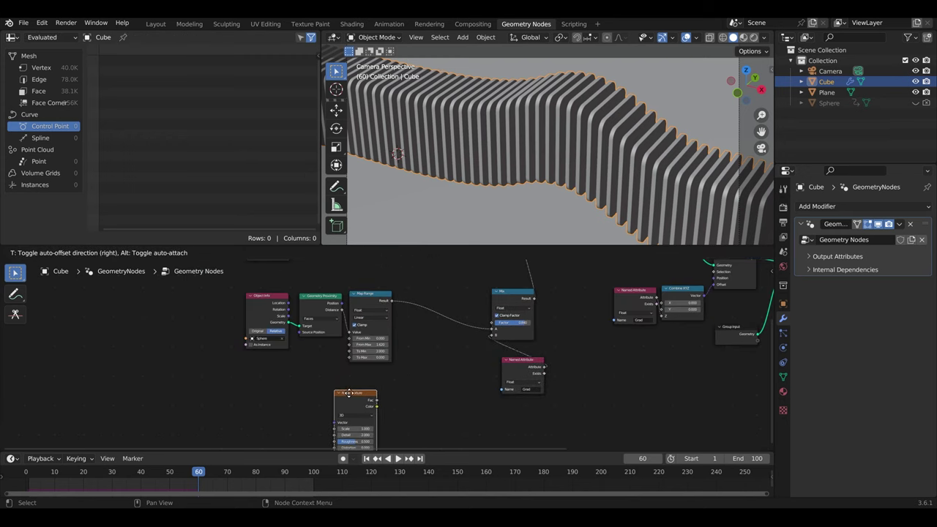
Add a Math node set to Multiply, fed by the noise Fac output
key("shift+a")
left_click(431, 298)
type("mat")
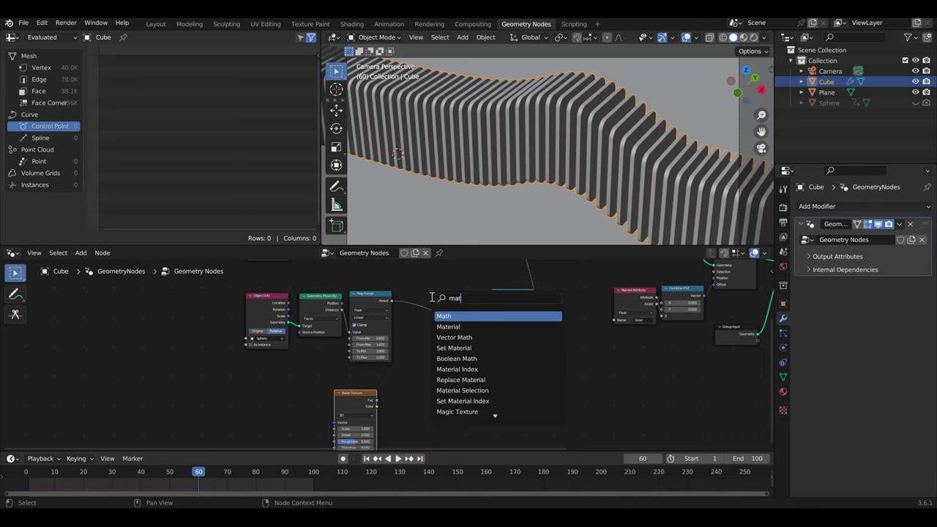
type("h")
key("Return")
scroll(447, 278, "up", 2)
left_click(448, 283)
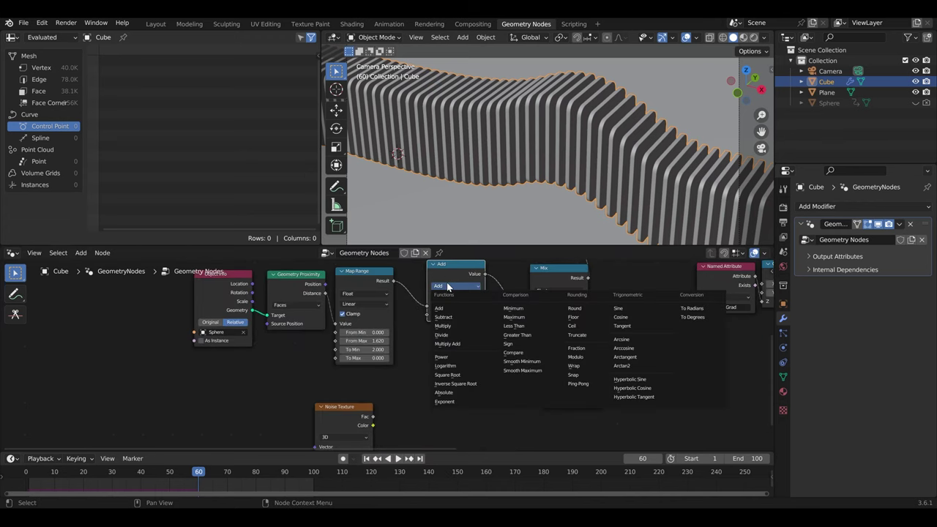
left_click(449, 324)
left_click_drag(339, 421, 429, 316)
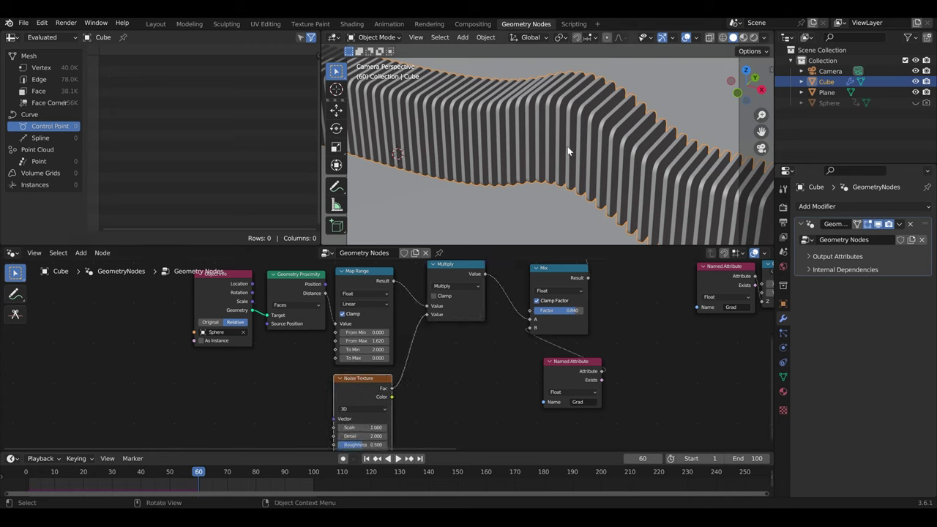
Rewind to the start and play the animation to watch the irregular slat wave
left_click_drag(134, 473, 26, 473)
key("space")
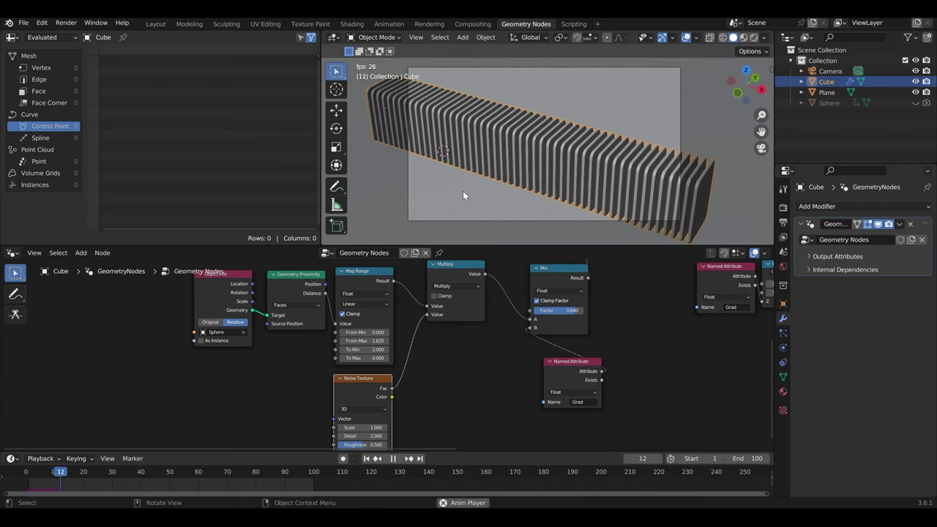
key("space")
key("KP_0")
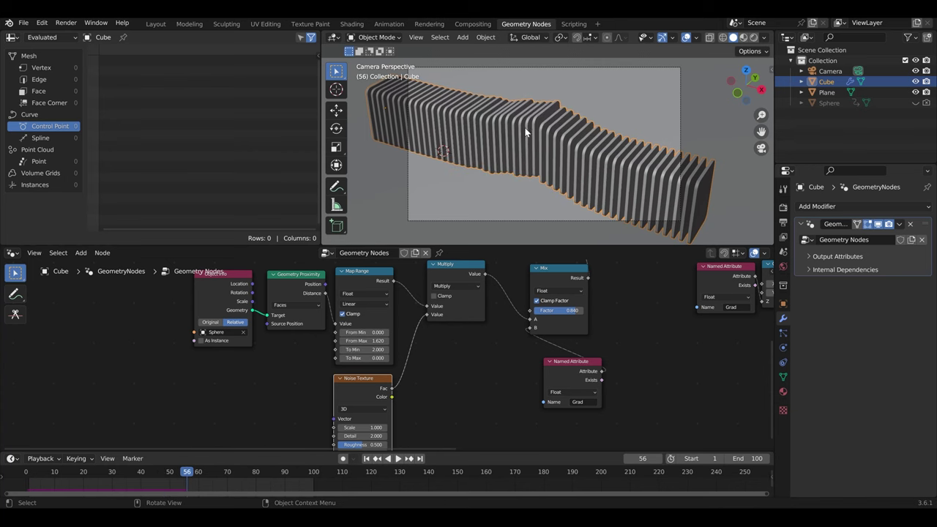
key("space")
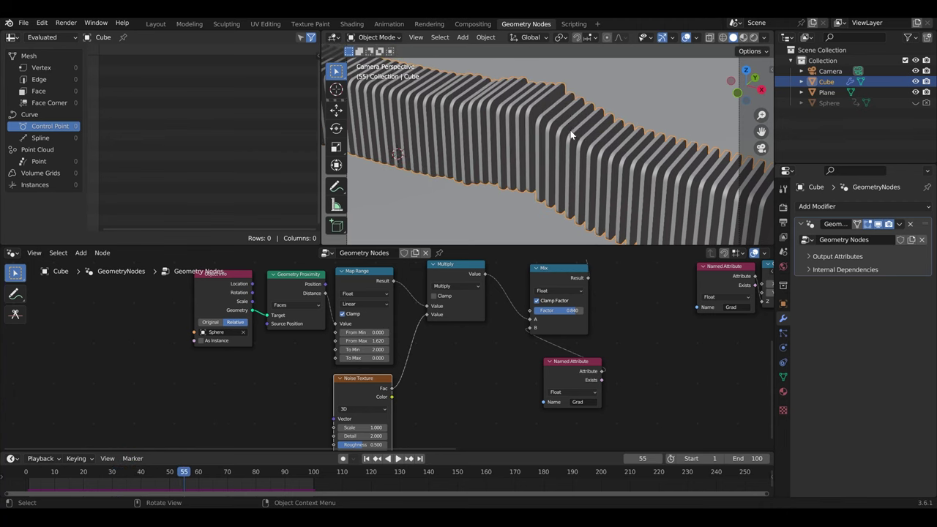
key("space")
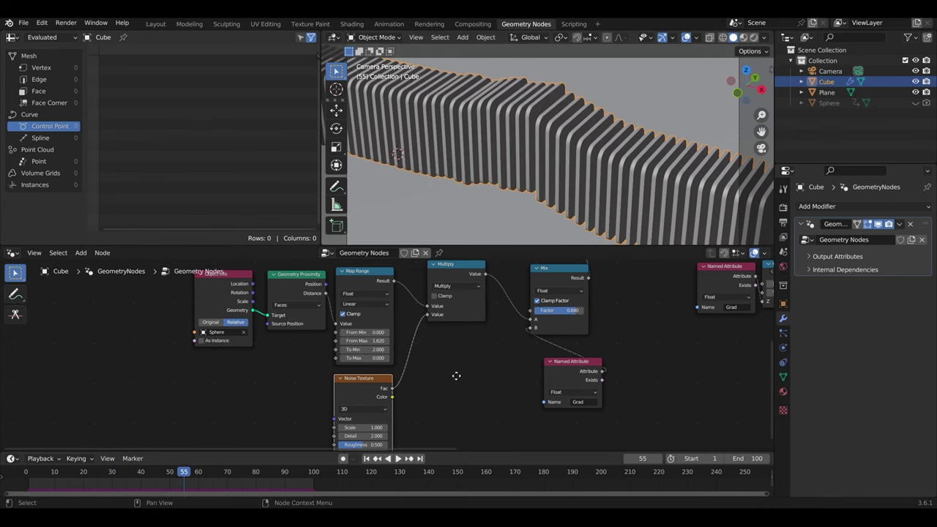
scroll(457, 376, "up", 2)
scroll(482, 366, "up", 2)
Try Noise Texture Scale 0.1 and then 0.5, replaying the animation after each
left_click(467, 362)
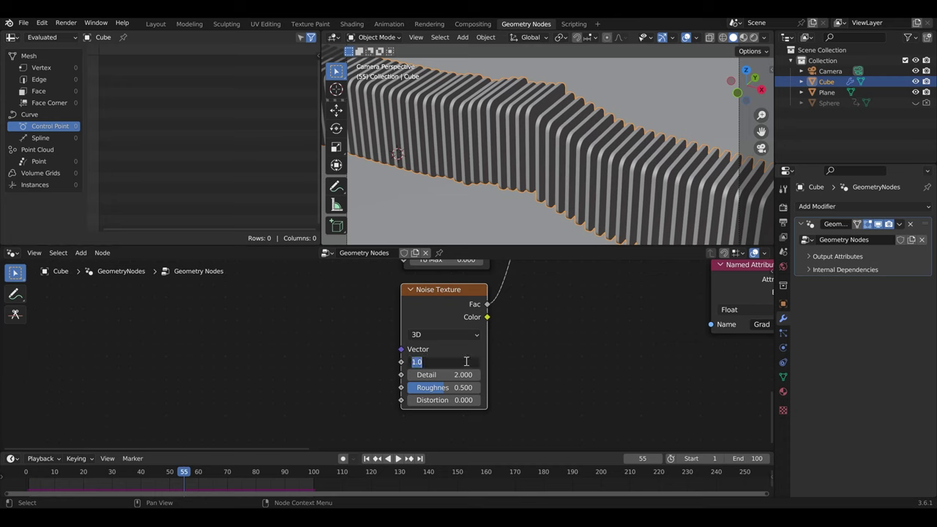
type(".1")
key("Return")
key("shift+Left")
key("space")
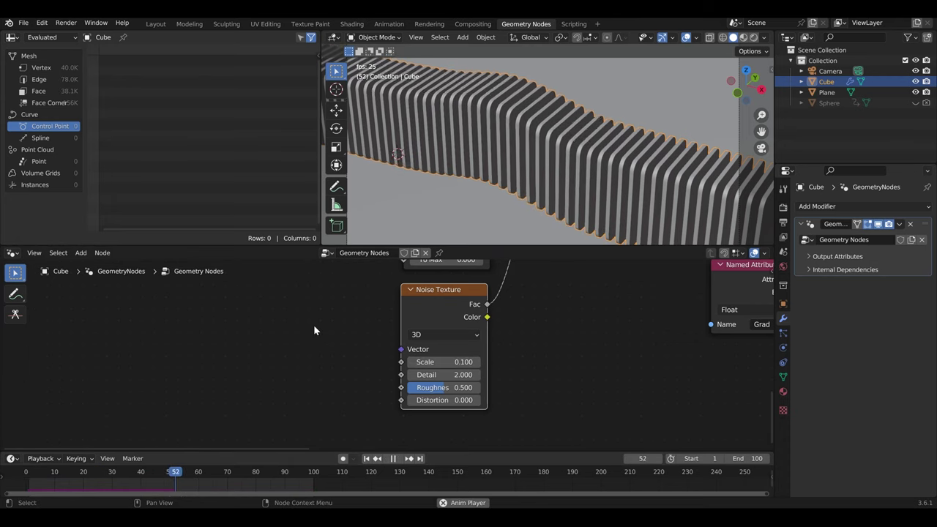
key("space")
left_click(447, 362)
type(".5")
key("Return")
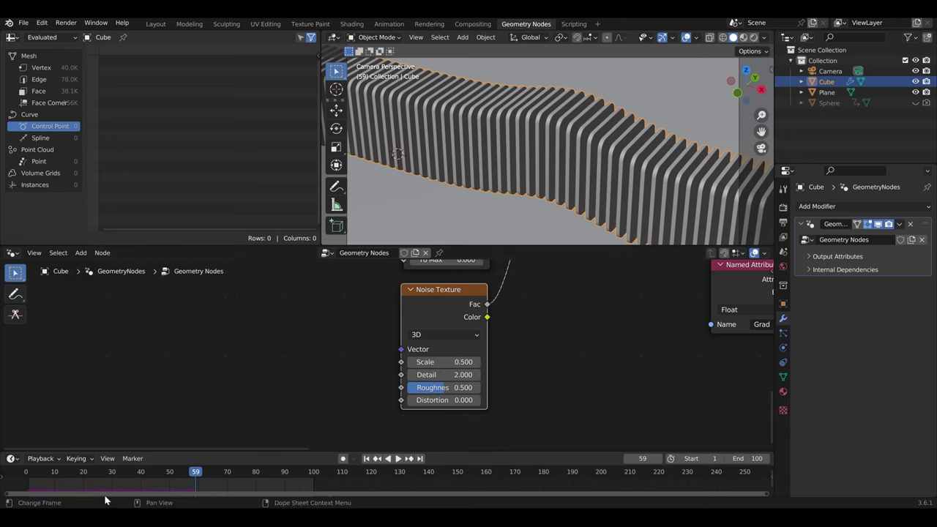
key("shift+Left")
key("space")
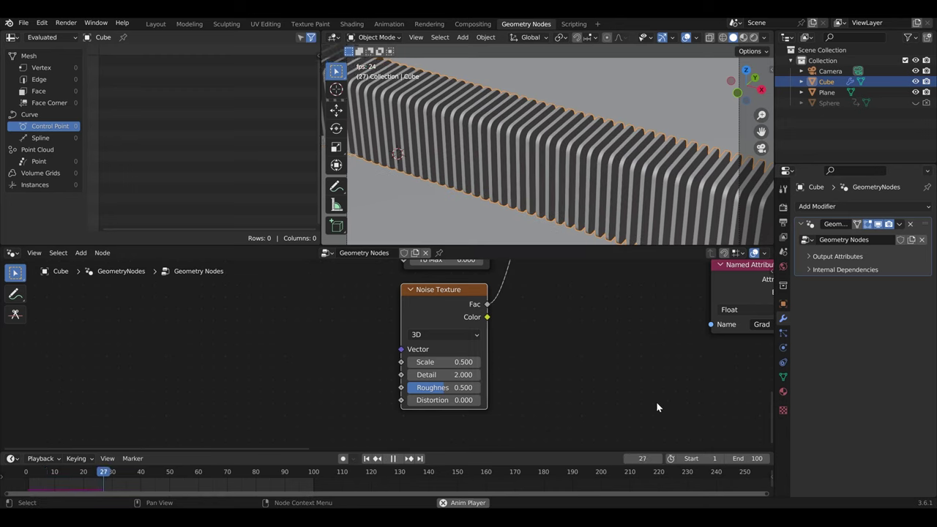
key("space")
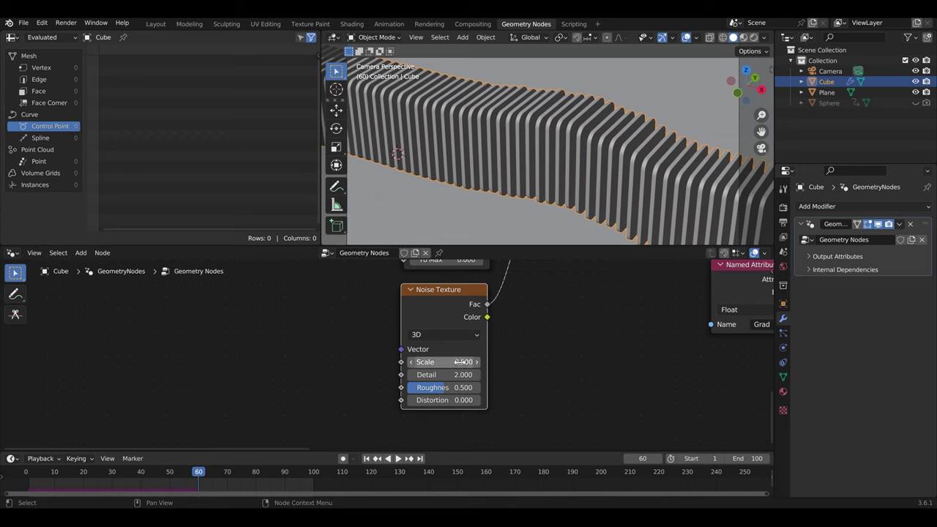
Raise the noise Scale to 5 and replay the animation
left_click_drag(473, 362, 516, 366)
key("shift+Left")
key("space")
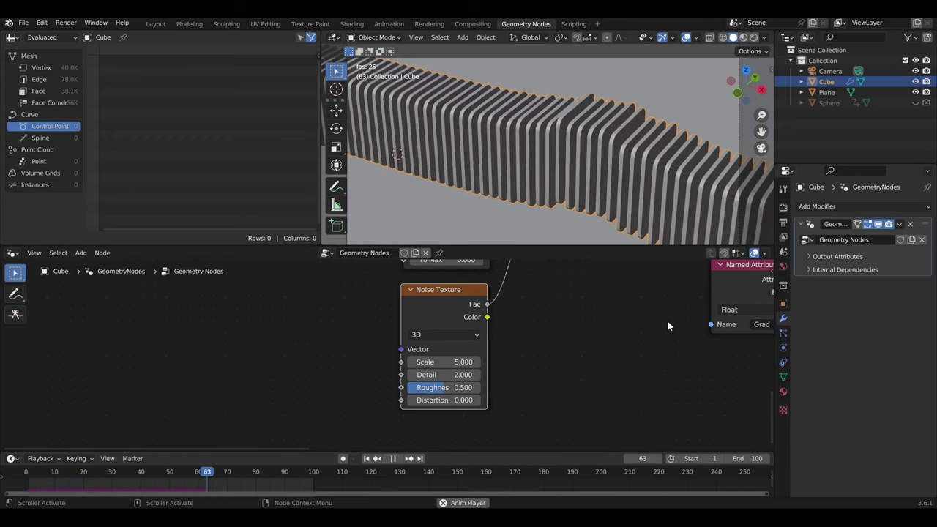
key("space")
Set the Noise Texture to Scale 1, Detail 1 and Roughness 0.3
left_click(439, 361)
type("1")
key("Return")
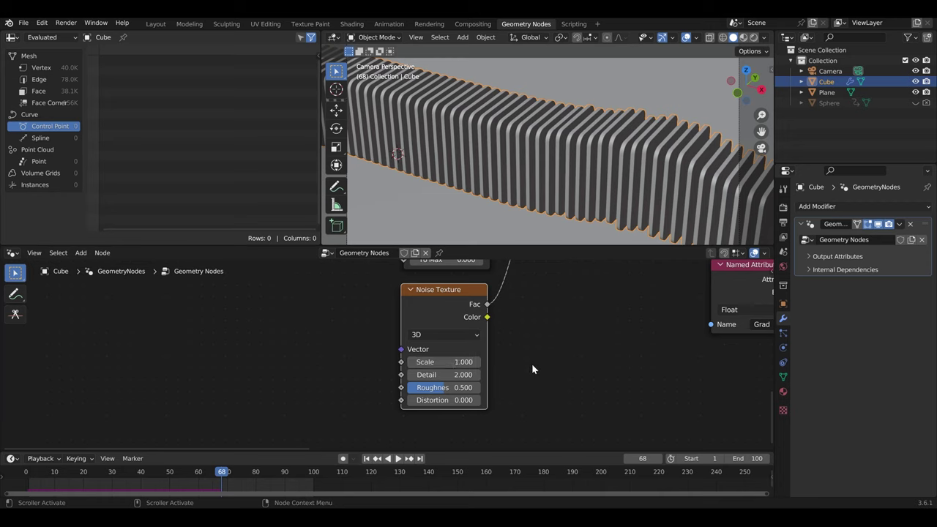
left_click(463, 375)
type("1")
key("Return")
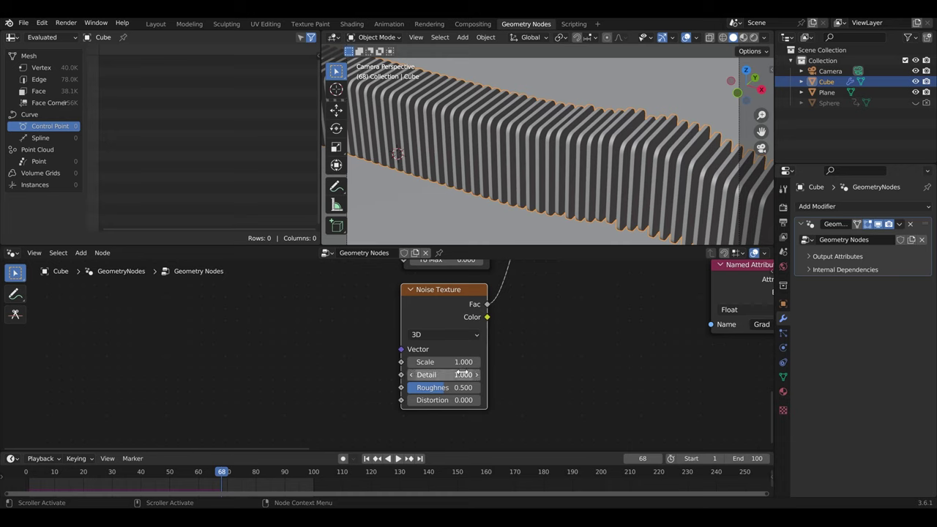
left_click(461, 387)
type("0.3")
key("Return")
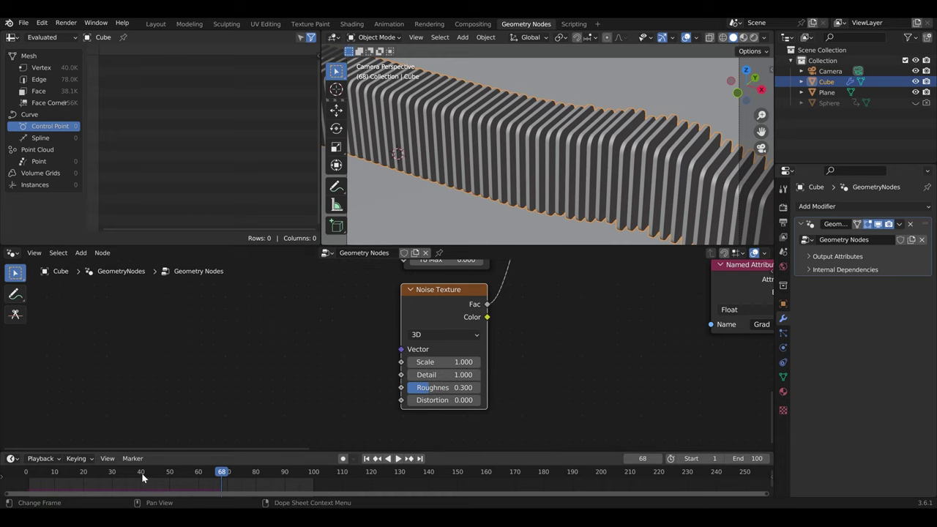
Replay the animation from frame 1 to check the gentler slat wave
key("shift+Left")
key("space")
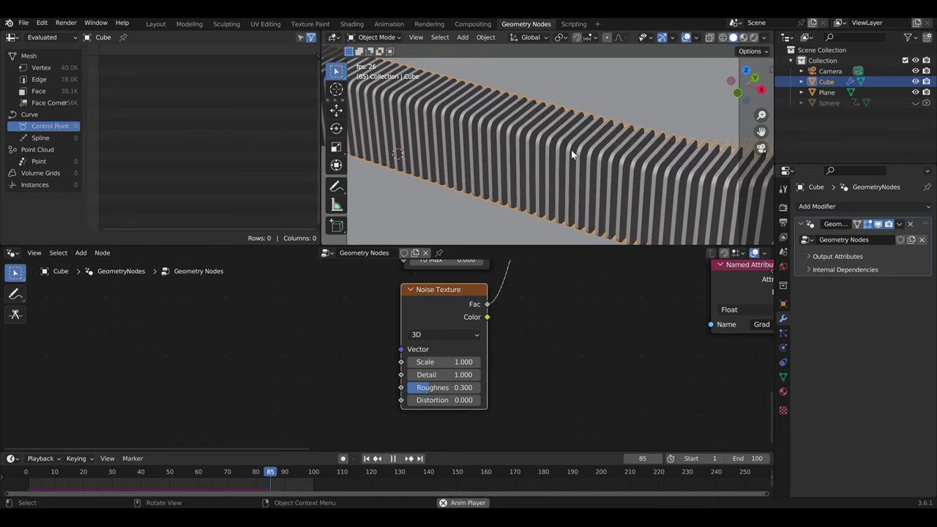
key("Escape")
scroll(569, 345, "down", 2)
Enter 2.5 as the Map Range To Min
scroll(513, 320, "down", 2)
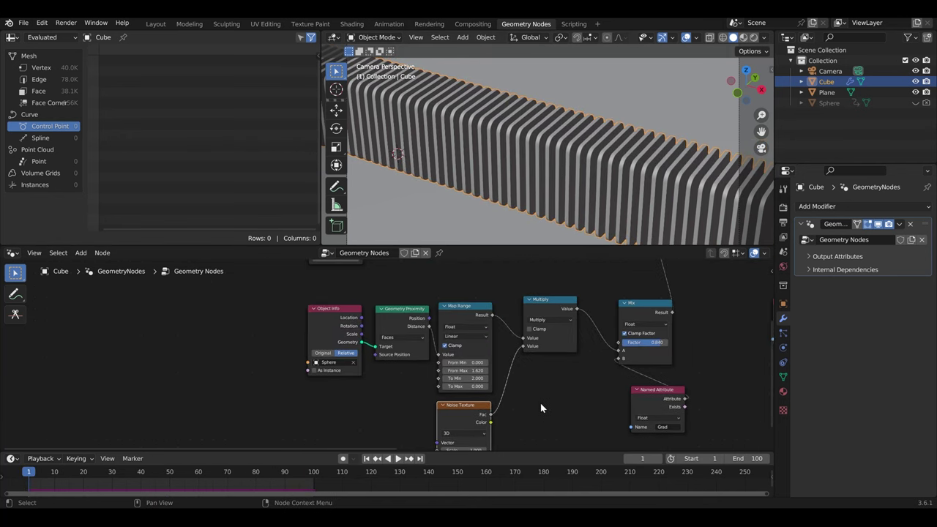
scroll(542, 408, "up", 2)
left_click(523, 393)
type("2.5")
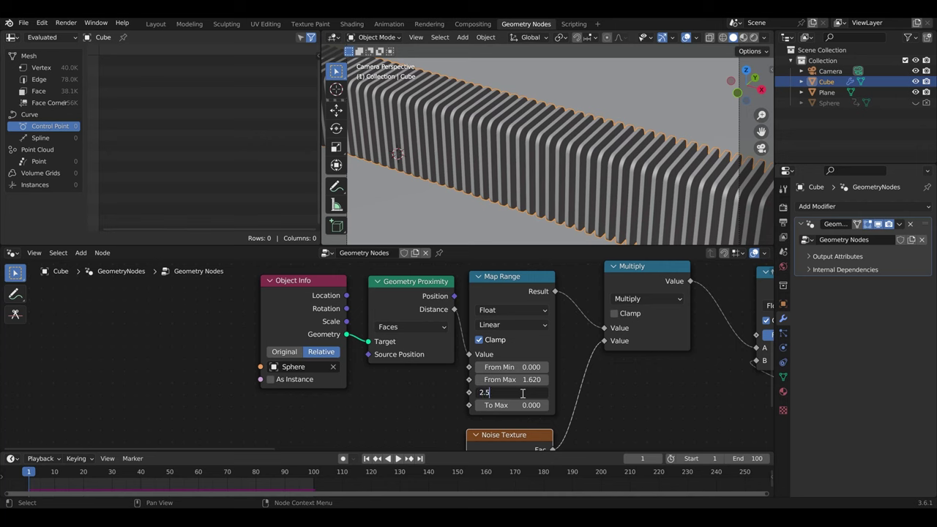
key("Return")
Play the bench animation, then zoom the node editor out to the full tree
scroll(448, 205, "down", 3)
key("space")
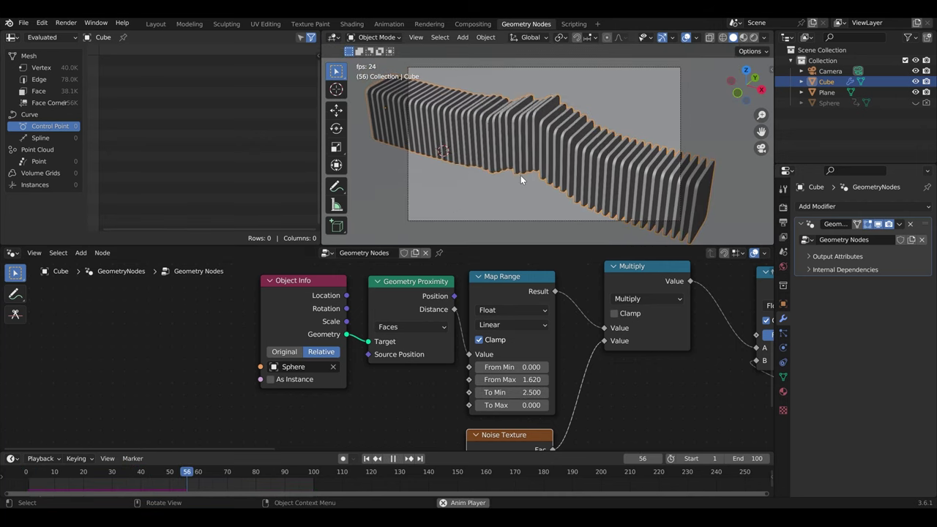
key("space")
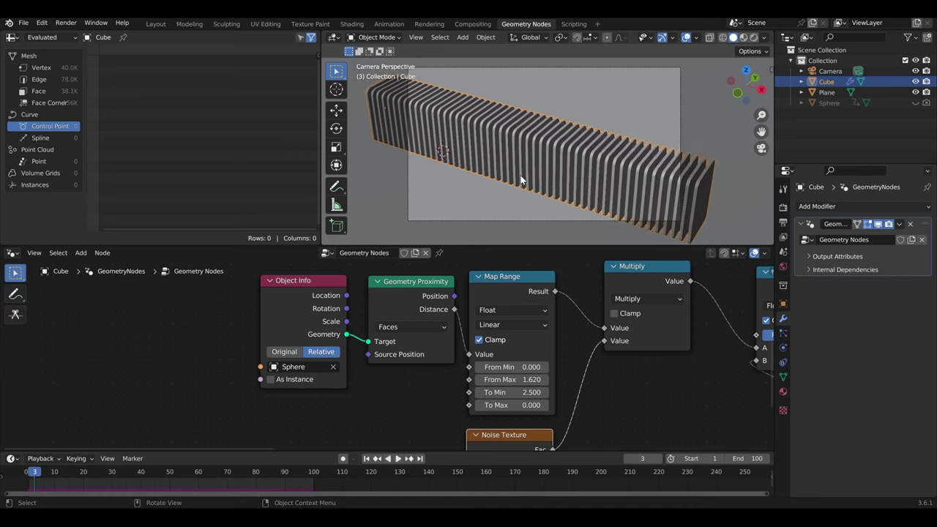
scroll(582, 354, "down", 1)
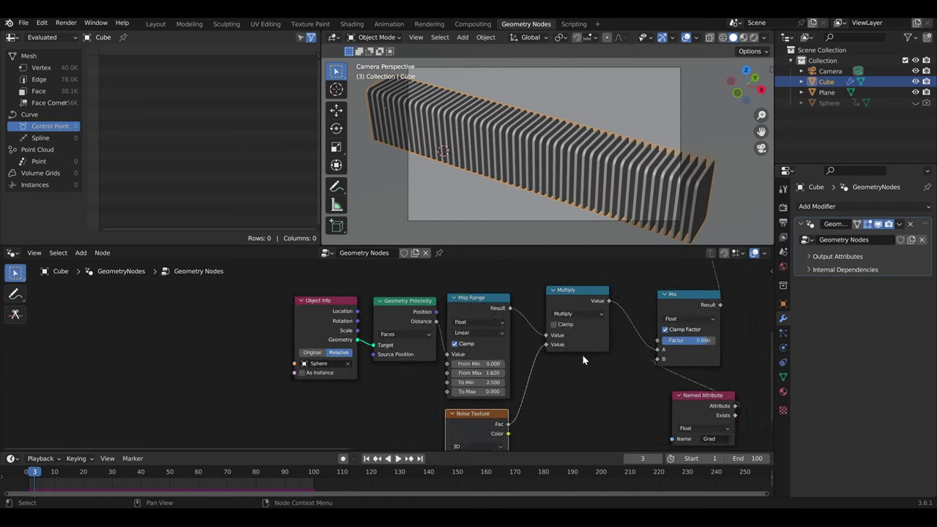
scroll(582, 354, "down", 2)
scroll(582, 355, "down", 2)
scroll(582, 354, "down", 1)
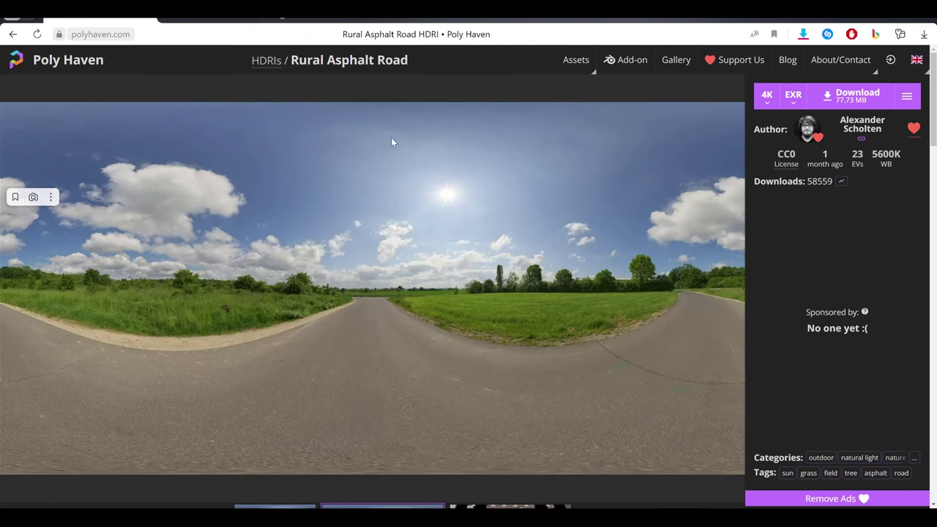
left_click(68, 59)
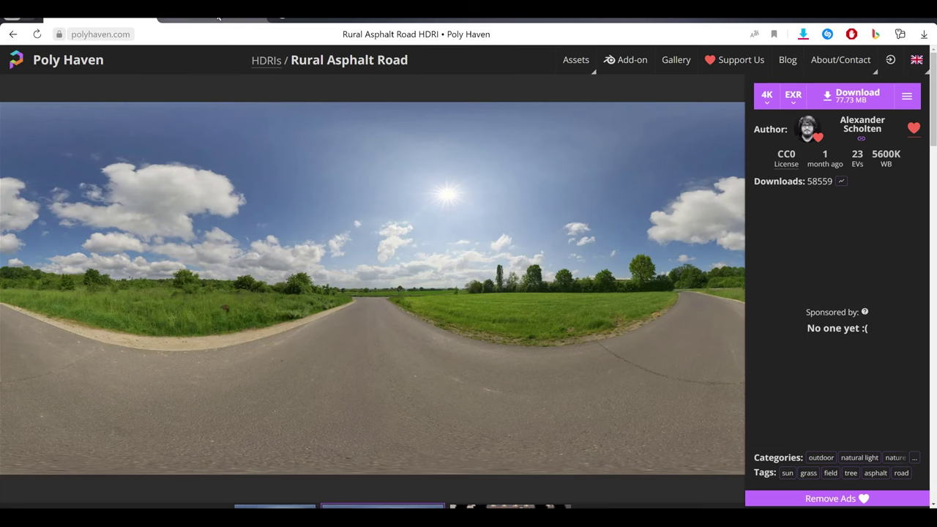
scroll(141, 290, "down", 5)
left_click(141, 290)
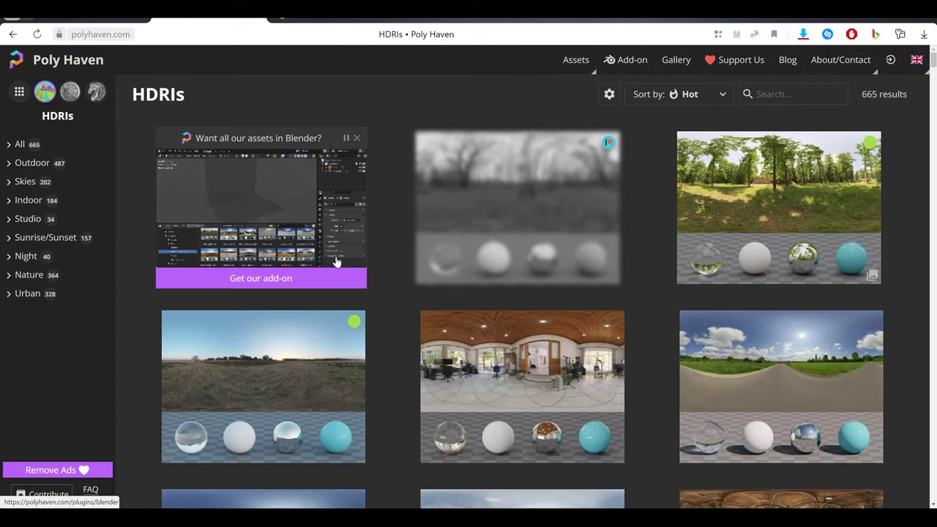
scroll(541, 230, "down", 5)
scroll(540, 229, "down", 1)
scroll(571, 247, "down", 5)
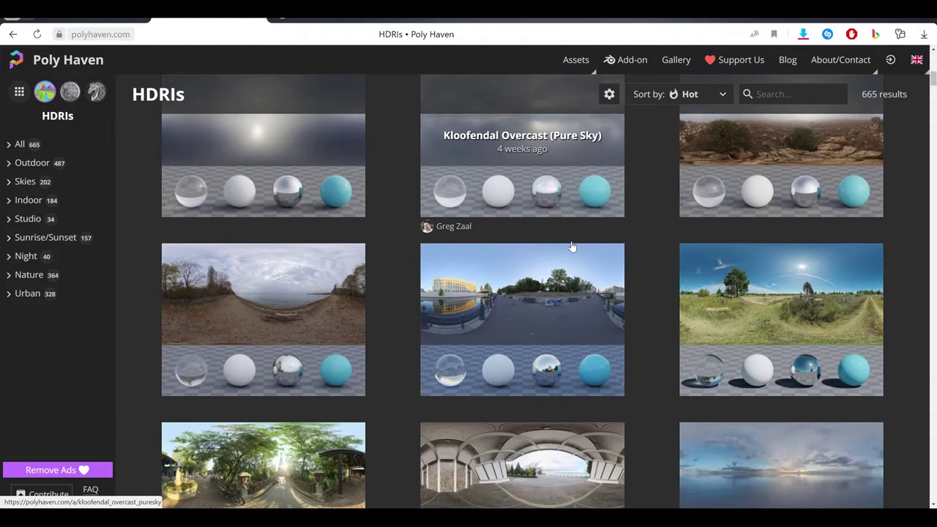
scroll(577, 259, "down", 2)
scroll(566, 270, "up", 3)
scroll(565, 307, "down", 5)
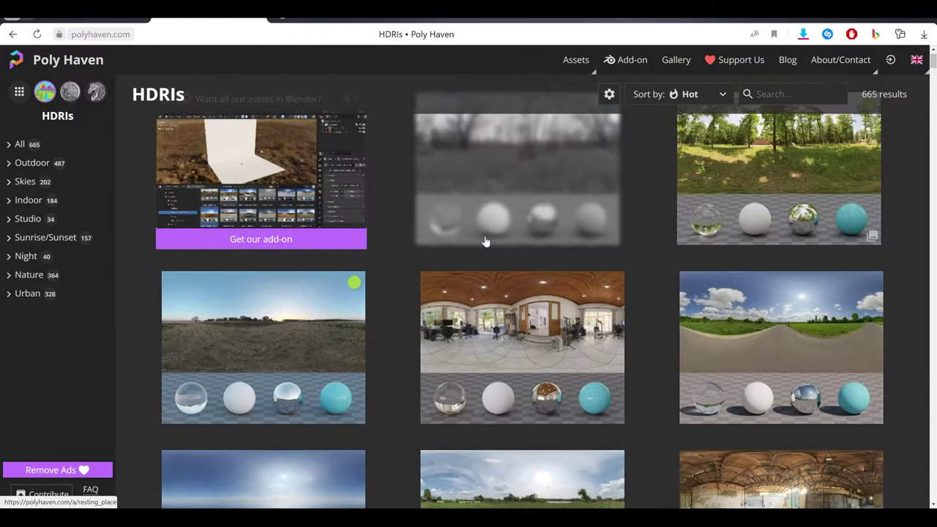
scroll(565, 347, "down", 2)
scroll(558, 301, "up", 2)
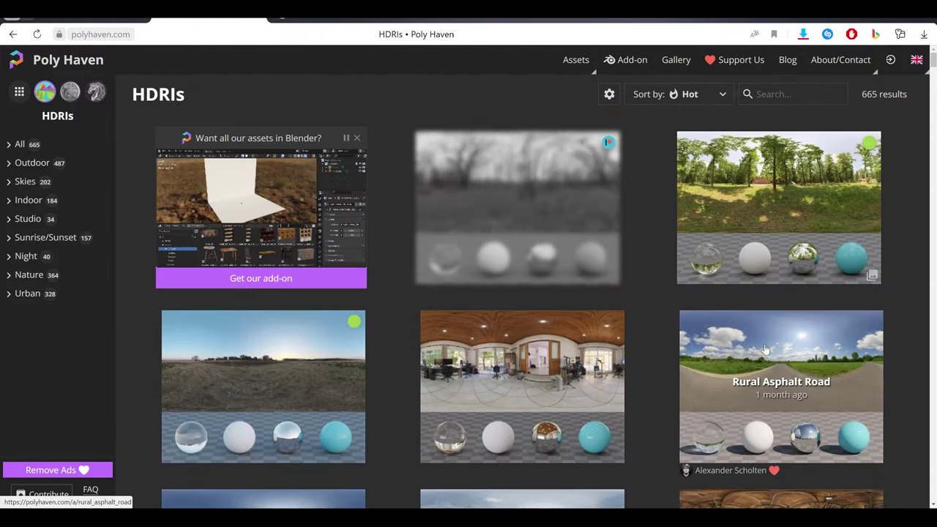
left_click(780, 381)
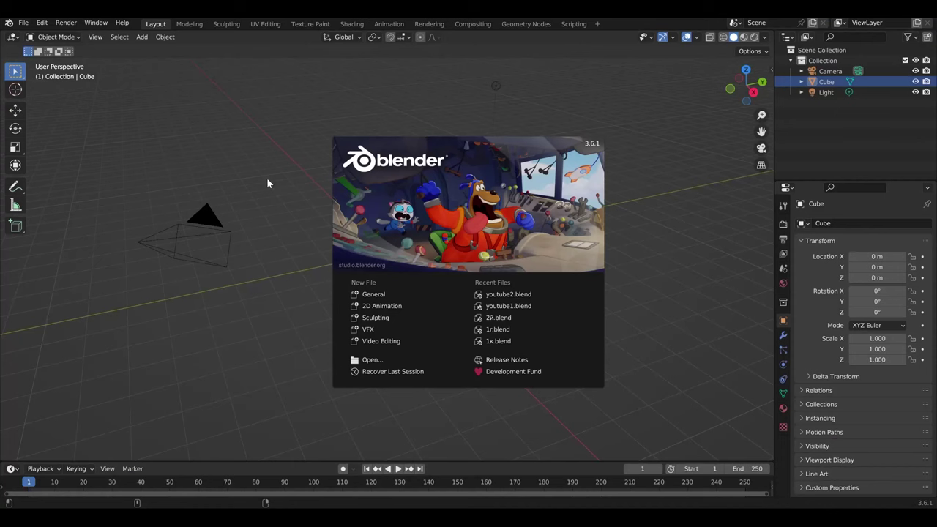
Dismiss the splash screen and set the Output resolution scale to 200%
left_click(281, 230)
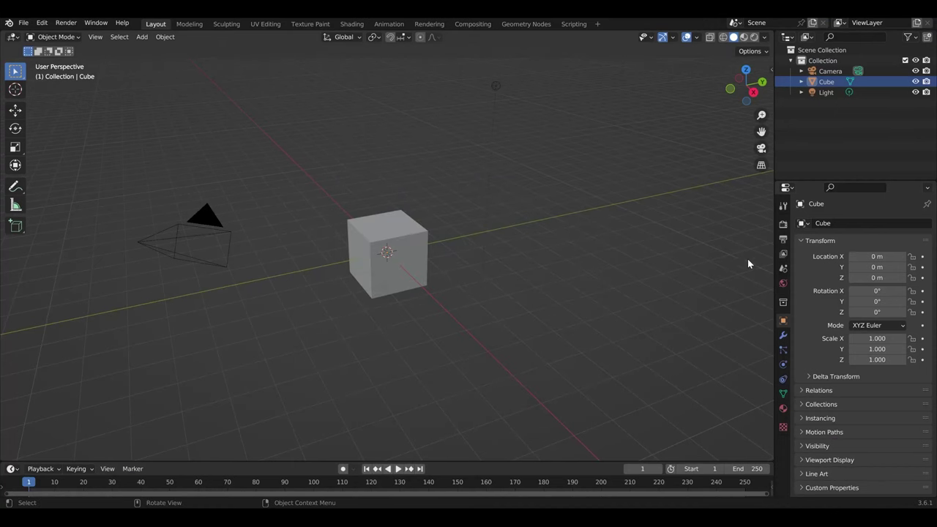
left_click(784, 239)
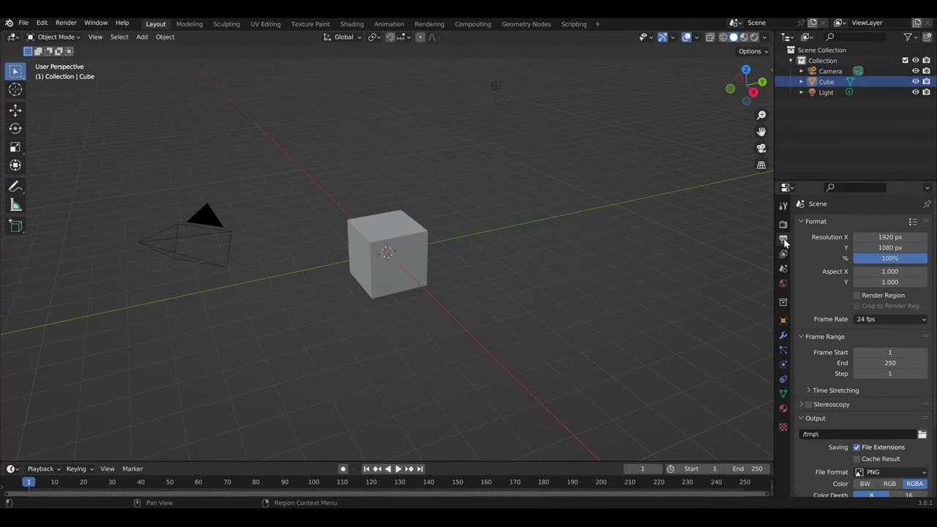
double_click(890, 258)
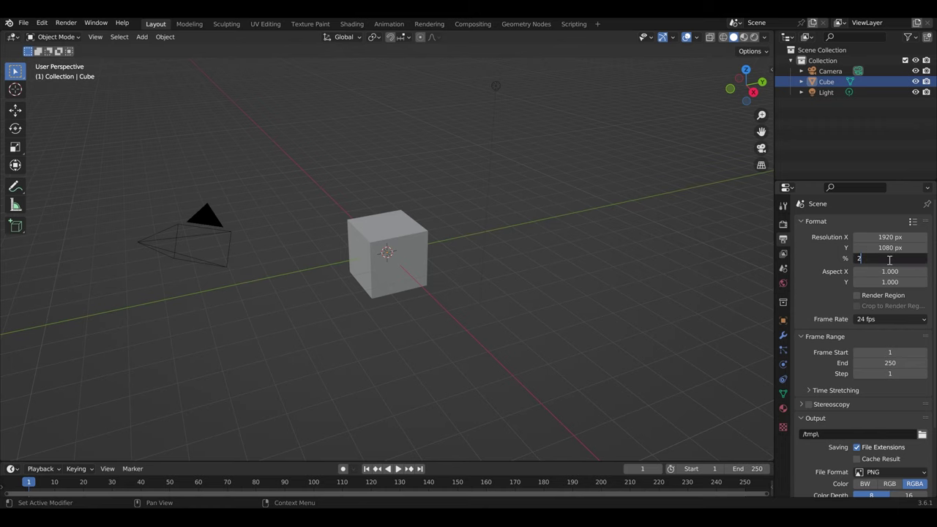
type("200")
key("Return")
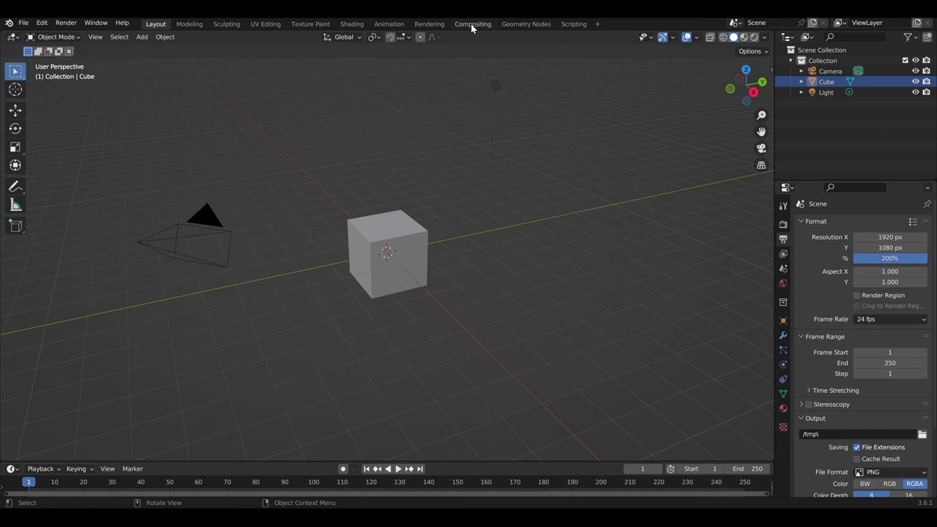
left_click(472, 26)
Enable compositing nodes and link the rural asphalt HDRI image to Composite and Viewer, fitting the backdrop
left_click(121, 38)
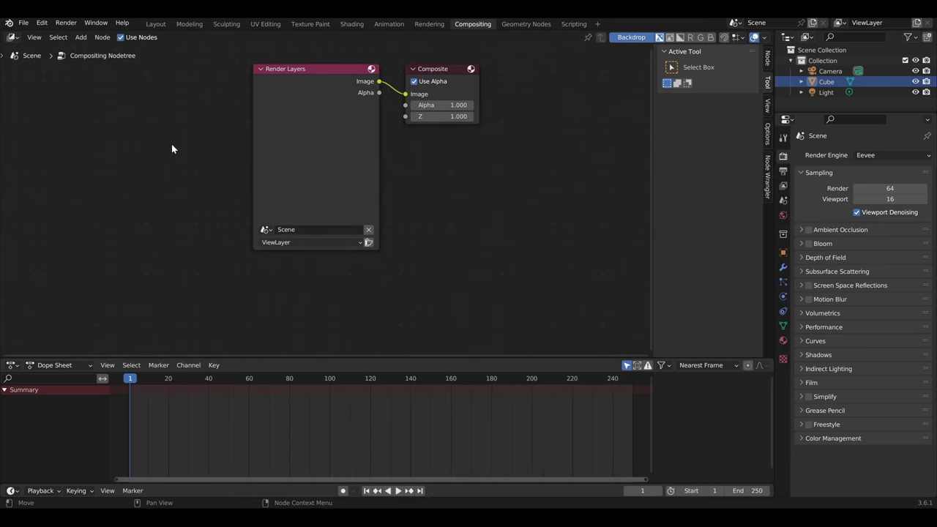
left_click_drag(167, 199, 151, 126)
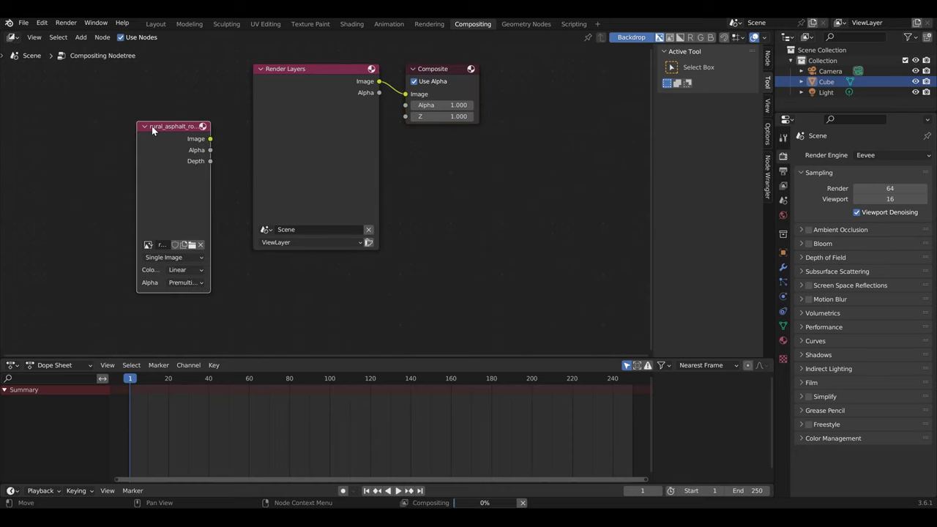
left_click_drag(211, 139, 421, 93)
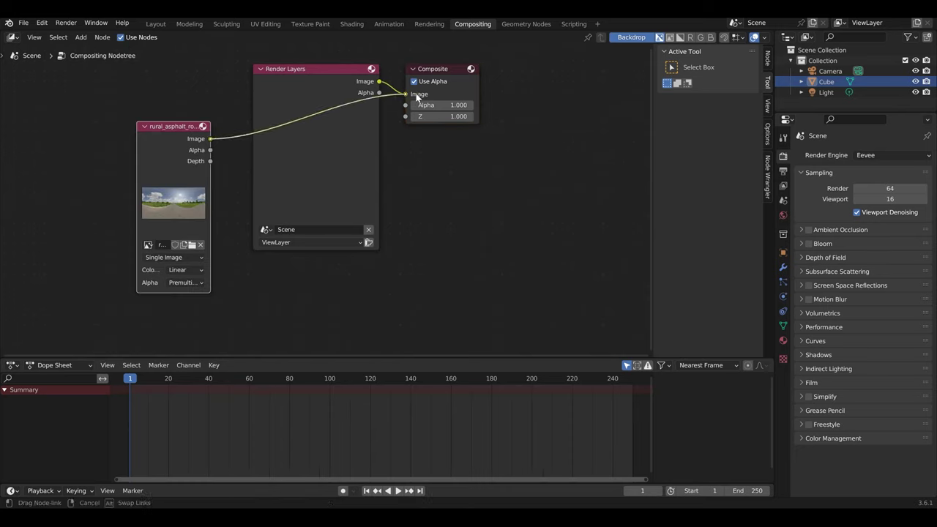
left_click_drag(354, 158, 688, 320)
left_click(151, 139, "ctrl+shift")
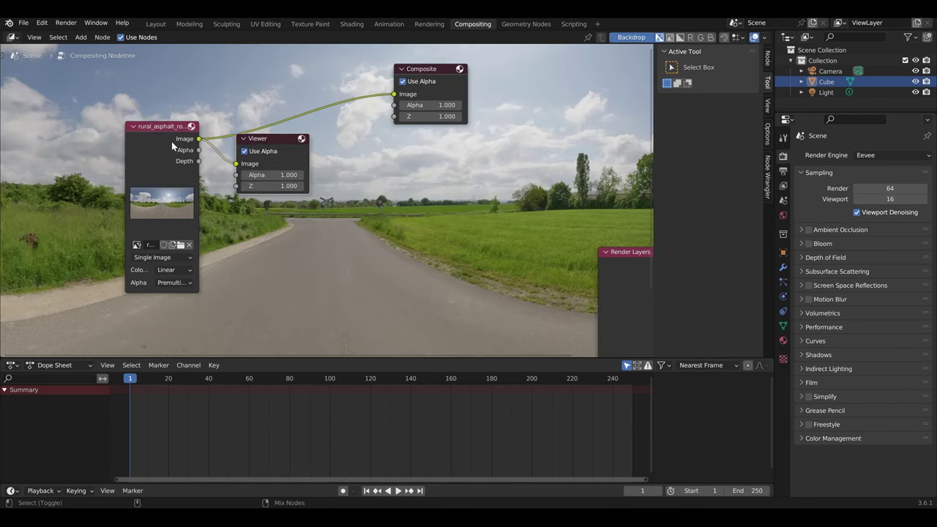
left_click_drag(278, 136, 460, 148)
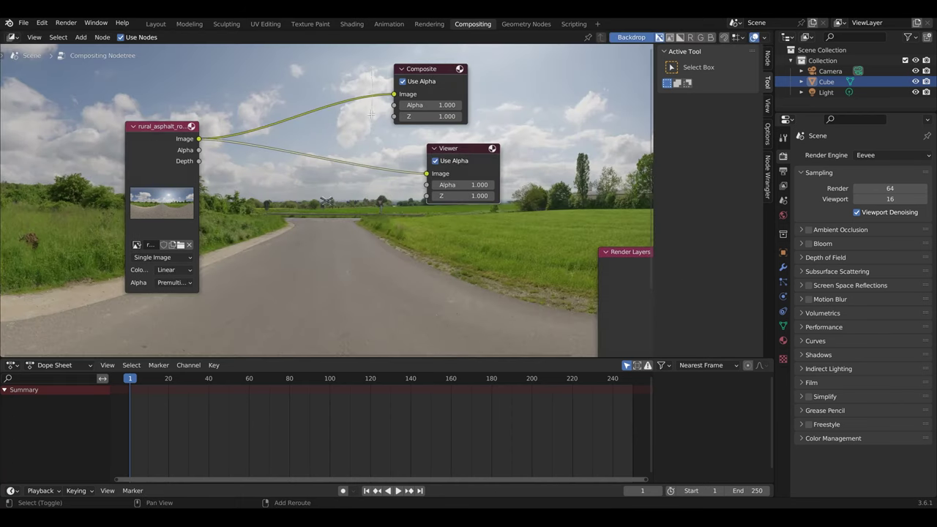
right_click_drag(372, 92, 371, 172, "shift")
middle_click_drag(305, 170, 458, 214)
left_click_drag(311, 195, 119, 188)
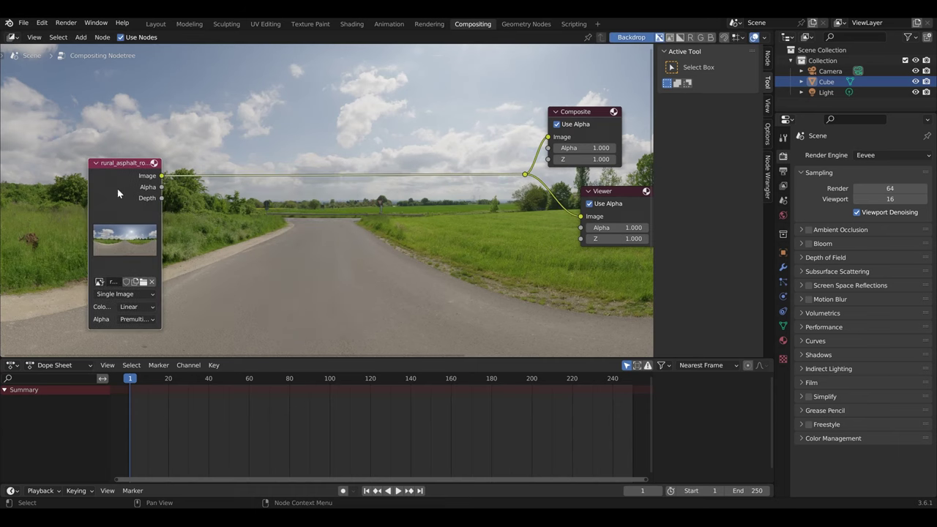
key("shift+a")
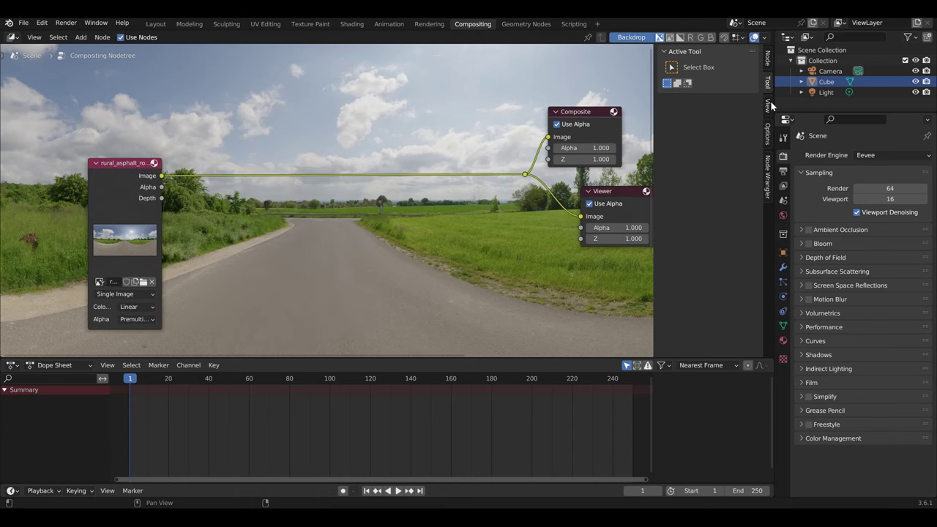
left_click(768, 104)
left_click(725, 128)
Insert a Blur node between the image and outputs with X and Y size 255
key("shift+a")
left_click(352, 150)
type("b")
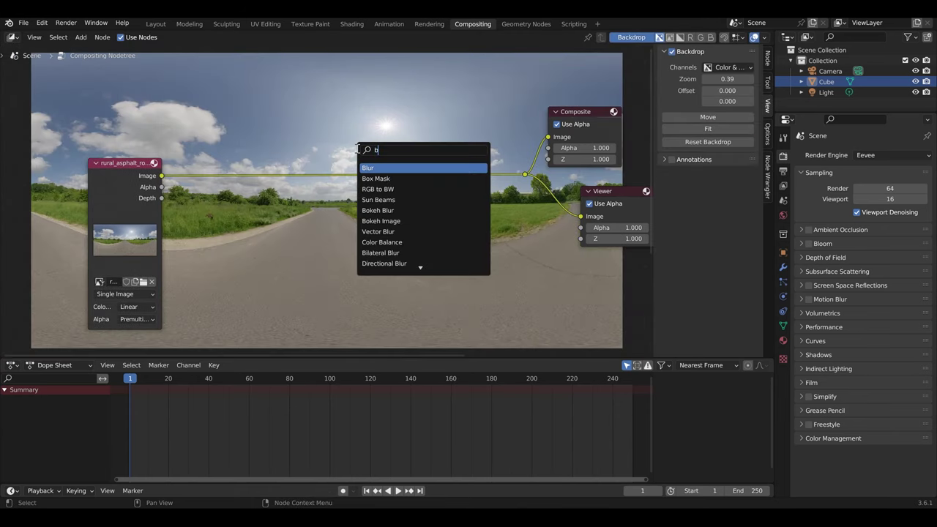
type("lu")
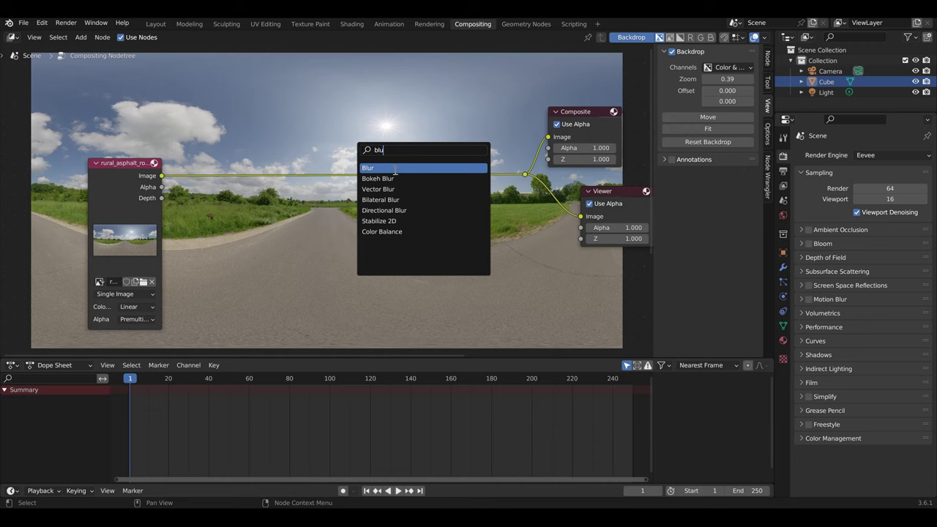
left_click(395, 169)
left_click(402, 183)
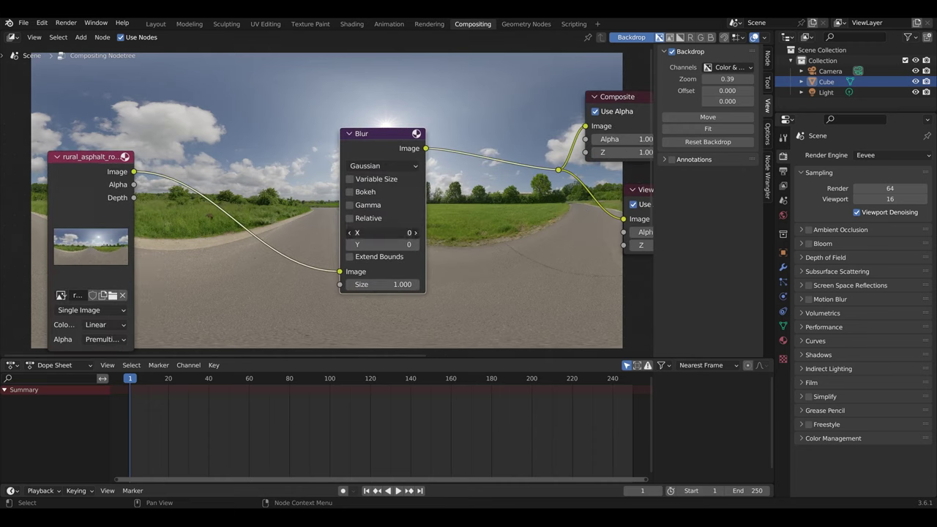
left_click(392, 232)
type("255")
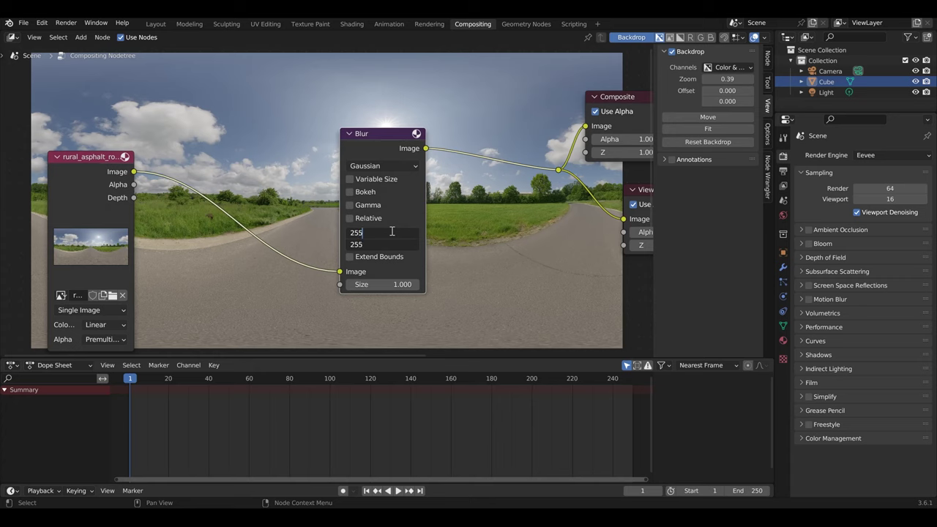
key("Return")
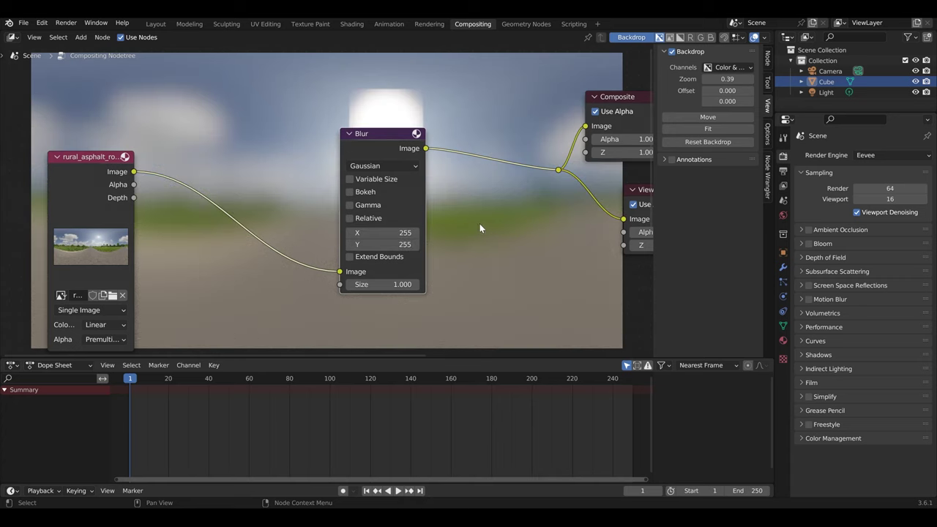
mouse_move(479, 229)
middle_mouse_down()
mouse_move(389, 241)
mouse_move(374, 329)
mouse_move(444, 272)
mouse_move(424, 220)
mouse_move(407, 223)
middle_mouse_up()
Set the output file format to OpenEXR
left_click(783, 172)
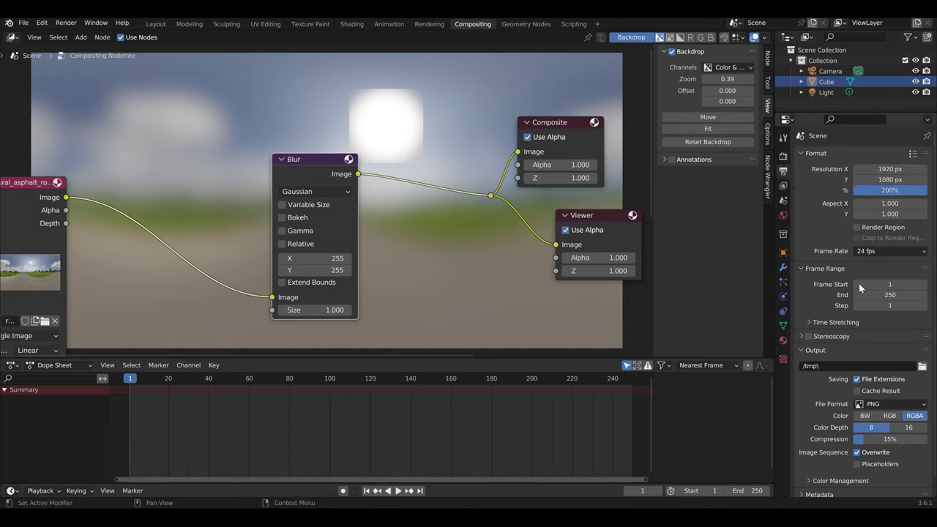
left_click(890, 403)
left_click(820, 361)
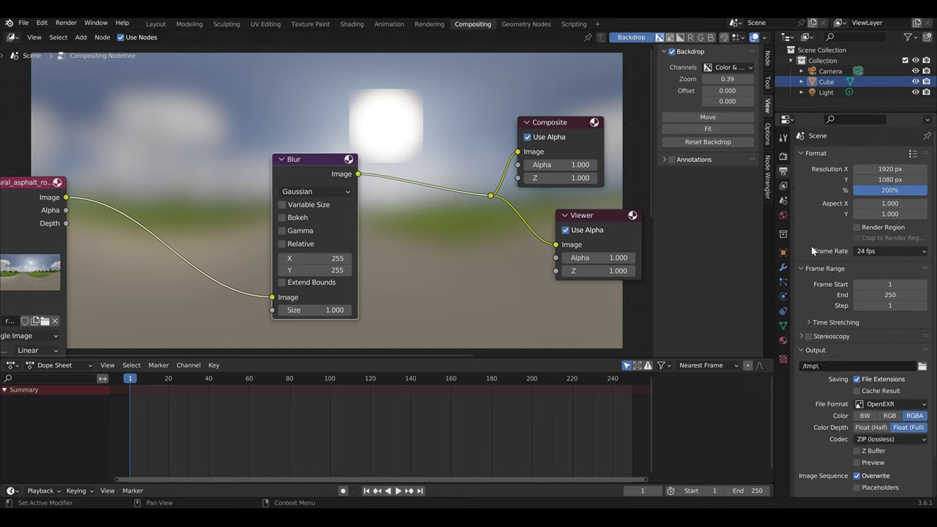
Lower the render samples from 64 to 1 and set viewport samples to 1
left_click(784, 156)
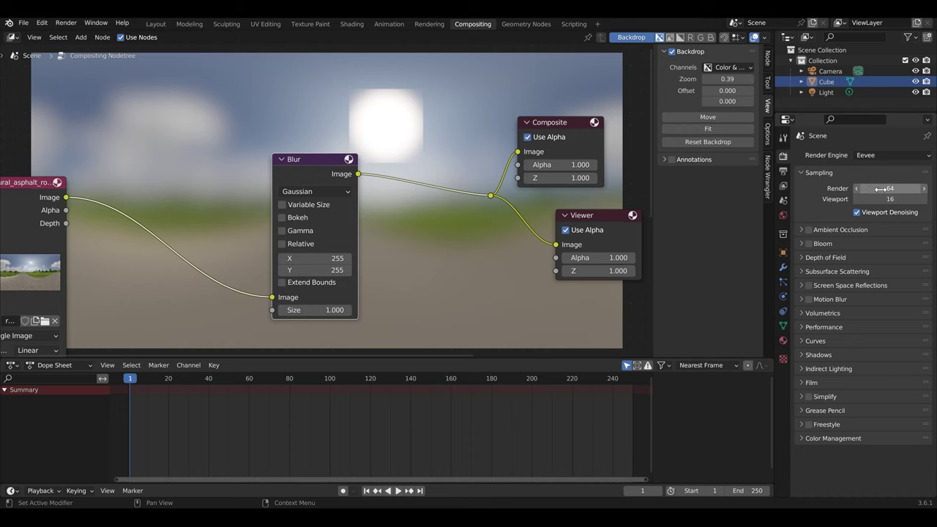
left_click_drag(881, 188, 818, 194)
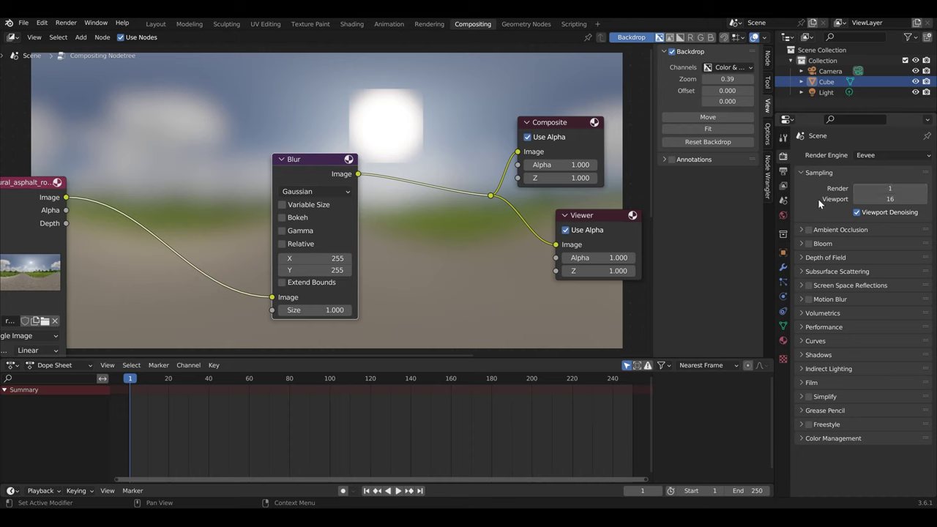
left_click(890, 199)
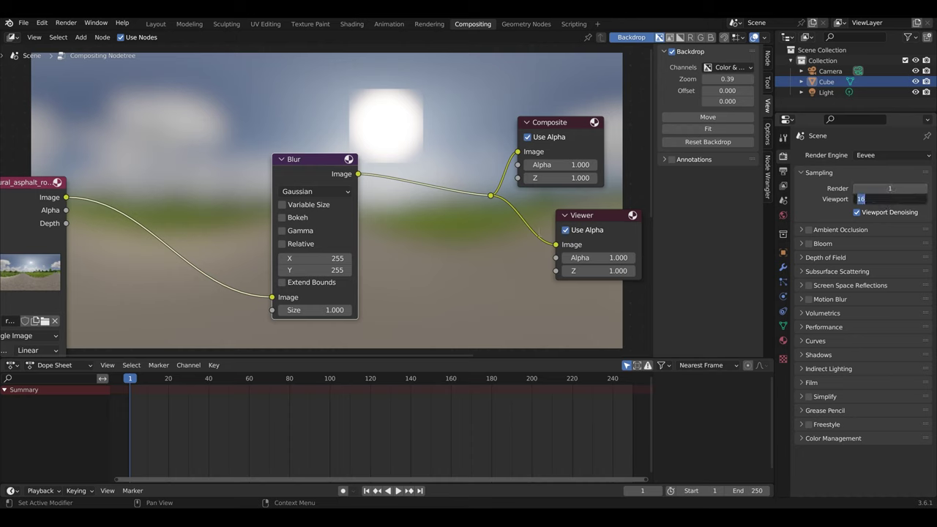
type("1")
key("Return")
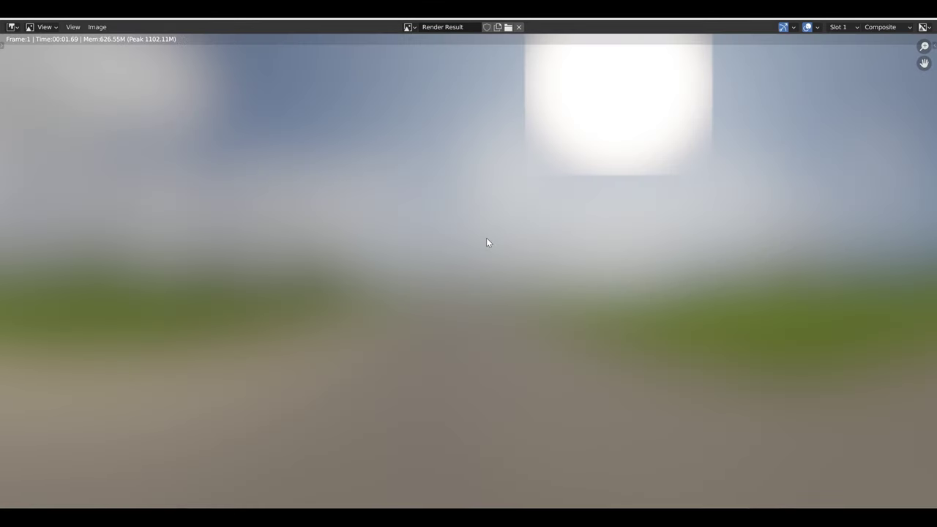
Open the save options for the rendered blurred HDRI image
scroll(487, 243, "down", 2)
scroll(450, 236, "down", 1)
left_click(97, 27)
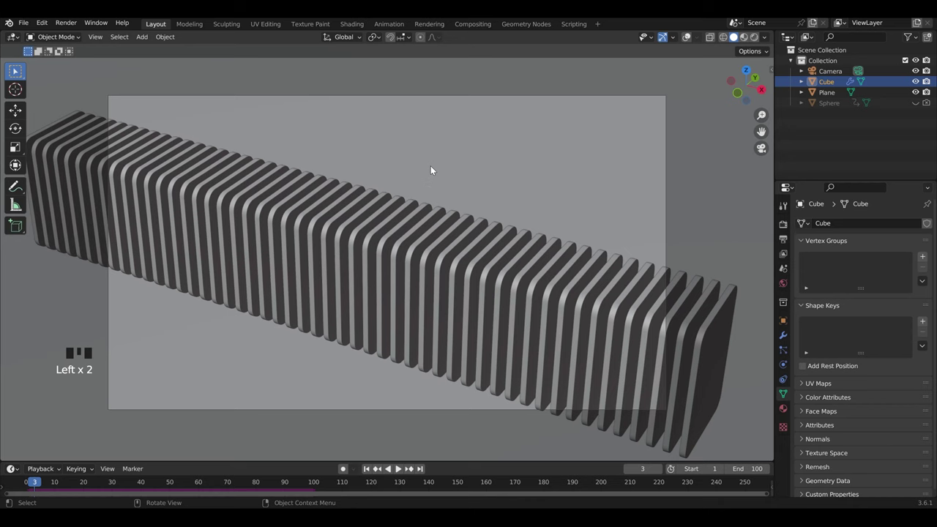
scroll(469, 180, "down", 1)
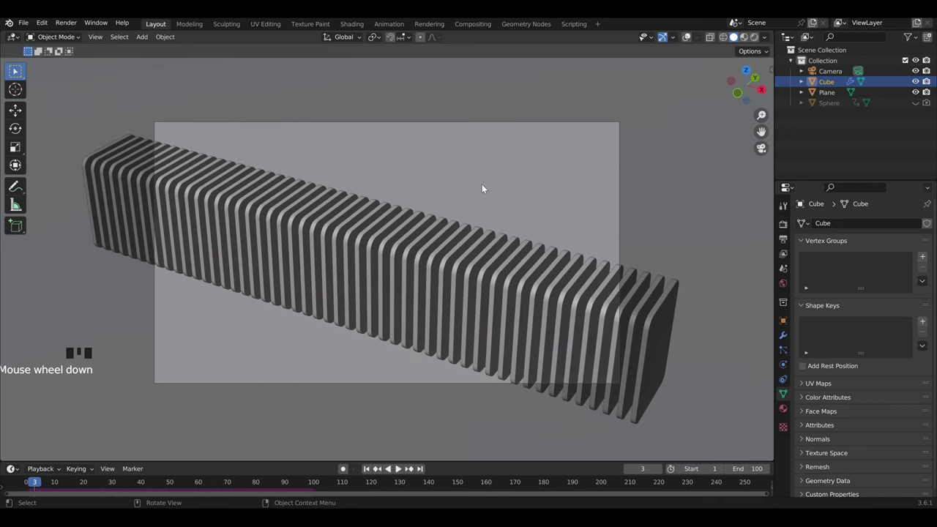
Switch rendering to Cycles on GPU Compute with viewport denoising enabled
left_click(783, 224)
left_click(872, 223)
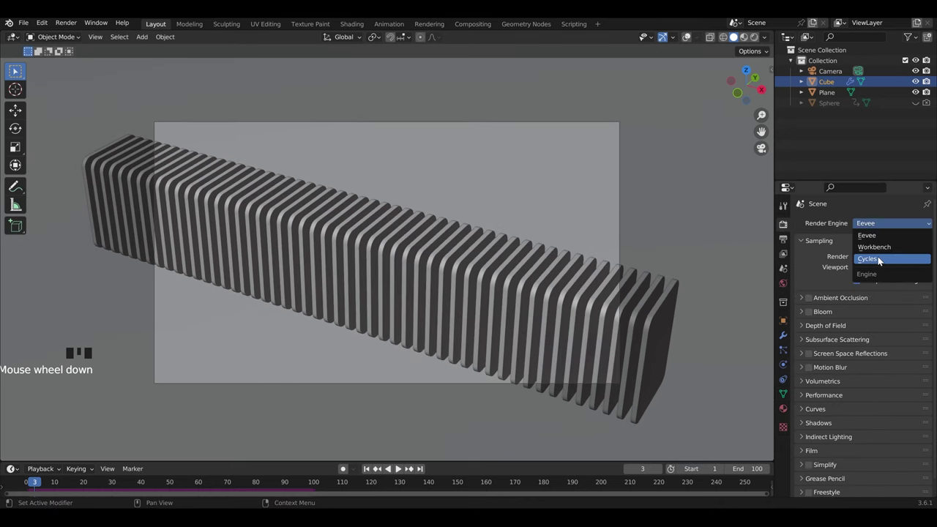
left_click(879, 260)
left_click(879, 250)
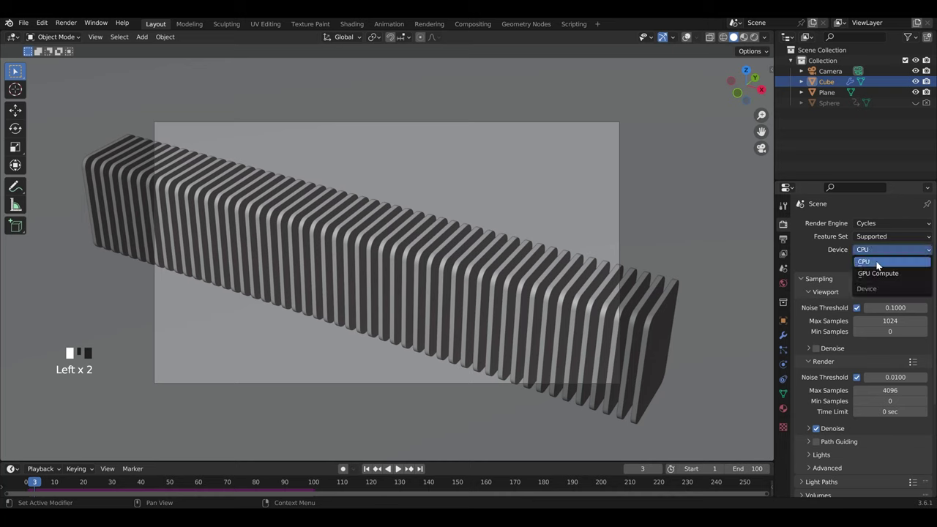
left_click(874, 271)
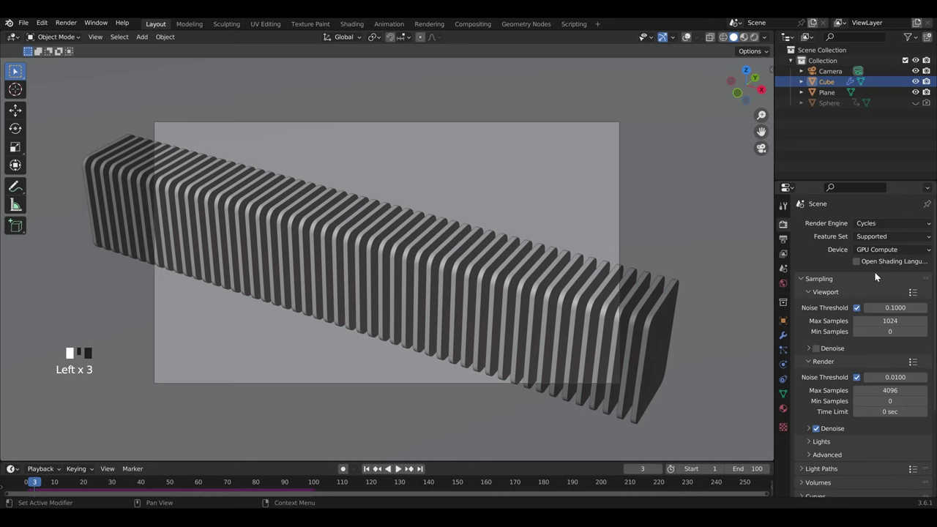
left_click(817, 349)
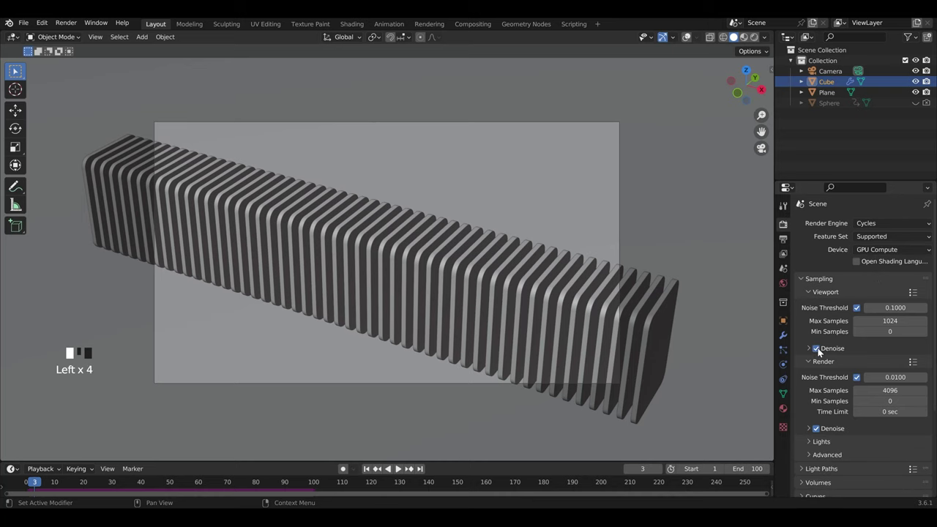
Preview the bench in Rendered shading and split the view into two side-by-side areas
left_click(754, 40)
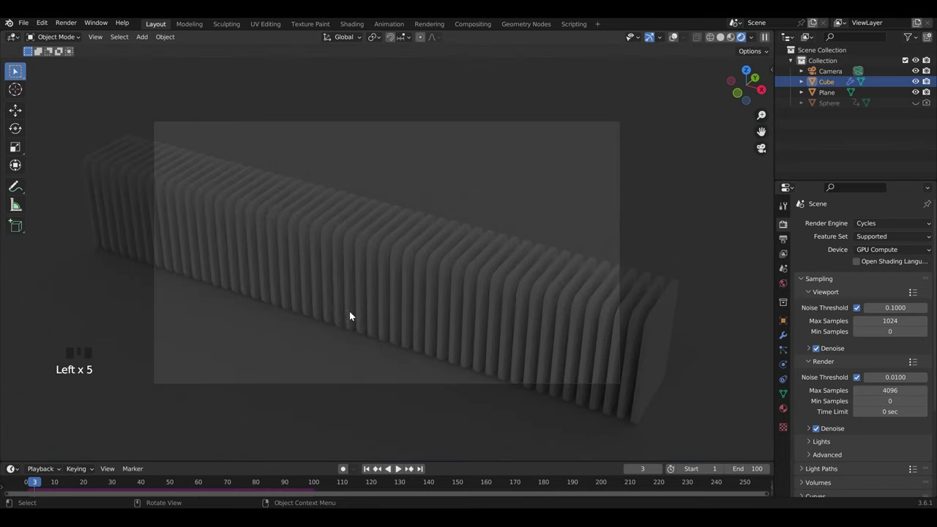
left_click_drag(771, 31, 465, 44)
left_click(478, 36)
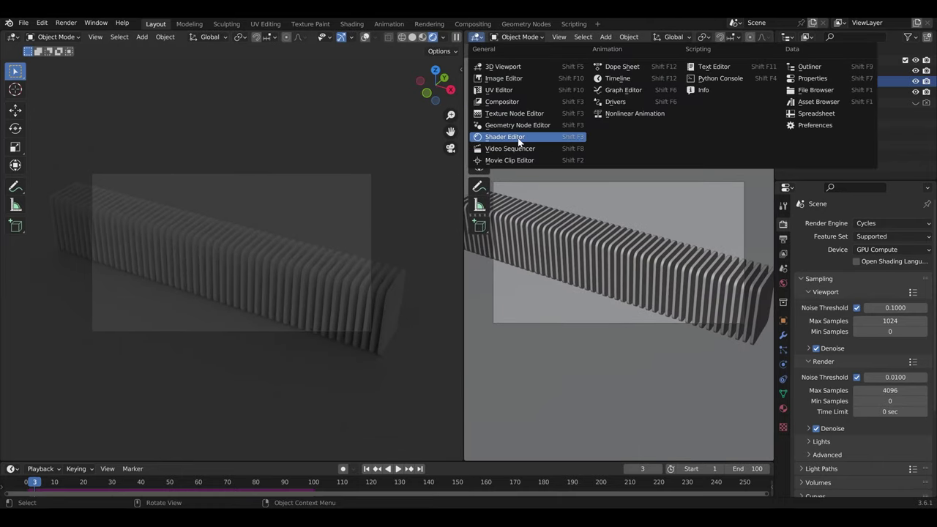
Turn the right area into a Shader Editor showing the World shader
left_click(518, 138)
left_click(517, 39)
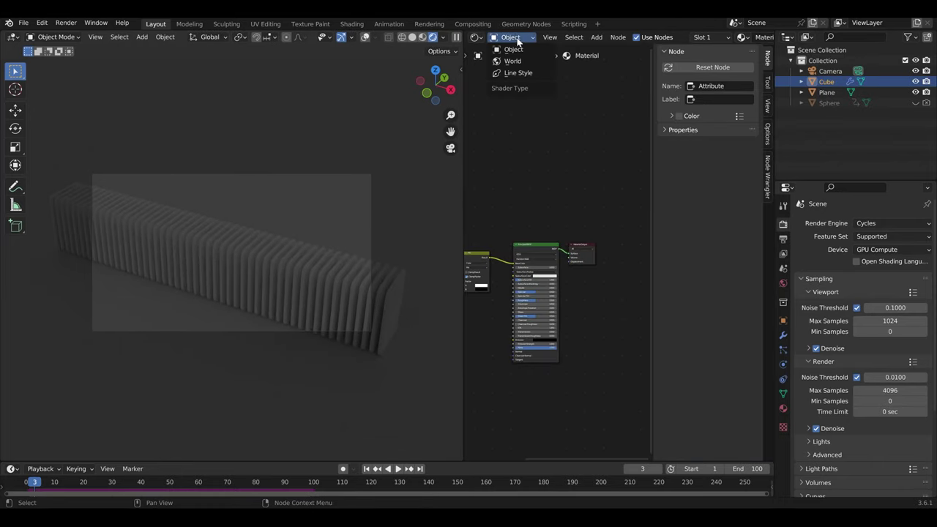
left_click(513, 60)
key("n")
middle_click_drag(553, 220, 607, 234)
Add an Environment Texture node and link its Color to the Background Color
key("shift+a")
type("en")
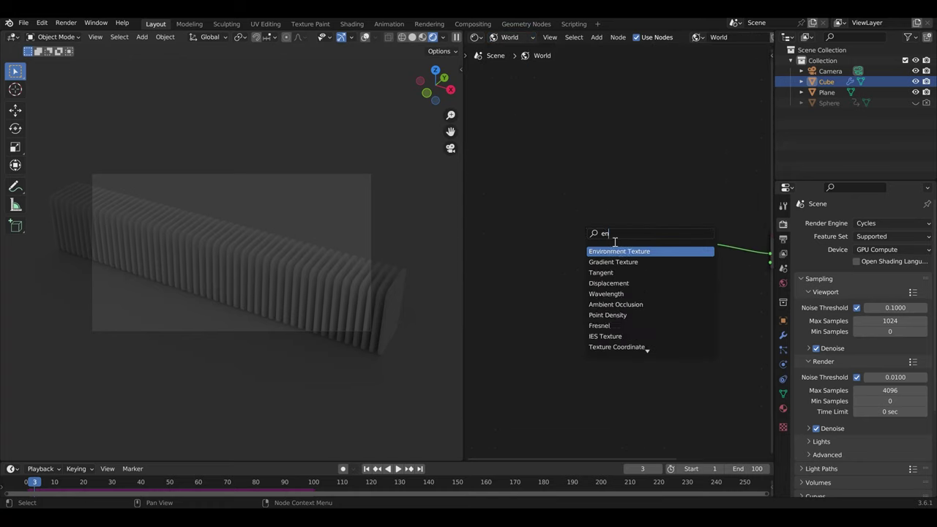
type("v")
key("Return")
left_click(583, 257)
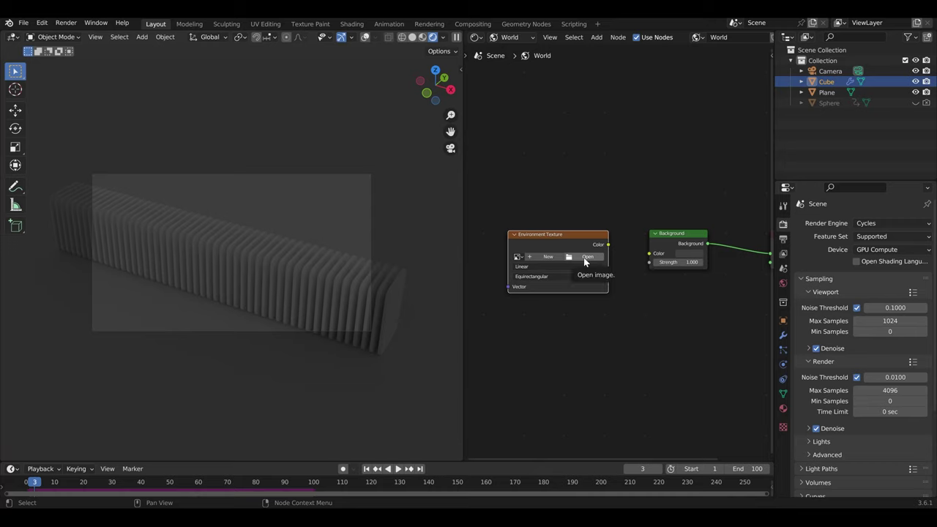
left_click(586, 257)
scroll(638, 200, "up", 3)
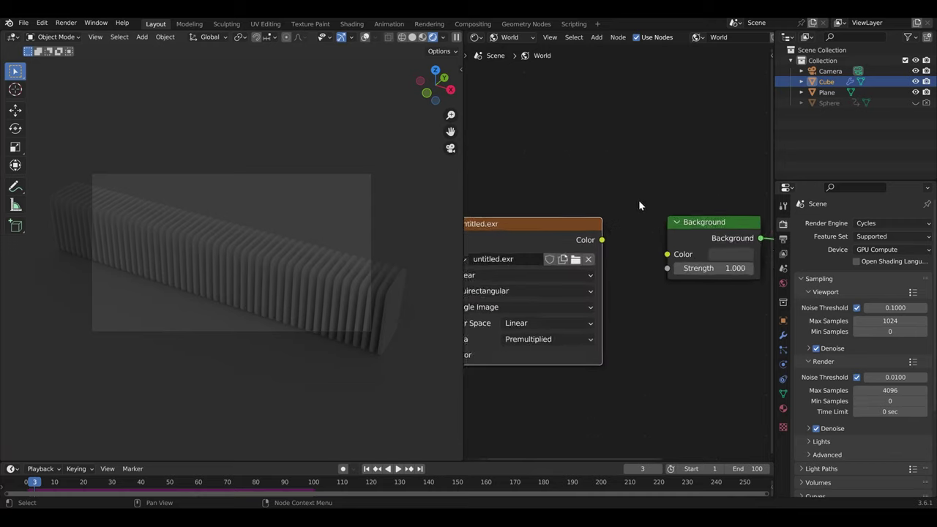
left_click_drag(601, 239, 671, 254)
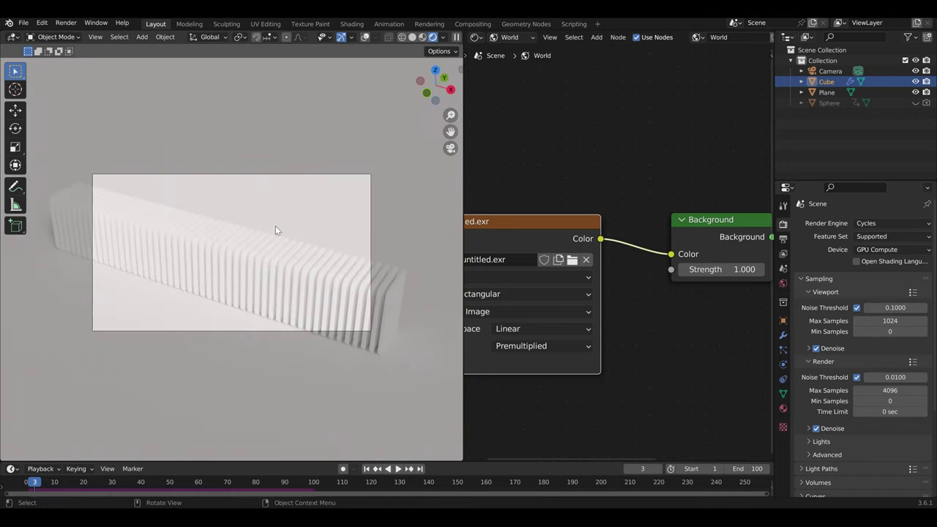
Return the viewport to camera view and apply Ctrl+T to the environment texture node
mouse_move(292, 234)
middle_mouse_down()
mouse_move(432, 190)
mouse_move(232, 191)
mouse_move(255, 197)
mouse_move(190, 211)
middle_mouse_up()
key("KP_0")
scroll(513, 223, "down", 3)
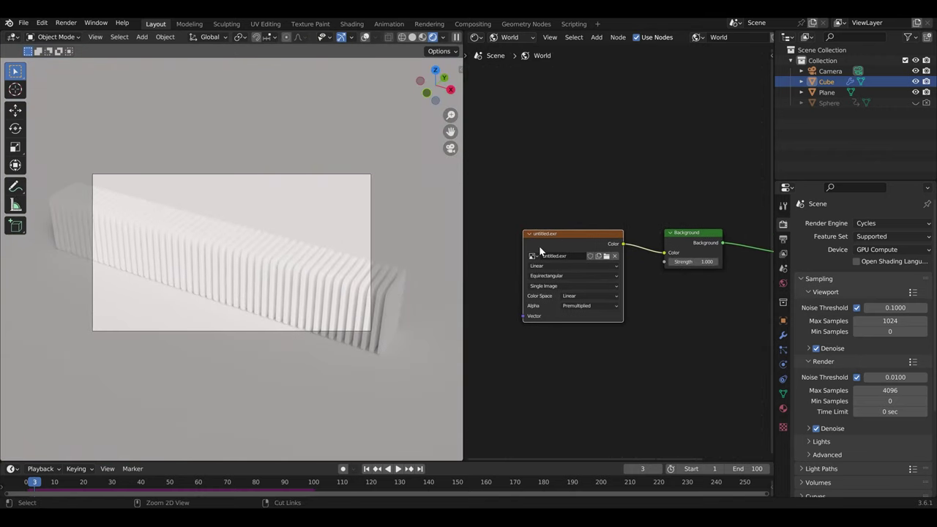
key("ctrl+t")
key("KP_Decimal")
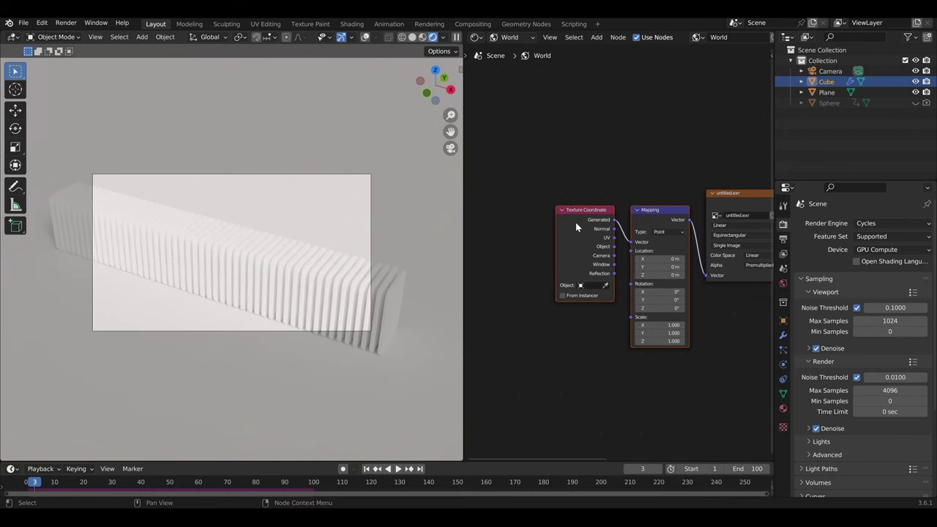
scroll(575, 222, "up", 2)
scroll(587, 224, "right", 2)
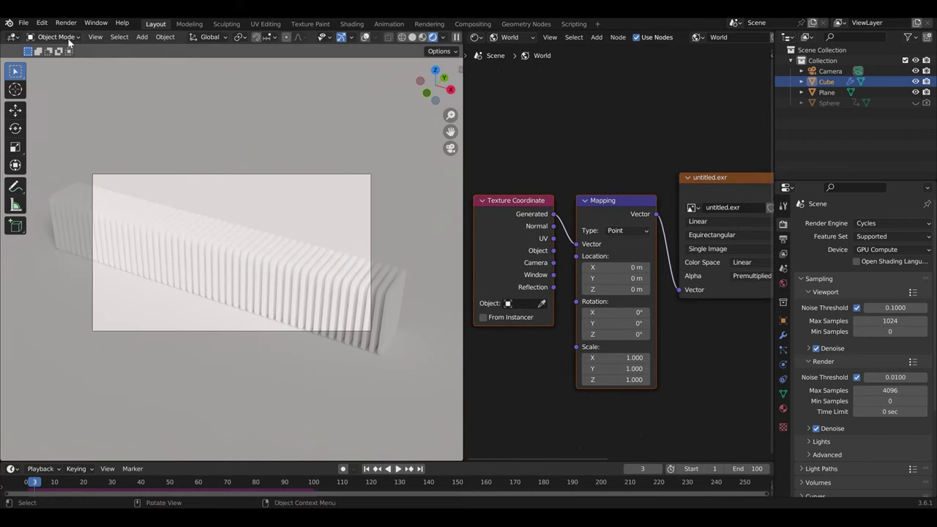
Enable the Node Wrangler add-on in Preferences
left_click(42, 23)
left_click(71, 175)
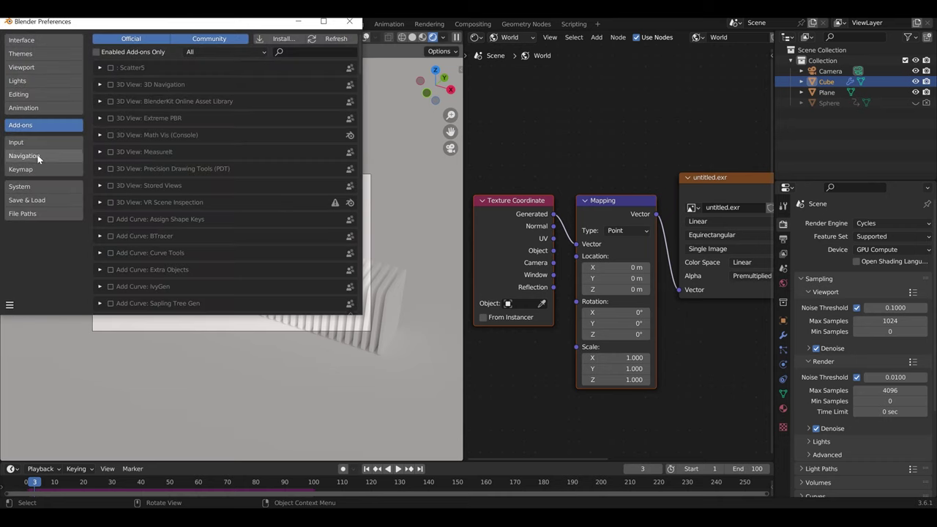
type("node")
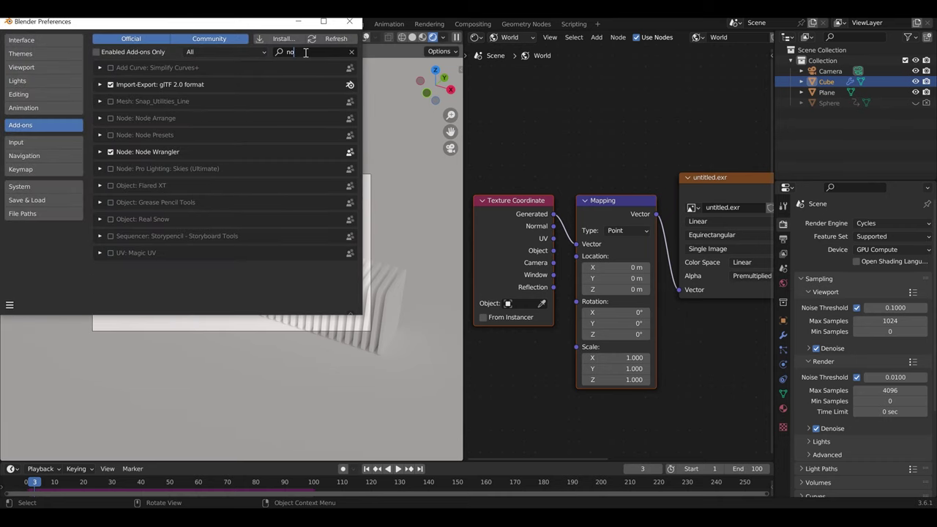
left_click(110, 101)
left_click(349, 21)
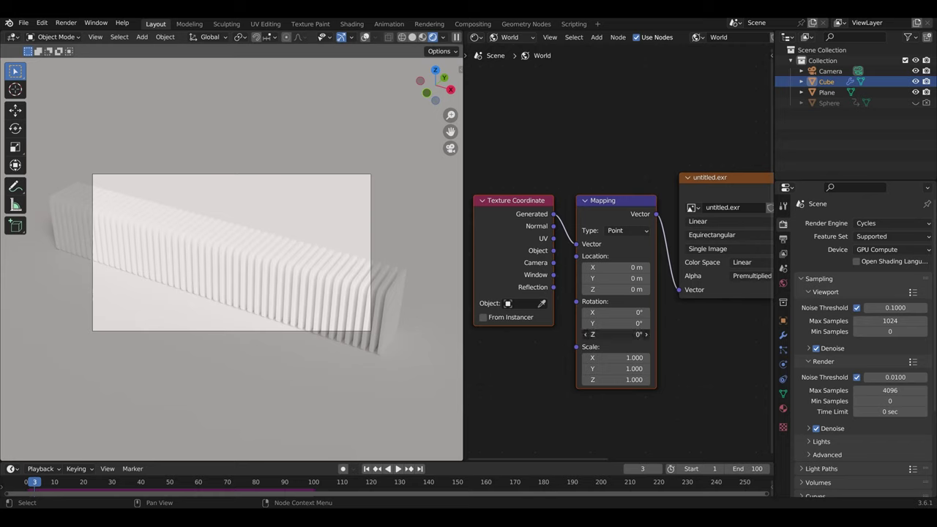
Rotate the HDRI in the Mapping node to 250° around Z
mouse_move(628, 334)
left_mouse_down()
mouse_move(659, 334)
mouse_move(645, 334)
left_mouse_up()
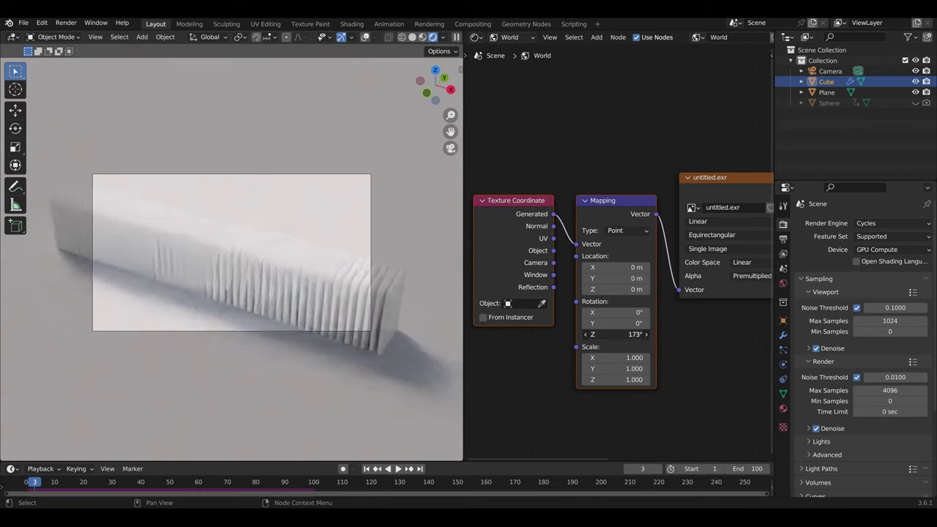
left_click(623, 336)
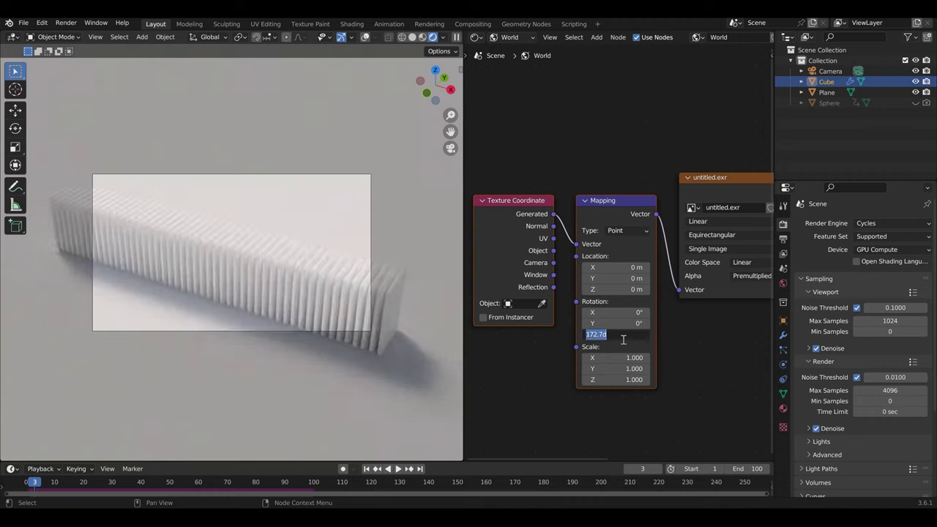
type("180")
key("Return")
left_click(623, 335)
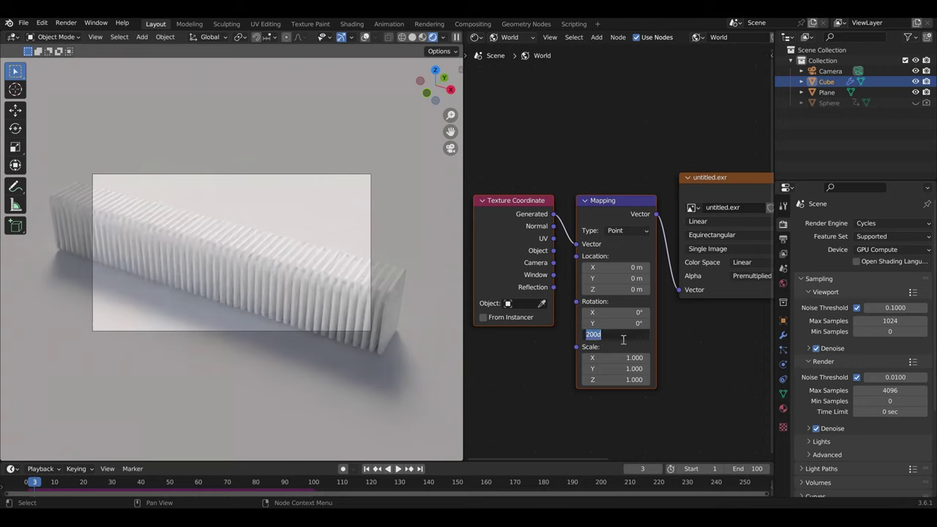
type("250")
key("Return")
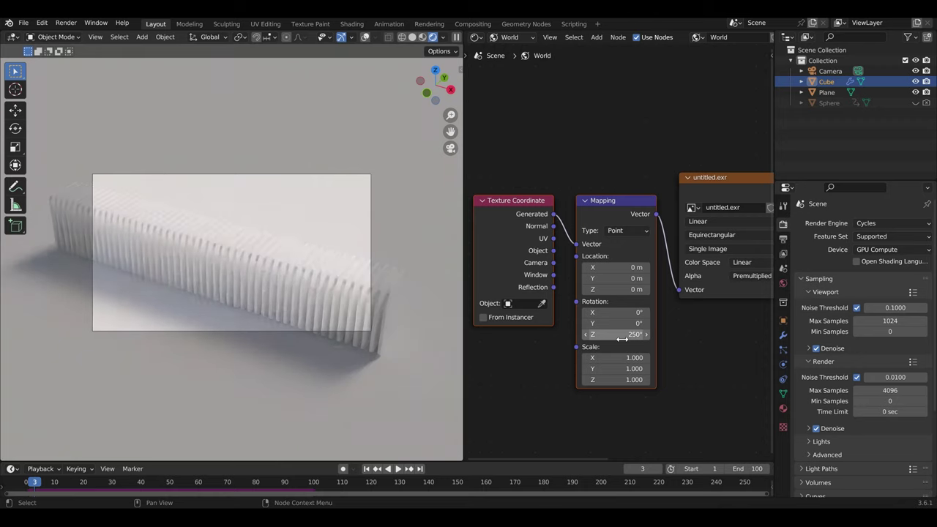
Save the project as youtube2.blend
scroll(289, 246, "up", 1)
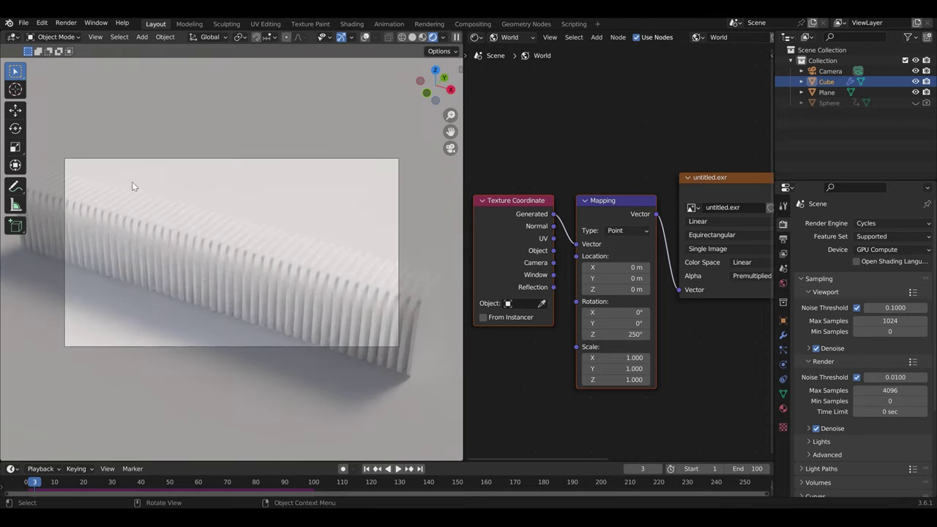
scroll(206, 274, "up", 1)
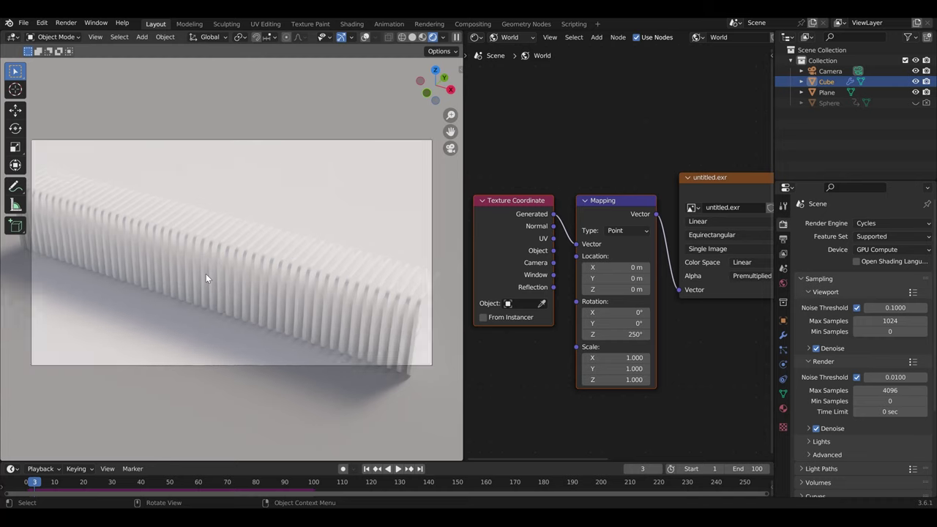
scroll(320, 253, "up", 3)
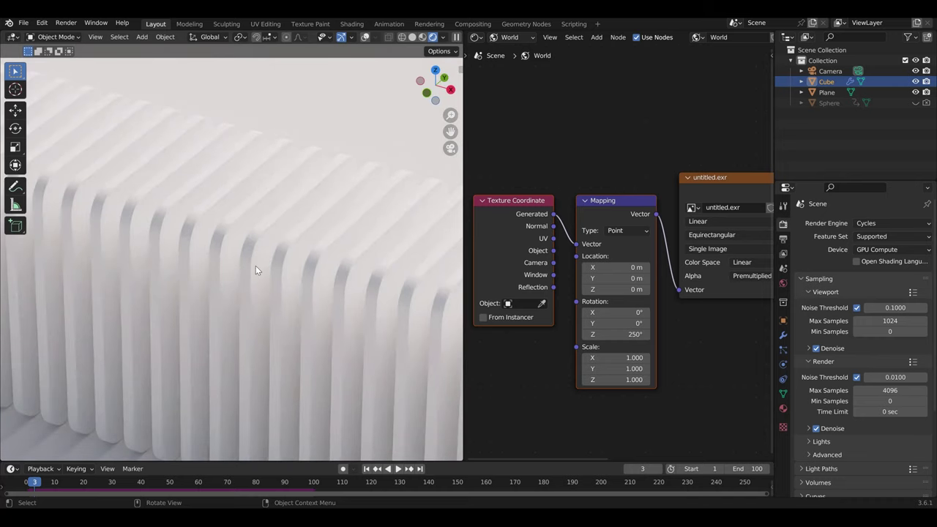
scroll(255, 270, "down", 2)
scroll(257, 271, "down", 2)
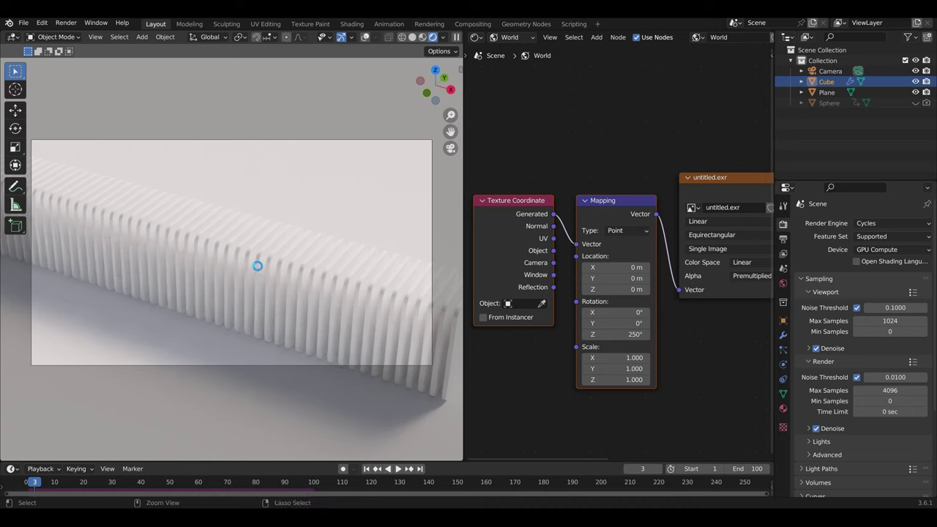
key("ctrl+s")
Insert a Hue/Saturation/Value node between the HDRI image and Background
mouse_move(629, 296)
middle_mouse_down()
mouse_move(476, 301)
mouse_move(724, 335)
middle_mouse_up()
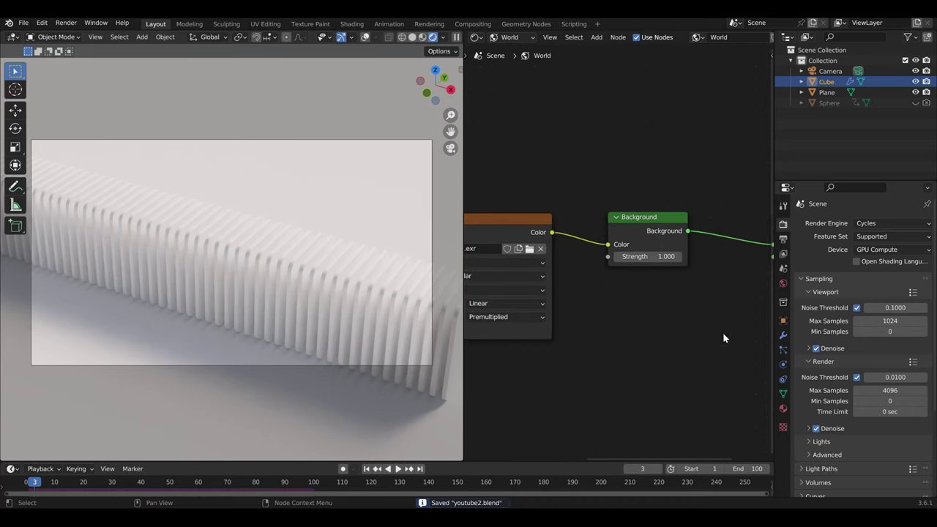
key("shift+a")
type("hu")
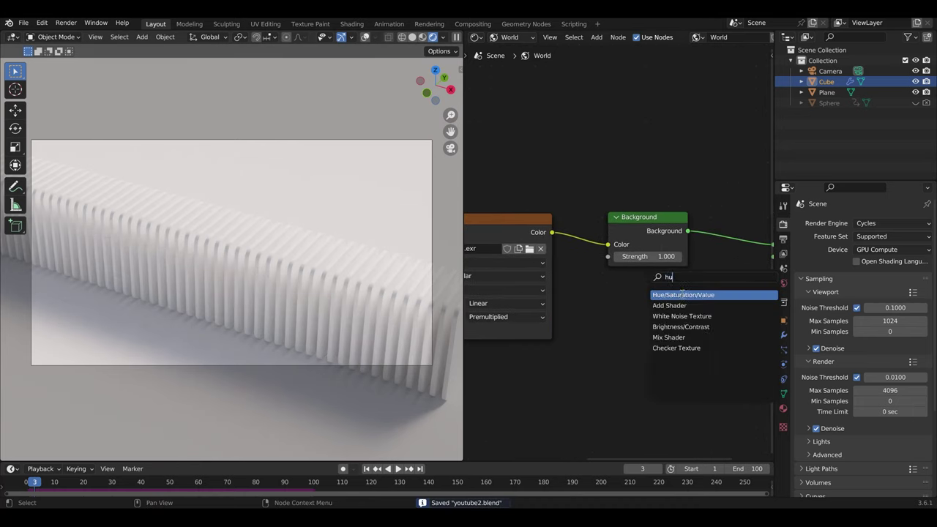
left_click(683, 294)
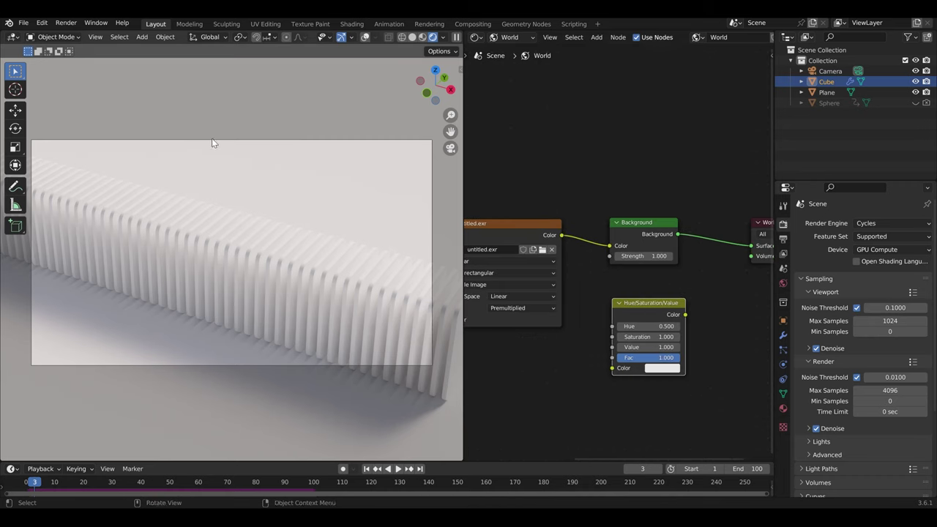
mouse_move(647, 307)
left_mouse_down()
mouse_move(630, 304)
mouse_move(636, 235)
mouse_move(608, 263)
left_mouse_up()
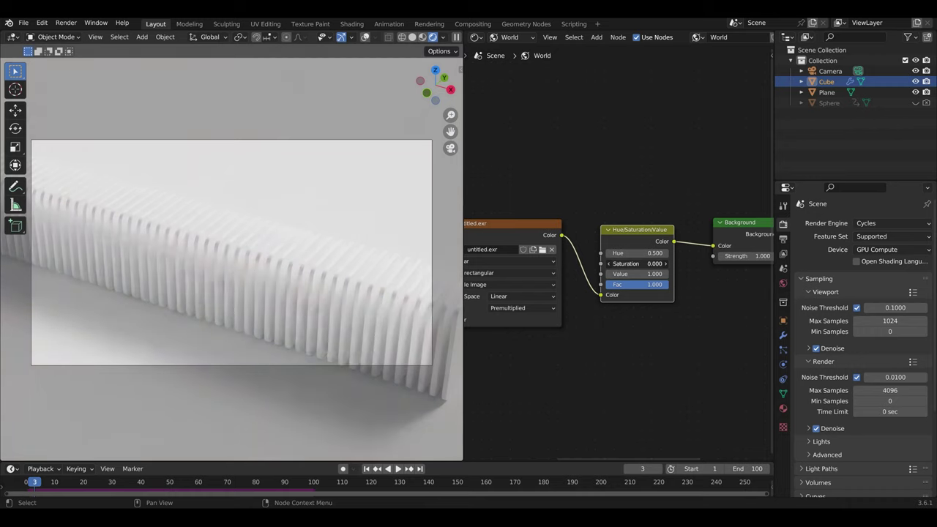
Mute and unmute the Hue/Saturation/Value node to compare the desaturated lighting
mouse_move(391, 247)
middle_mouse_down()
mouse_move(328, 226)
mouse_move(361, 211)
middle_mouse_up()
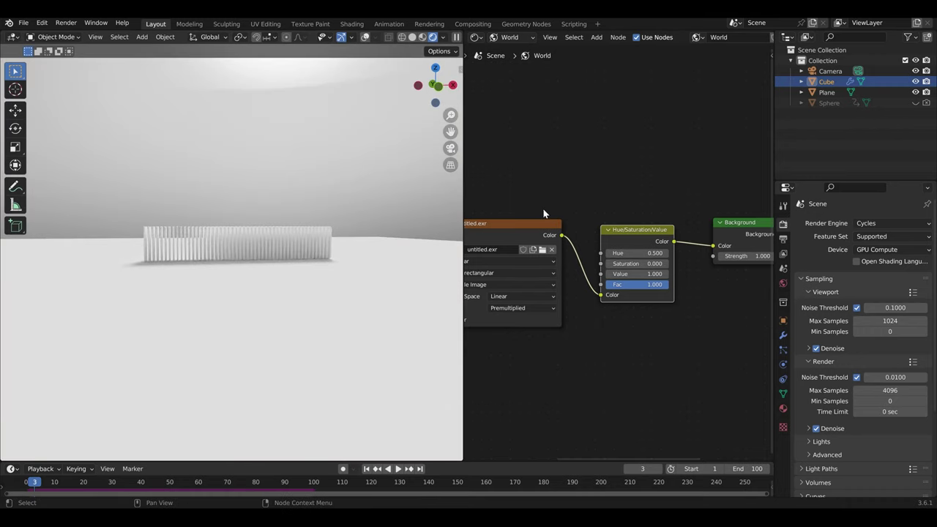
key("m")
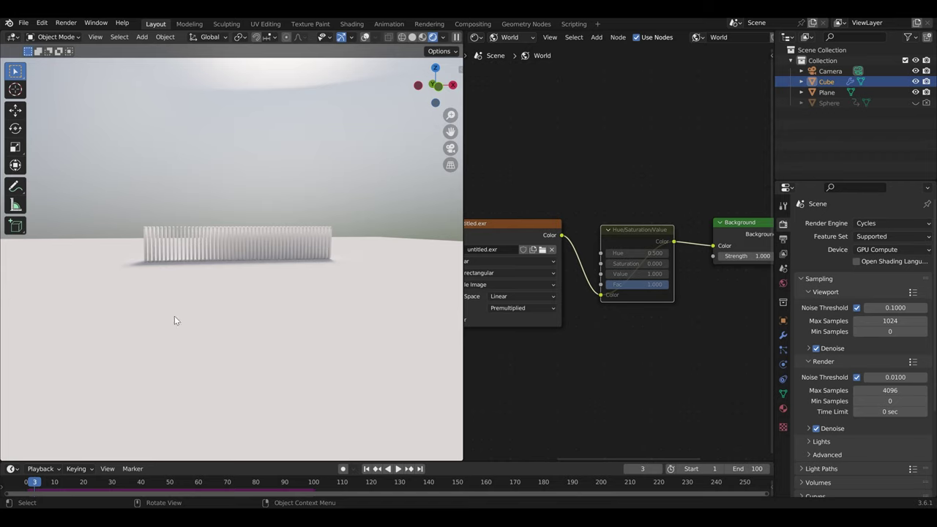
key("m")
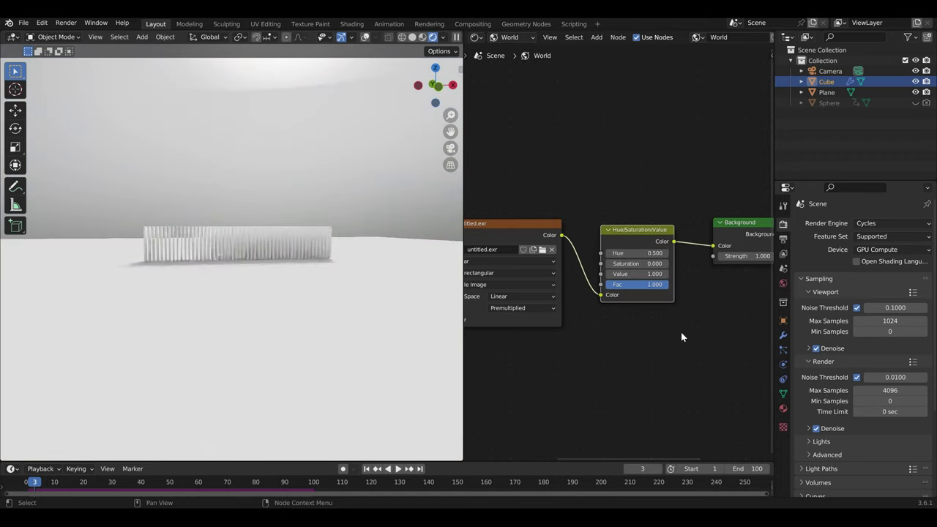
middle_click_drag(316, 170, 213, 198)
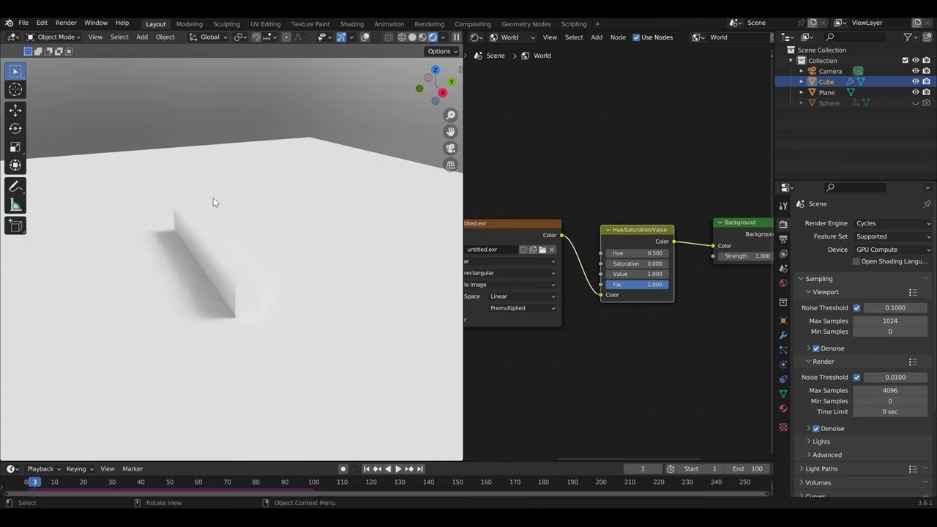
key("KP_0")
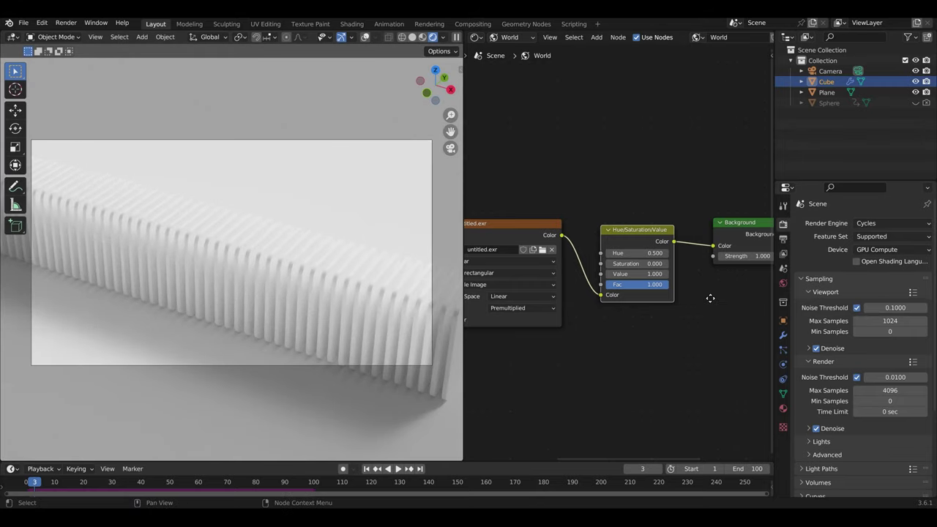
Set the Background Strength to 0.35
middle_click_drag(710, 298, 566, 327)
left_click(583, 285)
type("0.35")
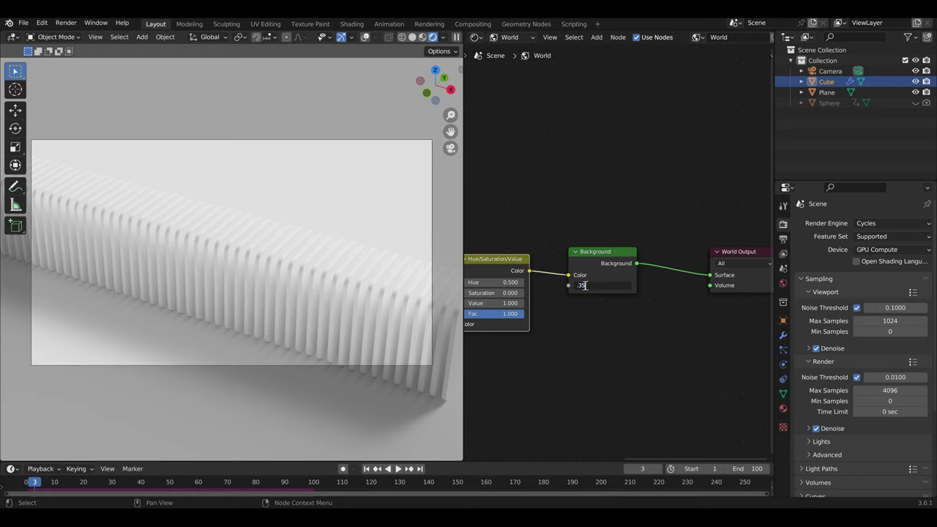
key("Return")
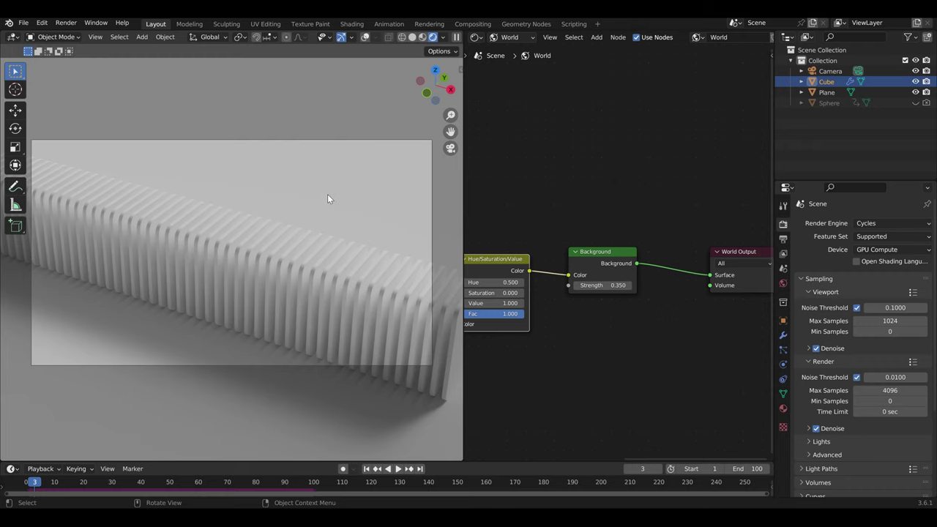
Add a spot light, raise it vertically, and set its power to 5000 W
key("KP_0")
key("shift+a")
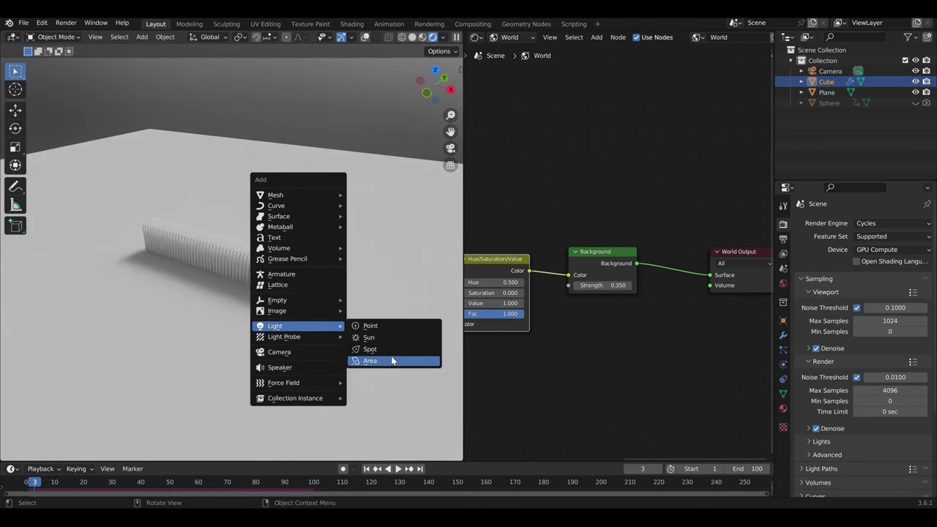
left_click(388, 350)
key("g")
key("z")
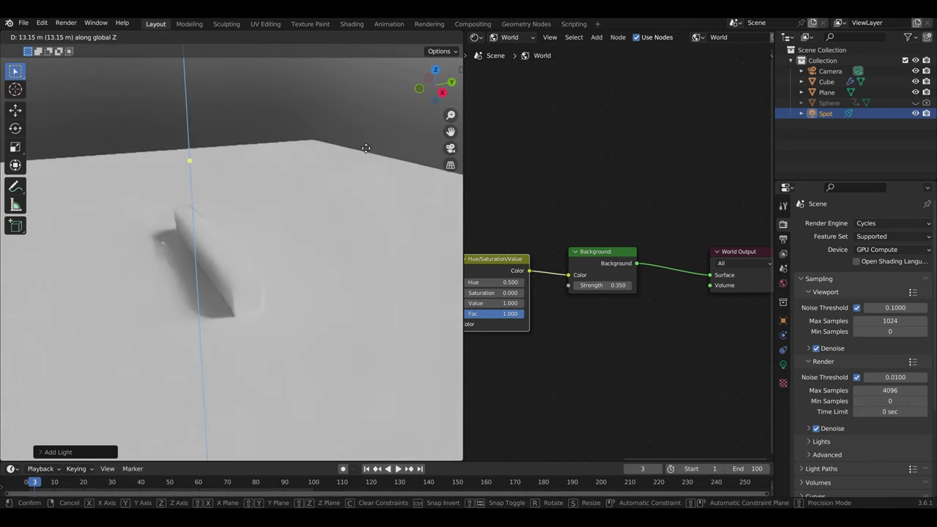
left_click(366, 150)
left_click(783, 365)
left_click(884, 295)
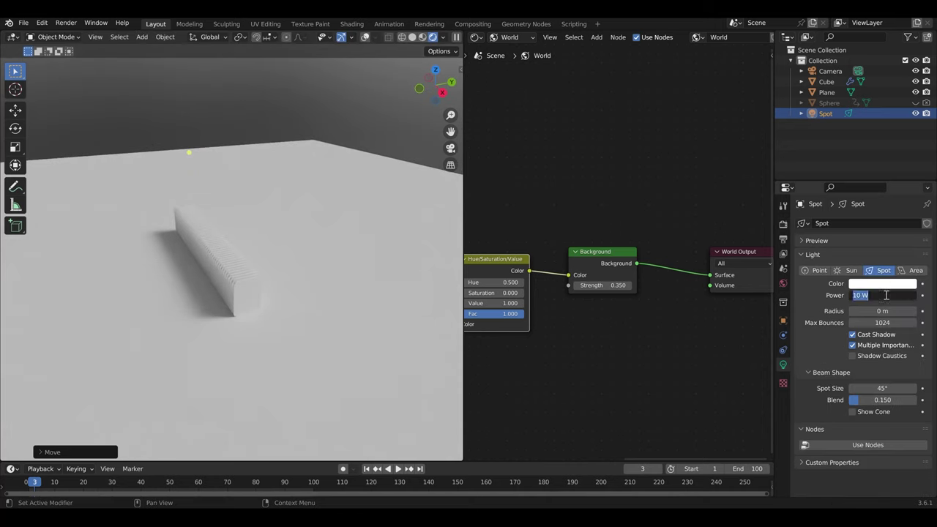
type("5000")
key("Return")
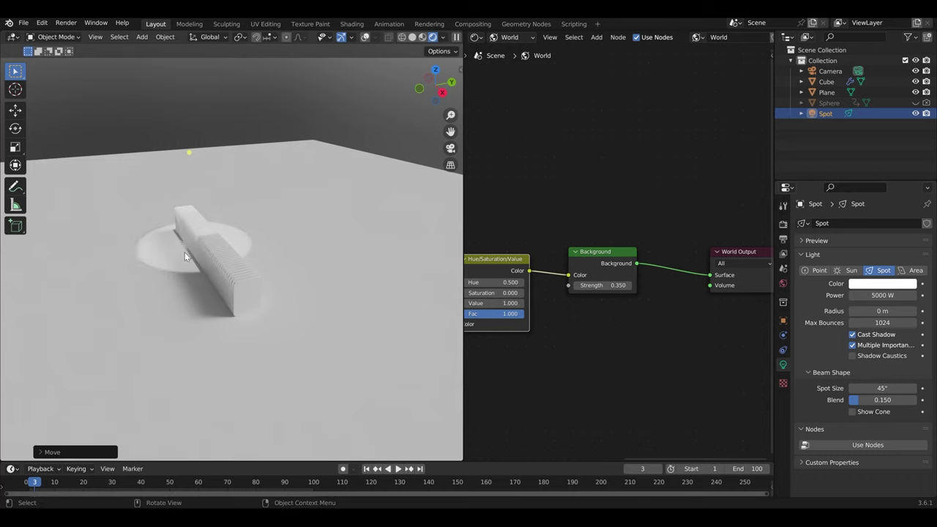
Tilt the spot light in front view and place it up and to the side
mouse_move(185, 252)
middle_mouse_down()
mouse_move(217, 280)
mouse_move(238, 280)
middle_mouse_up()
key("g")
key("z")
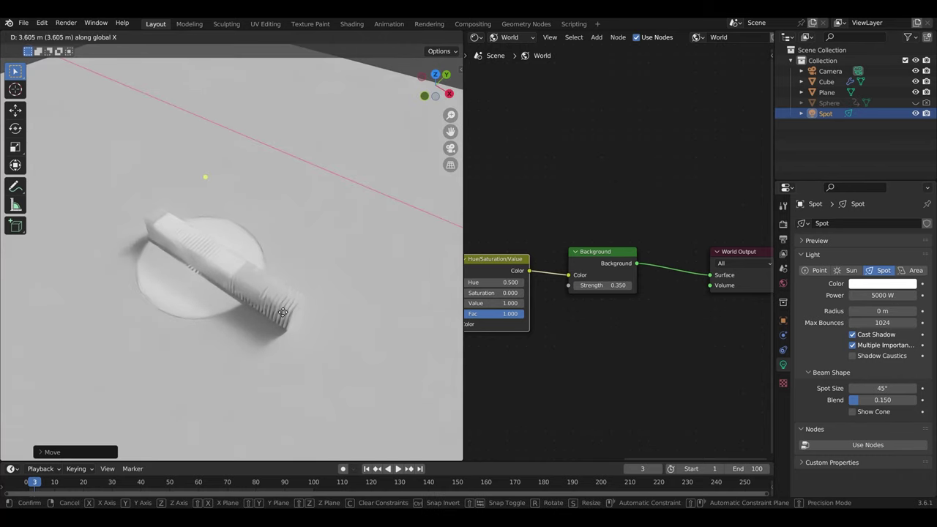
left_click(303, 324)
key("KP_1")
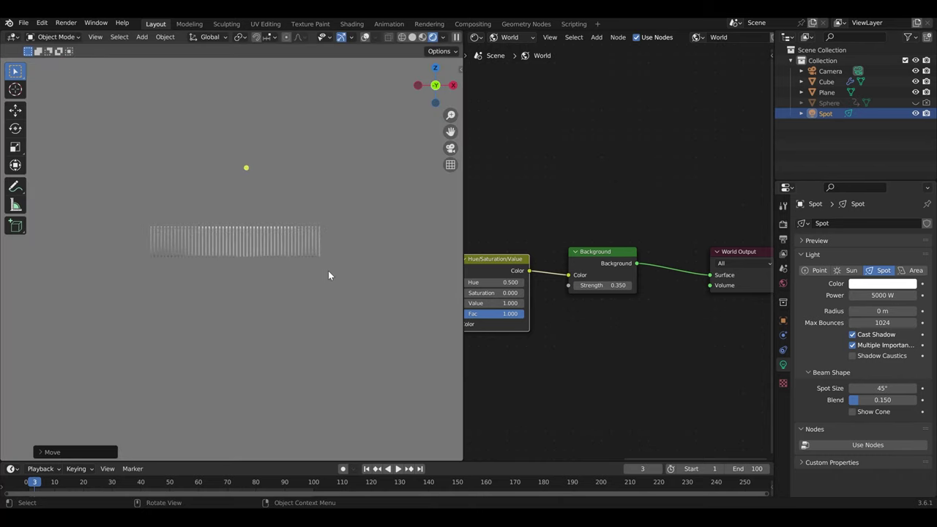
key("r")
left_click(397, 54)
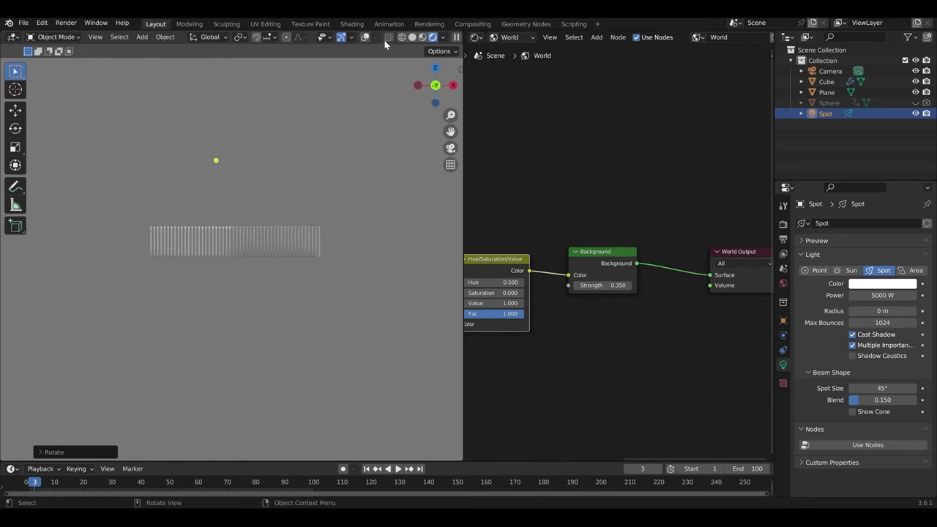
left_click(364, 39)
key("g")
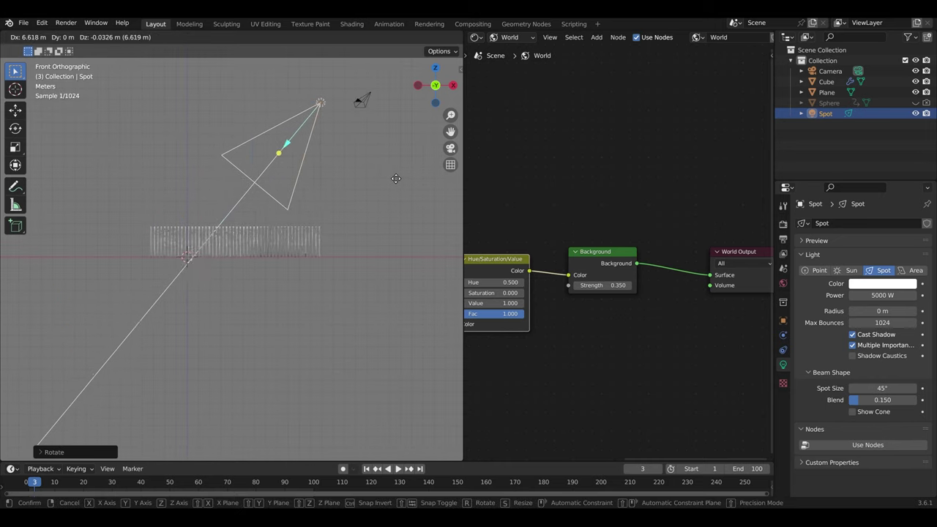
left_click(398, 187)
Angle and reposition the spot light in side view to aim down at the slabs, then check the camera view
key("KP_3")
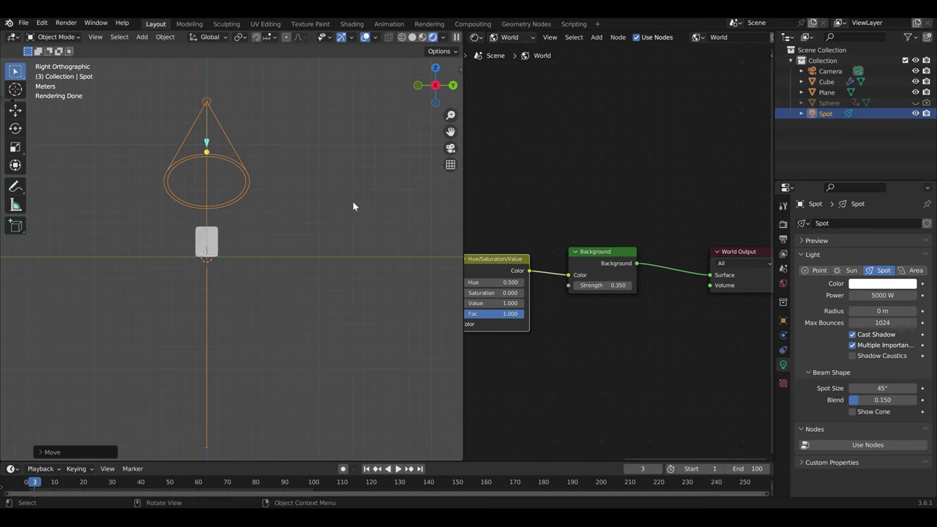
key("r")
left_click(253, 234)
key("g")
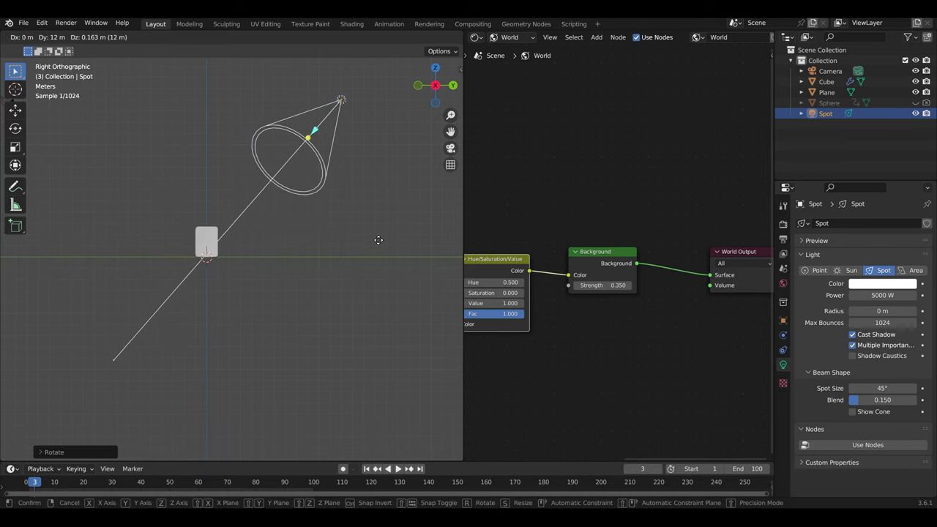
left_click(372, 240)
middle_click_drag(264, 221, 331, 276)
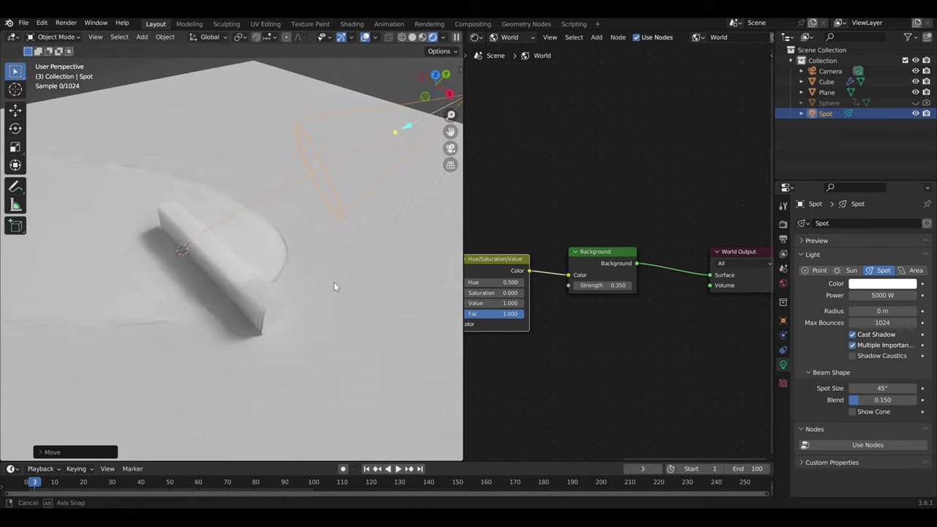
key("g")
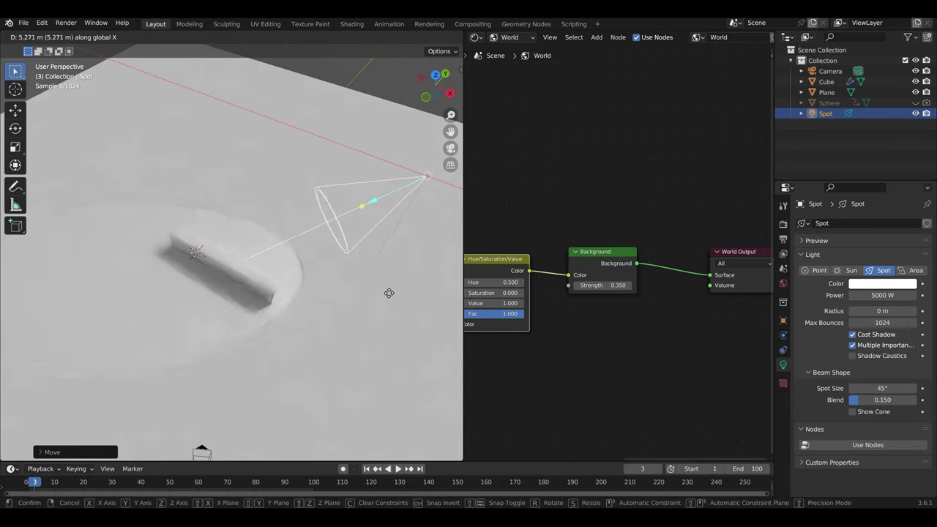
left_click(390, 298)
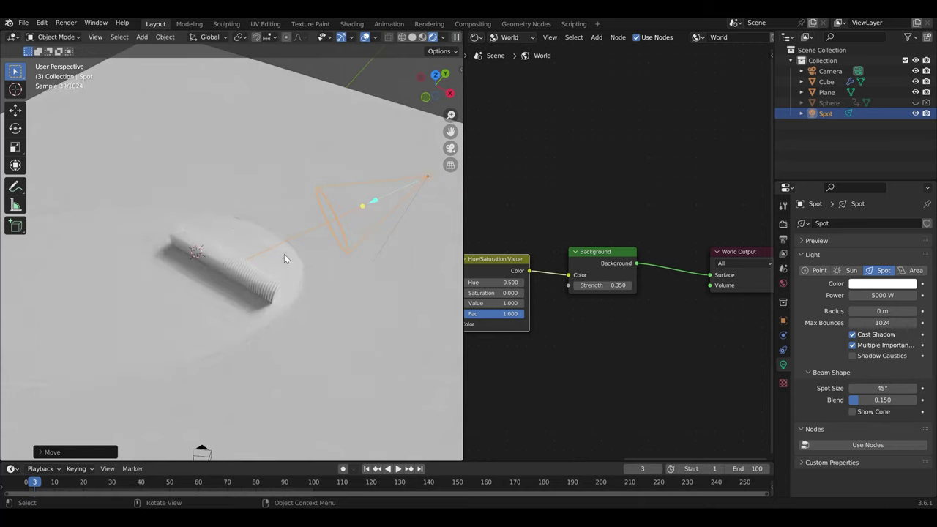
key("KP_0")
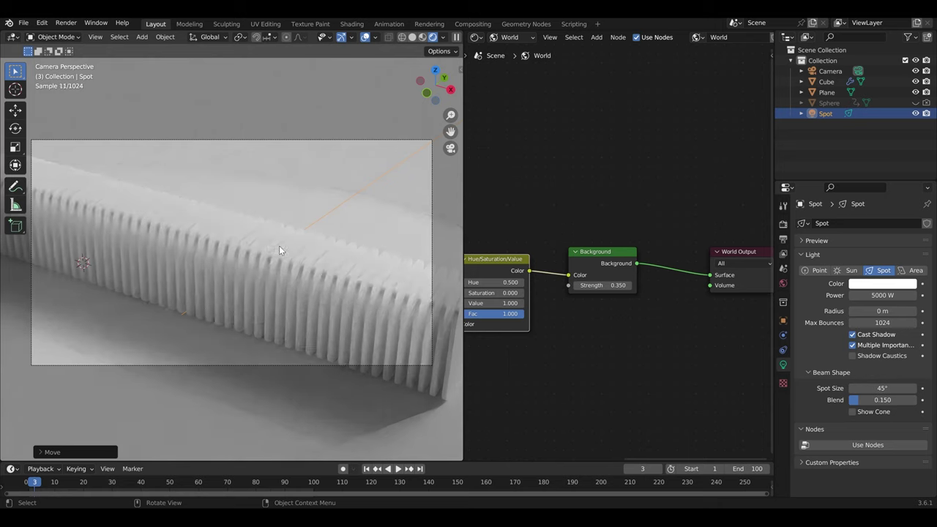
Shift the spot light along Y, widen its cone to 49.9°, and set power to 50000 W
scroll(286, 249, "down", 1)
key("g")
key("y")
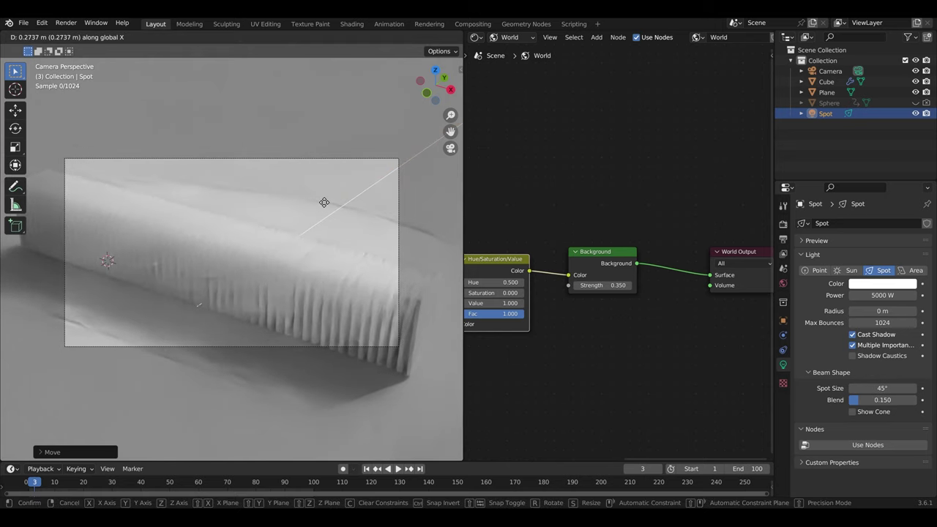
left_click(264, 264)
left_click_drag(882, 388, 890, 388)
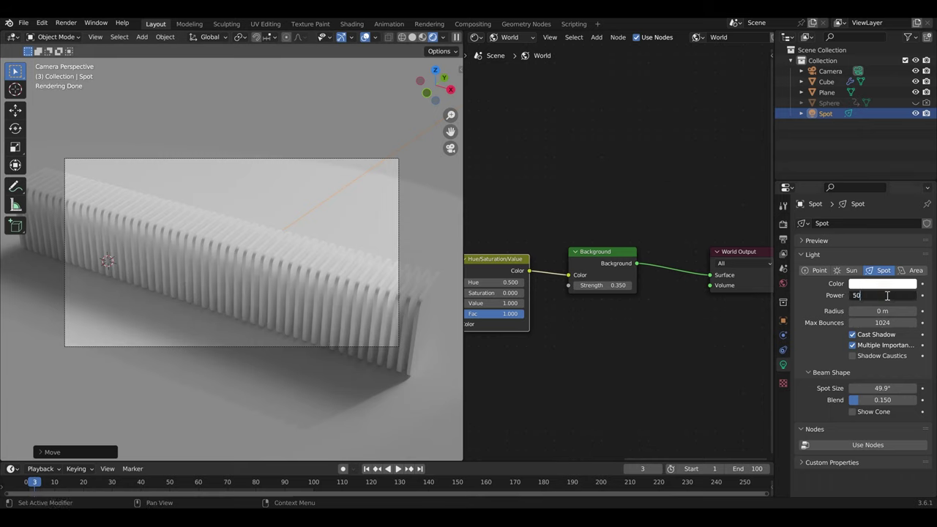
type("00")
key("Return")
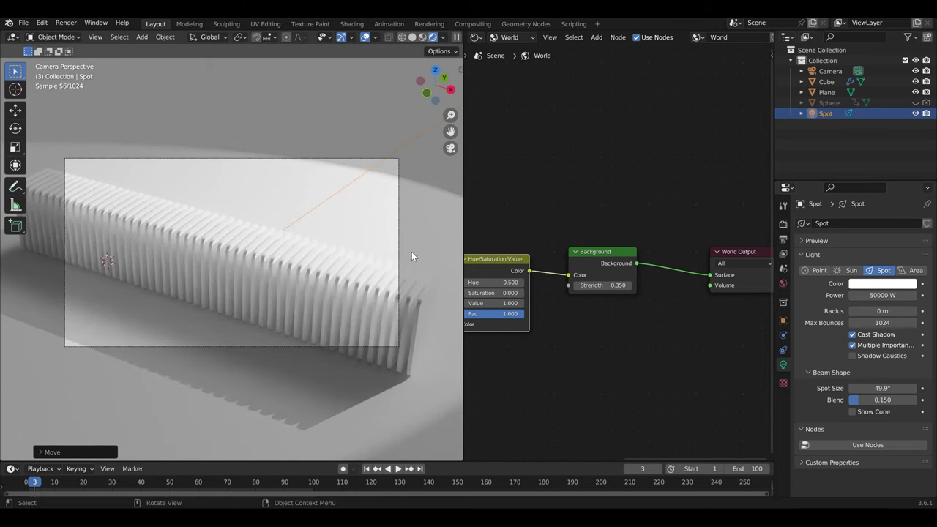
mouse_move(399, 206)
middle_mouse_down()
mouse_move(331, 207)
mouse_move(290, 221)
middle_mouse_up()
Add a plane scaled about 9.76 times and lift it off the ground
key("shift+a")
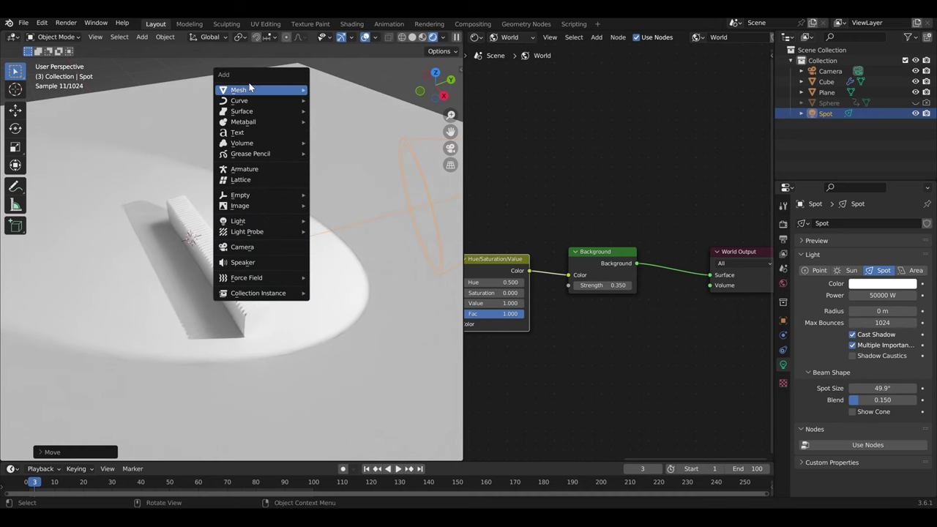
mouse_move(239, 89)
left_click(323, 89)
key("s")
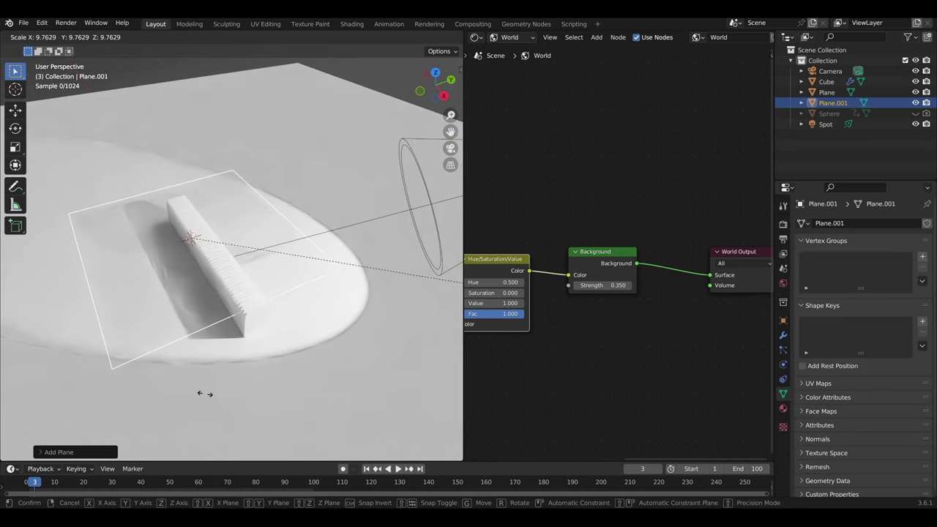
left_click(274, 322)
key("g")
key("z")
left_click(294, 276)
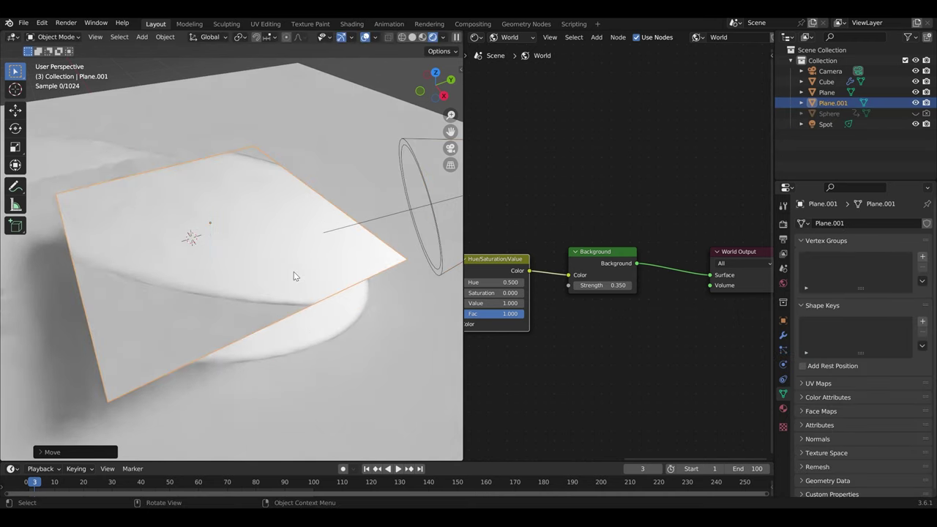
Position the plane above the slab row under the spot light and check the camera shot
scroll(293, 276, "down", 3)
key("g")
key("x")
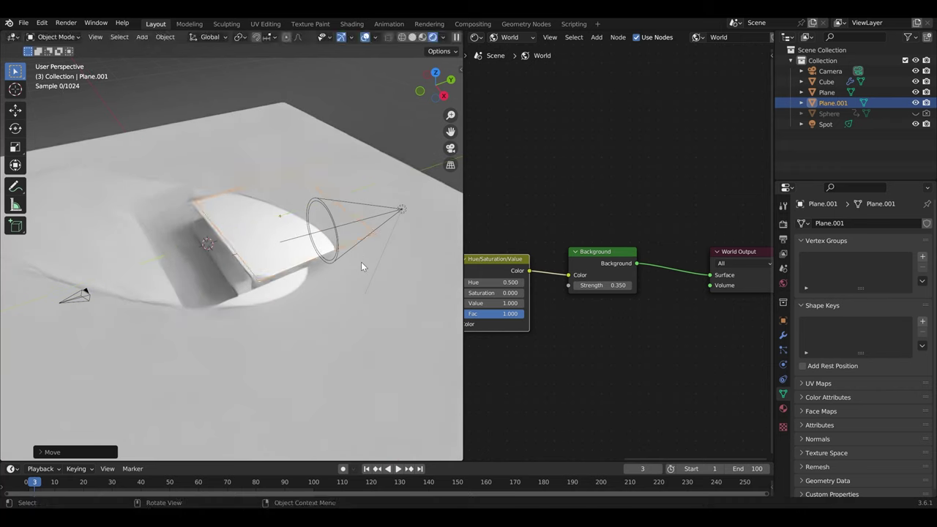
key("z")
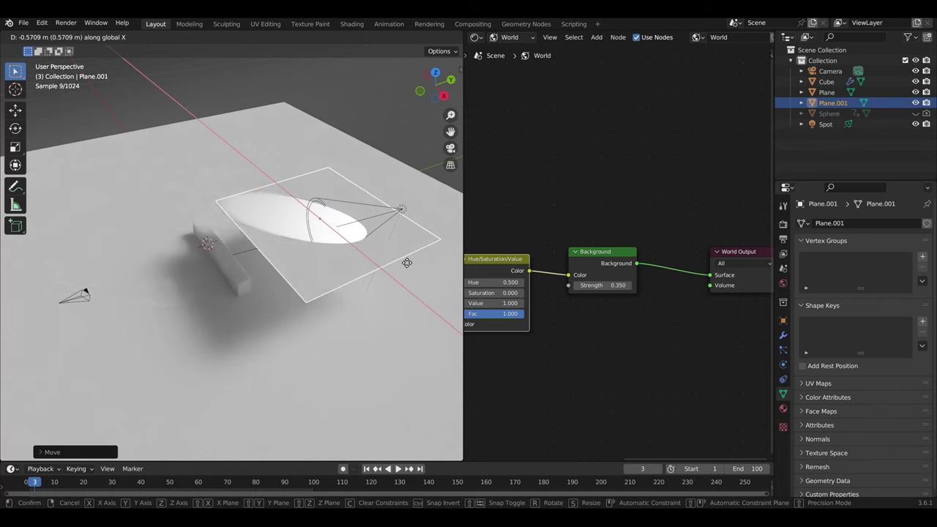
left_click(409, 262)
key("KP_0")
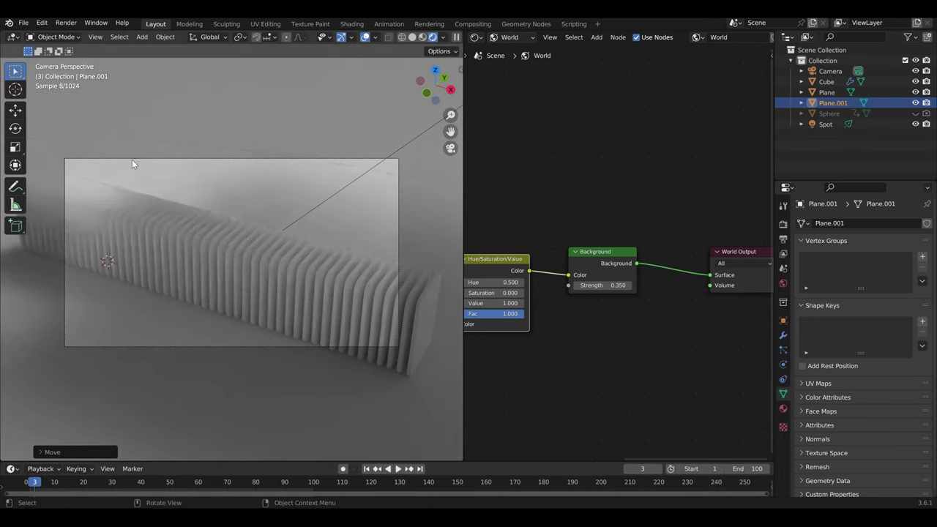
key("KP_0")
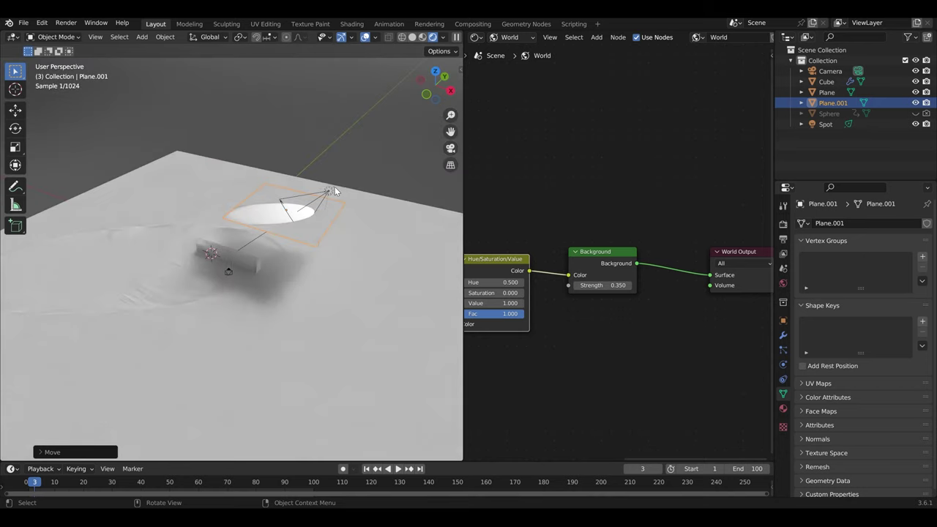
Create a new material for the plane and lower its Alpha to nearly 0
left_click(509, 36)
left_click(514, 48)
left_click(732, 42)
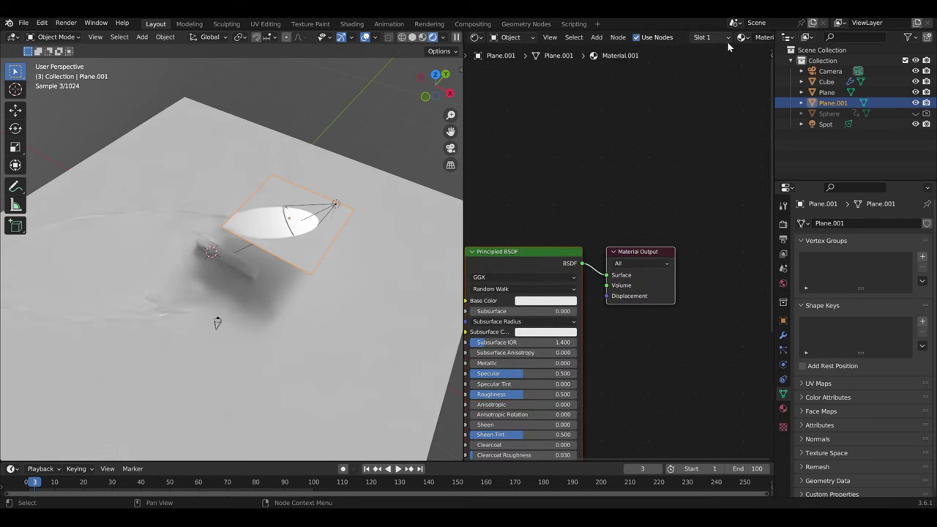
middle_click_drag(509, 401, 614, 273)
scroll(615, 273, "up", 2)
middle_click_drag(558, 404, 581, 334)
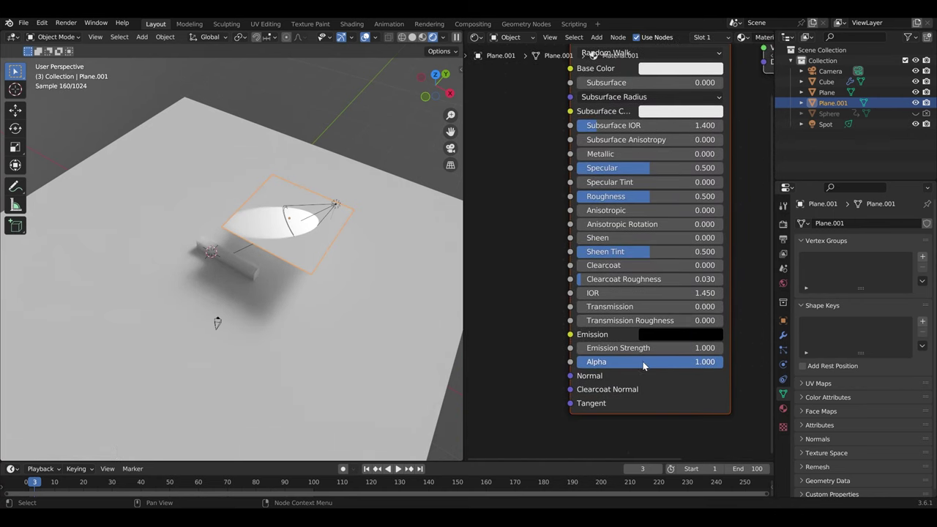
mouse_move(677, 362)
left_mouse_down()
mouse_move(587, 361)
mouse_move(722, 361)
left_mouse_up()
Add a Musgrave Texture node and connect its Height output to the material's Alpha
scroll(330, 223, "up", 3)
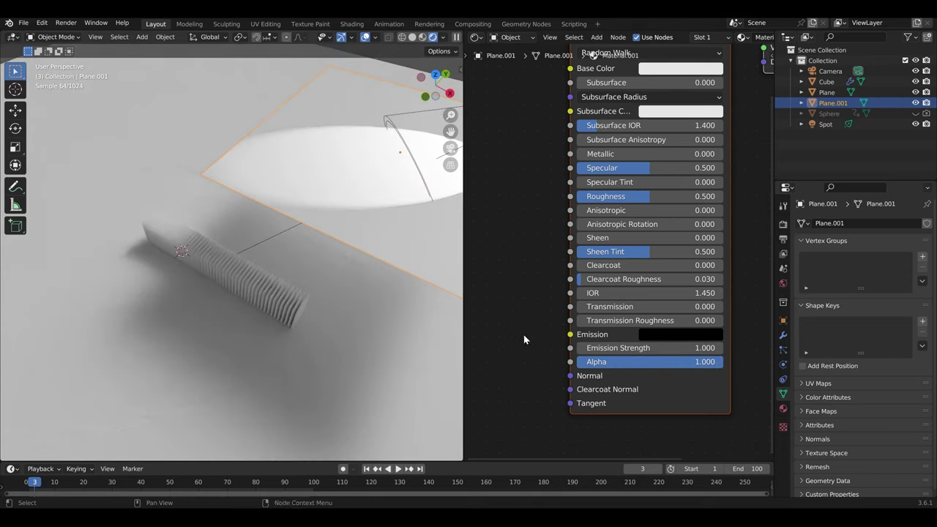
middle_click_drag(486, 307, 613, 297)
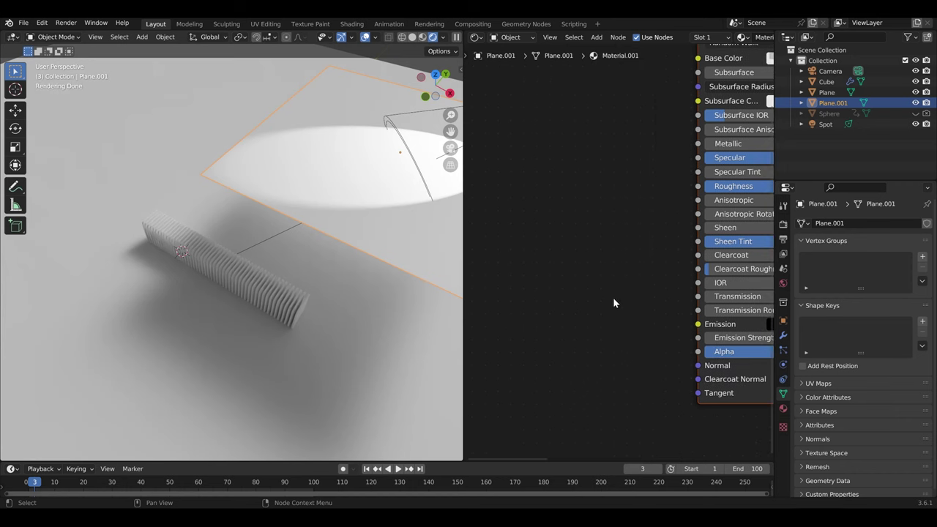
key("shift+a")
left_click(564, 281)
type("mu")
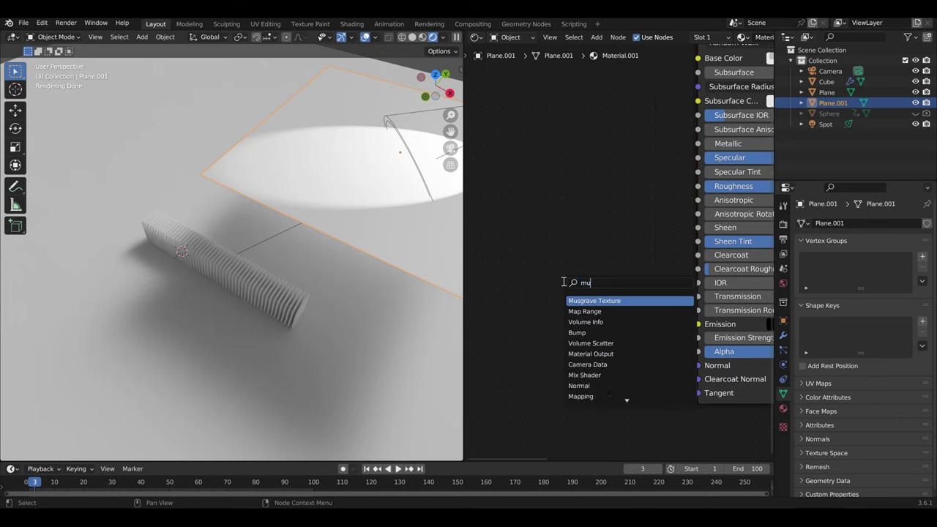
type("s")
key("Return")
left_click(496, 323)
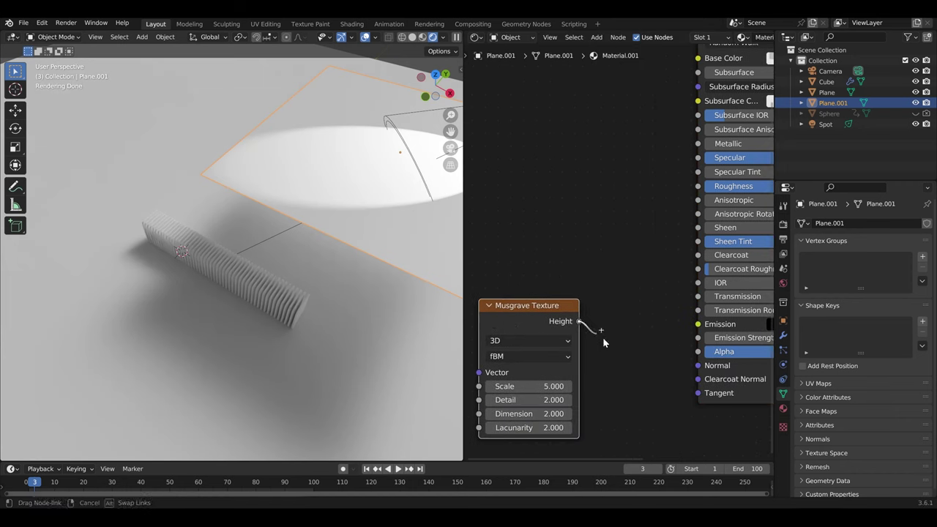
left_click_drag(696, 355, 696, 354)
scroll(333, 242, "down", 3)
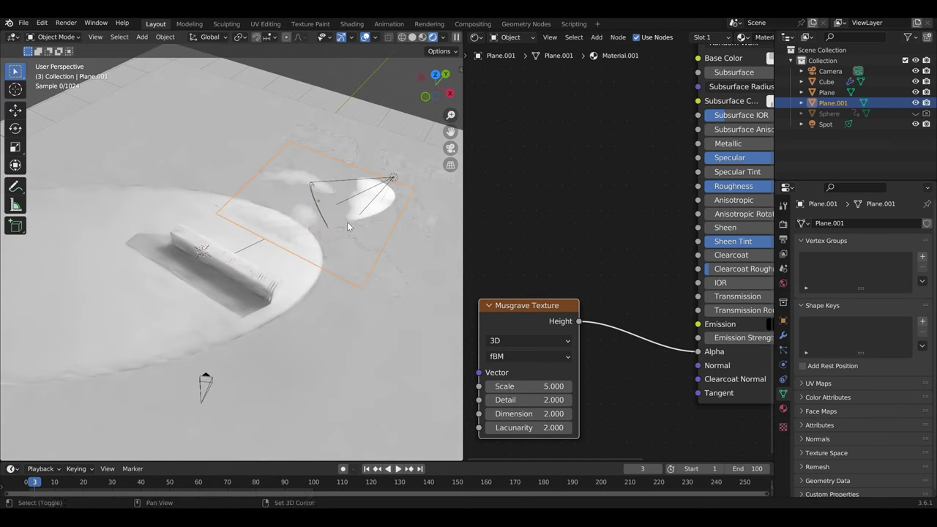
scroll(314, 233, "down", 2)
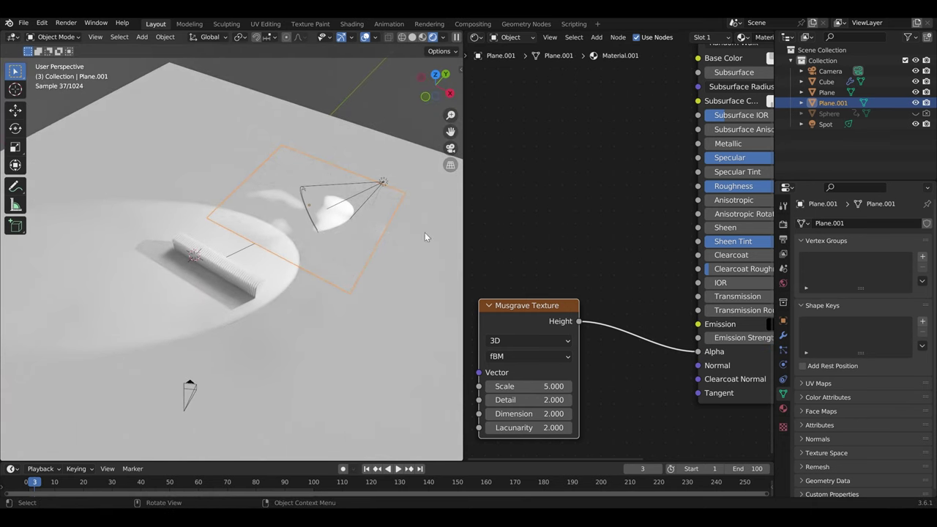
middle_click_drag(732, 110, 638, 214)
left_click(698, 167)
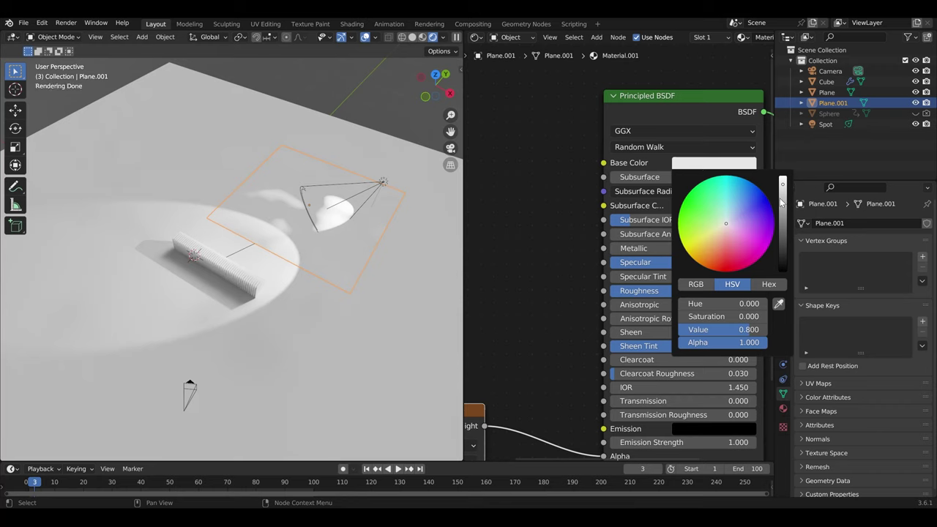
Make the plane material's base colour black with Specular 0
left_click_drag(782, 204, 783, 271)
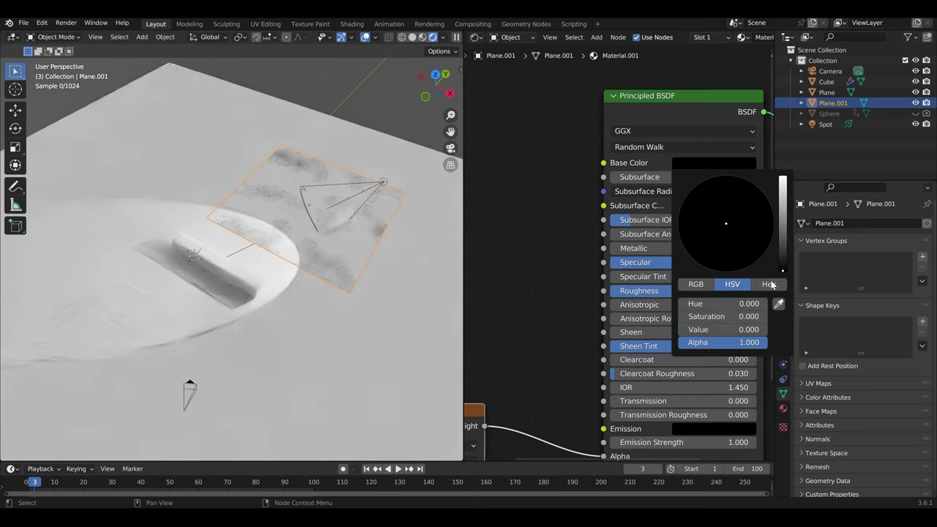
left_click_drag(663, 262, 615, 262)
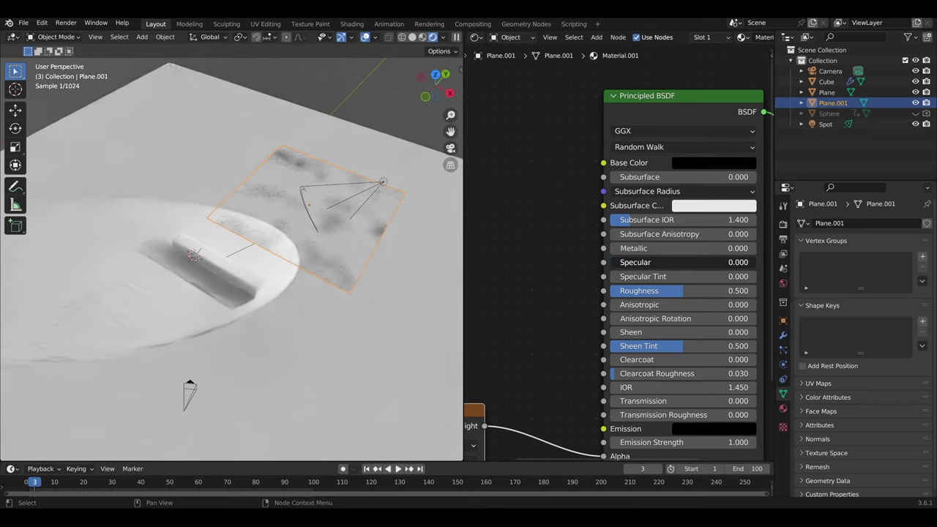
scroll(345, 238, "up", 2)
middle_click_drag(525, 282, 601, 202)
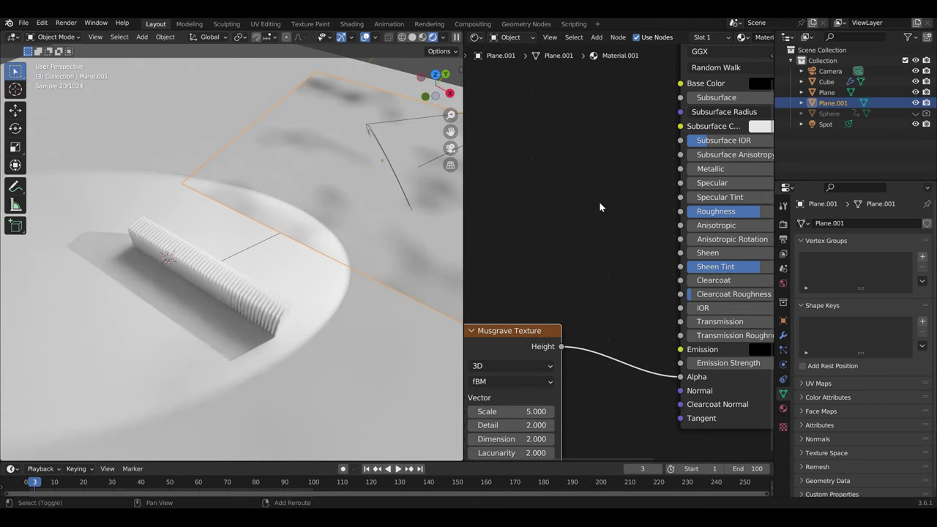
Insert a Color Ramp on the Height link and tighten its stops, white stop at 0.236
key("shift+a")
type("ramp")
left_click(623, 218)
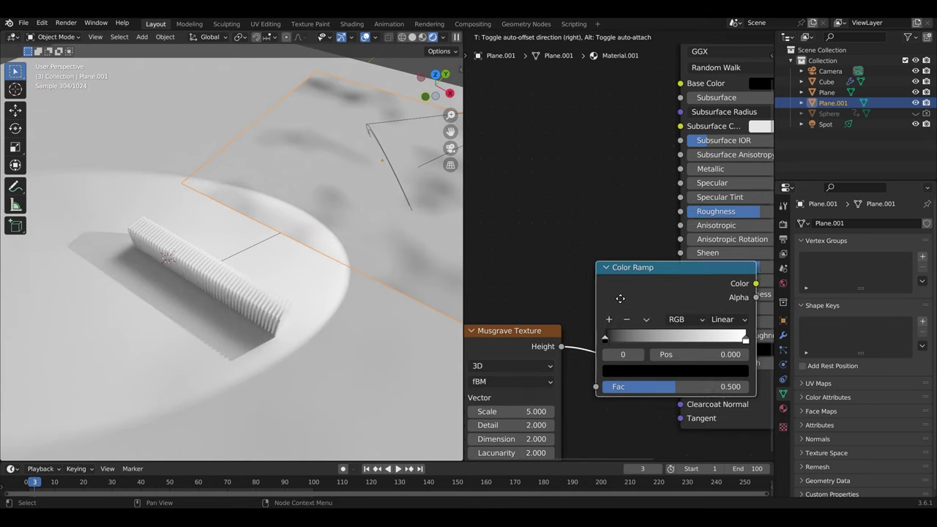
left_click(609, 348)
left_click_drag(625, 358, 668, 361)
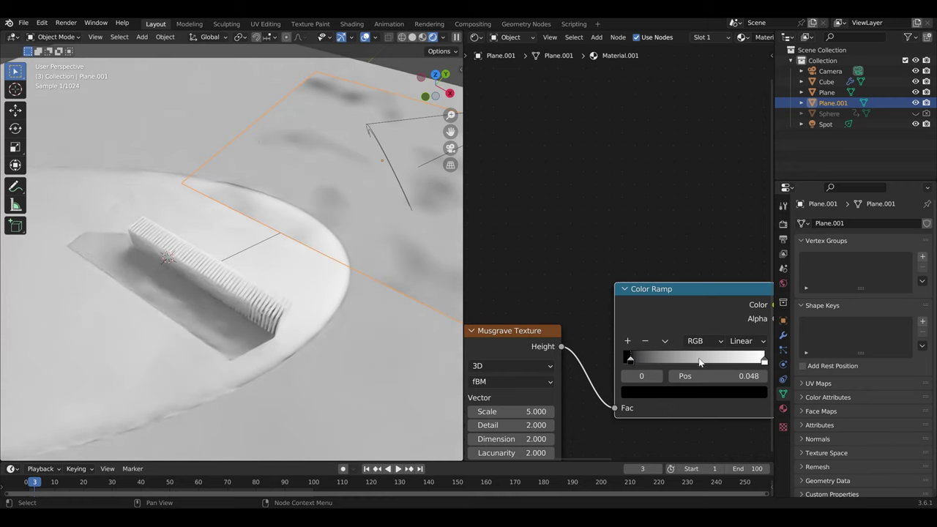
mouse_move(764, 359)
left_mouse_down()
mouse_move(637, 361)
mouse_move(657, 360)
left_mouse_up()
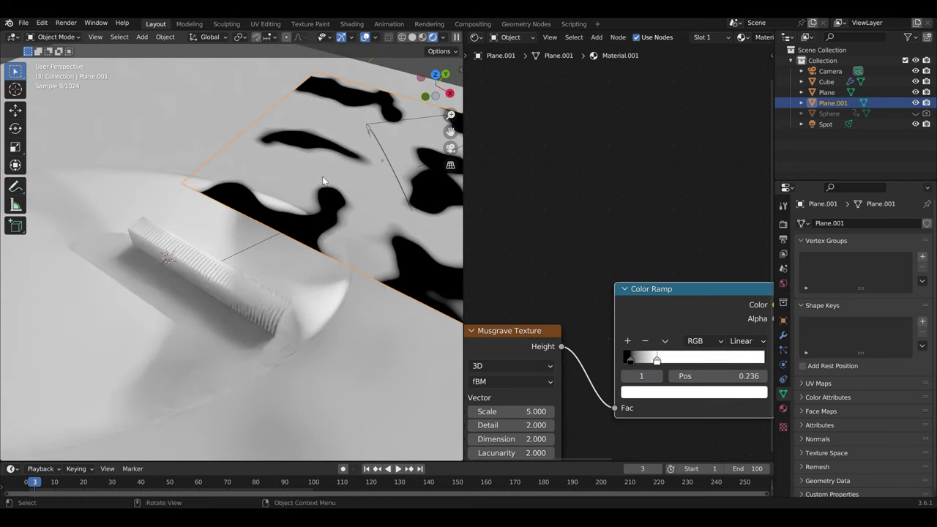
middle_click_drag(220, 131, 246, 181)
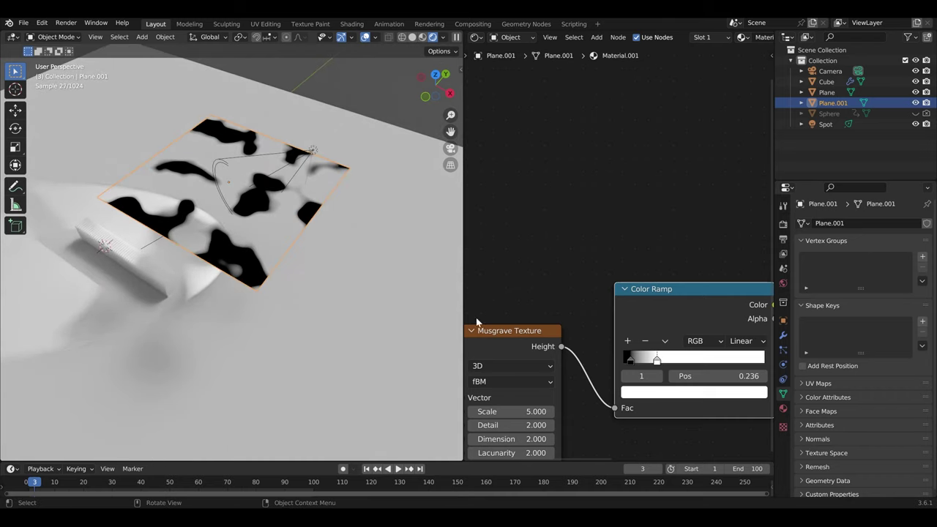
Raise the Musgrave Scale and add a Mapping node with Scale X 5.4 and Rotation Z 4.3°
middle_click_drag(477, 322, 509, 285)
left_click_drag(541, 374, 611, 375)
key("ctrl+t")
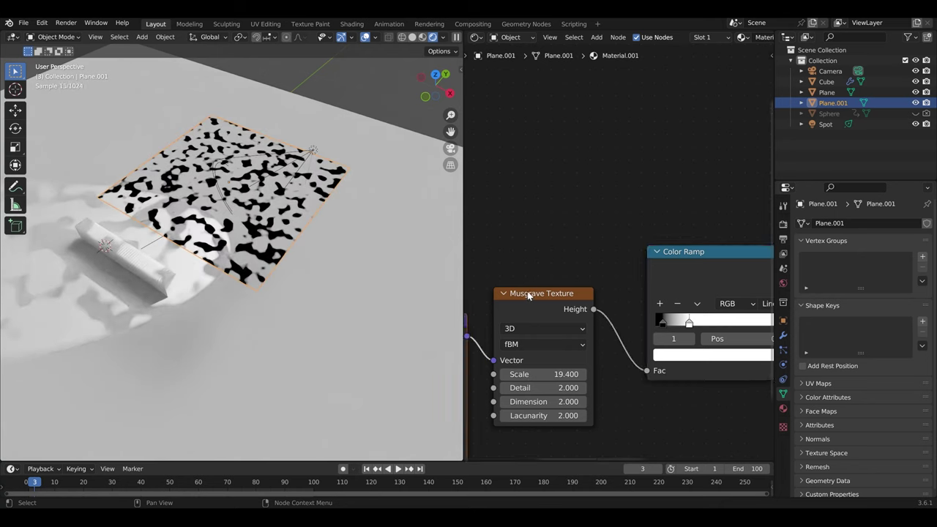
mouse_move(532, 317)
middle_mouse_down()
mouse_move(559, 232)
mouse_move(699, 153)
middle_mouse_up()
mouse_move(633, 307)
left_mouse_down()
mouse_move(620, 395)
mouse_move(666, 391)
left_mouse_up()
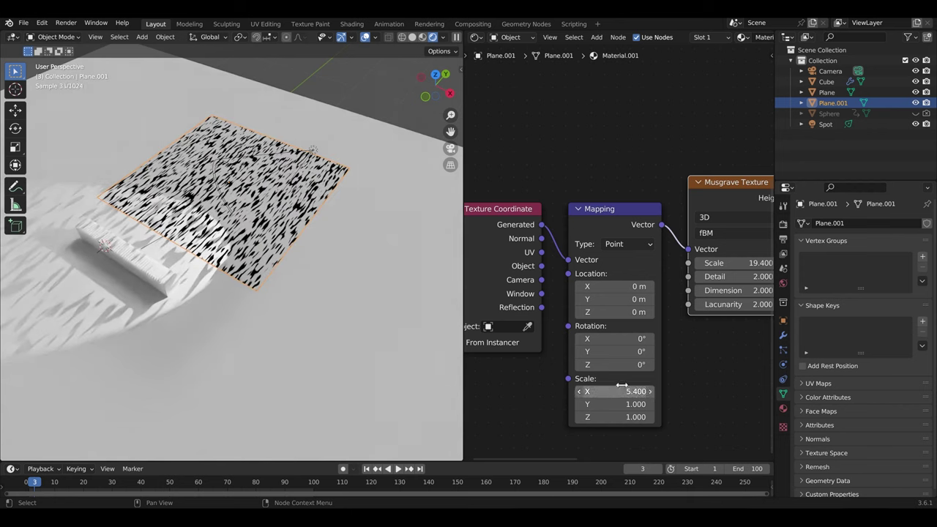
left_click_drag(620, 364, 645, 364)
key("KP_0")
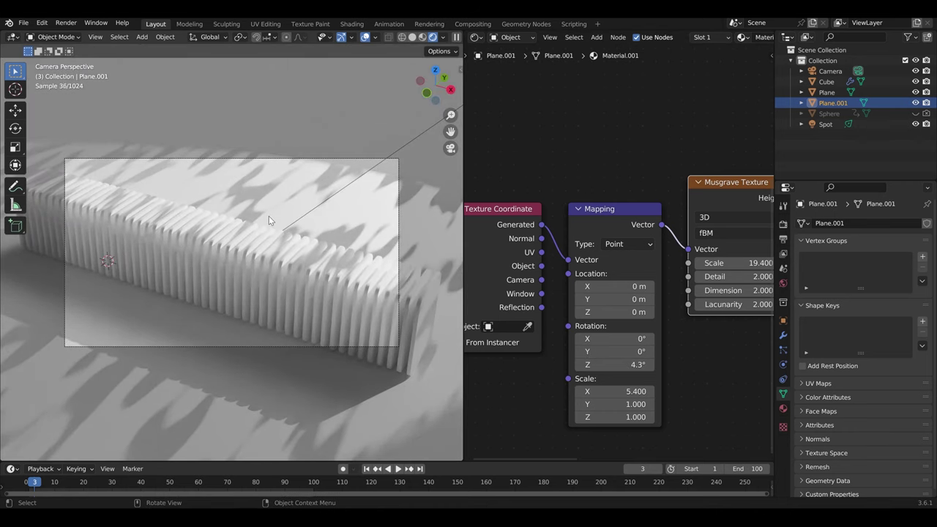
Set the spot light's radius to 0.2 m, then reselect the Plane
left_click(826, 124)
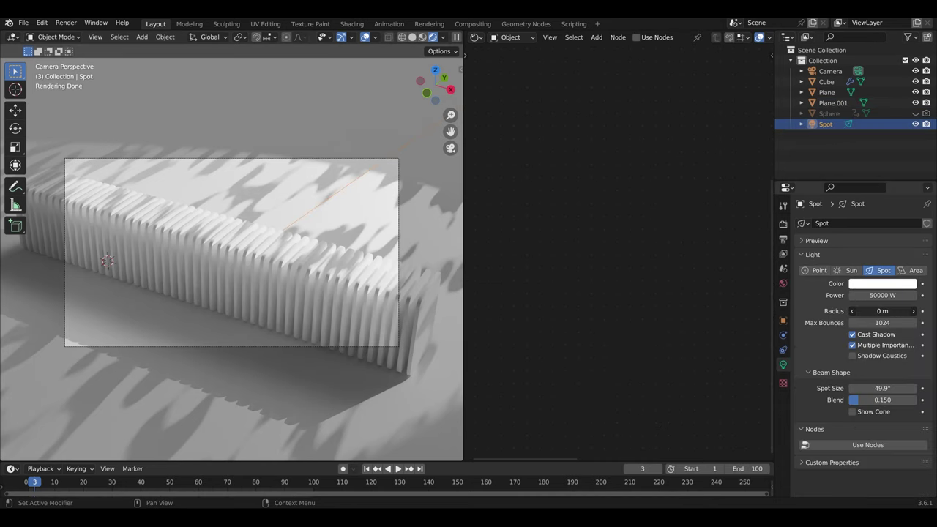
mouse_move(882, 310)
left_mouse_down()
mouse_move(904, 310)
mouse_move(868, 311)
left_mouse_up()
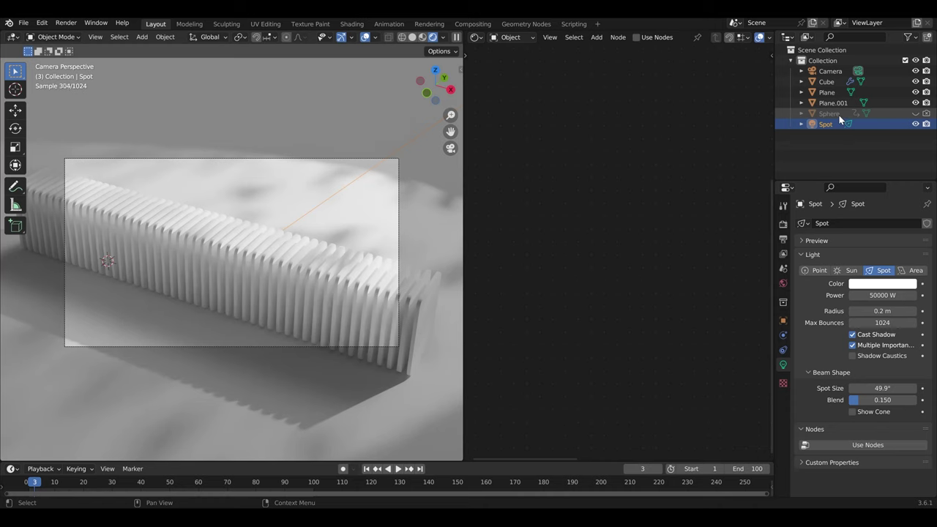
left_click(832, 93)
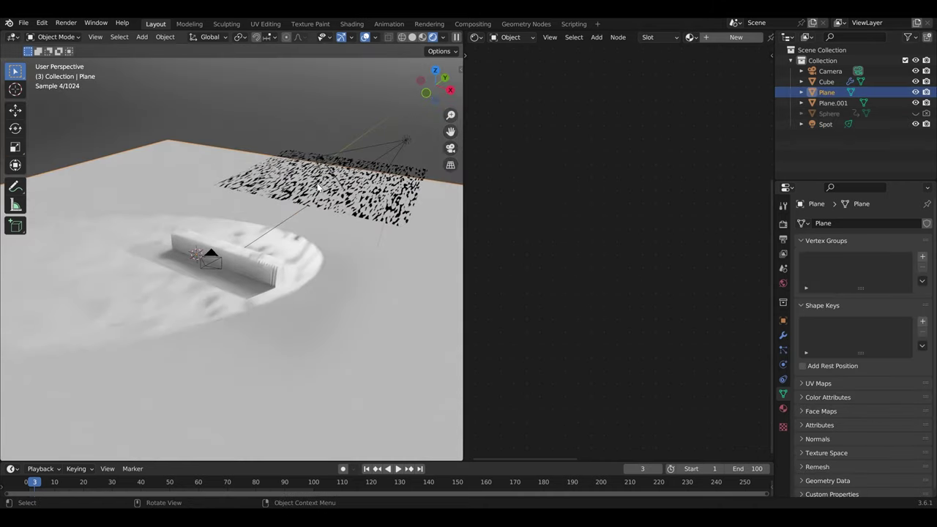
Lower the Musgrave Scale to 12.2 and move the Color Ramp's white stop to 0.118
key("KP_0")
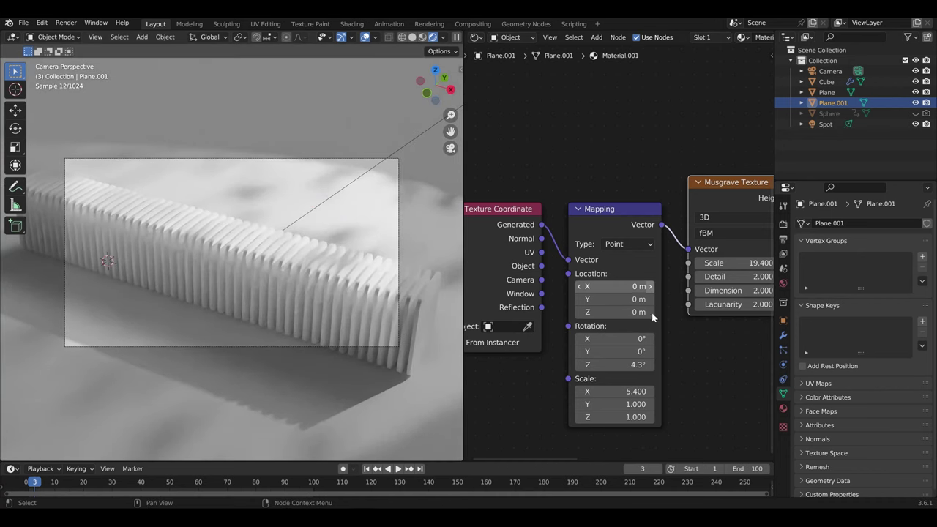
left_click_drag(733, 263, 703, 263)
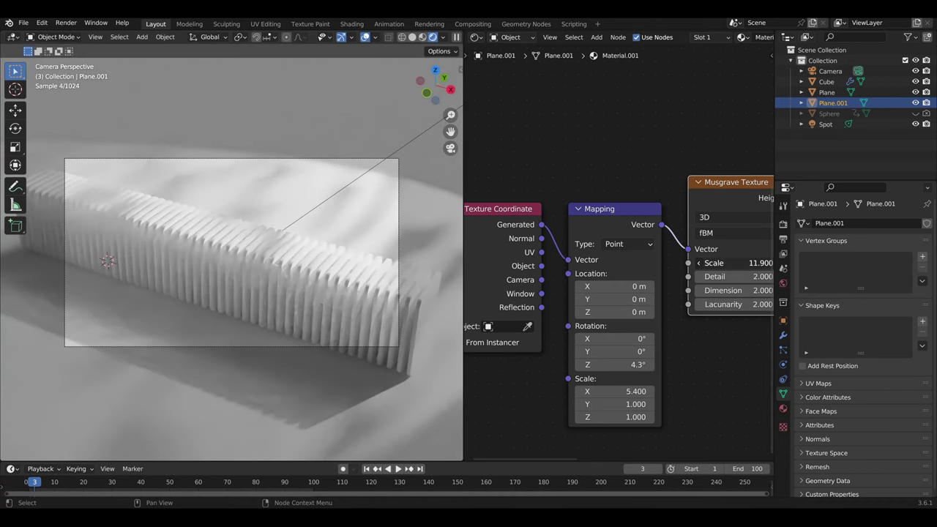
scroll(758, 279, "right", 8)
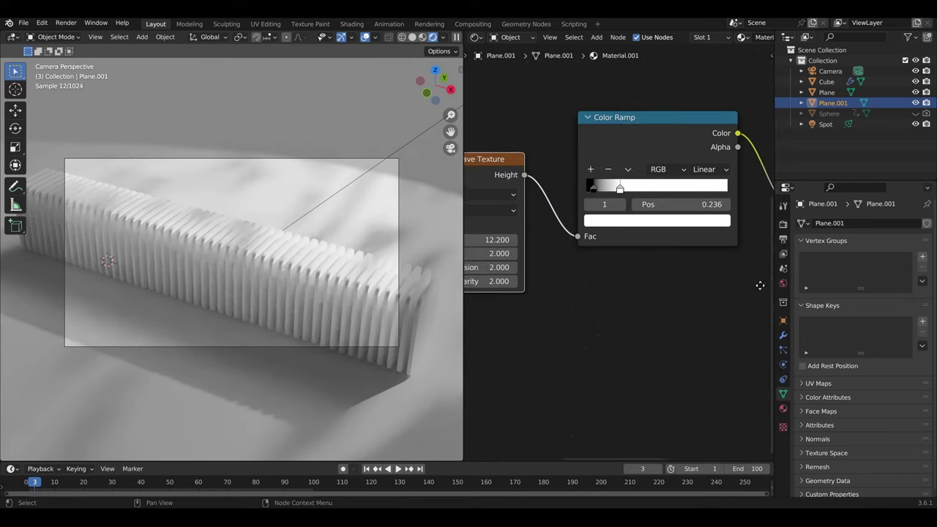
scroll(659, 235, "right", 3)
left_click_drag(502, 187, 511, 185)
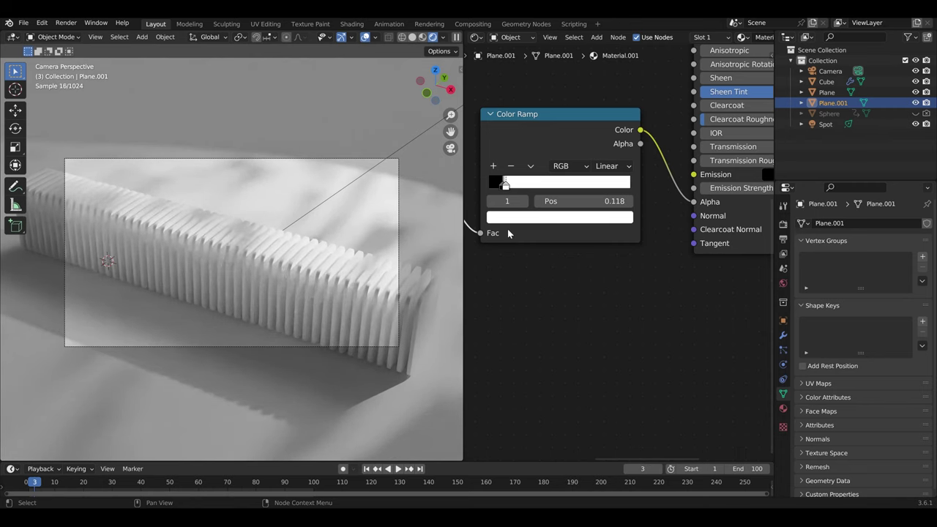
Move the spot light along Y, then adjust its height and Y position
left_click(806, 125)
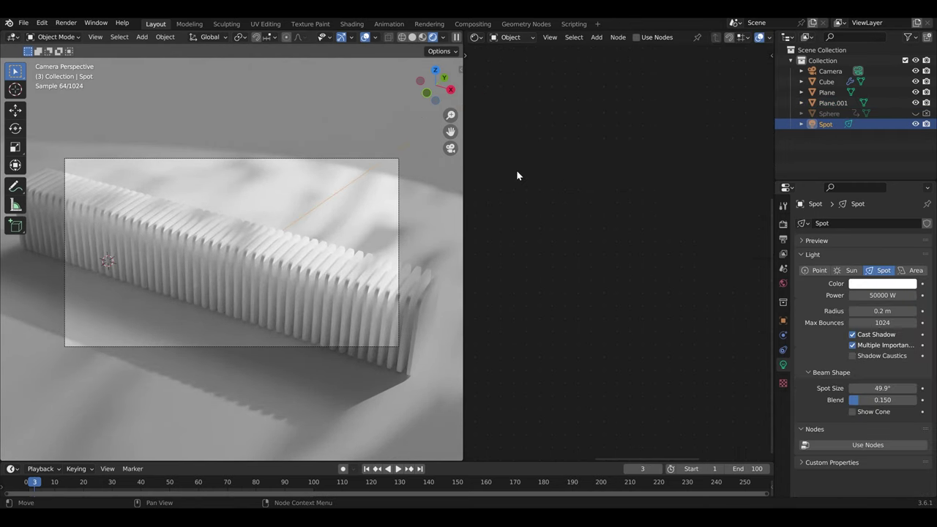
key("g")
key("x")
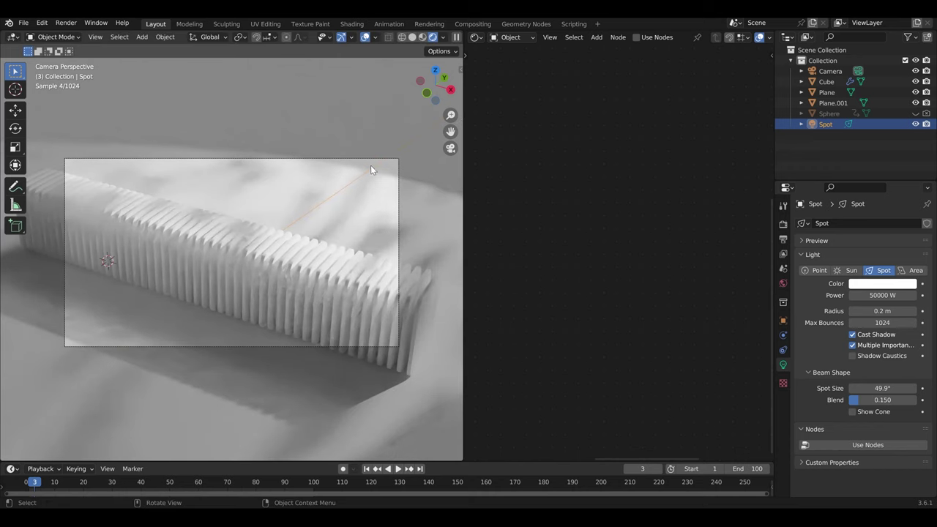
key("y")
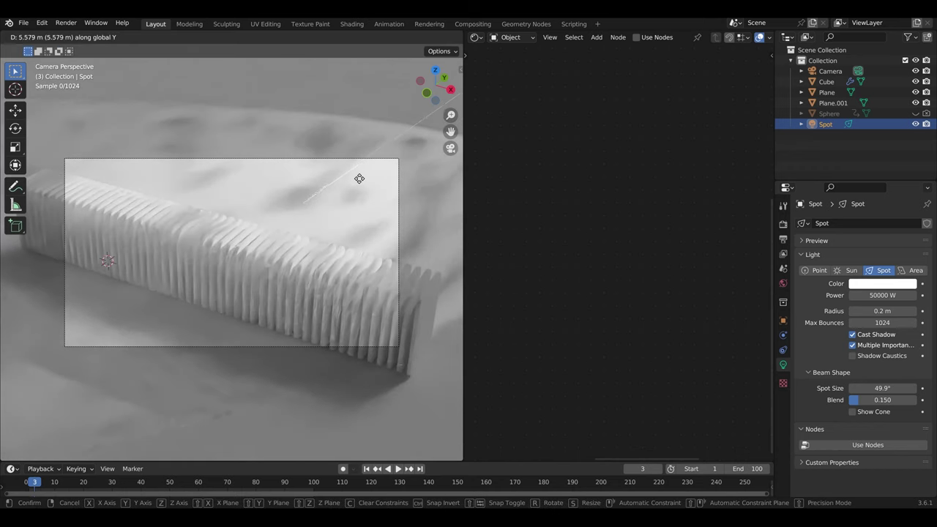
left_click(370, 174)
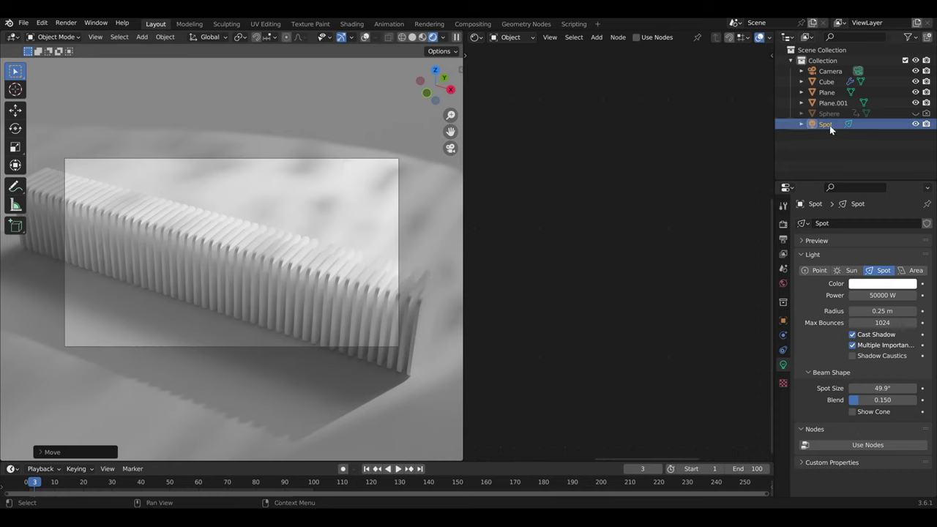
key("g")
key("z")
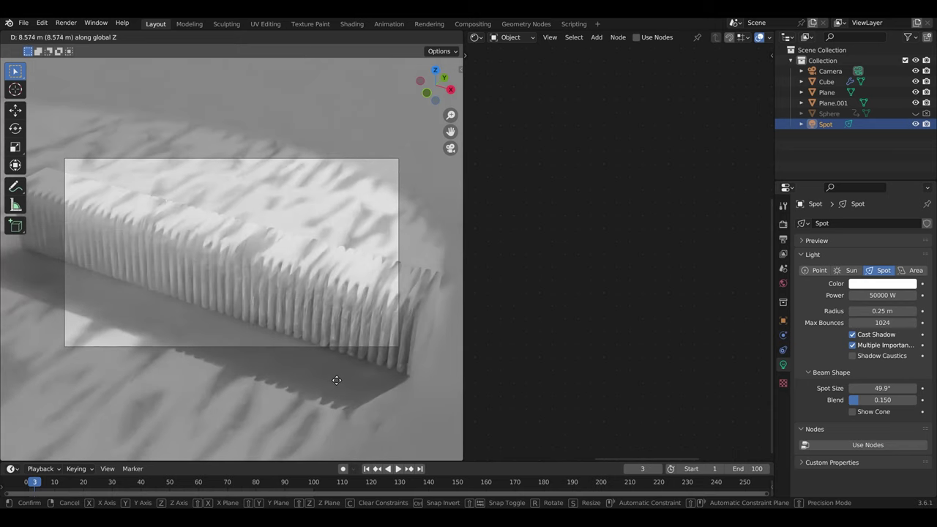
left_click(350, 324)
key("g")
key("y")
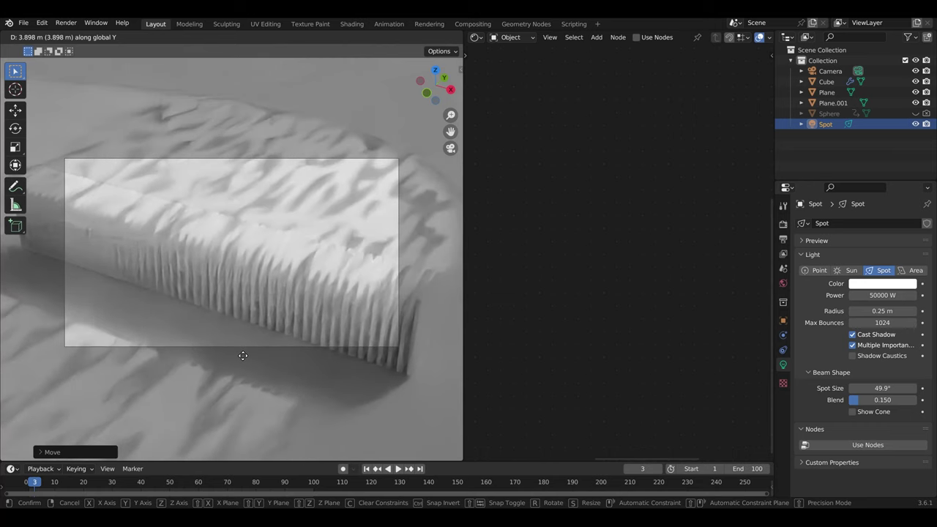
left_click(243, 356)
Tilt the spot light in front view so the streaky shadows cross the slabs, then view through the camera
middle_click_drag(245, 356, 318, 308)
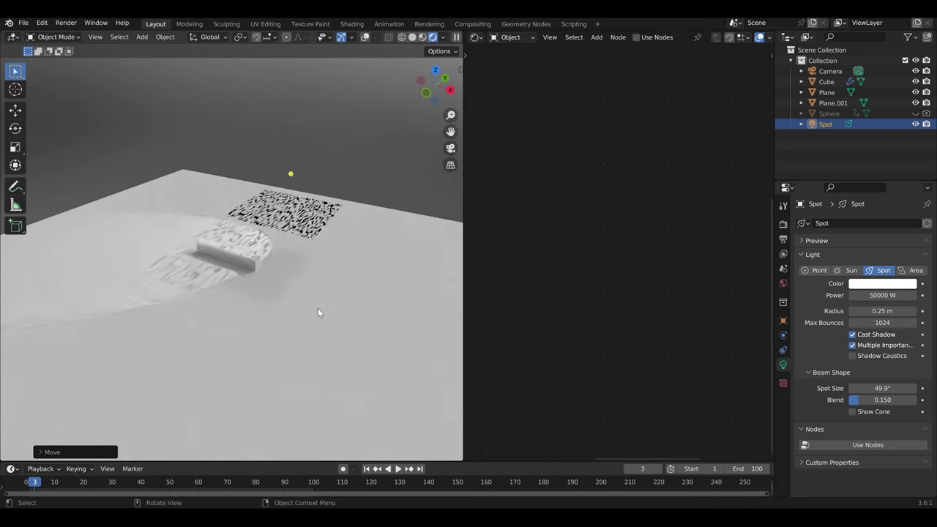
left_click(365, 38)
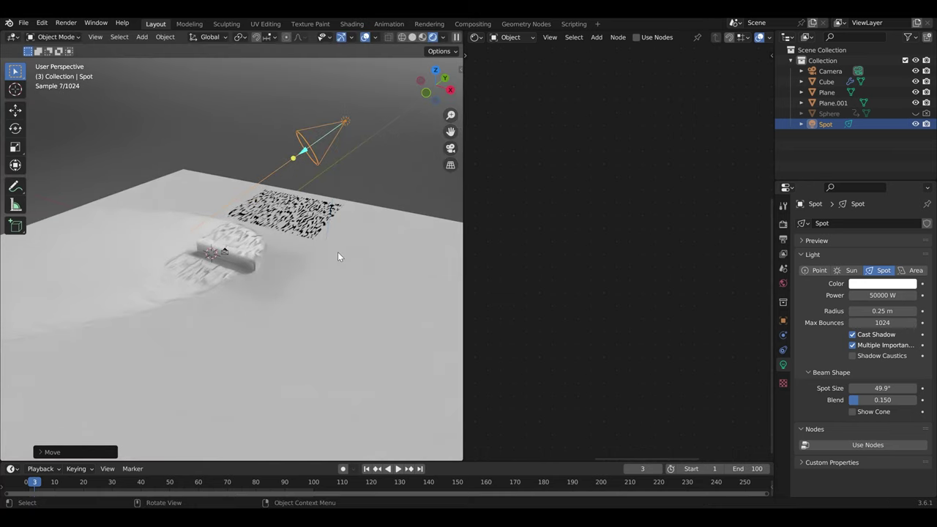
key("KP_1")
key("r")
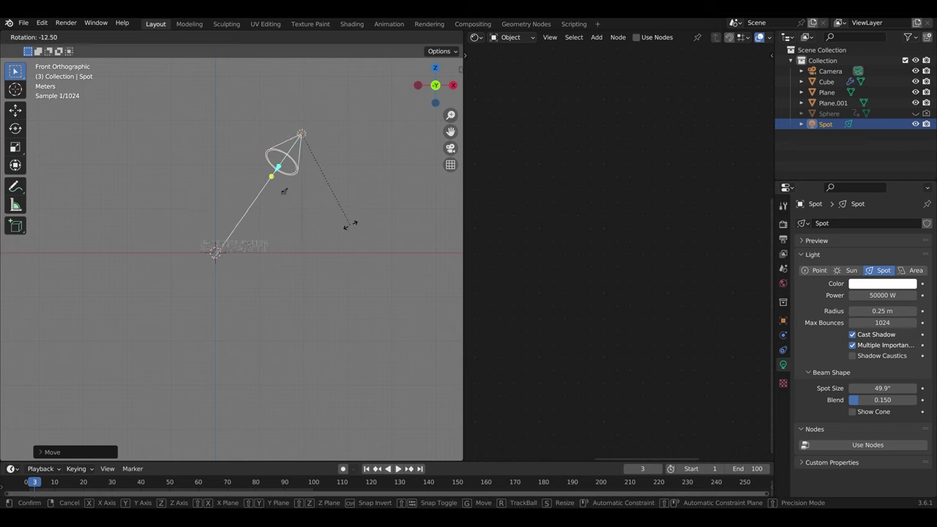
left_click(352, 223)
key("KP_0")
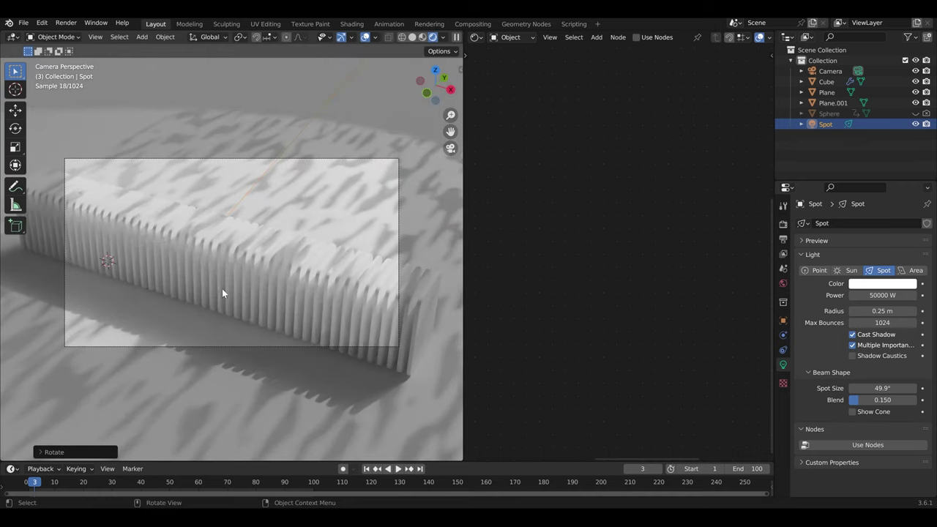
Widen the spot radius to 0.68 m and lower Plane.001's Musgrave Scale to about 5.3
scroll(116, 319, "up", 1)
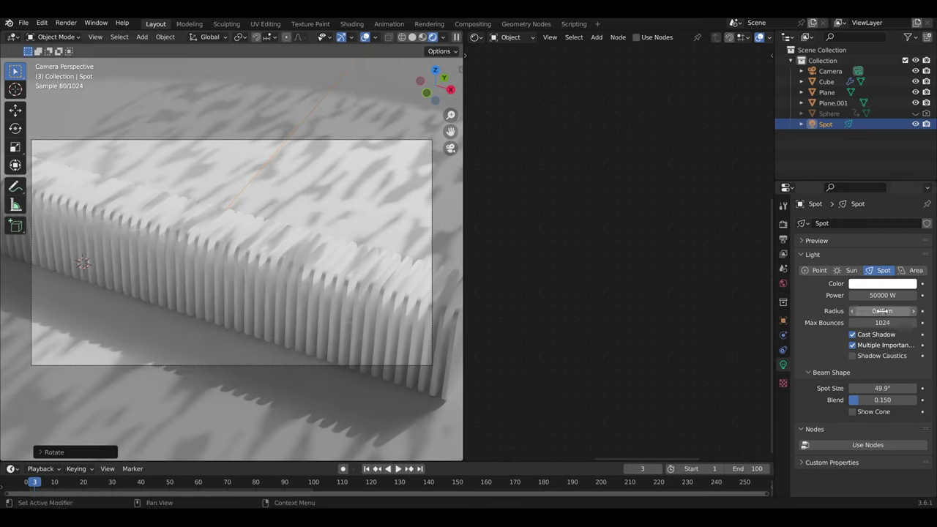
mouse_move(882, 311)
left_mouse_down()
mouse_move(908, 311)
mouse_move(875, 310)
left_mouse_up()
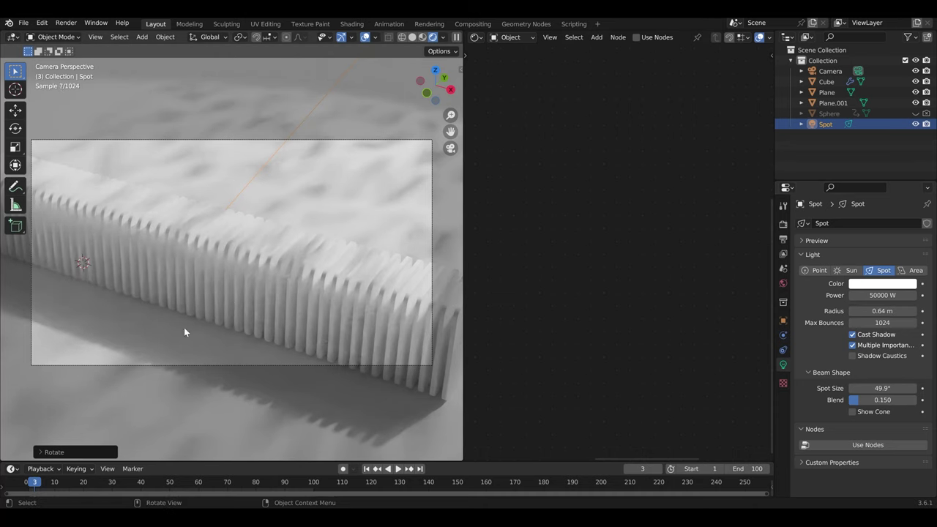
left_click(839, 93)
left_click(837, 104)
scroll(557, 226, "left", 5)
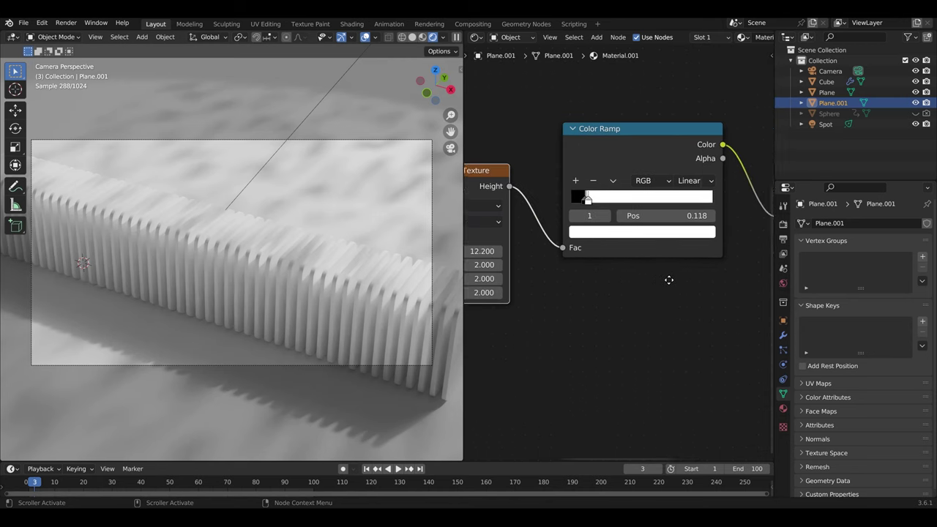
left_click_drag(622, 264, 585, 263)
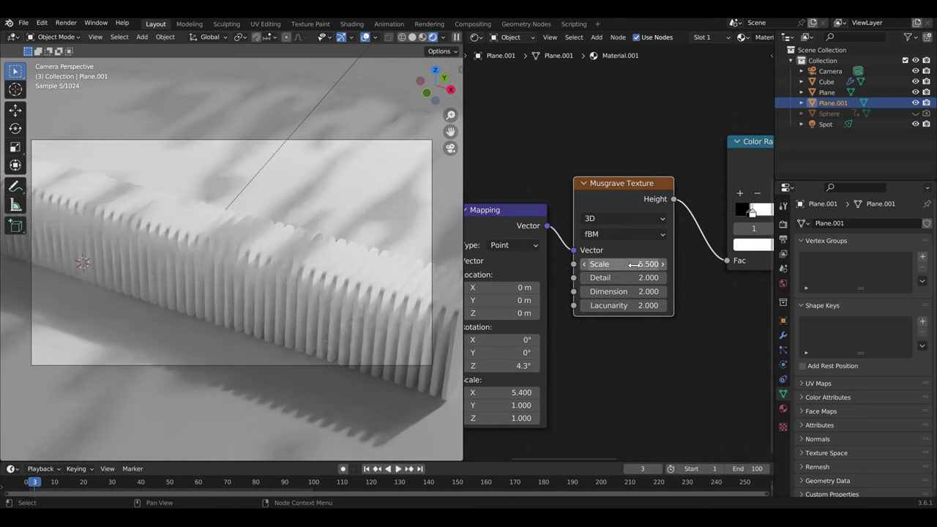
left_click(832, 122)
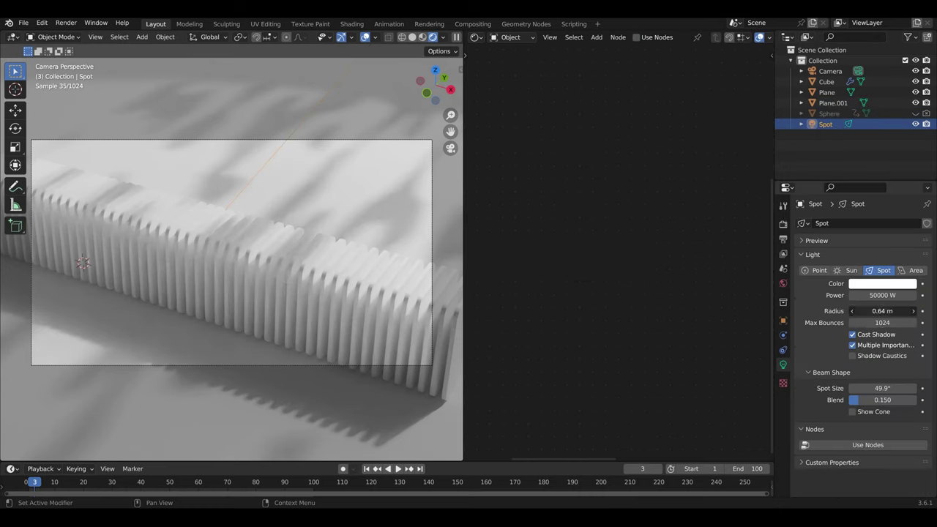
type(".6")
key("Return")
key("Return")
key("Return")
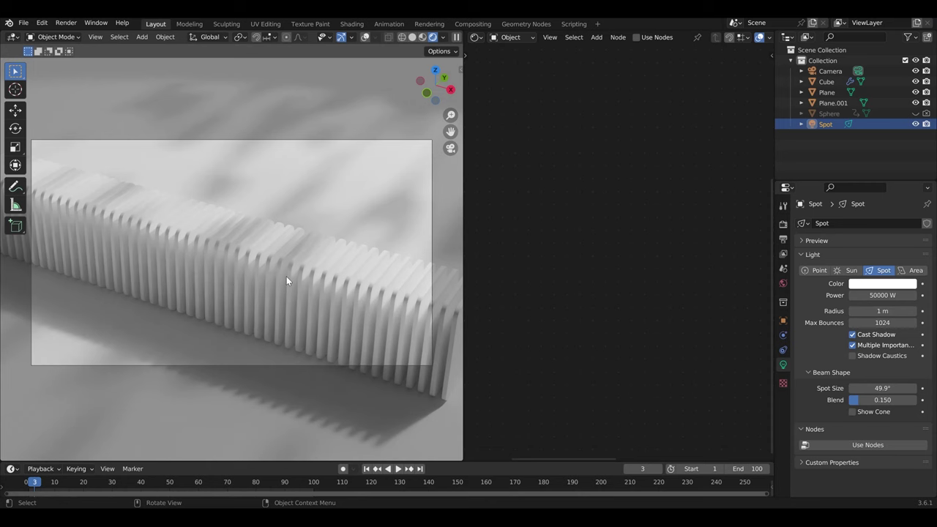
Delete the Mix node feeding Base Color and reset the Cube's Principled BSDF to defaults
left_click(287, 276)
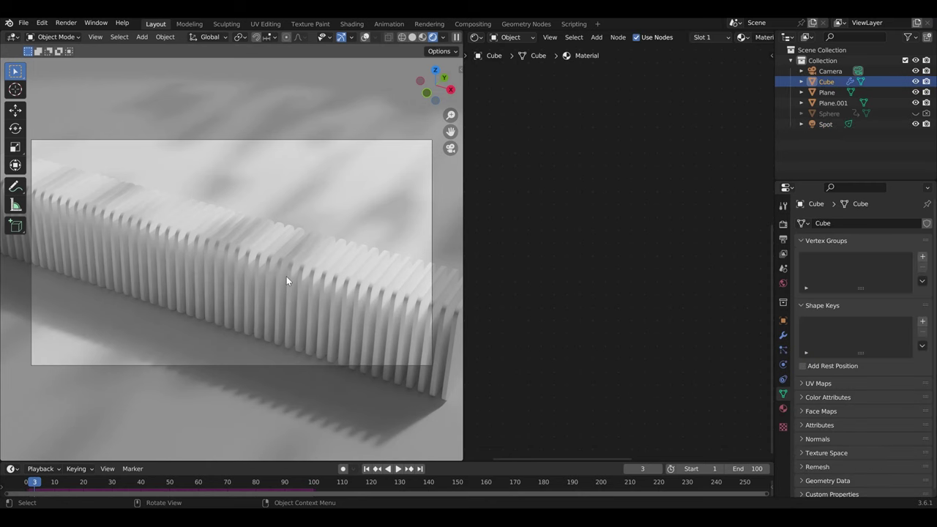
key("Home")
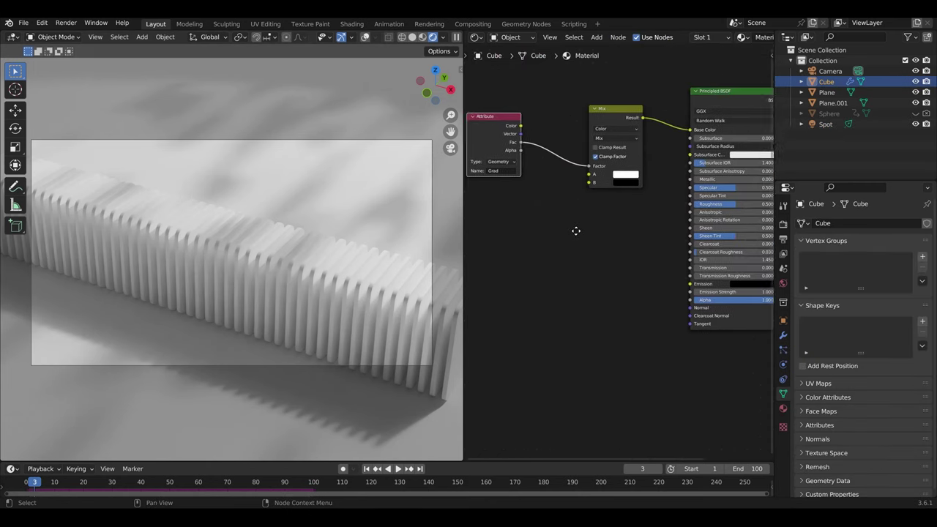
middle_click_drag(583, 250, 579, 282)
scroll(578, 282, "up", 2)
middle_click_drag(519, 252, 549, 246)
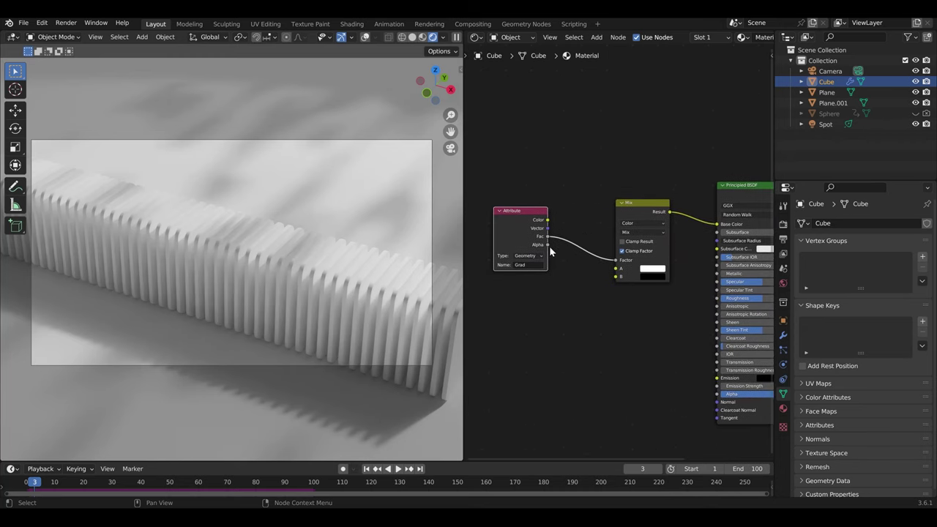
left_click_drag(531, 243, 538, 167)
middle_click_drag(604, 164, 543, 190)
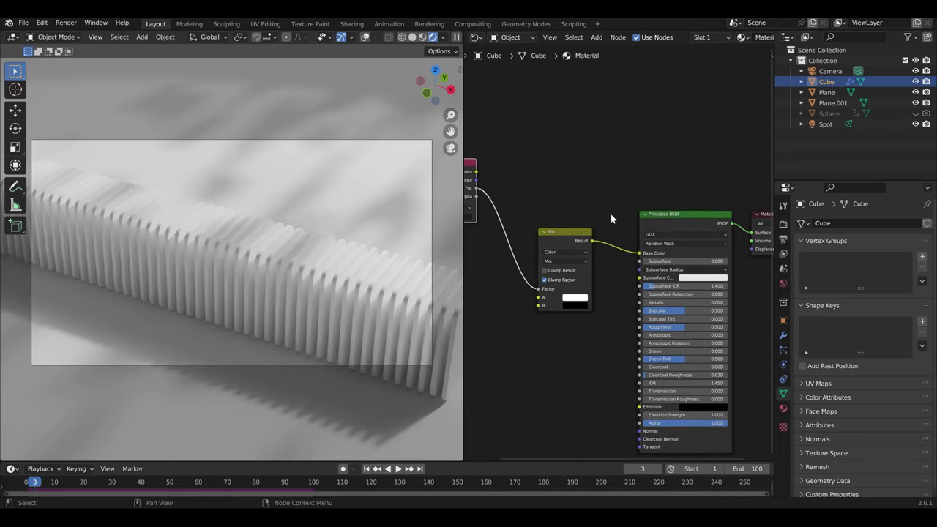
key("x")
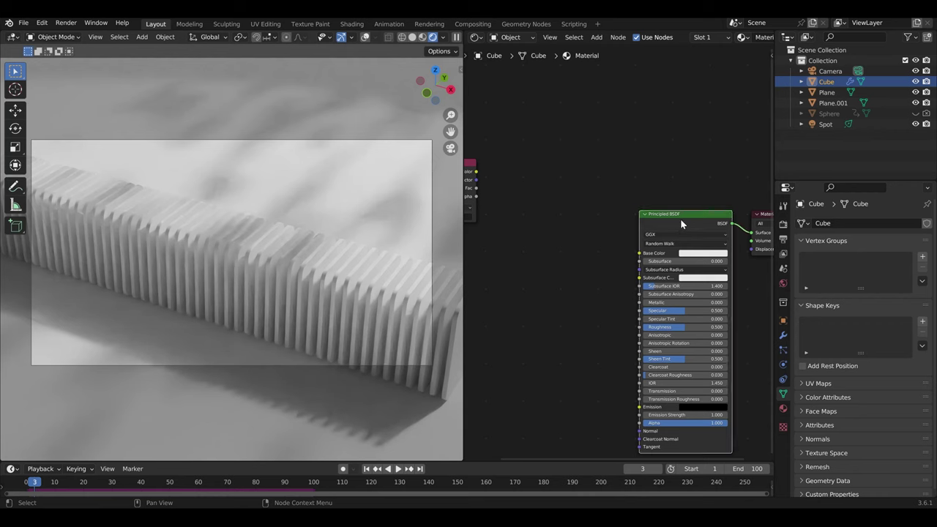
key("BackSpace")
mouse_move(681, 221)
left_mouse_down()
mouse_move(651, 208)
mouse_move(581, 131)
left_mouse_up()
Duplicate the Principled BSDF and insert a Mix Shader before the Material Output
key("shift+d")
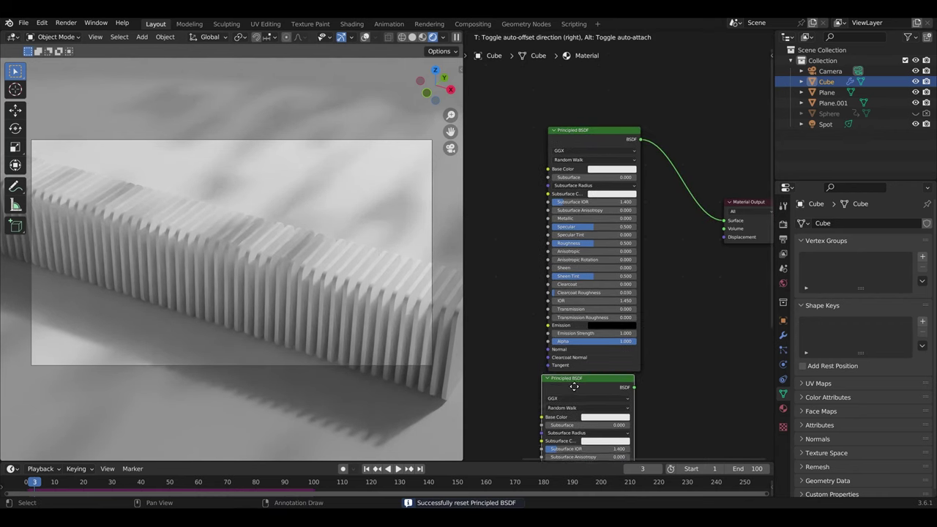
left_click(577, 404)
key("shift+a")
left_click(703, 236)
type("m")
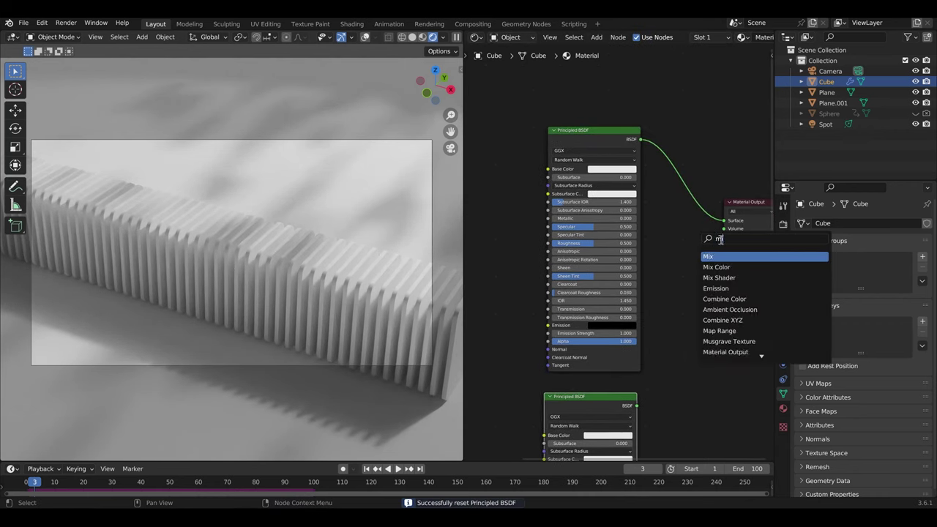
key("Down")
type("ix")
key("Down")
key("Return")
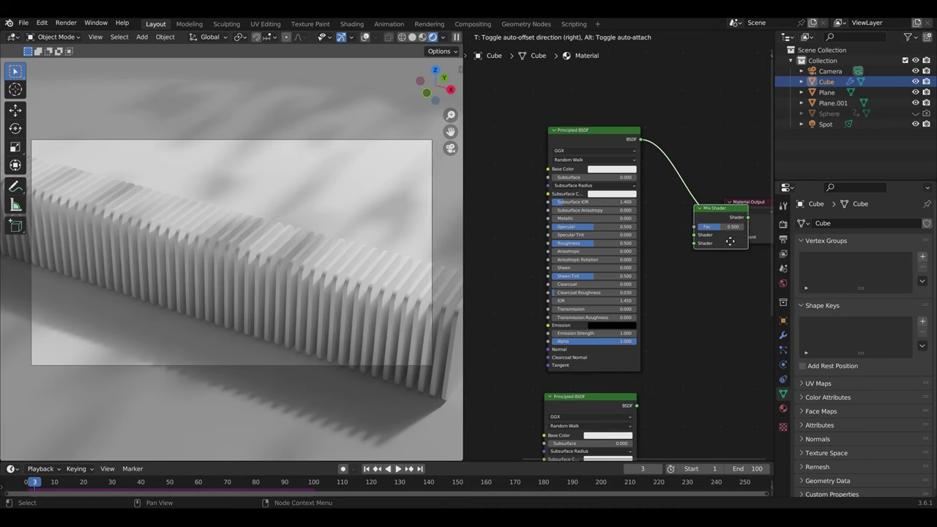
left_click(726, 221)
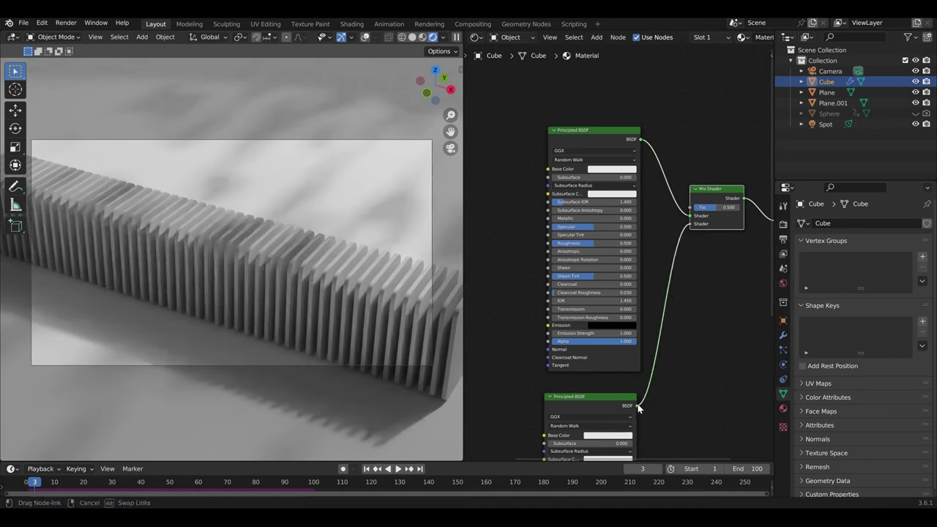
Wire the copy and the Attribute Fac into the Mix Shader, making the copy's Base Color black
left_click_drag(639, 408, 639, 409)
left_click(554, 160)
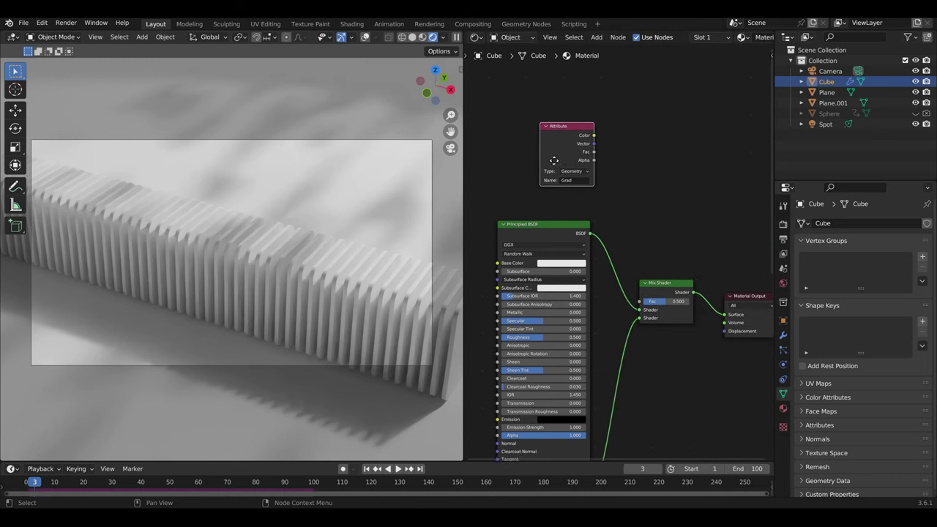
left_click_drag(620, 308, 622, 303)
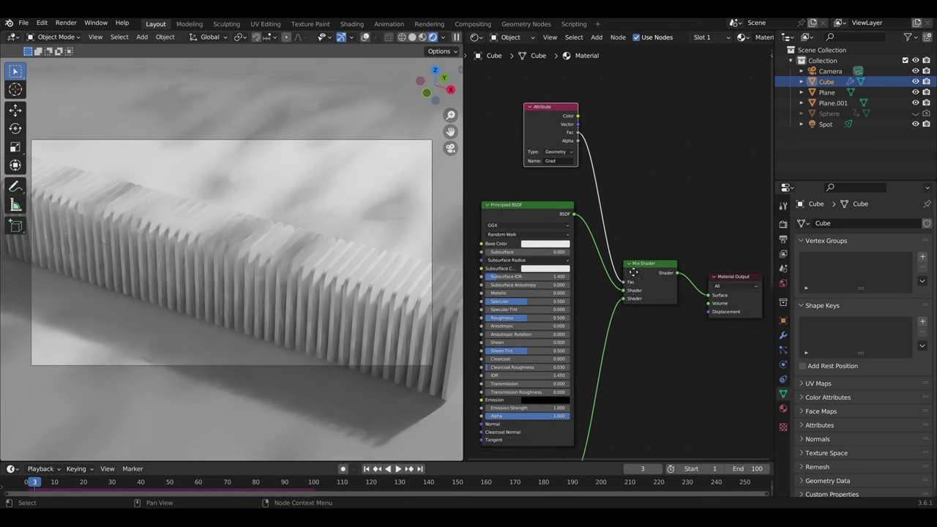
scroll(602, 309, "down", 5)
left_click(593, 325)
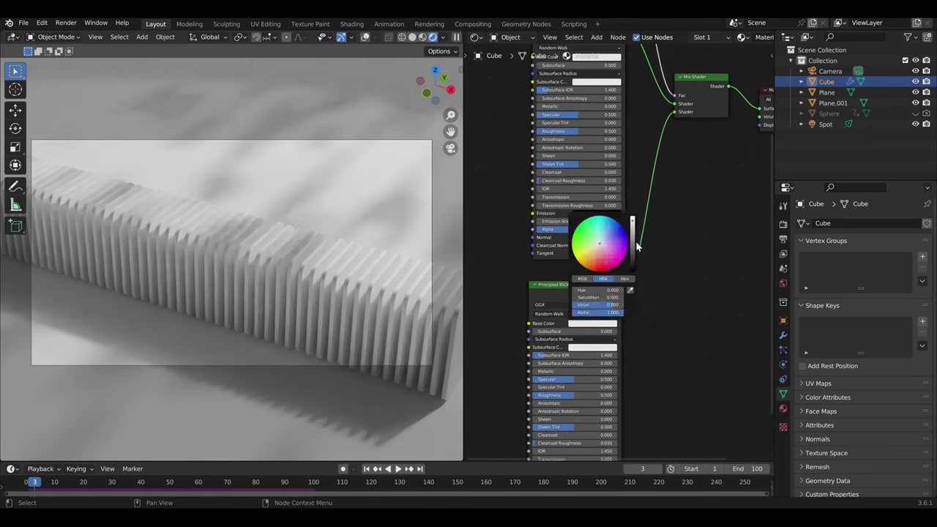
left_click_drag(629, 251, 631, 270)
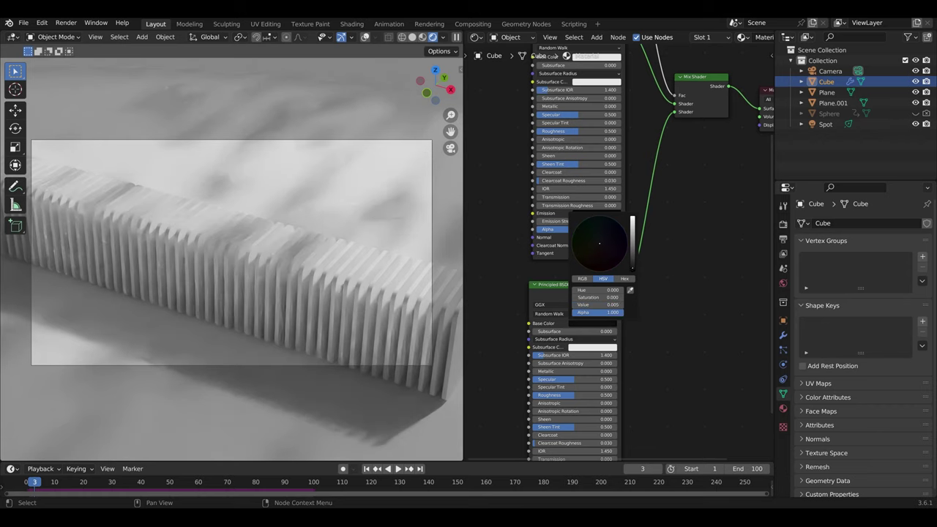
Scrub the timeline to frame 76 to see the darkened band
left_click_drag(63, 485, 196, 488)
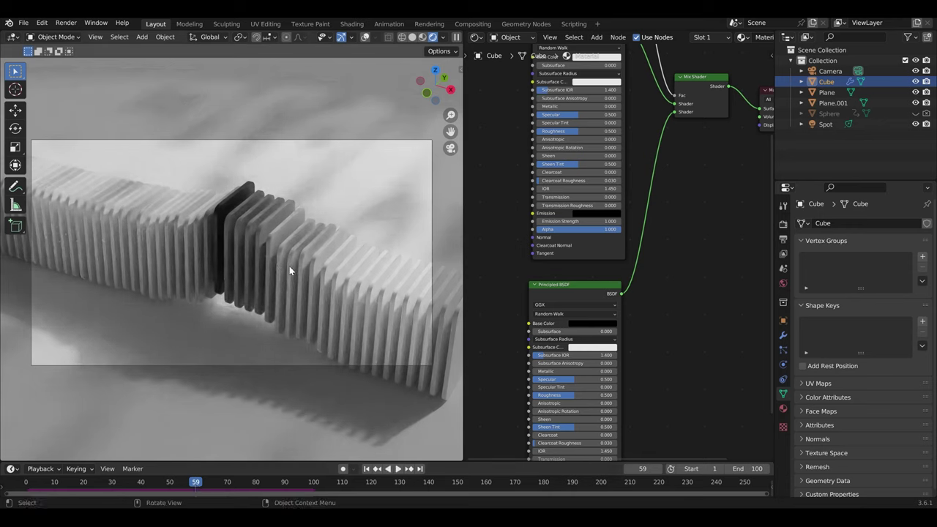
left_click_drag(227, 482, 244, 482)
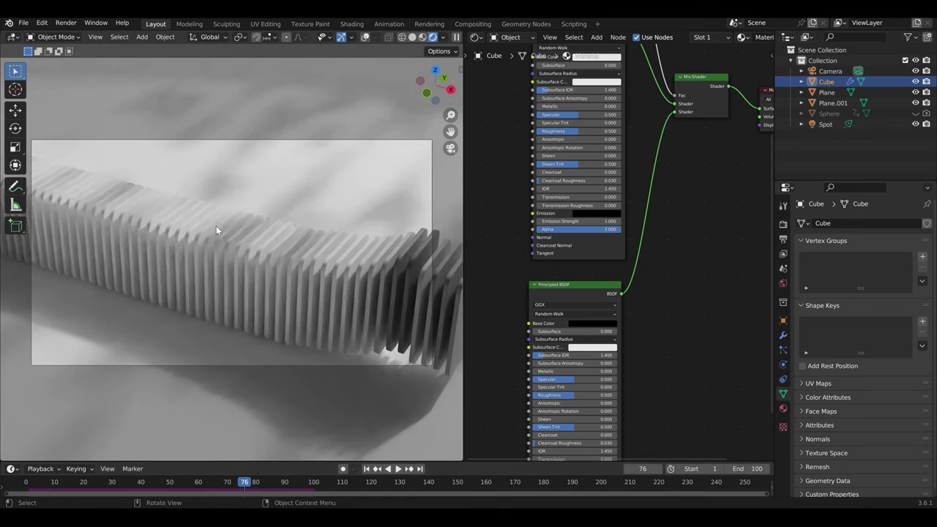
scroll(604, 174, "up", 5, "shift")
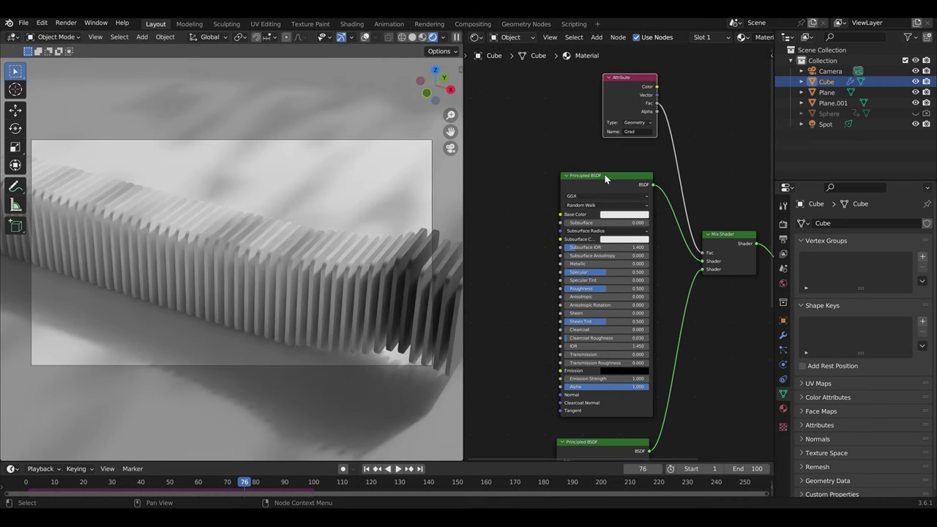
Try a light blue Base Color on the slab shader, then undo it back to white
scroll(618, 211, "up", 3)
scroll(618, 211, "up", 2)
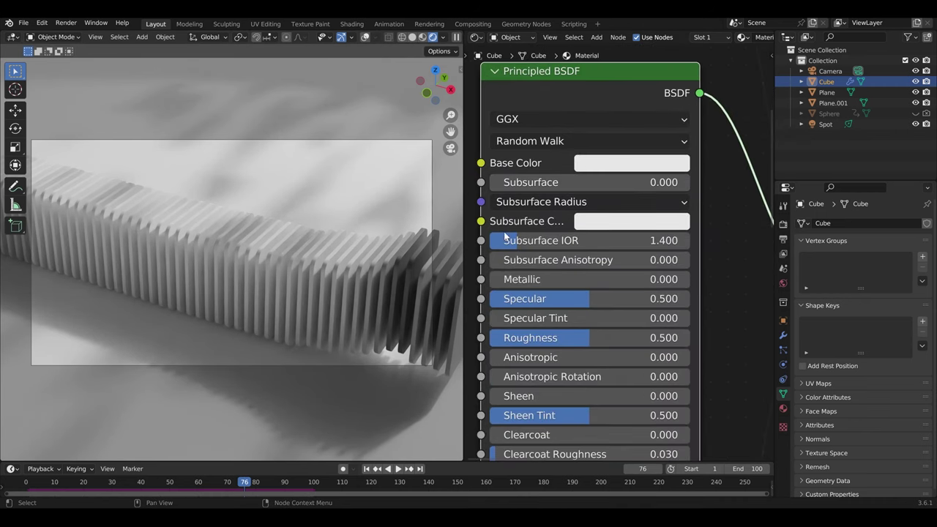
scroll(167, 243, "up", 3)
scroll(167, 243, "up", 2)
scroll(165, 247, "up", 2)
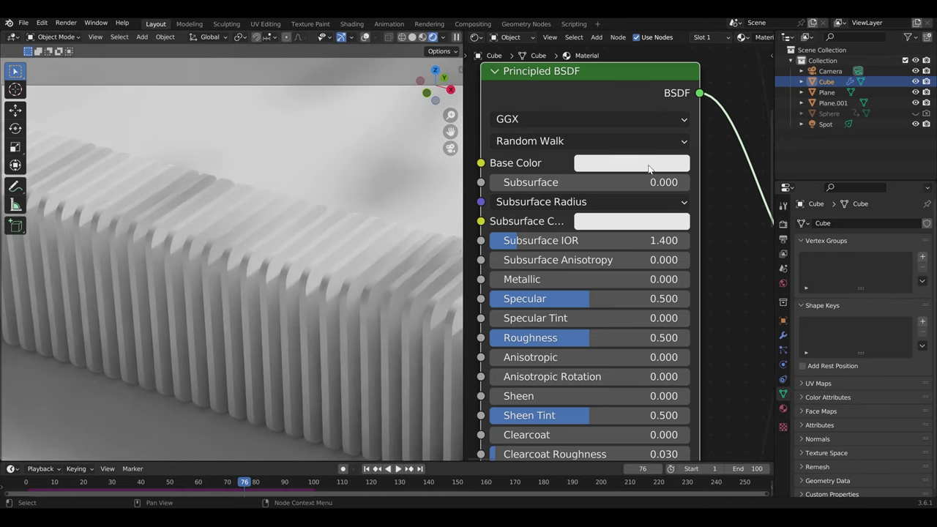
left_click(649, 162)
left_click(662, 229)
left_click_drag(661, 229, 646, 224)
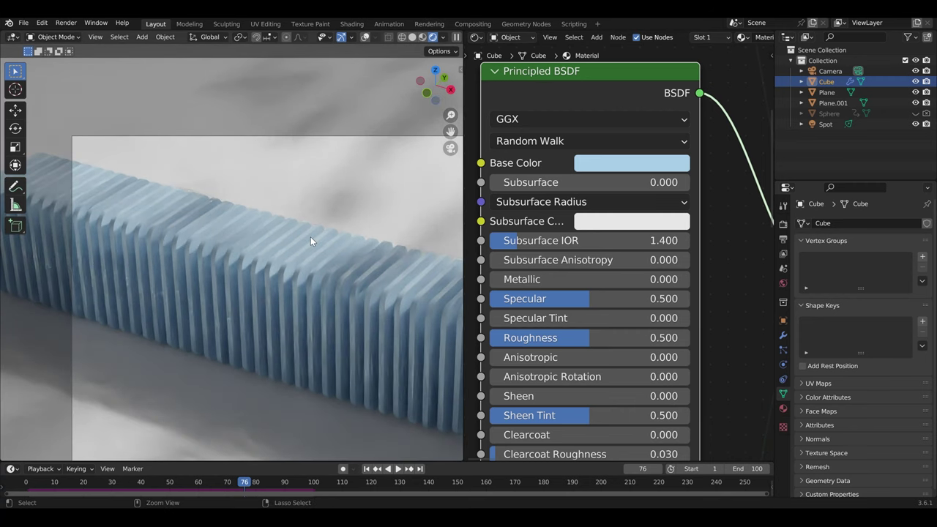
key("ctrl+z")
Give the Subsurface Color a light blue tint and adjust its hue
scroll(555, 226, "up", 2)
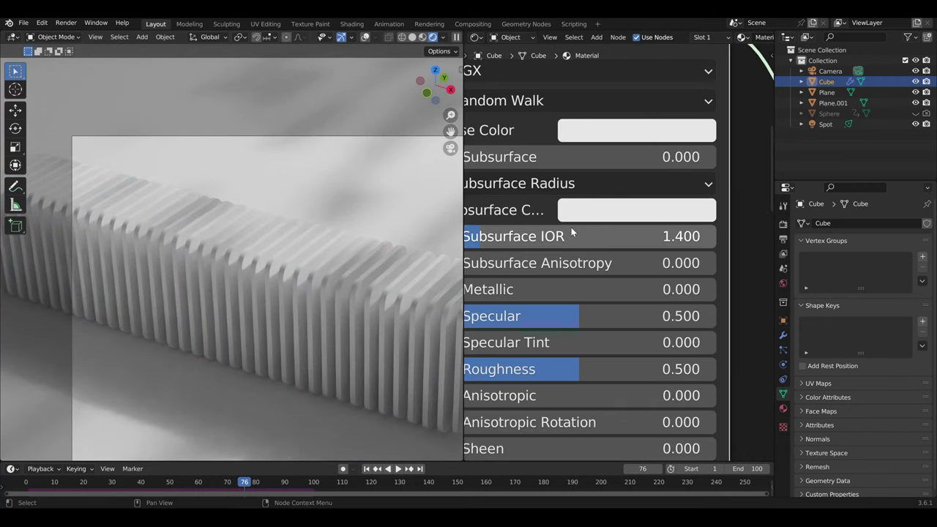
left_click(619, 209)
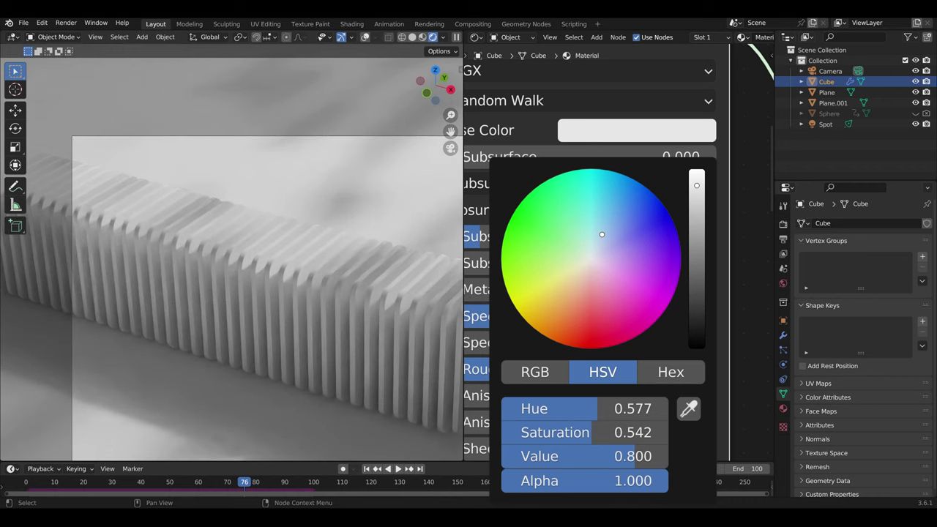
left_click_drag(603, 230, 601, 232)
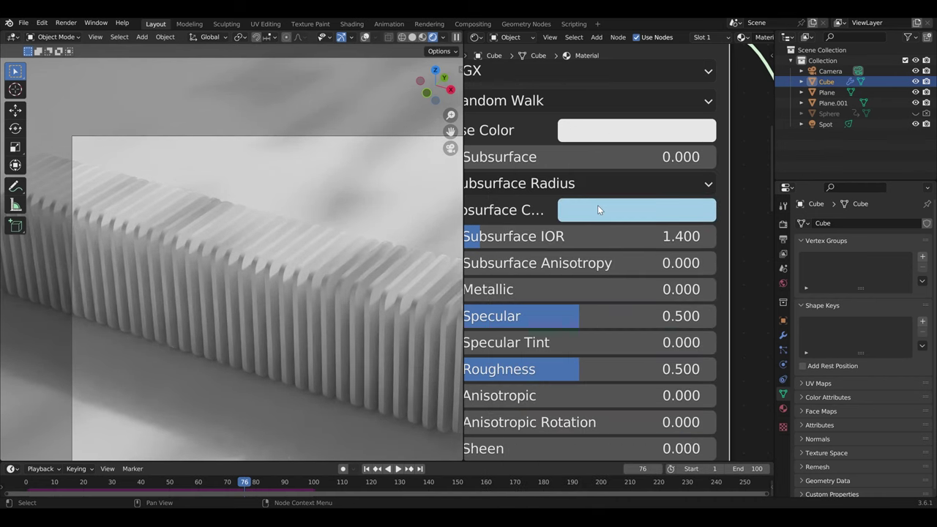
left_click(597, 210)
left_click(608, 224)
middle_click_drag(535, 117, 607, 131)
Set Subsurface to 0.100 and raise the first Subsurface Radius value to 1.1
left_click(600, 172)
type(".1")
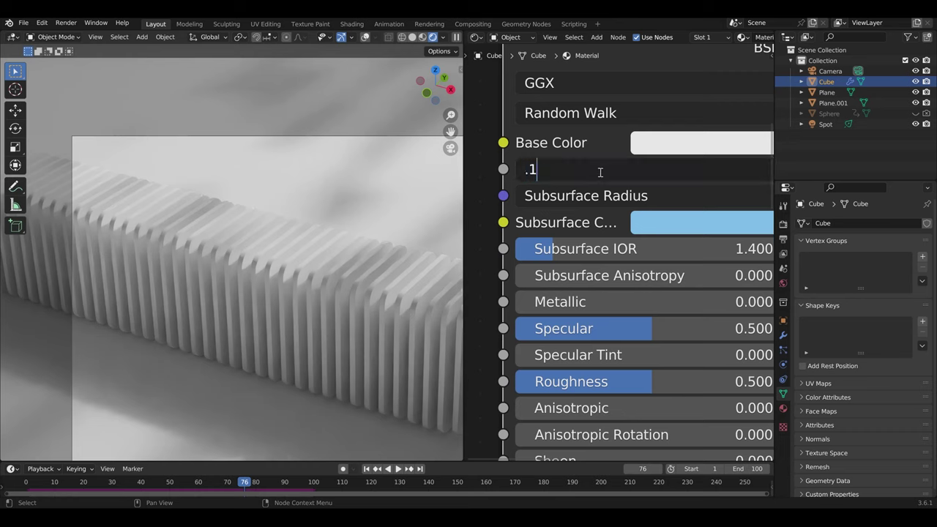
key("Return")
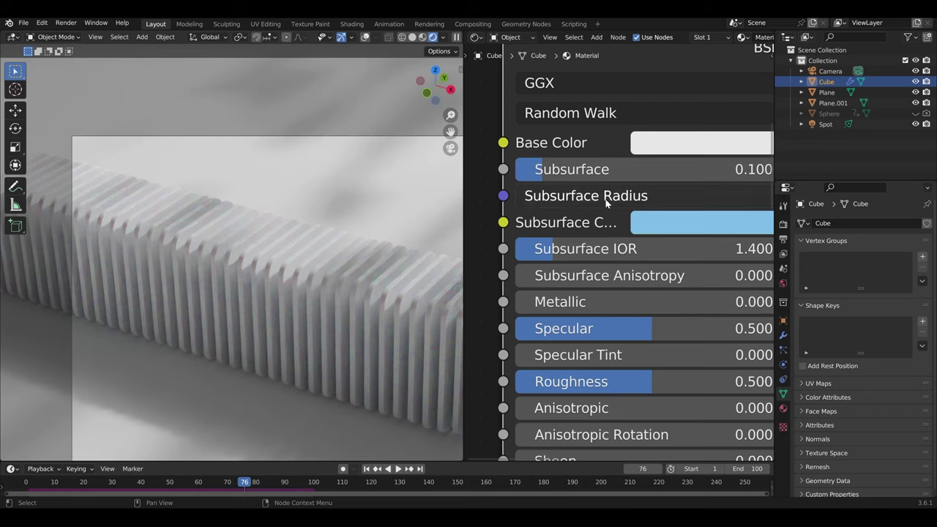
left_click(606, 204)
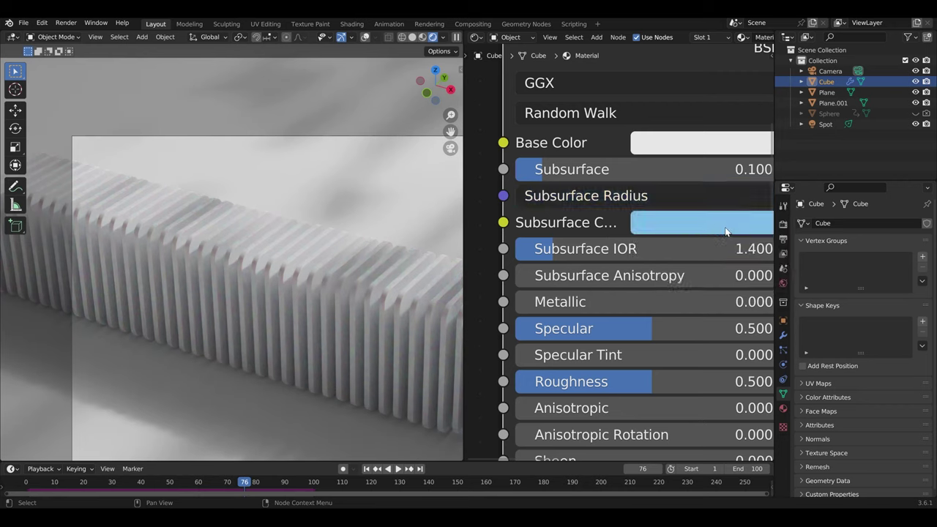
left_click(659, 199)
left_click_drag(732, 225, 740, 226)
Raise Subsurface to about 0.574 and lower the first Subsurface Radius value to 0.630
key("KP_0")
scroll(252, 305, "up", 5)
scroll(251, 304, "up", 4)
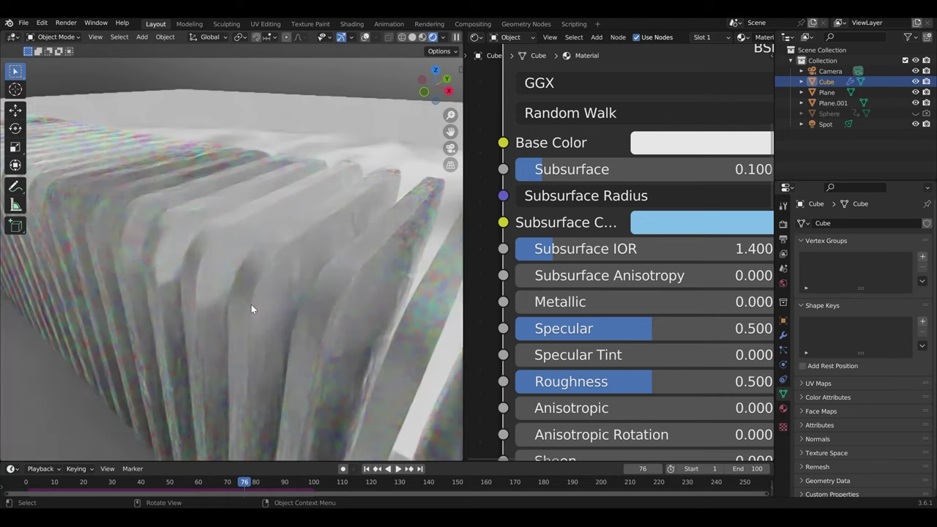
left_click_drag(571, 169, 644, 169)
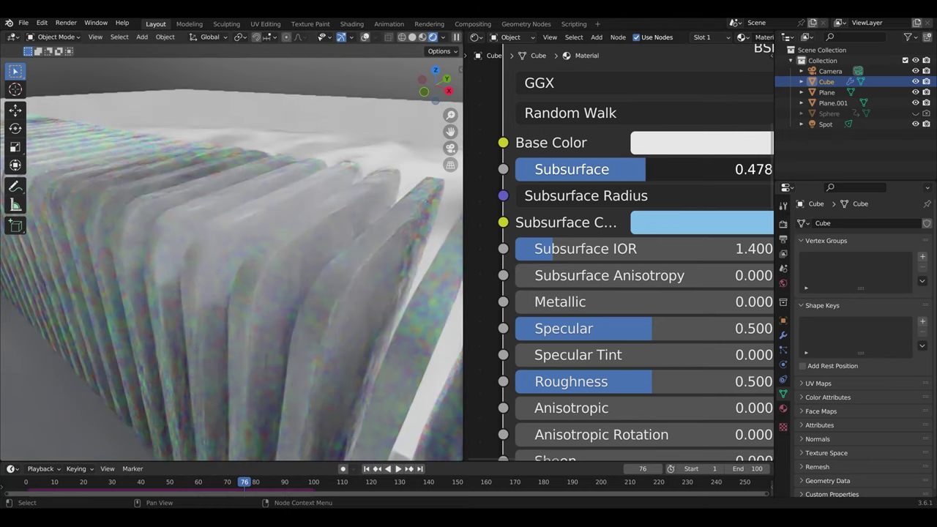
scroll(197, 254, "down", 4)
middle_click_drag(189, 254, 298, 262)
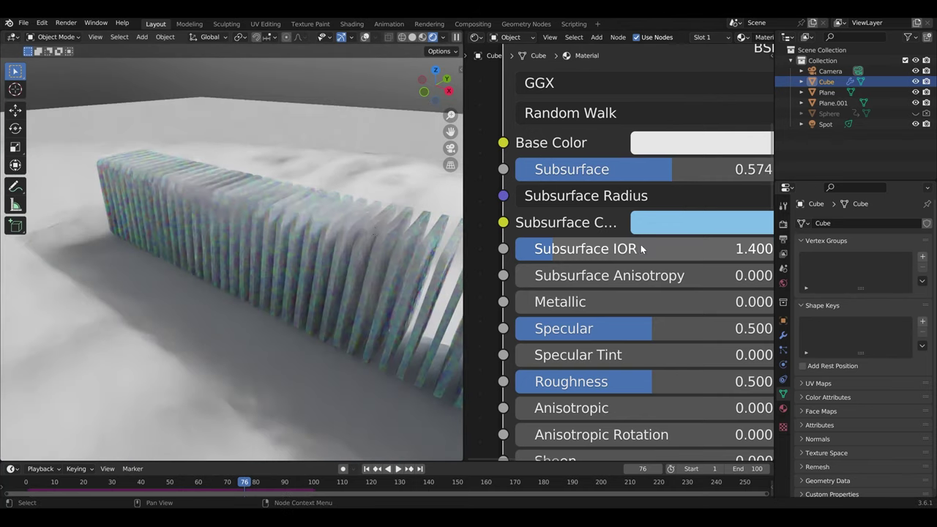
left_click(586, 196)
left_click_drag(710, 225, 681, 225)
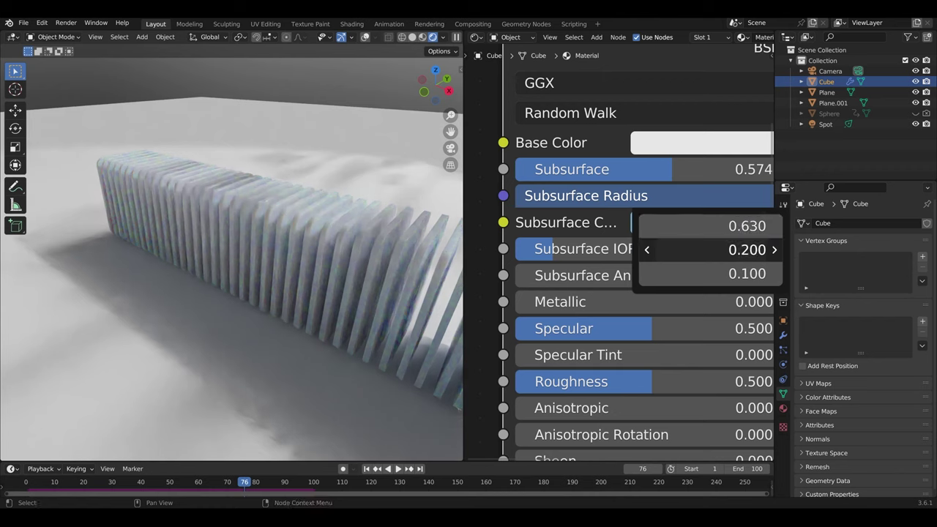
Set the Subsurface Radius values to 0.100, 0.140 and 0.480
left_click_drag(703, 250, 766, 249)
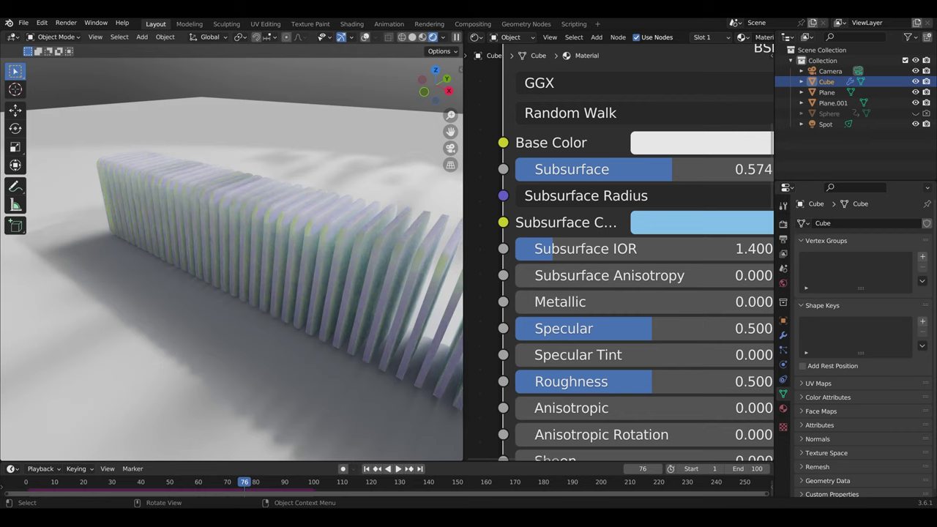
left_click(654, 195)
left_click(694, 224)
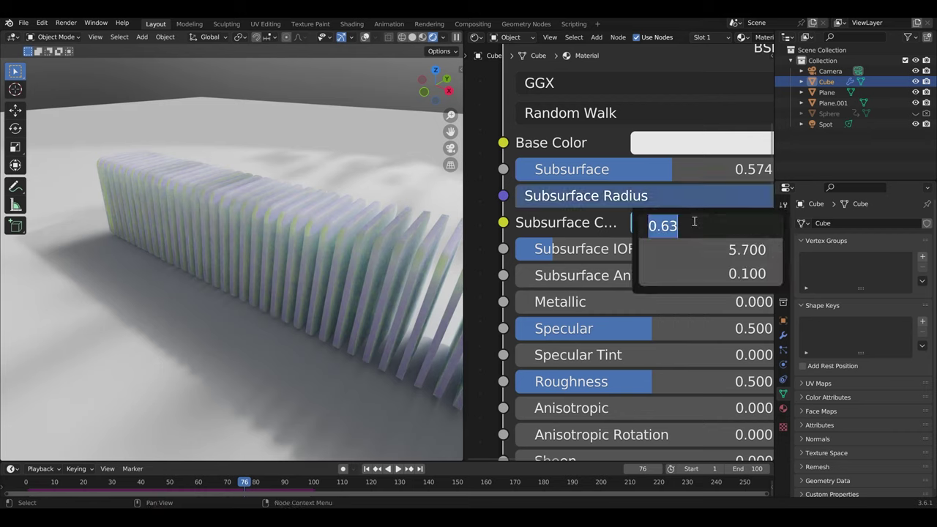
key("Return")
left_click(694, 224)
left_click(710, 249)
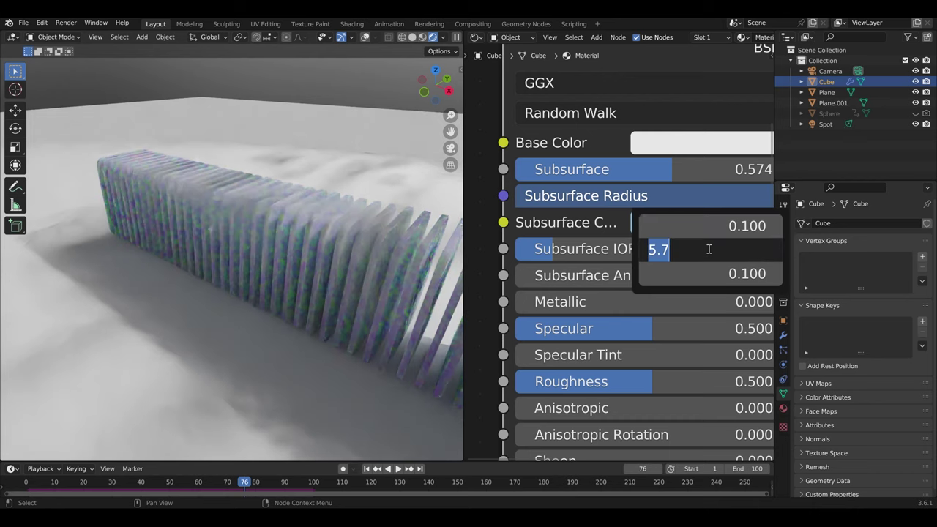
type(".14")
key("Return")
type(".48")
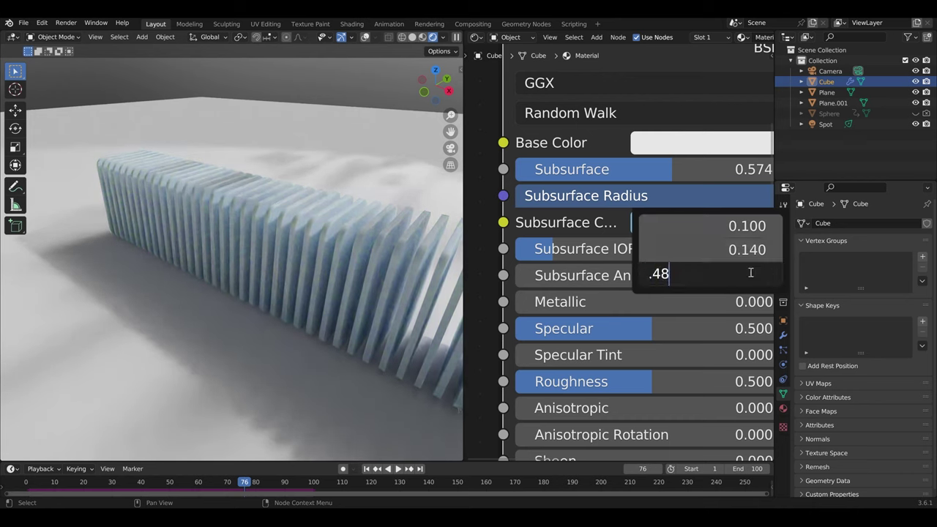
key("Return")
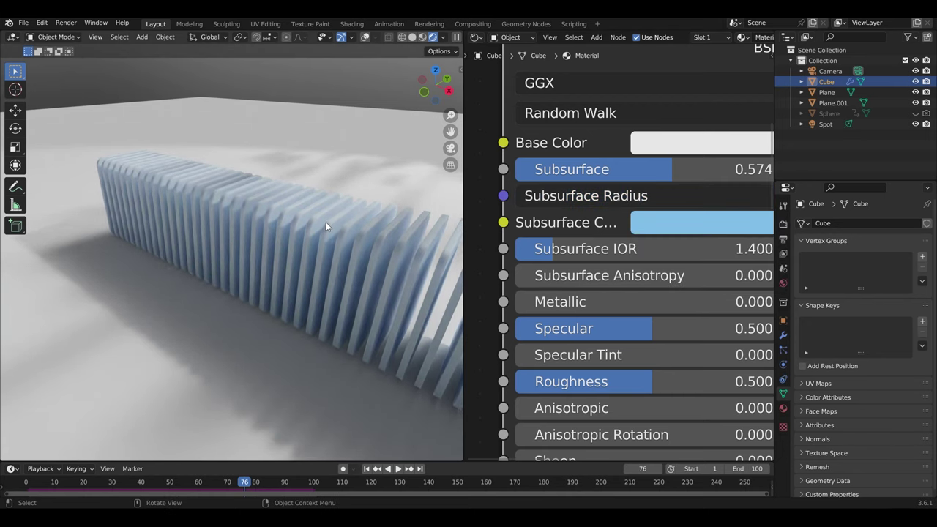
Lower the Subsurface amount to 0.250, checking the slabs through the scene camera
key("KP_0")
left_click_drag(639, 169, 568, 169)
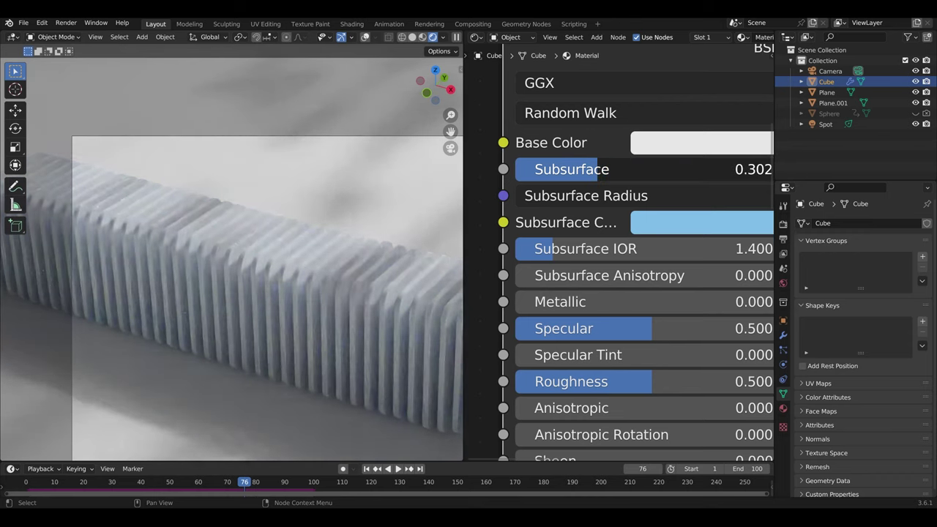
left_click(600, 169)
type(".2")
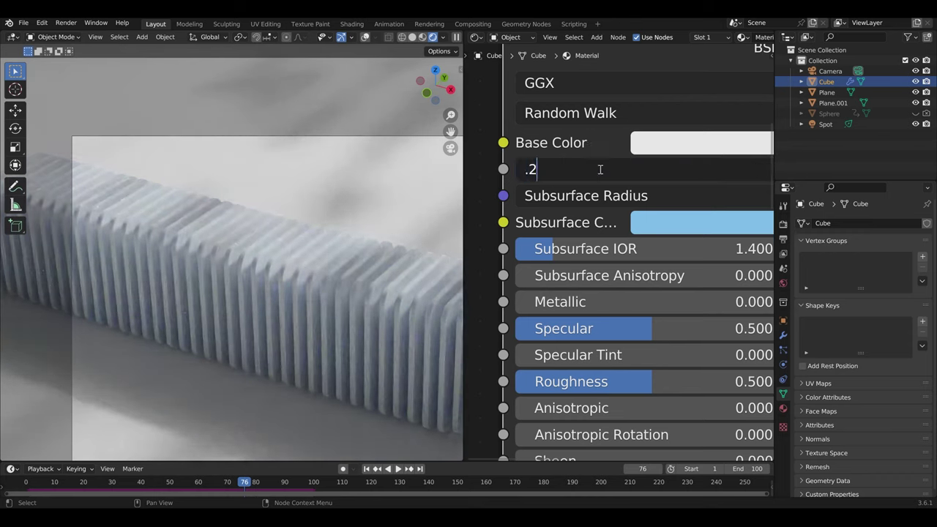
type("5")
key("Return")
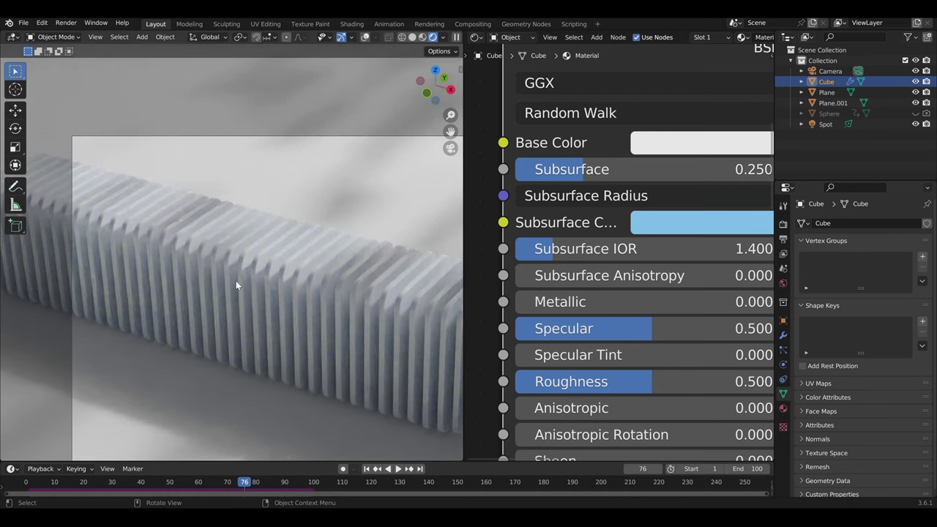
middle_click_drag(290, 280, 269, 313)
scroll(269, 313, "up", 3)
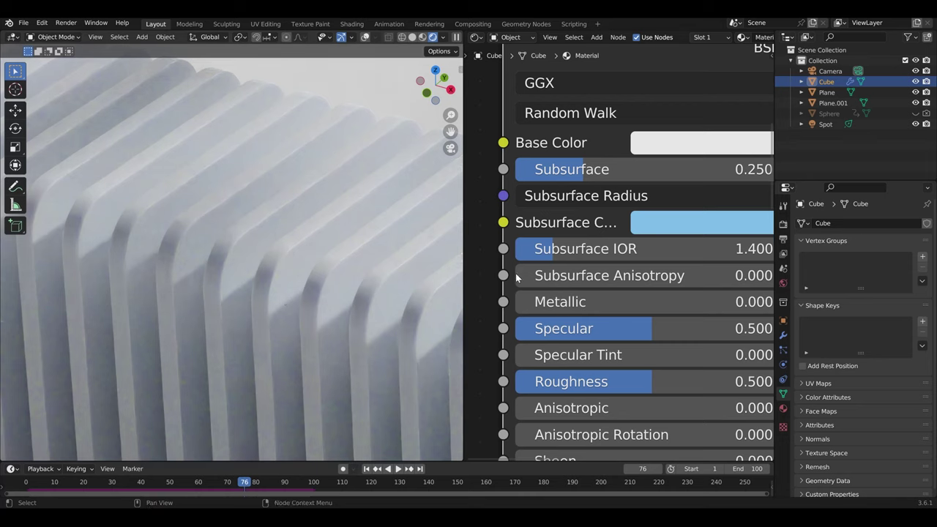
scroll(659, 256, "down", 3)
scroll(634, 249, "down", 2)
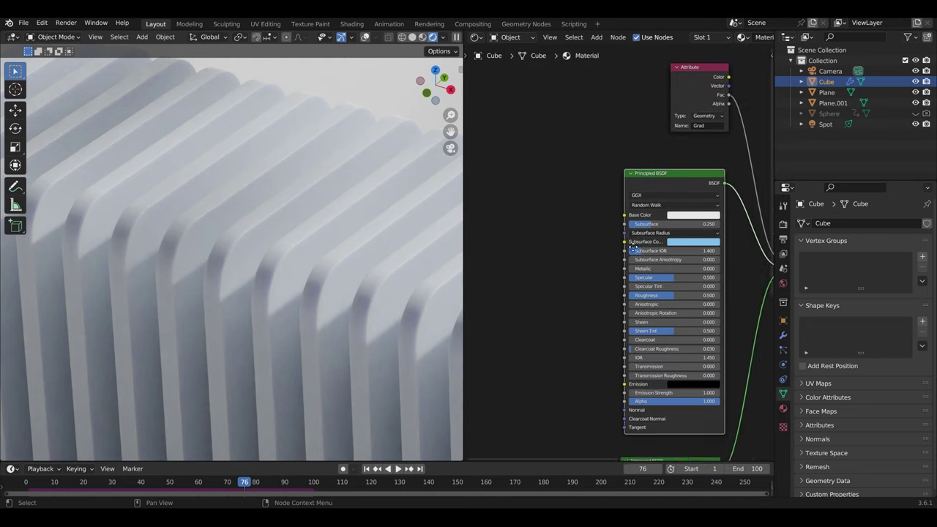
scroll(634, 249, "left", 4, "ctrl")
Add a Voronoi Texture and route its Distance through a Color Ramp into Base Color
key("shift+a")
type("v")
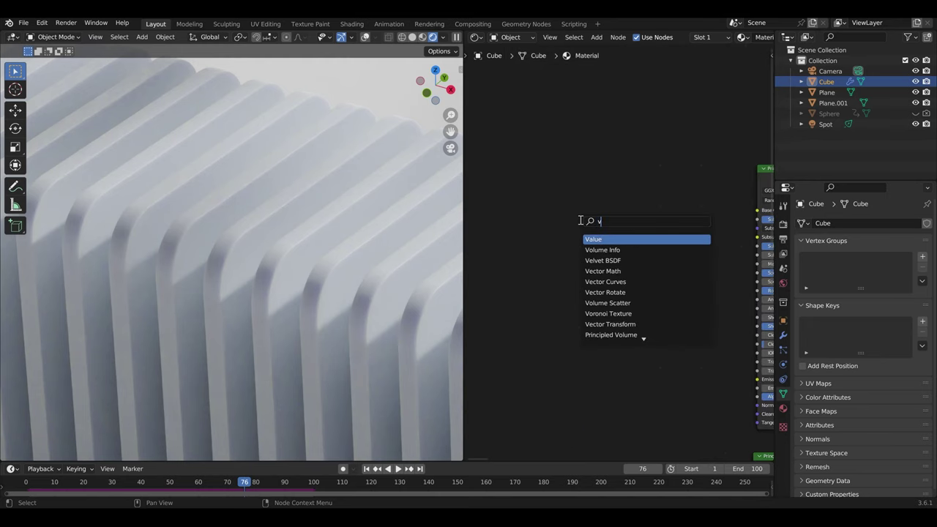
type("ar")
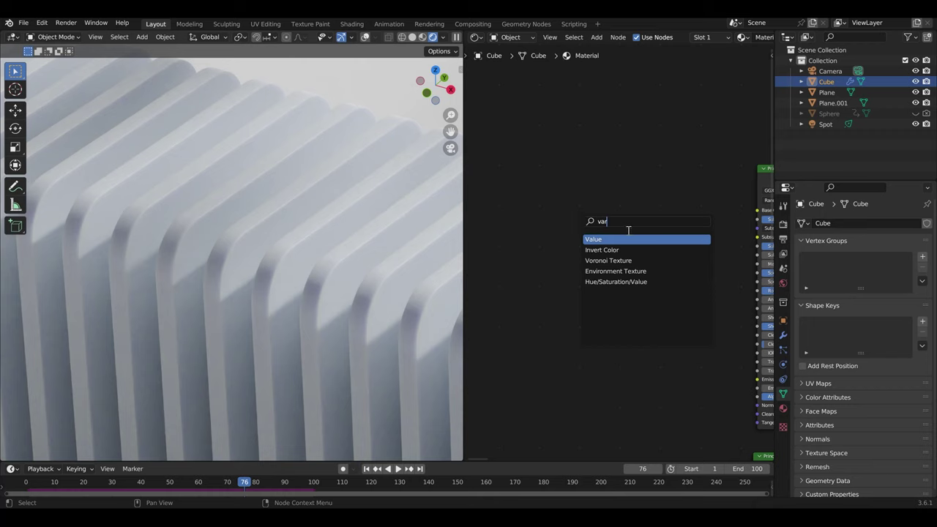
left_click(607, 261)
left_click(551, 217)
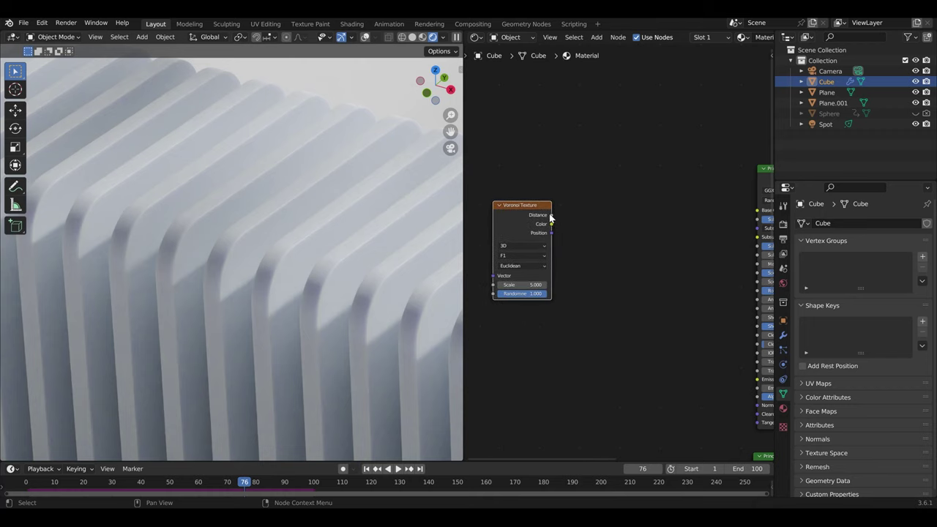
left_click_drag(551, 218, 602, 221)
type("ra")
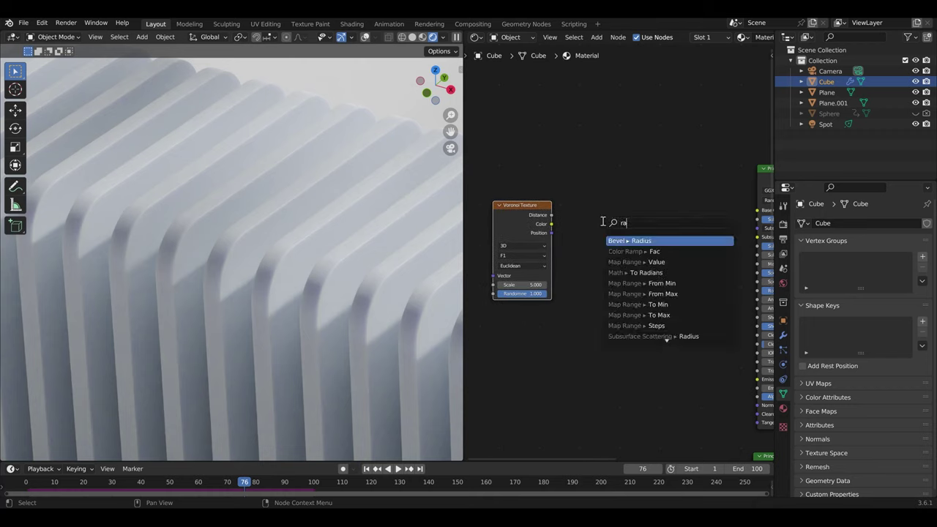
type("mp")
key("Return")
left_click(625, 235)
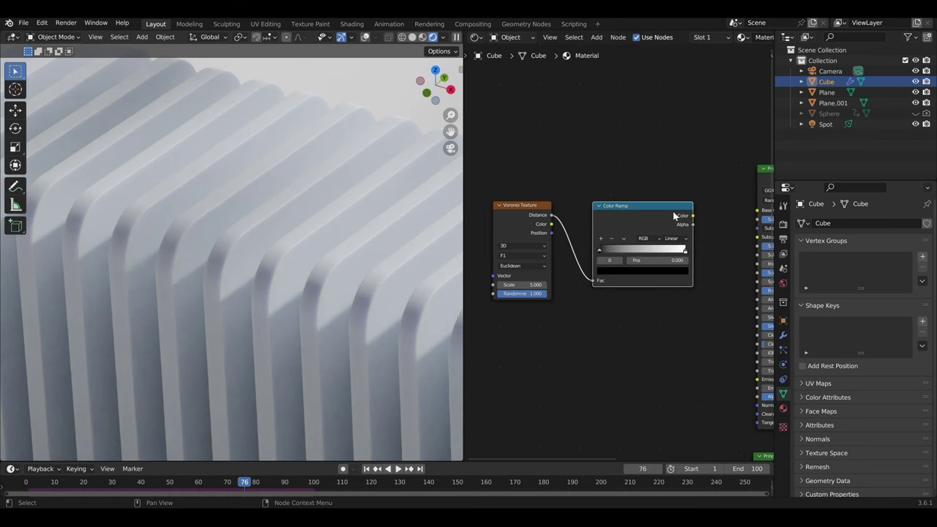
left_click_drag(638, 222, 703, 216)
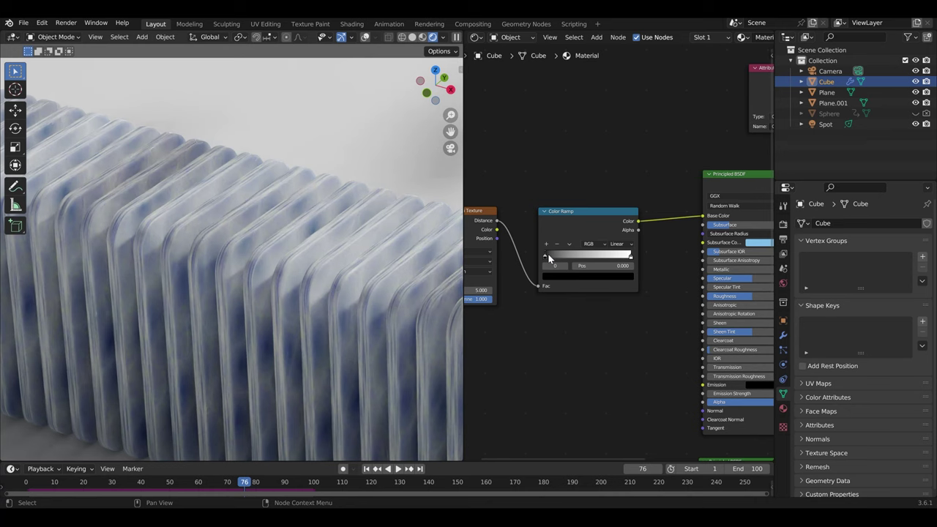
Move the white ramp stop to 0.447 and switch the Voronoi feature to Distance to Edge
left_click_drag(547, 253, 556, 254)
left_click_drag(622, 255, 575, 256)
middle_click_drag(567, 301, 626, 296)
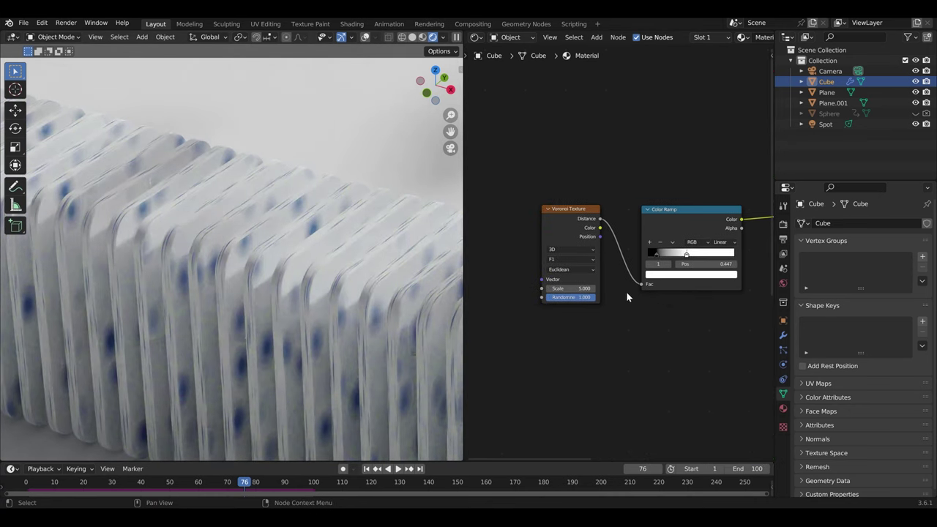
scroll(626, 291, "up", 2)
left_click(544, 261)
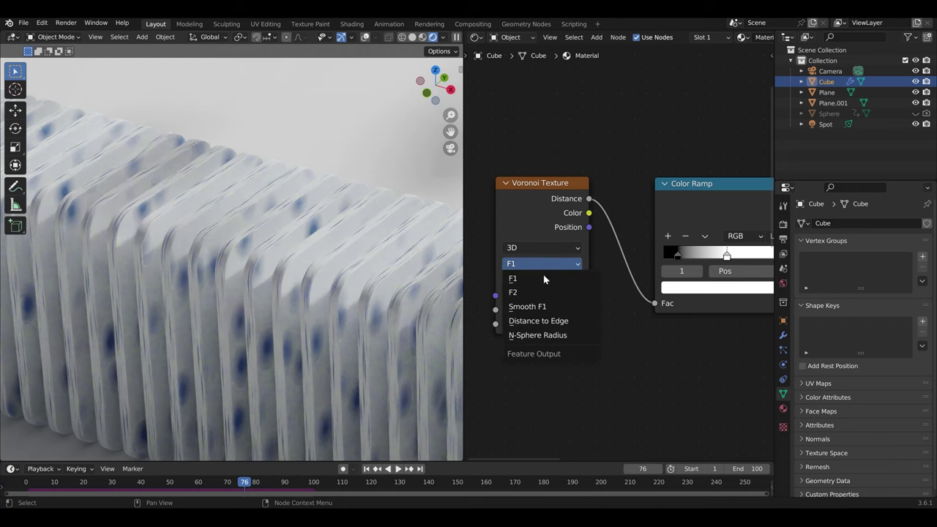
left_click(569, 322)
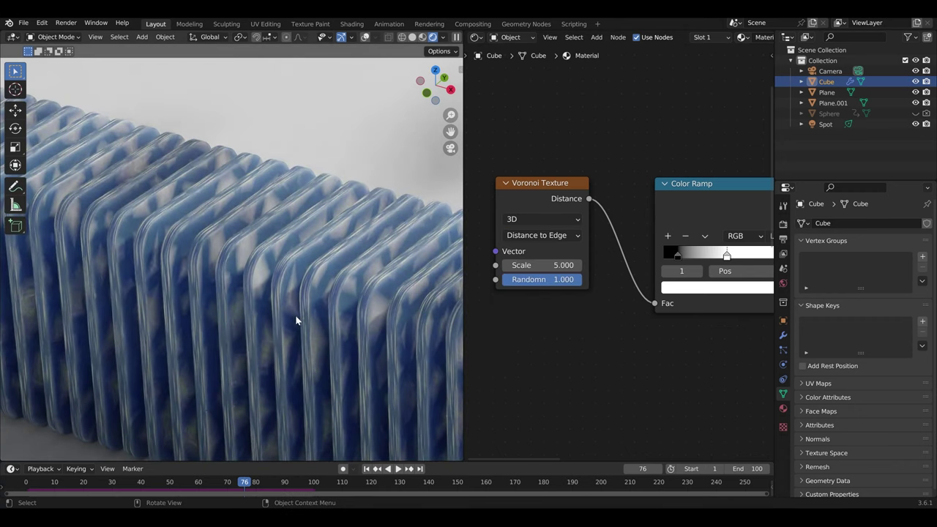
Set the Color Ramp interpolation to Constant and reposition its black and white stops
middle_click_drag(557, 289, 376, 288)
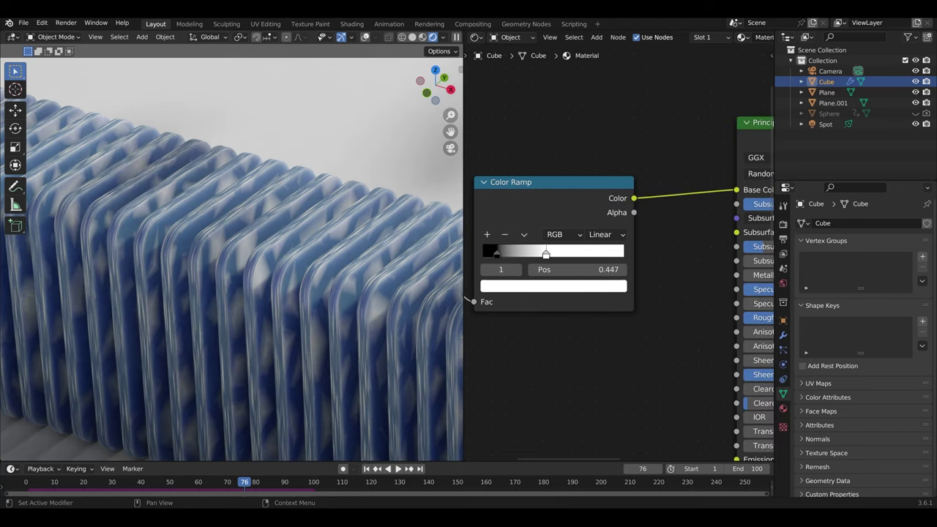
left_click(599, 236)
left_click(621, 307)
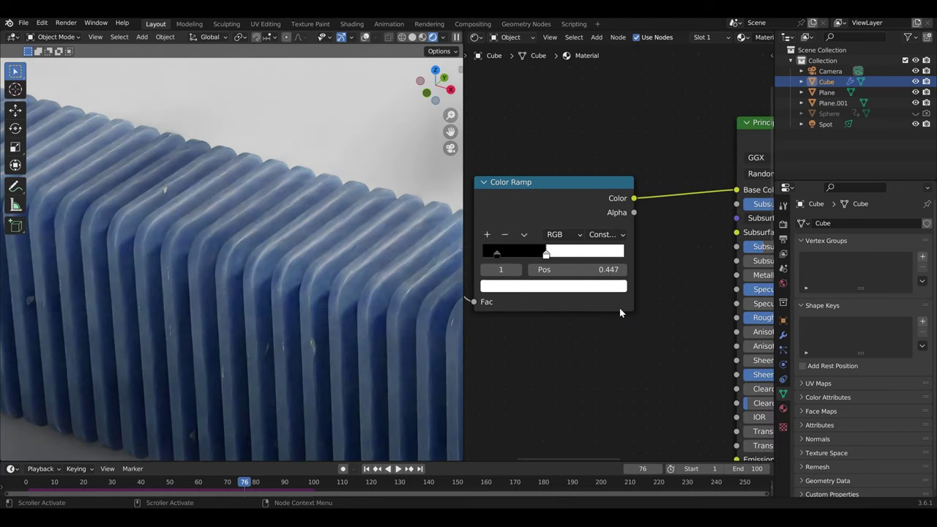
middle_click_drag(585, 325, 639, 321)
left_click_drag(603, 249, 677, 249)
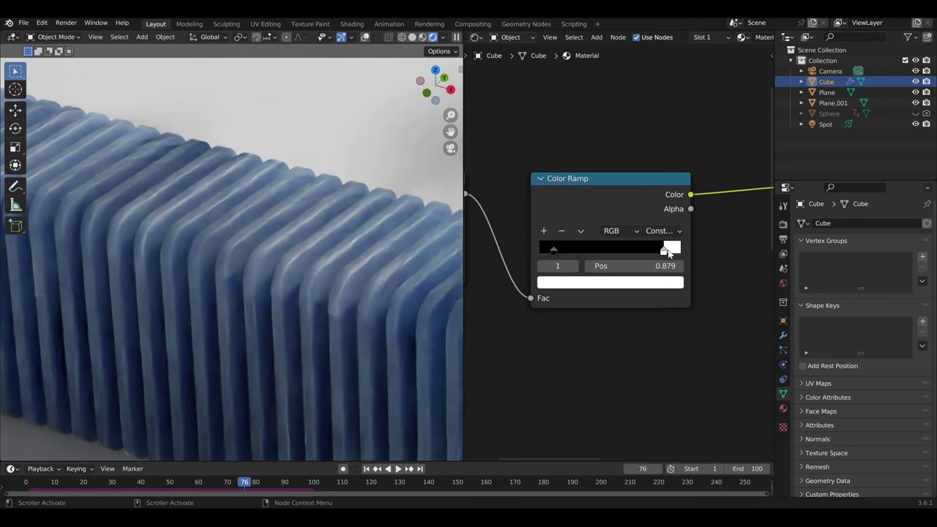
left_click_drag(554, 251, 540, 251)
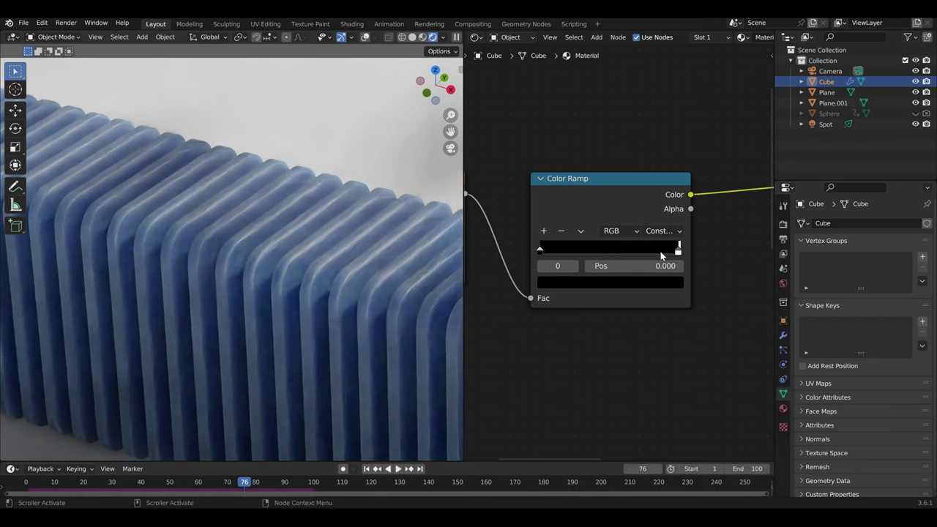
left_click_drag(679, 251, 587, 252)
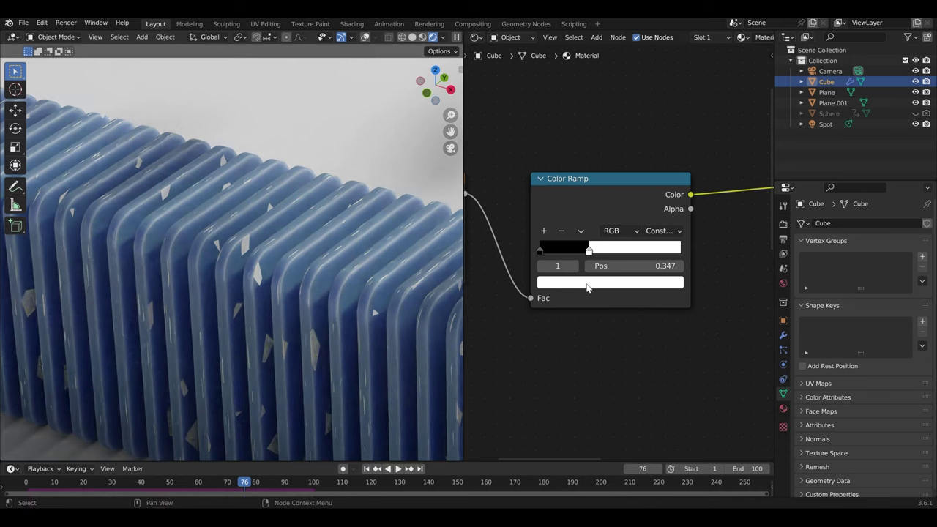
Recolour the black ramp stop fully white
left_click(541, 253)
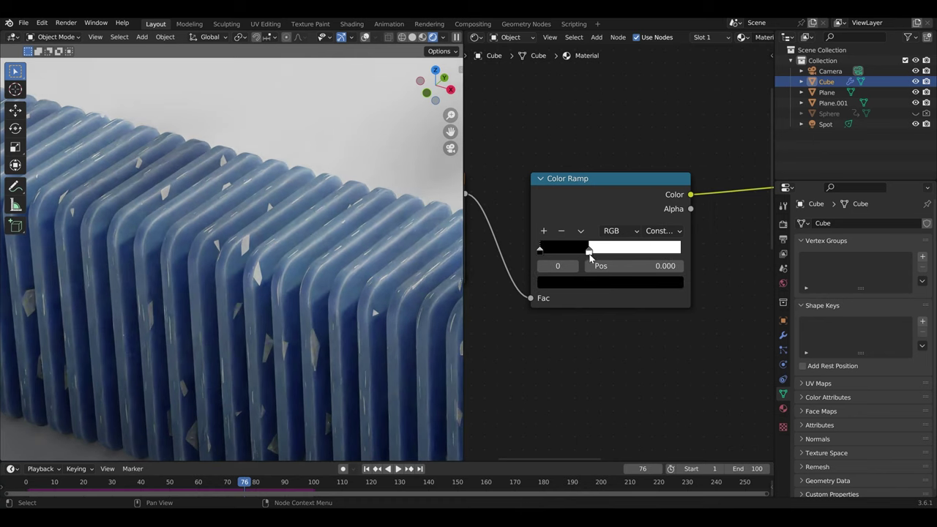
key("ctrl+z")
left_click(541, 251)
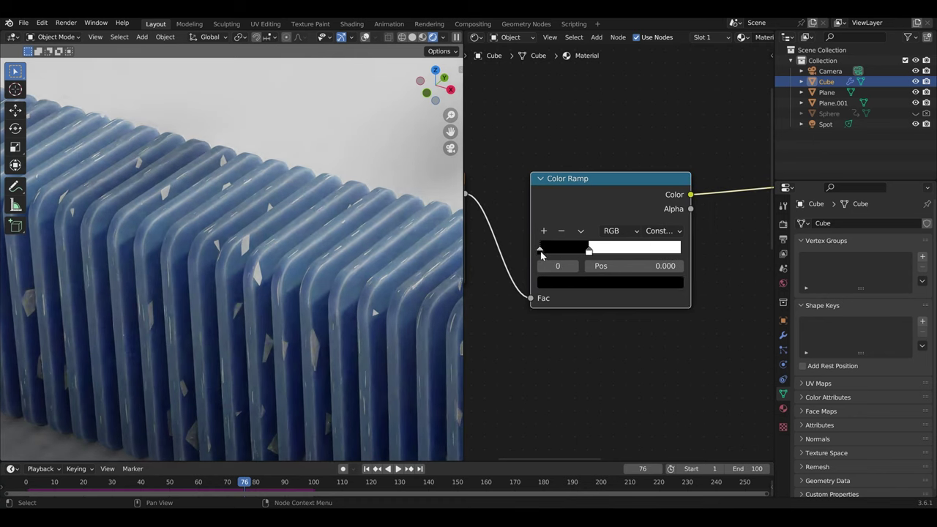
left_click(569, 282)
left_click_drag(646, 183, 647, 98)
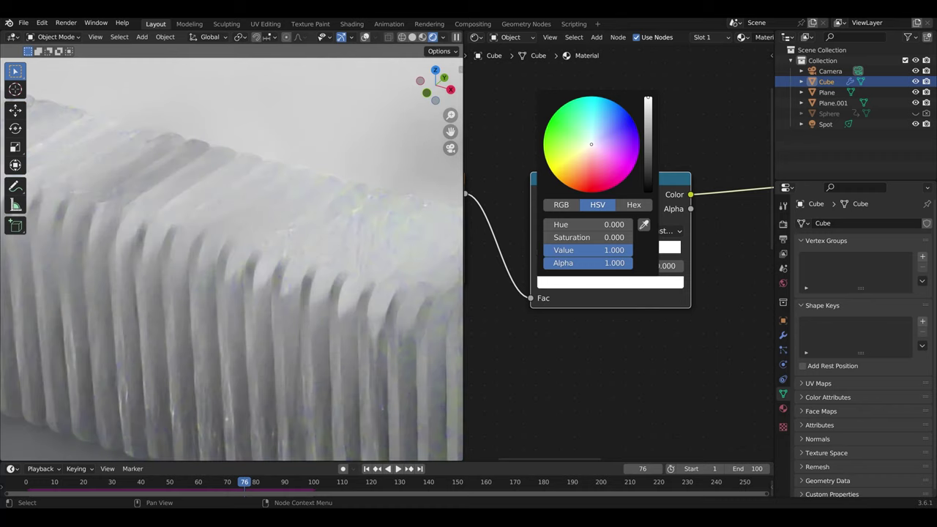
Tint the Color Ramp stop light blue
scroll(699, 281, "down", 2)
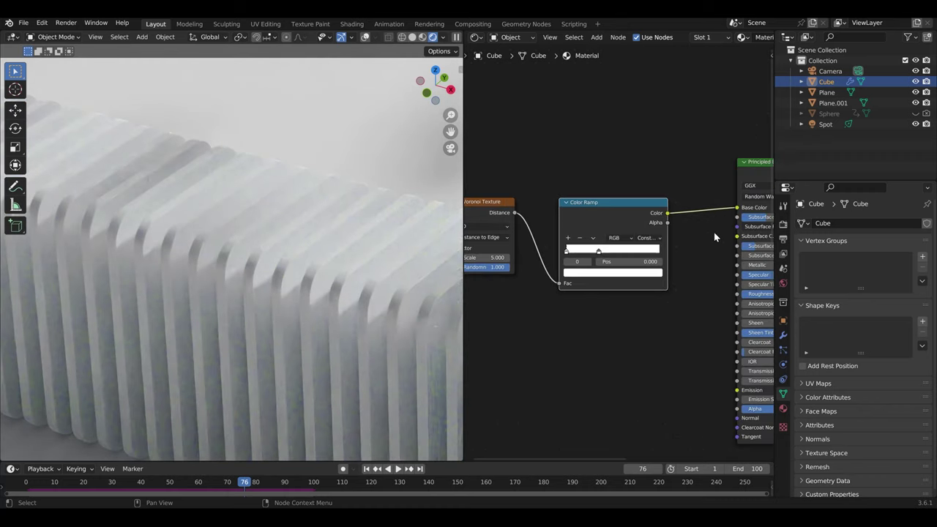
scroll(618, 251, "up", 2)
left_click(615, 280)
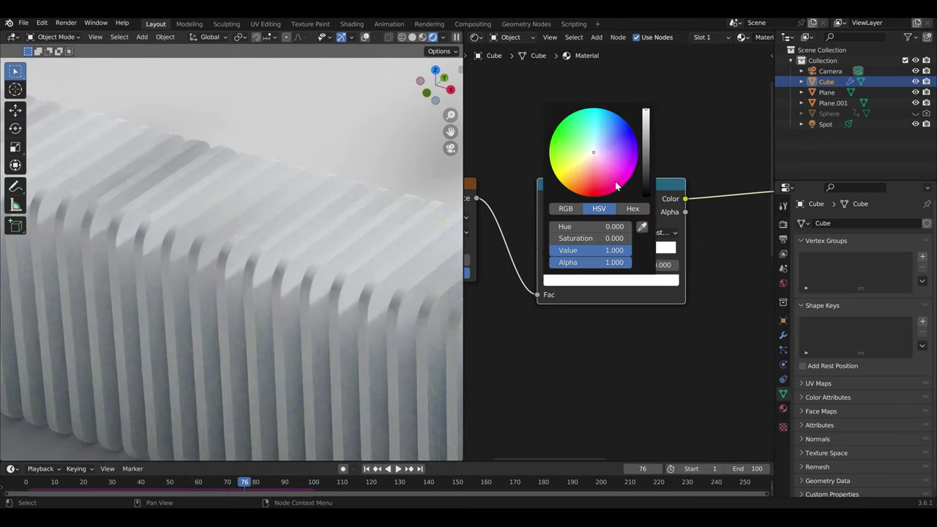
left_click(645, 120)
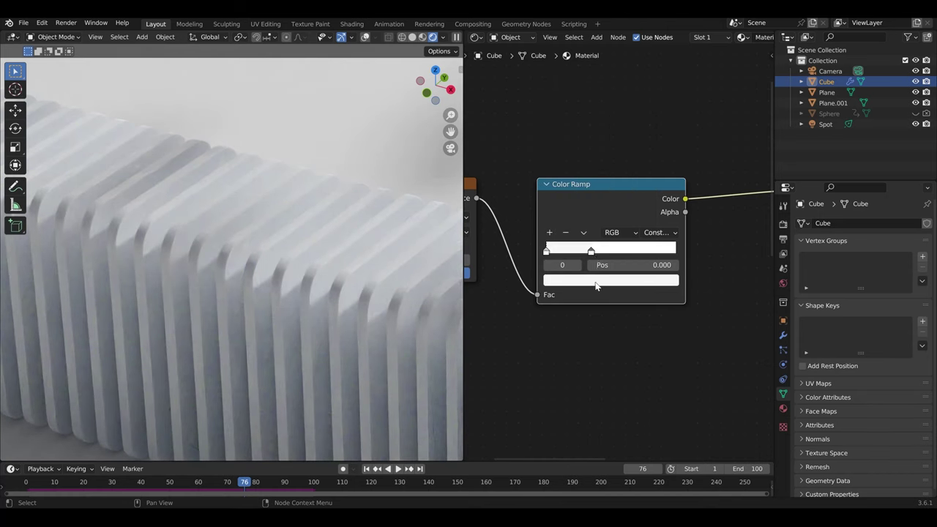
left_click(598, 285)
left_click(596, 154)
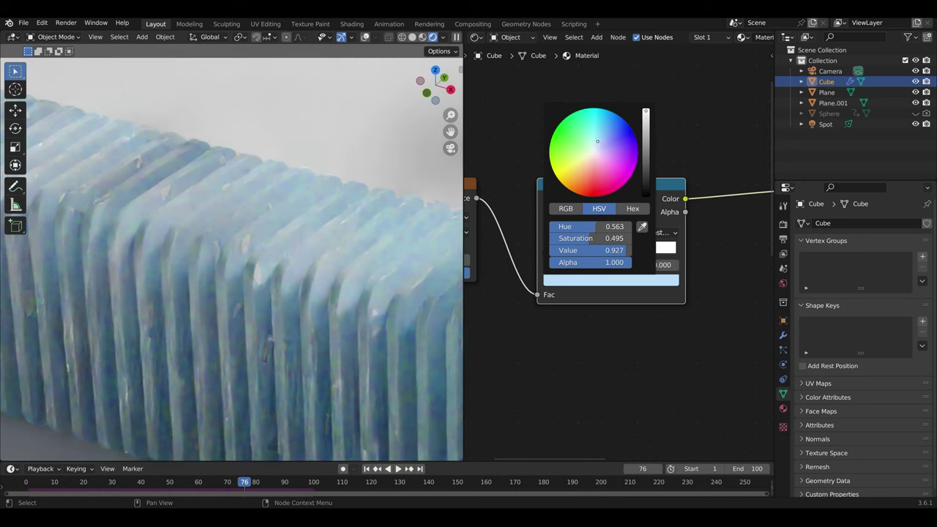
Slide the ramp stop to about 0.353
scroll(575, 315, "up", 1)
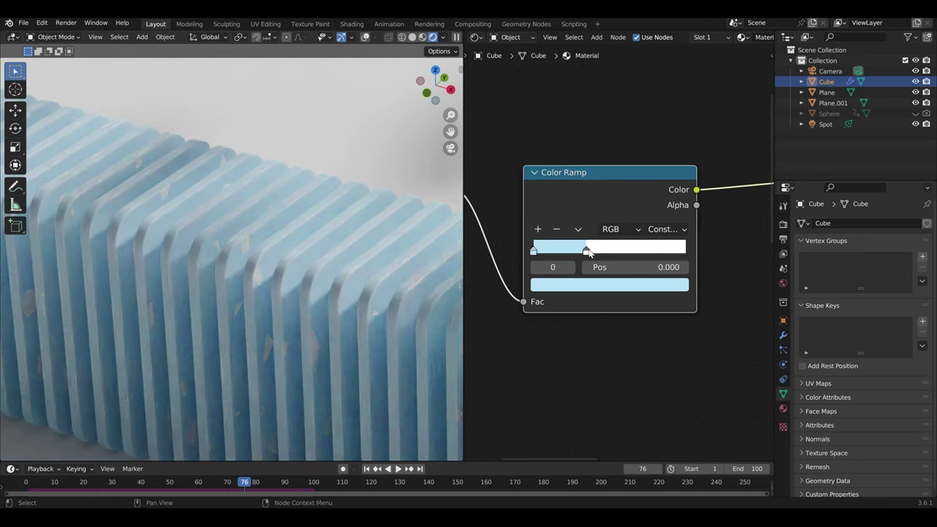
left_click_drag(587, 251, 550, 251)
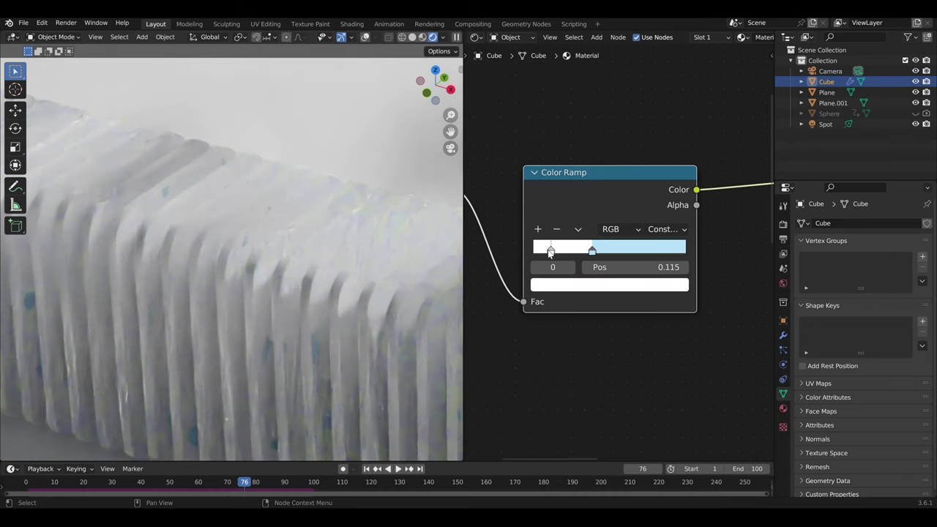
mouse_move(591, 252)
left_mouse_down()
mouse_move(580, 251)
mouse_move(589, 253)
left_mouse_up()
middle_click_drag(590, 253, 768, 334)
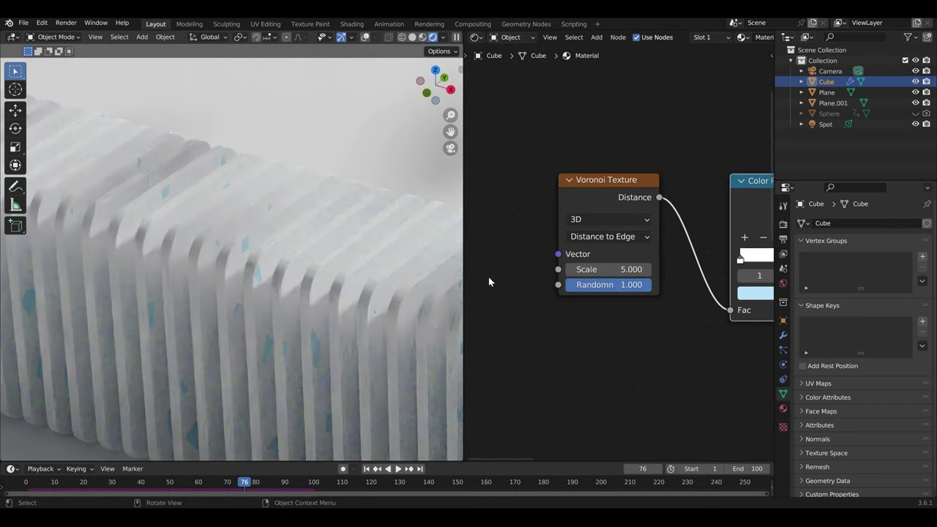
Set the Voronoi Texture Scale to 10
left_click_drag(624, 270, 644, 270)
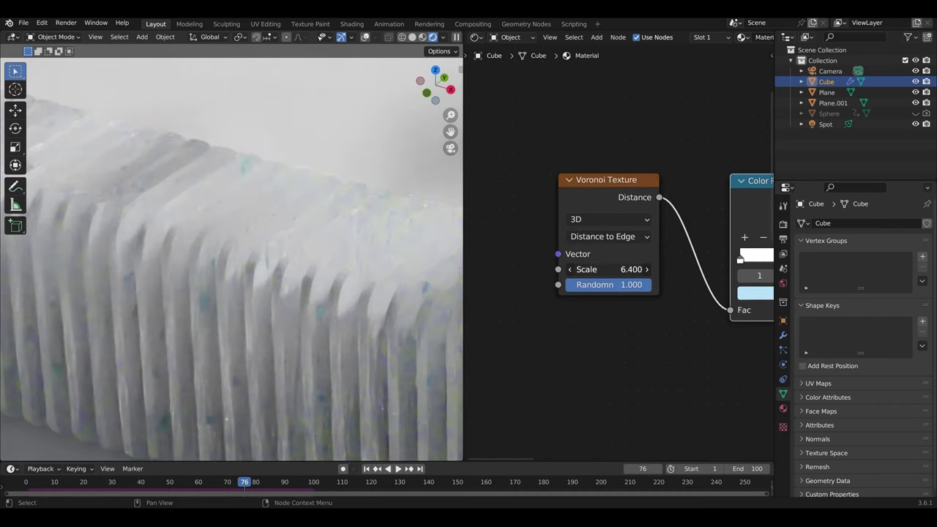
left_click(625, 269)
type("1")
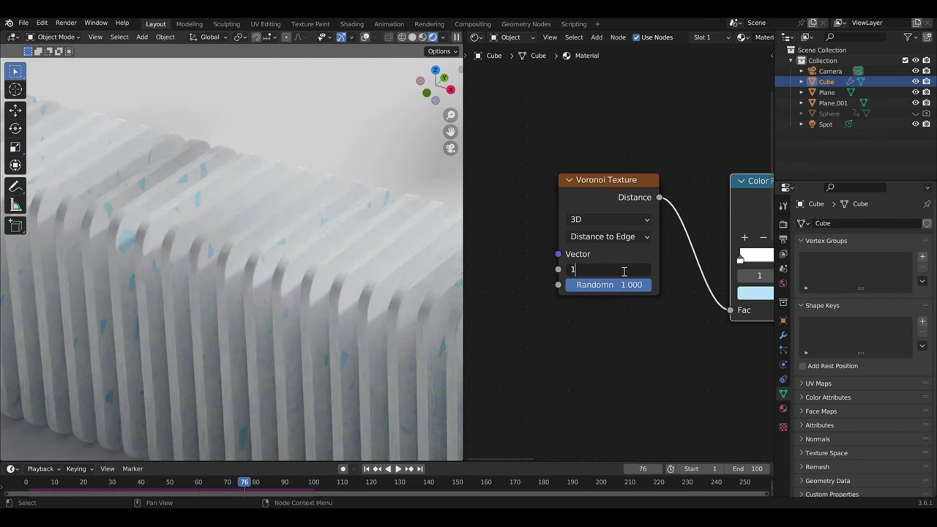
type("0")
key("Return")
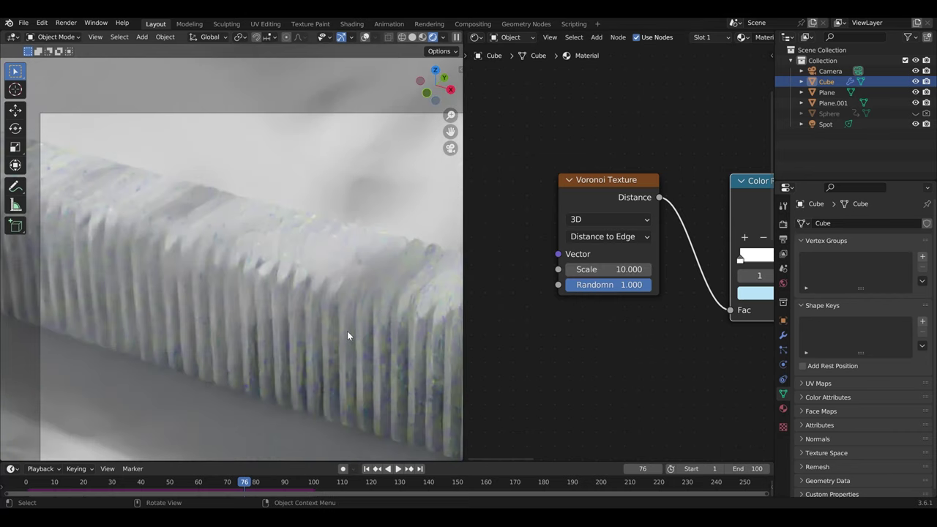
scroll(347, 336, "down", 2)
scroll(315, 342, "up", 2)
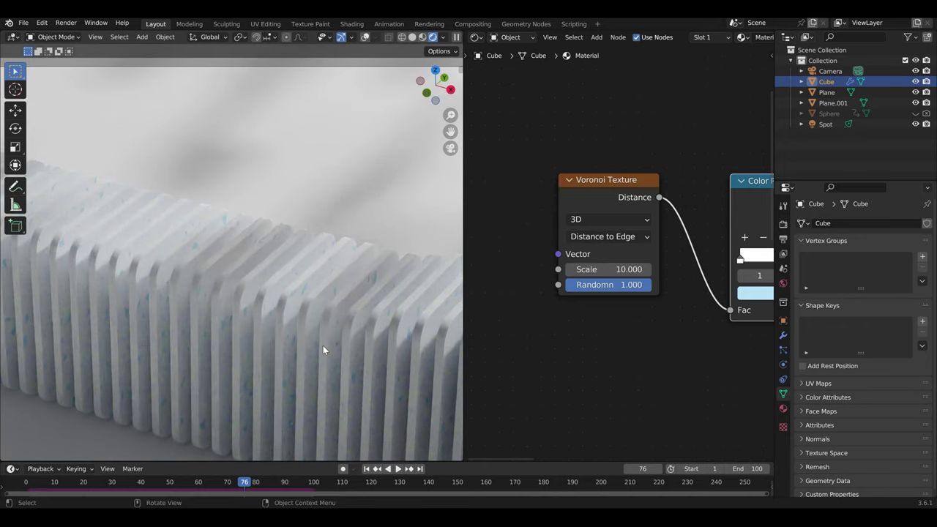
scroll(315, 343, "down", 2)
middle_click_drag(762, 366, 539, 362)
Set the slab shader's Subsurface to 0.3
left_click(644, 258)
key("BackSpace")
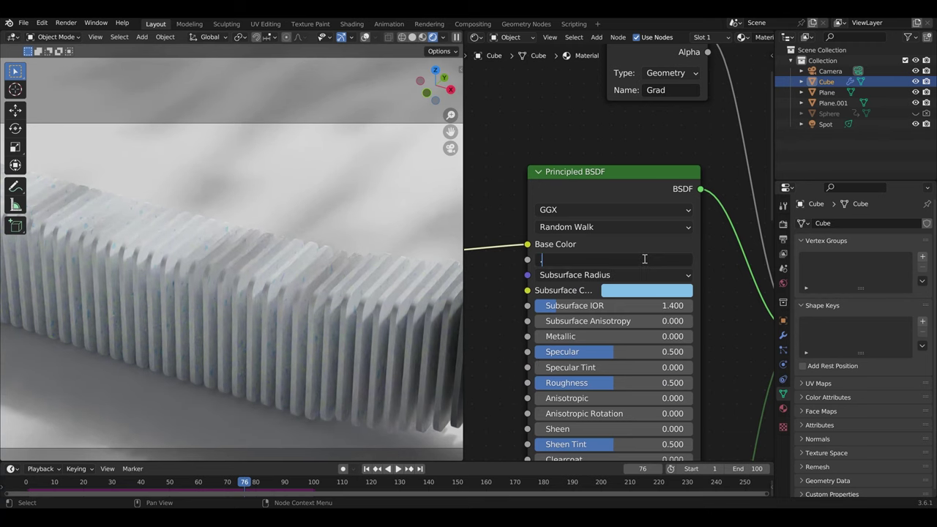
type(".3")
key("Return")
Tint the spot light's colour pale blue
left_click(826, 123)
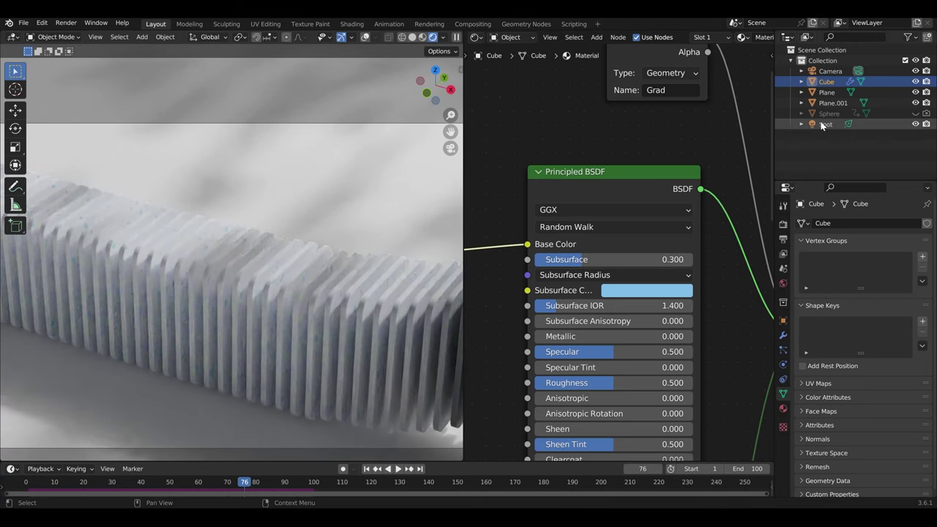
left_click(876, 287)
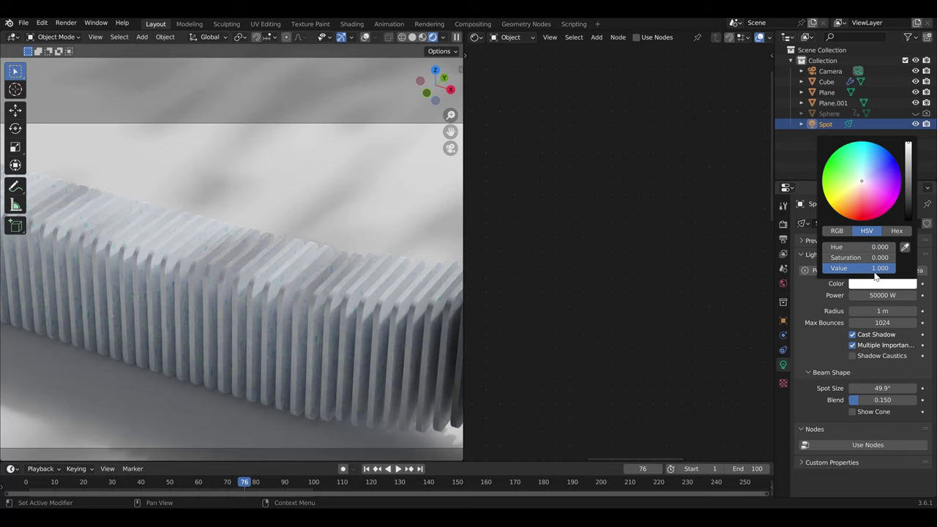
left_click(864, 175)
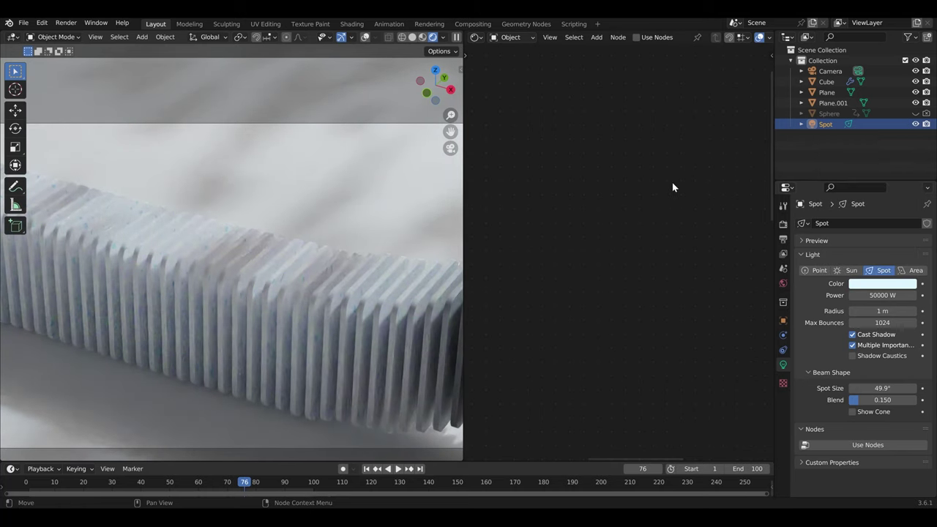
left_click(874, 287)
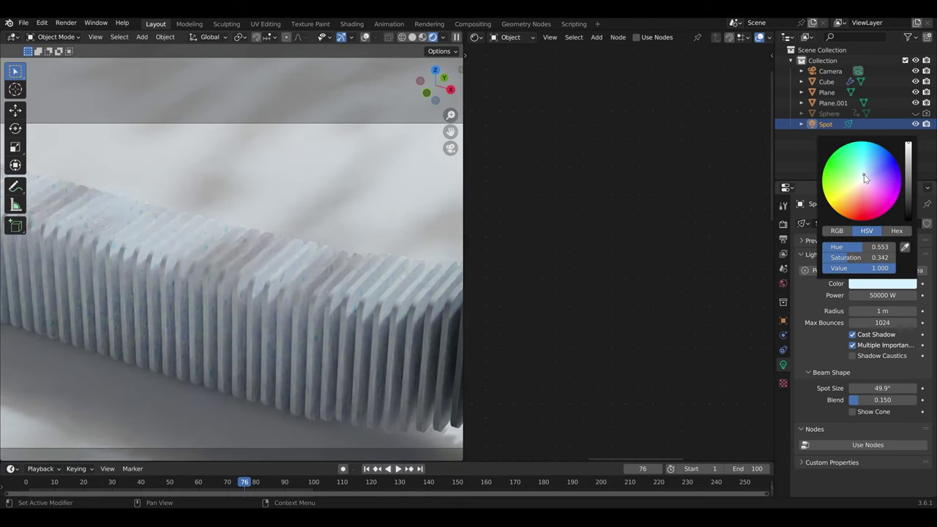
Give the Plane a new material, then reselect the Cube
left_click(353, 200)
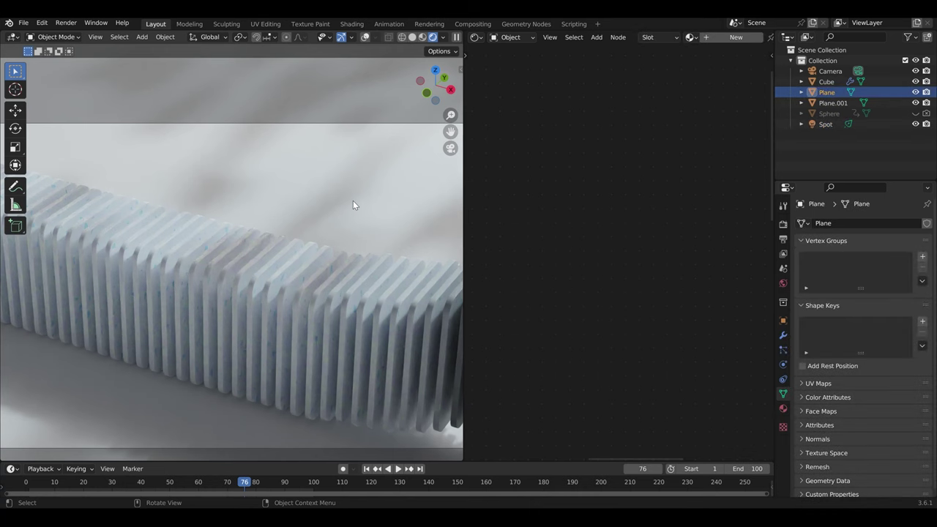
left_click(722, 40)
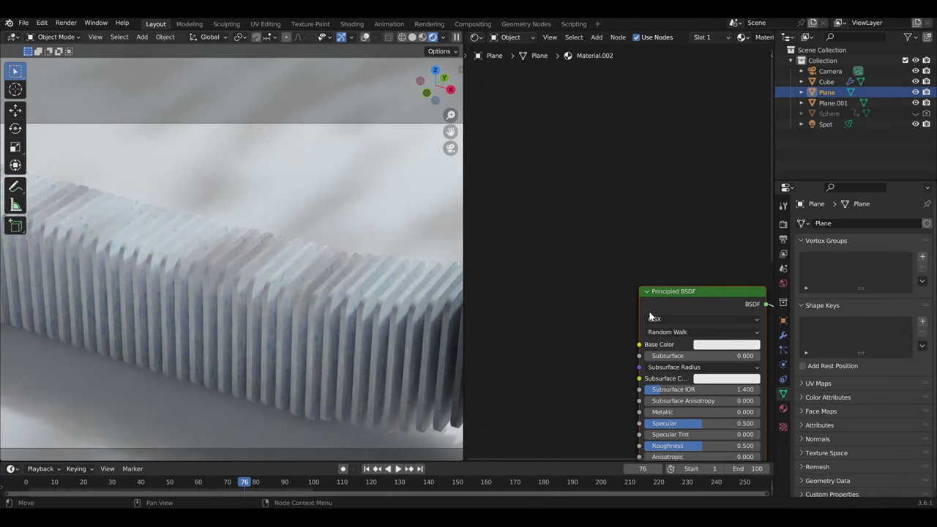
left_click(262, 296)
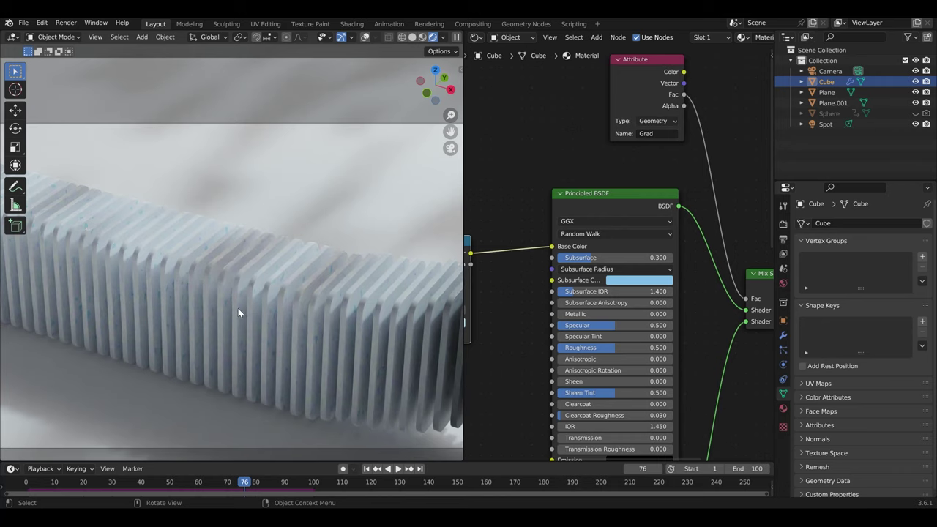
Add a Noise Texture node below the Voronoi and preview it on the cube
scroll(547, 335, "down", 3)
middle_click_drag(548, 335, 740, 261)
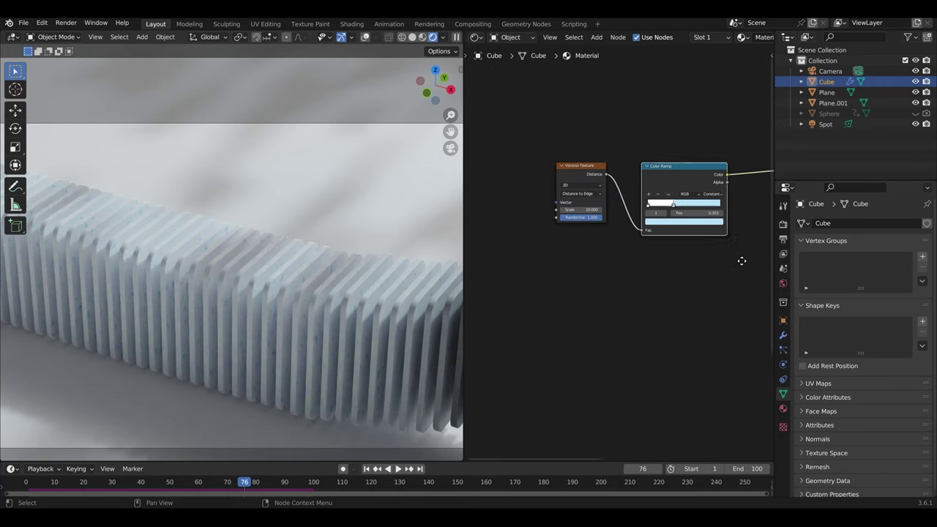
key("shift+a")
type("n")
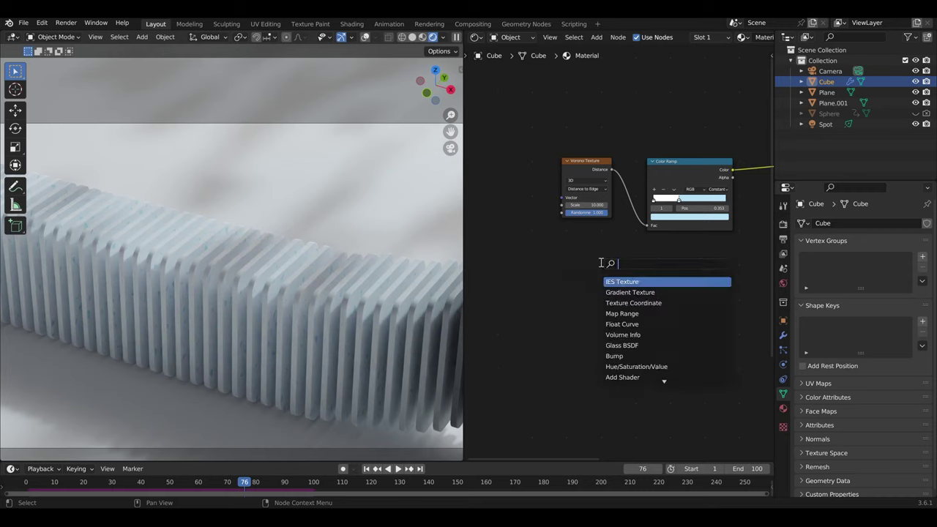
type("oi")
key("Return")
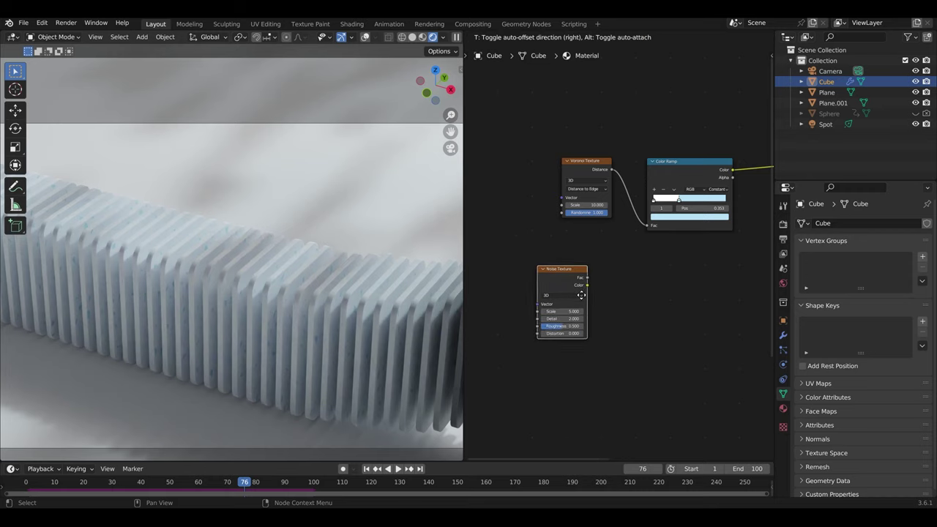
left_click(570, 301)
left_click(548, 287, "ctrl+shift")
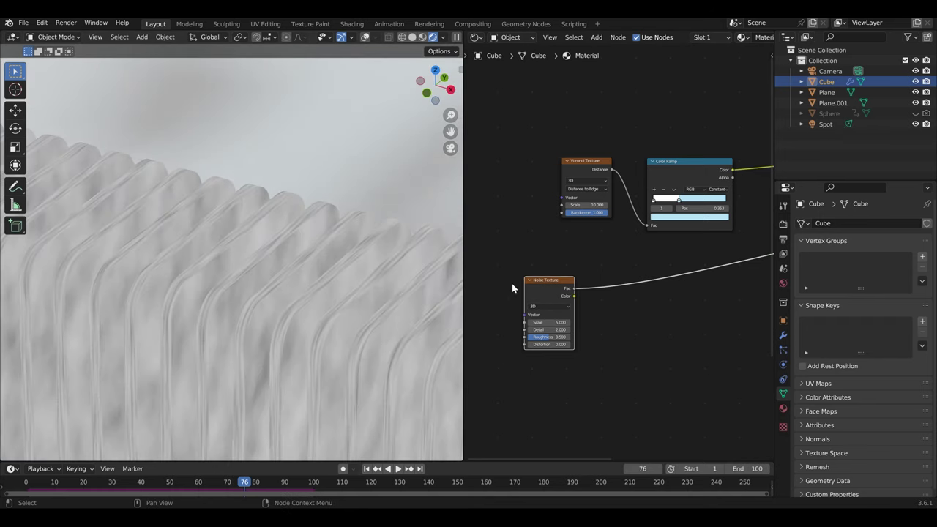
Drive the Noise Texture from Object coordinates through a Mapping node, with Noise Scale 1
key("ctrl+t")
middle_click_drag(543, 293, 645, 269)
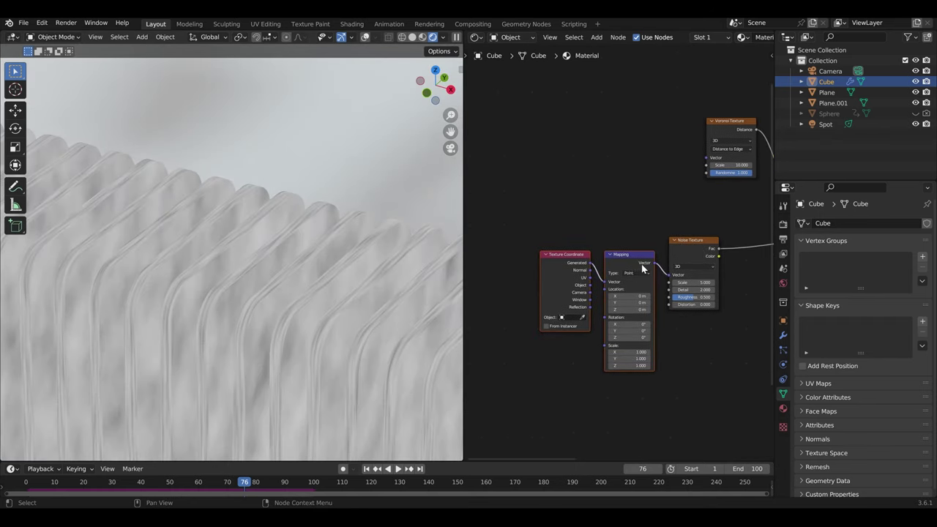
left_click_drag(625, 258, 595, 238)
left_click_drag(560, 266, 575, 262)
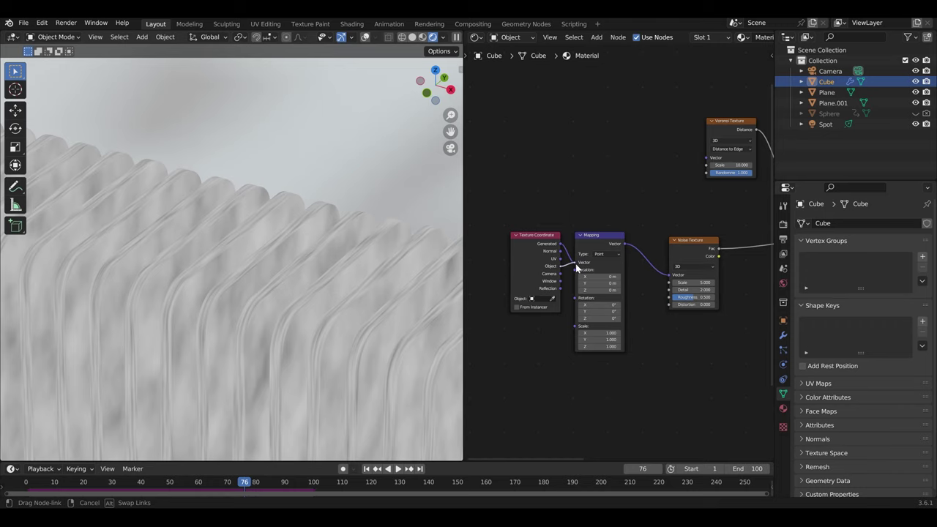
left_click(696, 281)
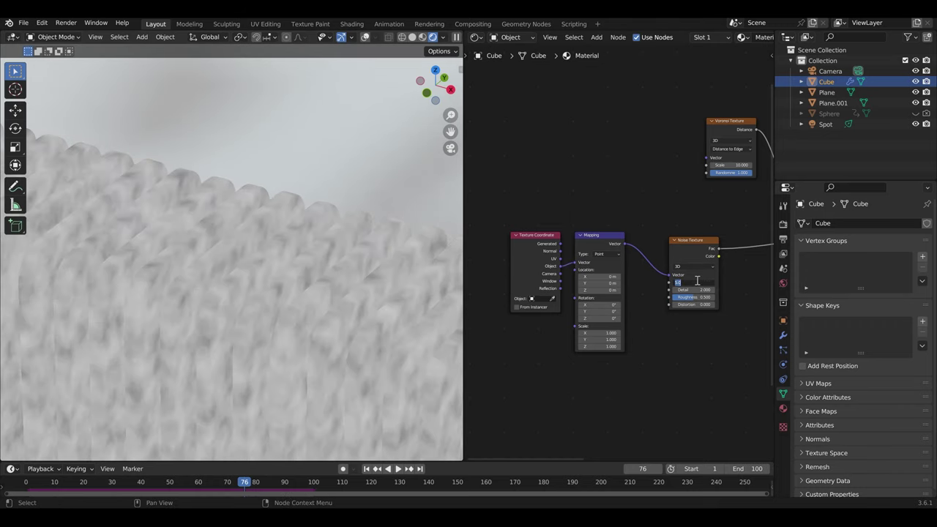
key("Return")
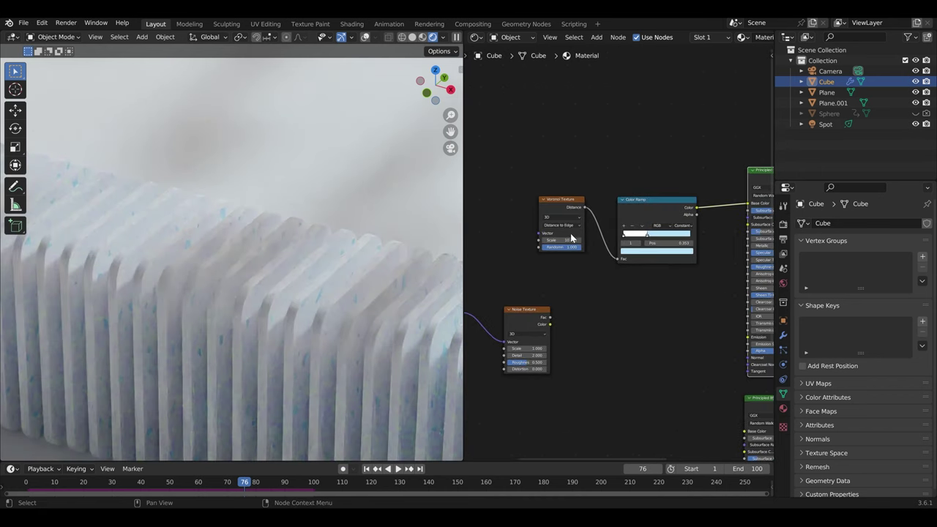
Feed the Mapping output into the Voronoi Vector and restore the full material preview
left_click(562, 204, "ctrl+shift")
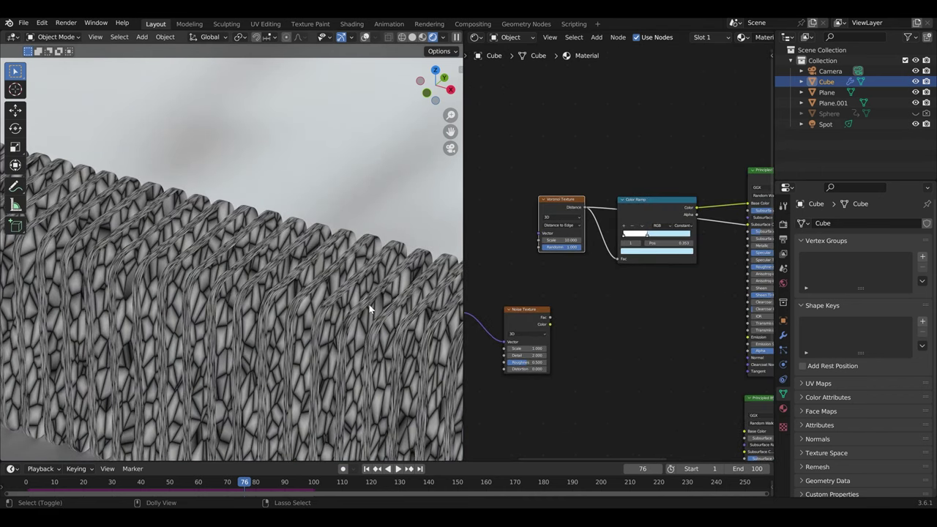
middle_click_drag(503, 305, 586, 283)
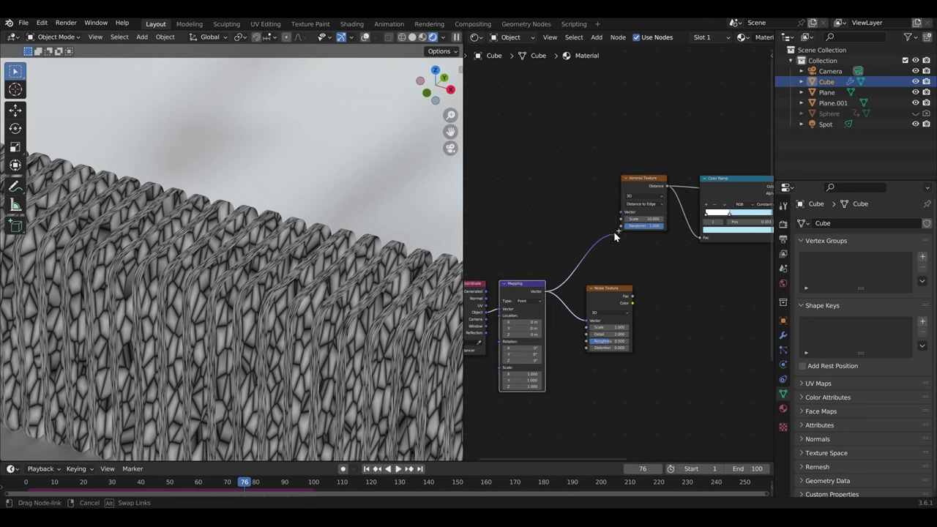
left_click_drag(543, 290, 621, 212)
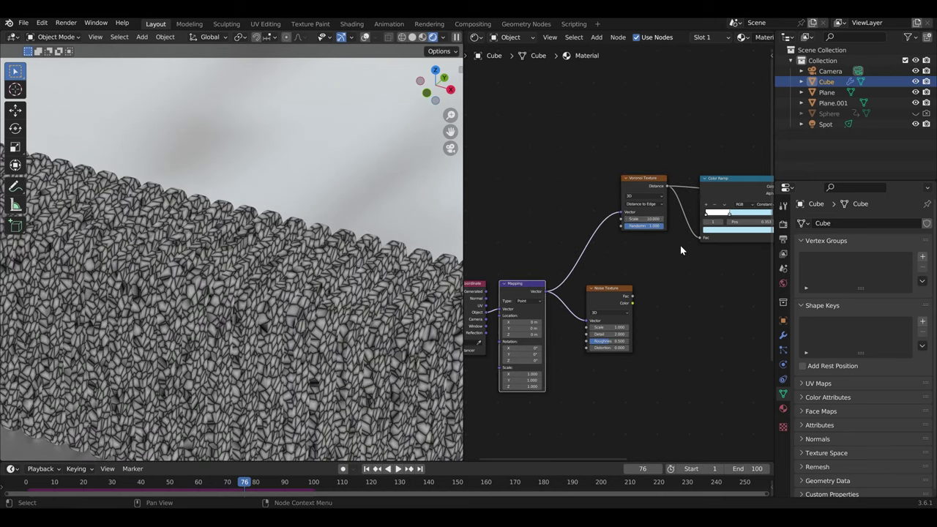
scroll(645, 219, "up", 3)
scroll(659, 242, "down", 3)
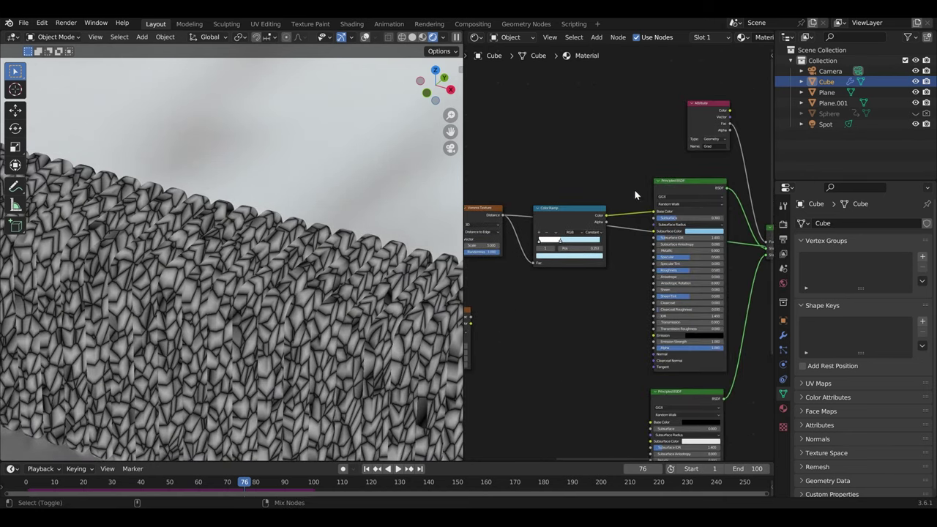
left_click(683, 190, "ctrl+shift")
scroll(645, 241, "down", 2)
Add a Map Range node to the slab material
scroll(644, 262, "up", 2)
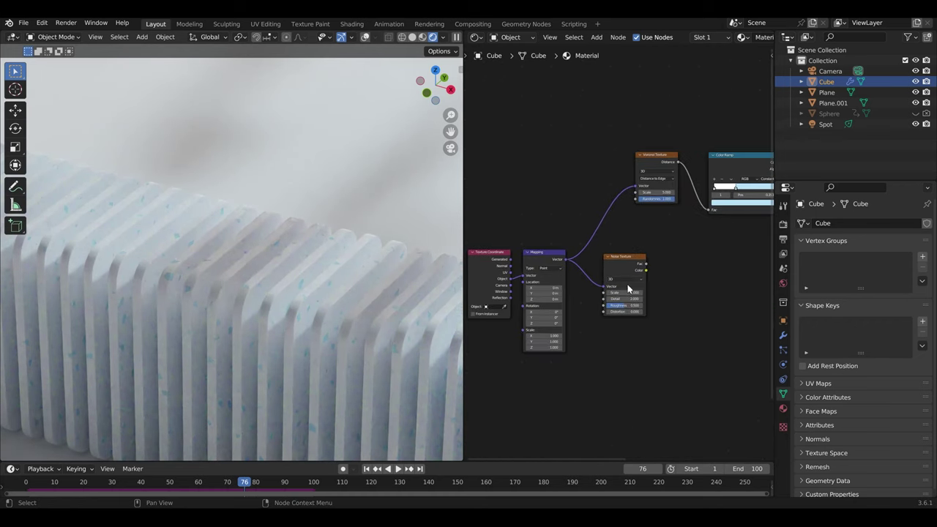
left_click(626, 258, "ctrl+shift")
key("shift+a")
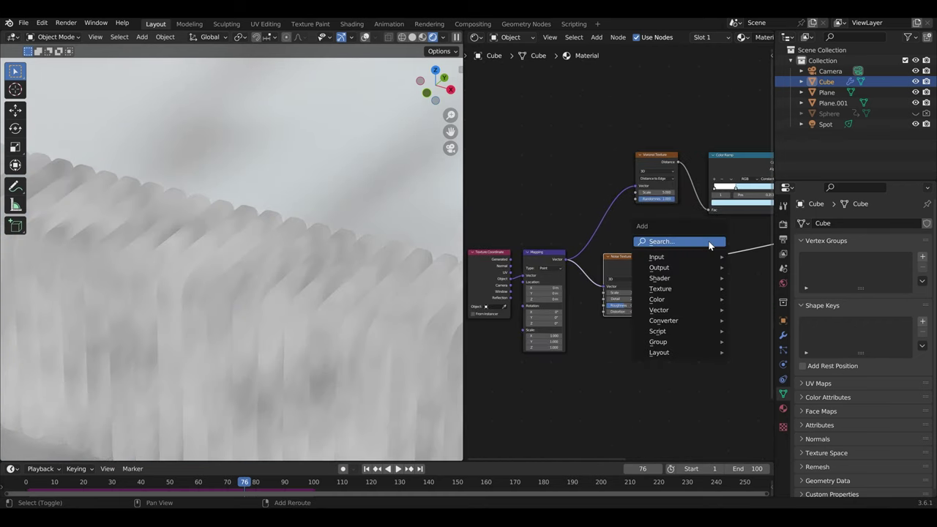
type("map")
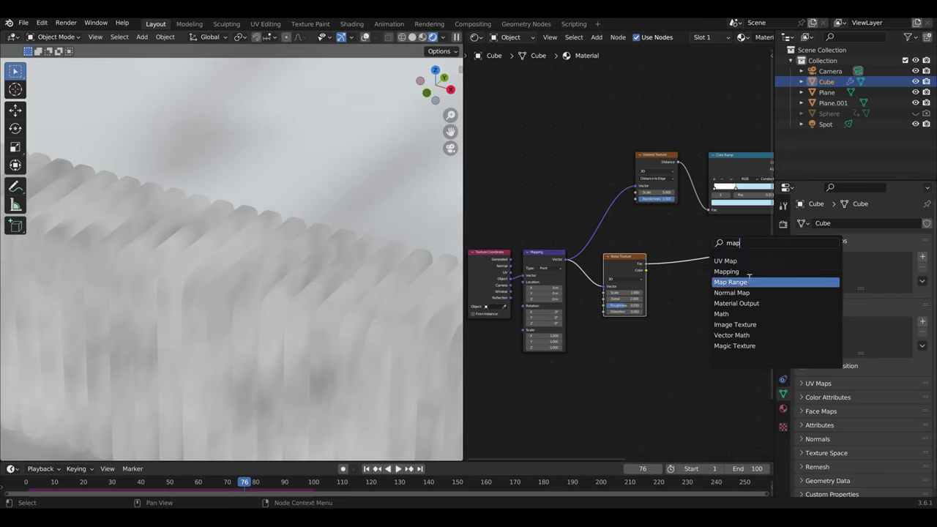
left_click(748, 279)
left_click(701, 311)
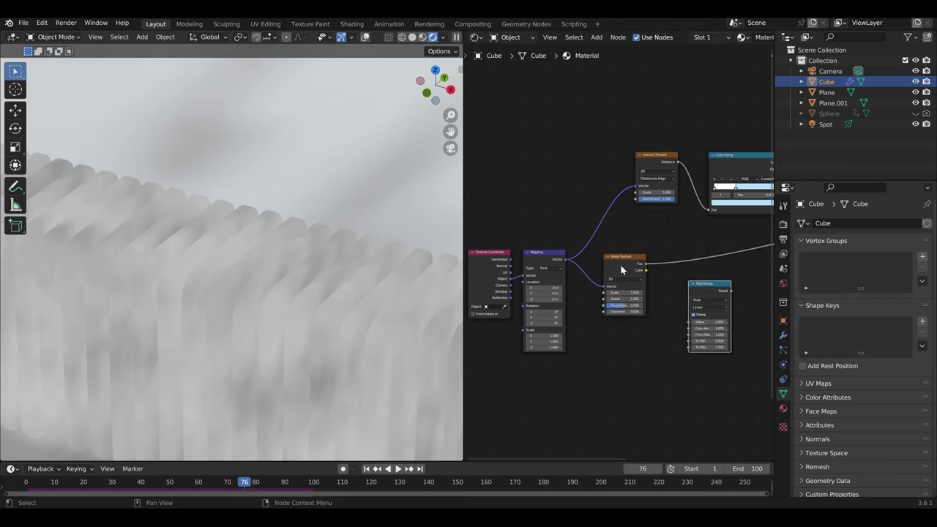
scroll(631, 268, "up", 3)
scroll(664, 235, "down", 4, "ctrl")
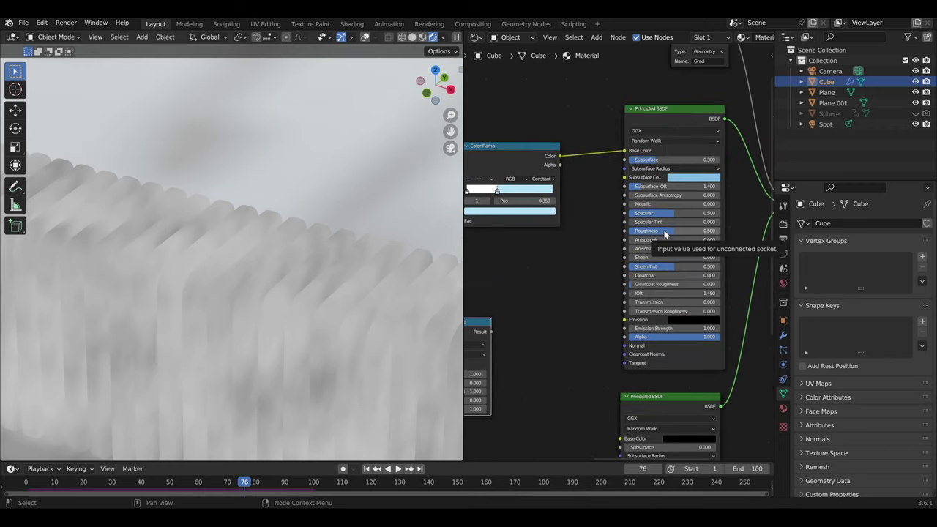
scroll(665, 233, "up", 2)
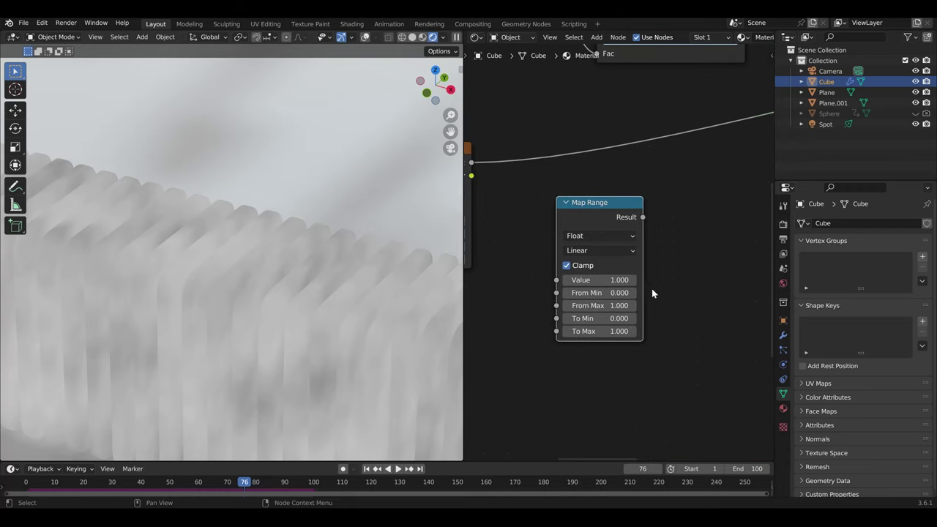
Set the Map Range output range to To Min 0.4 and To Max 0.6
left_click(607, 320)
type("0.4")
key("Tab")
type("0.6")
key("Return")
mouse_move(595, 206)
left_mouse_down()
mouse_move(609, 183)
mouse_move(586, 157)
mouse_move(595, 211)
left_mouse_up()
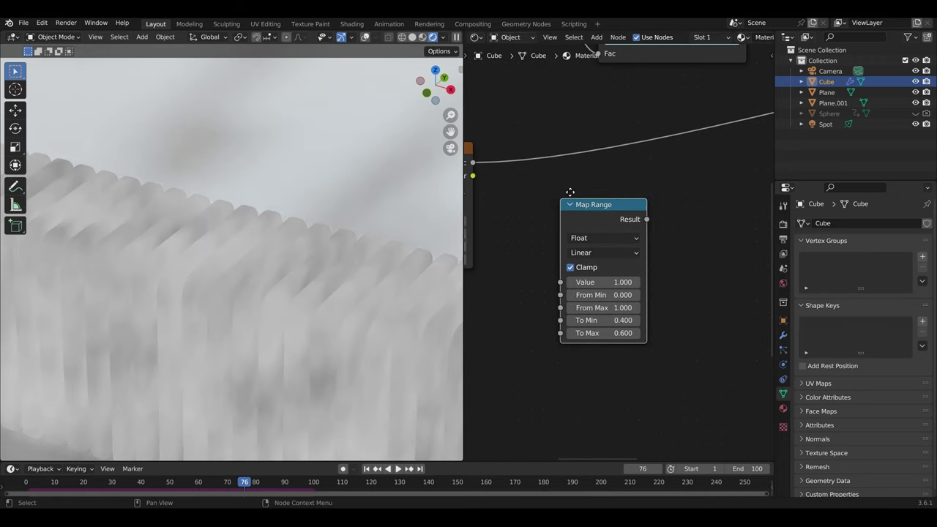
middle_click_drag(569, 192, 734, 230)
Set the Noise Texture Detail to 15 and its Roughness to about 0.9
scroll(645, 263, "up", 2)
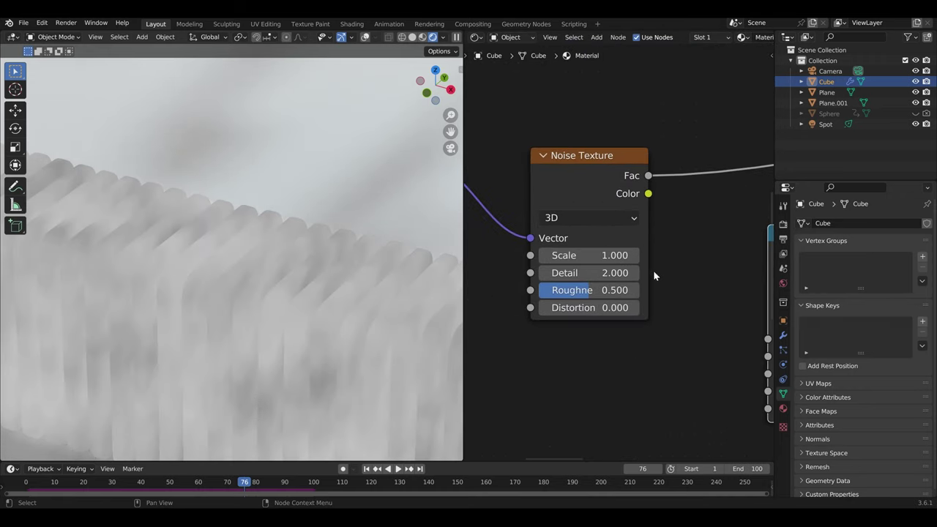
left_click(610, 272)
type("15")
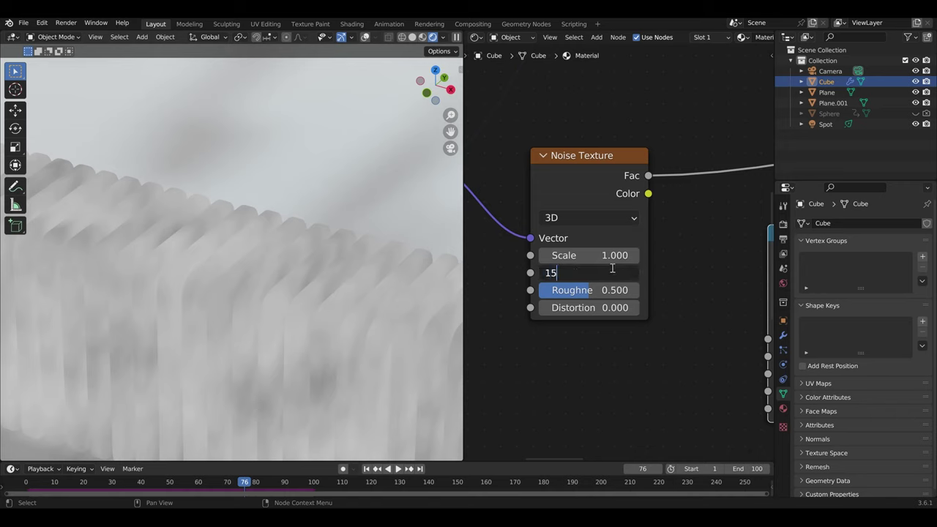
key("Return")
left_click_drag(613, 292, 649, 291)
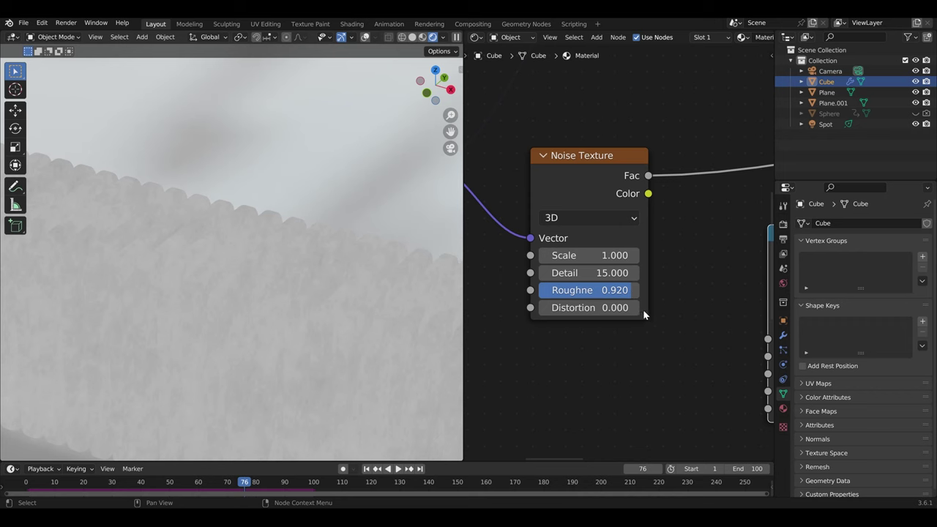
Route Noise Fac through Map Range into the Principled BSDF Roughness
scroll(644, 313, "down", 2)
left_click_drag(744, 238, 628, 219)
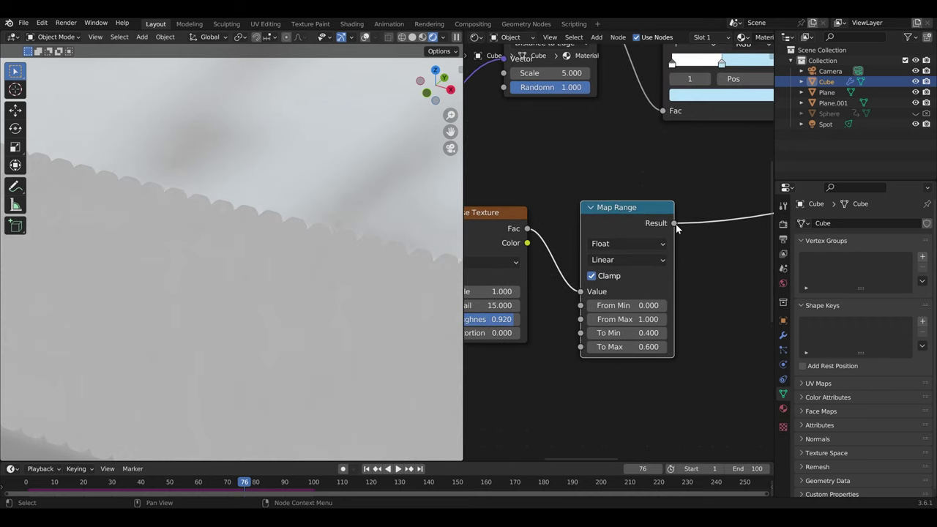
scroll(691, 241, "down", 3)
scroll(566, 253, "up", 1)
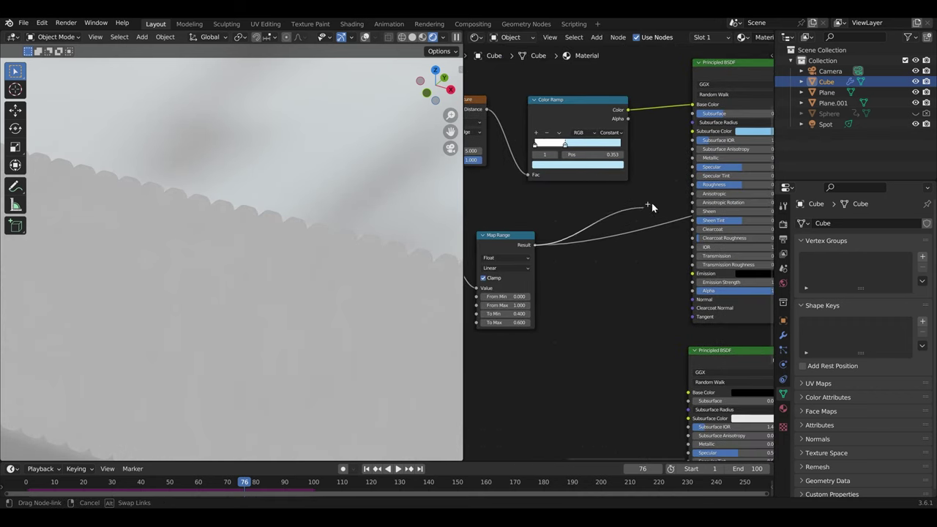
left_click_drag(535, 244, 694, 184)
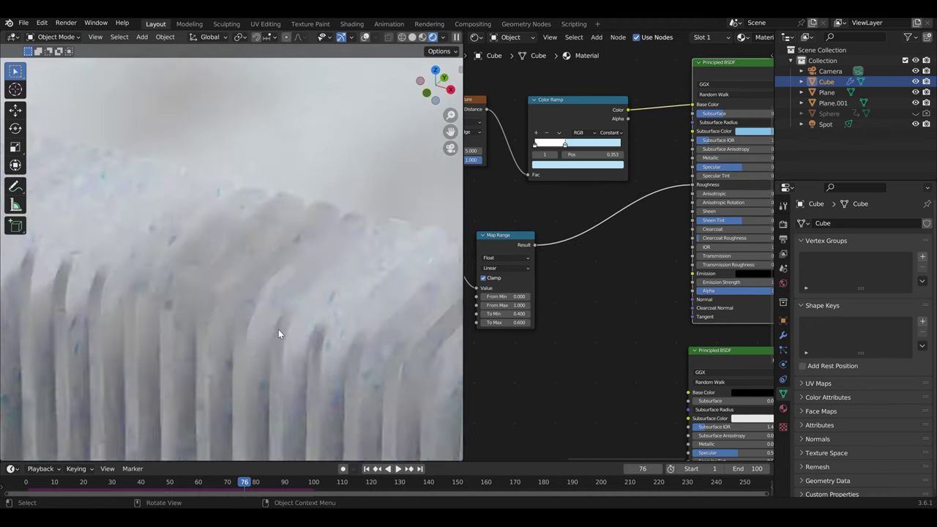
scroll(279, 330, "up", 3)
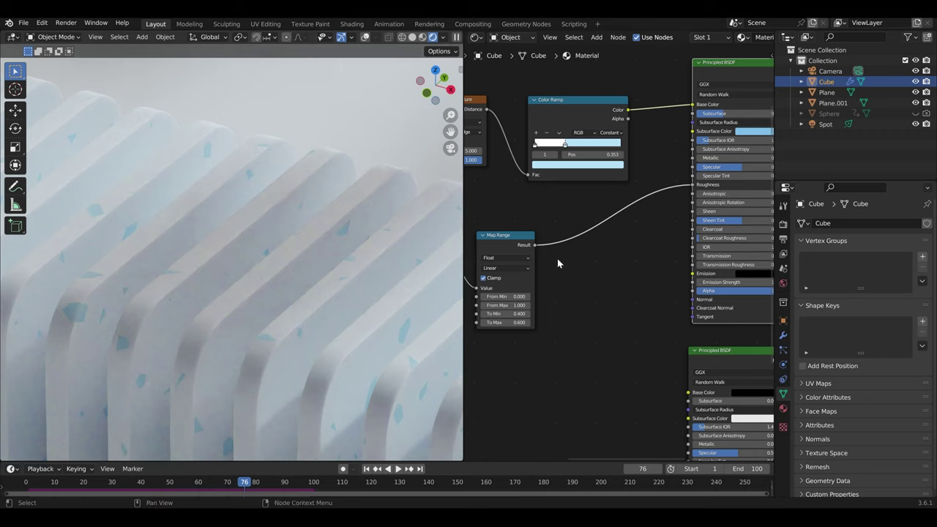
left_click_drag(535, 246, 557, 299)
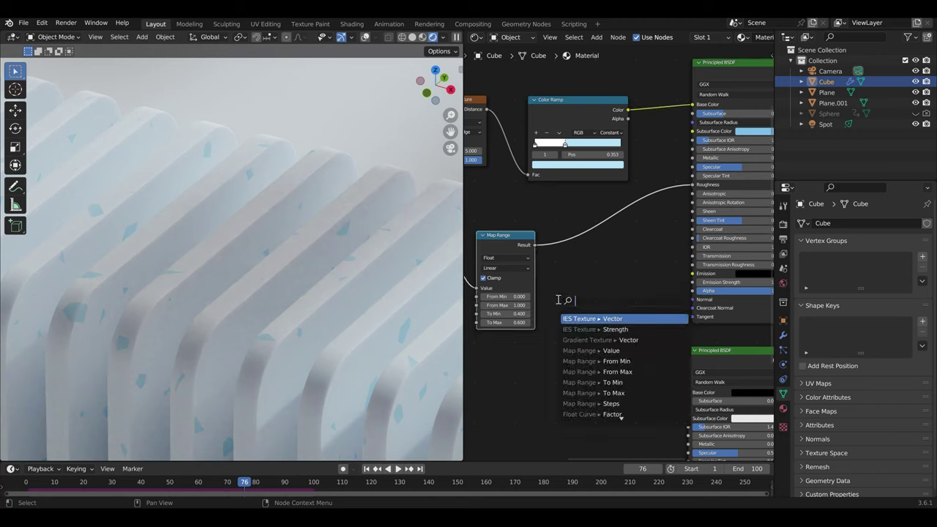
Add a Bump node fed by the Map Range result and plug it into the BSDF Normal
type("bump")
key("Down")
key("Down")
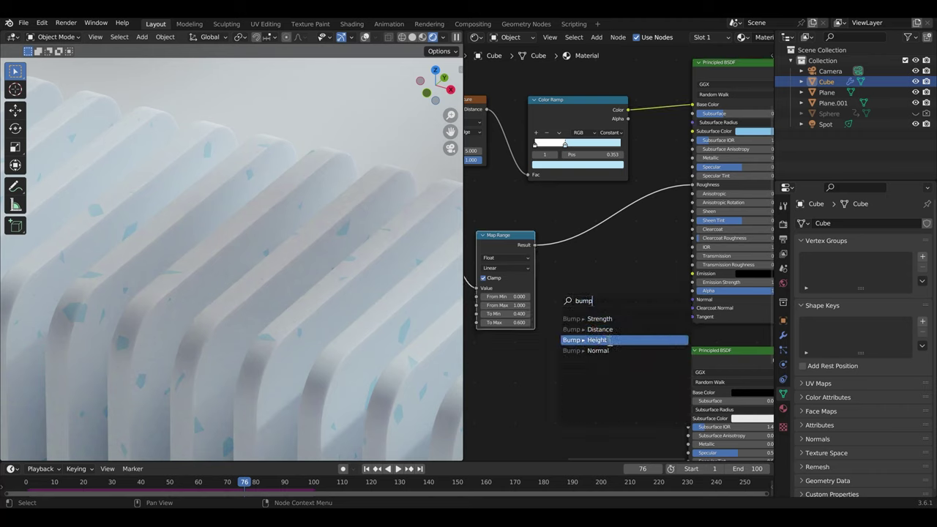
key("Return")
left_click(637, 297)
scroll(645, 301, "up", 2)
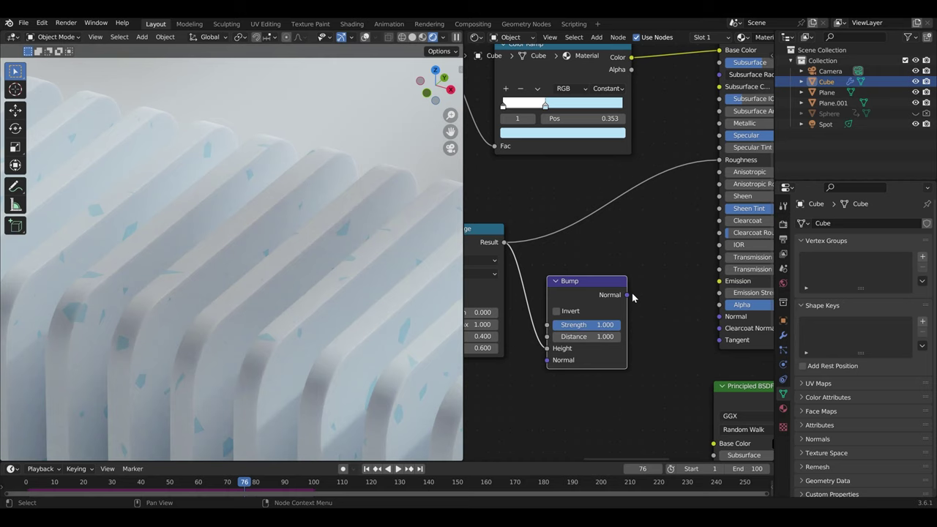
left_click_drag(632, 293, 662, 295)
left_click_drag(724, 320, 721, 317)
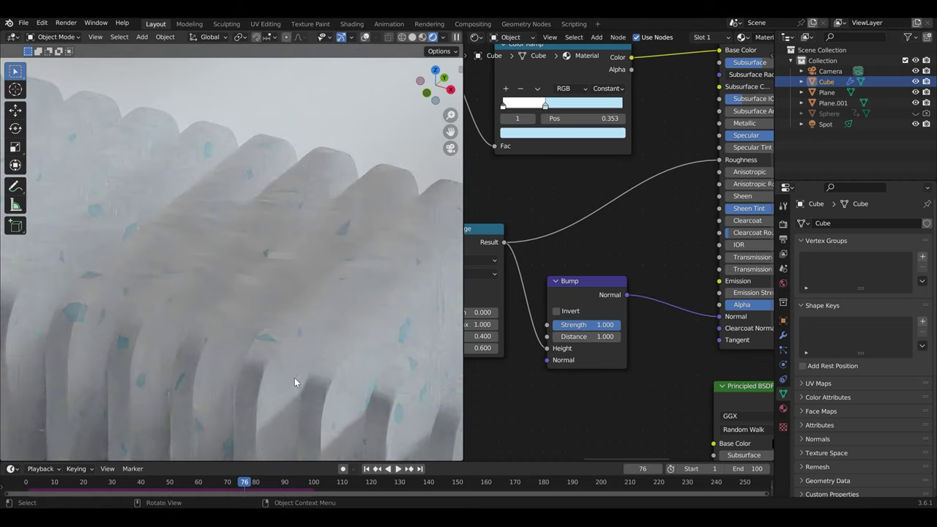
Turn off viewport denoising in the render sampling settings and save the file
mouse_move(364, 372)
middle_mouse_down()
mouse_move(174, 185)
mouse_move(416, 266)
middle_mouse_up()
left_click(784, 223)
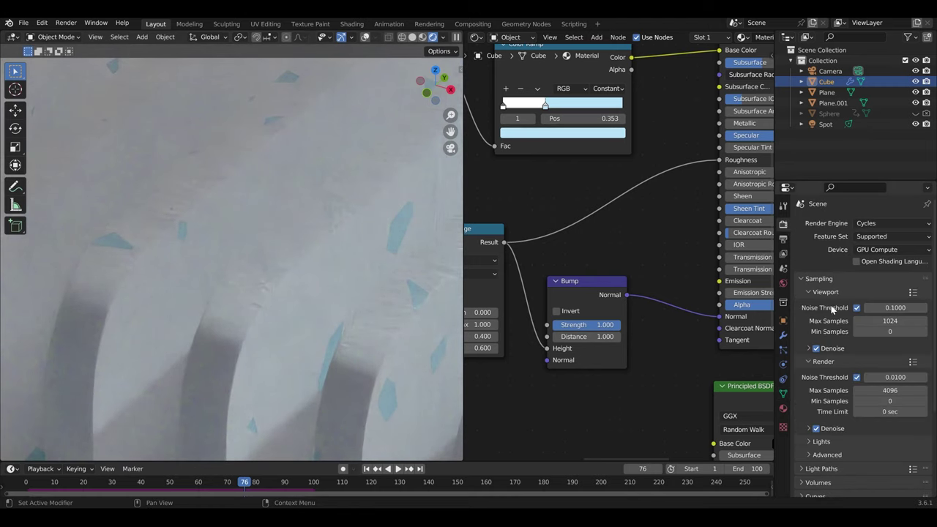
left_click(824, 350)
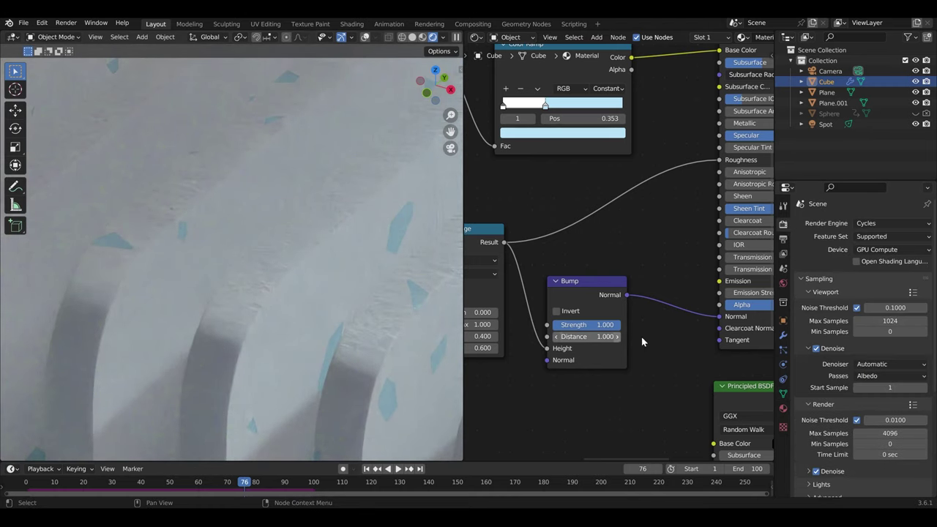
left_click(818, 349)
key("ctrl+s")
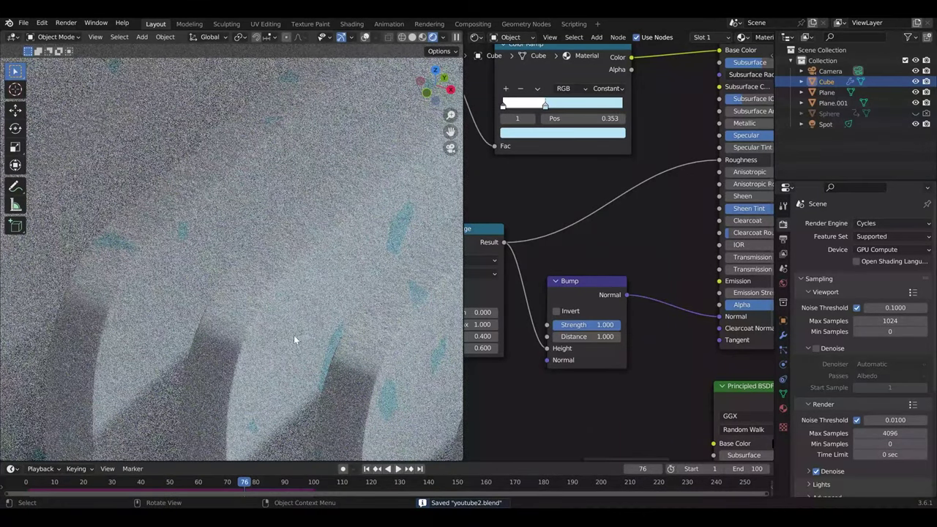
Limit the viewport preview render to a small region with Ctrl+B
key("ctrl+b")
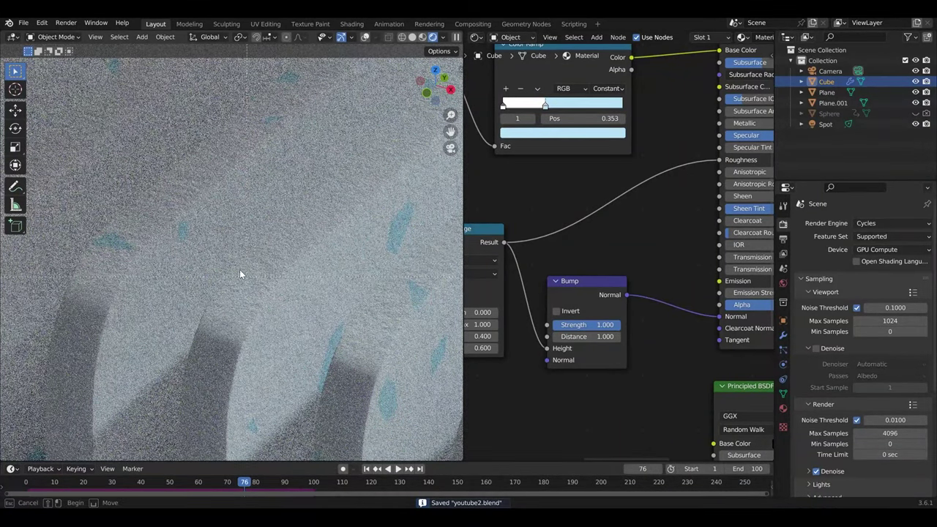
left_click_drag(194, 213, 391, 383)
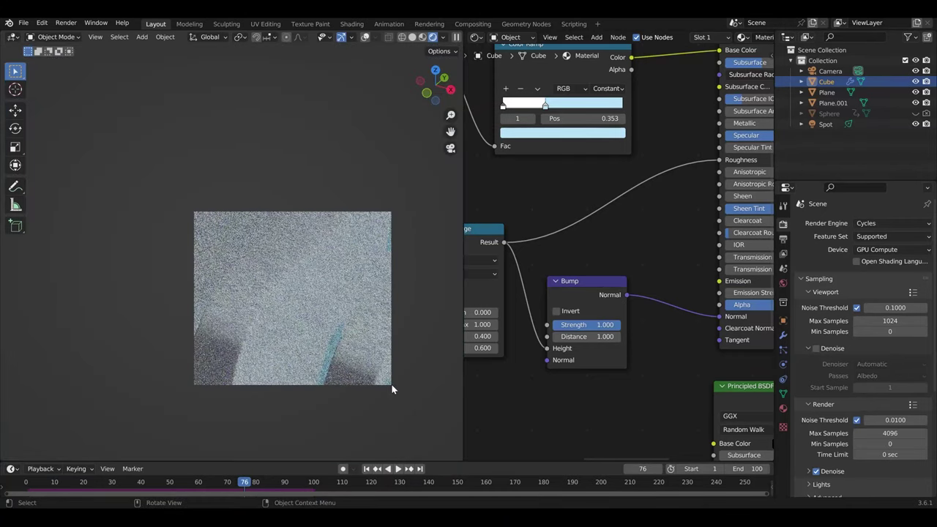
scroll(310, 346, "up", 2)
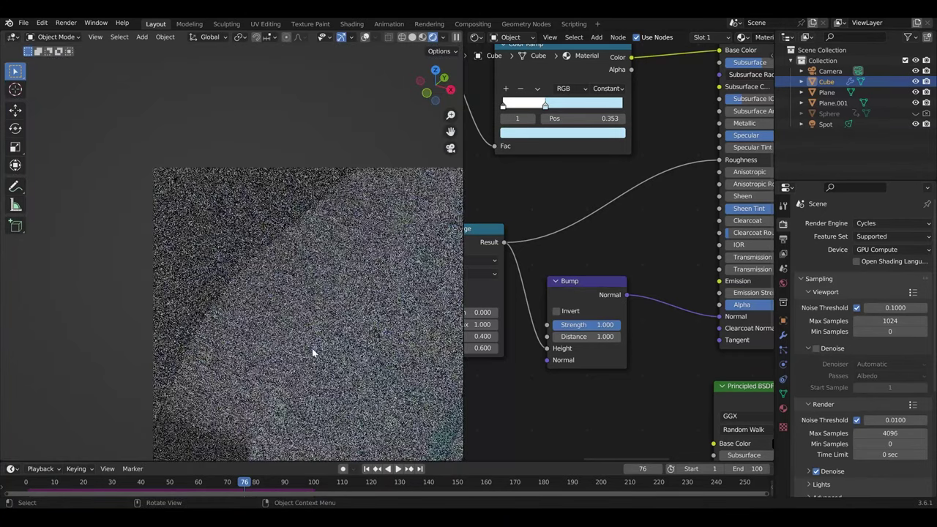
scroll(263, 277, "up", 3)
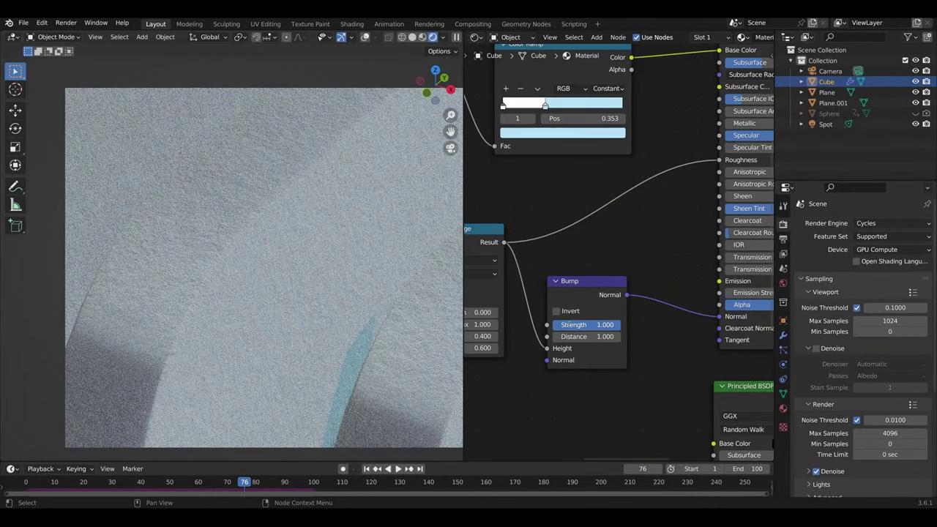
Set the Bump Strength to 0.1
double_click(570, 330)
type("0.1")
key("Return")
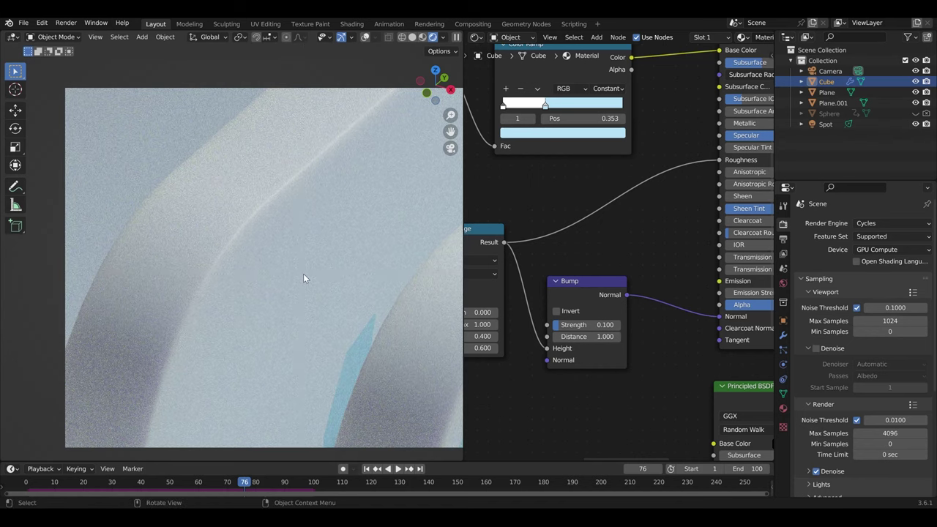
Redraw the render region over the ridged object and frame it in the view
scroll(303, 273, "down", 5)
scroll(287, 260, "down", 1)
key("ctrl+b")
left_click_drag(76, 120, 617, 453)
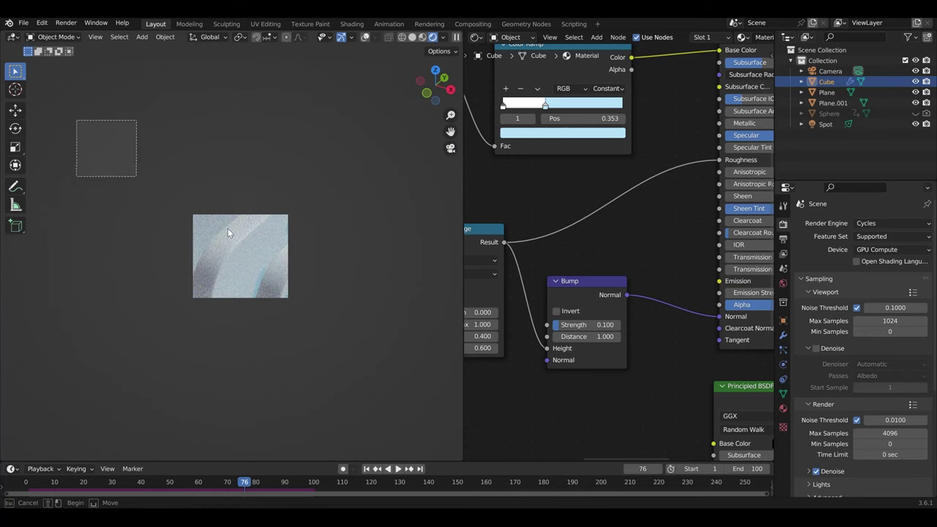
scroll(341, 281, "down", 2)
scroll(341, 281, "down", 1)
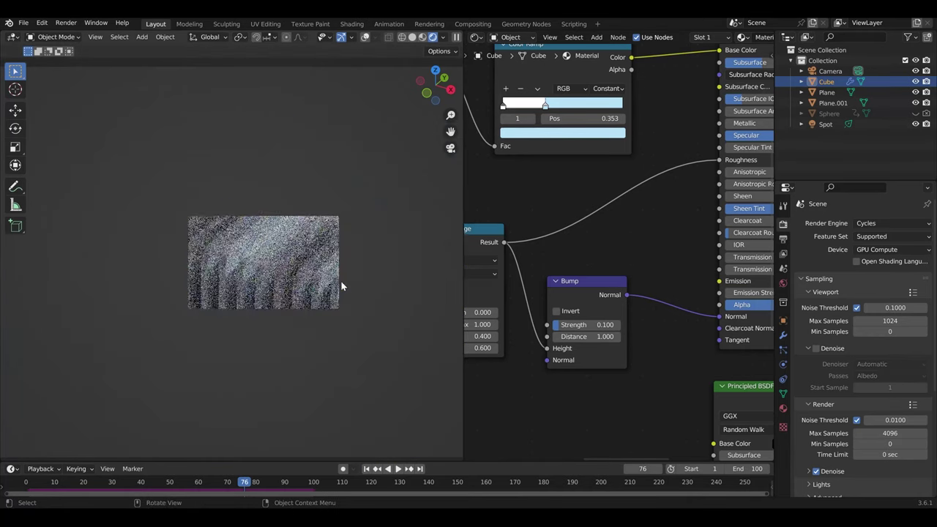
key("ctrl+b")
left_click_drag(88, 145, 525, 397)
scroll(440, 347, "up", 4)
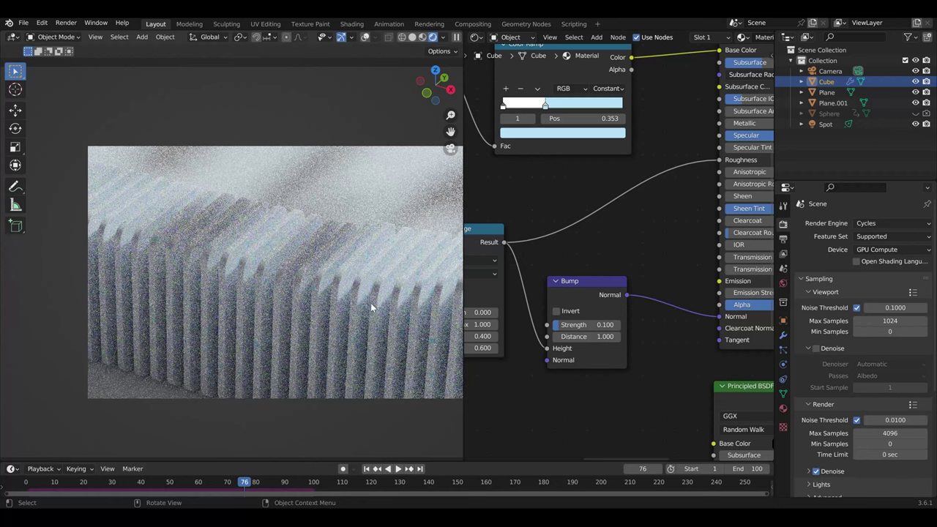
middle_click_drag(305, 287, 292, 296, "shift")
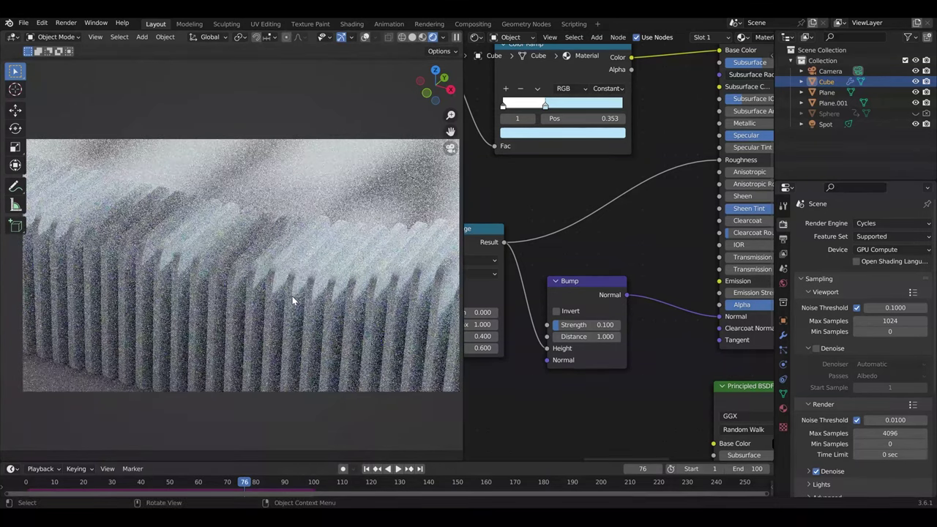
scroll(632, 388, "down", 1)
scroll(614, 379, "down", 1)
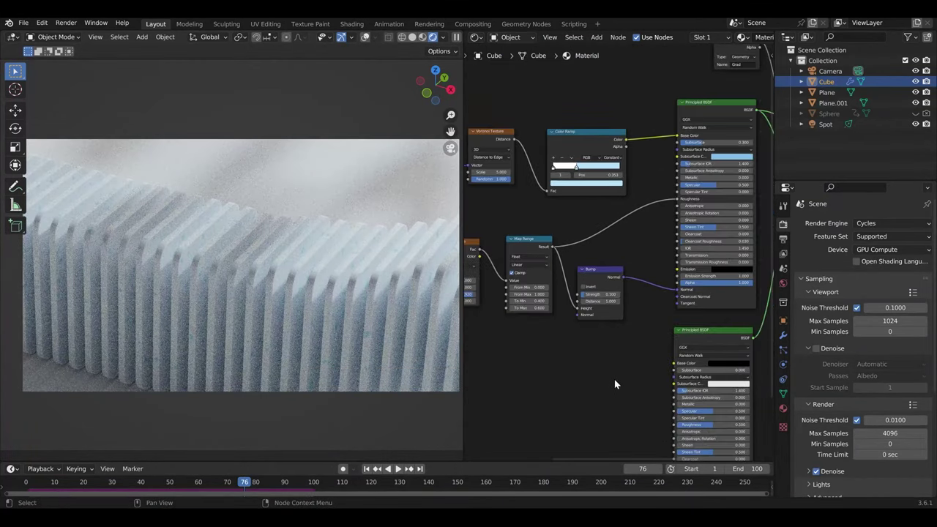
scroll(586, 345, "down", 1)
Scrub to an earlier frame and briefly play the animation
left_click(169, 483)
key("space")
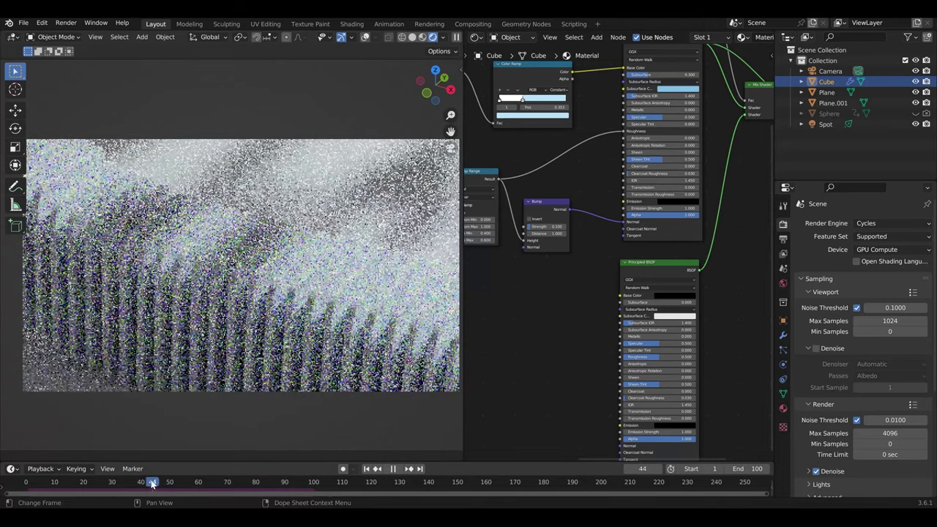
key("space")
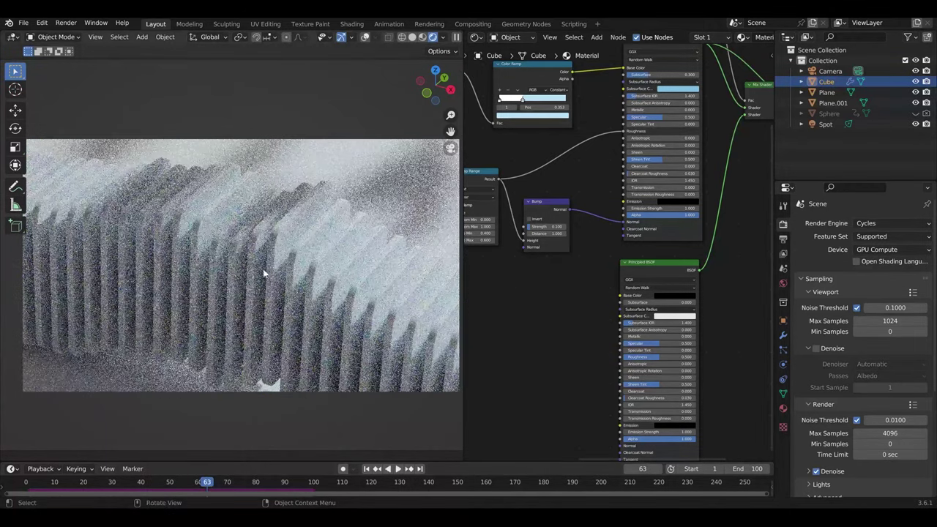
Reset the second Principled BSDF and give it Transmission 1, Roughness 0 and light-blue Base Color
left_click(651, 268)
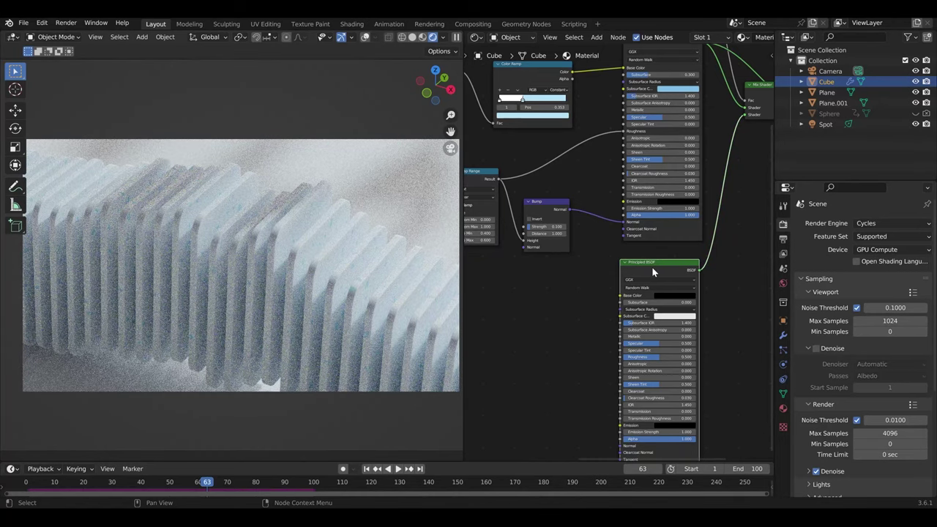
key("BackSpace")
scroll(656, 266, "right", 4, "ctrl")
scroll(663, 220, "up", 3, "shift")
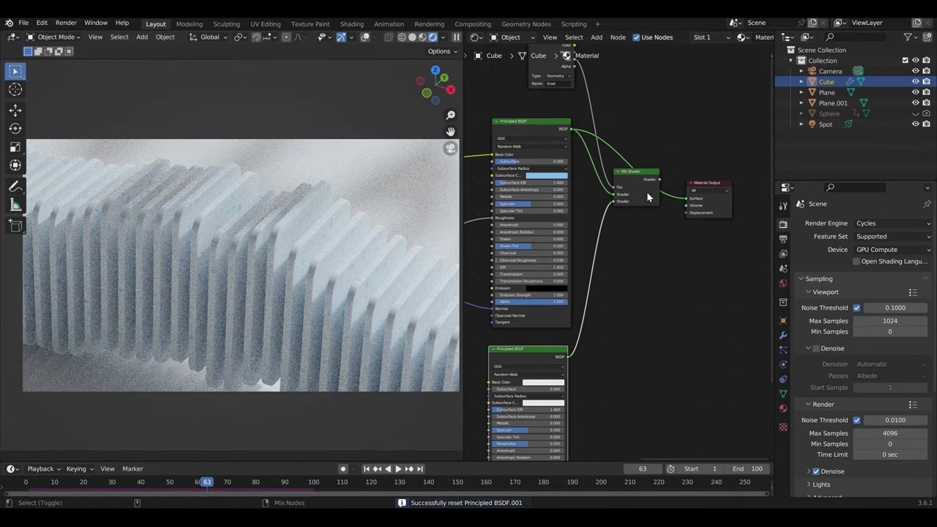
scroll(710, 315, "up", 3)
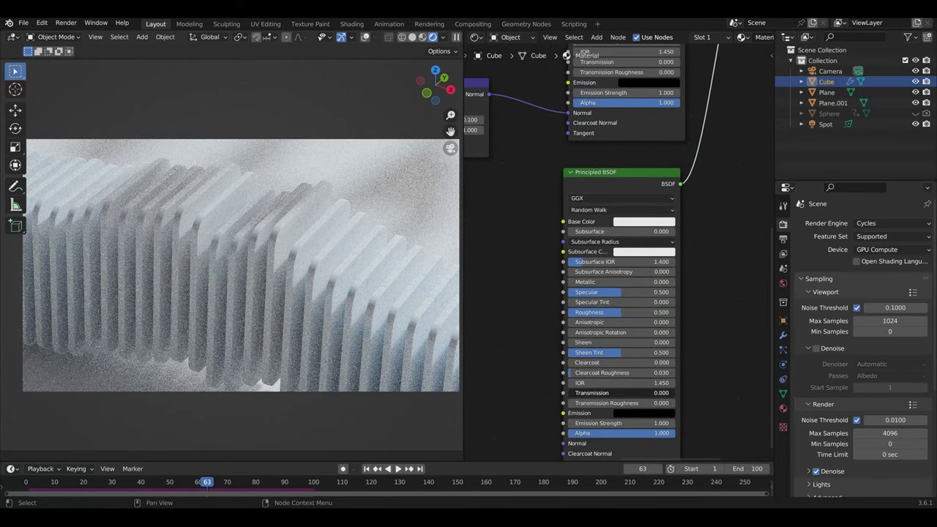
left_click_drag(578, 393, 677, 393)
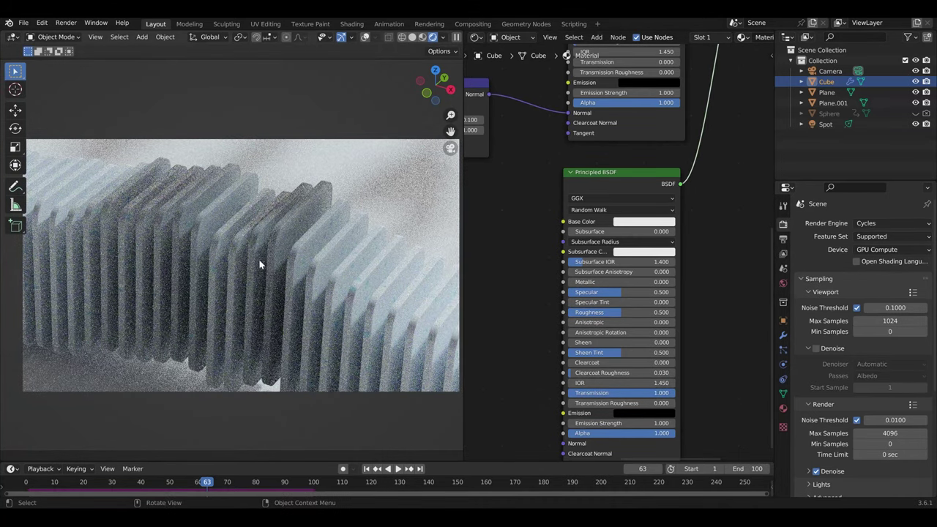
left_click_drag(595, 313, 532, 313)
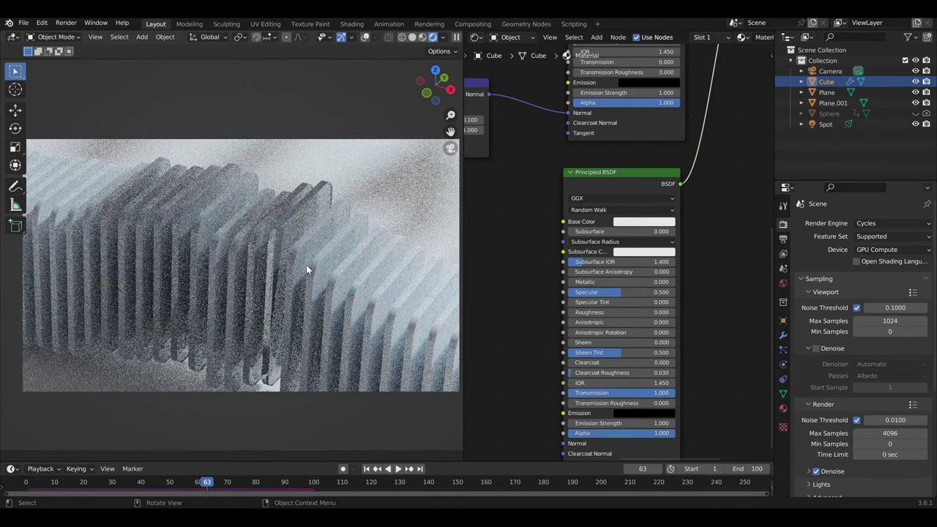
scroll(306, 265, "up", 2)
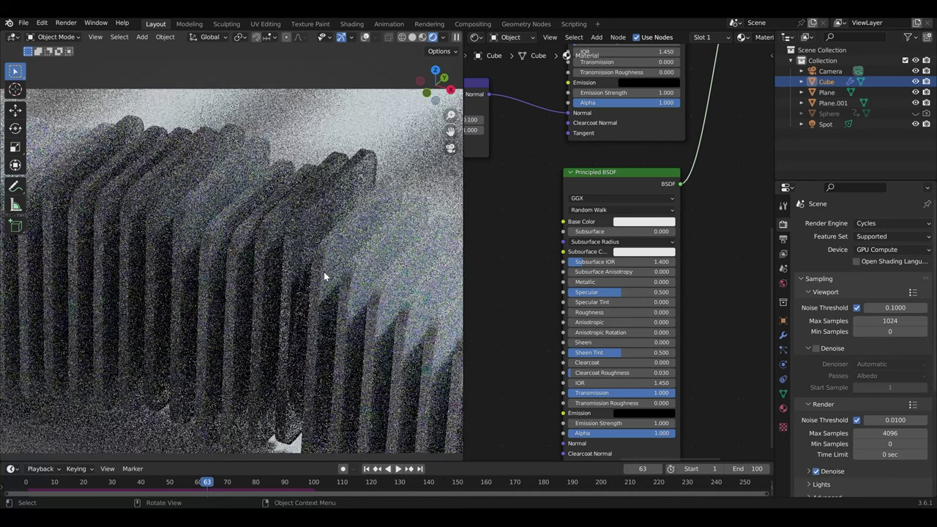
left_click(644, 221)
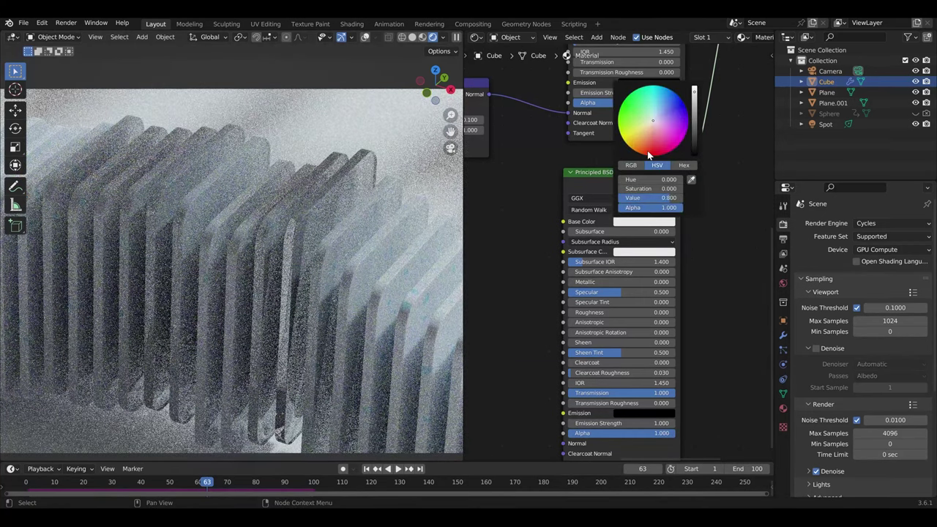
left_click_drag(647, 155, 646, 116)
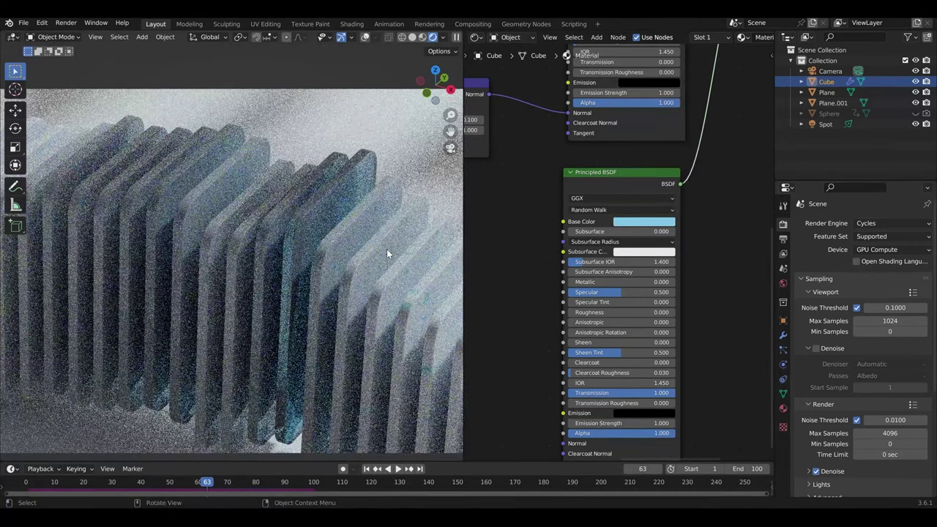
Redraw the render region around the camera frame and move the timeline to frame 57
scroll(381, 251, "down", 2)
scroll(374, 254, "down", 1)
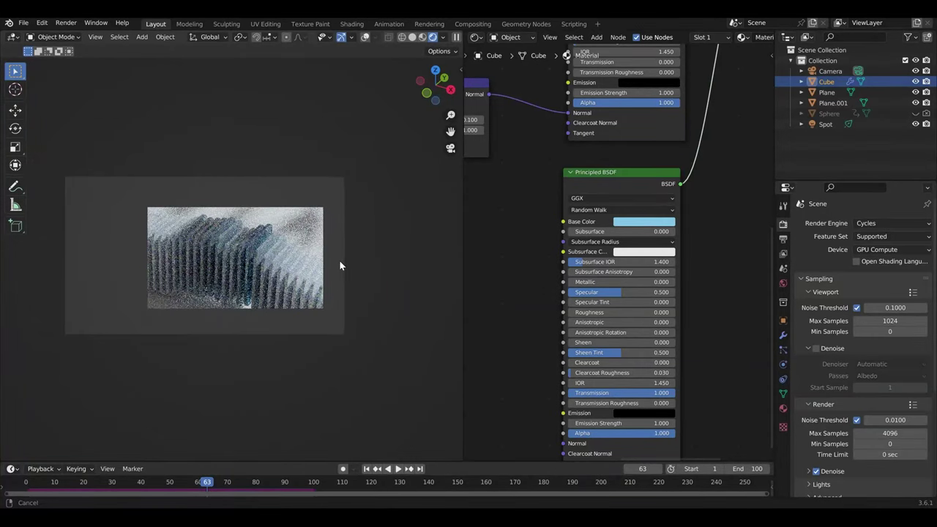
key("ctrl+b")
left_click_drag(68, 153, 381, 344)
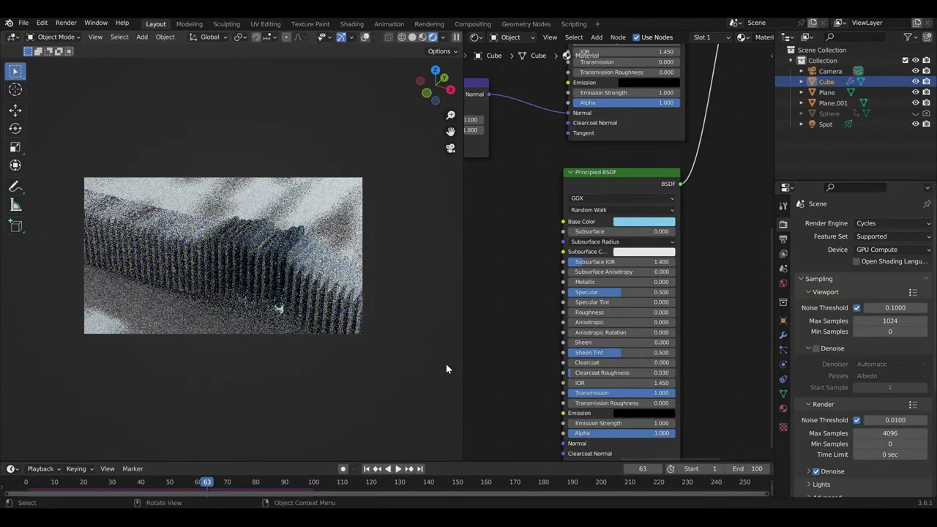
scroll(251, 272, "up", 2)
scroll(248, 272, "up", 3)
scroll(249, 272, "up", 1)
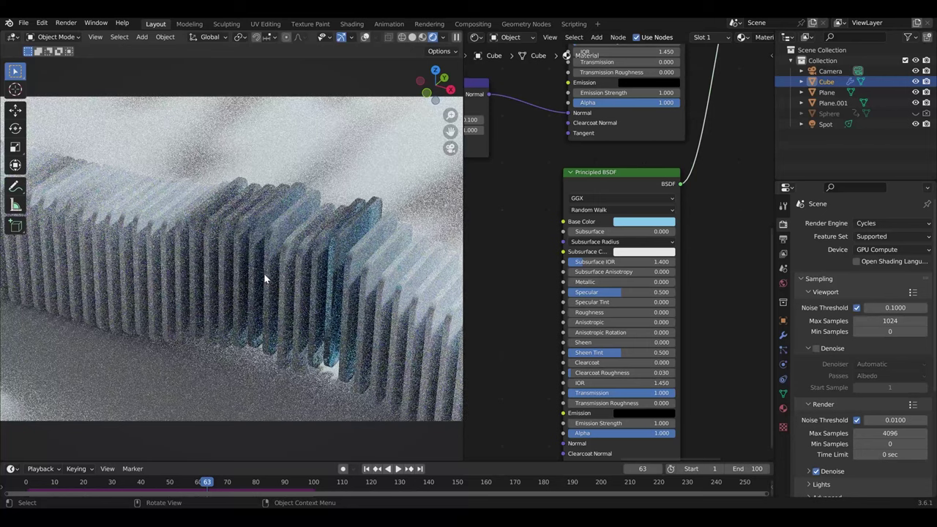
left_click_drag(191, 485, 189, 485)
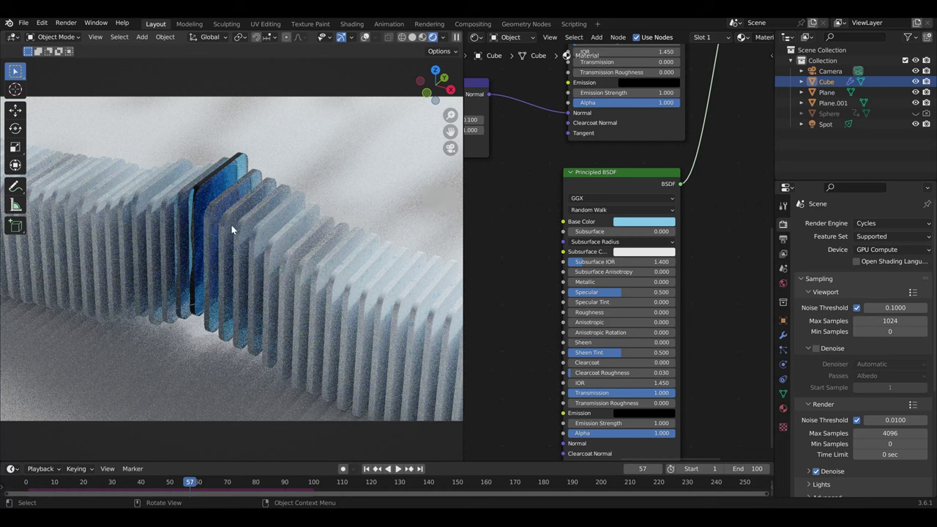
Duplicate the Grad Attribute node and place the copy lower left
scroll(541, 254, "down", 2)
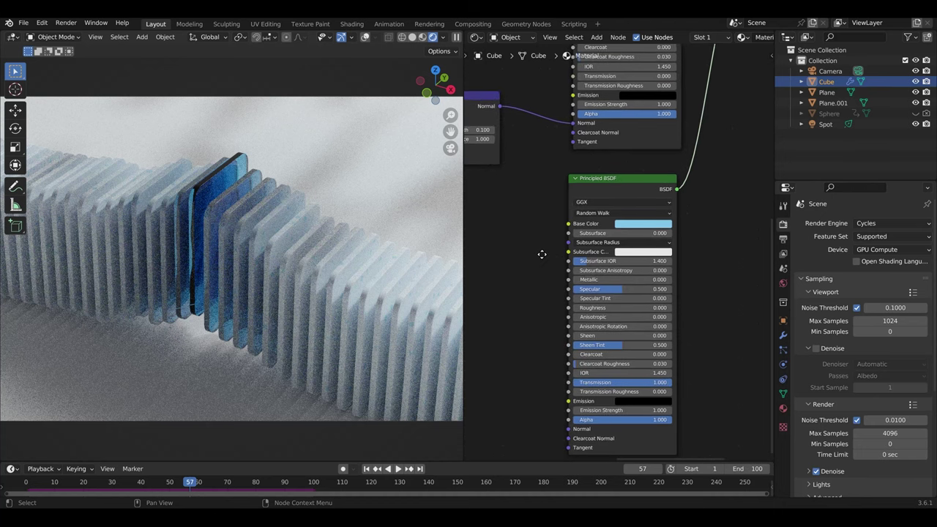
scroll(542, 256, "down", 2)
scroll(629, 292, "down", 2)
scroll(615, 325, "down", 2)
scroll(615, 246, "up", 1)
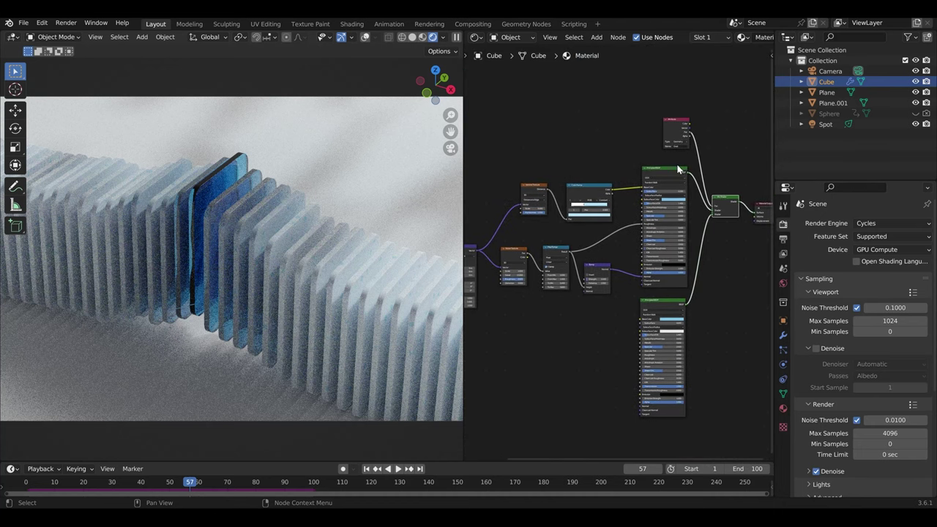
key("shift+d")
left_click(529, 348)
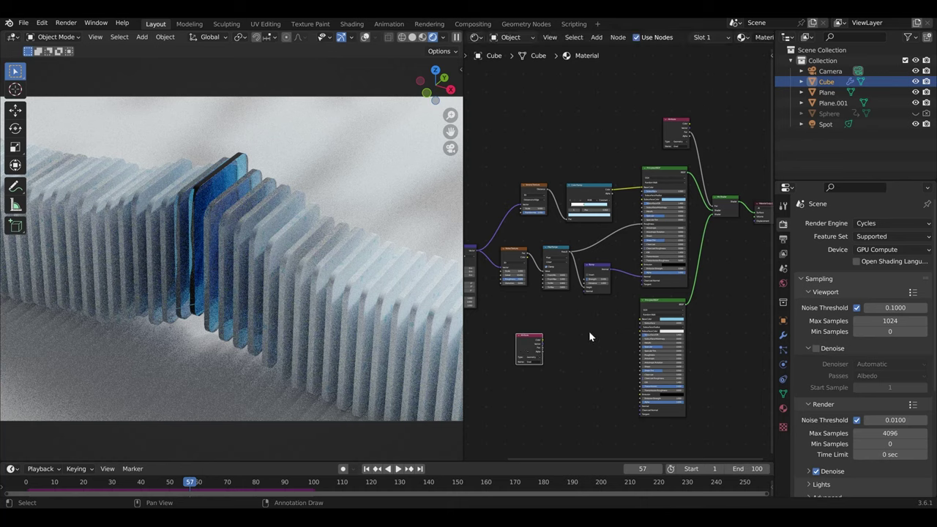
Insert a Color Ramp onto the Attribute Fac link into the Mix Shader
scroll(623, 249, "up", 2)
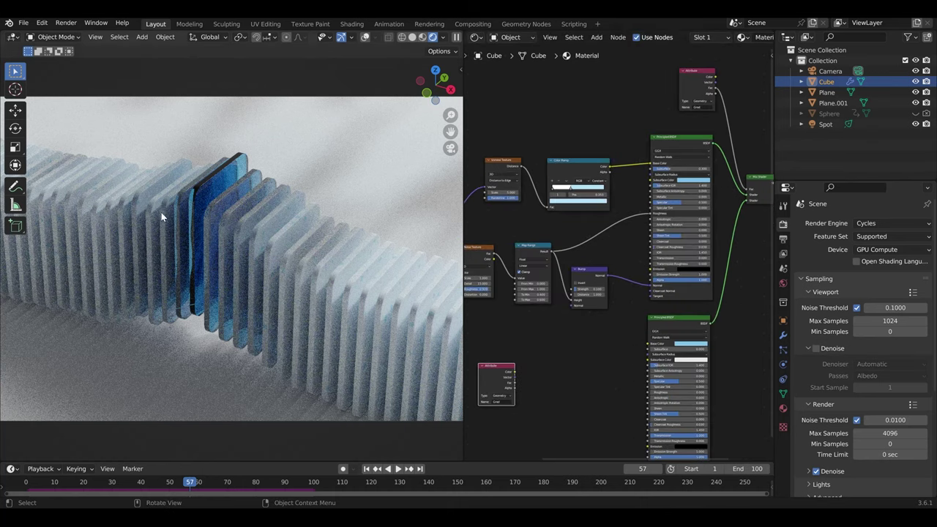
scroll(661, 219, "up", 3)
scroll(661, 218, "up", 3)
key("shift+a")
left_click(701, 187)
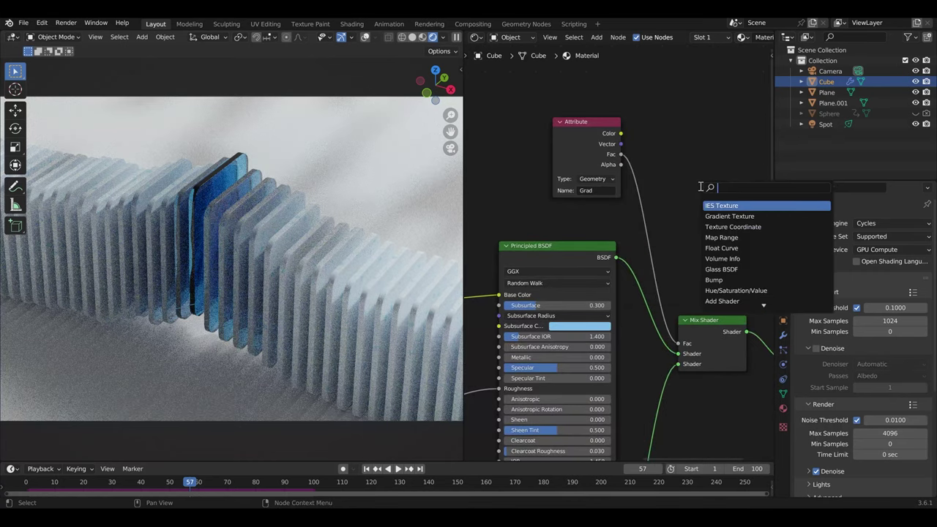
type("ramp")
key("Return")
left_click(672, 224)
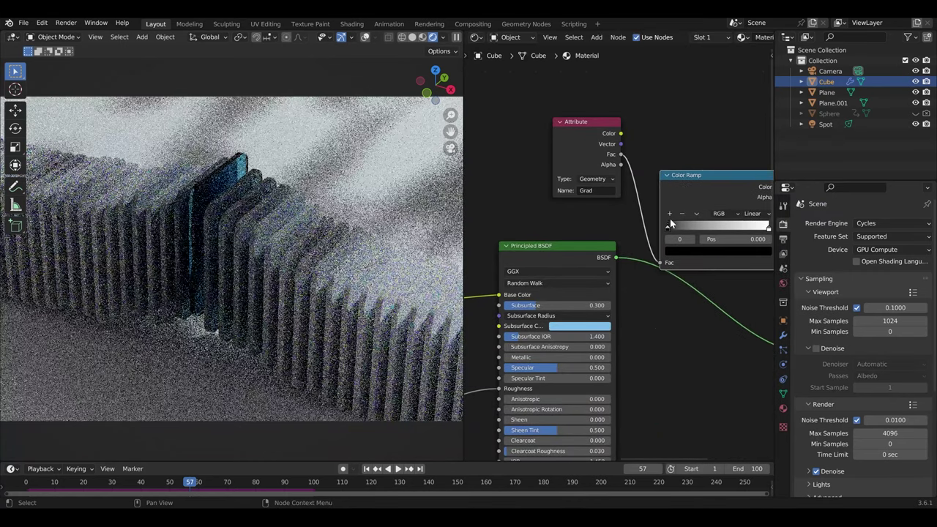
Try sliding the Color Ramp stops, undoing the last change
left_click_drag(669, 225, 726, 226)
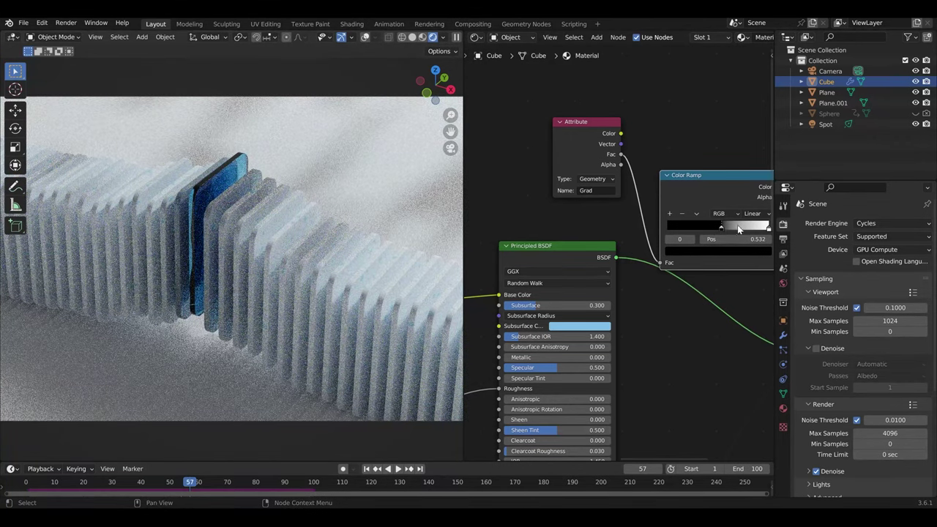
left_click_drag(722, 229, 767, 231)
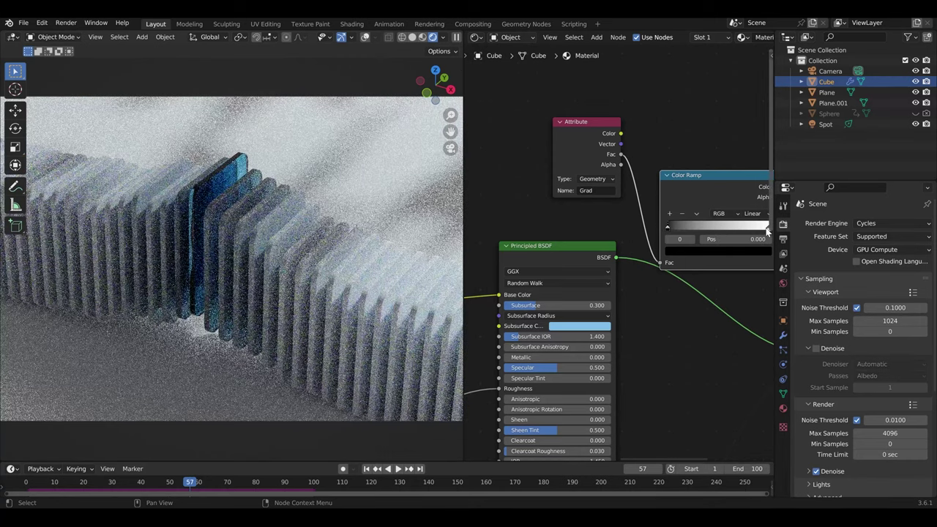
middle_click_drag(772, 229, 739, 232)
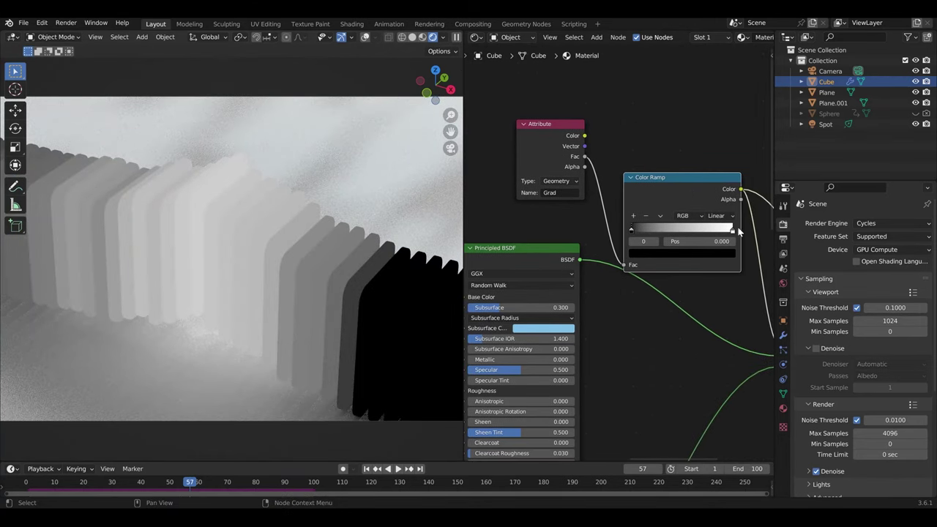
left_click_drag(733, 229, 659, 230)
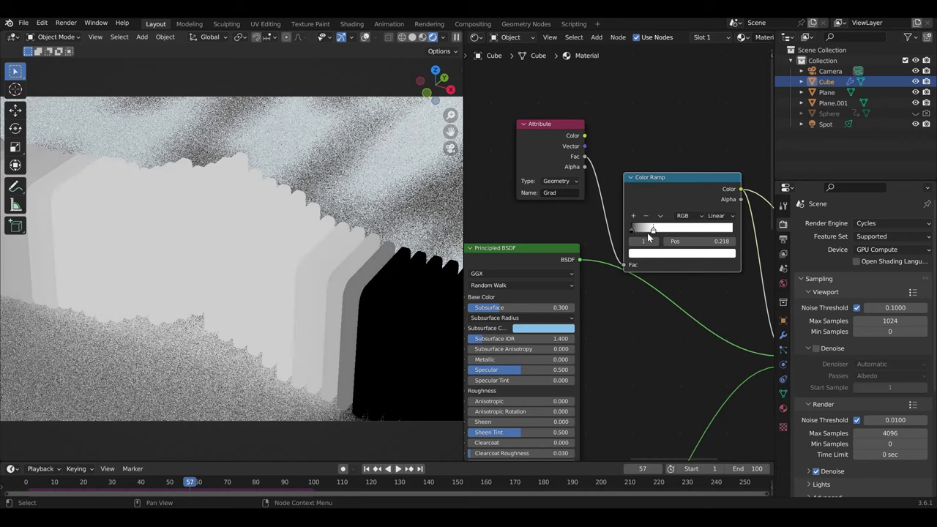
key("ctrl+z")
Set the Color Ramp stops to 0.100 black and 0.755 white, then frame the node tree
scroll(658, 293, "down", 3)
middle_click_drag(739, 314, 600, 314)
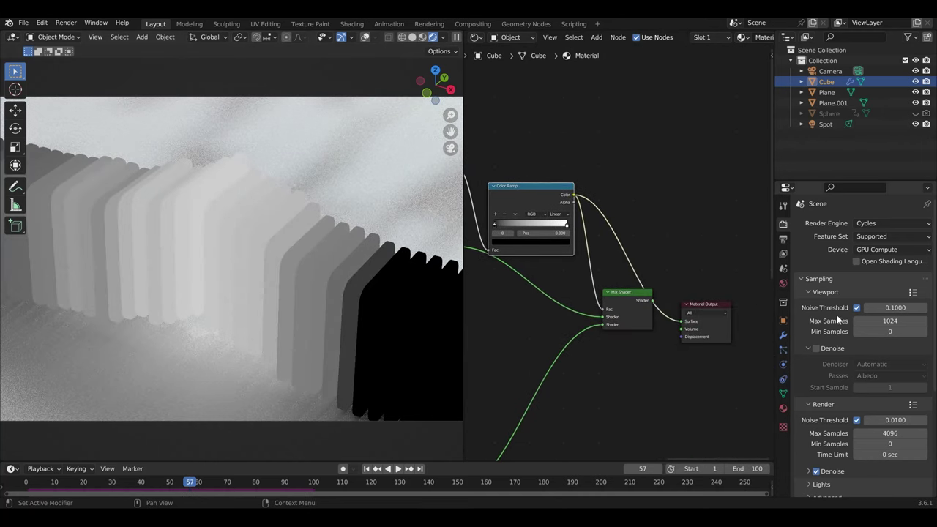
scroll(606, 292, "up", 2)
middle_click_drag(552, 205, 687, 234)
left_click_drag(688, 233, 661, 237)
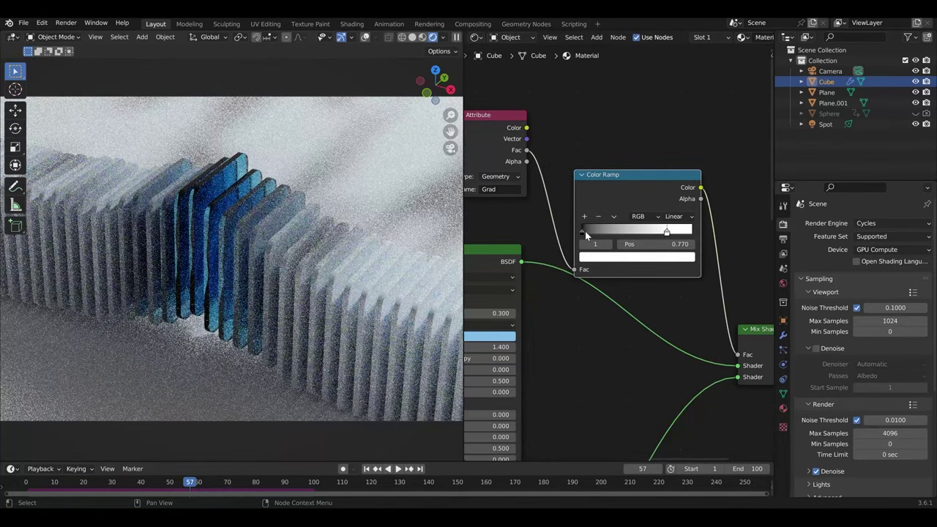
left_click_drag(585, 231, 596, 230)
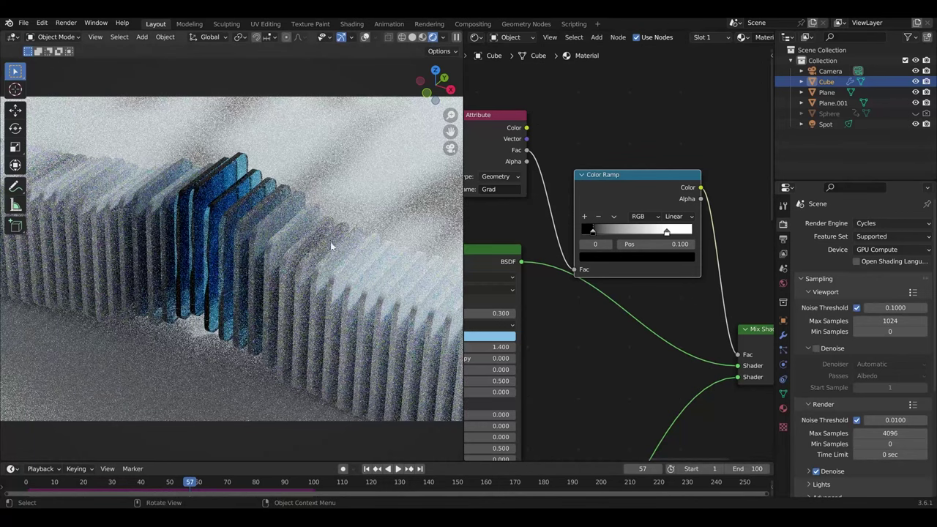
left_click(667, 231)
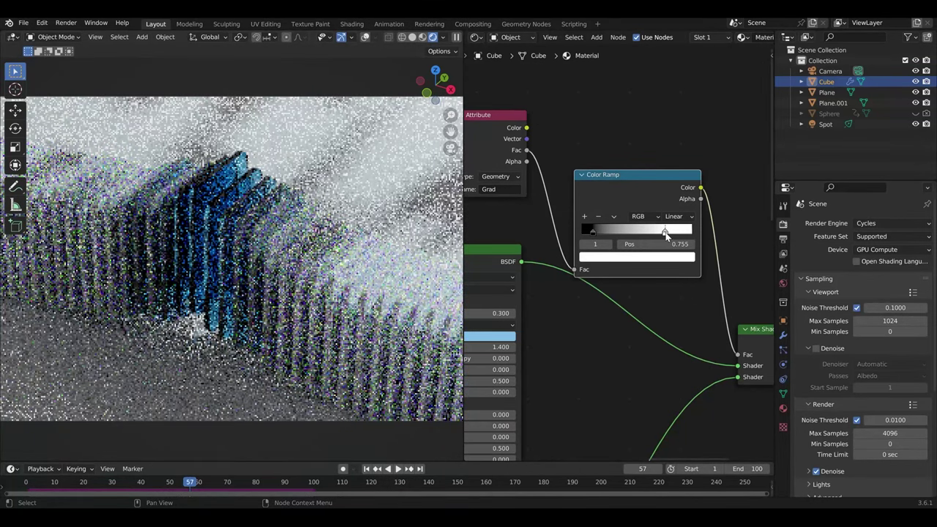
key("Home")
Connect the copied Grad Attribute's Fac to the glass shader's Base Color and move the node aside
scroll(570, 317, "up", 1)
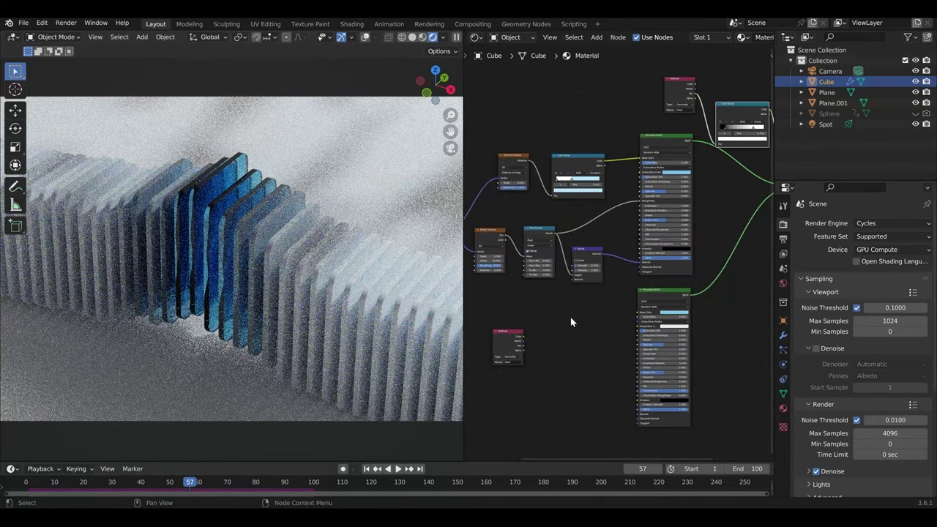
scroll(651, 317, "up", 2)
scroll(623, 315, "up", 2)
scroll(562, 292, "up", 2)
left_click_drag(510, 311, 508, 281)
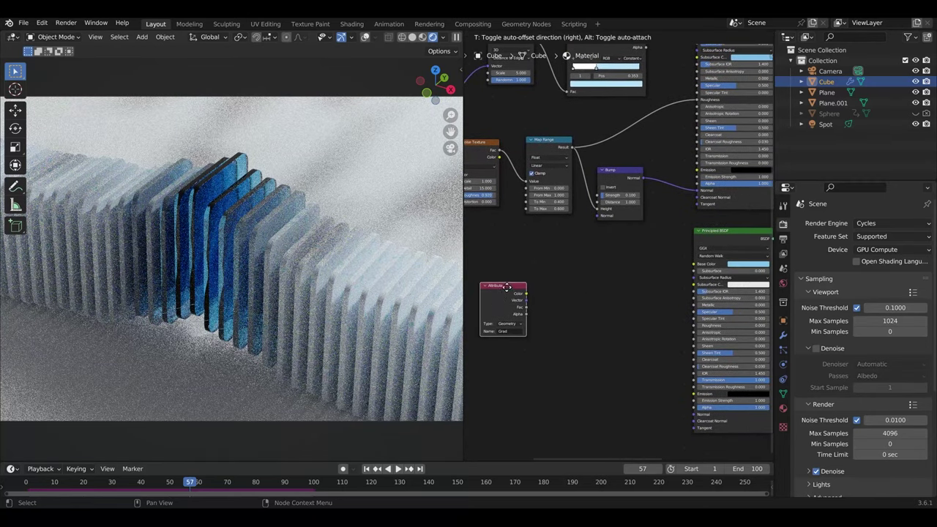
scroll(518, 289, "up", 1)
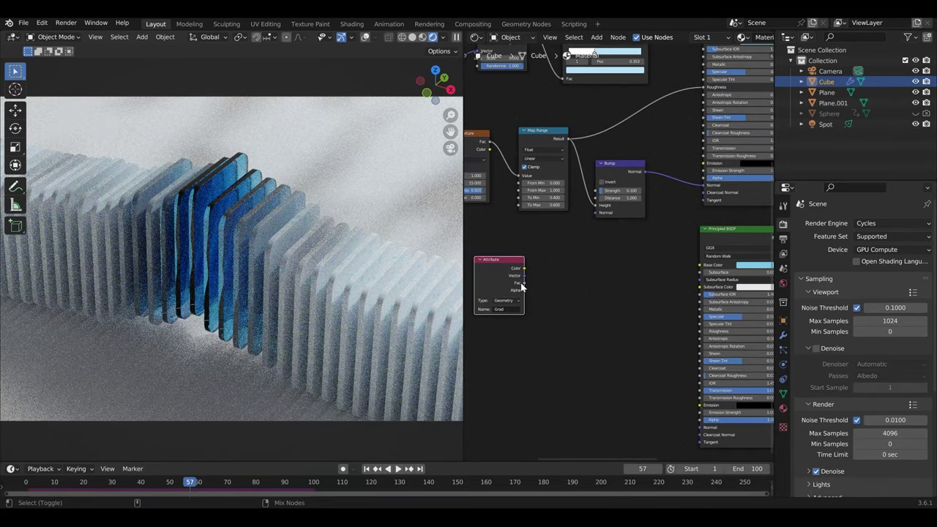
left_click(520, 283, "ctrl+shift")
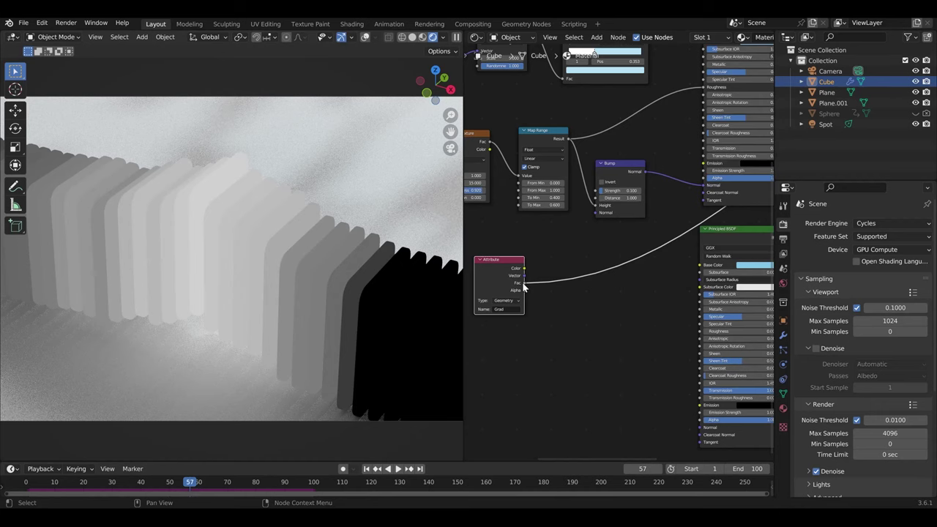
left_click_drag(697, 267, 707, 271)
left_click(731, 235, "ctrl+shift")
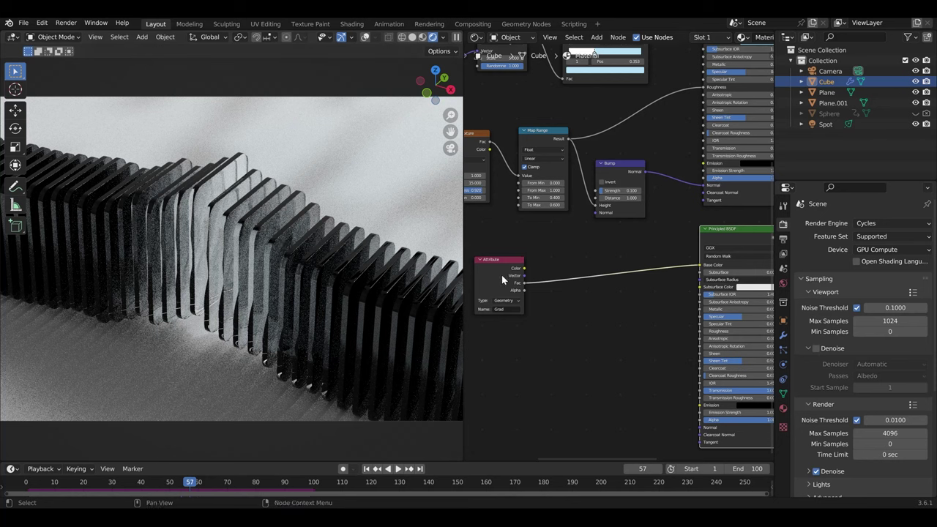
left_click_drag(501, 274, 475, 262)
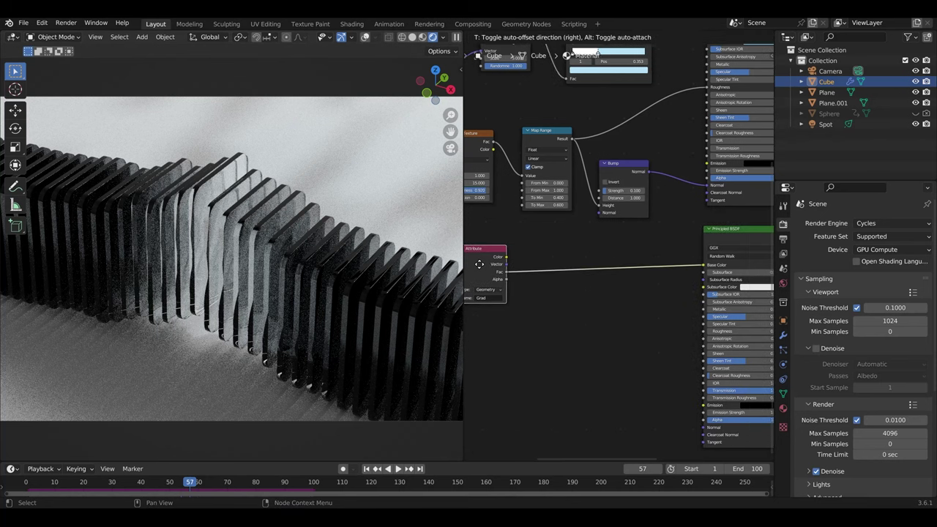
key("shift+a")
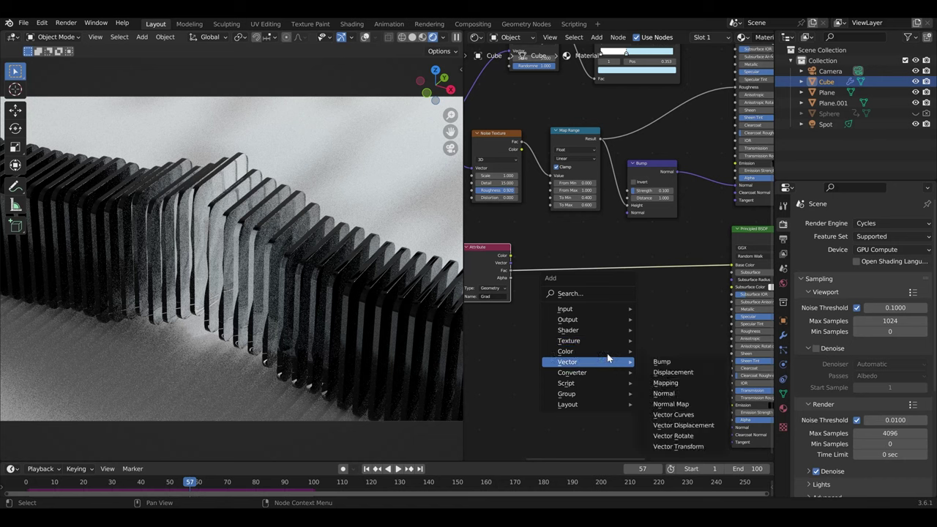
Add a Hue/Saturation/Value node and set its Color to orange
left_click(684, 372)
left_click(630, 322)
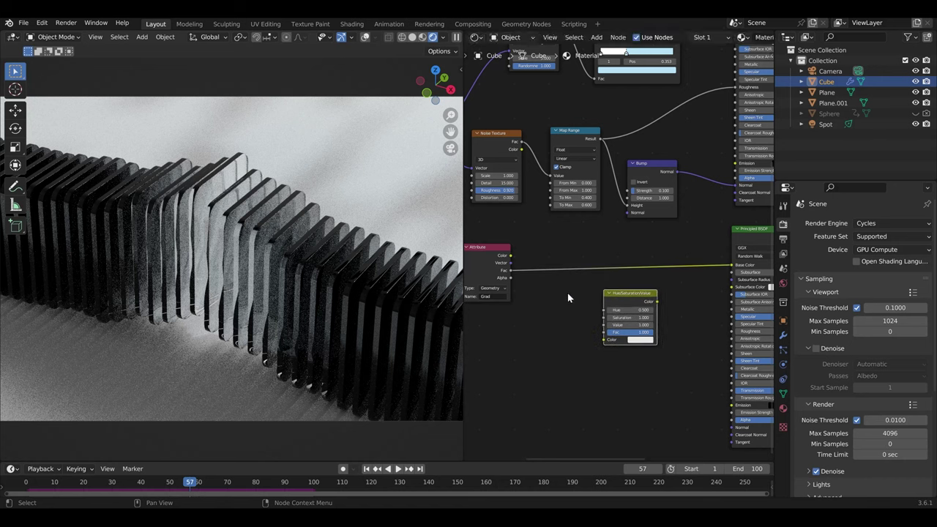
scroll(582, 340, "up", 2)
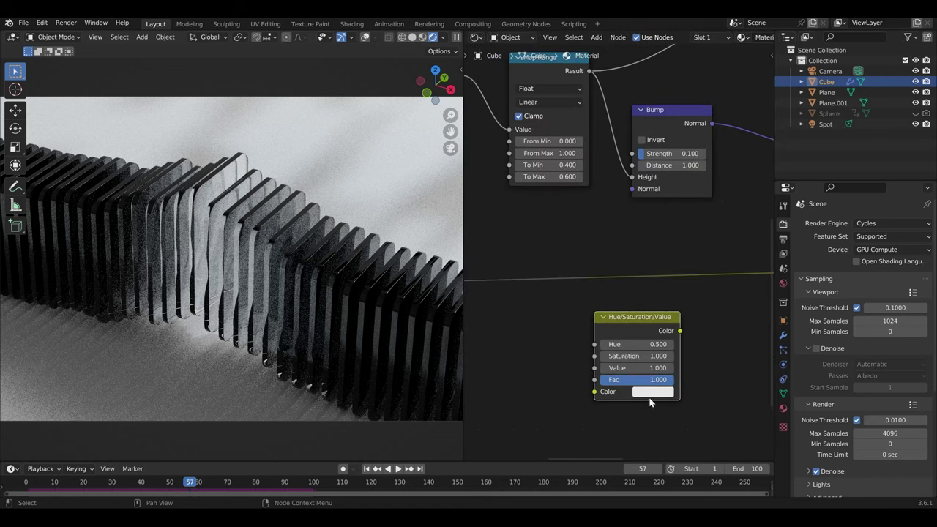
left_click(659, 392)
left_click(667, 304)
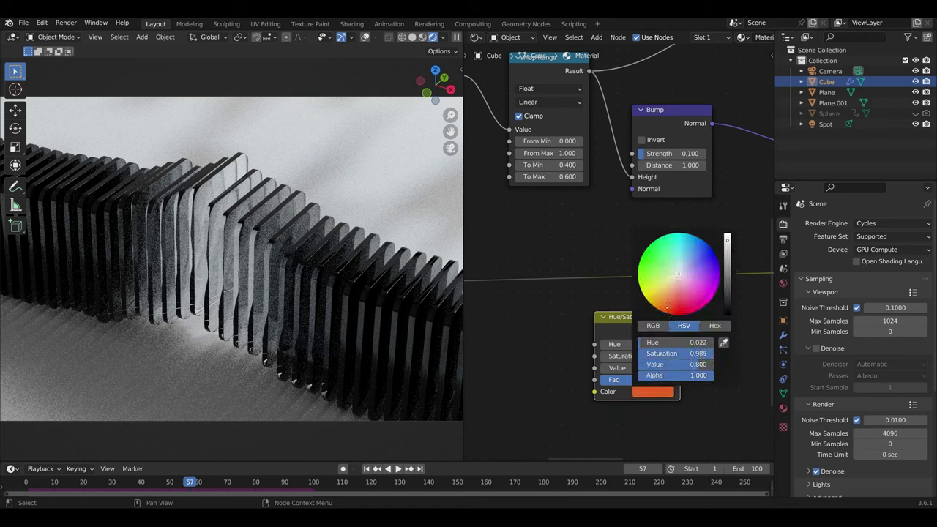
scroll(582, 326, "down", 1)
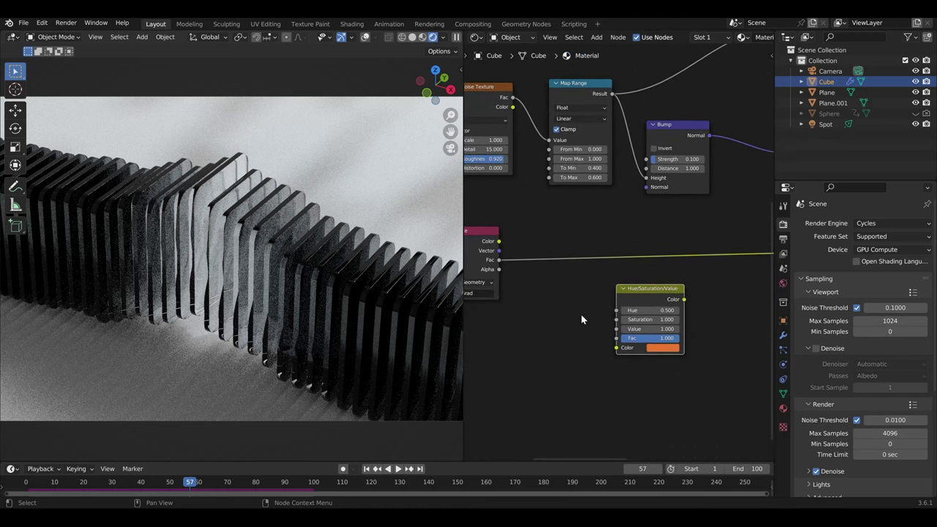
Preview the Hue/Saturation/Value node on the slabs and drive its Hue from the Grad attribute's Fac
left_click(657, 293, "ctrl+shift")
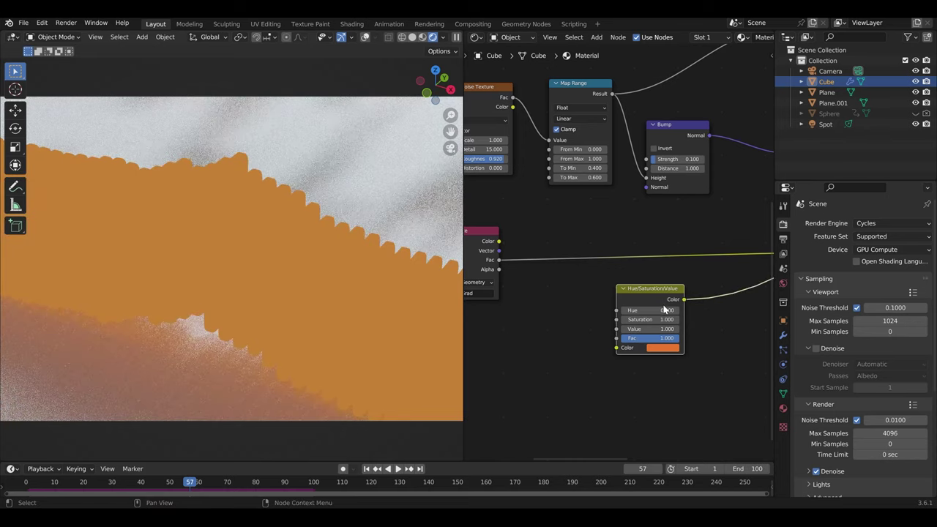
left_click_drag(651, 310, 696, 309)
key("BackSpace")
left_click_drag(489, 261, 548, 296)
left_click_drag(604, 304, 616, 309)
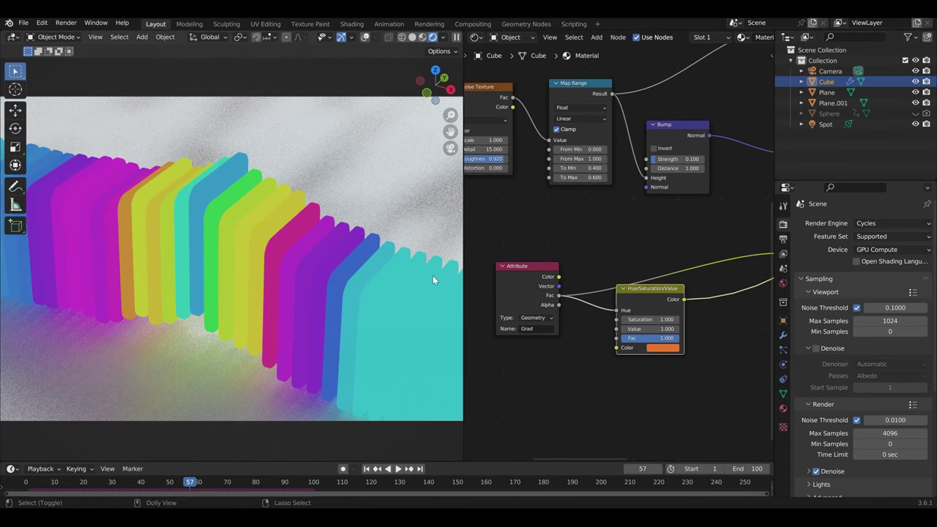
scroll(622, 318, "down", 3)
scroll(568, 321, "up", 3)
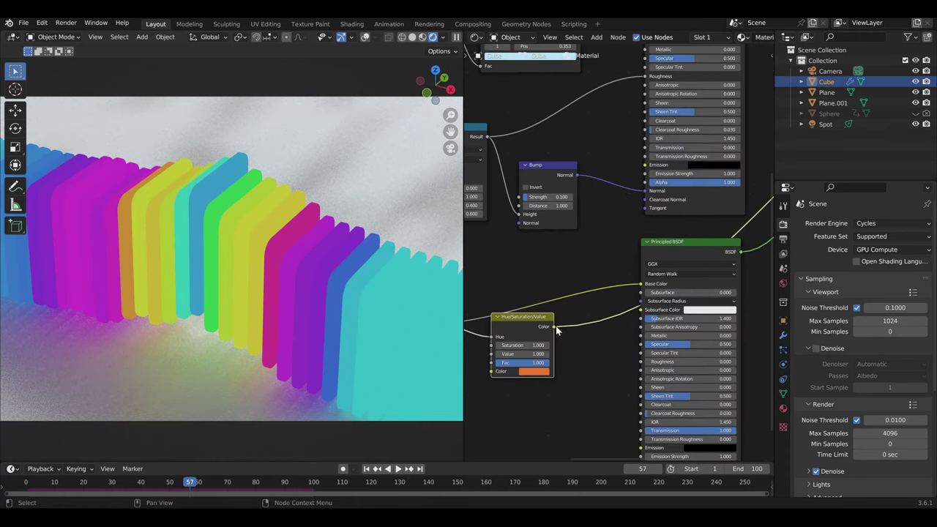
Connect the Hue/Saturation/Value Color output to the glass Principled BSDF Base Color
left_click_drag(641, 291, 675, 259)
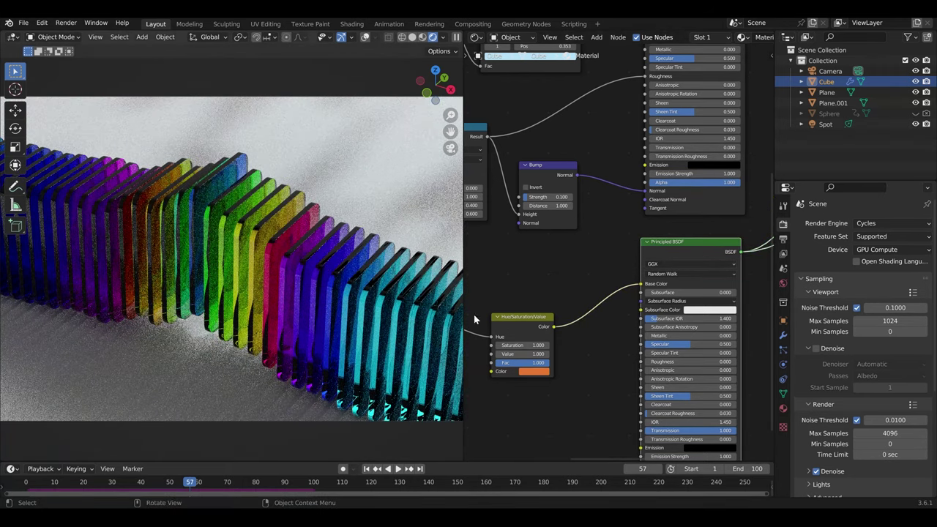
middle_click_drag(473, 319, 515, 295)
scroll(625, 368, "up", 2)
scroll(608, 354, "up", 1)
scroll(573, 329, "up", 1)
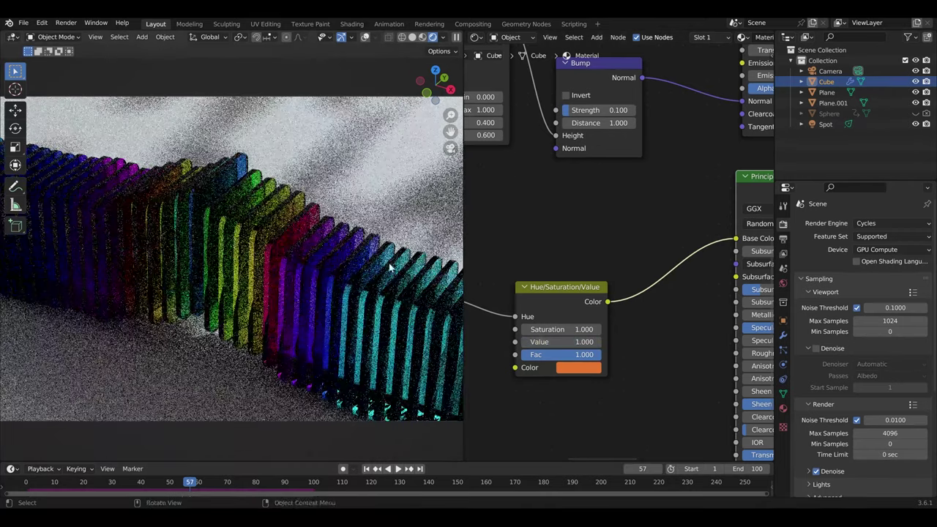
scroll(616, 264, "down", 4)
Reposition the Hue/Saturation/Value node and scrub the timeline to frame 58
middle_click_drag(617, 263, 677, 231)
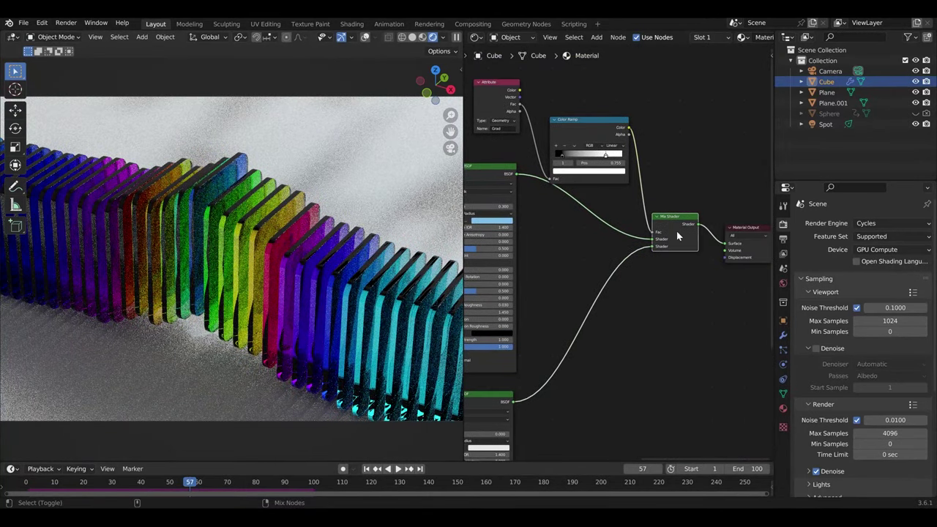
scroll(611, 335, "down", 3)
middle_click_drag(611, 334, 665, 293)
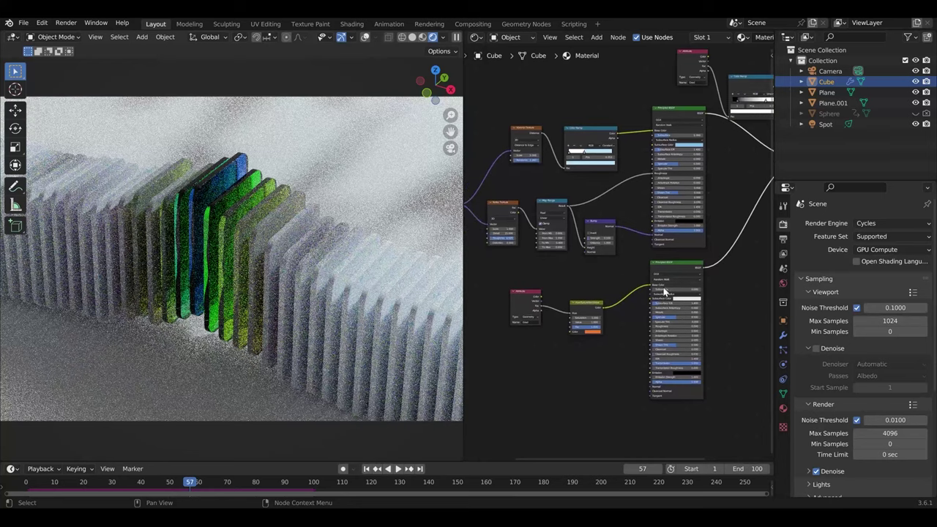
scroll(665, 293, "up", 2)
left_click_drag(565, 303, 564, 304)
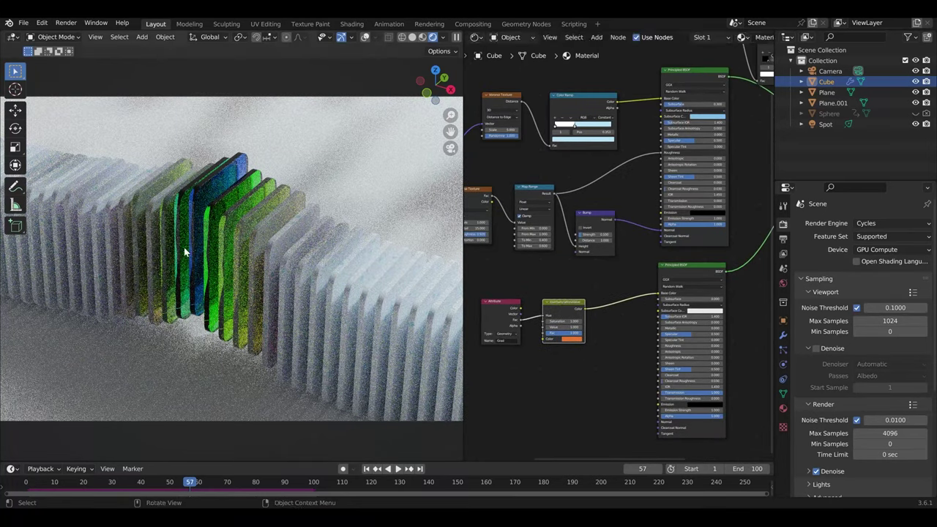
left_click_drag(154, 477, 194, 475)
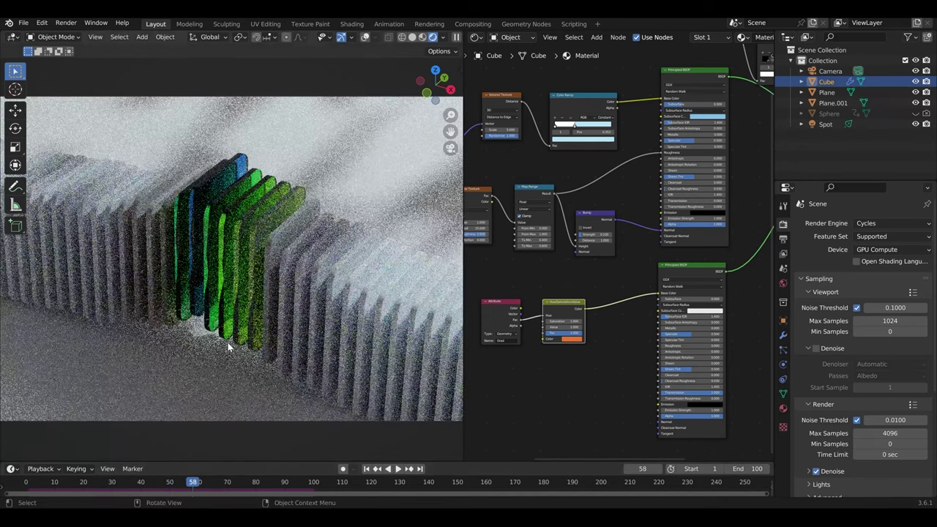
middle_click_drag(482, 356, 576, 304)
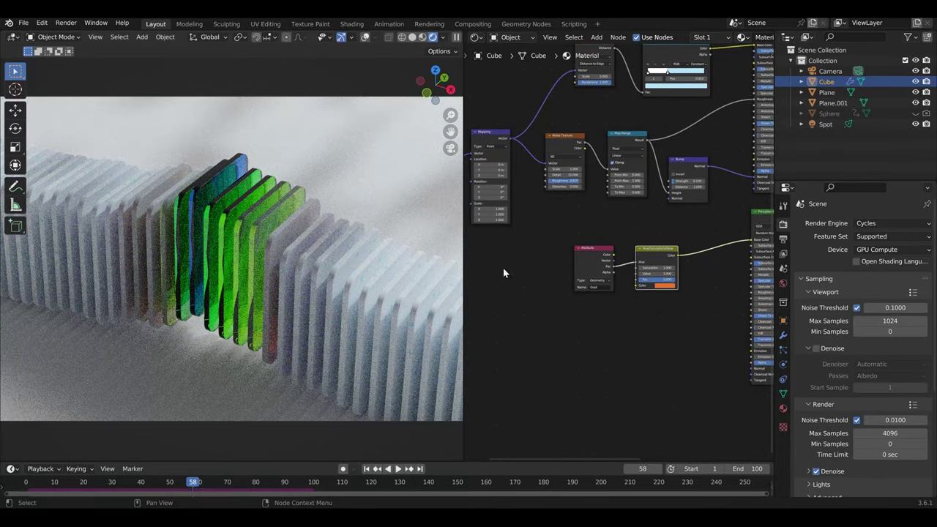
Duplicate the Noise Texture node below the others and reset the copy to defaults
scroll(654, 302, "up", 2)
middle_click_drag(569, 347, 590, 330)
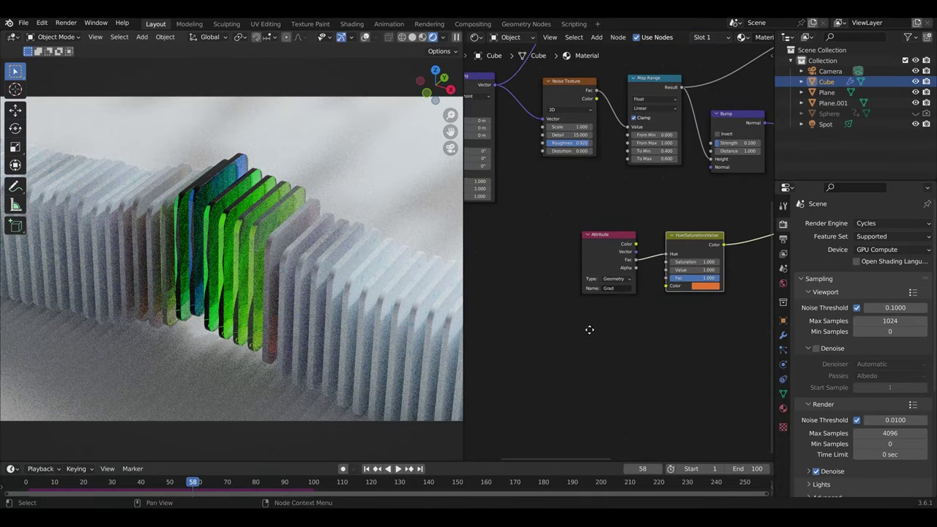
key("shift+d")
left_click(541, 360)
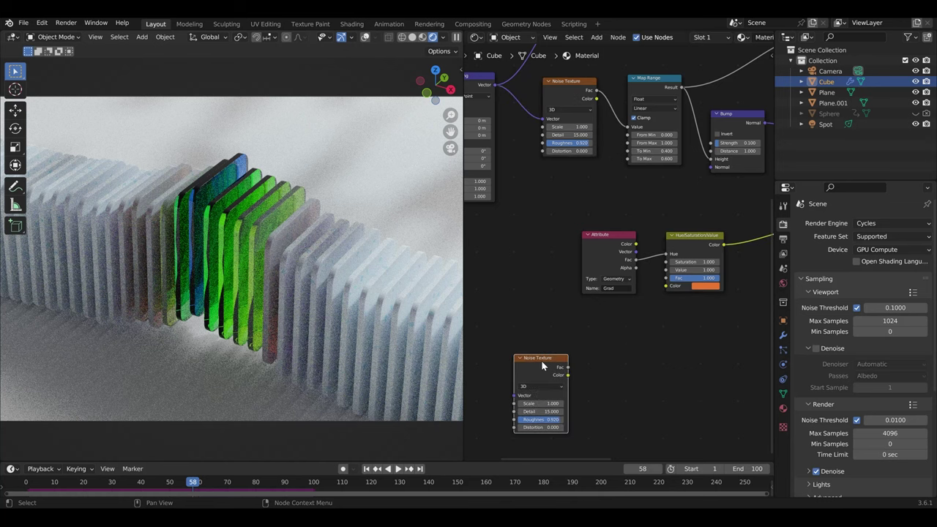
key("BackSpace")
scroll(584, 380, "up", 2)
middle_click_drag(584, 382, 620, 303)
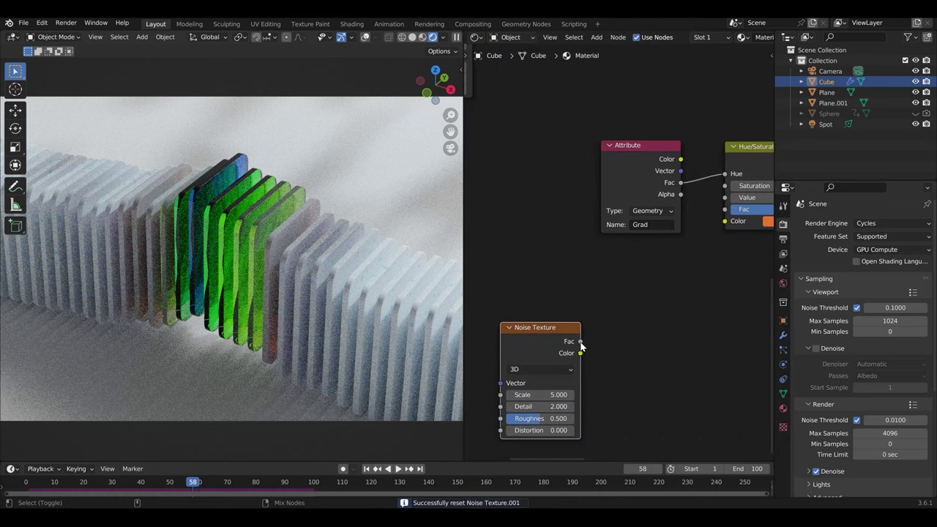
Preview the new noise's Color output on the slabs with Scale set to 0.500
left_click(574, 342, "ctrl+shift")
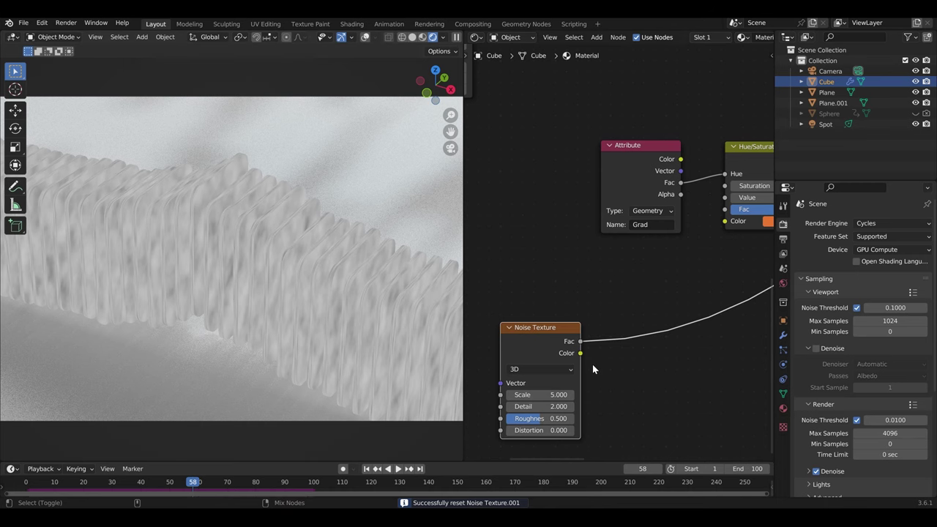
left_click(576, 354, "ctrl+shift")
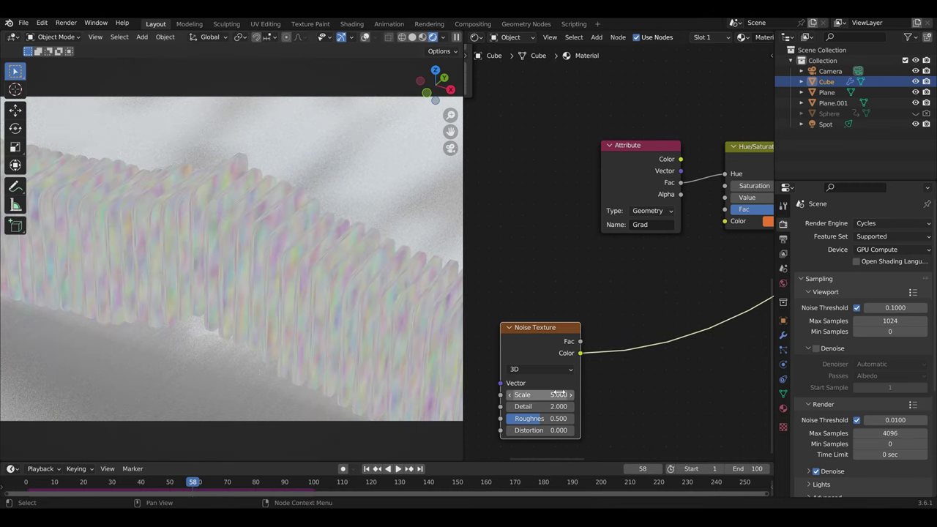
type("1")
key("Return")
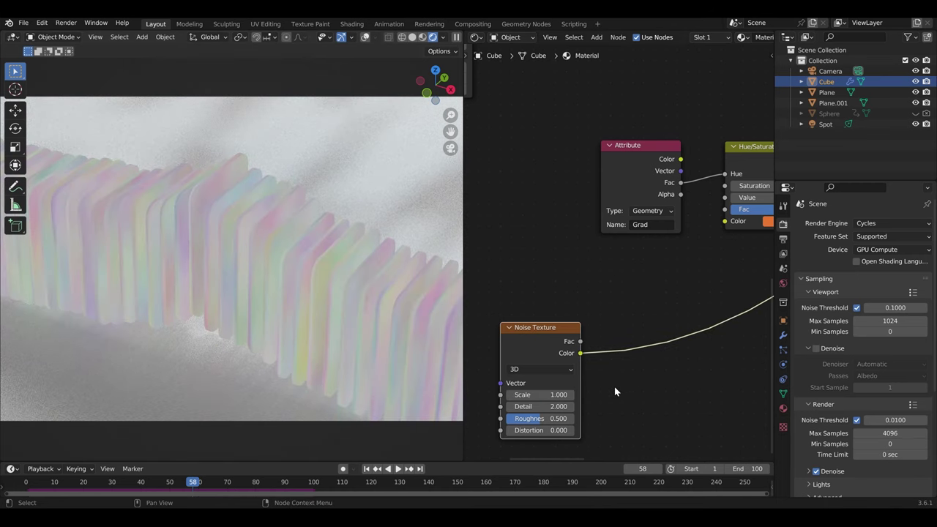
left_click(560, 395)
key("Return")
scroll(174, 246, "down", 2)
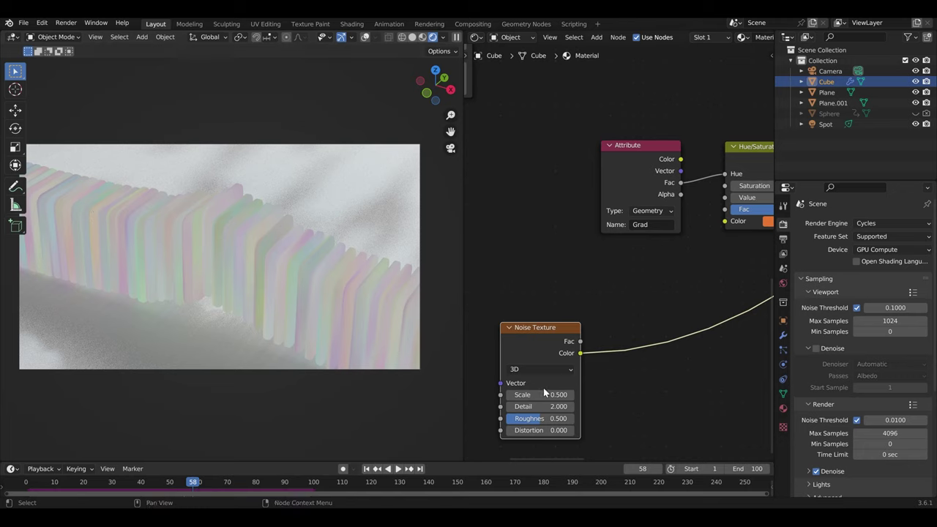
type("0.300")
Set the Noise Texture scale to 0.3 and wire its Color into the Hue/Saturation/Value Color input
key("Return")
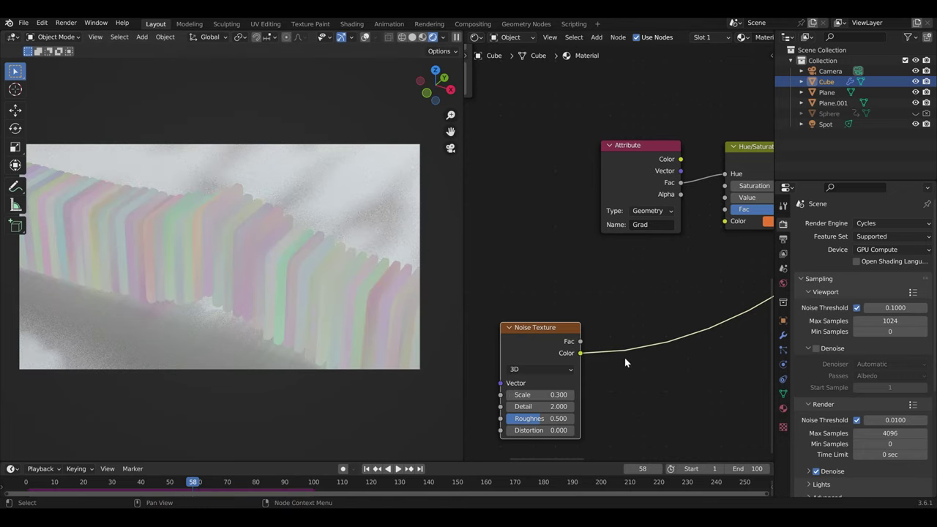
left_click_drag(578, 356, 726, 222)
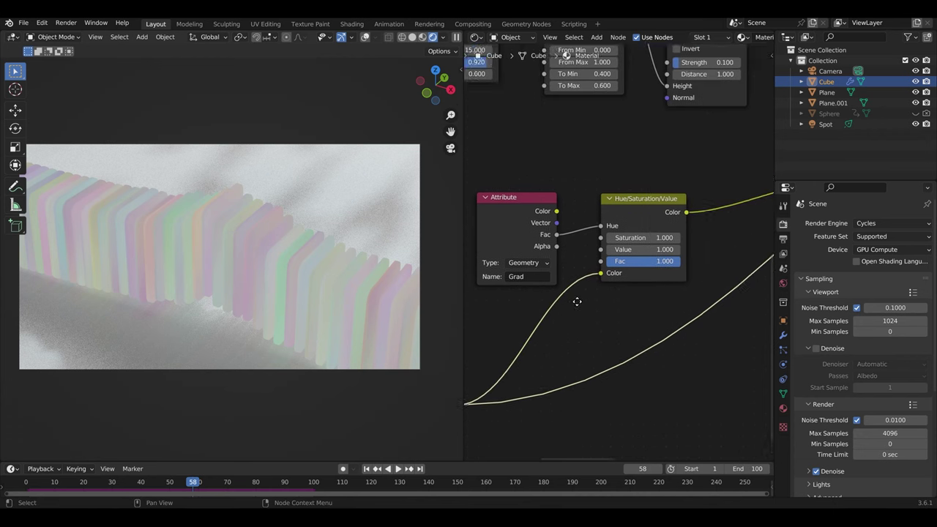
middle_click_drag(735, 224, 540, 231)
scroll(564, 234, "down", 1)
scroll(695, 200, "down", 1)
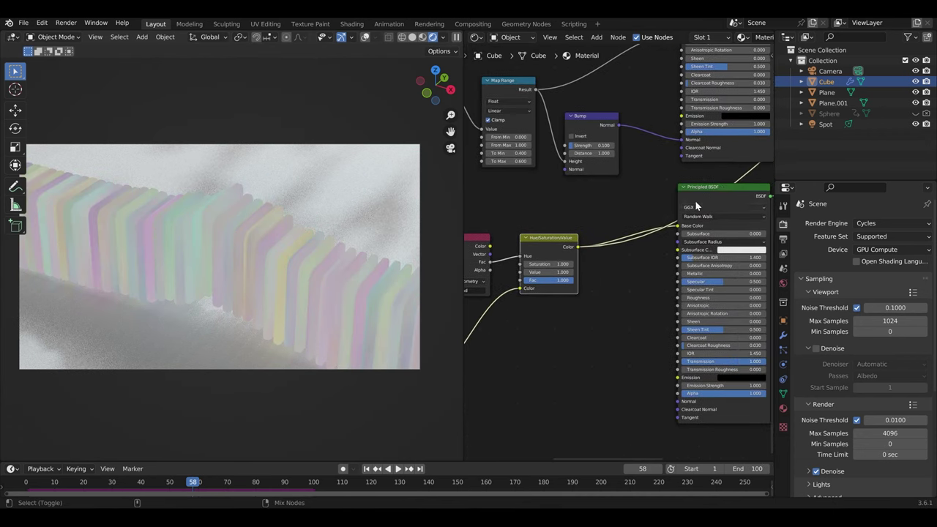
Scrub and play the timeline to preview the colour-tinted fins
left_click_drag(183, 482, 200, 488)
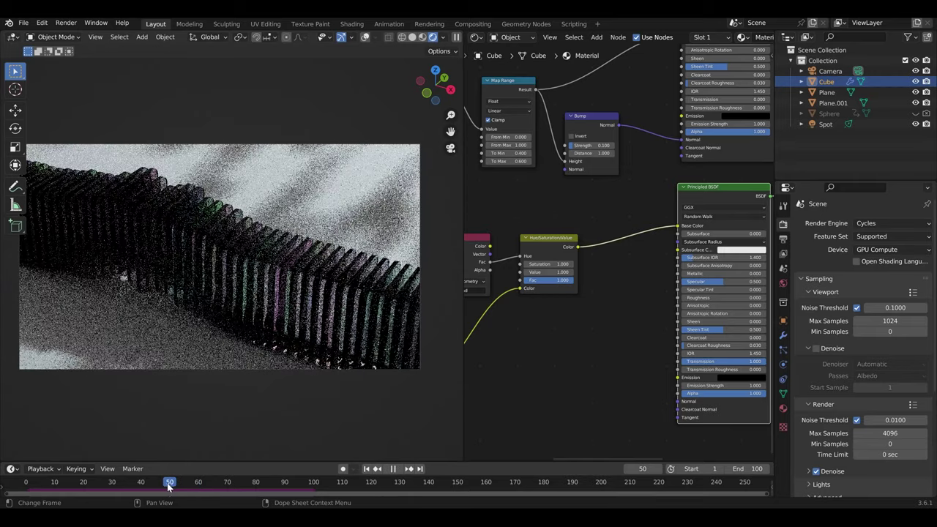
key("space")
key("space")
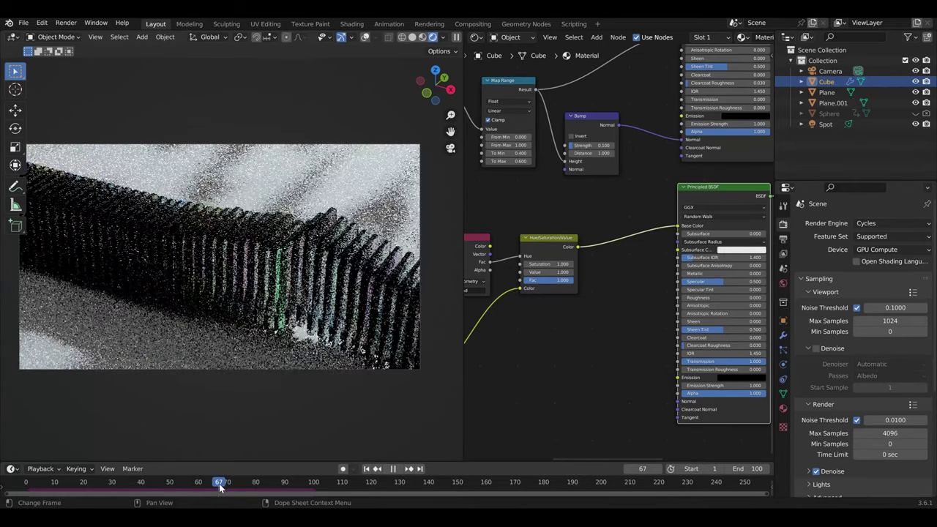
middle_click_drag(518, 379, 649, 318)
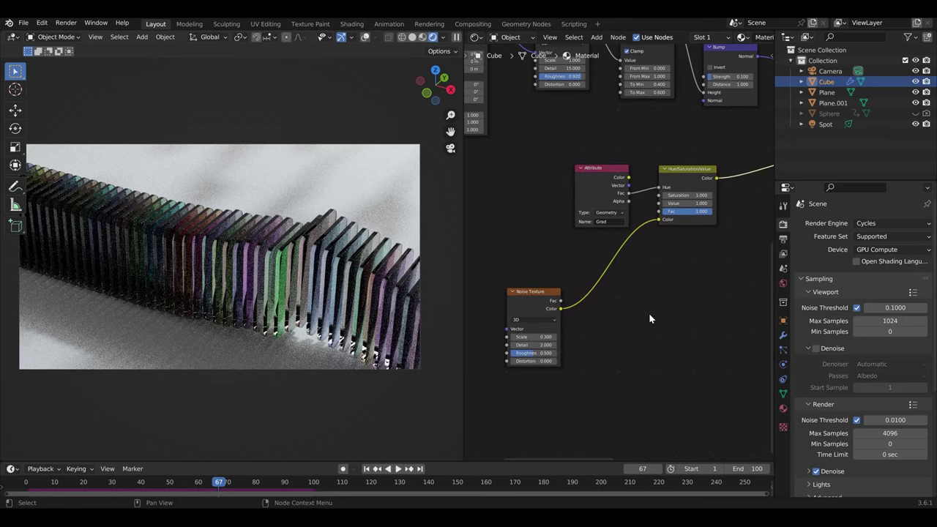
Add a Mix node and insert it on the Noise-to-Hue/Saturation/Value link
scroll(607, 313, "up", 2)
key("shift+a")
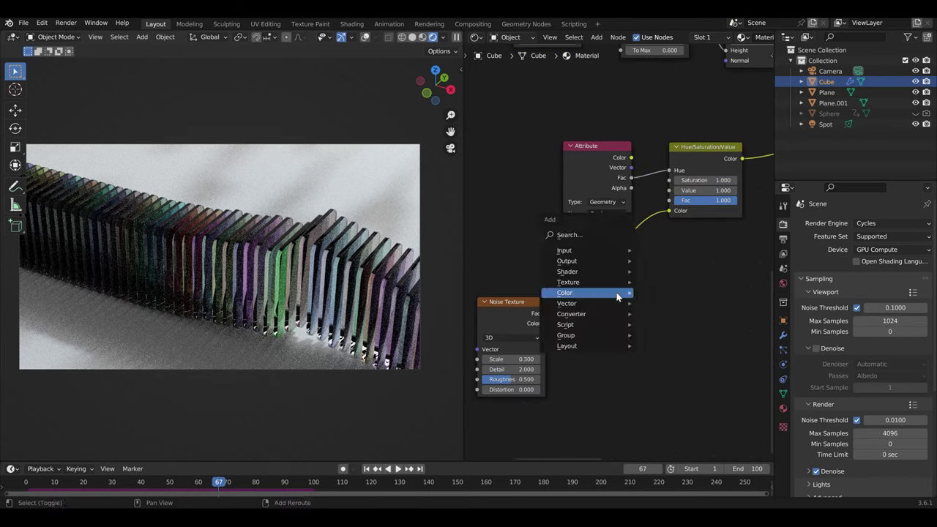
type("mi")
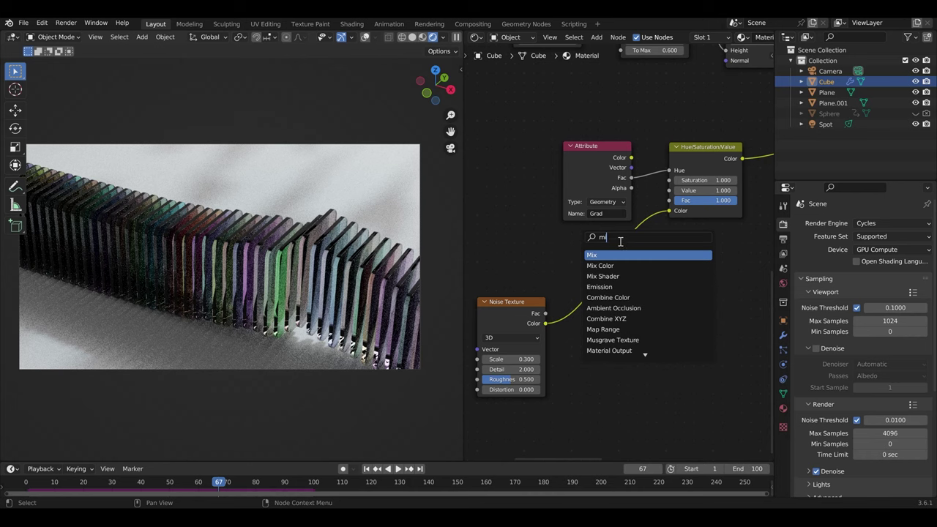
key("Return")
left_click(671, 326)
left_click_drag(663, 301, 598, 283)
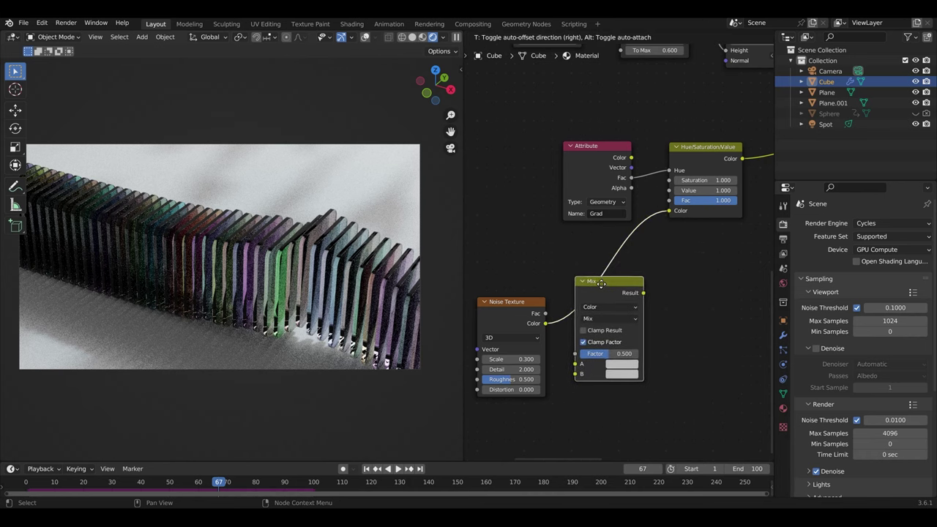
scroll(598, 281, "down", 2)
middle_click_drag(597, 282, 487, 354)
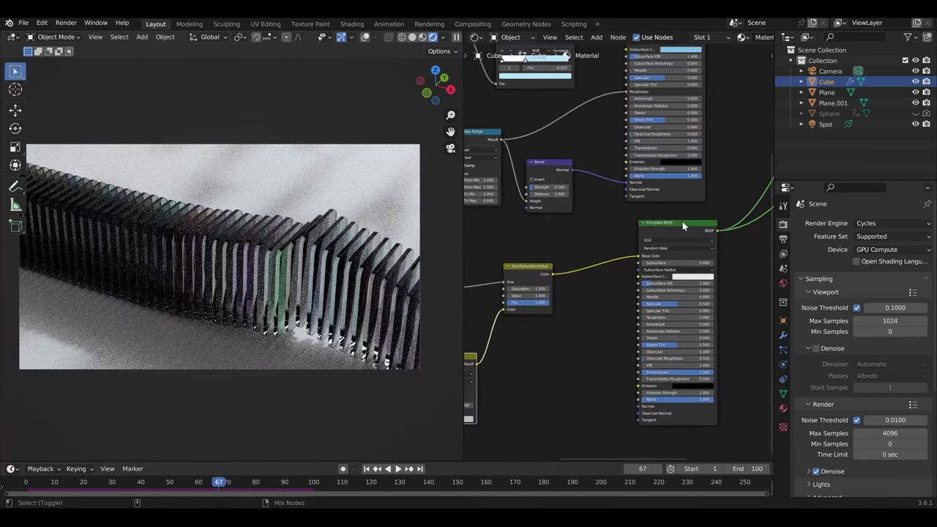
Set the Mix node's B colour to light blue
scroll(659, 242, "down", 2)
scroll(612, 316, "up", 3)
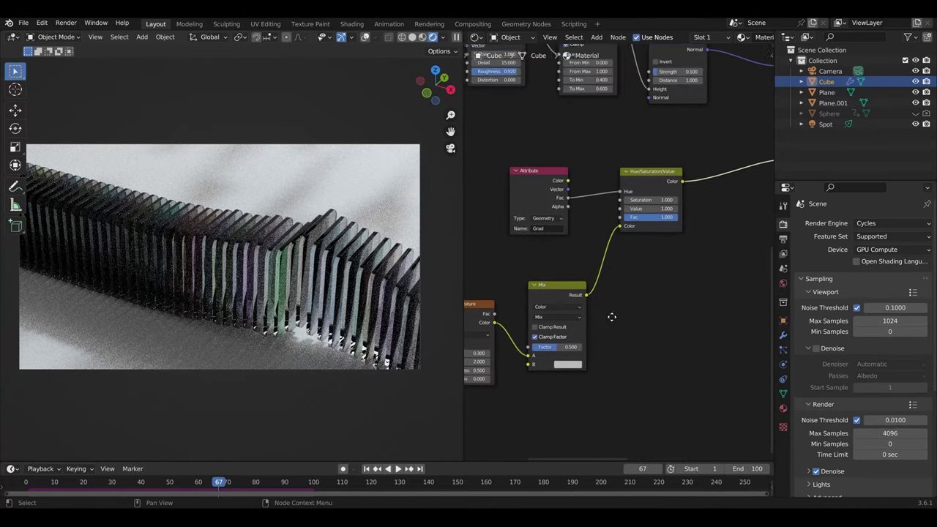
scroll(612, 317, "up", 1)
left_click(627, 339)
left_click(652, 261)
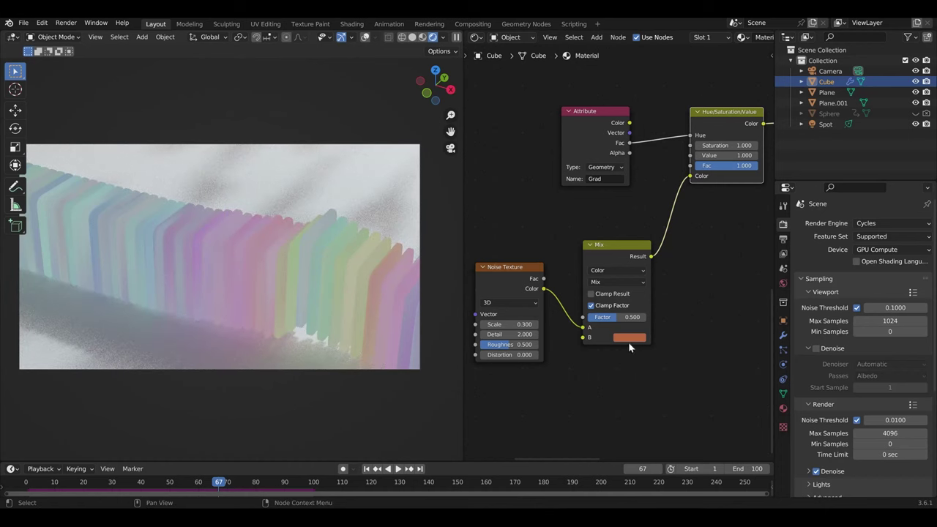
left_click(629, 339)
left_click_drag(660, 236, 658, 218)
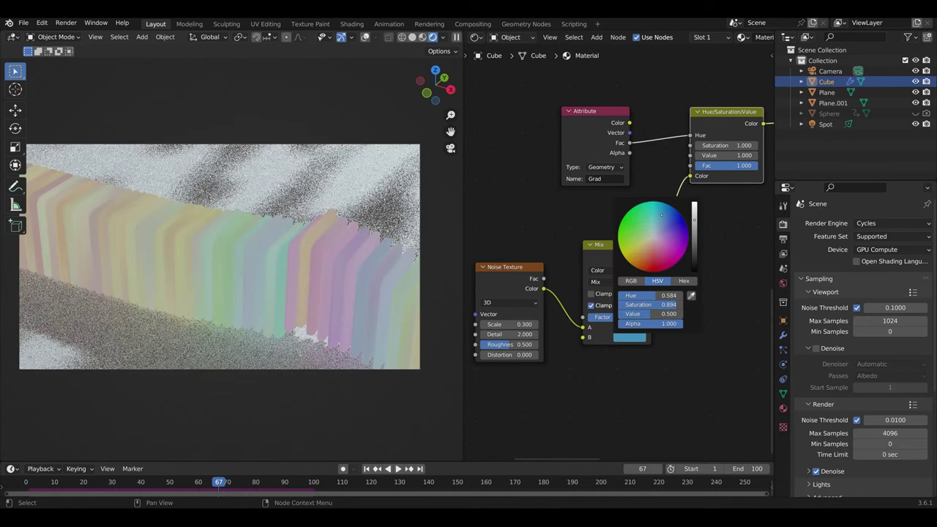
Adjust the Mix factor to 0.851
scroll(628, 324, "down", 2)
middle_click_drag(627, 324, 609, 339)
scroll(606, 359, "up", 1)
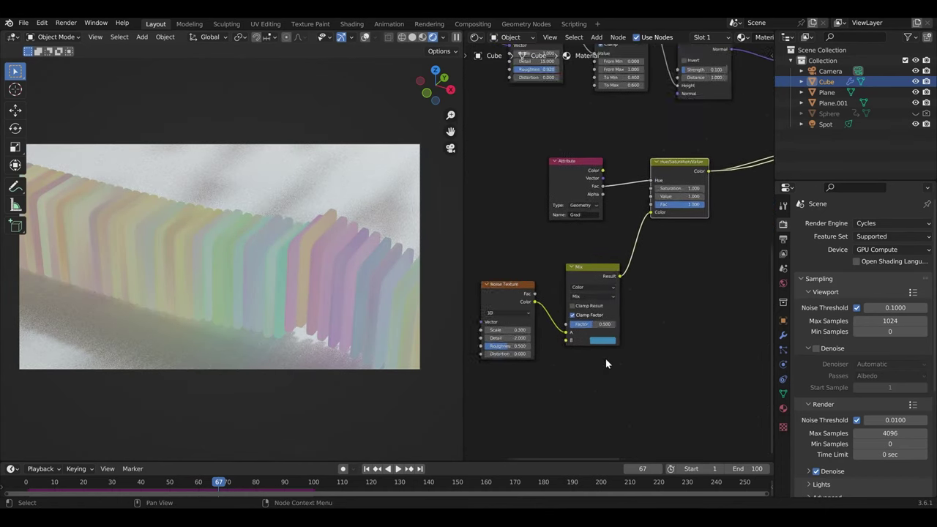
scroll(608, 307, "up", 2)
mouse_move(586, 351)
left_mouse_down()
mouse_move(630, 351)
mouse_move(579, 351)
mouse_move(607, 354)
left_mouse_up()
left_click(596, 270, "ctrl+shift")
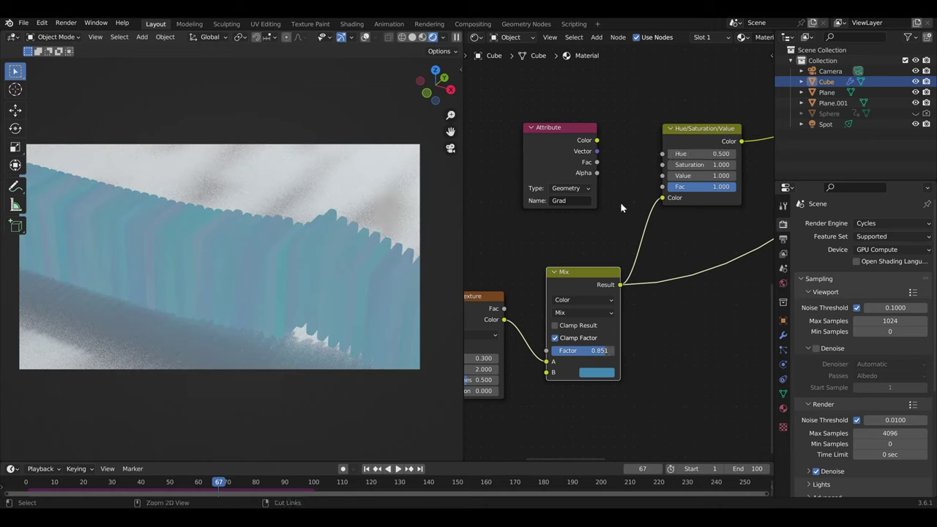
middle_click_drag(621, 205, 564, 236, "ctrl")
Duplicate Hue/Saturation/Value after the Mix node, with Value 2.0 and Hue 0.48
middle_click_drag(614, 175, 607, 248)
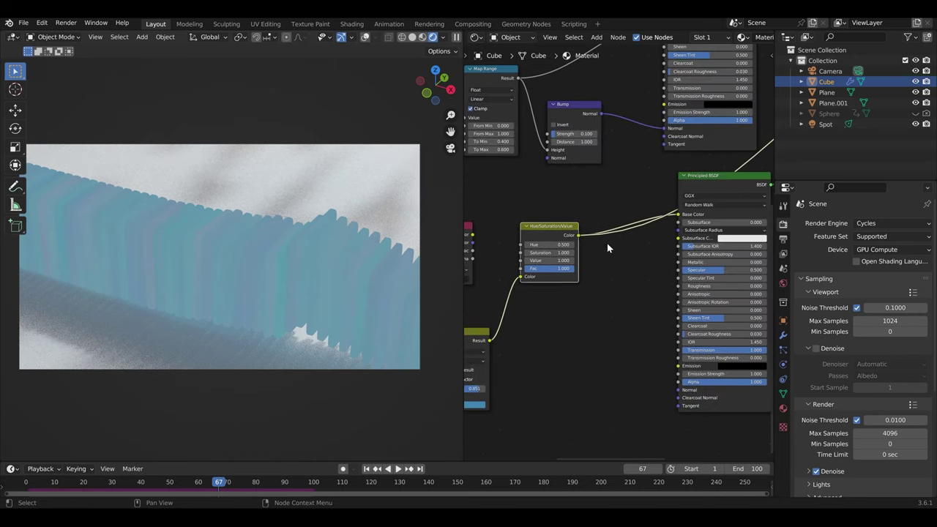
middle_click_drag(555, 312, 608, 296)
scroll(608, 295, "up", 1)
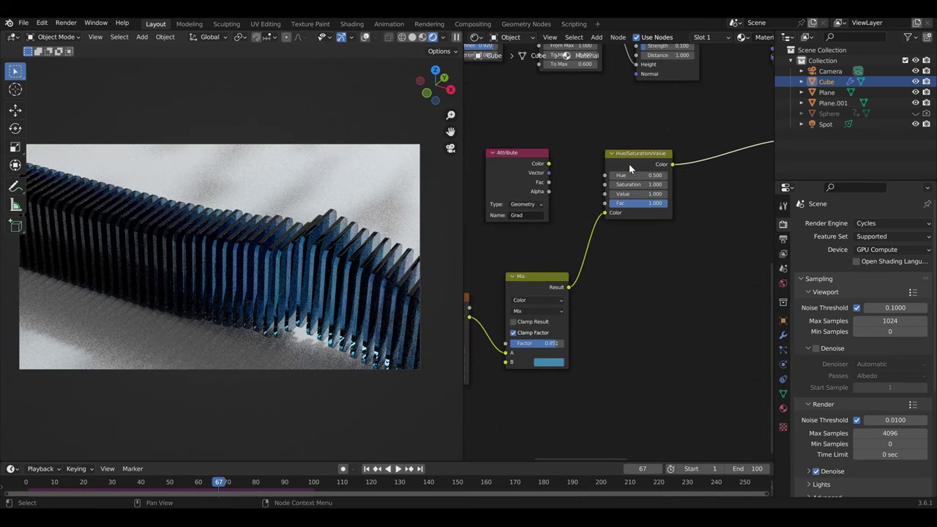
key("shift+d")
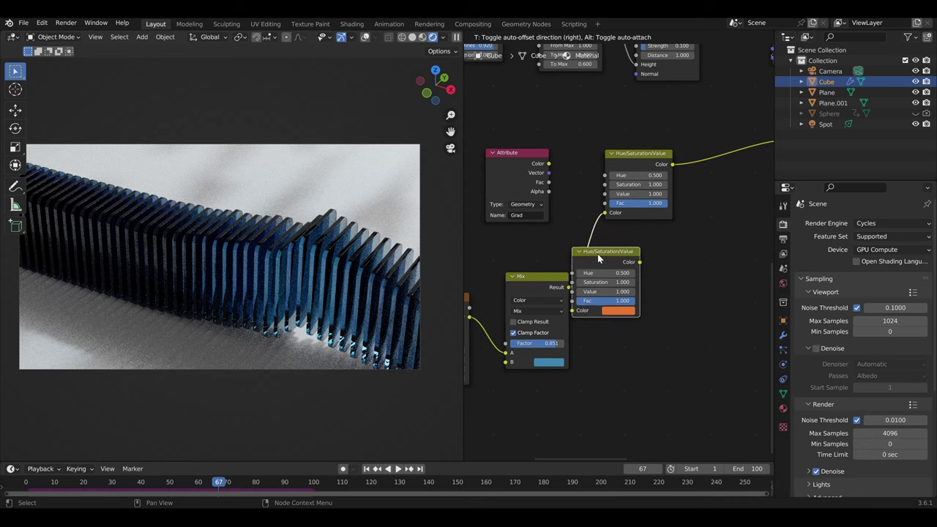
left_click(631, 254)
scroll(634, 259, "up", 2)
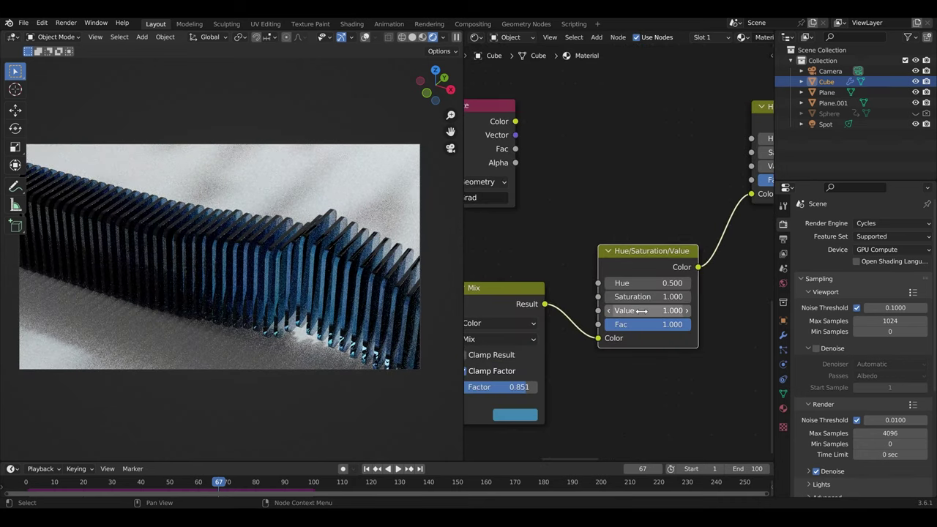
left_click_drag(641, 310, 651, 385)
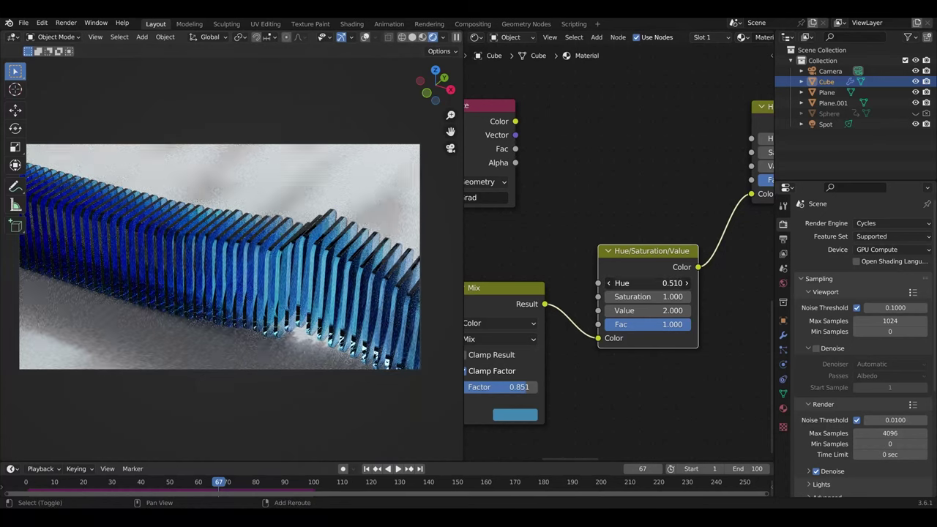
left_click_drag(671, 282, 667, 283)
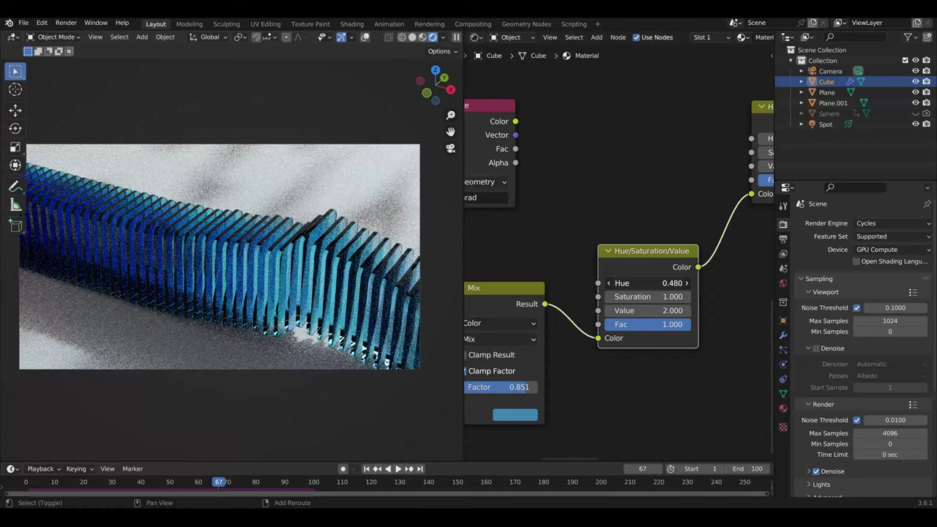
Lower the Mix factor to 0.486 and restart playback
middle_click_drag(666, 283, 719, 260)
left_click_drag(593, 365, 562, 365)
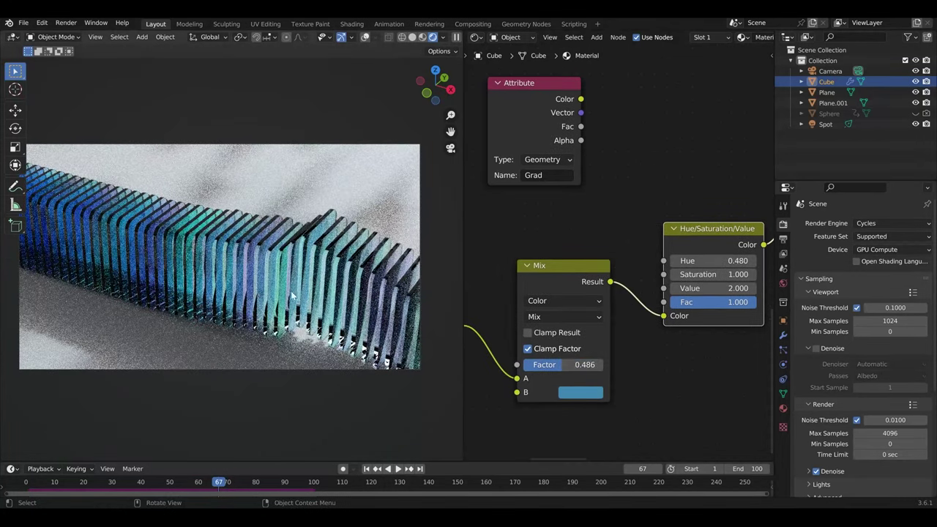
scroll(627, 265, "down", 2)
scroll(675, 212, "right", 5, "ctrl")
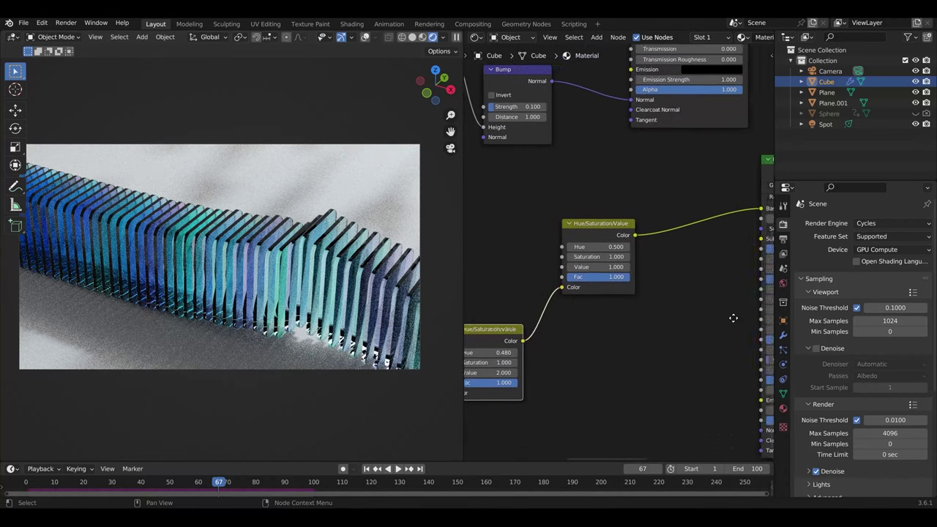
middle_click_drag(650, 196, 531, 348)
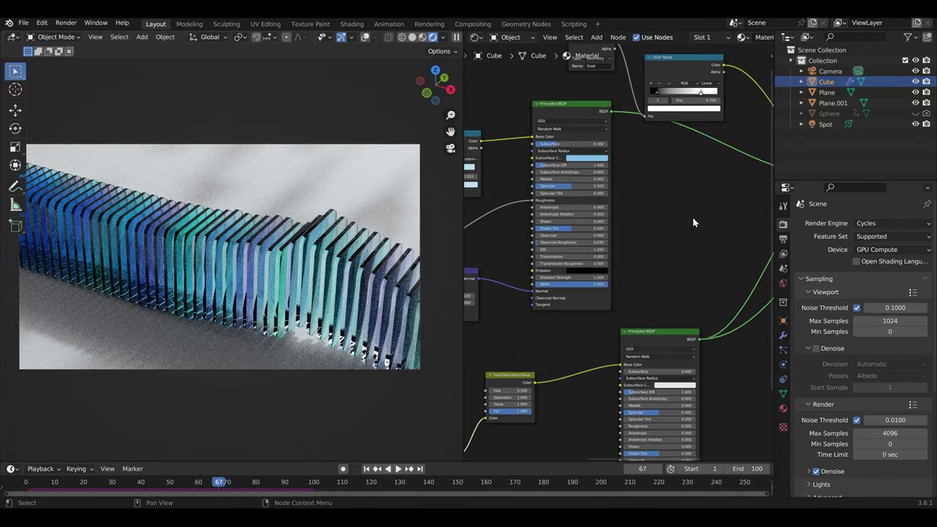
key("space")
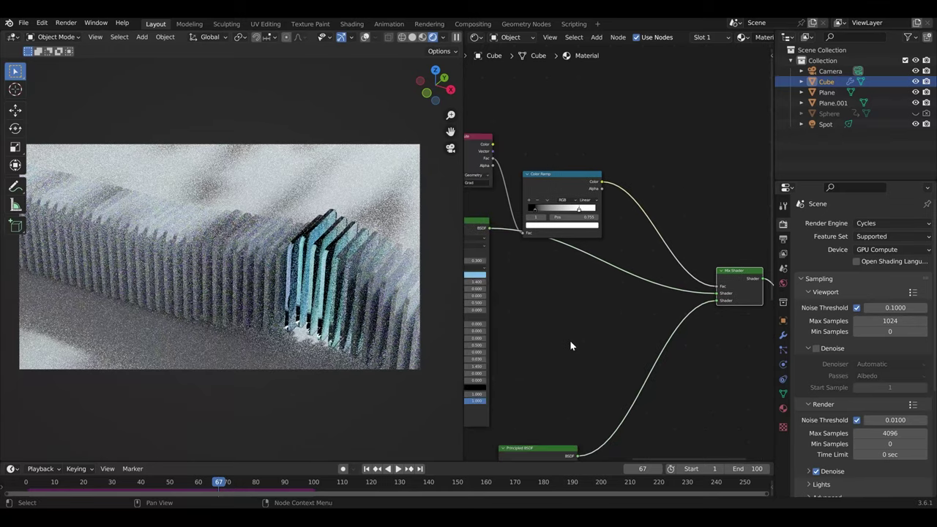
At frame 54, connect the Attribute Fac output to the Hue input
left_click(167, 482)
left_click_drag(167, 481, 181, 482)
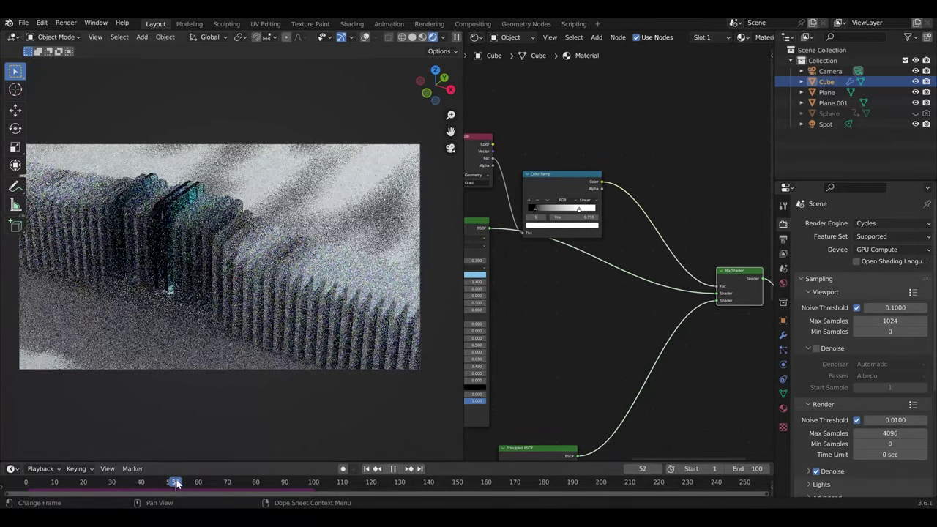
middle_click_drag(593, 381, 750, 384)
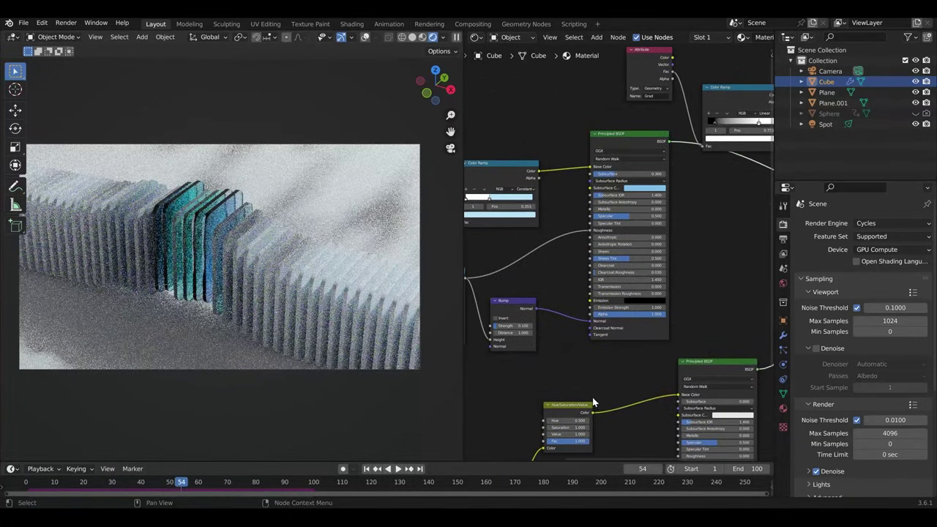
middle_click_drag(591, 402, 733, 318)
scroll(549, 364, "up", 2)
middle_click_drag(550, 364, 612, 320)
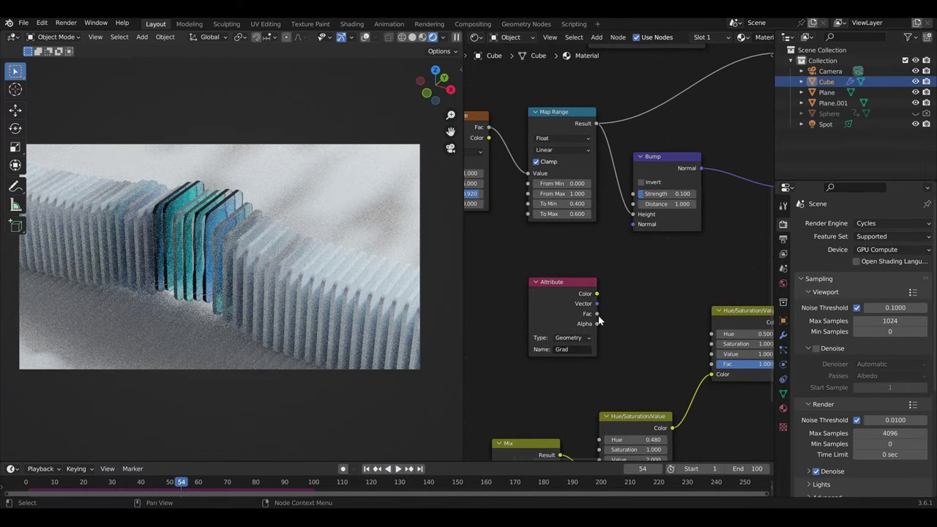
left_click_drag(597, 314, 720, 336)
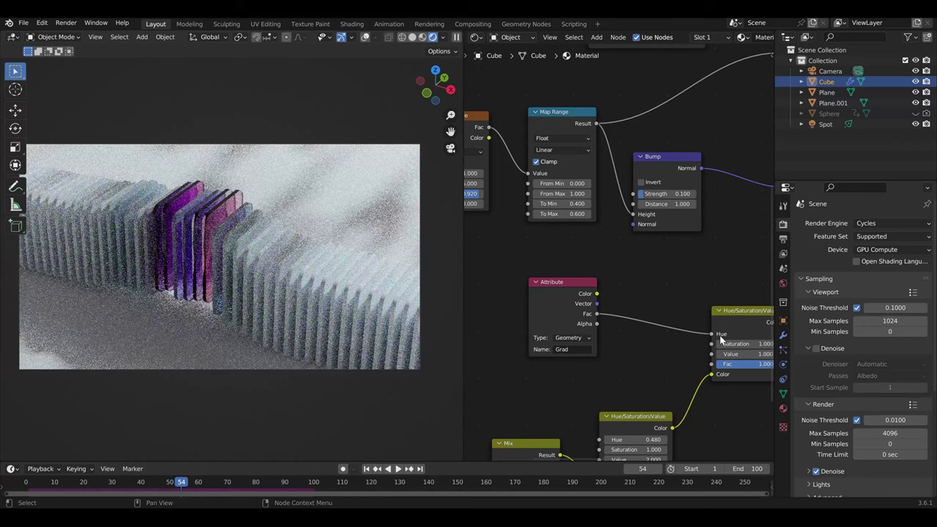
left_click_drag(178, 487, 193, 483)
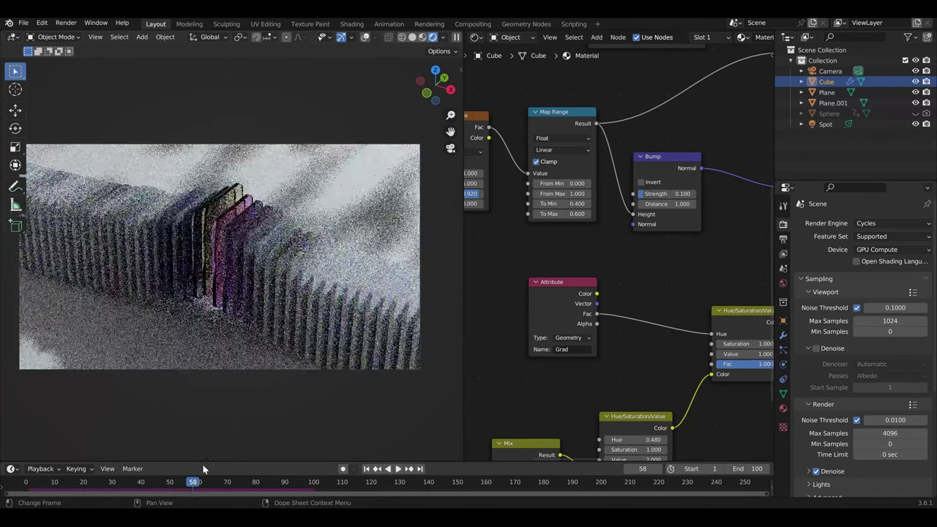
Disconnect the Grad attribute from the hue and preview the lower Hue/Saturation/Value output
middle_click_drag(592, 371, 533, 359)
right_click_drag(632, 295, 609, 344, "ctrl")
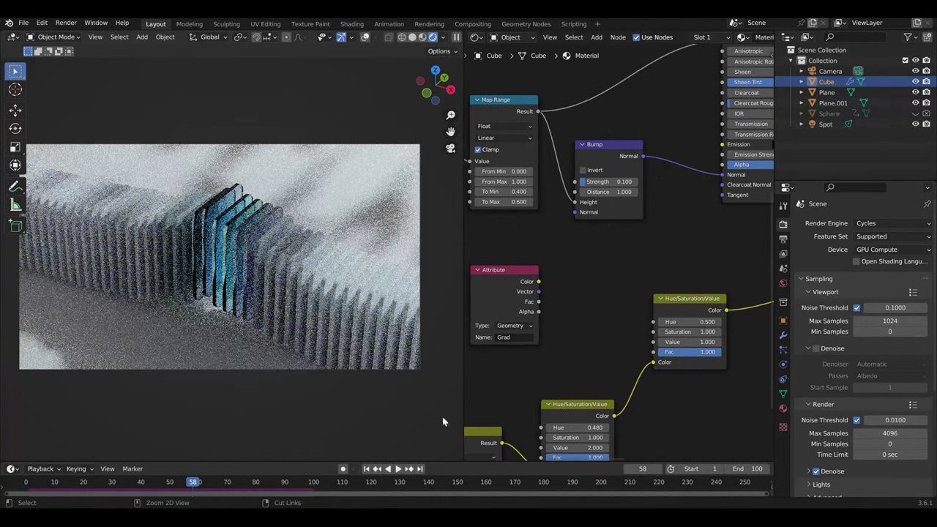
left_click_drag(192, 484, 187, 483)
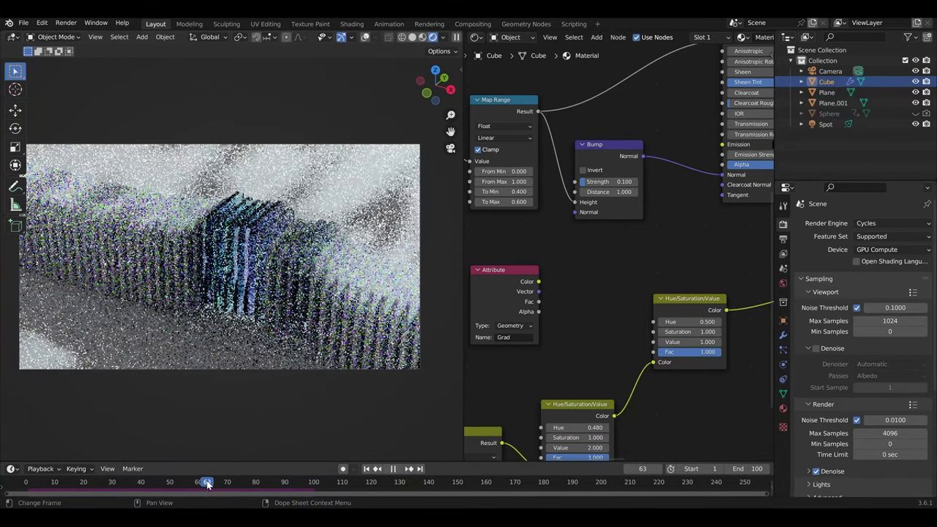
key("space")
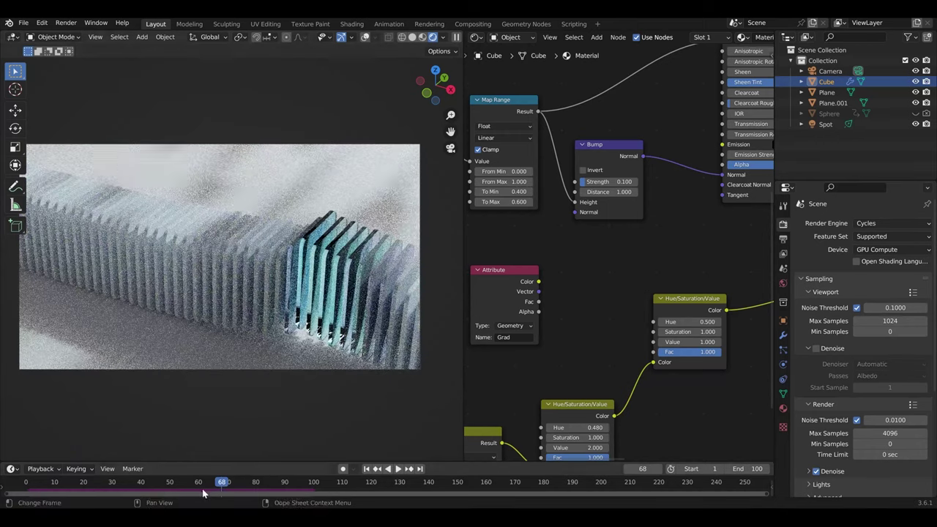
left_click(579, 416, "ctrl+shift")
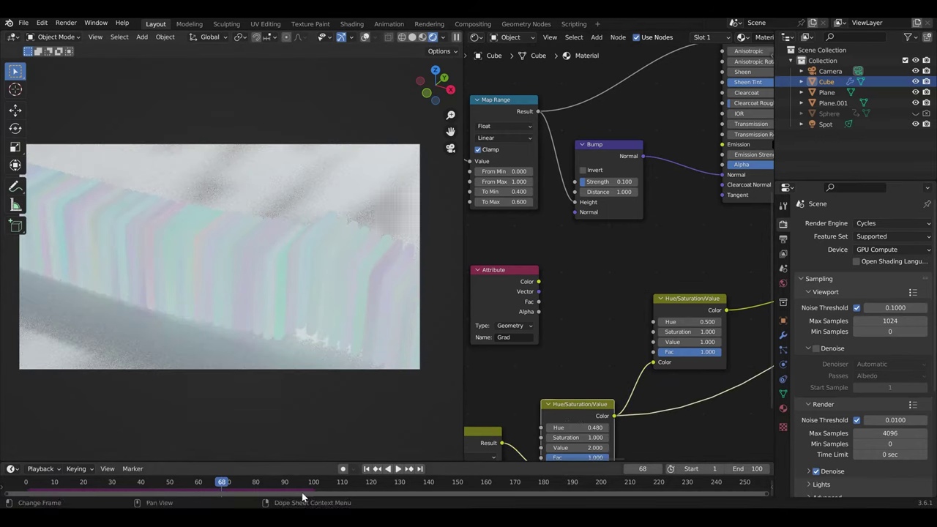
Scrub back to frame 57 and move the Attribute node further left
mouse_move(222, 487)
left_mouse_down()
mouse_move(136, 487)
mouse_move(216, 488)
left_mouse_up()
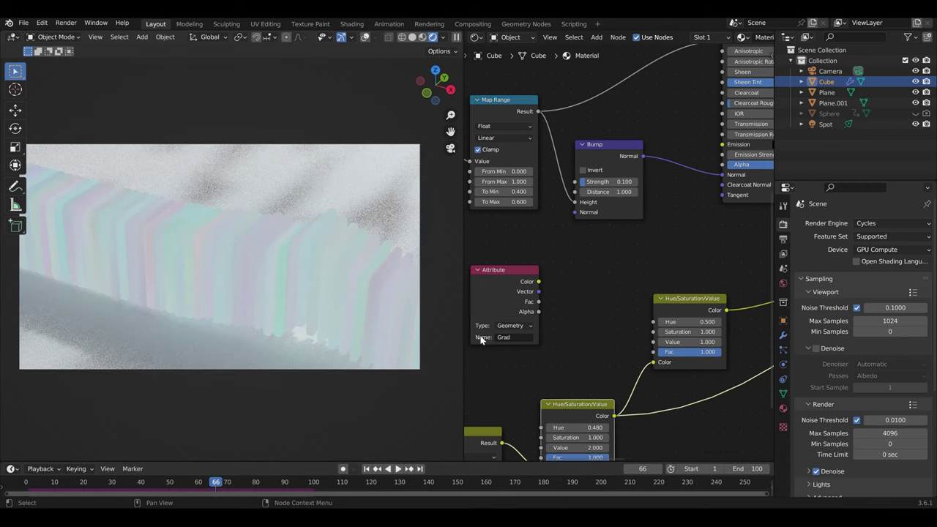
left_click_drag(514, 291, 514, 294)
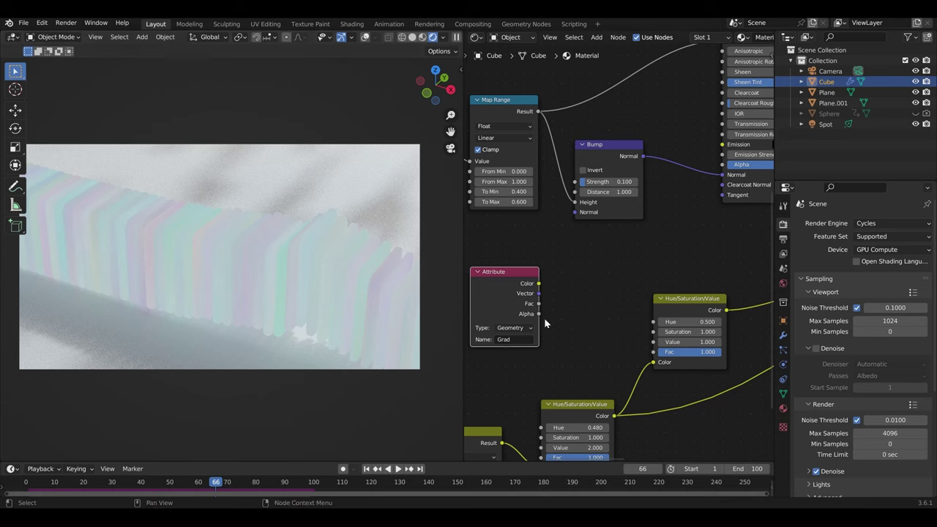
mouse_move(219, 487)
left_mouse_down()
mouse_move(191, 488)
mouse_move(200, 484)
left_mouse_up()
mouse_move(534, 318)
left_mouse_down()
mouse_move(489, 336)
mouse_move(667, 321)
left_mouse_up()
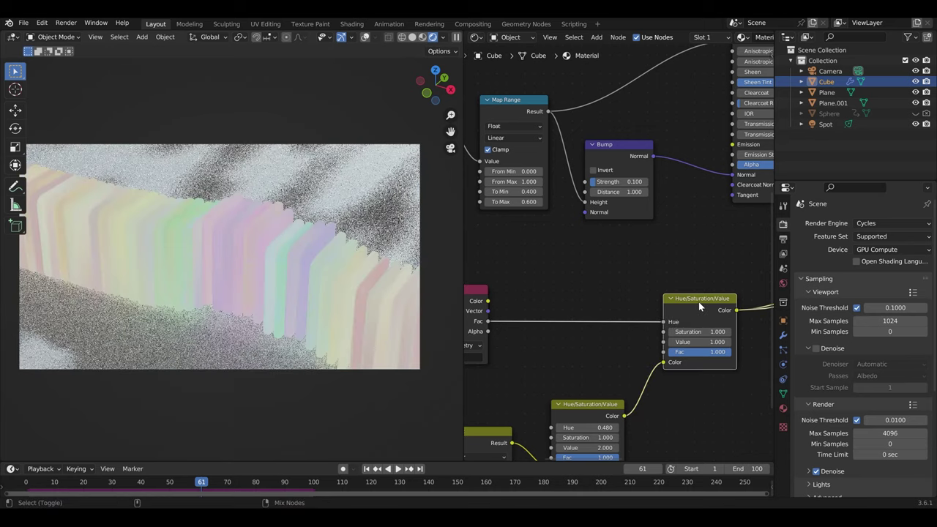
Add a Map Range node, unlink the attribute from Hue, and set Hue 0.600
key("shift+a")
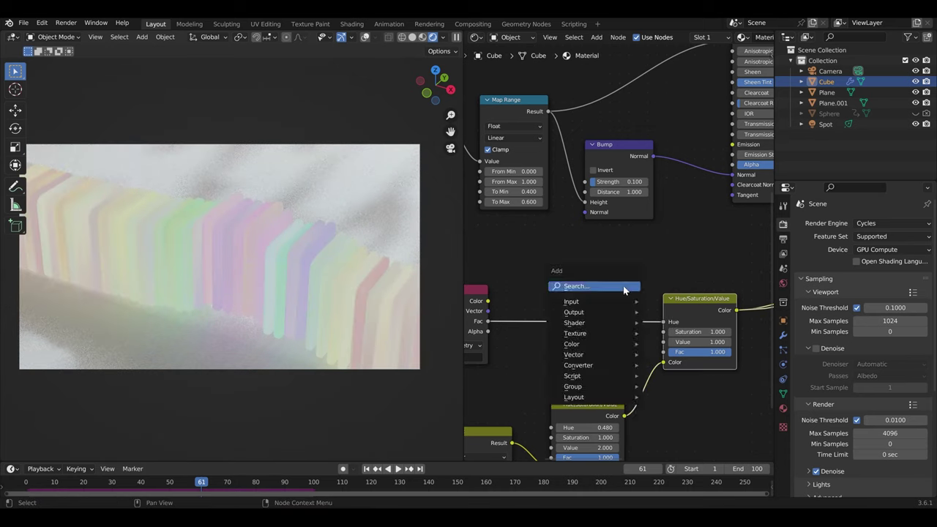
type("map")
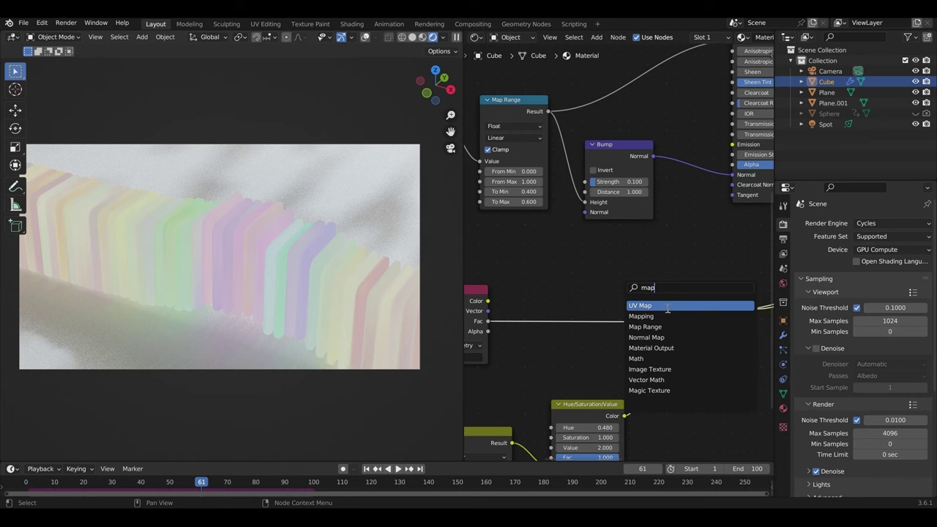
left_click(652, 327)
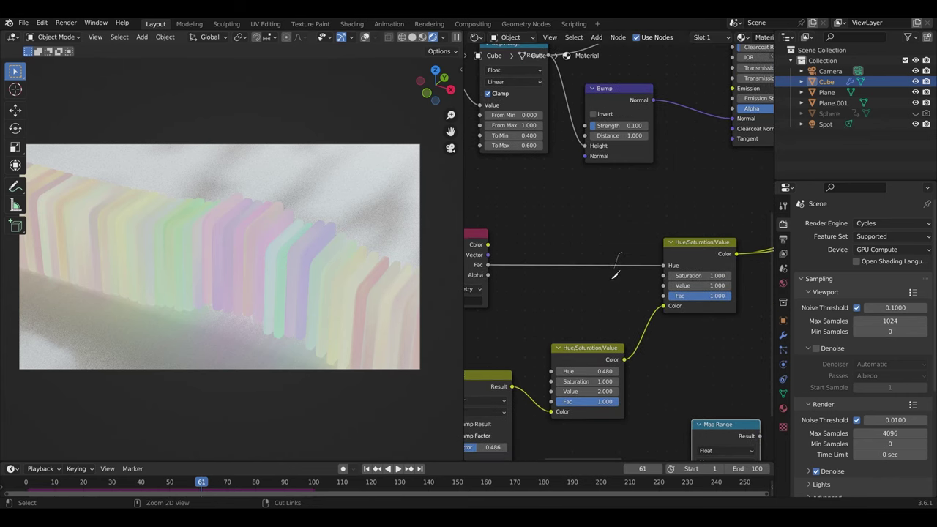
right_click_drag(620, 253, 615, 275, "ctrl")
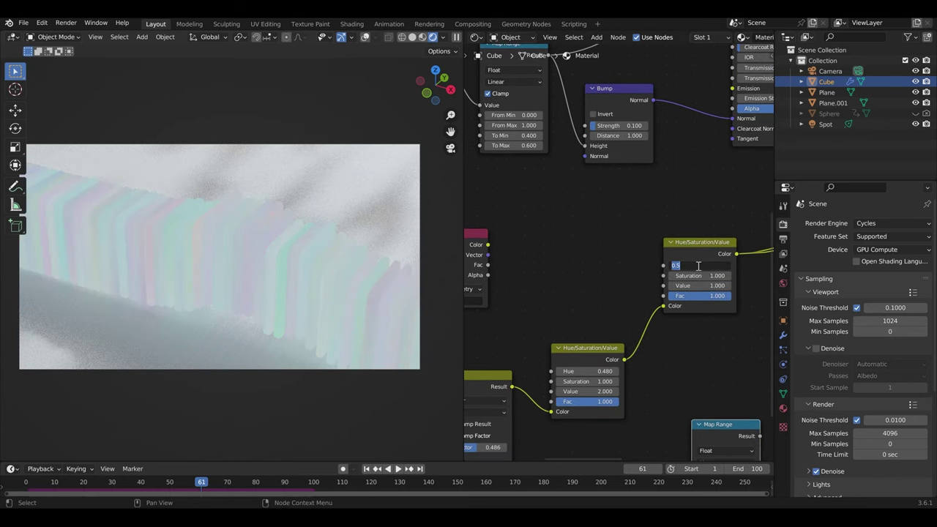
key("Return")
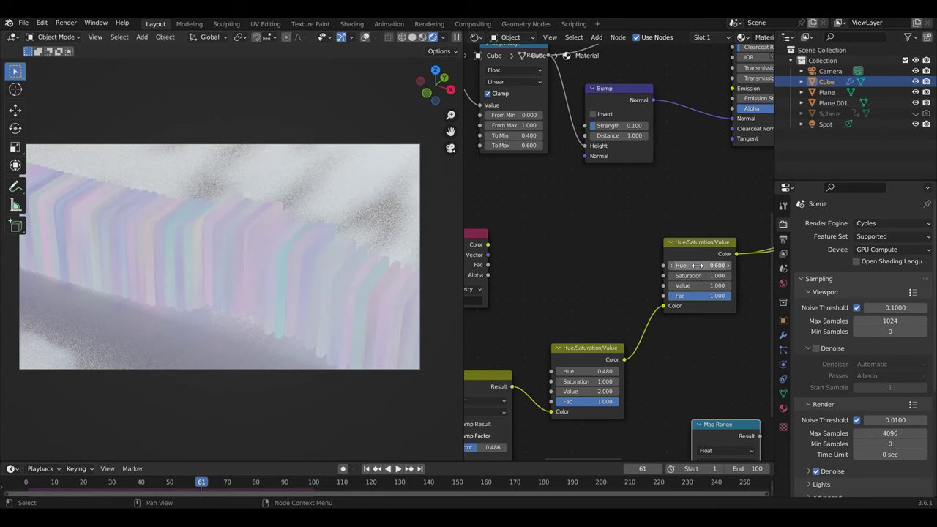
Set the Map Range To Min to 0.4 and To Max to 0.6
middle_click_drag(717, 363, 661, 260)
double_click(686, 412)
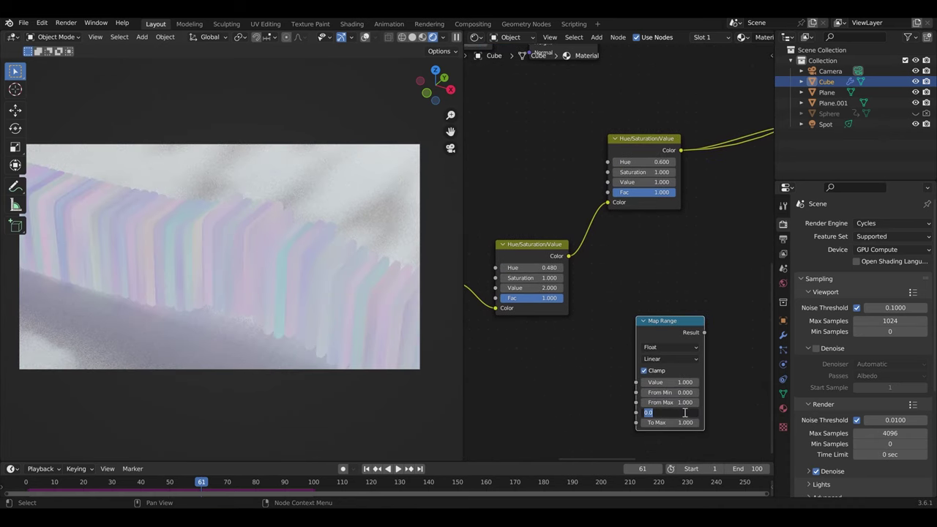
type("0.4")
key("Tab")
type("0.6")
key("Return")
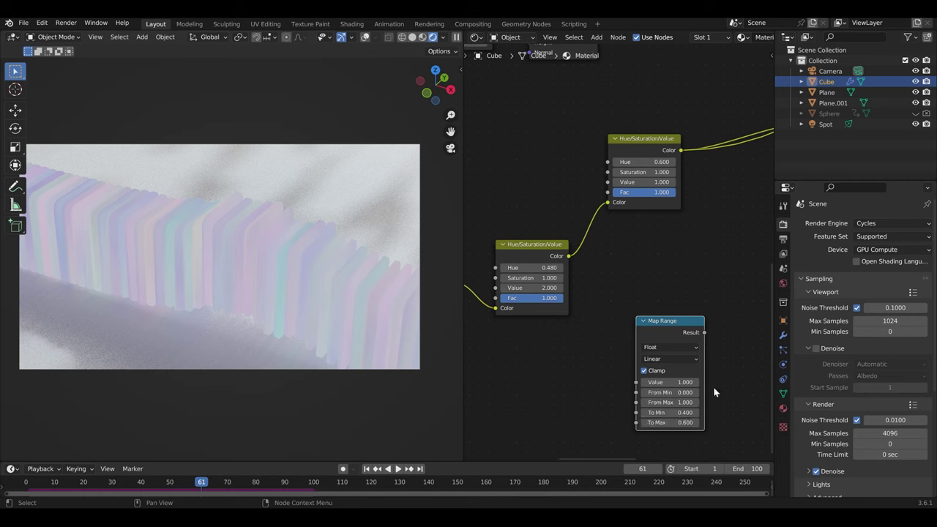
scroll(713, 387, "down", 1)
Route the Grad attribute through Map Range and plug its Result into Hue
left_click_drag(659, 322, 517, 140)
middle_click_drag(513, 143, 596, 219)
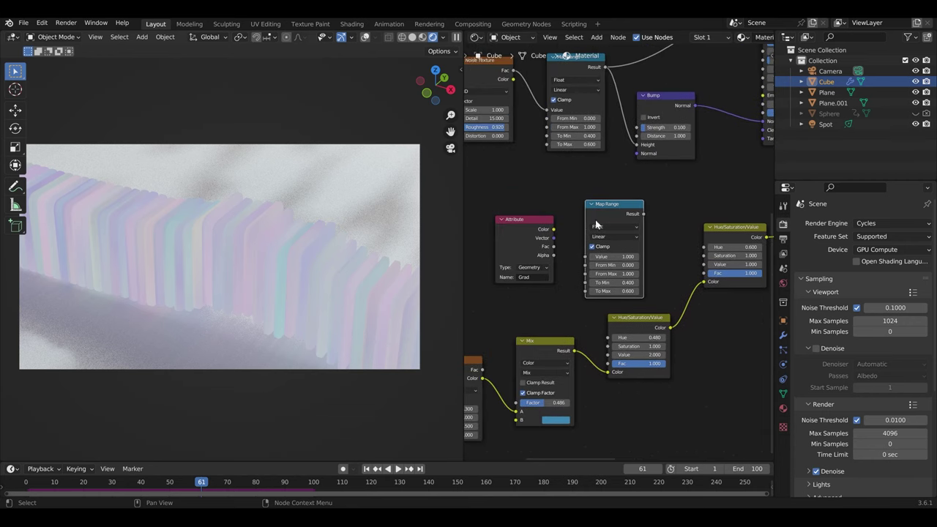
left_click_drag(554, 247, 586, 256)
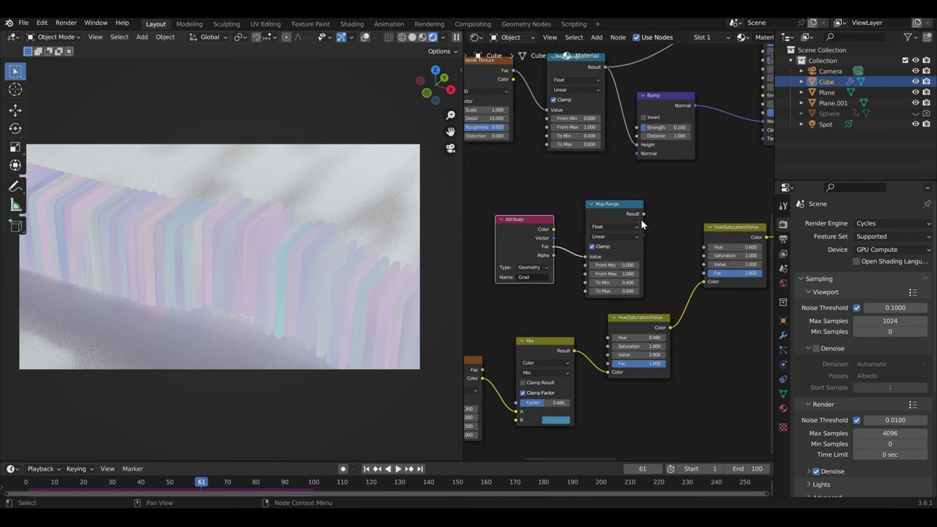
mouse_move(644, 214)
left_mouse_down()
mouse_move(692, 249)
mouse_move(705, 246)
left_mouse_up()
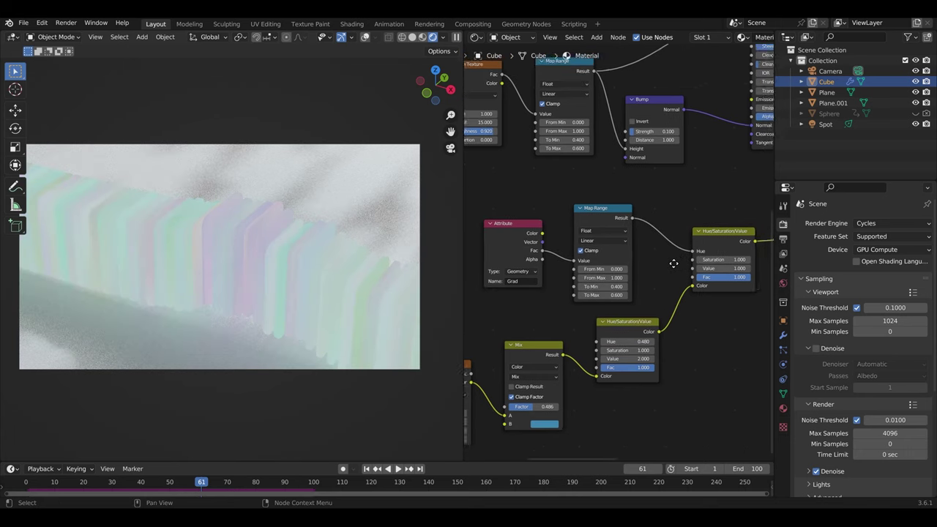
middle_click_drag(702, 252, 582, 292)
Play the animation from frame 46 through about frame 60
left_click(156, 485)
key("space")
mouse_move(156, 485)
left_mouse_down()
mouse_move(195, 485)
mouse_move(184, 485)
left_mouse_up()
key("space")
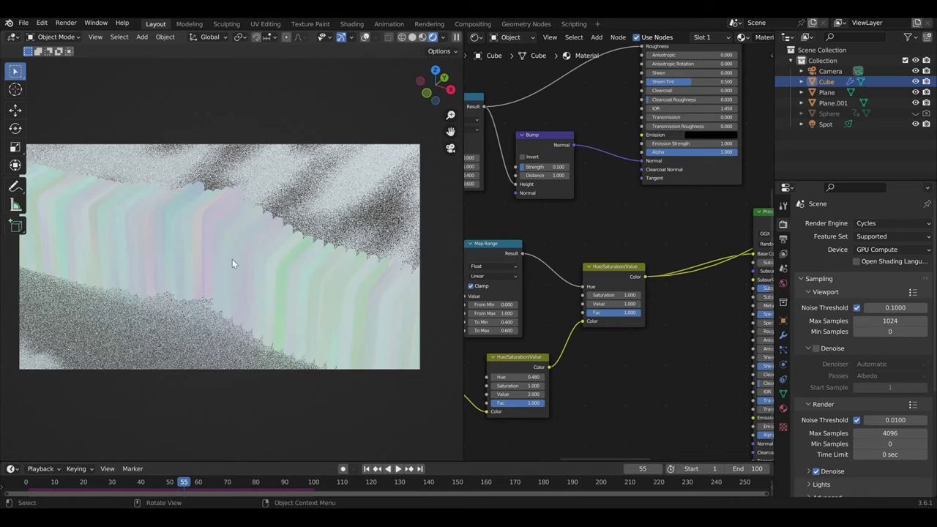
Select the Principled BSDF and play from frame 40, stopping at frame 57
scroll(698, 258, "down", 2)
middle_click_drag(698, 258, 607, 295)
left_click(635, 280)
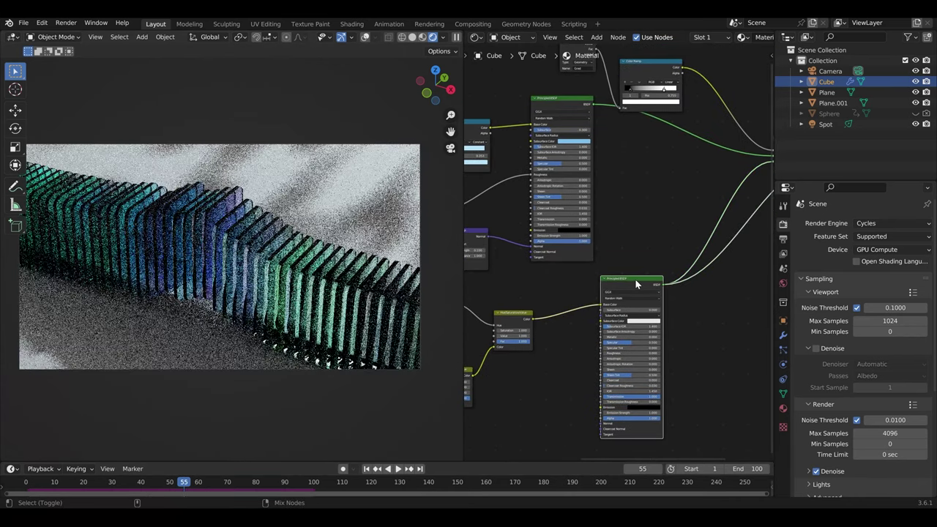
left_click(144, 484)
key("space")
left_click_drag(145, 483, 186, 482)
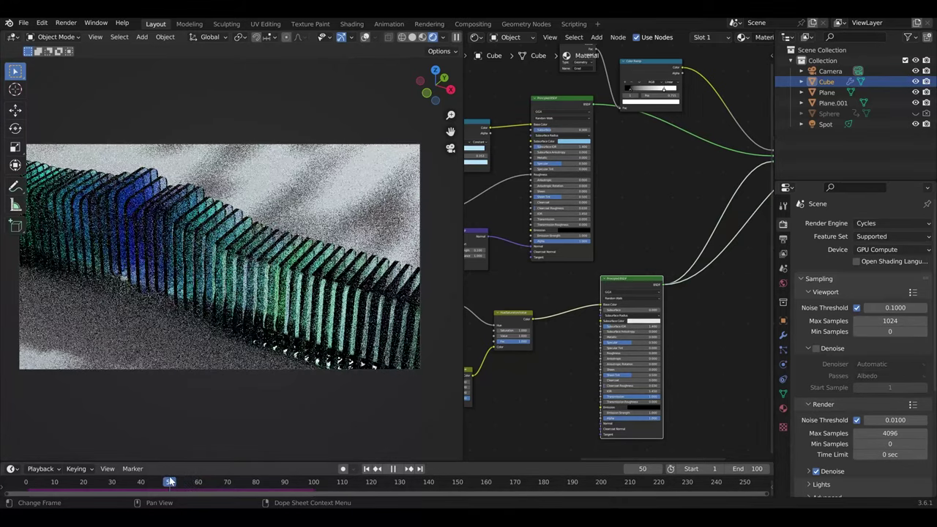
left_click_drag(186, 482, 189, 482)
key("space")
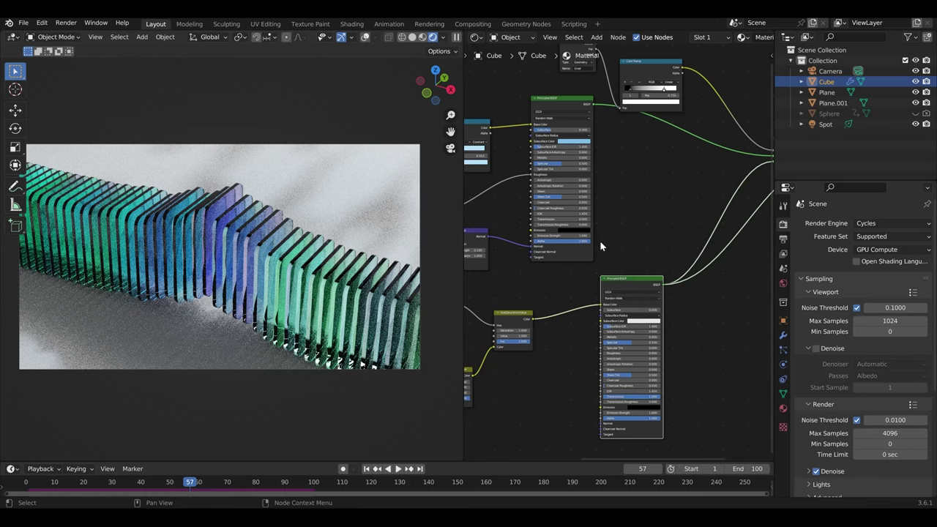
Restore the full glass shader preview and set the Hue/Saturation/Value Value to 1.250
middle_click_drag(600, 246, 515, 355)
left_click(703, 262)
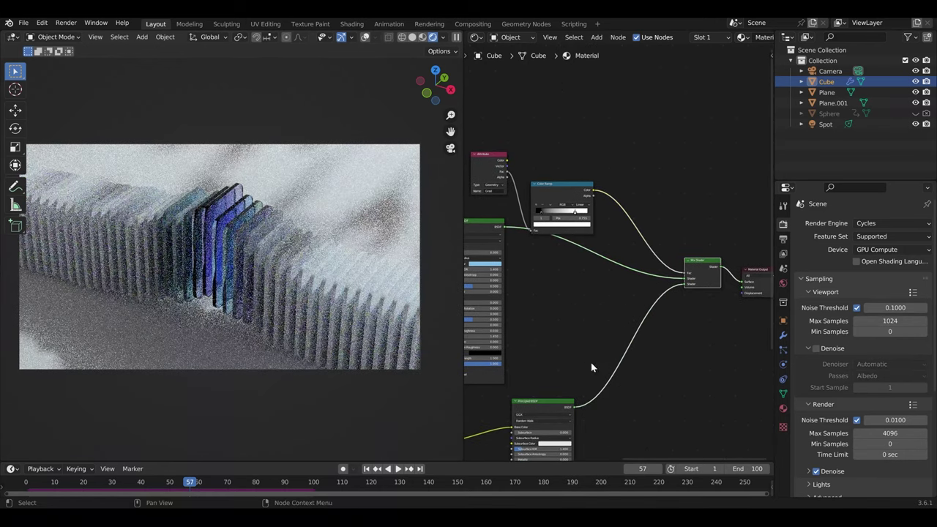
scroll(615, 359, "up", 2)
scroll(638, 345, "up", 2)
scroll(597, 387, "up", 1)
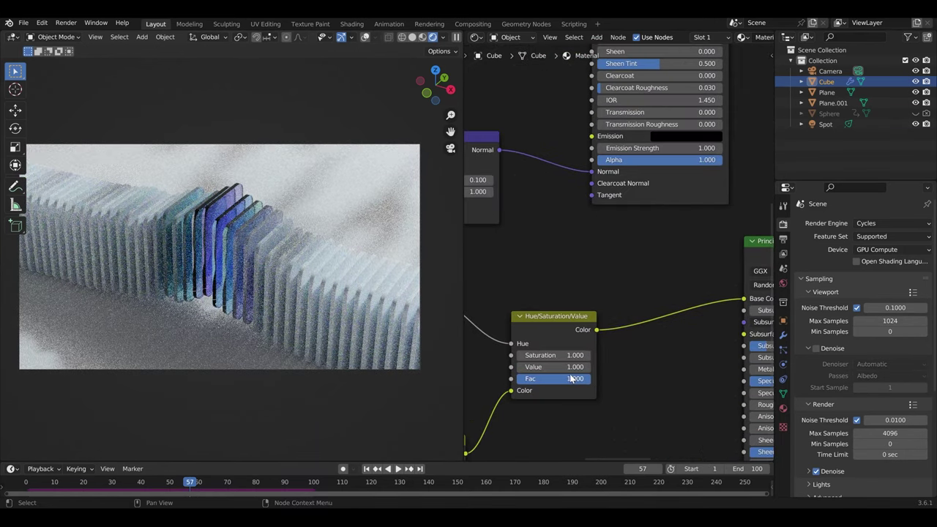
left_click(553, 368)
type("5")
key("Return")
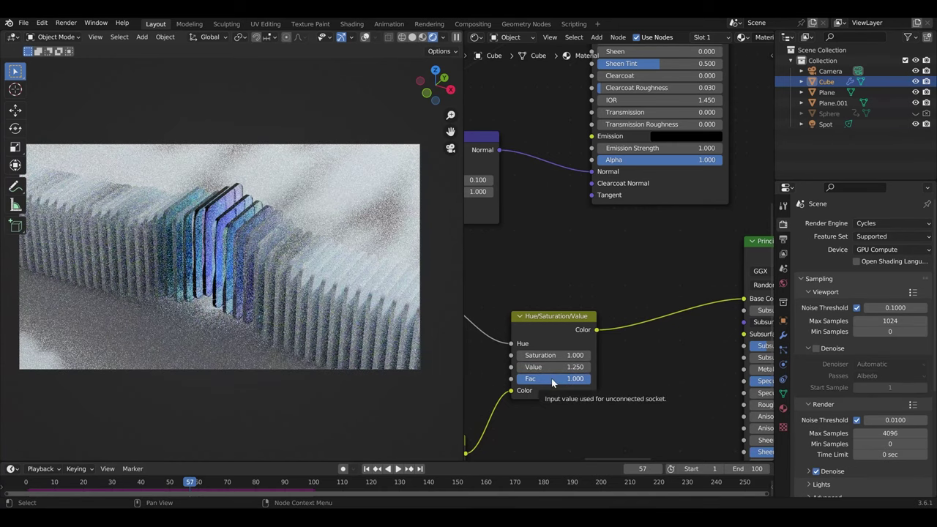
left_click_drag(558, 357, 557, 358)
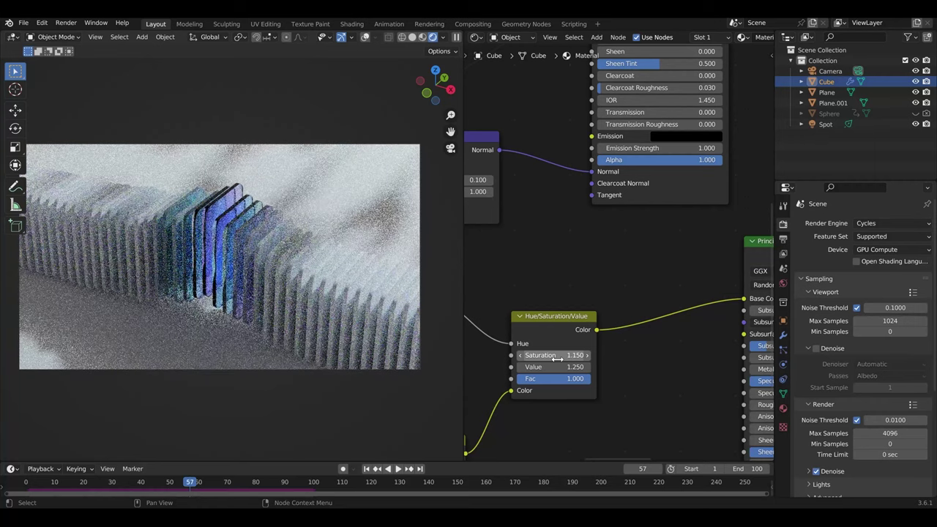
key("ctrl+z")
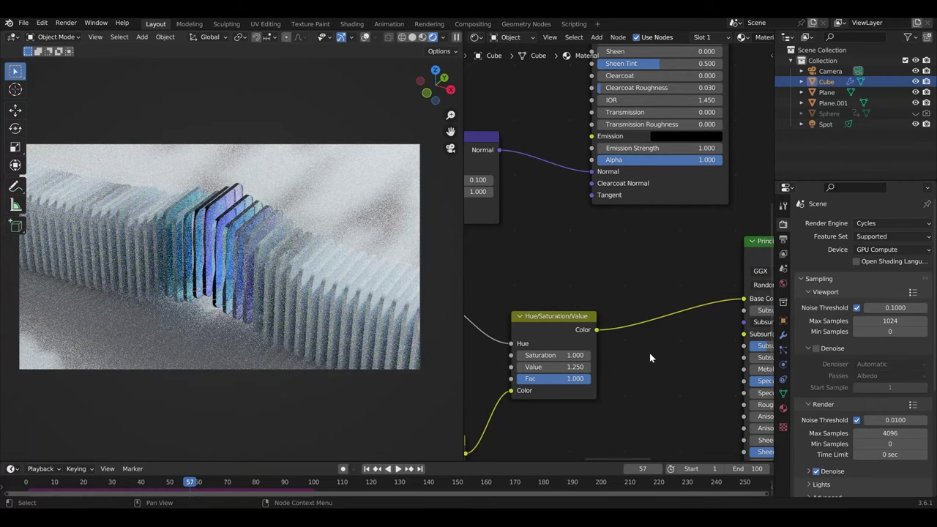
Frame the whole node tree, stop playback at frame 55, and orbit closer to the fins
left_click_drag(180, 479, 172, 486)
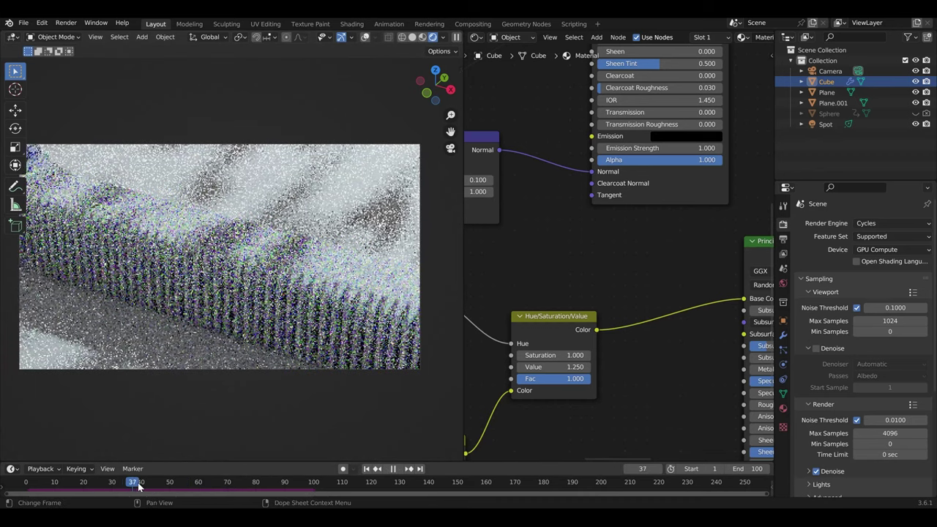
key("space")
key("space")
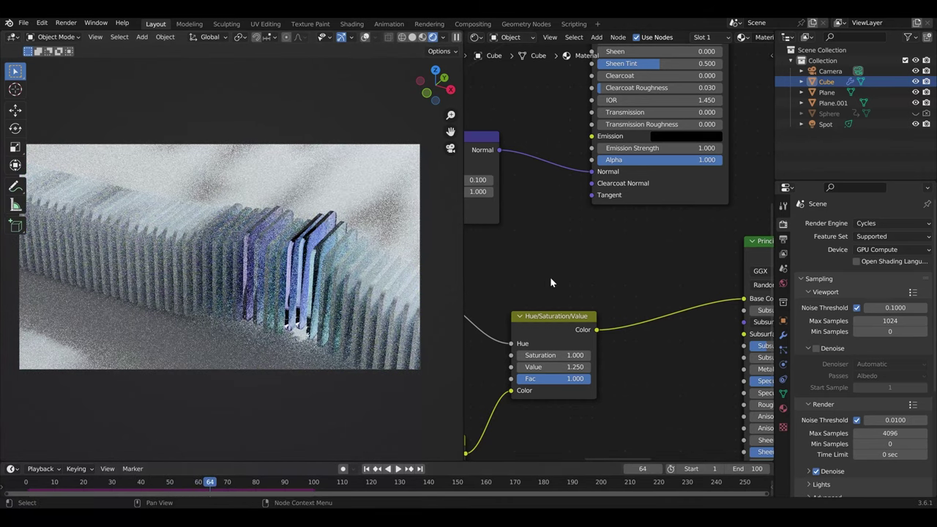
scroll(550, 276, "down", 1)
scroll(550, 278, "down", 5)
scroll(550, 278, "down", 2)
middle_click_drag(550, 278, 563, 311)
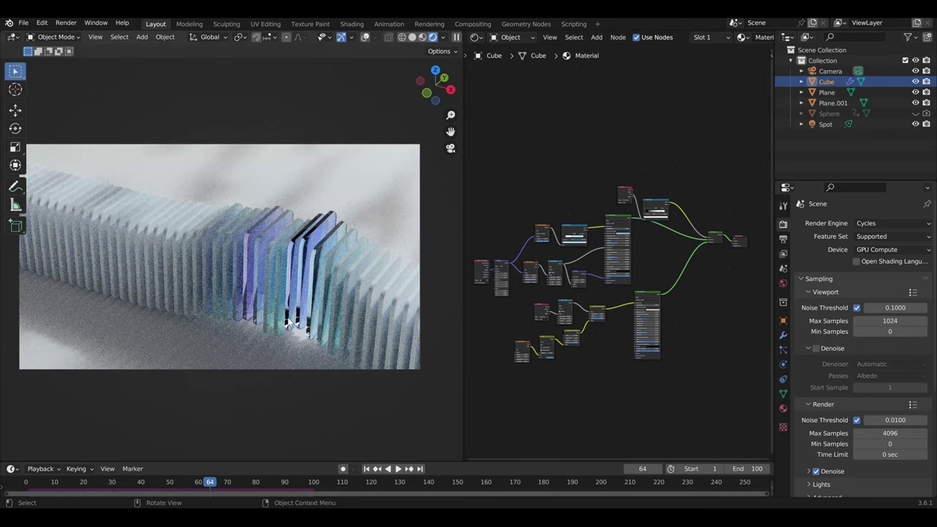
left_click(130, 475)
key("space")
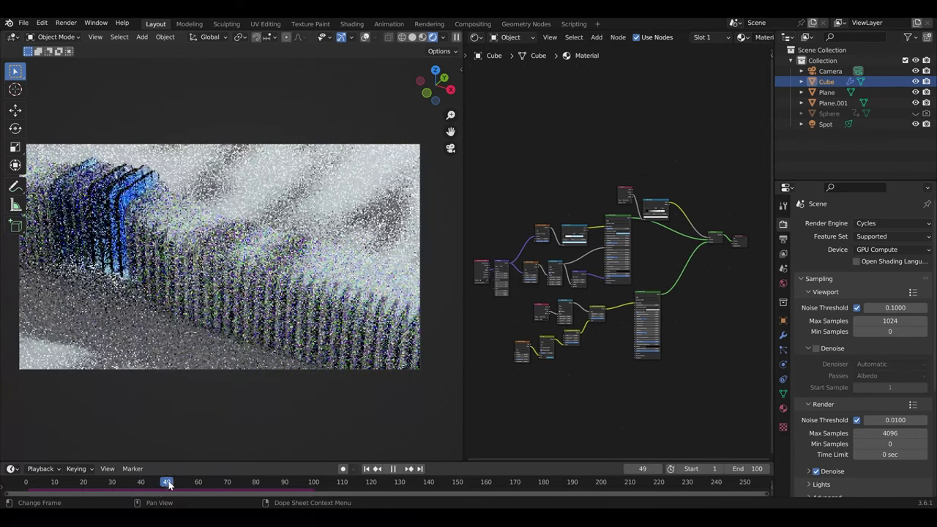
key("space")
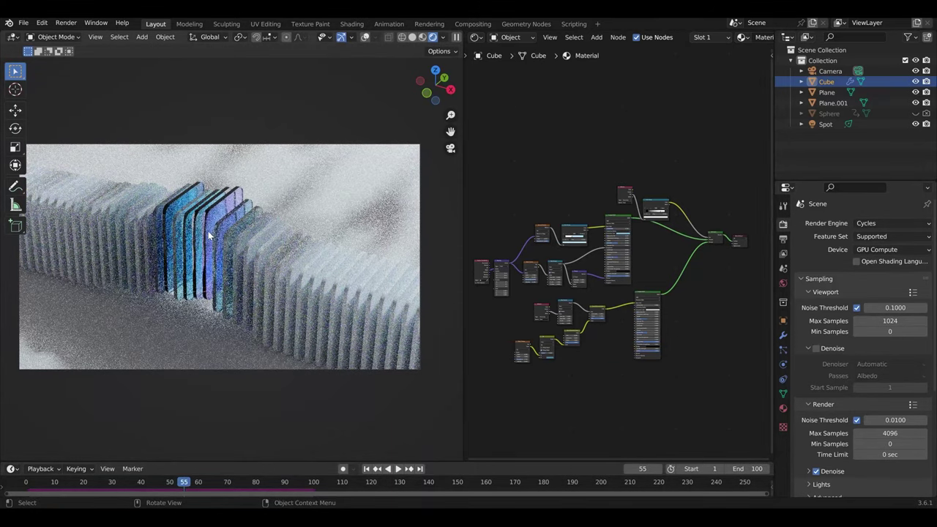
middle_click_drag(208, 231, 226, 240)
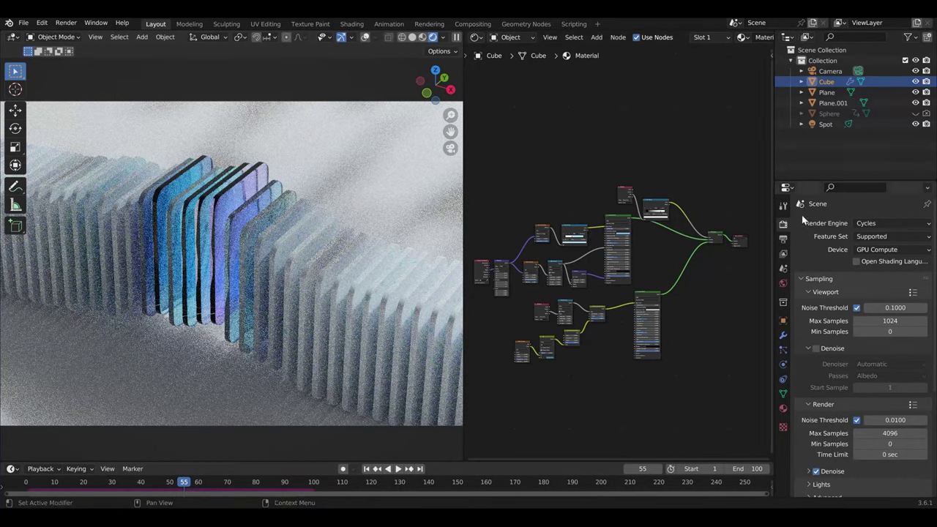
Set the Light Paths transmission bounces to 32
scroll(809, 245, "down", 1)
scroll(827, 293, "down", 4)
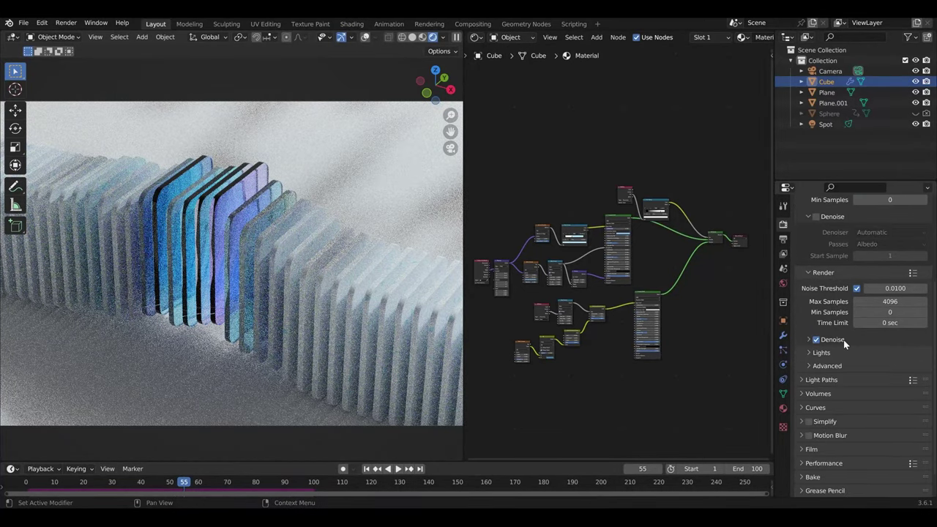
left_click(839, 378)
scroll(837, 375, "down", 2)
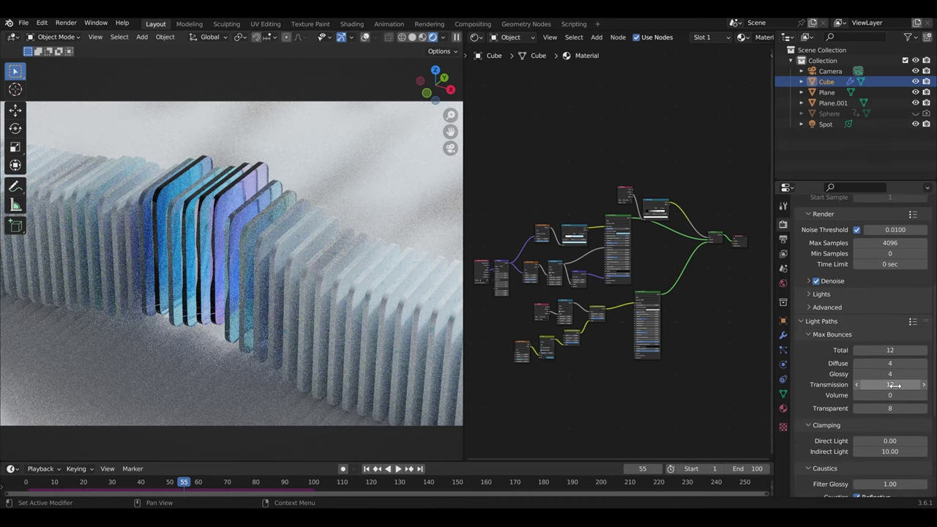
left_click(895, 386)
type("32")
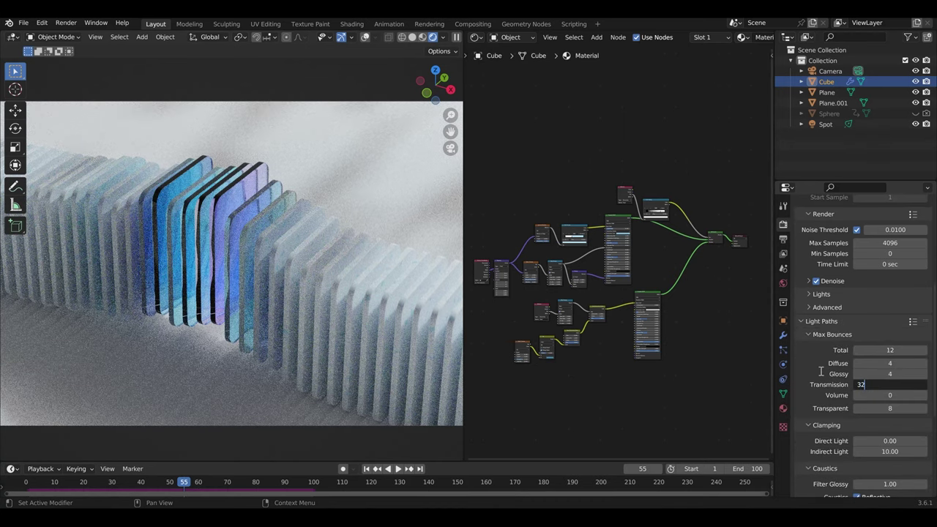
key("Return")
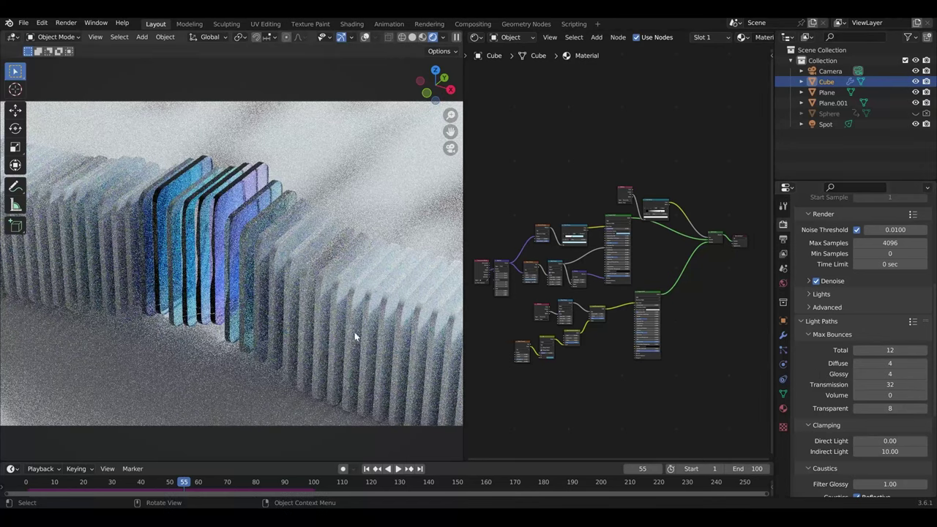
Set Filter Glossy to 0 and toggle the reflective and refractive caustics off and on
middle_click_drag(354, 332, 300, 243)
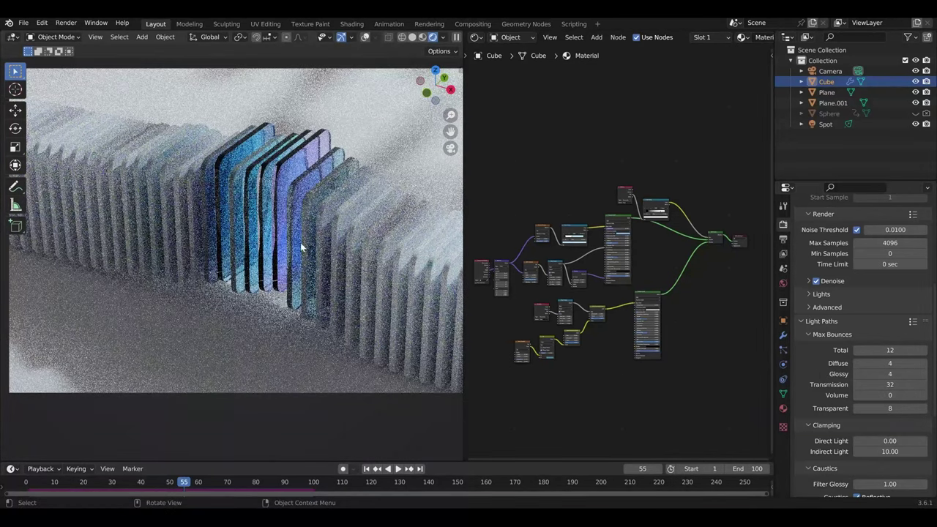
scroll(820, 364, "down", 2)
scroll(842, 370, "down", 2)
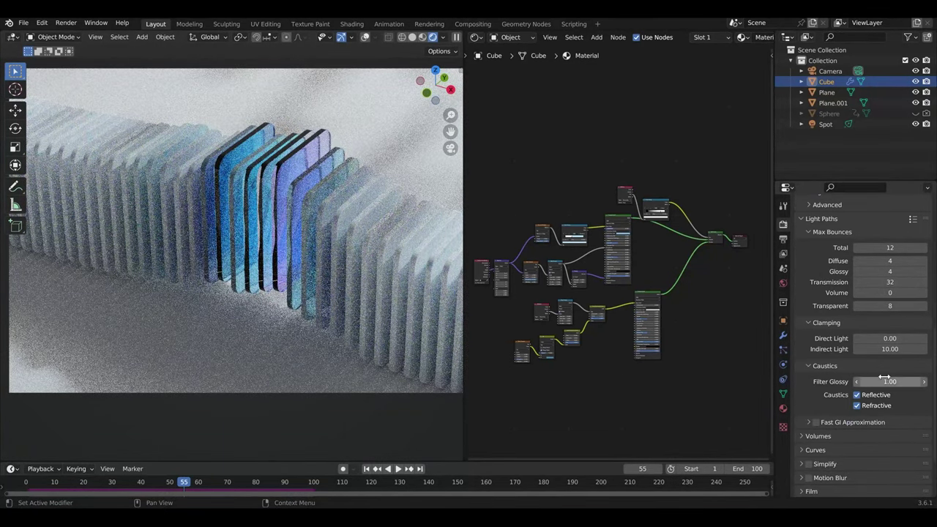
mouse_move(902, 382)
left_mouse_down()
mouse_move(875, 382)
mouse_move(927, 382)
mouse_move(842, 381)
left_mouse_up()
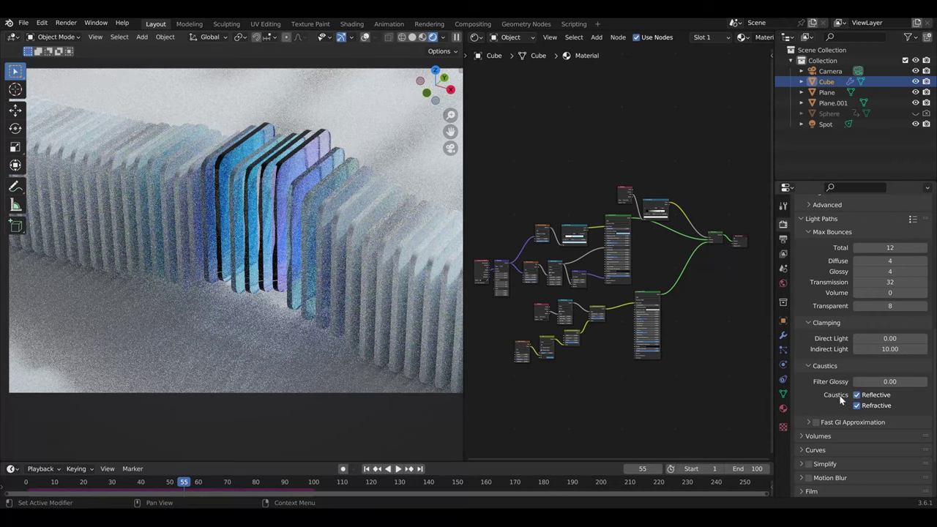
left_click(857, 406)
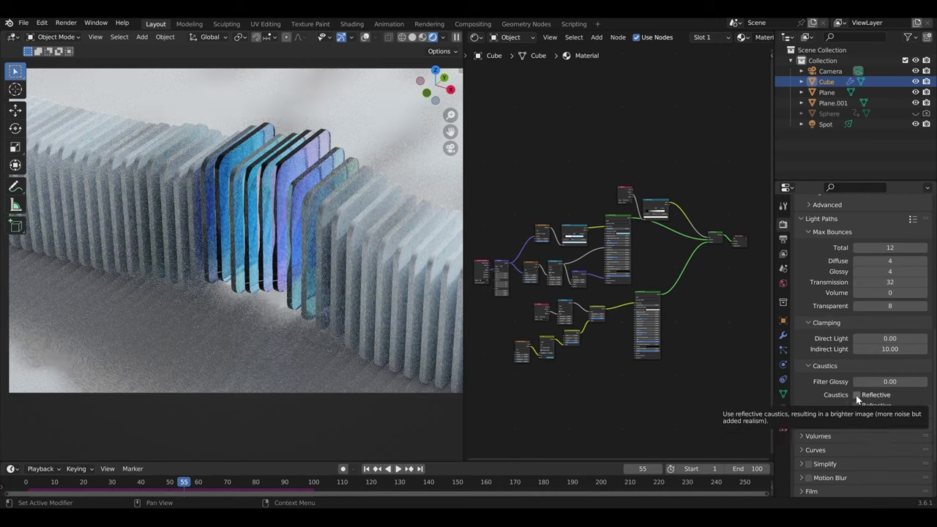
left_click(856, 394)
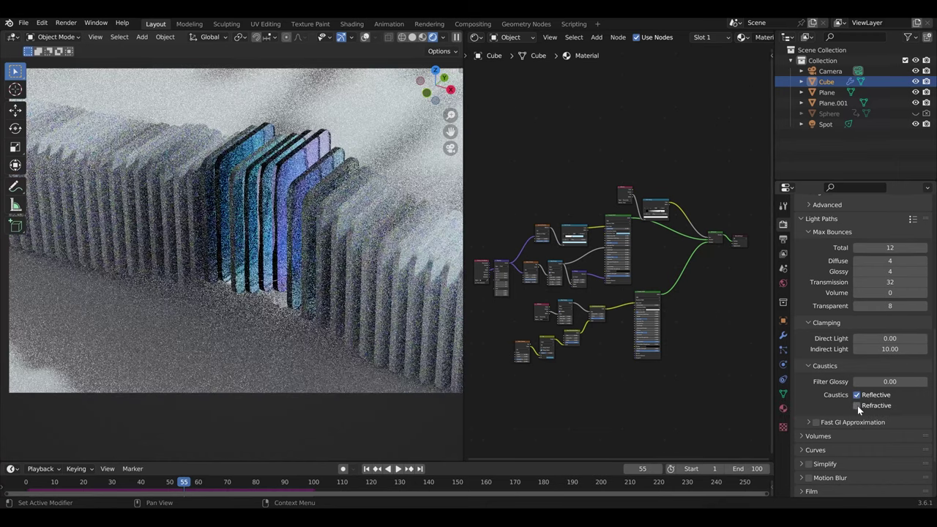
left_click(858, 406)
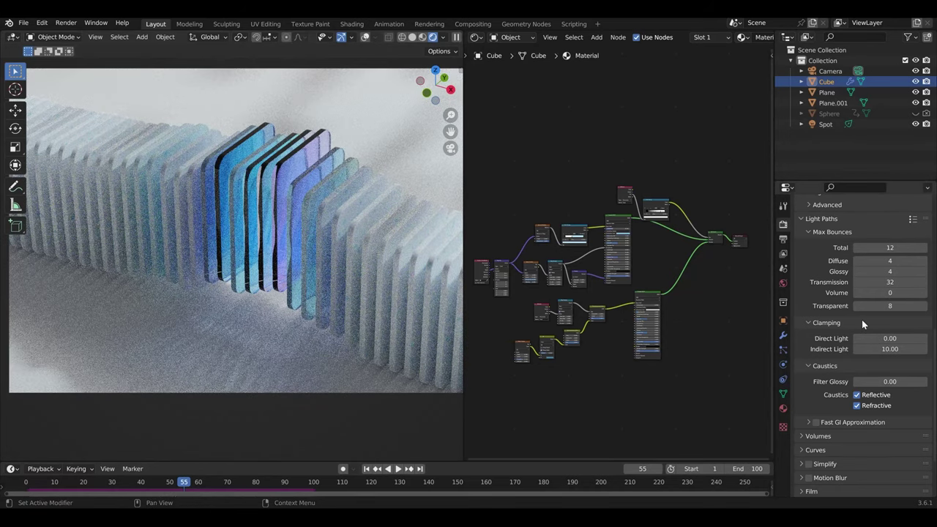
Lower the render Max Samples from 4096 to 256
scroll(862, 323, "down", 4)
left_click(828, 407)
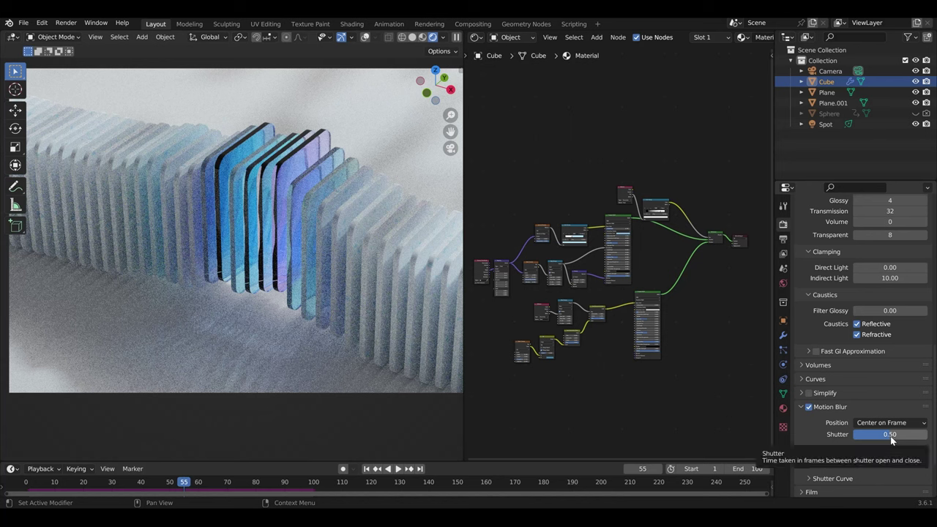
scroll(827, 333, "up", 8)
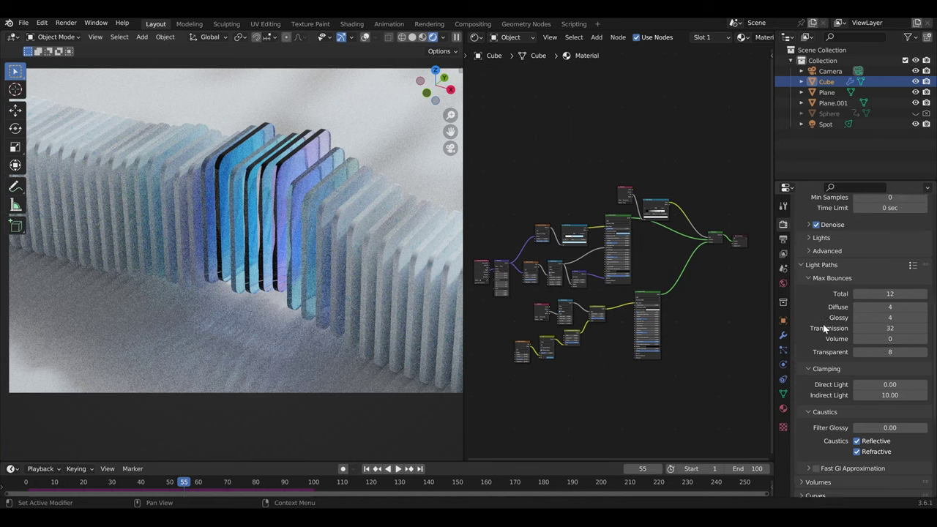
scroll(825, 328, "up", 4)
scroll(825, 328, "up", 4)
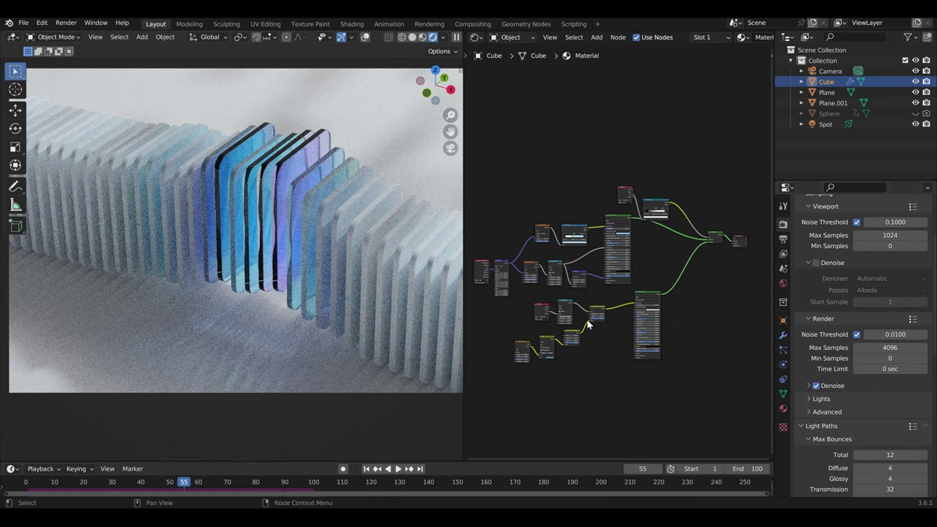
left_click(878, 348)
type("256")
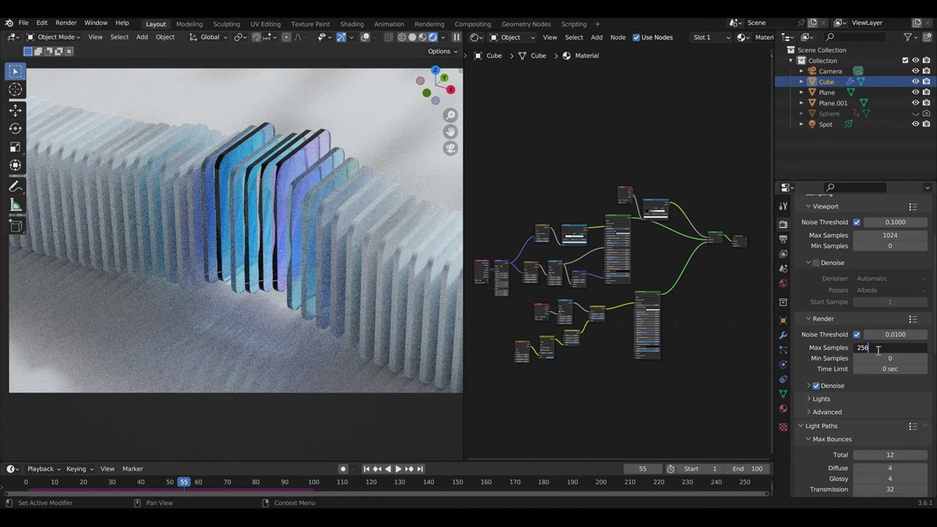
key("Return")
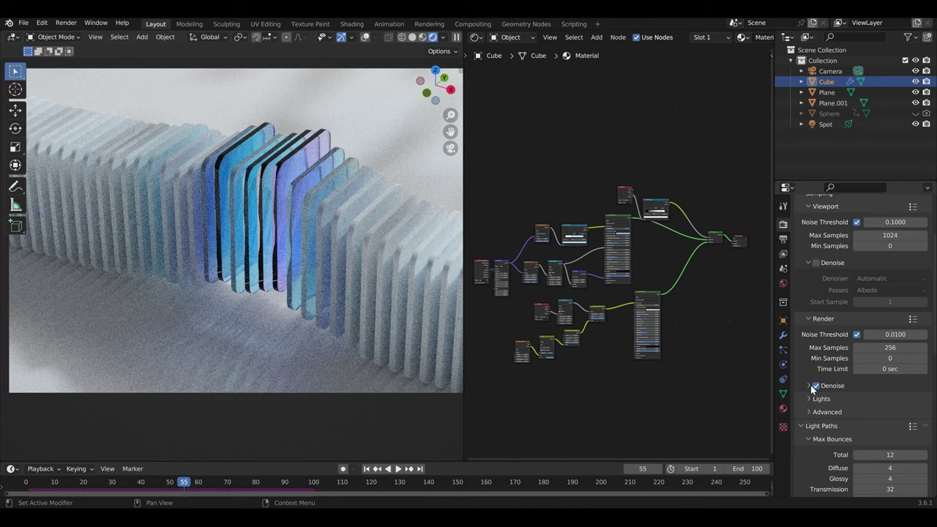
Return to the camera view and save the file as youtube2.blend
key("KP_0")
key("ctrl+s")
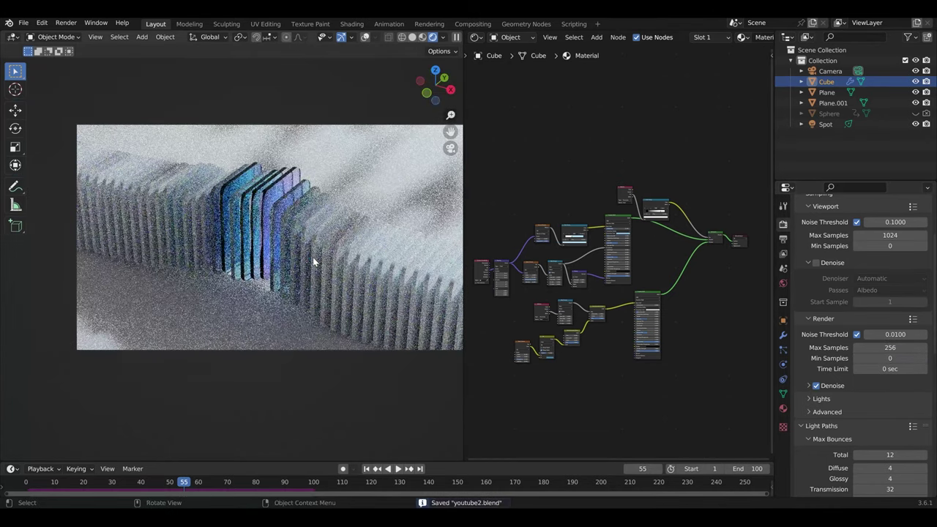
middle_click_drag(287, 257, 290, 268, "shift")
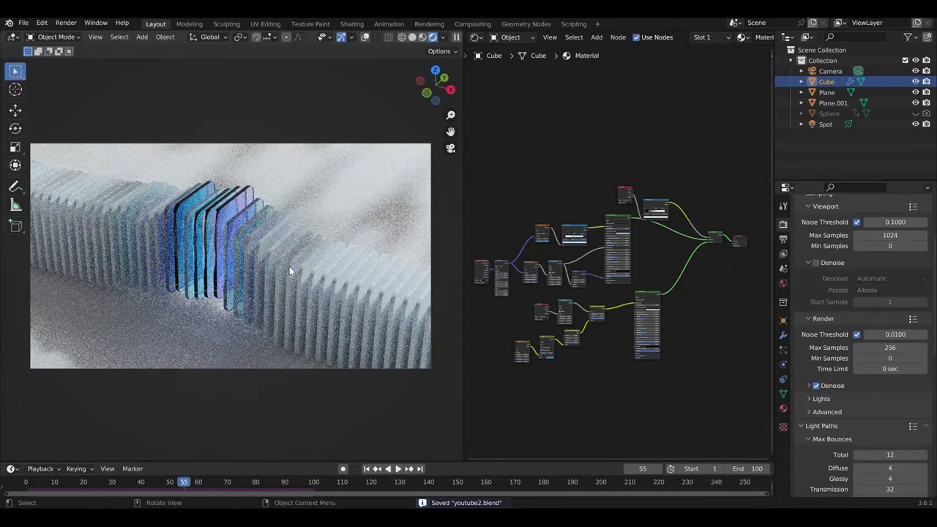
Turn this node area into the Compositor with Use Nodes enabled and Render Layers moved left
left_click(480, 40)
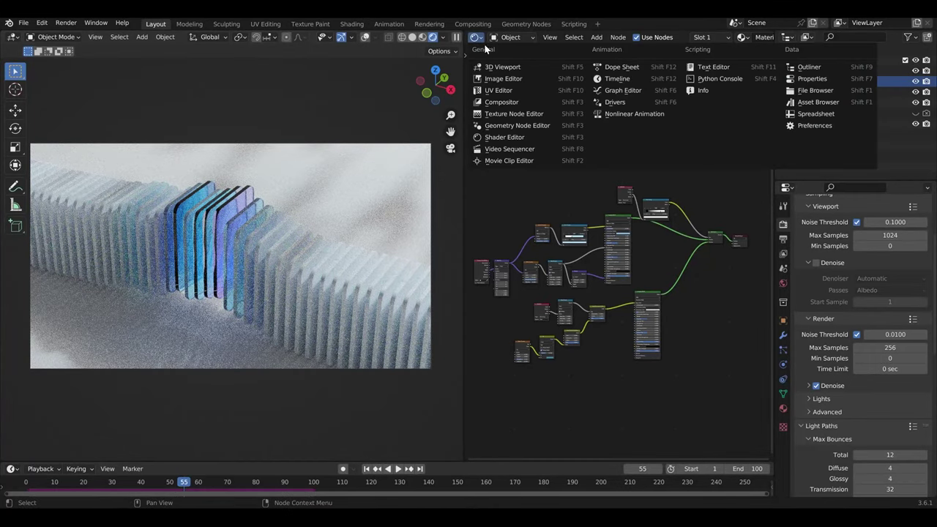
left_click(520, 105)
left_click(585, 37)
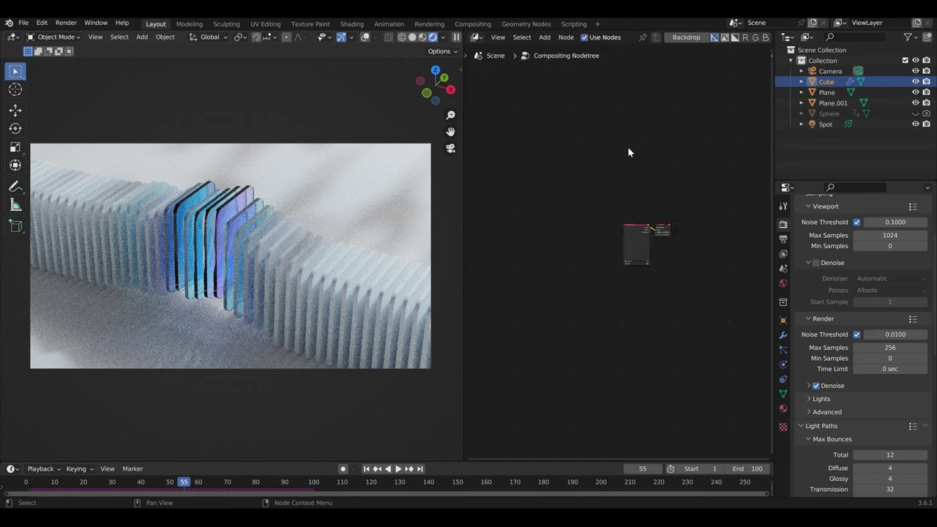
left_click_drag(637, 242, 522, 239)
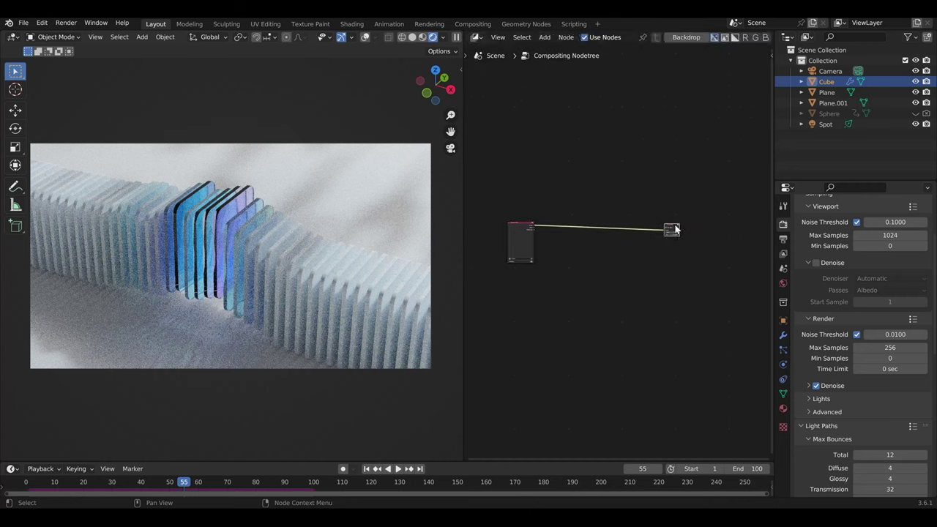
scroll(546, 243, "up", 2)
scroll(546, 244, "up", 3)
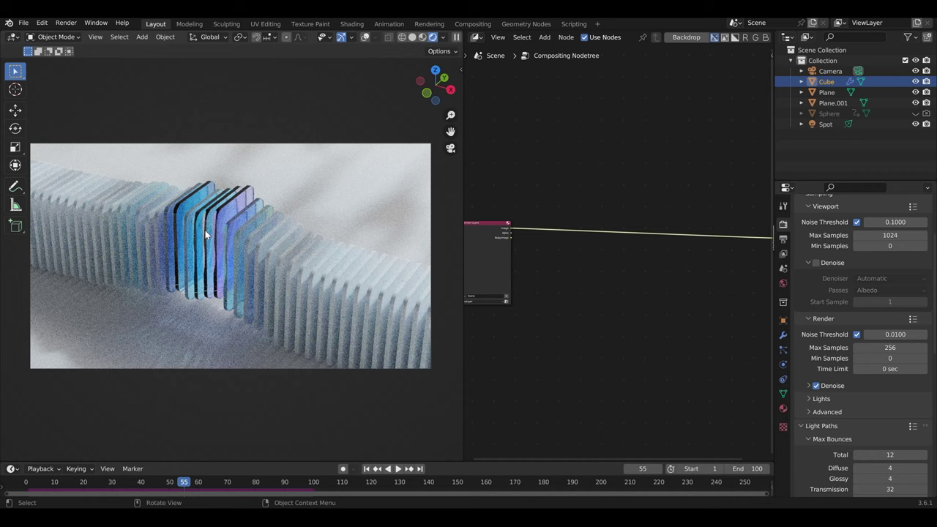
Set the viewport shading Compositor option to Always
left_click(443, 37)
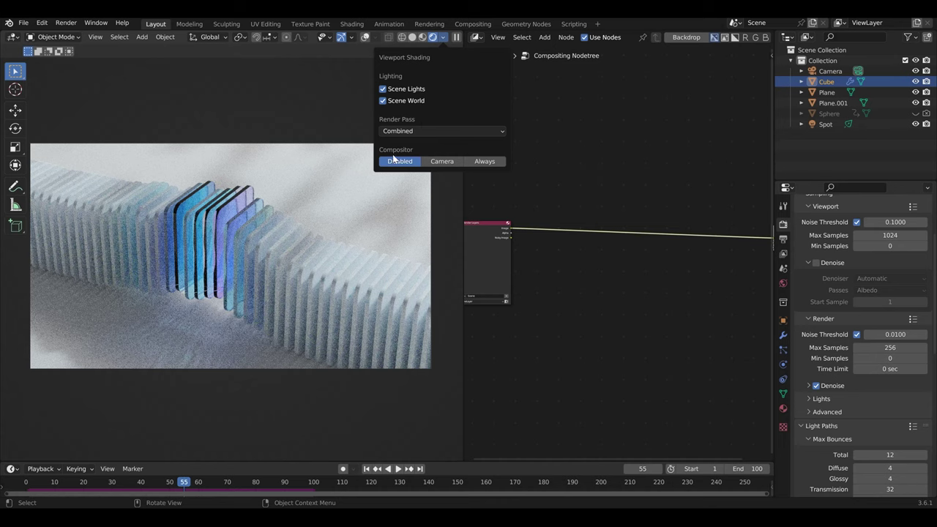
left_click(490, 162)
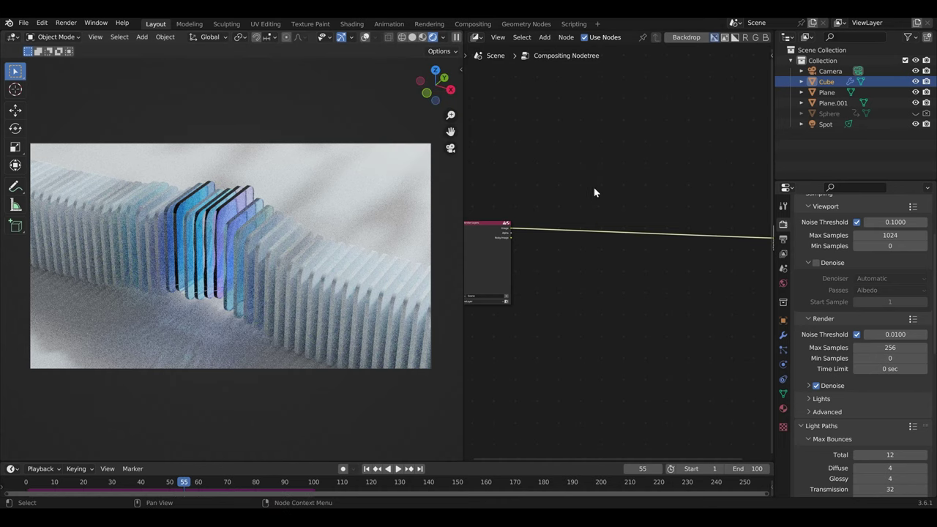
key("shift+a")
mouse_move(542, 224)
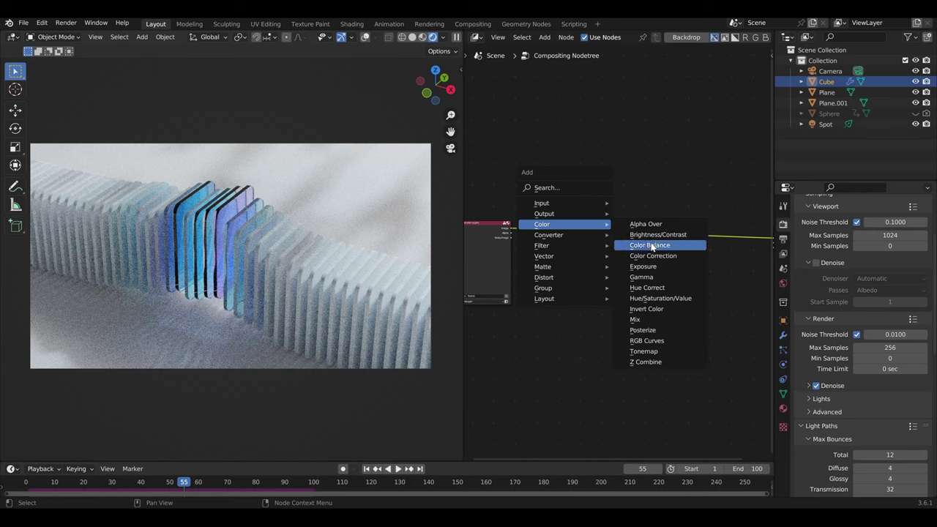
Insert a Color Balance node into the link using the Offset/Power/Slope formula
left_click(644, 245)
left_click(595, 222)
scroll(681, 315, "up", 3)
scroll(630, 249, "up", 2)
left_click(662, 215)
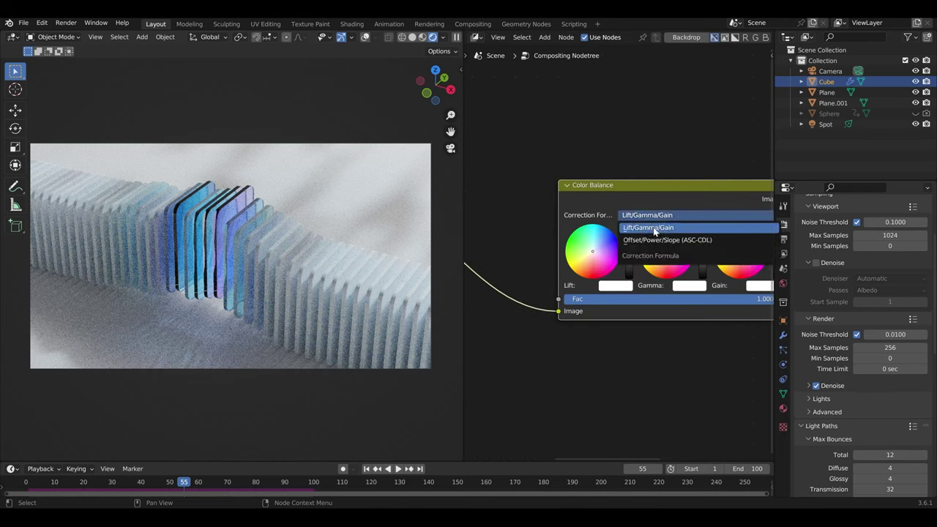
left_click(670, 243)
Raise the Color Balance power for contrast and lower its slope slightly
middle_click_drag(684, 150, 577, 158)
scroll(578, 158, "up", 2)
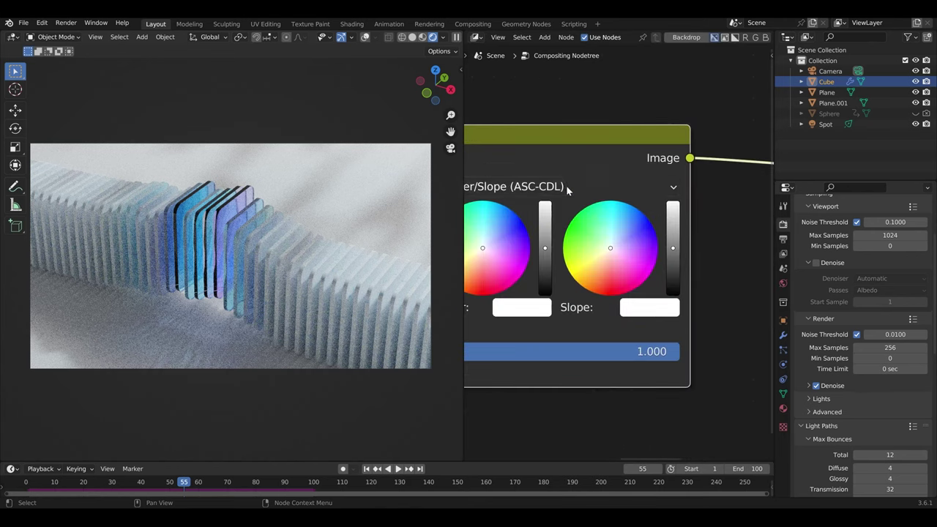
scroll(609, 255, "up", 1)
left_click_drag(596, 246, 596, 233)
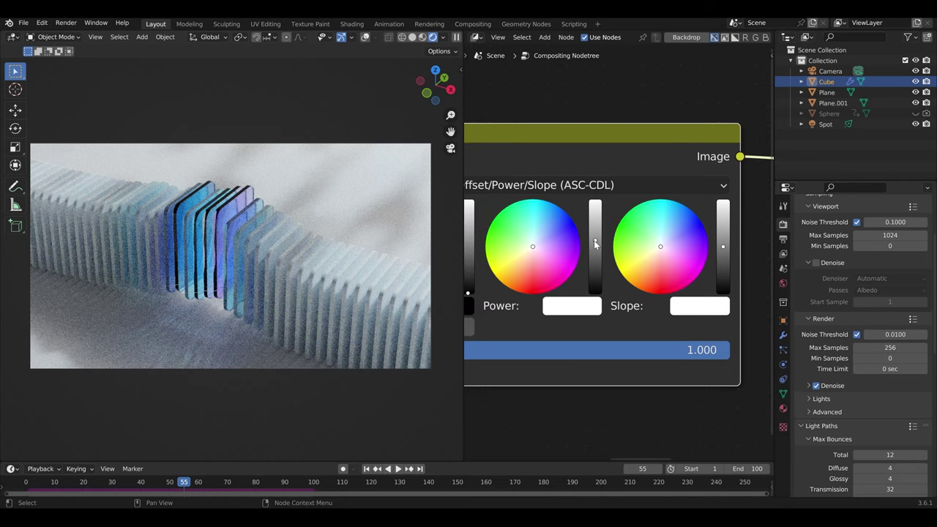
left_click_drag(723, 249, 723, 259)
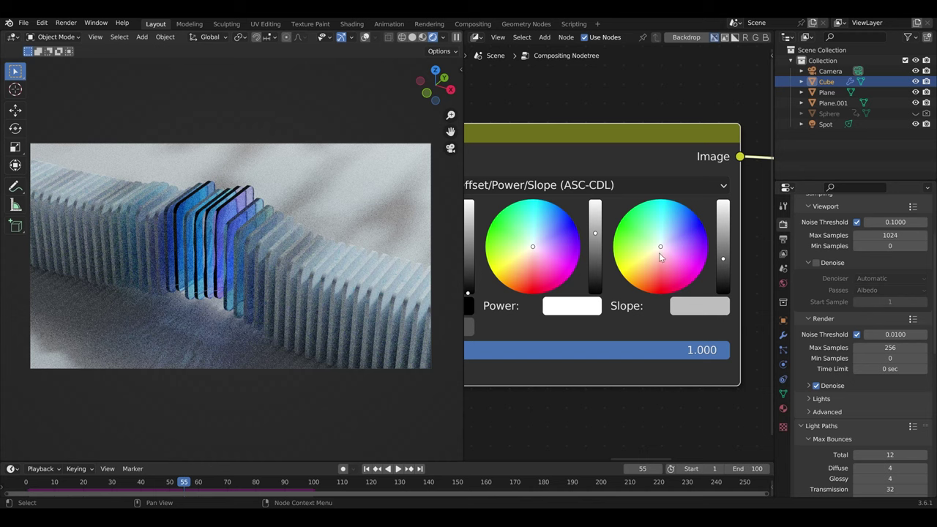
scroll(596, 154, "down", 1)
scroll(596, 153, "down", 1)
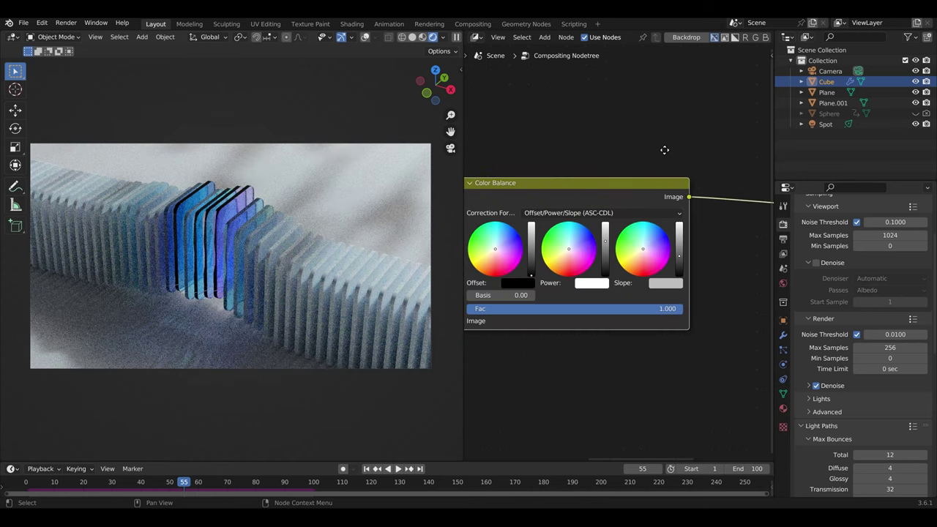
scroll(665, 150, "down", 1)
Add an Exposure node after Color Balance with exposure 0.750
key("shift+a")
mouse_move(636, 228)
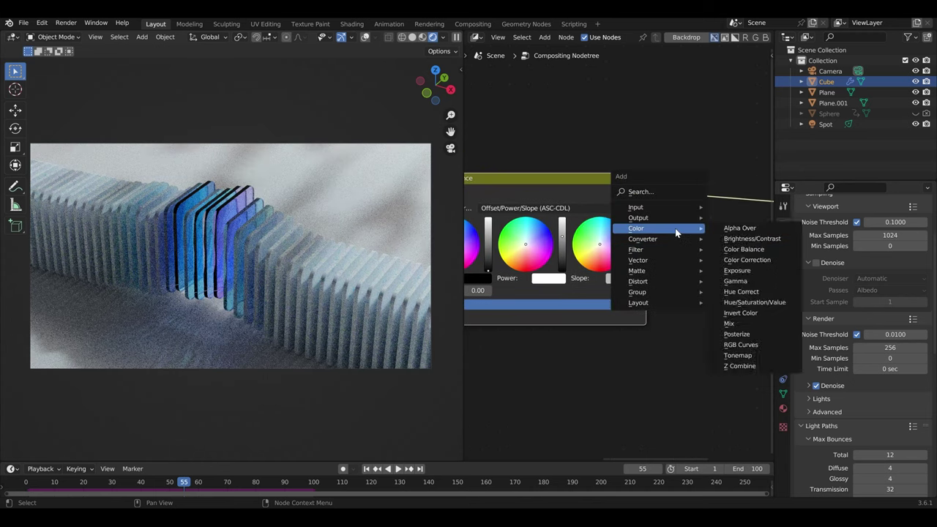
left_click(746, 273)
left_click(688, 203)
scroll(703, 266, "up", 2)
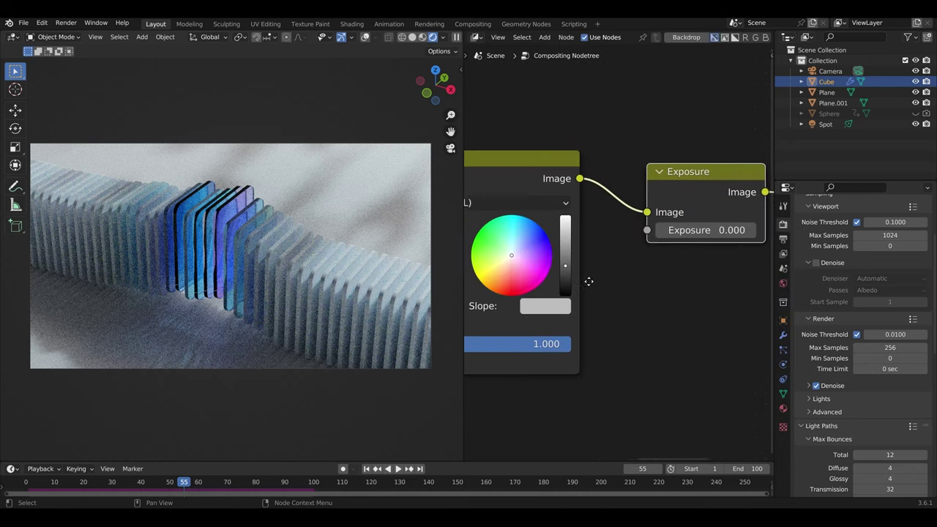
scroll(590, 278, "up", 1)
left_click(628, 243)
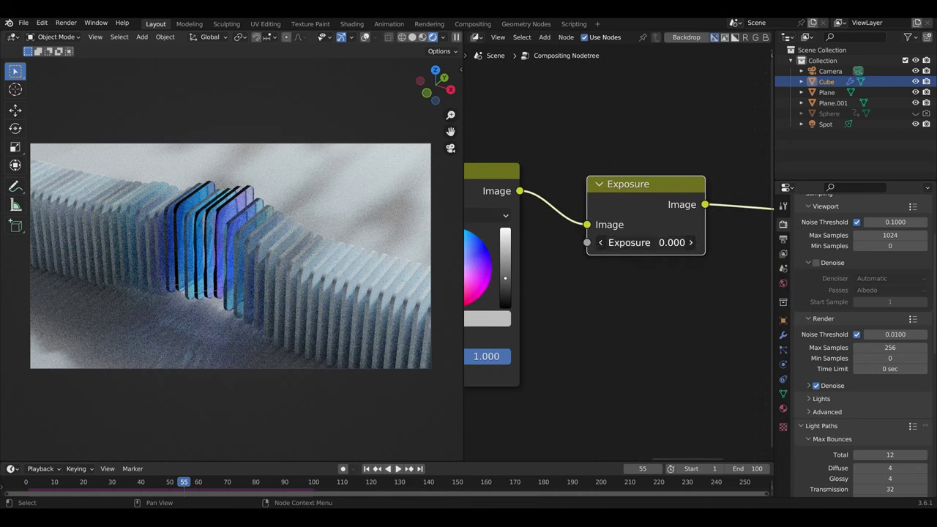
type(".5")
key("Return")
left_click(658, 243)
key("BackSpace")
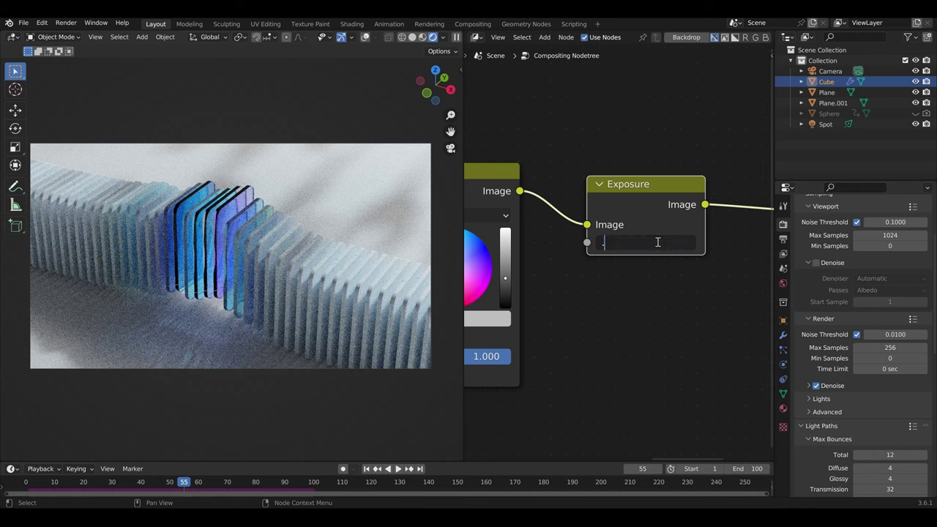
type("75")
key("Return")
scroll(647, 267, "down", 3)
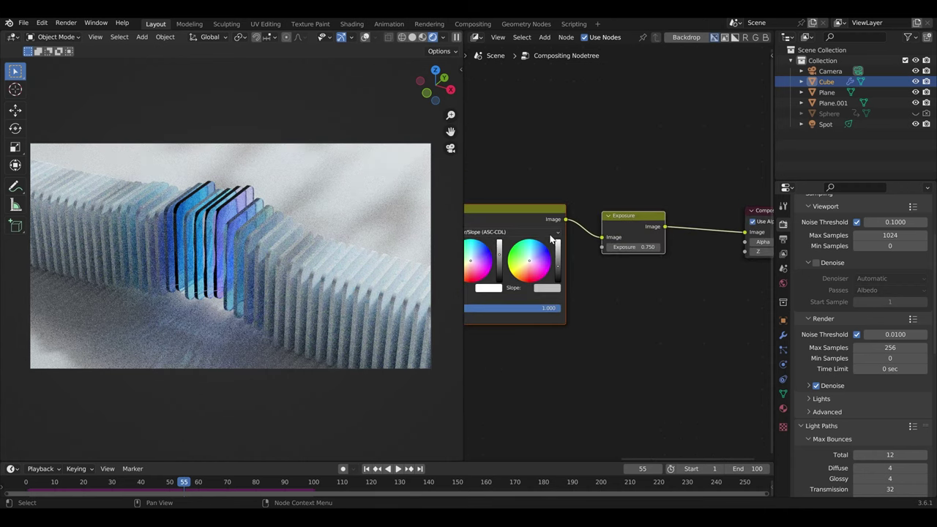
Add a Glare node after Exposure and set its type to Fog Glow
key("shift+a")
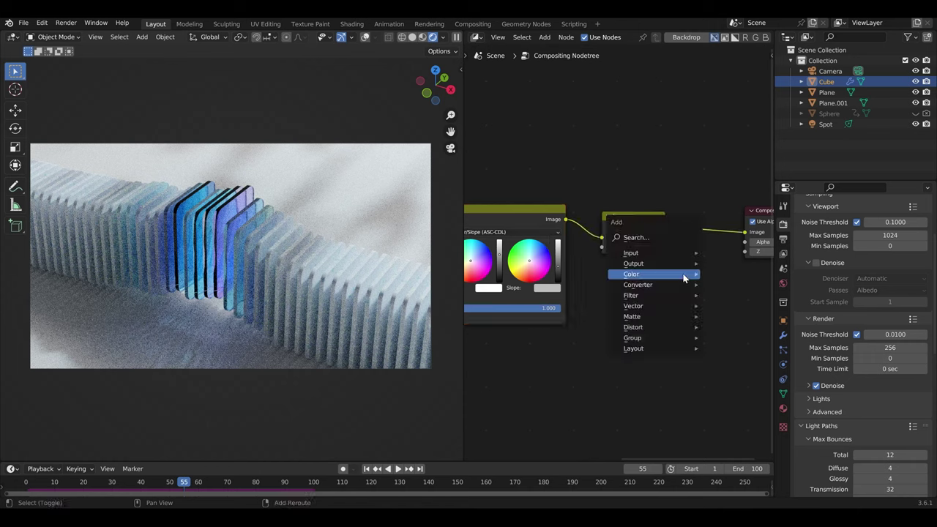
type("gl")
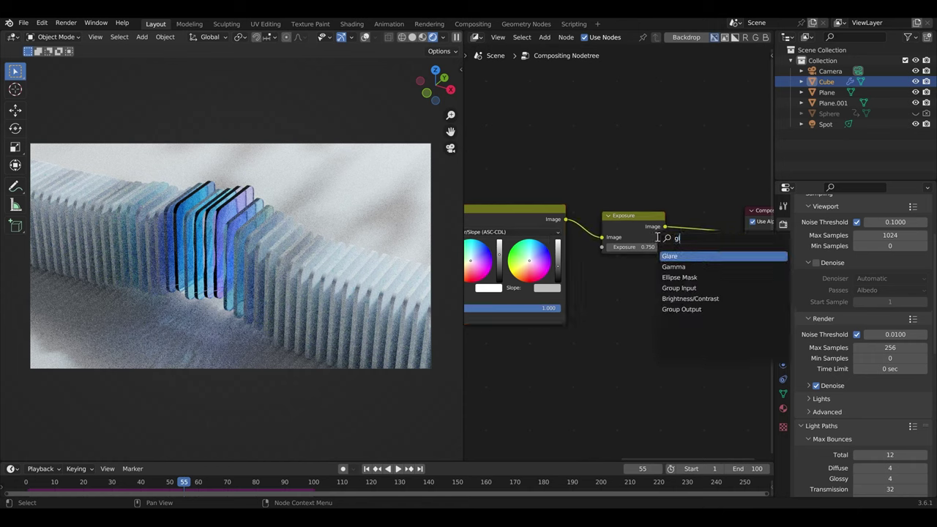
type("are")
key("Return")
left_click(665, 275)
middle_click_drag(665, 275, 589, 294)
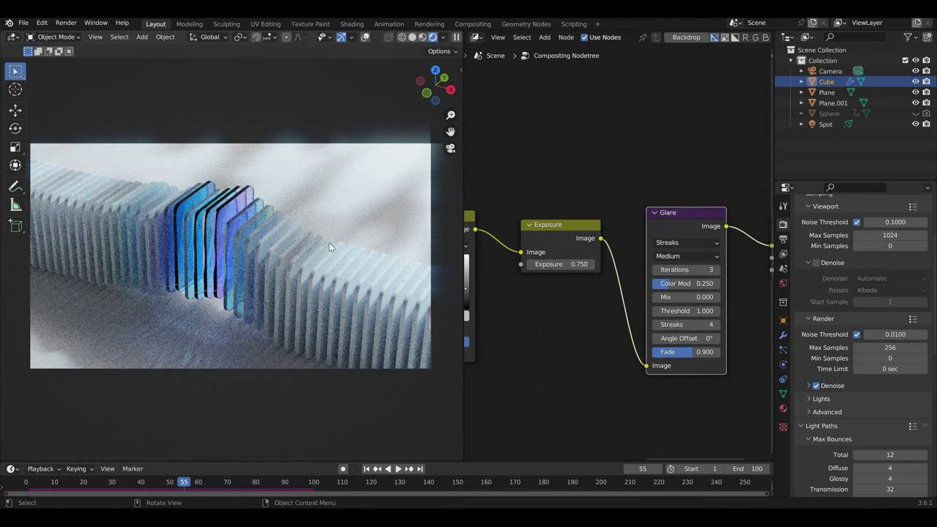
scroll(619, 252, "up", 2)
left_click(693, 241)
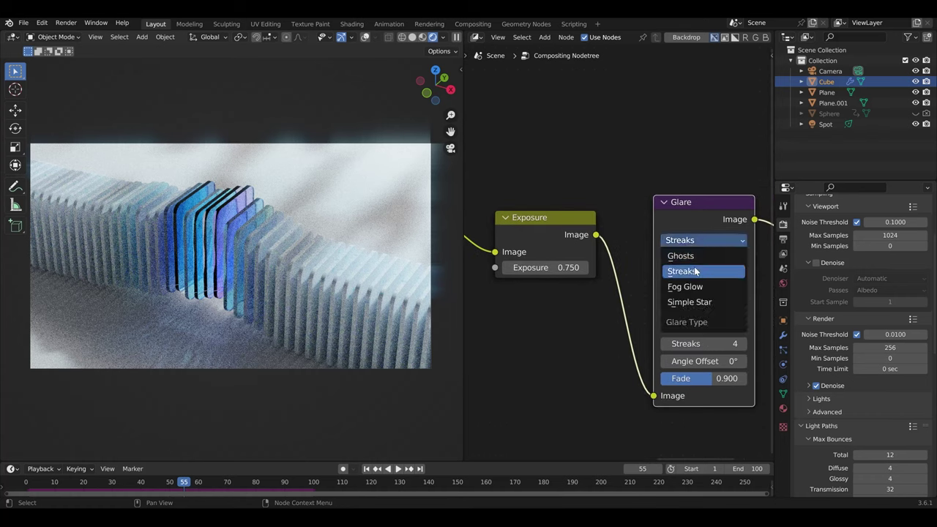
left_click(703, 286)
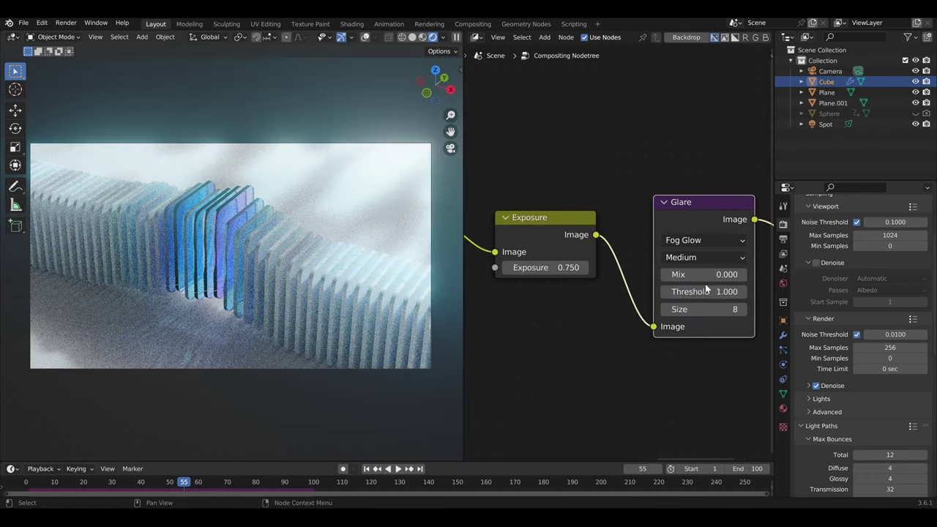
Try glare Threshold values of 3, 5, 0.5, 1 and 1.250
left_click(707, 293)
type("3")
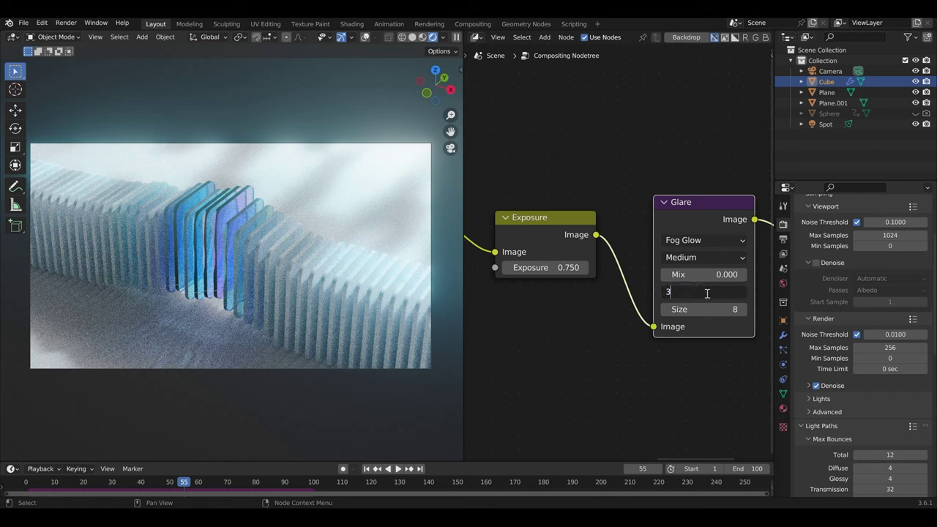
key("Return")
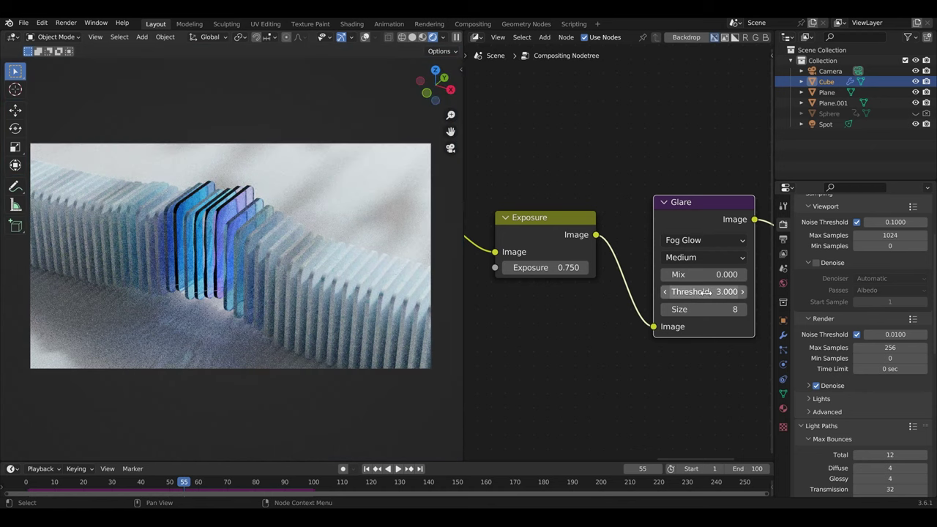
left_click_drag(705, 291, 681, 297)
left_click(699, 294)
type("5")
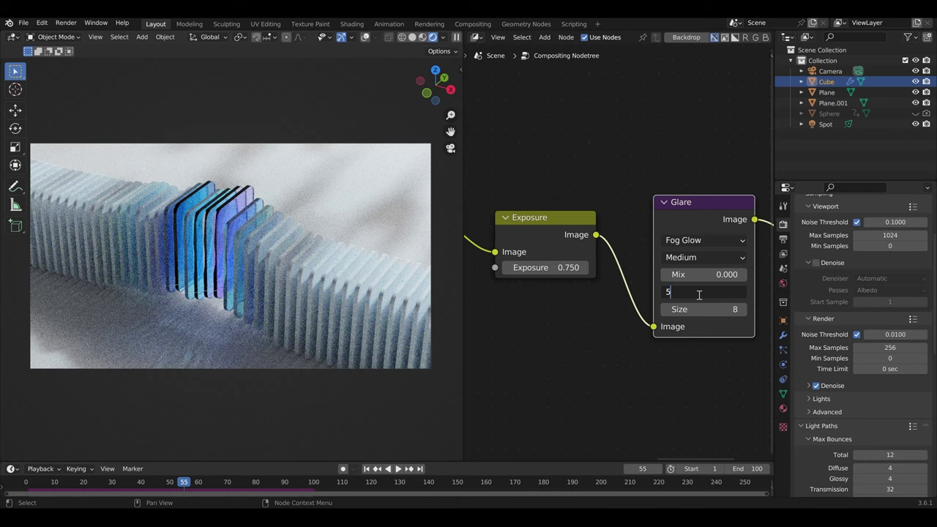
key("Return")
left_click(695, 289)
key("BackSpace")
type("0.5")
key("Return")
left_click(695, 291)
type("1")
key("Return")
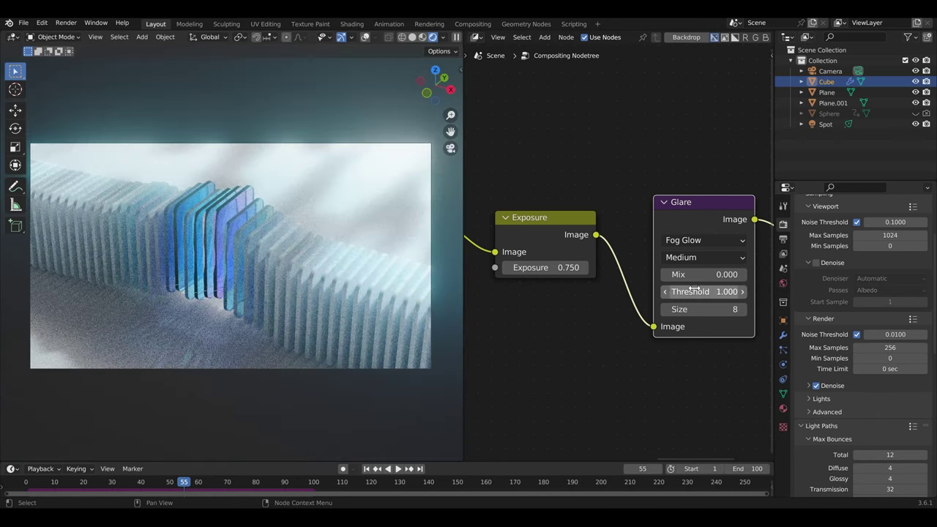
left_click(696, 289)
type("1.25")
key("Return")
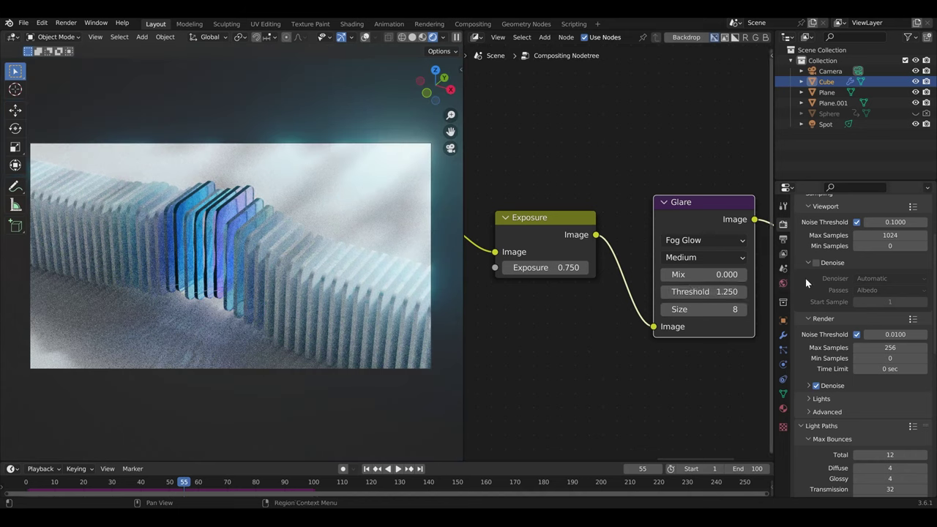
Enable denoising for the viewport preview
left_click(816, 262)
scroll(820, 266, "up", 2)
scroll(819, 265, "up", 2)
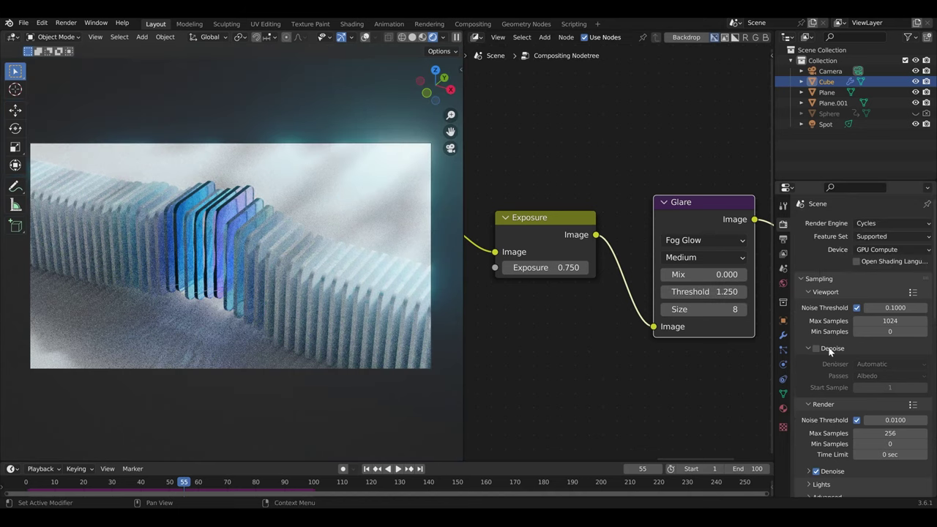
Settle the glare Threshold at 1.850 after comparing 1.5, 2 and glare muted
left_click(694, 291)
type("1.5")
key("Return")
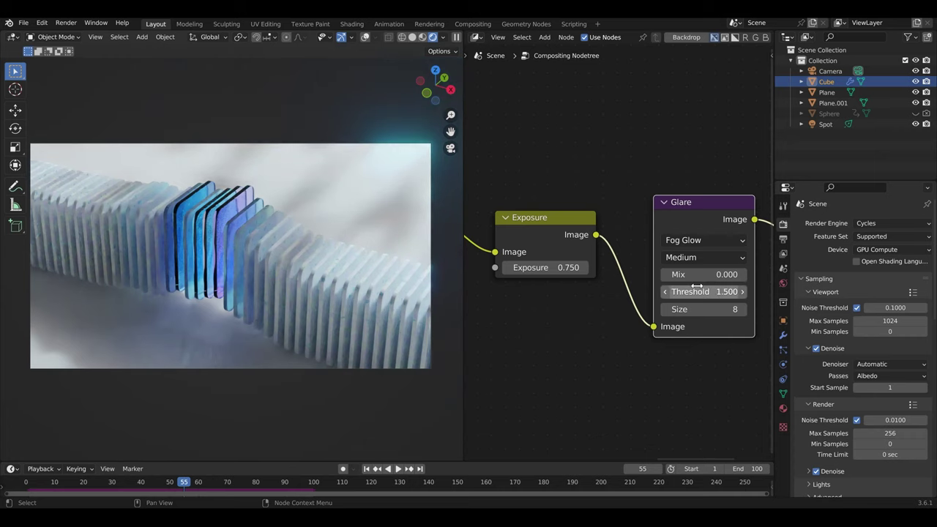
left_click(694, 292)
type("2")
key("Return")
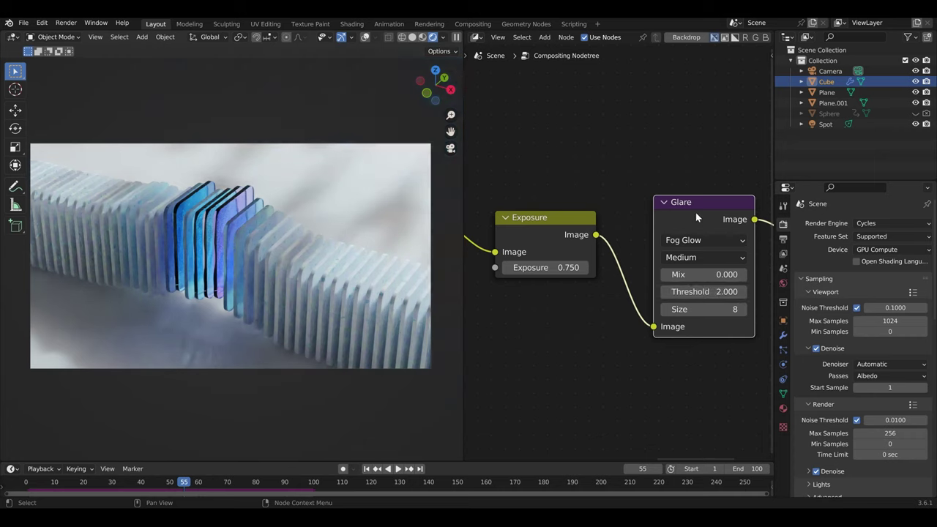
key("m")
key("m")
key("m")
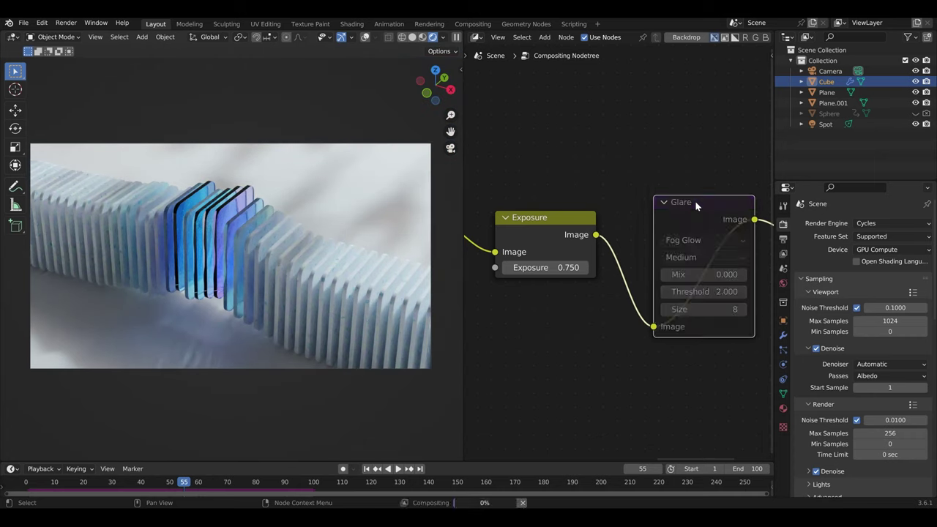
key("m")
left_click(730, 295)
type("1.8")
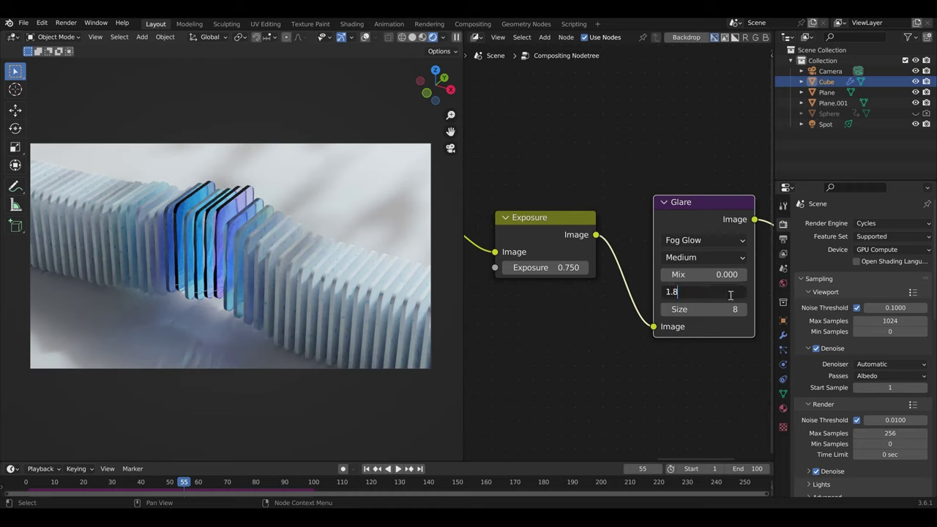
type("5")
key("Return")
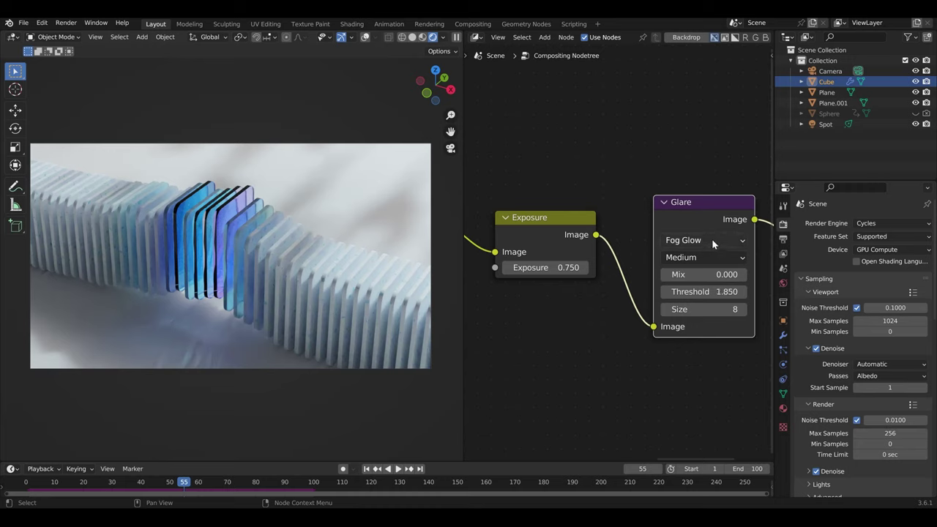
Compare the glare muted and unmuted while trying Threshold 0.5 and 1.500
key("m")
key("m")
scroll(208, 221, "up", 5)
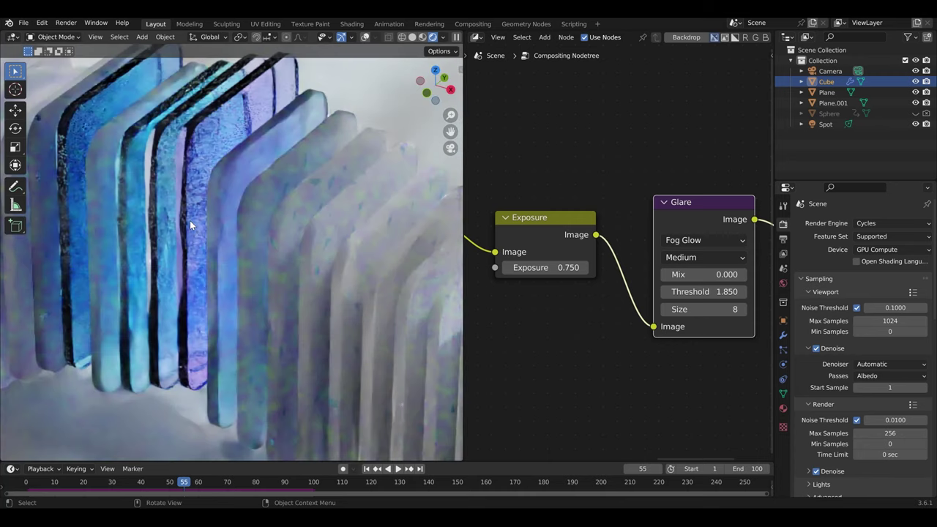
key("m")
key("m")
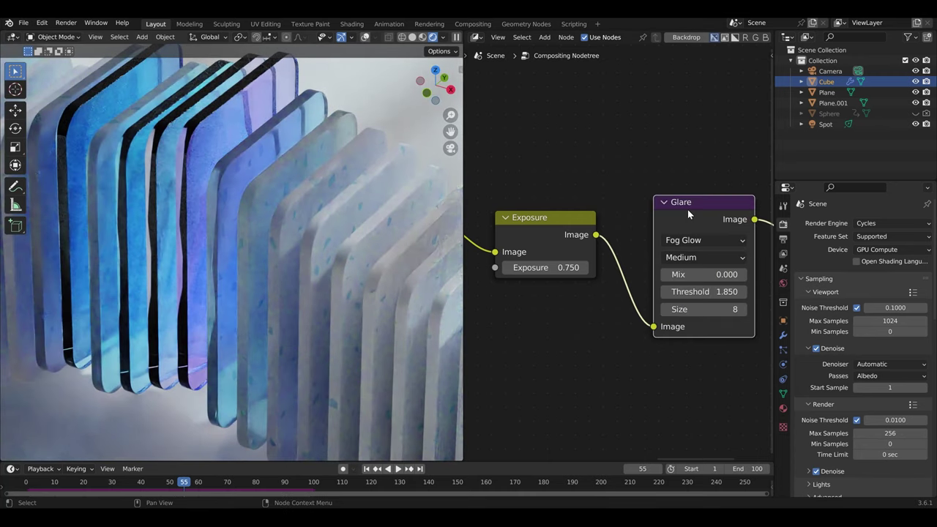
key("m")
key("m")
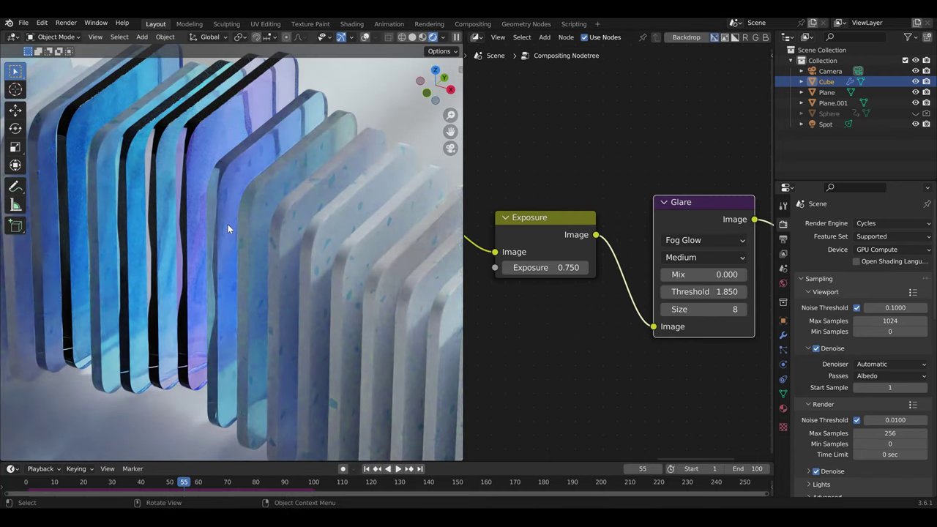
left_click(707, 291)
type("0.5")
key("Return")
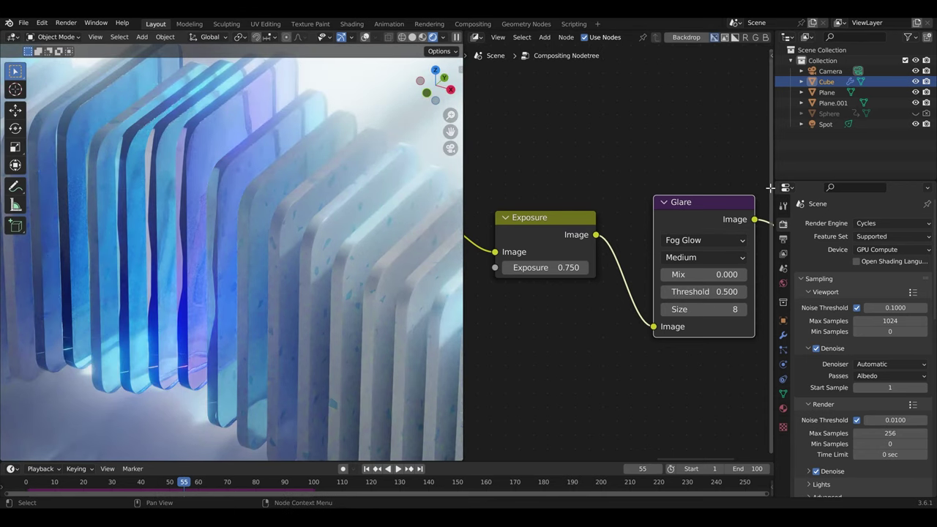
key("m")
key("m")
key("KP_0")
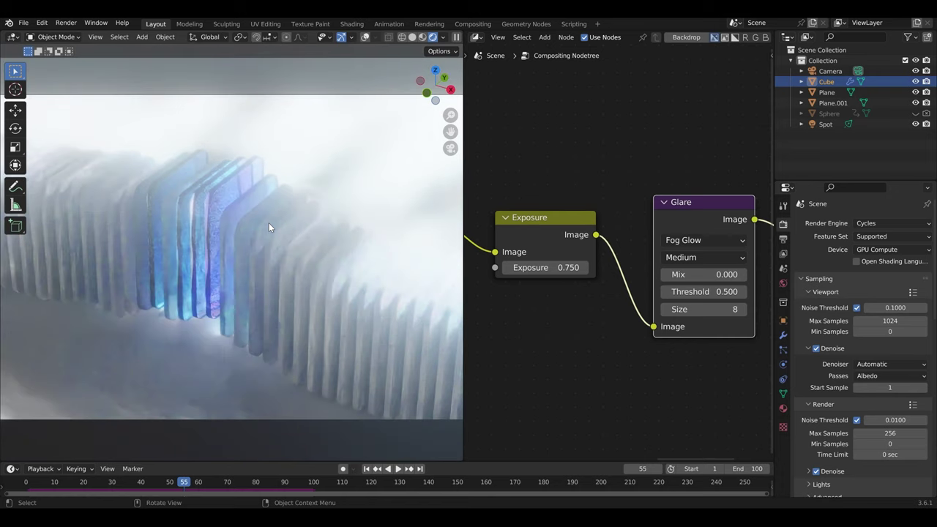
left_click(721, 291)
type("1.")
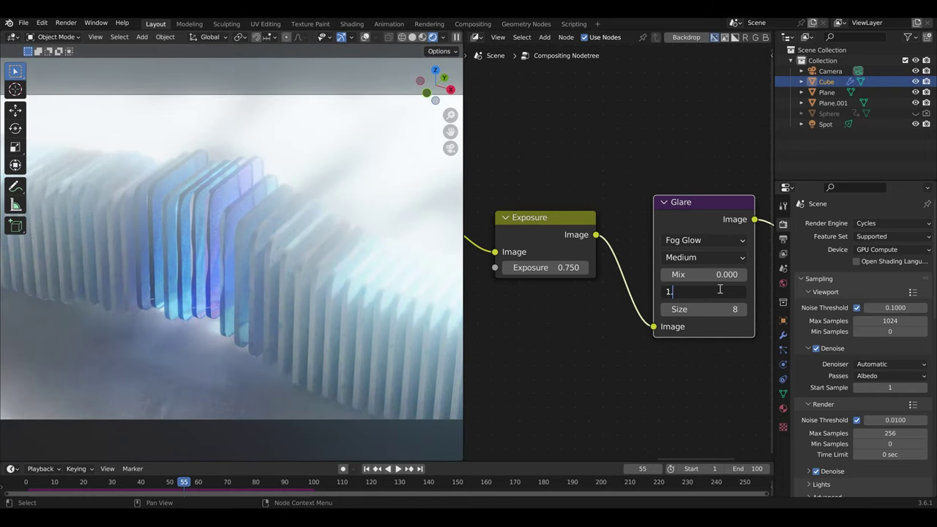
type("5")
key("Return")
key("m")
key("m")
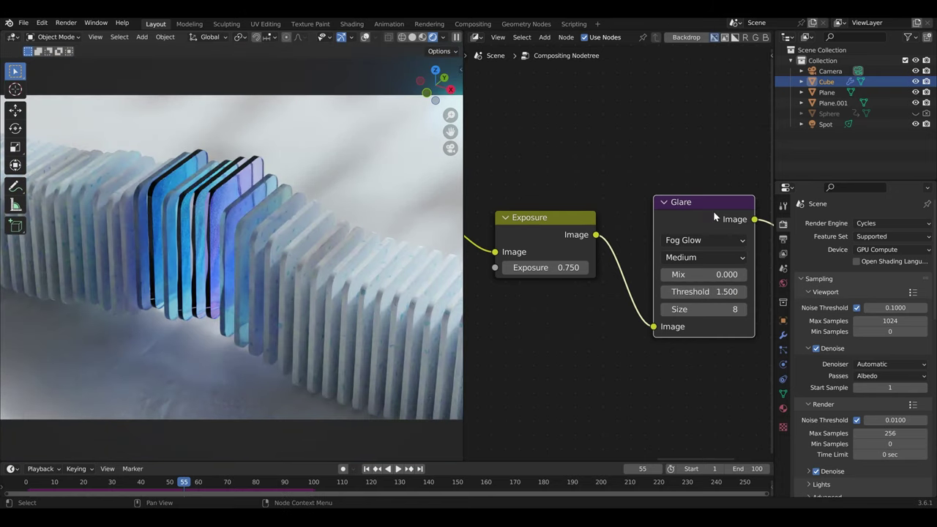
Move to frame 72 and raise the glare Threshold from 1.850 to 2.000
scroll(437, 203, "down", 1)
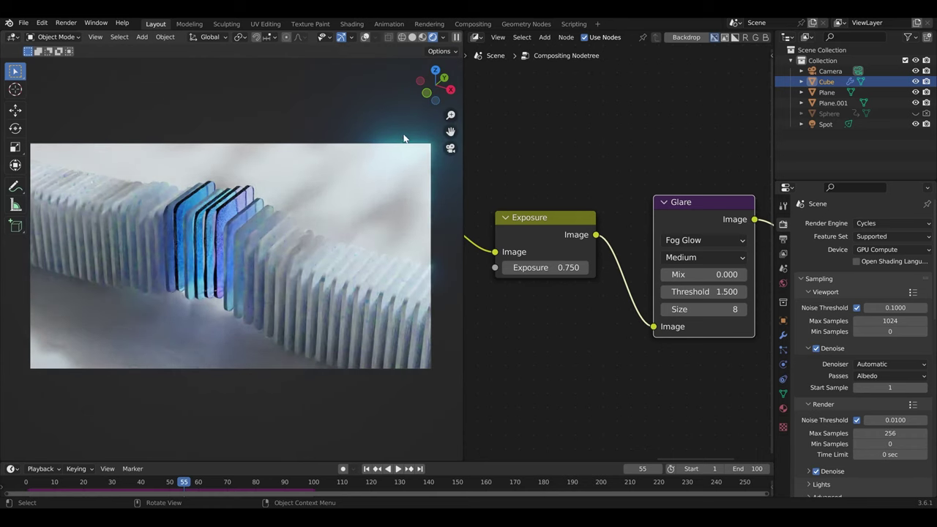
left_click(721, 292)
type("5")
key("Return")
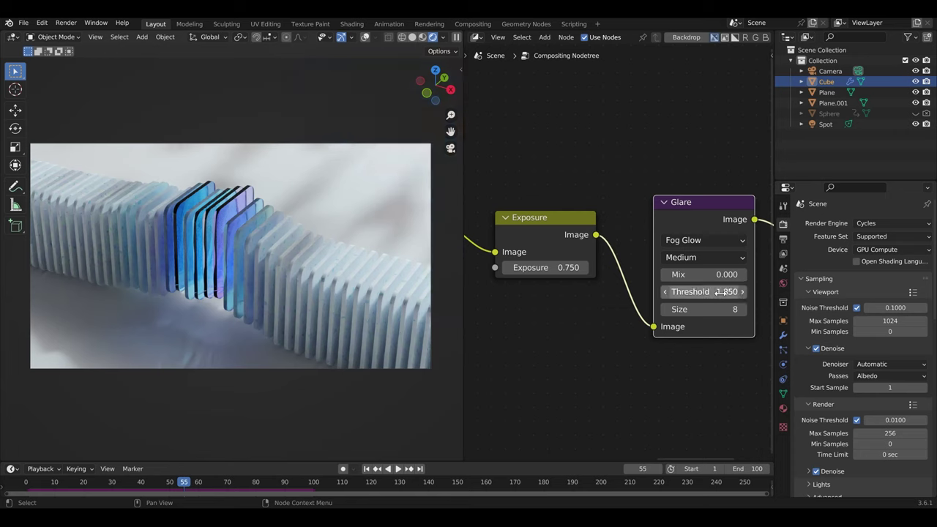
left_click_drag(184, 483, 232, 484)
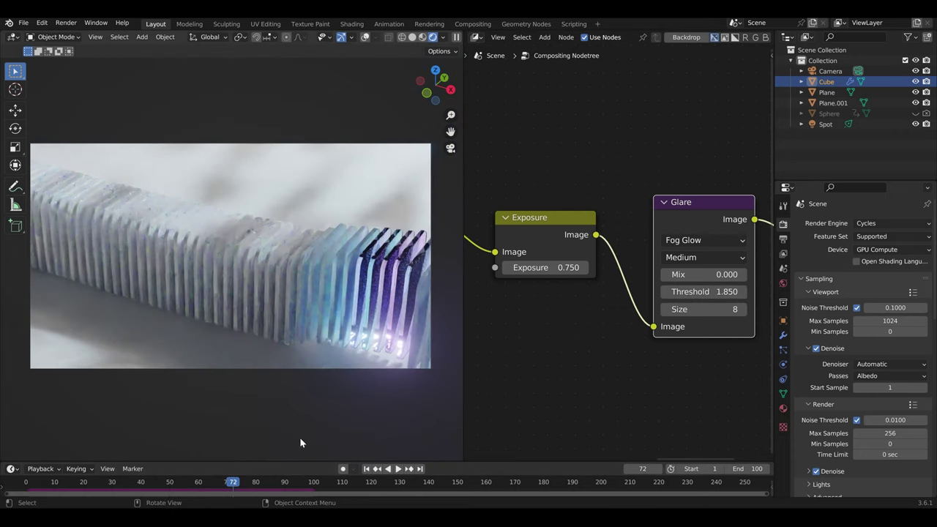
key("m")
key("m")
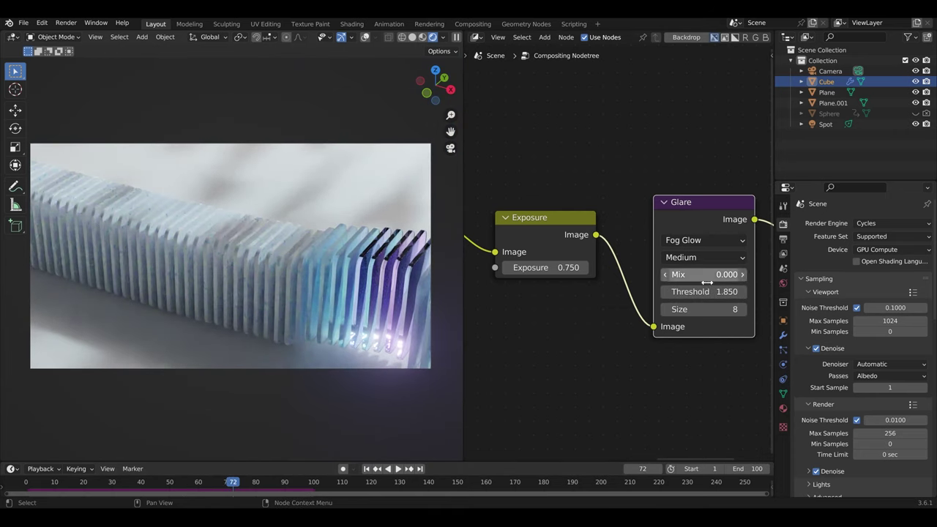
left_click(699, 291)
type("2")
key("Return")
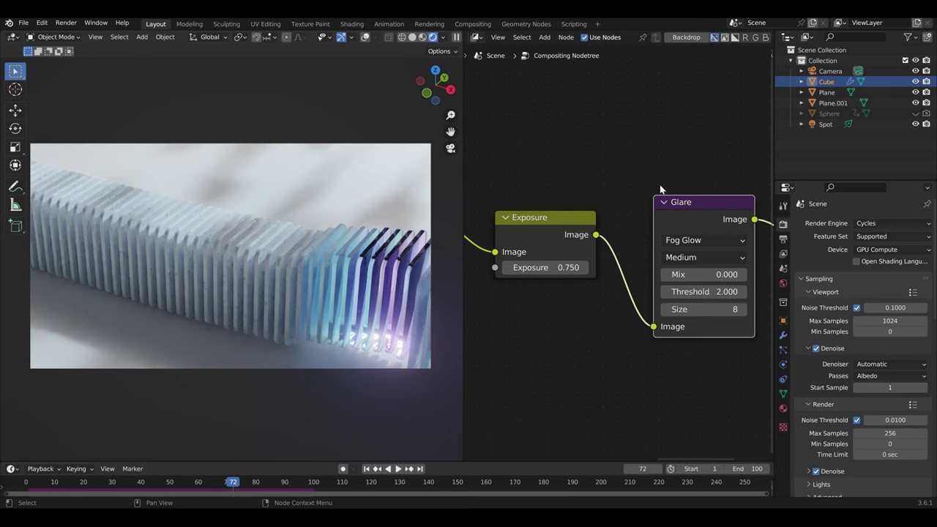
Save youtube2.blend, preview without glare, switch the viewport to Solid, and save again
key("ctrl+s")
scroll(631, 192, "down", 3)
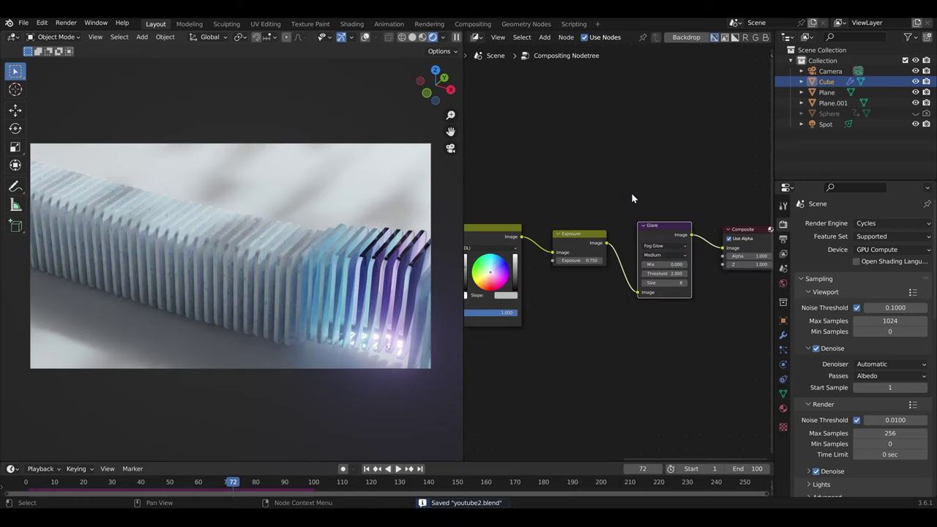
scroll(631, 192, "down", 2)
left_click_drag(646, 202, 505, 274)
scroll(629, 220, "up", 2)
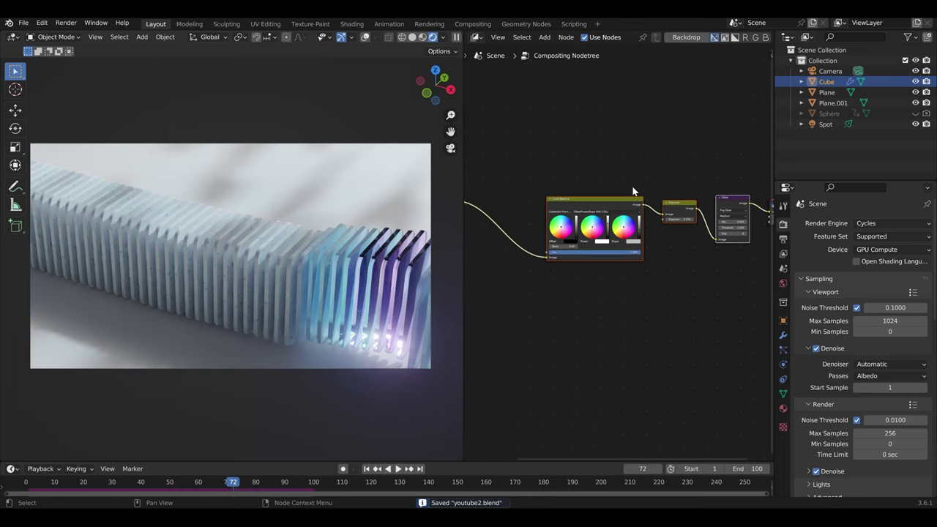
key("m")
key("m")
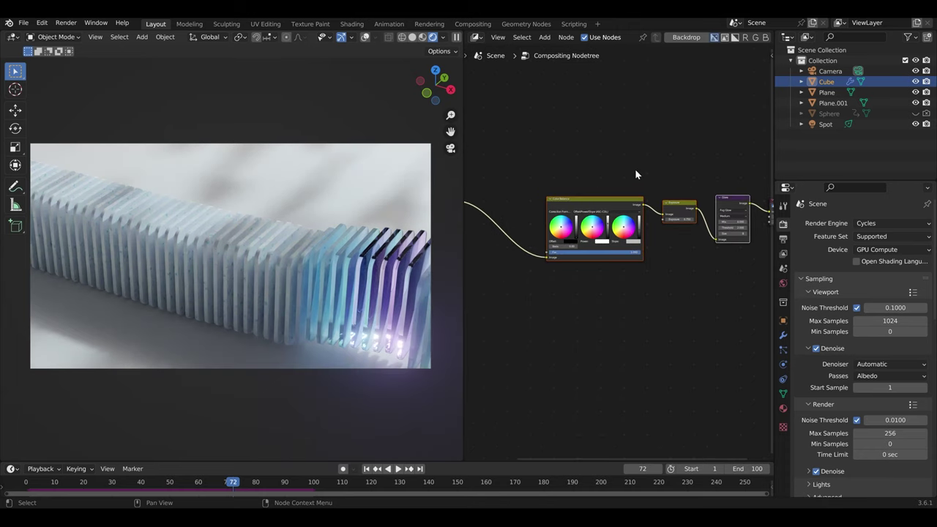
left_click(412, 38)
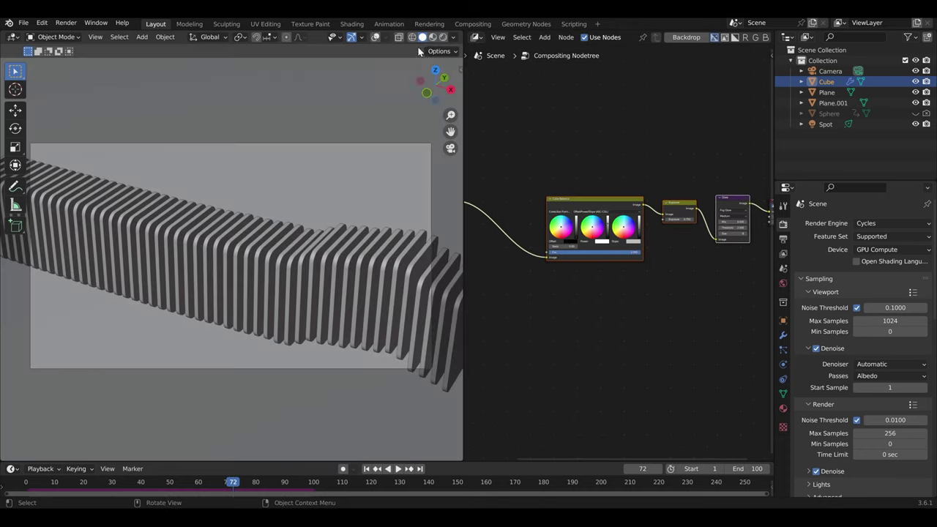
key("ctrl+s")
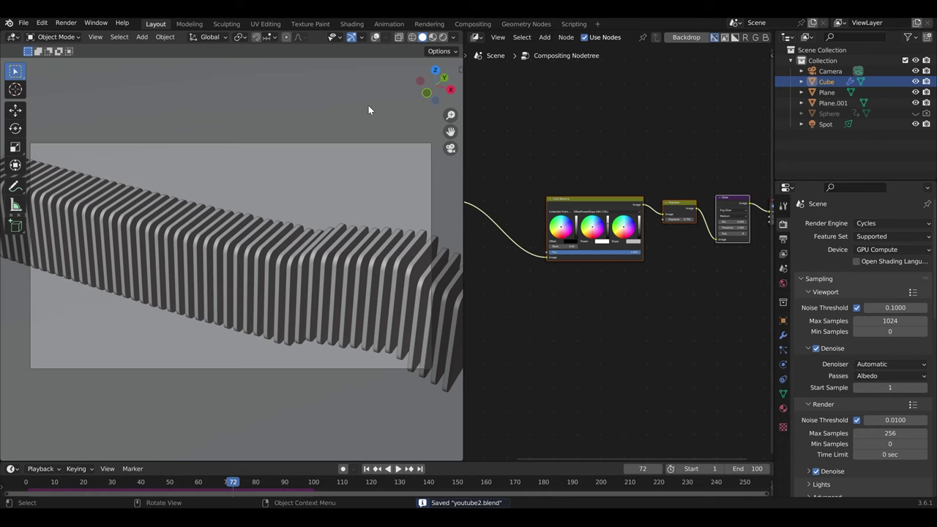
key("F12")
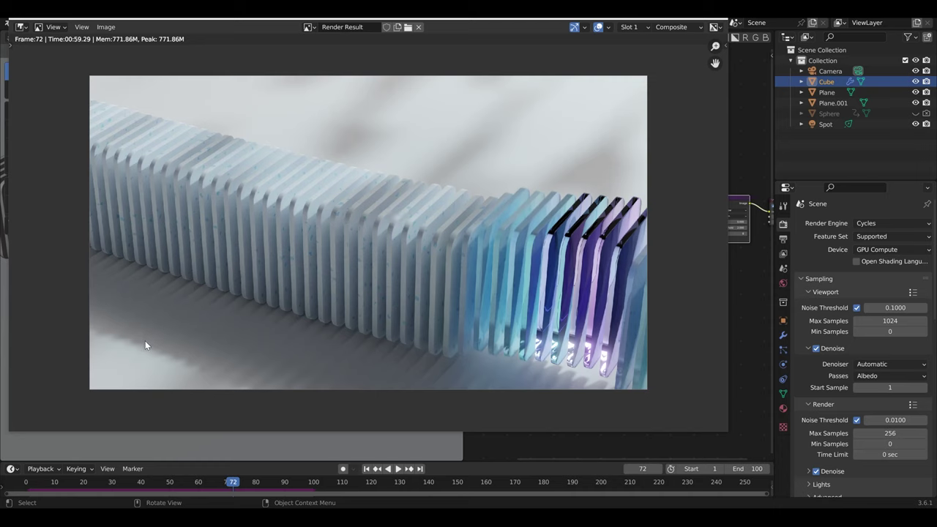
scroll(546, 328, "up", 3)
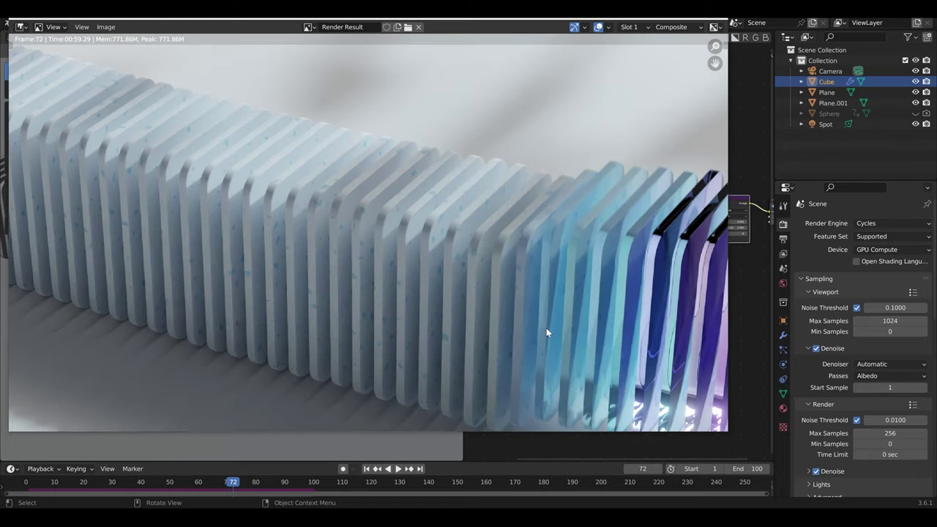
middle_click_drag(547, 328, 278, 246)
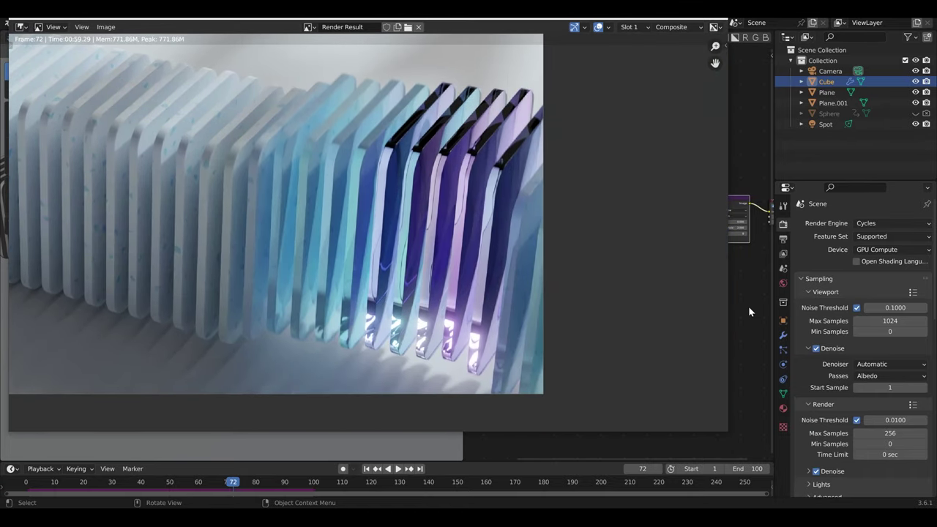
key("Escape")
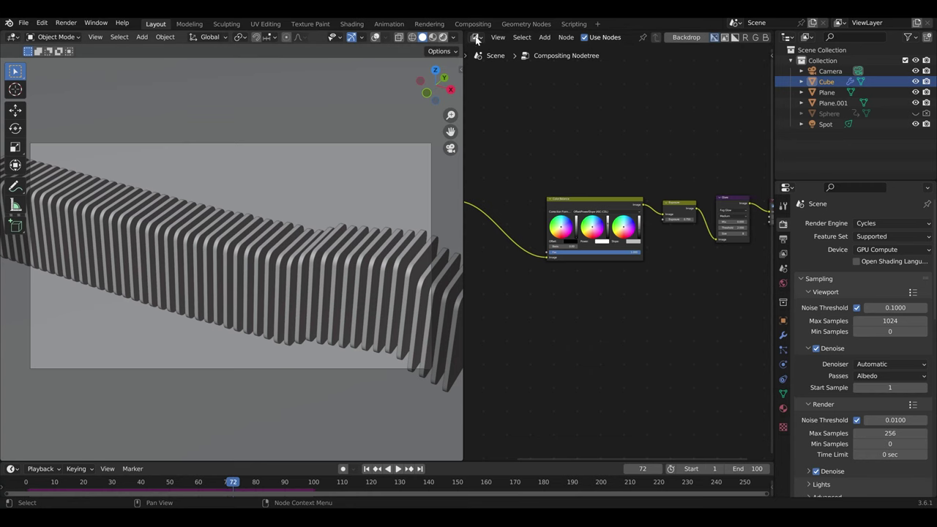
Show the Cube's material nodes and return the viewport to rendered preview
left_click(442, 37)
left_click(476, 37)
left_click(527, 126)
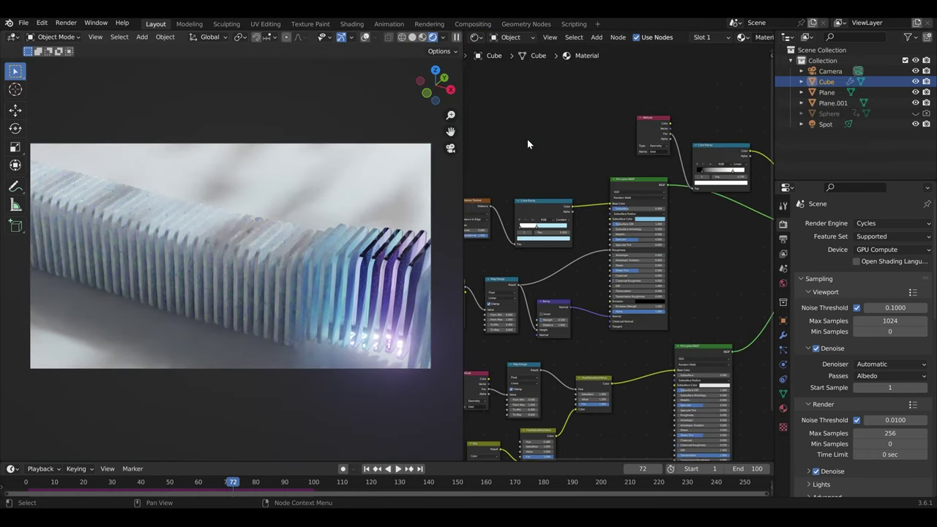
scroll(615, 349, "up", 2)
scroll(618, 342, "up", 2)
scroll(602, 337, "up", 2)
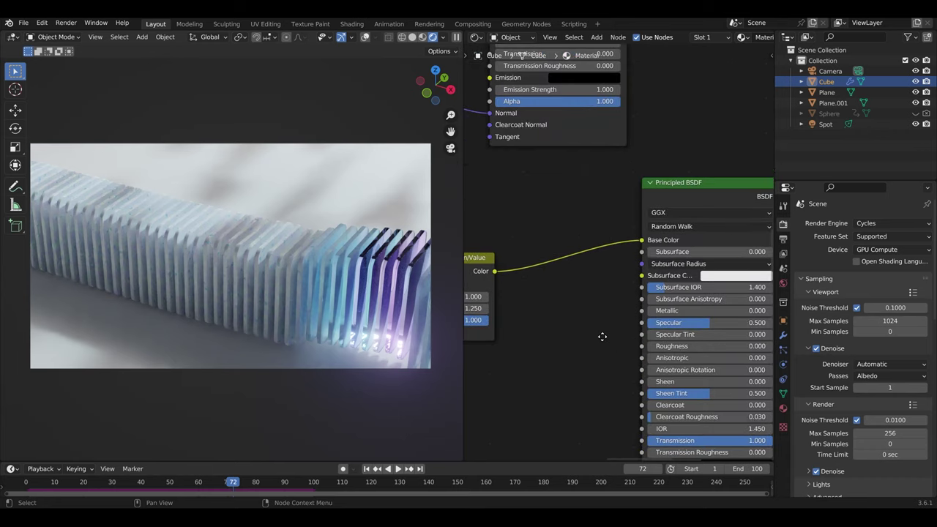
scroll(602, 337, "up", 2)
Set the material Roughness to 0.150
double_click(634, 343)
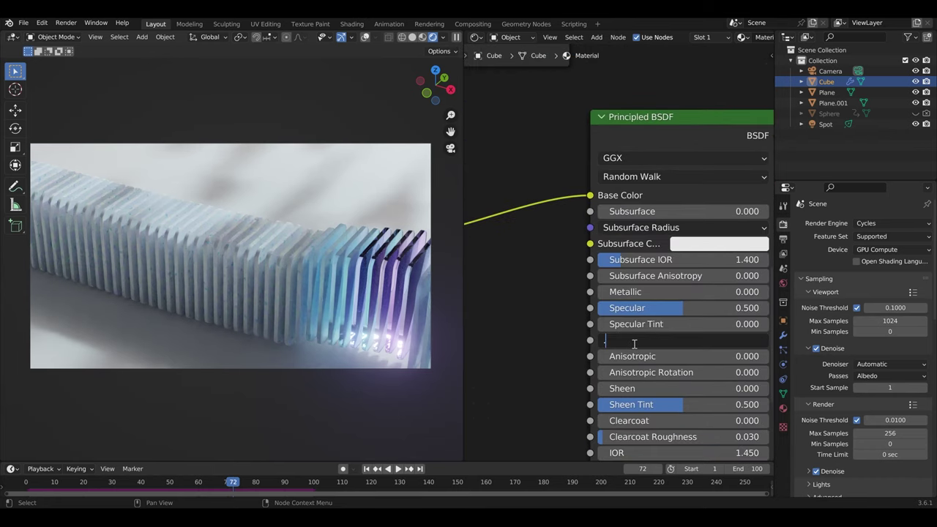
type("0.1")
key("Return")
double_click(634, 344)
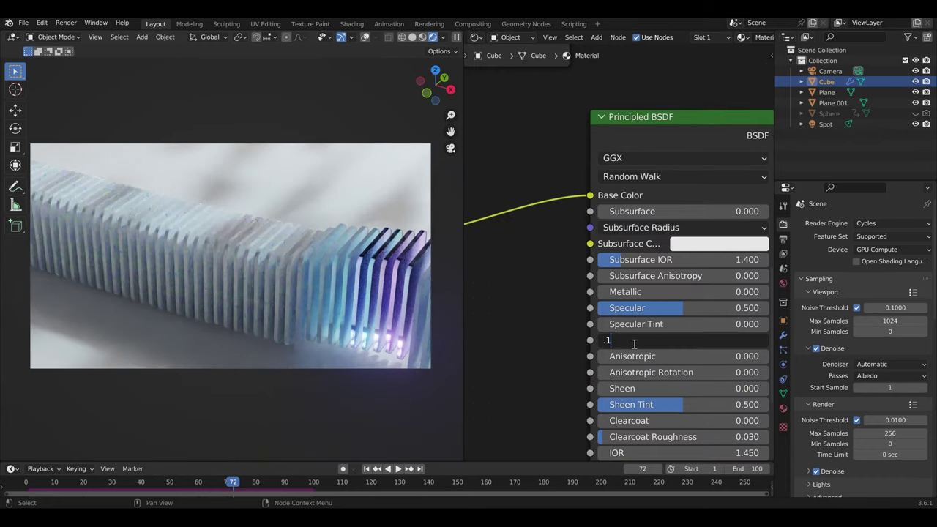
type("5")
key("Return")
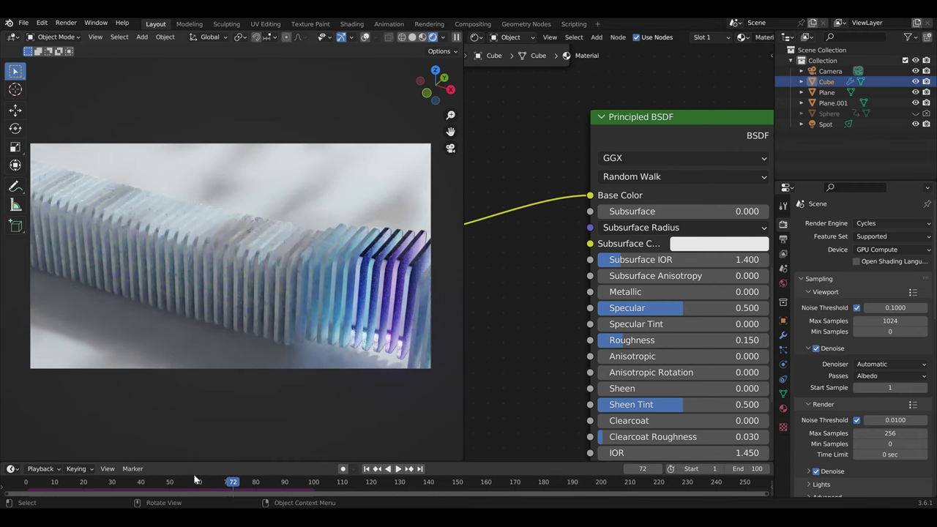
At frame 53, compare Roughness 0 before restoring it to 0.150
left_click(179, 482)
scroll(193, 249, "up", 3)
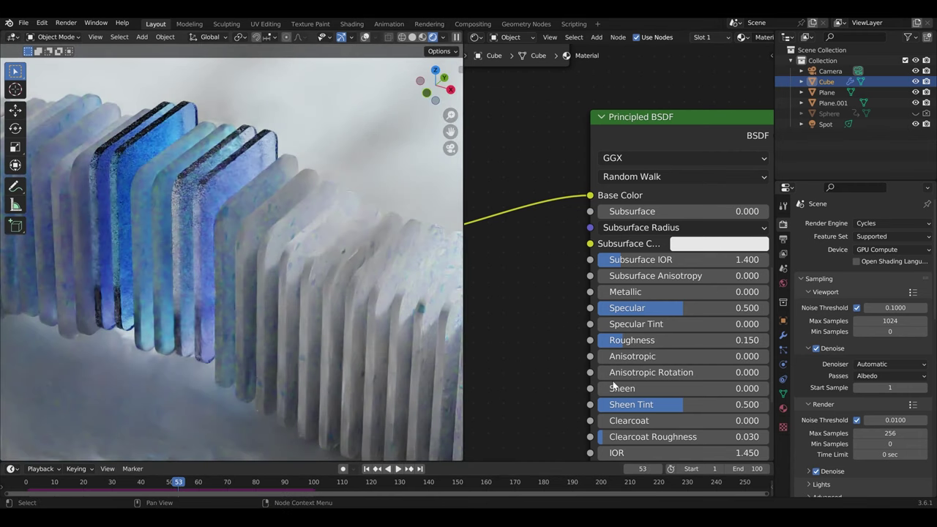
double_click(666, 338)
type("0.000")
key("Return")
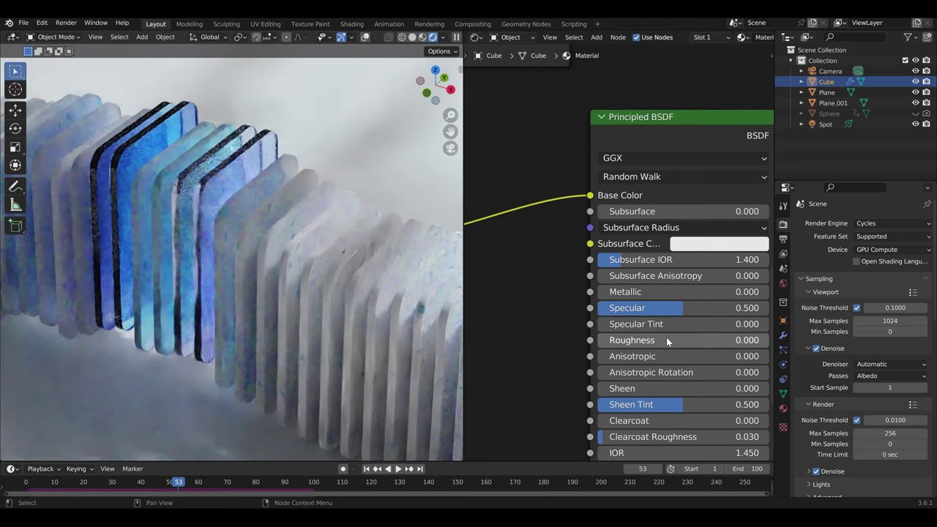
double_click(667, 338)
type("1.")
key("BackSpace")
key("BackSpace")
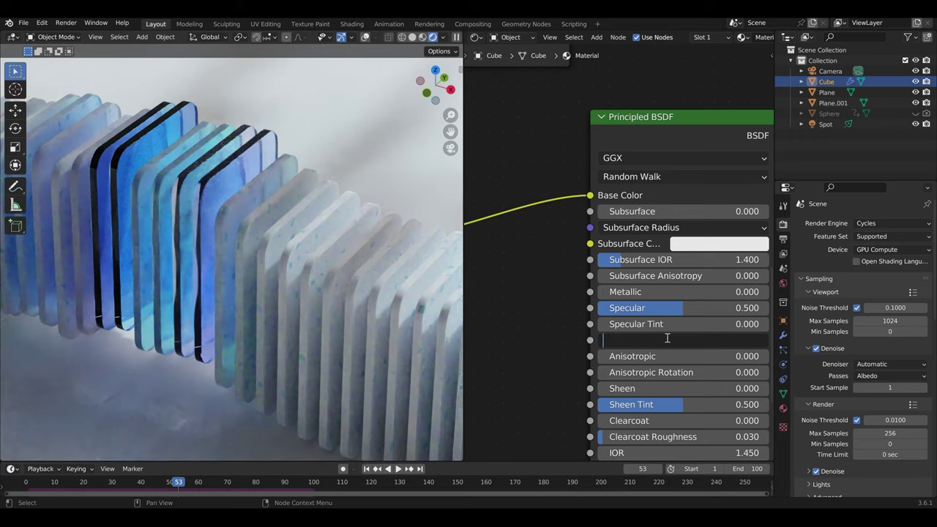
type("0.15")
key("Return")
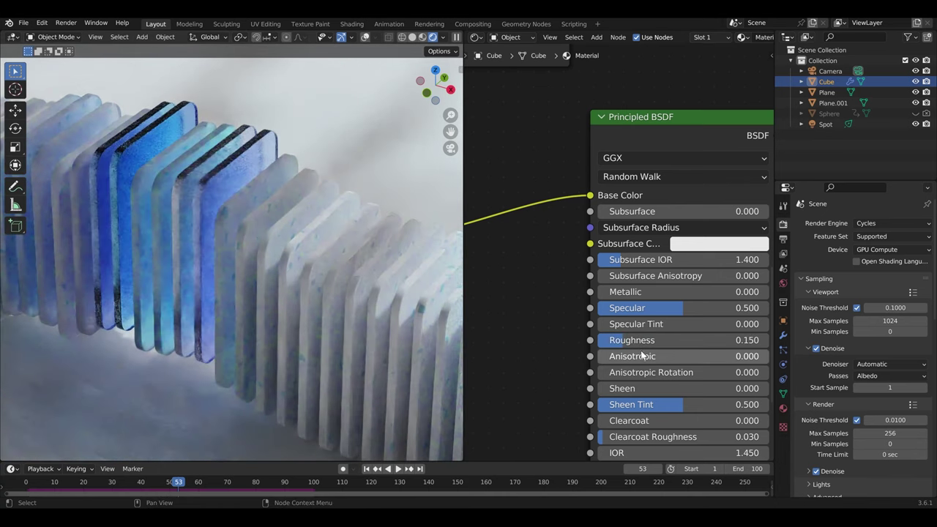
Set the Hue/Saturation/Value node's Value to 1.350
scroll(578, 366, "down", 3)
middle_click_drag(580, 370, 720, 380)
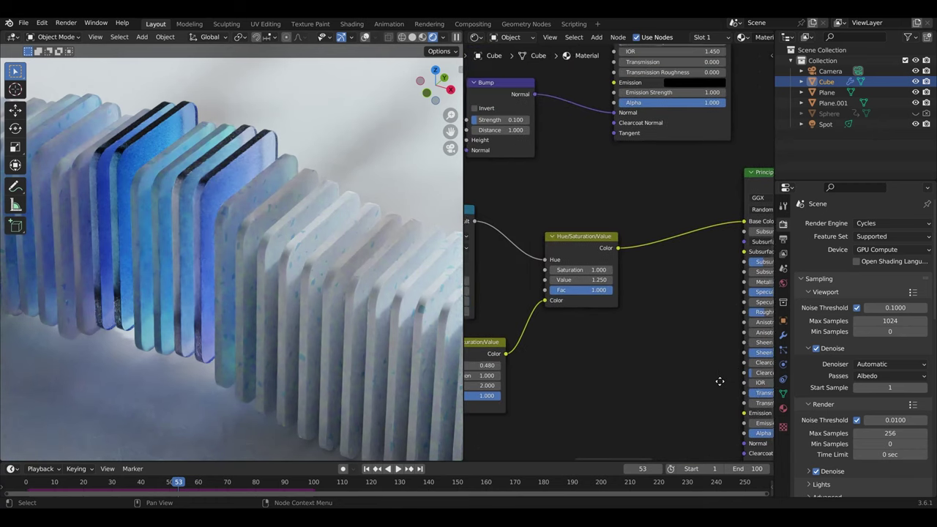
scroll(657, 341, "up", 2)
left_click(602, 305)
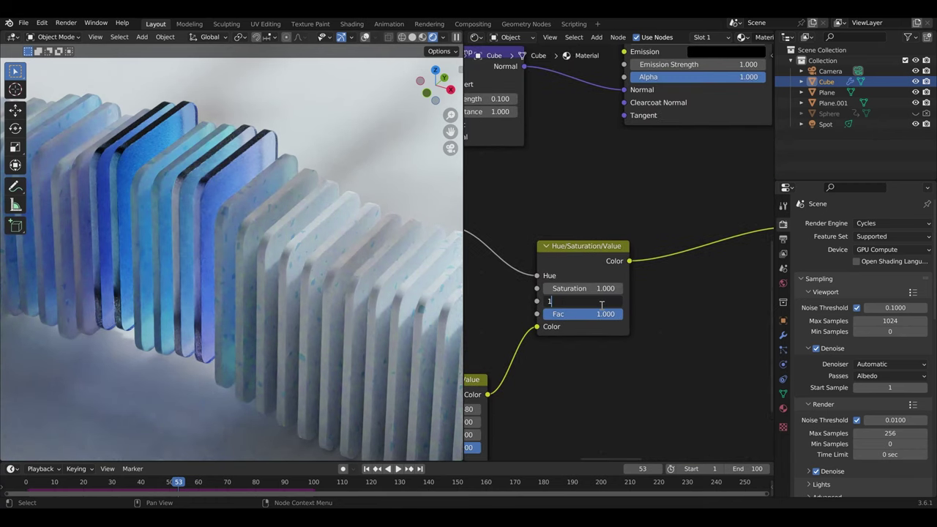
type(".35")
key("Return")
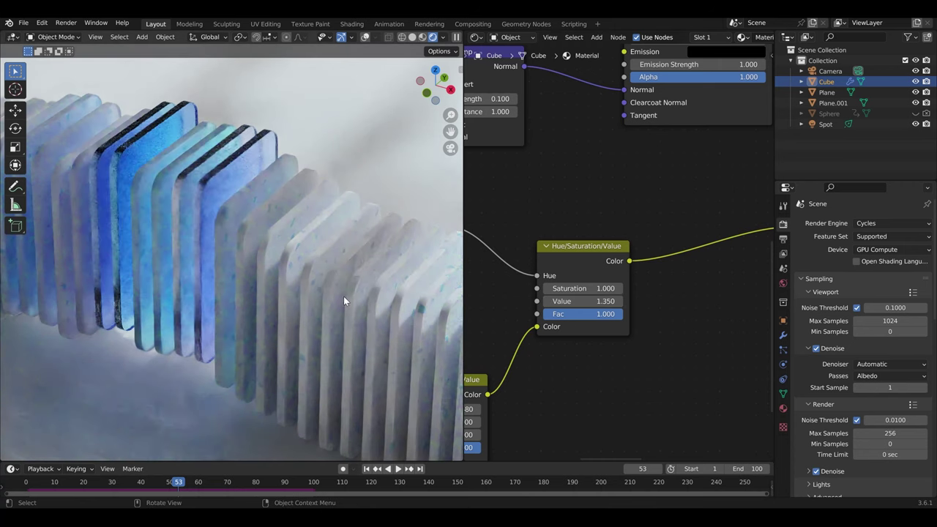
scroll(292, 290, "down", 3)
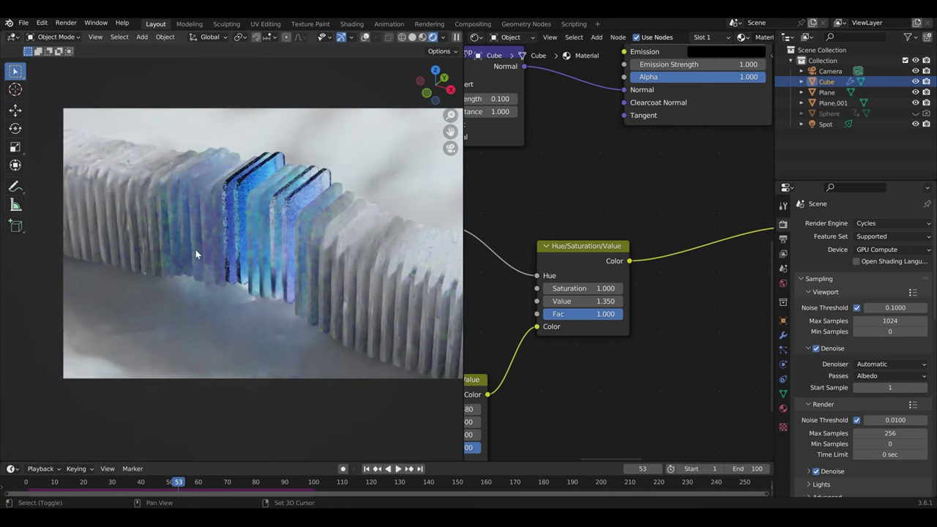
Tilt the Spot light about the global X axis to aim it at the fins
left_click(826, 124)
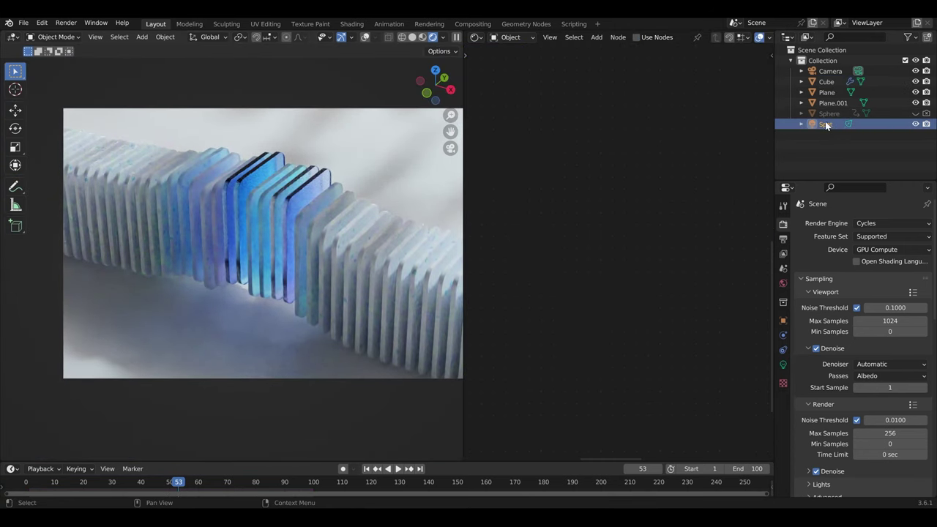
key("r")
key("x")
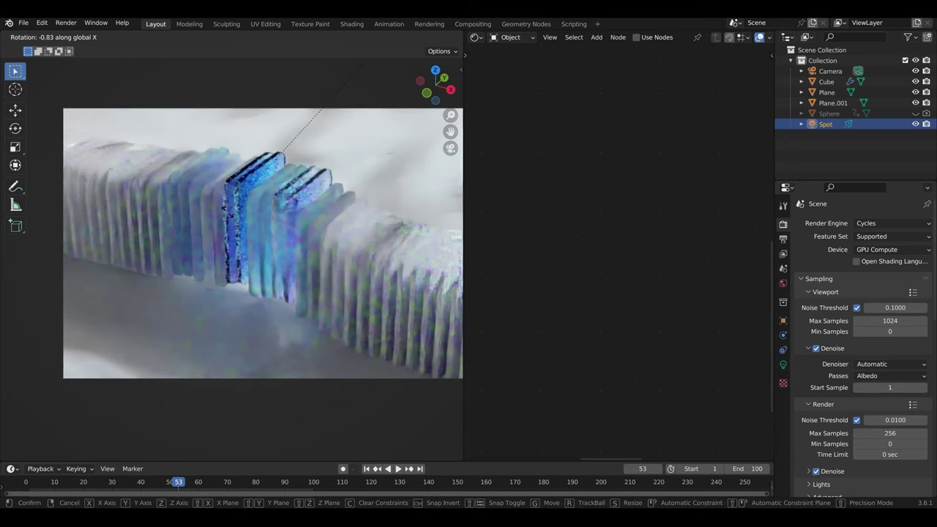
left_click(224, 208)
mouse_move(367, 110)
middle_mouse_down()
mouse_move(360, 157)
mouse_move(326, 155)
middle_mouse_up()
key("r")
key("x")
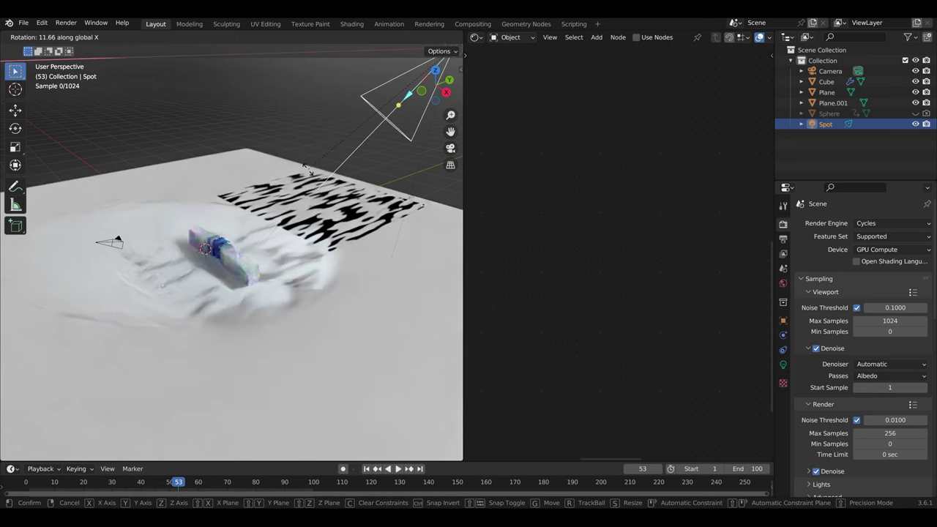
left_click(308, 168)
key("KP_0")
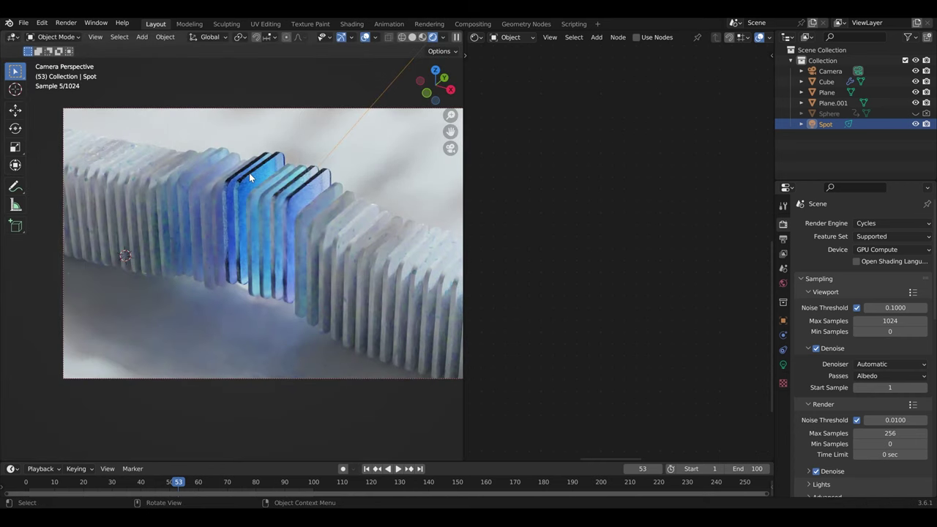
key("r")
key("x")
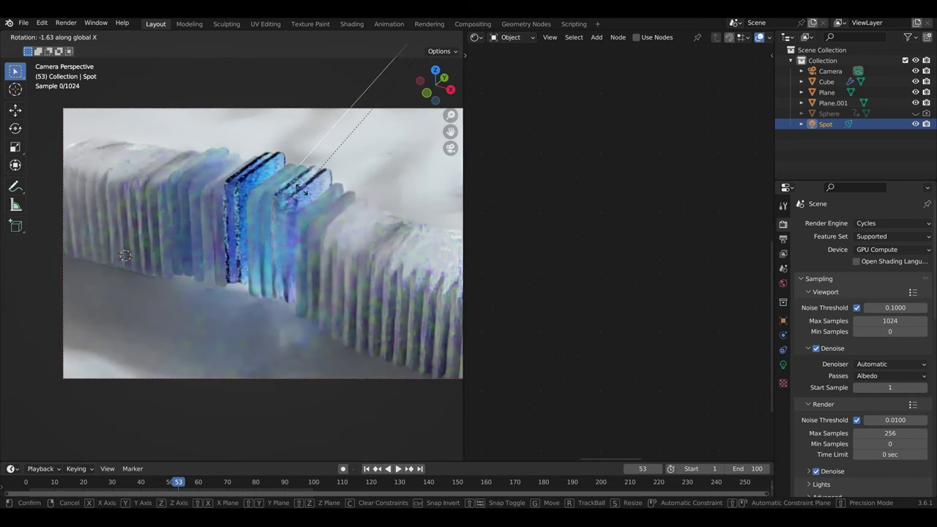
left_click(299, 189)
Raise the Spot light along Z to a higher position above the fins
key("g")
key("z")
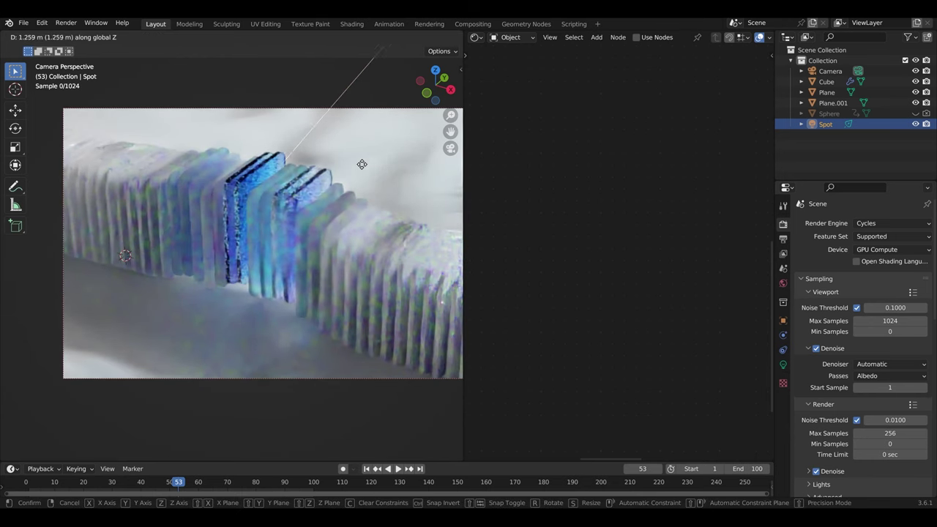
left_click(361, 157)
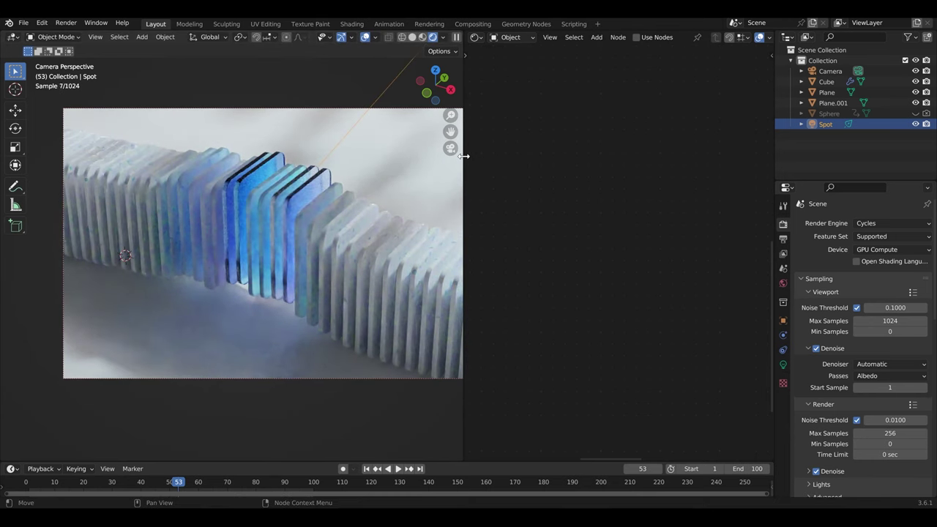
left_click_drag(464, 155, 621, 153)
scroll(584, 165, "up", 2)
scroll(486, 213, "down", 2)
middle_click_drag(485, 214, 470, 223)
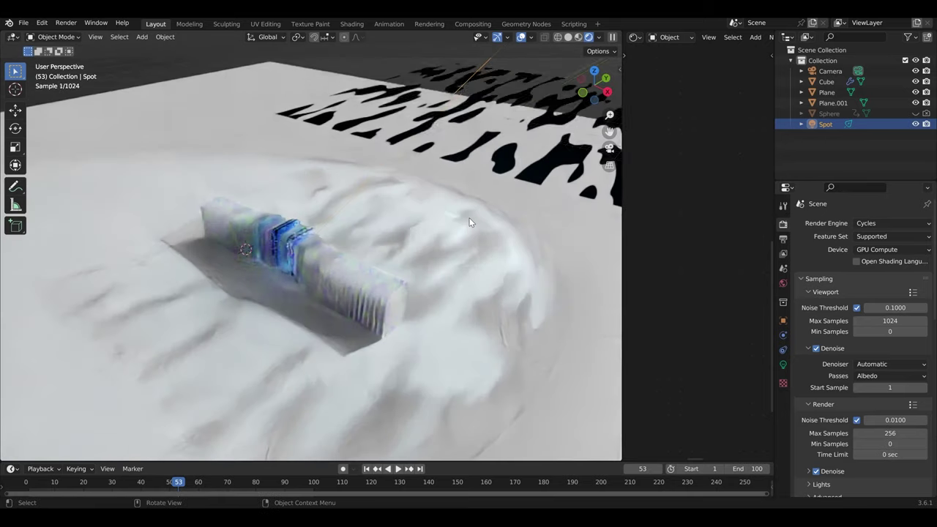
scroll(470, 222, "down", 4)
key("g")
key("z")
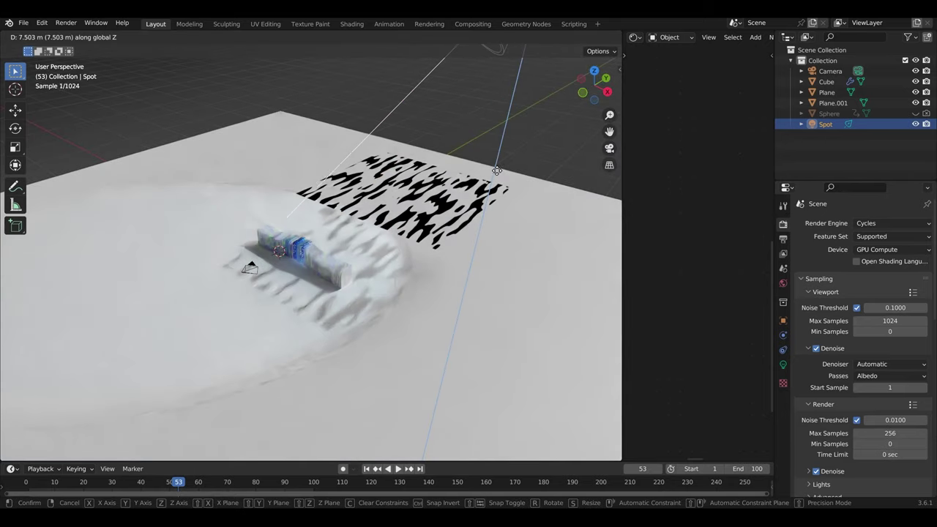
left_click(509, 86)
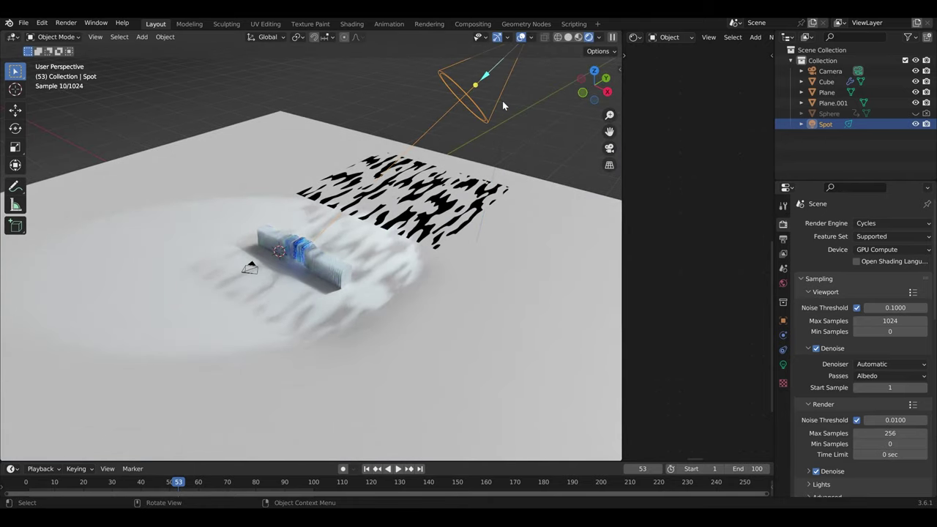
key("KP_0")
key("g")
key("z")
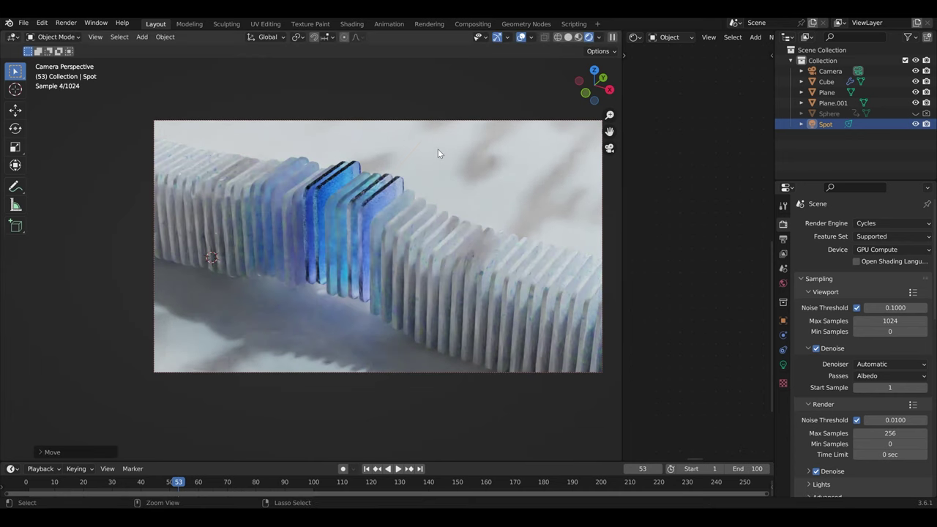
left_click(438, 150)
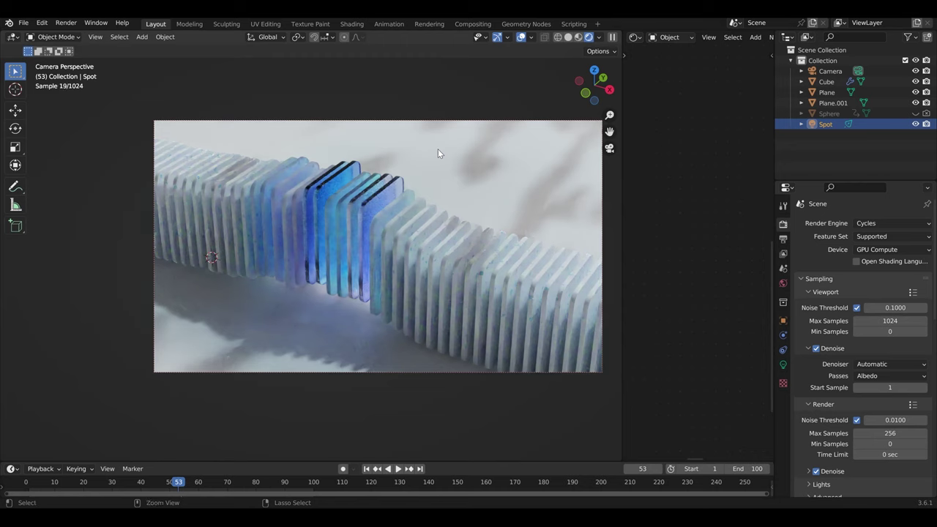
key("ctrl+z")
key("ctrl+shift+z")
Set the Spot light's power to 60000 W
left_click(782, 365)
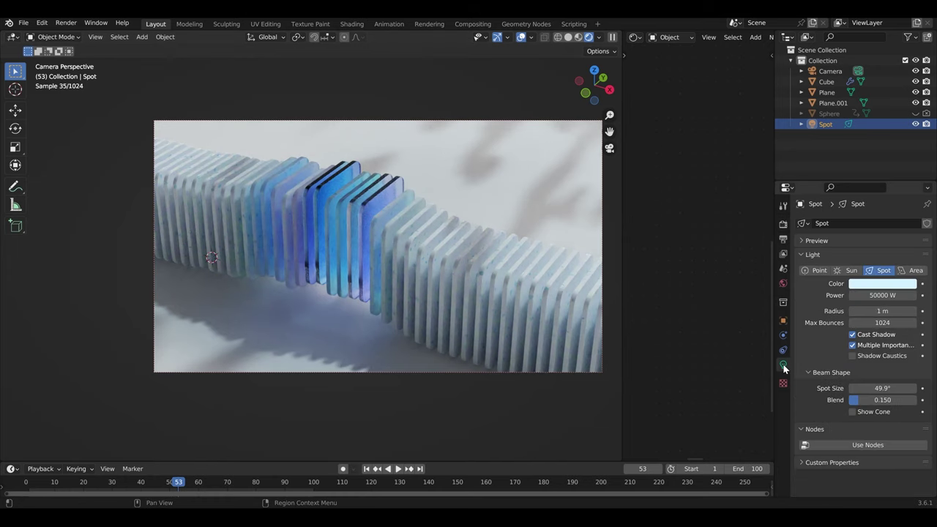
left_click(881, 295)
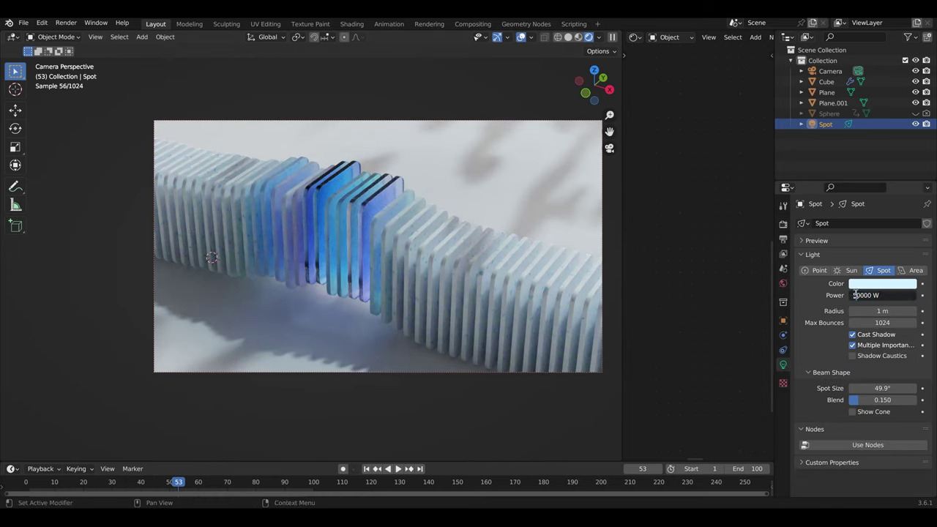
type("7")
left_click(849, 295)
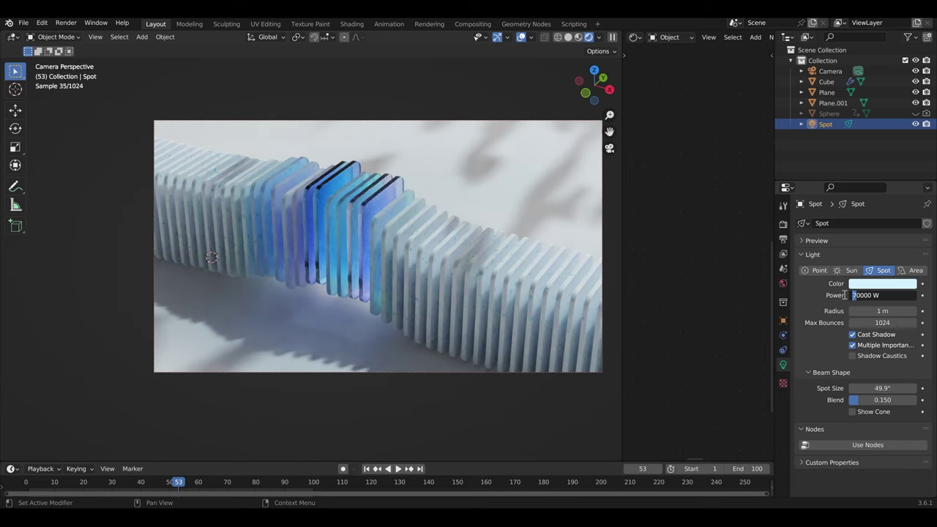
type("6")
key("Return")
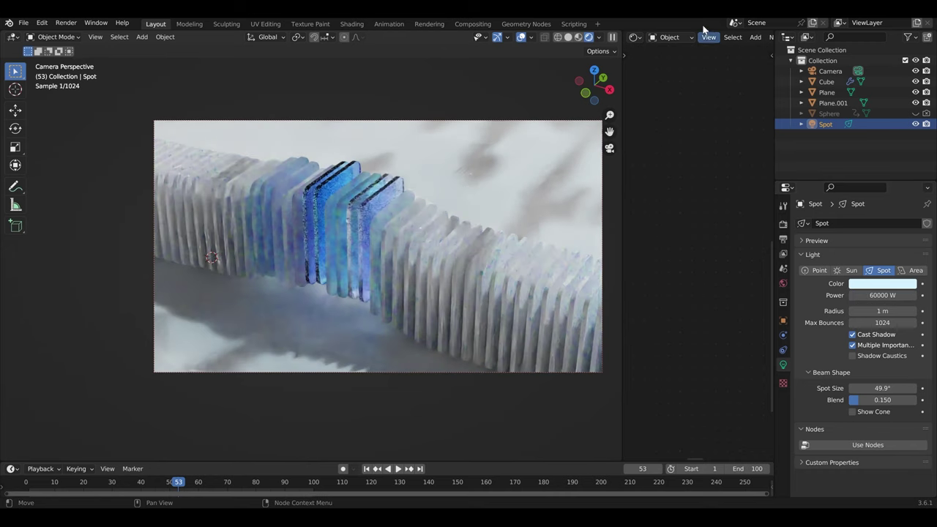
left_click(623, 55)
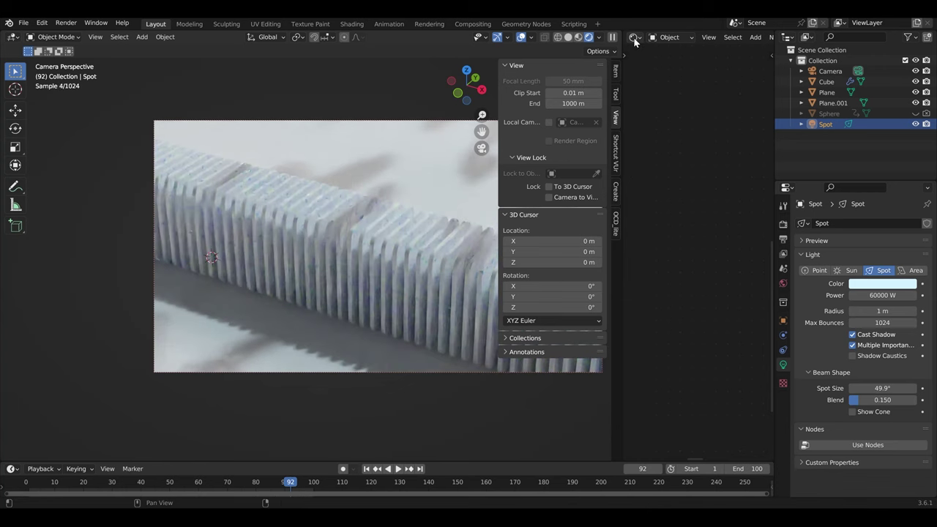
Switch the right area to the Compositor and move to frame 73
left_click(634, 36)
left_click(268, 102)
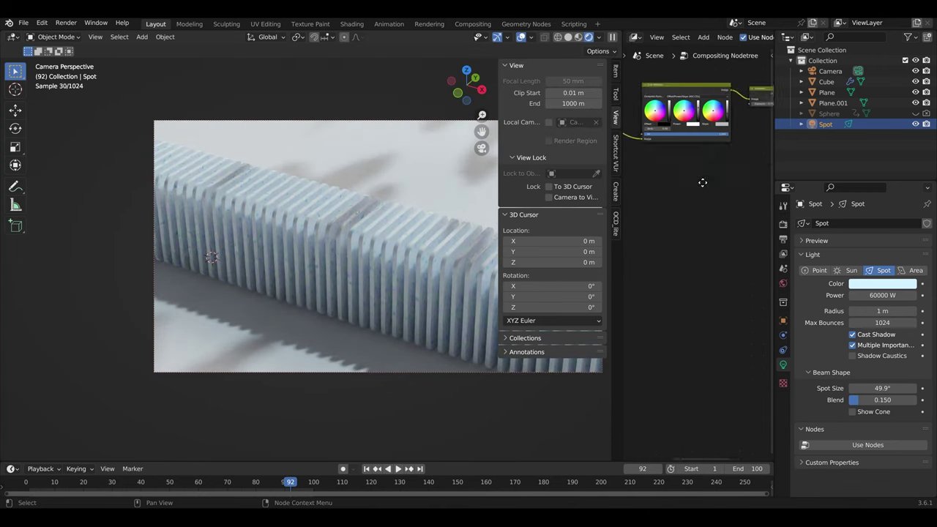
left_click_drag(291, 481, 236, 485)
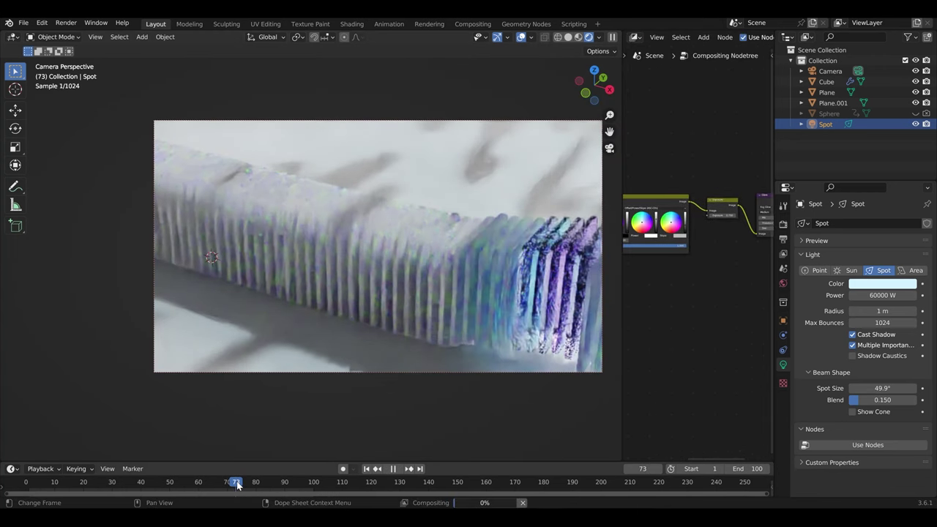
middle_click_drag(715, 288, 626, 321)
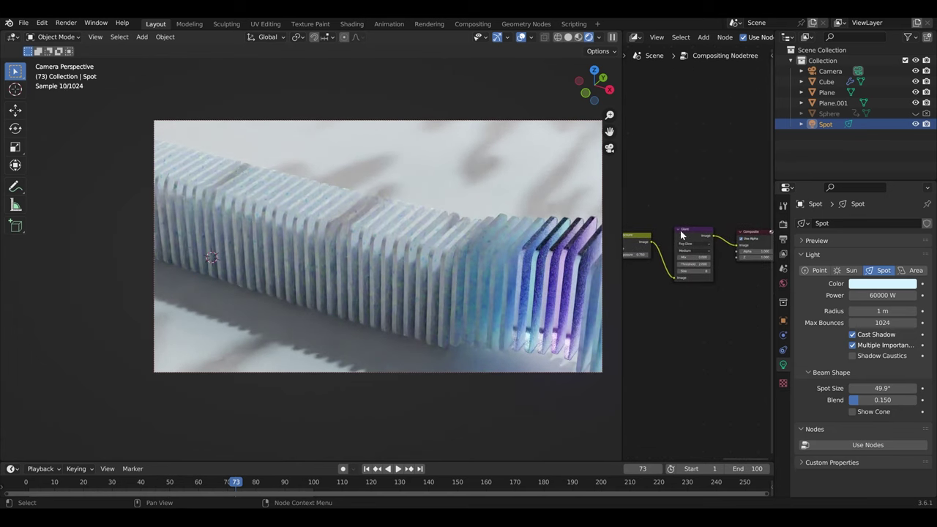
scroll(689, 253, "up", 2)
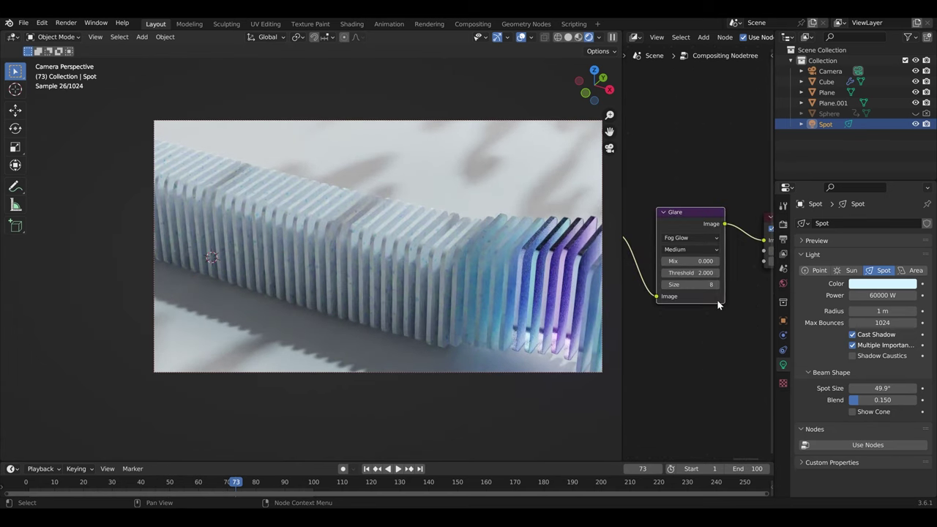
scroll(695, 271, "up", 1)
Set the Glare node Threshold to 2.25, after trying 2.5
left_click(699, 278)
type("5")
key("Return")
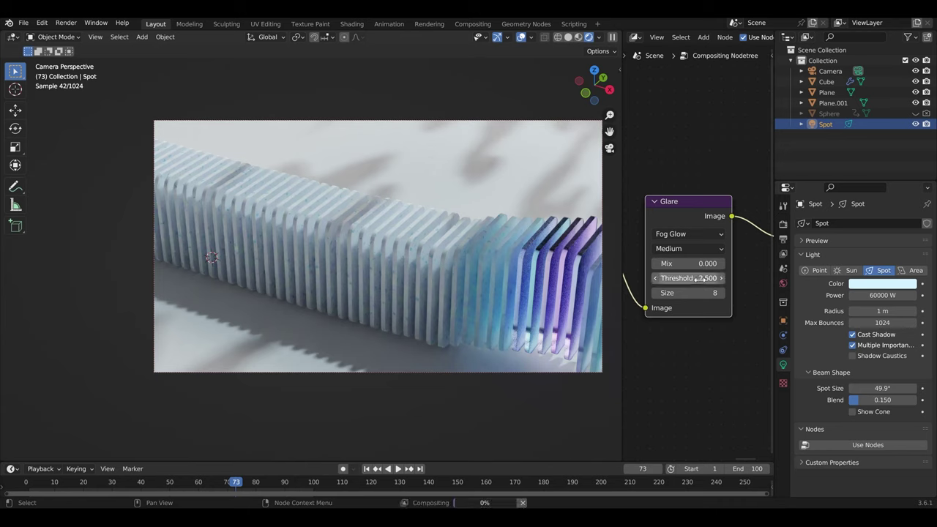
left_click(703, 278)
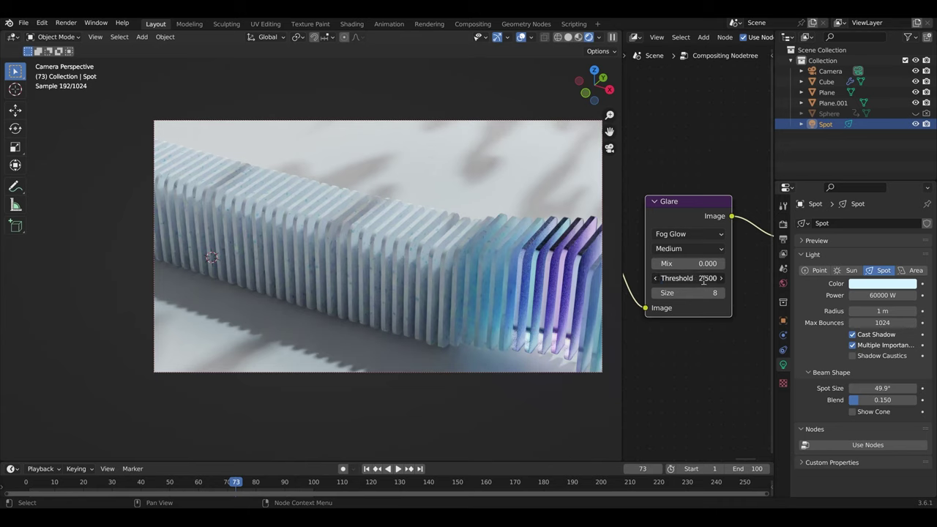
type("2")
type("5")
key("Return")
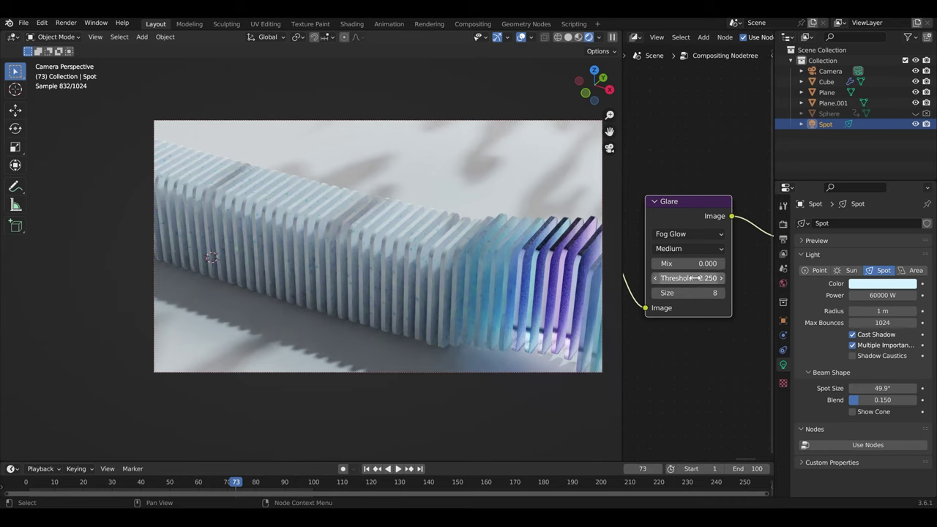
Scrub the timeline between frames 51 and 67, stop playback, and open the editor type list
left_click_drag(196, 490, 188, 484)
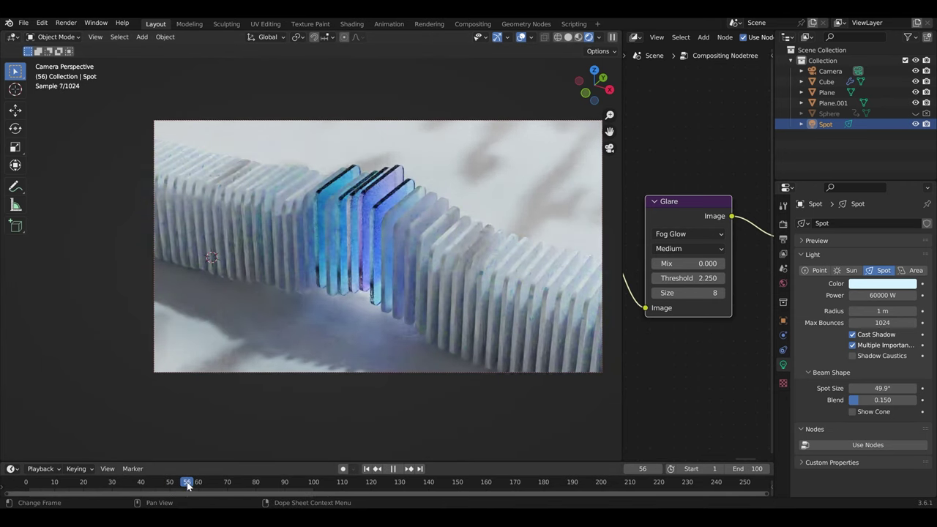
left_click_drag(187, 484, 199, 485)
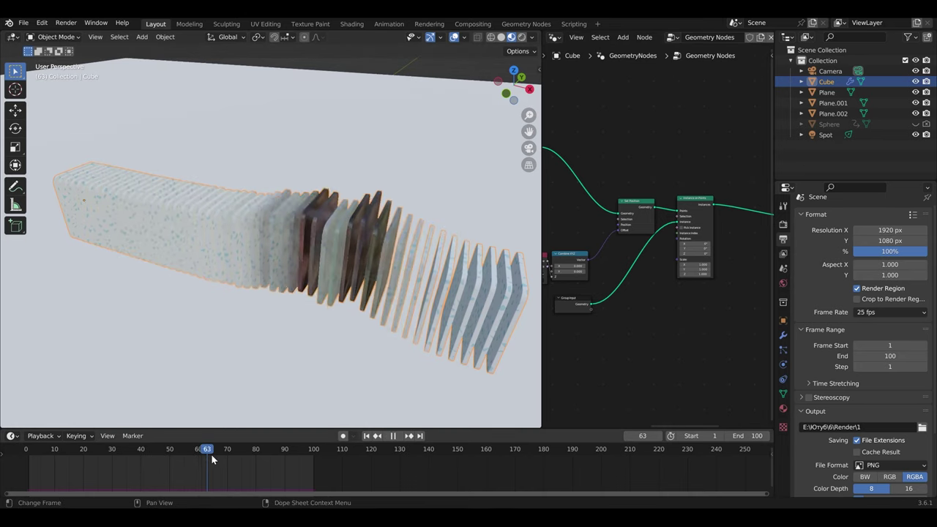
scroll(202, 316, "up", 2)
scroll(203, 310, "up", 3)
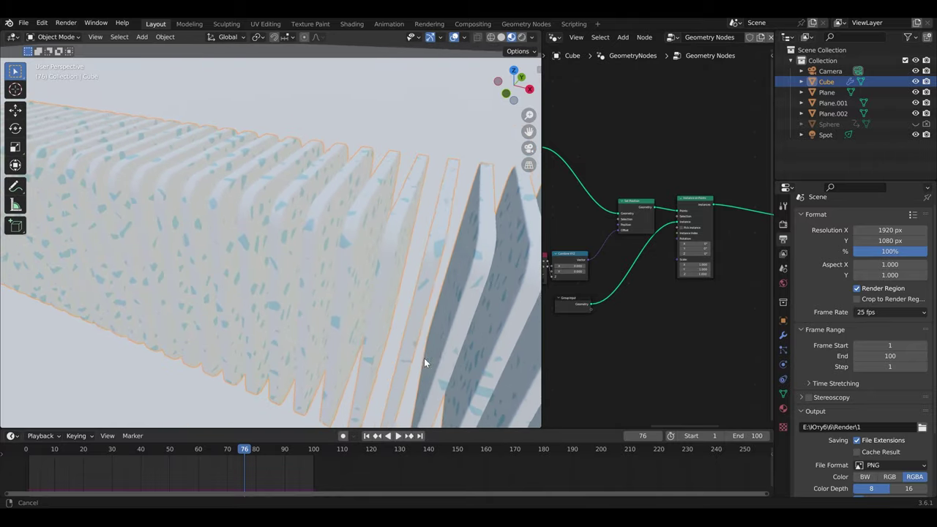
left_click(215, 449)
mouse_move(216, 450)
left_mouse_down()
mouse_move(146, 450)
mouse_move(198, 450)
left_mouse_up()
key("space")
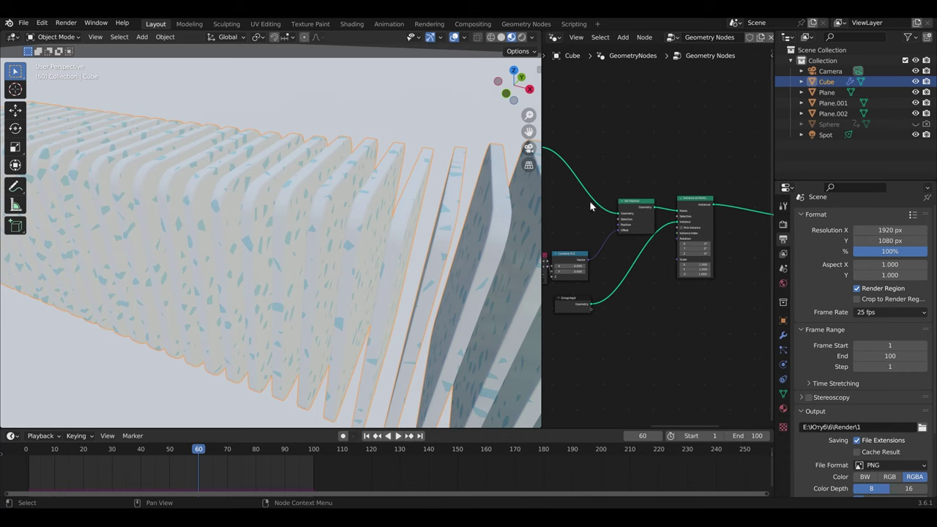
left_click(557, 37)
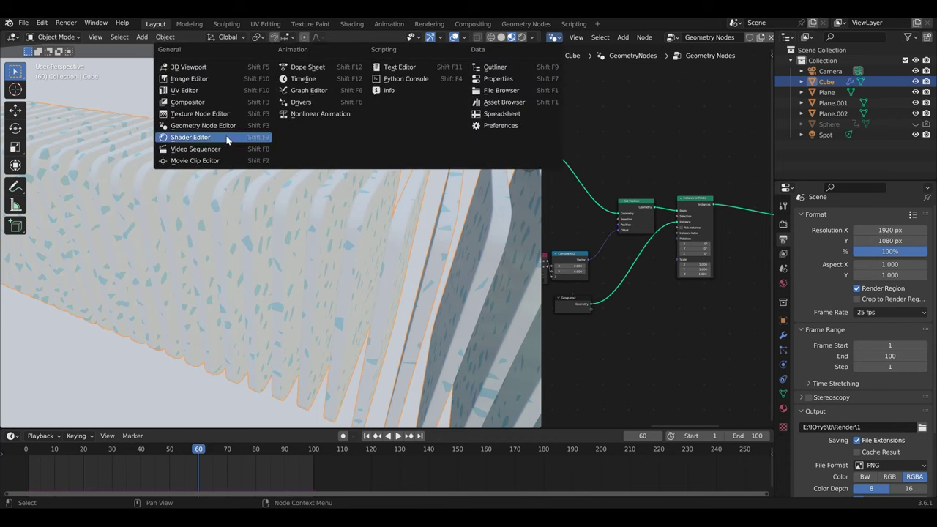
Show the material's Shader Editor with the Texture Coordinate and Mapping nodes in view
left_click(227, 137)
scroll(659, 230, "down", 2)
scroll(659, 230, "down", 2)
scroll(746, 261, "down", 2)
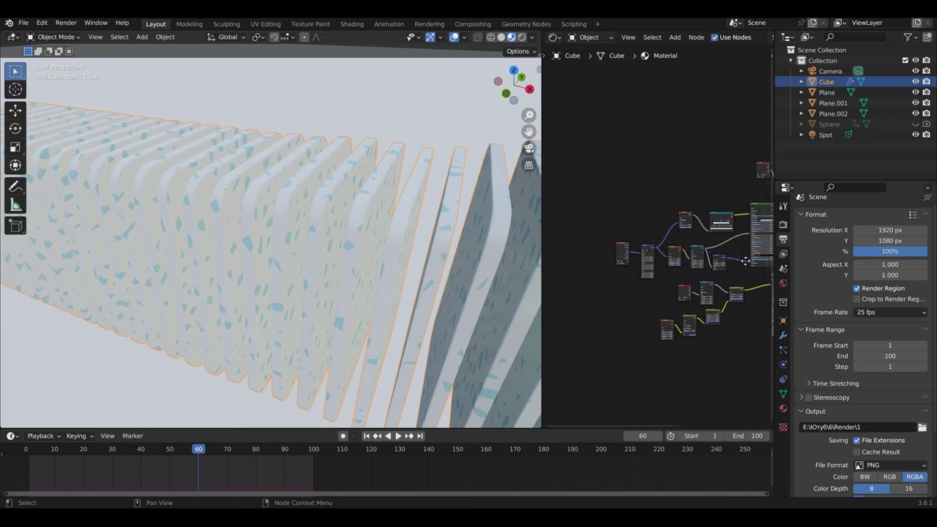
scroll(711, 223, "up", 1)
scroll(713, 223, "up", 2)
scroll(625, 250, "up", 2)
middle_click_drag(625, 250, 649, 174)
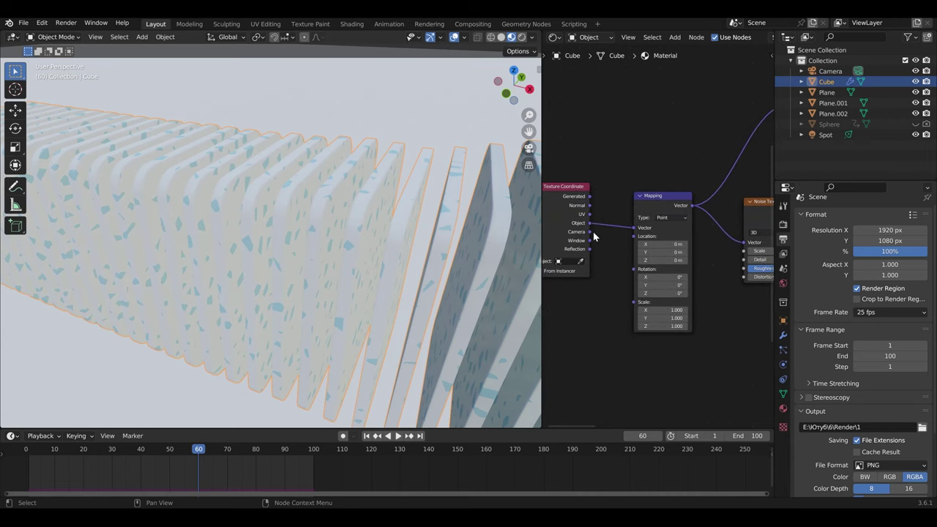
scroll(348, 231, "down", 3)
scroll(346, 231, "down", 3)
Move the Cube object and frame the view closely on the fins
mouse_move(346, 231)
middle_mouse_down()
mouse_move(321, 240)
mouse_move(199, 218)
mouse_move(128, 225)
middle_mouse_up()
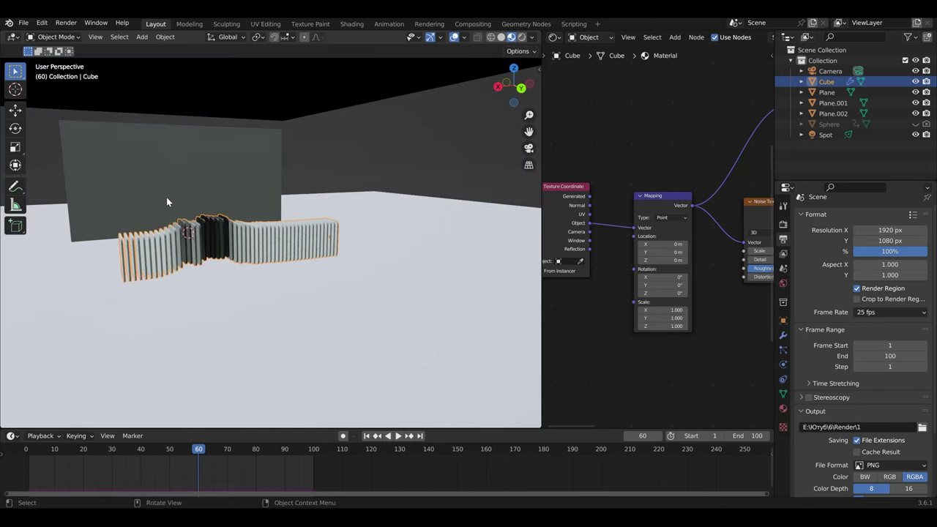
middle_click_drag(166, 202, 315, 241)
key("g")
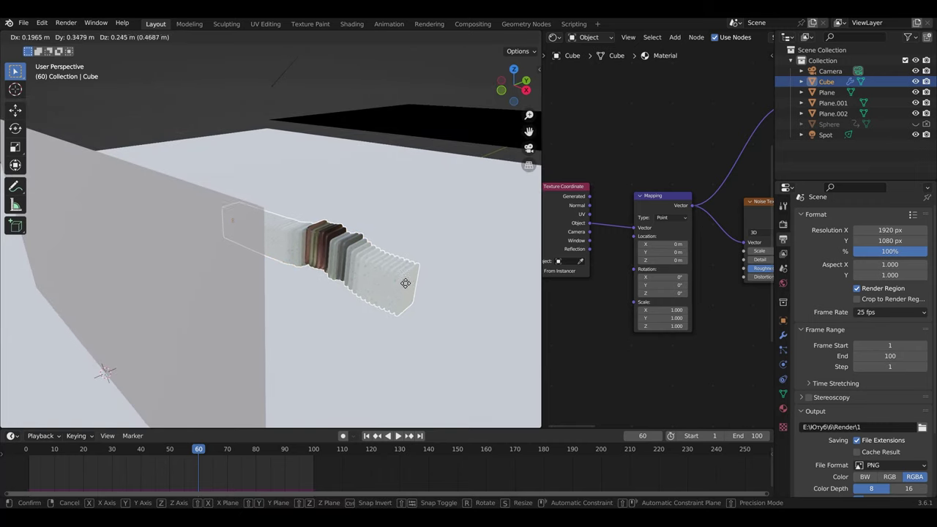
left_click(407, 278)
key("KP_Decimal")
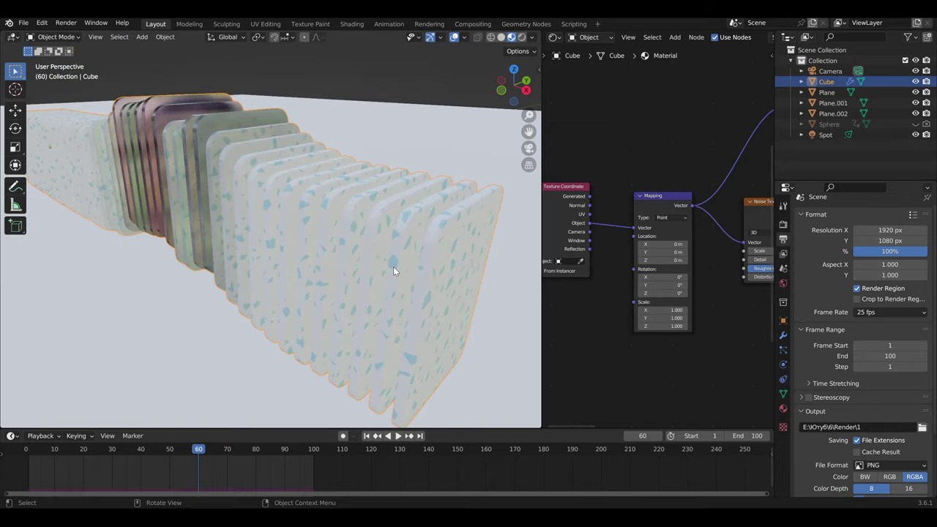
Connect Texture Coordinate UV to the Mapping node's Vector input
middle_click_drag(393, 266, 353, 254)
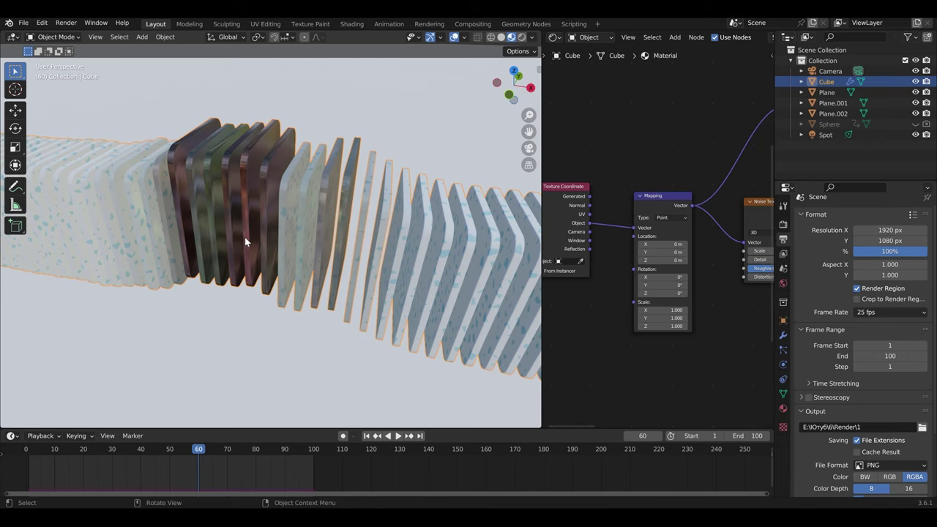
scroll(245, 237, "down", 4)
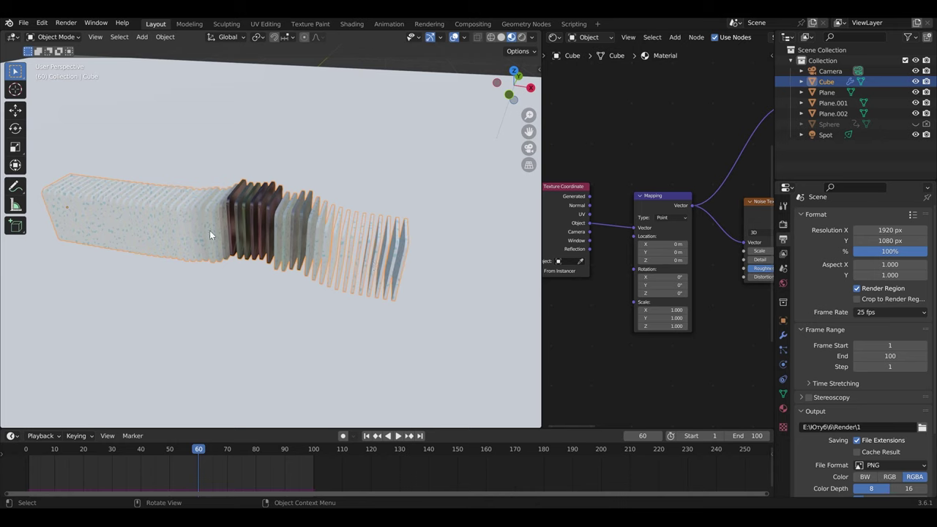
scroll(613, 221, "up", 2)
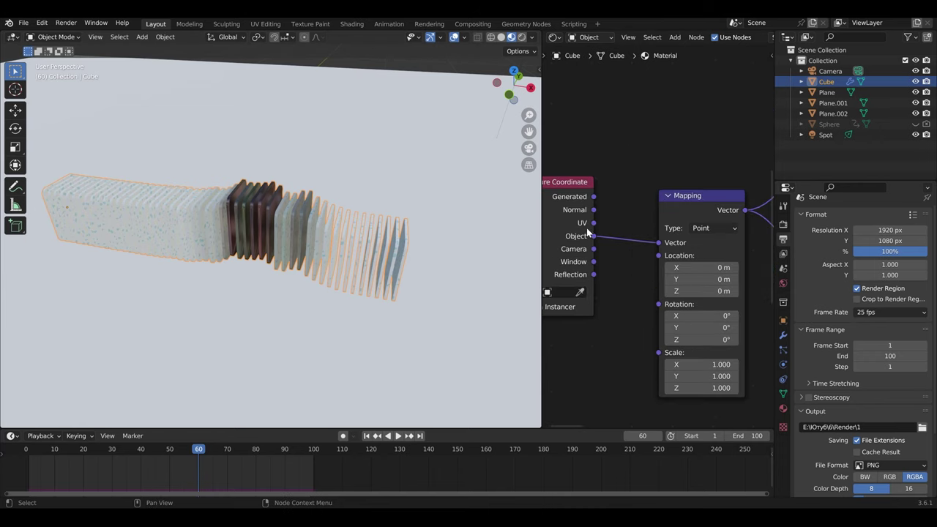
left_click_drag(593, 223, 666, 250)
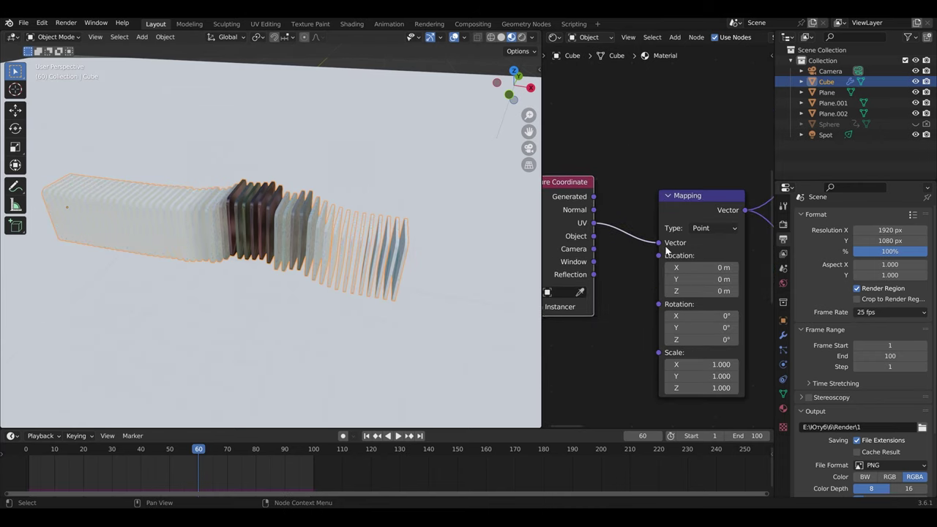
left_click(558, 37)
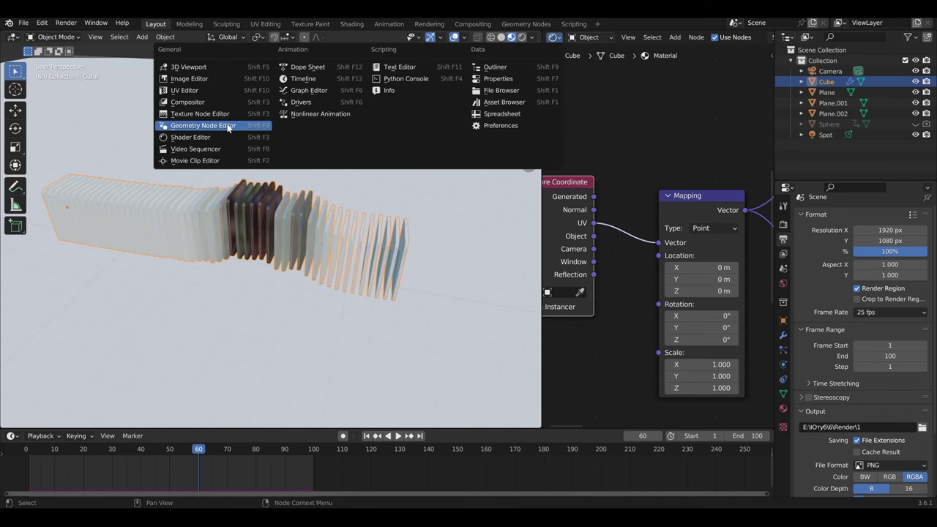
left_click(509, 24)
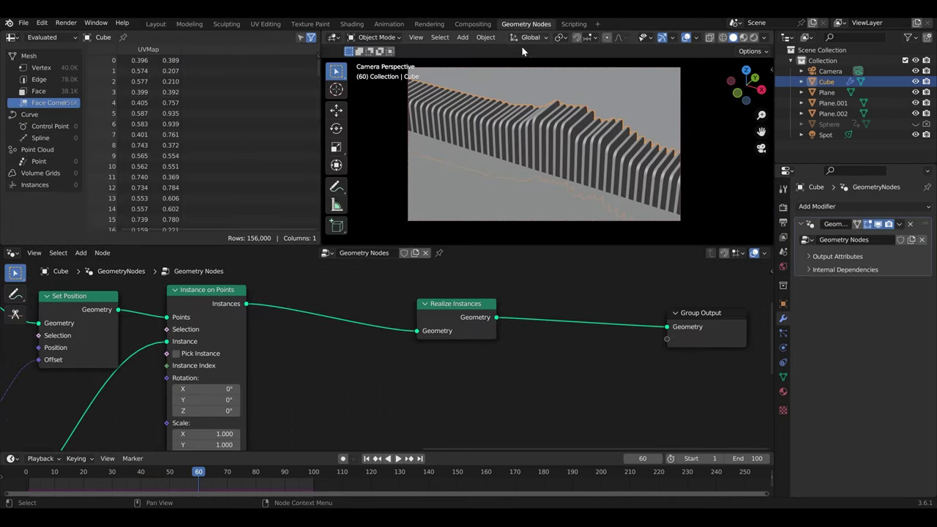
mouse_move(440, 331)
left_click_drag(389, 279, 543, 370)
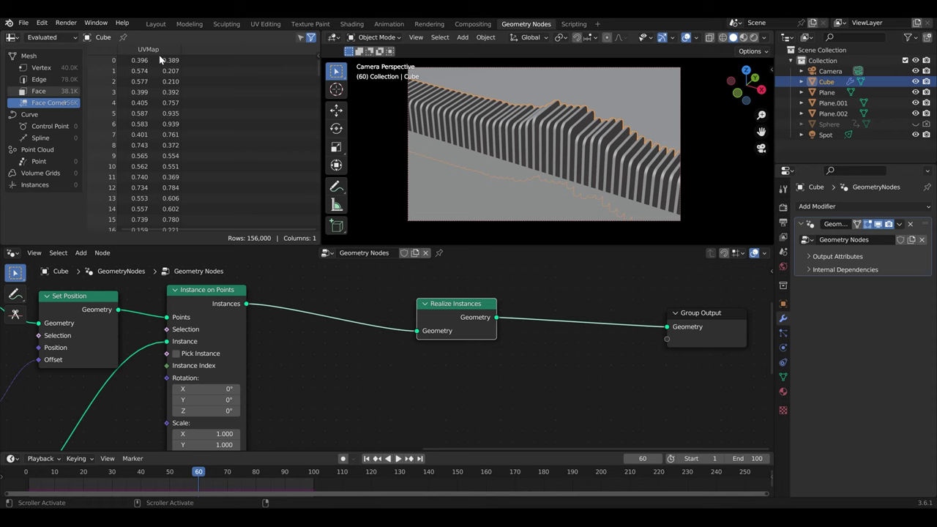
left_click(156, 24)
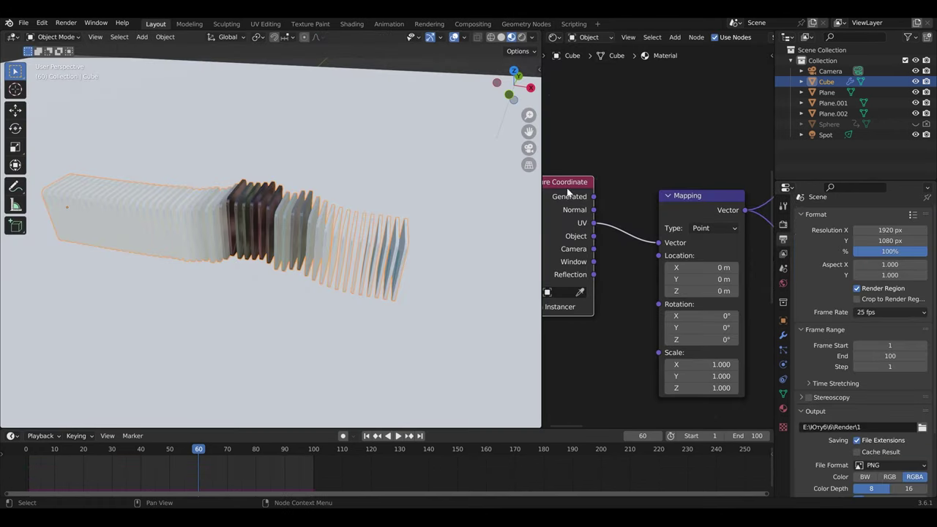
left_click_drag(606, 226, 587, 234)
key("shift+a")
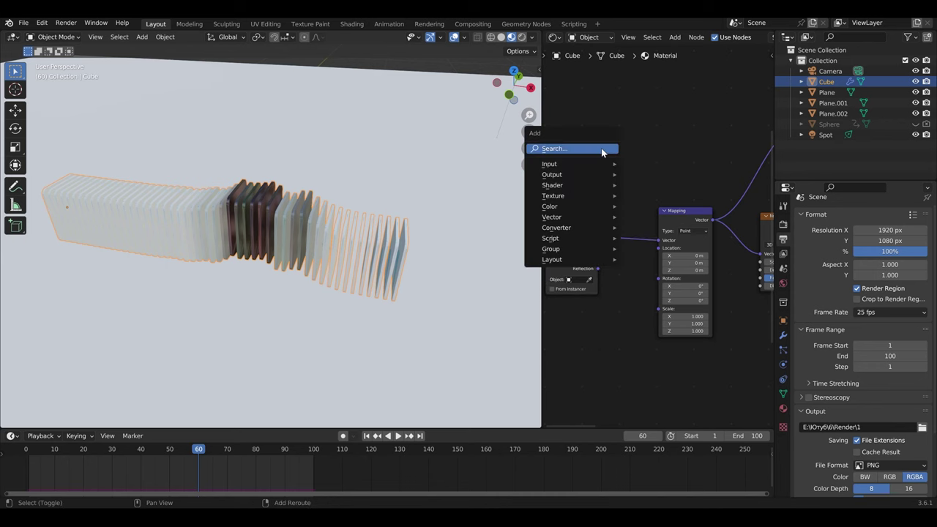
type("att")
key("Return")
left_click(605, 152)
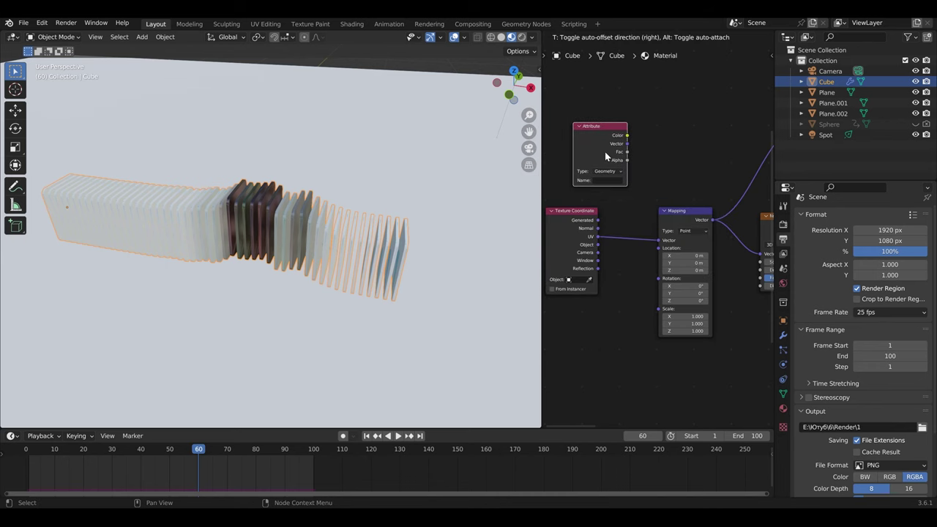
left_click(526, 23)
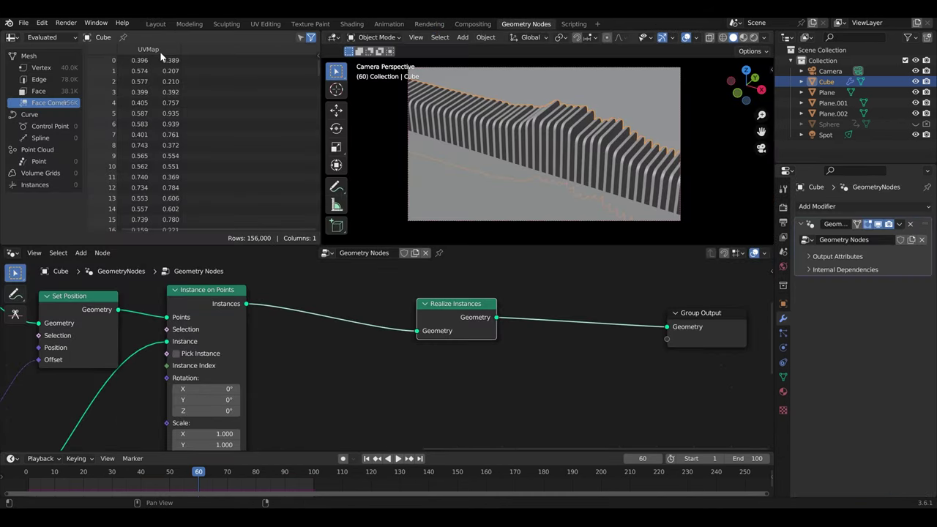
left_click(155, 23)
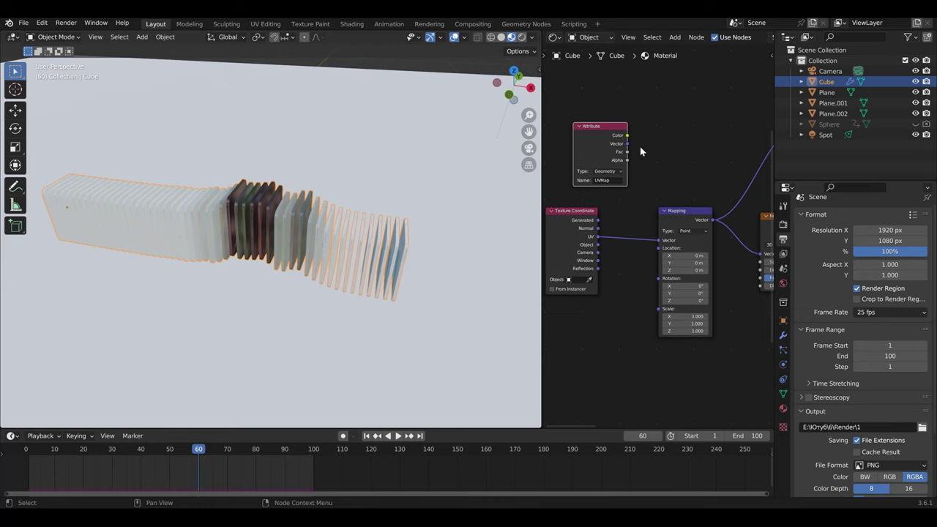
left_click_drag(628, 137, 658, 240)
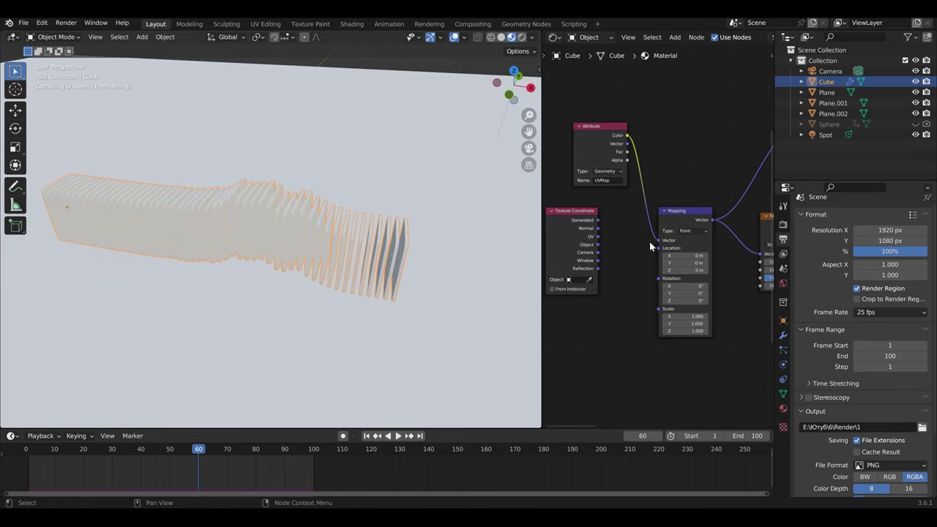
mouse_move(396, 264)
middle_mouse_down()
mouse_move(366, 274)
mouse_move(325, 266)
middle_mouse_up()
scroll(605, 250, "up", 2)
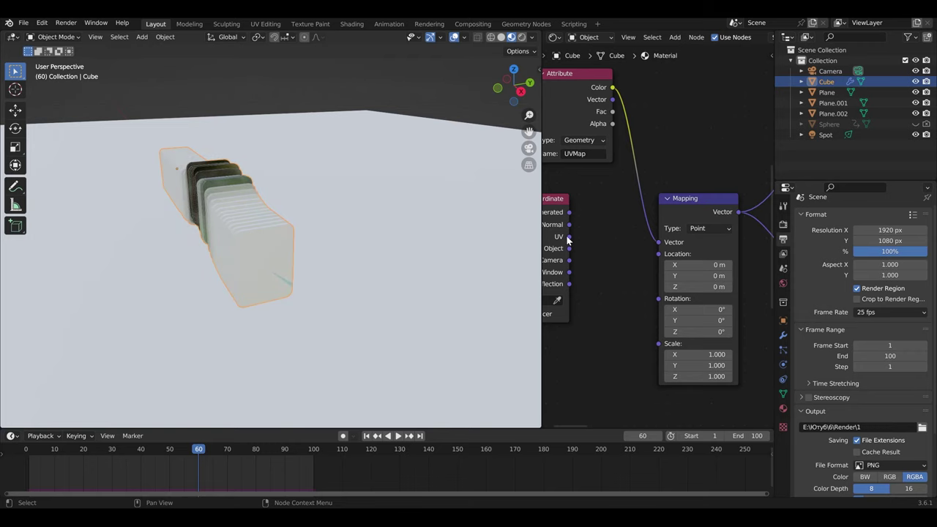
left_click_drag(569, 236, 658, 242)
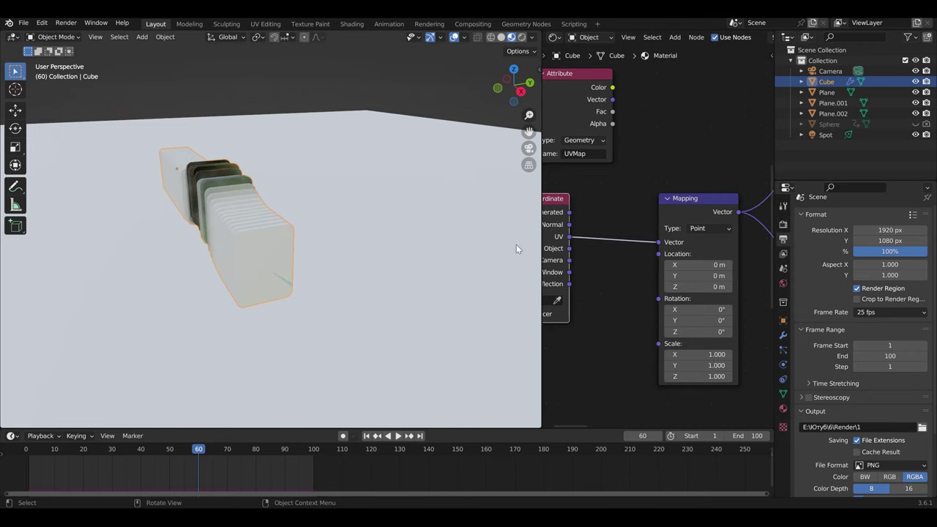
scroll(613, 219, "down", 2)
Delete the unused Attribute node, tidy Texture Coordinate, and raise the Voronoi scale
left_click_drag(574, 83, 627, 157)
key("x")
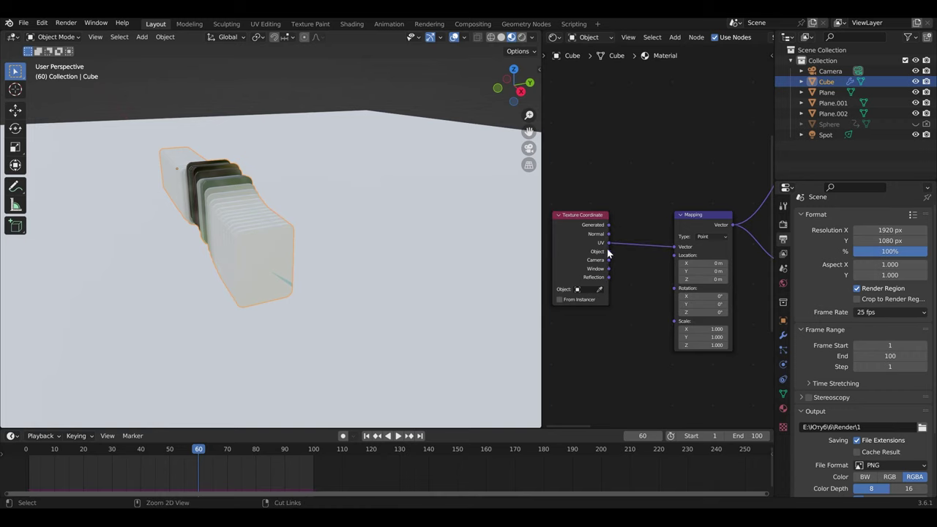
mouse_move(607, 249)
left_mouse_down()
mouse_move(606, 263)
mouse_move(633, 266)
left_mouse_up()
scroll(665, 224, "right", 5, "ctrl")
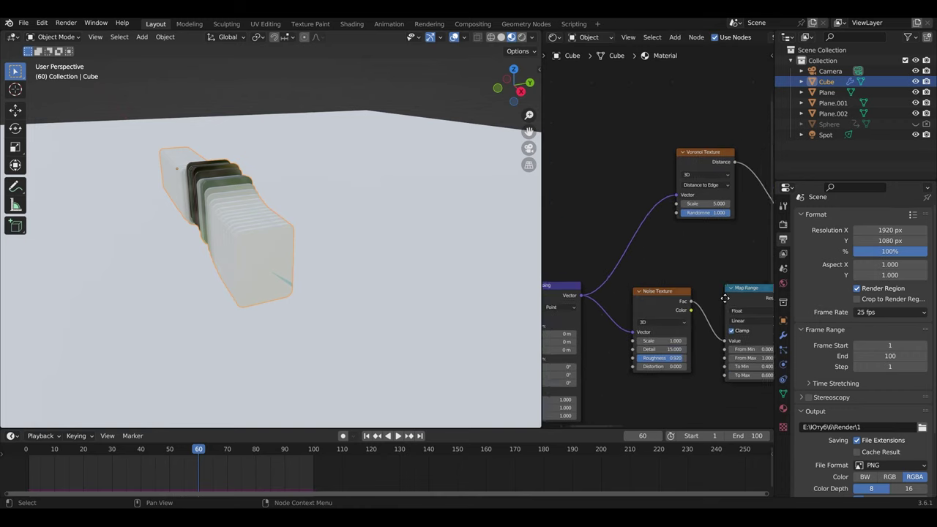
scroll(620, 295, "up", 3, "shift")
scroll(653, 275, "up", 3)
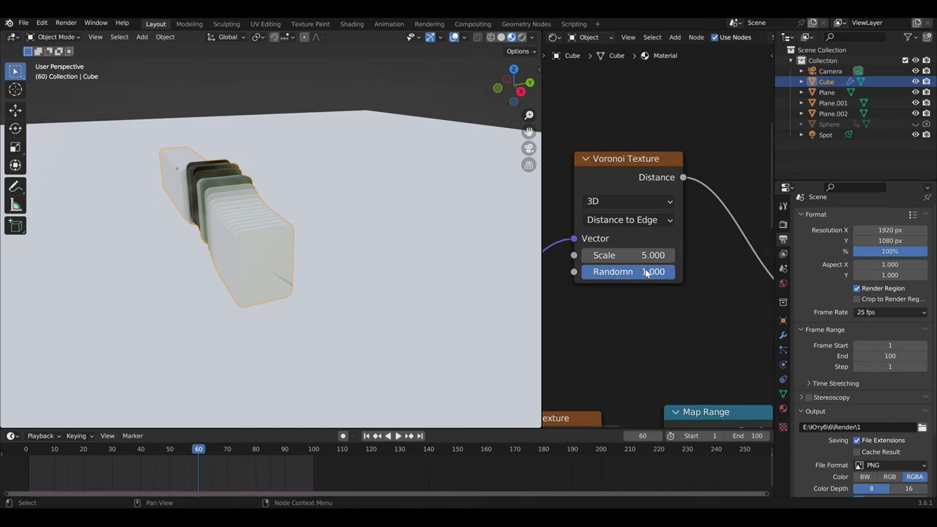
left_click_drag(629, 255, 695, 255)
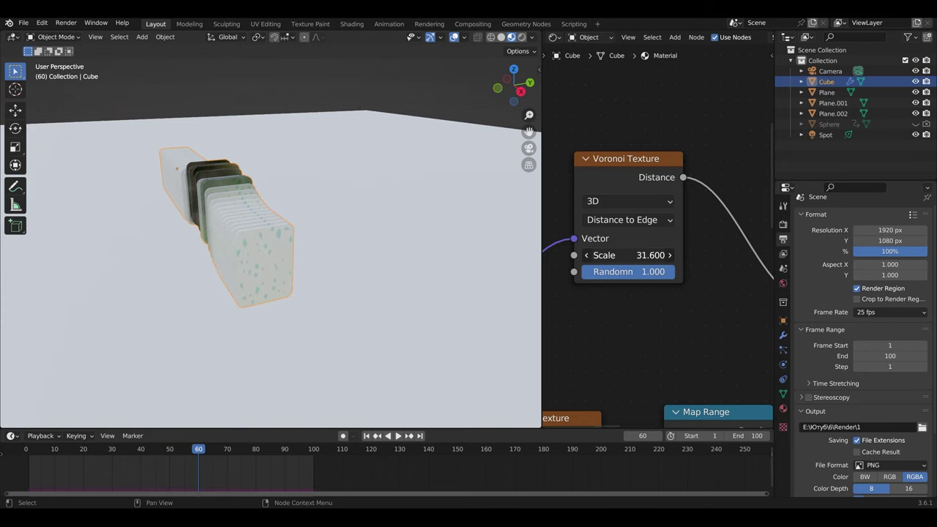
Hide the Plane.002 floor and switch the node area to the Geometry Node Editor
middle_click_drag(294, 265, 438, 265)
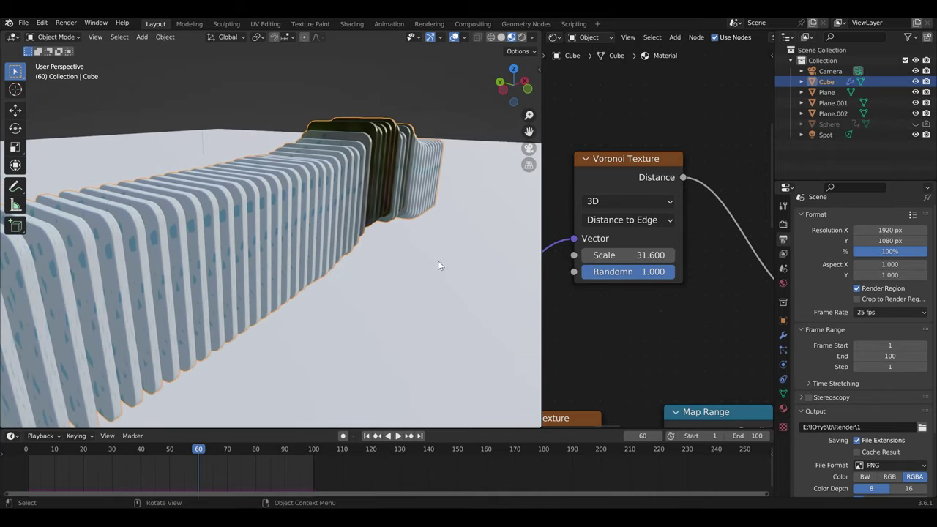
key("KP_0")
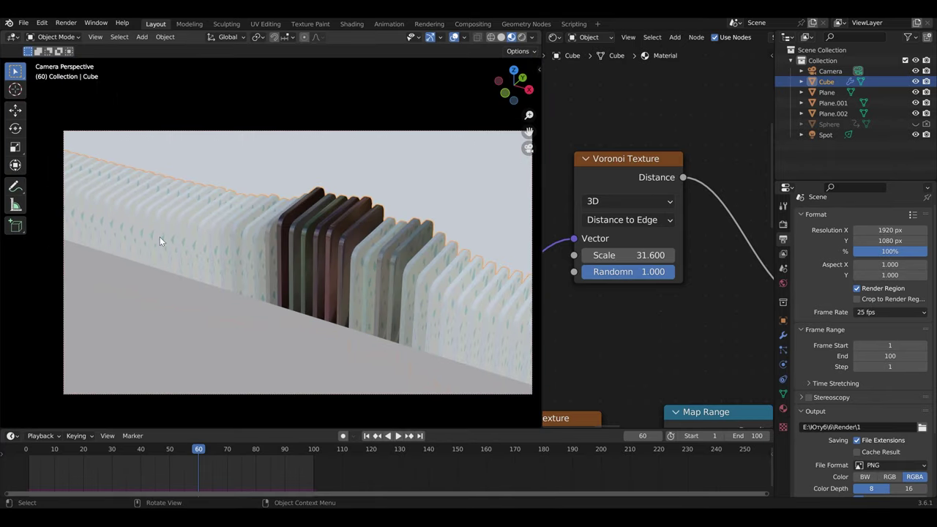
left_click(306, 356)
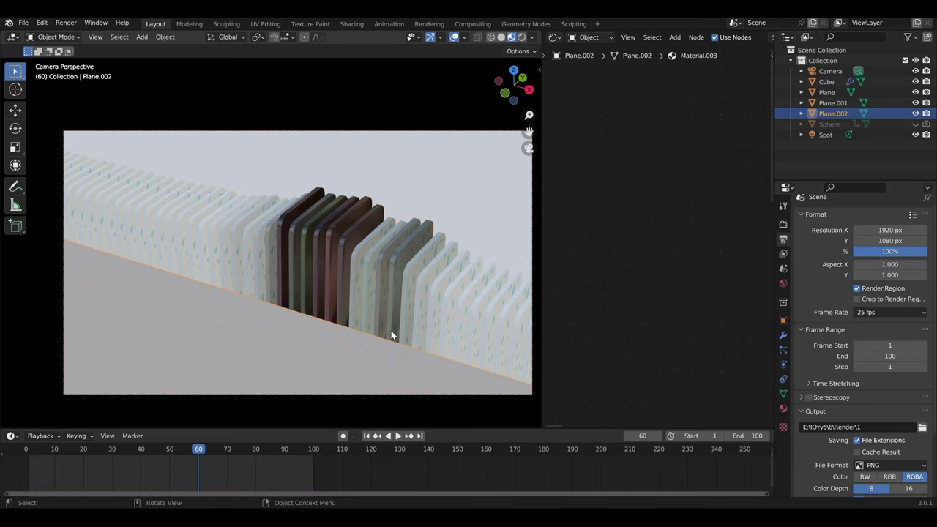
key("h")
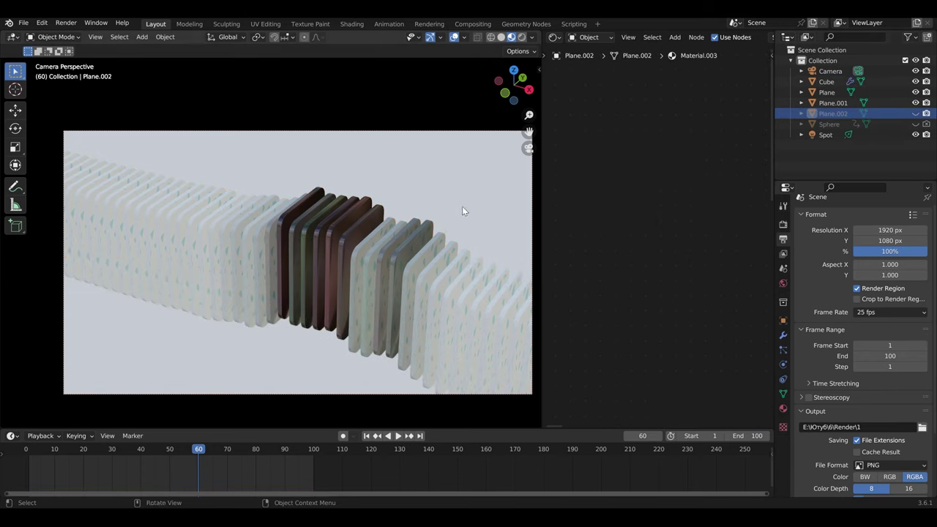
left_click(555, 38)
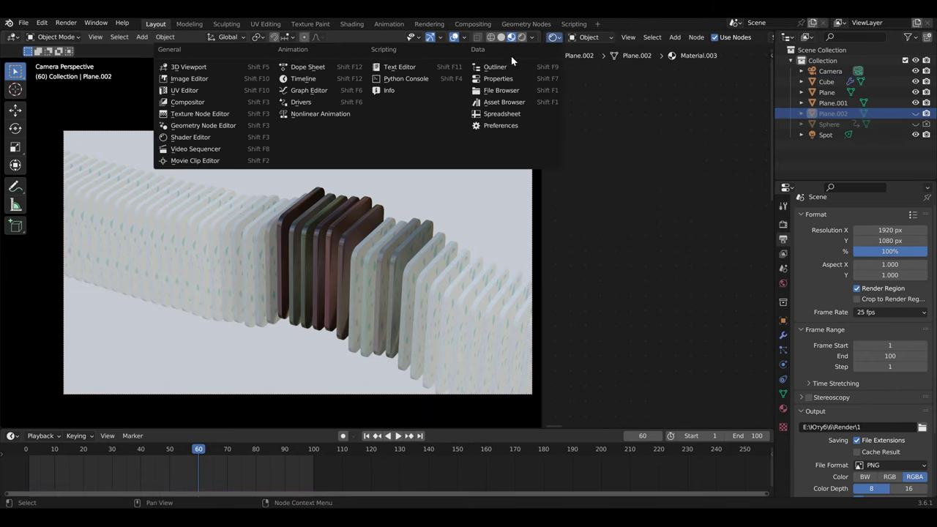
left_click(226, 129)
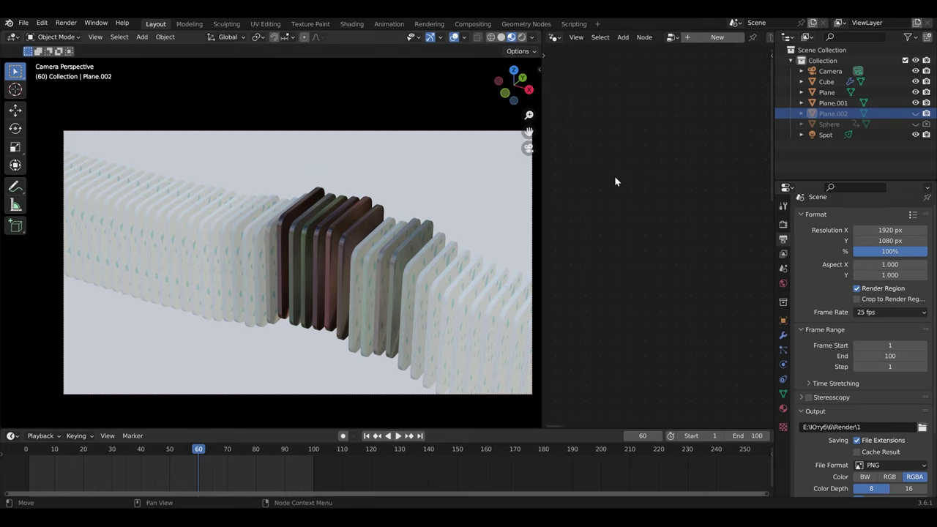
Insert a Store Named Attribute node before the Cube's Group Output
left_click(335, 263)
scroll(627, 270, "down", 3)
scroll(653, 269, "down", 3)
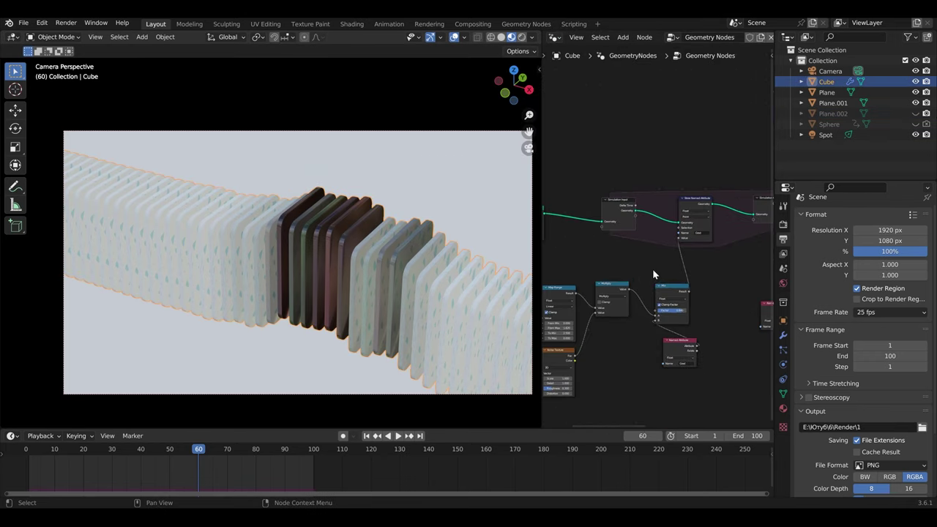
mouse_move(653, 275)
middle_mouse_down()
mouse_move(623, 240)
mouse_move(625, 208)
middle_mouse_up()
key("shift+a")
type("sto")
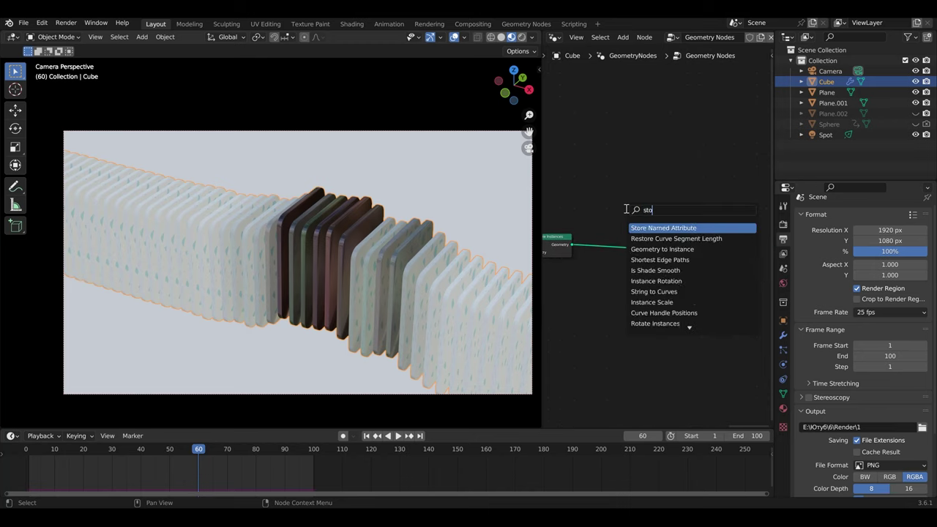
left_click(672, 228)
left_click(590, 220)
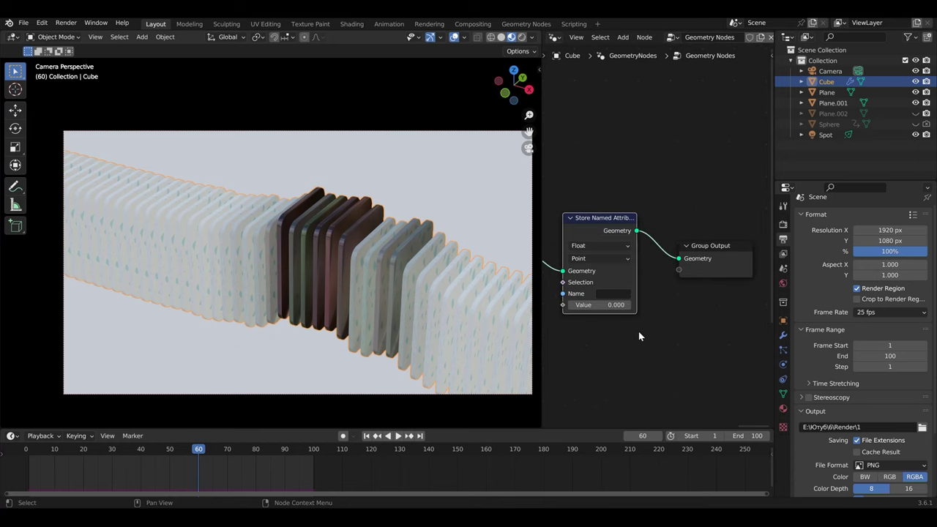
middle_click_drag(567, 331, 627, 300)
Add a Mesh Island node below the Store Named Attribute node
key("shift+a")
left_click(627, 297)
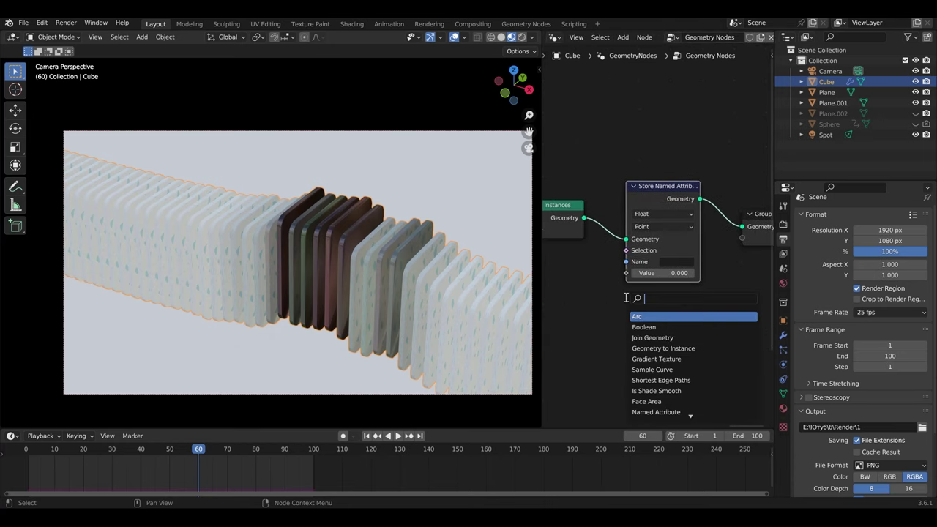
type("mesh i")
key("Return")
left_click(576, 330)
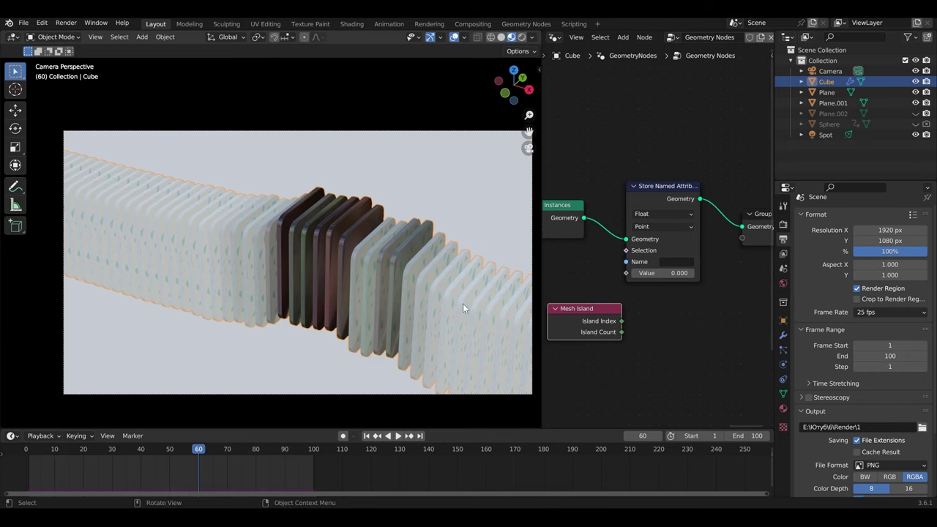
mouse_move(141, 223)
middle_mouse_down()
mouse_move(211, 262)
mouse_move(299, 224)
middle_mouse_up()
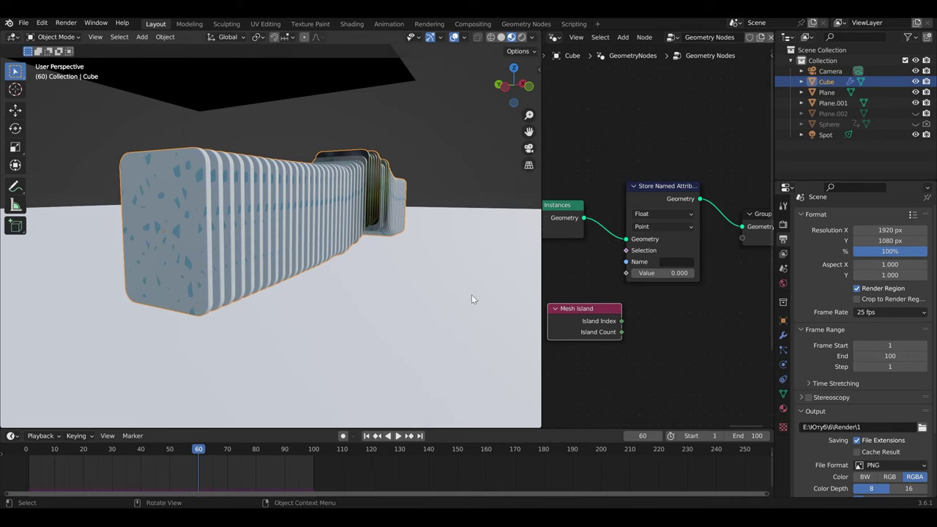
scroll(650, 349, "up", 1)
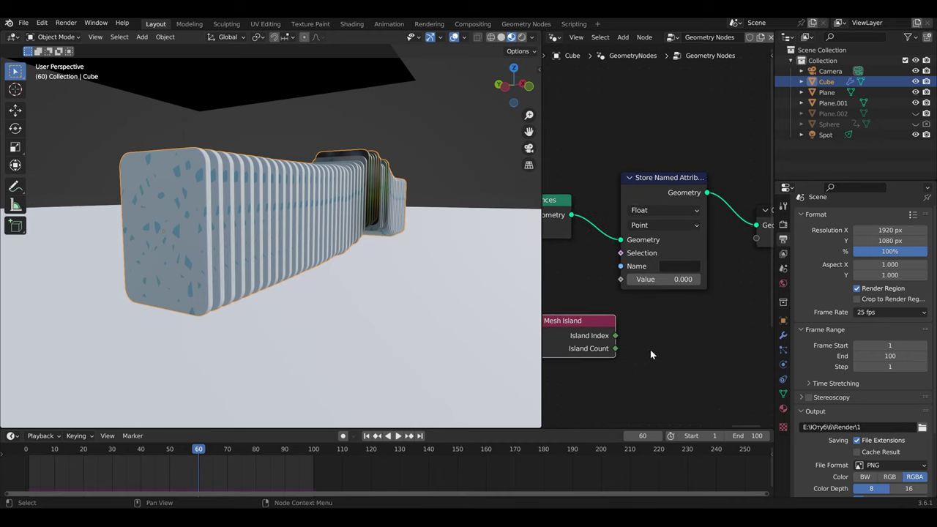
scroll(662, 349, "up", 1)
Store Mesh Island's index as an Integer attribute named 'Dot'
left_click(668, 202)
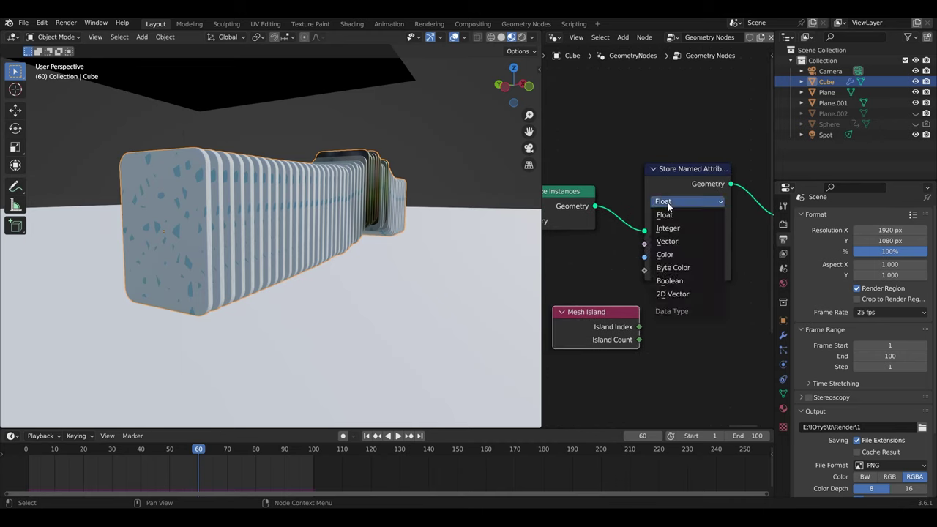
left_click(693, 231)
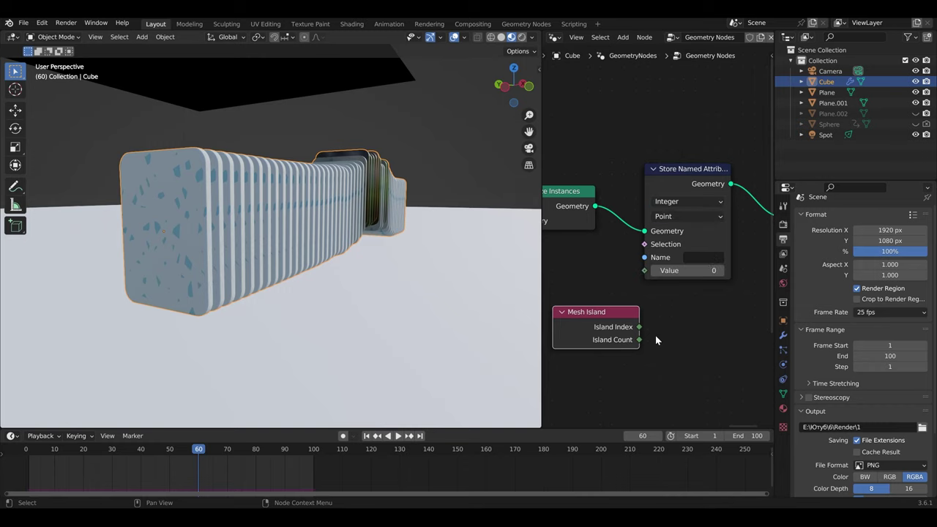
mouse_move(641, 327)
left_mouse_down()
mouse_move(592, 300)
mouse_move(672, 274)
left_mouse_up()
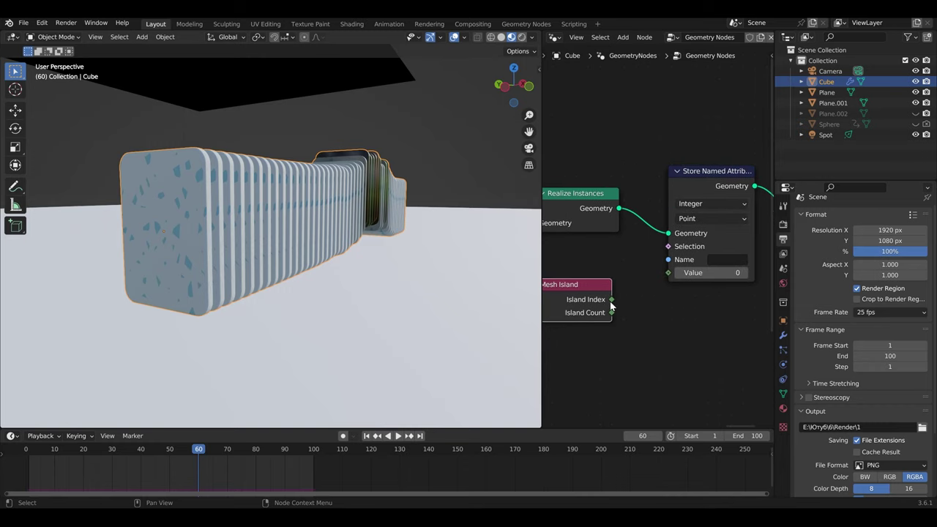
left_click(722, 261)
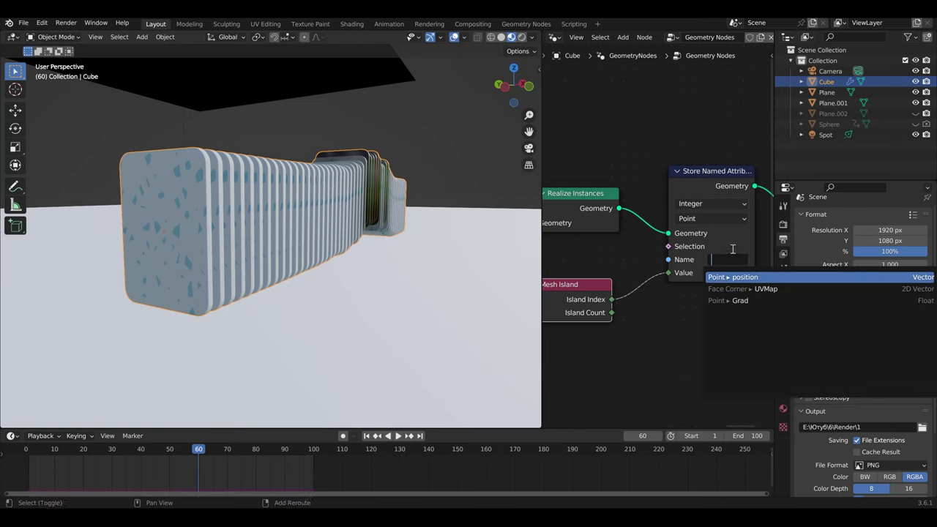
type("Dot")
key("Return")
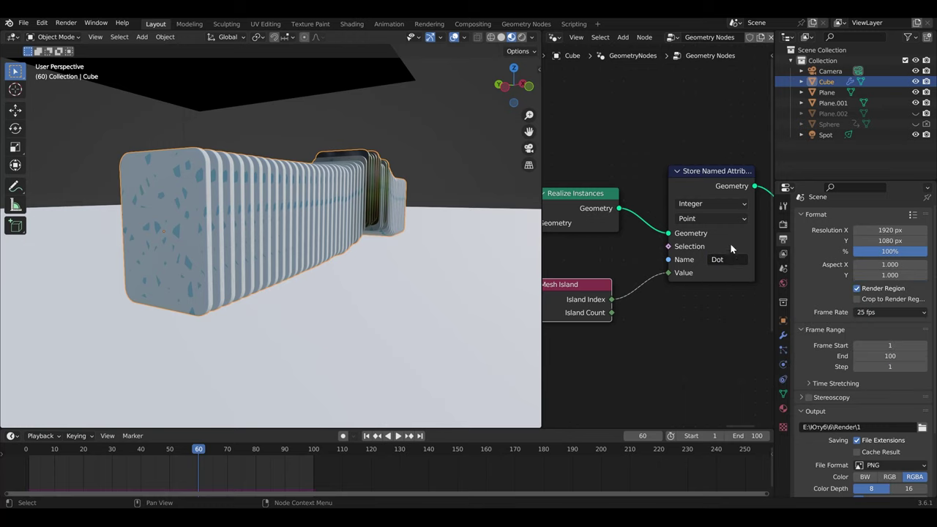
left_click(554, 37)
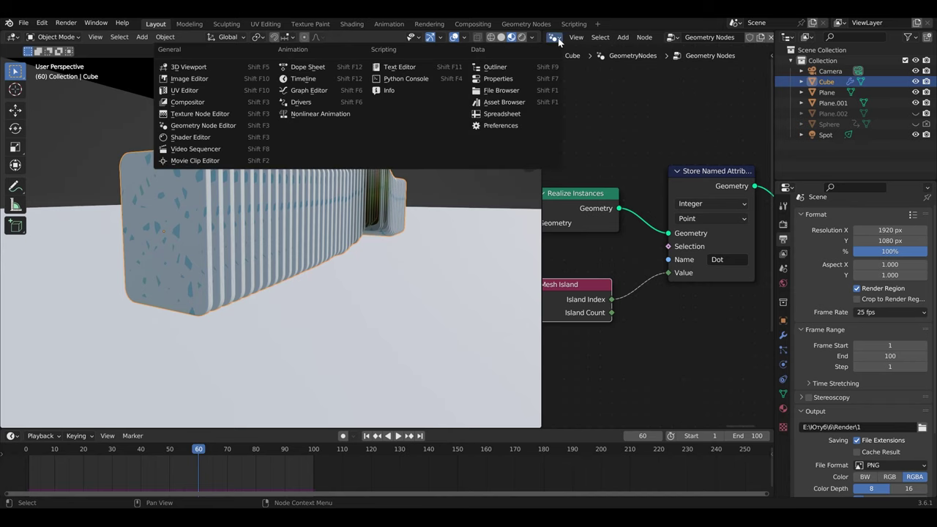
Show the Shader Editor and move Texture Coordinate closer to Mapping
left_click(201, 137)
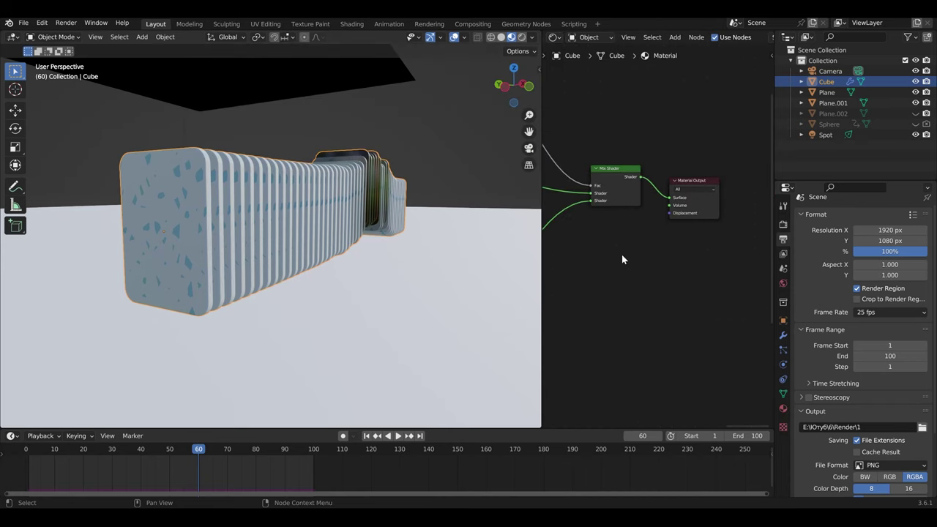
scroll(622, 259, "down", 1)
scroll(619, 256, "down", 3)
scroll(568, 299, "up", 2)
scroll(661, 304, "up", 2)
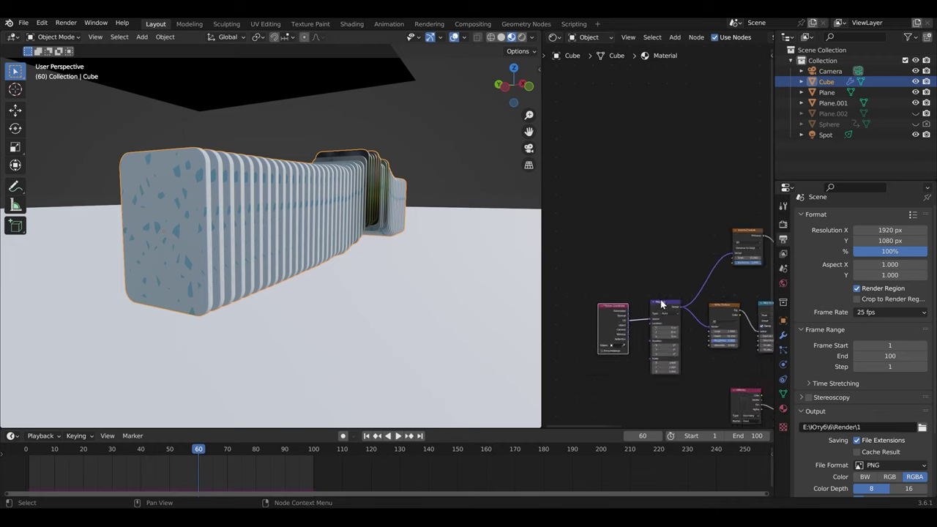
scroll(661, 304, "up", 2)
scroll(644, 306, "up", 1)
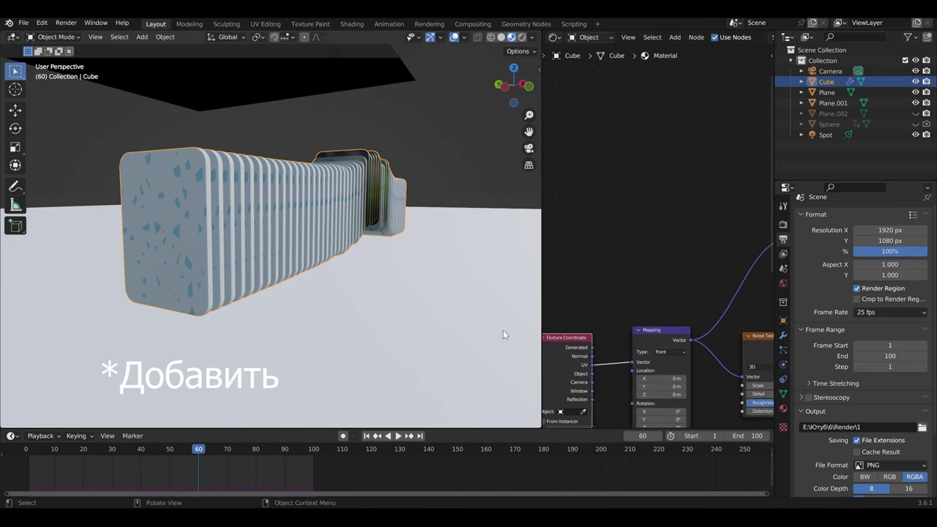
middle_click_drag(632, 308, 696, 230)
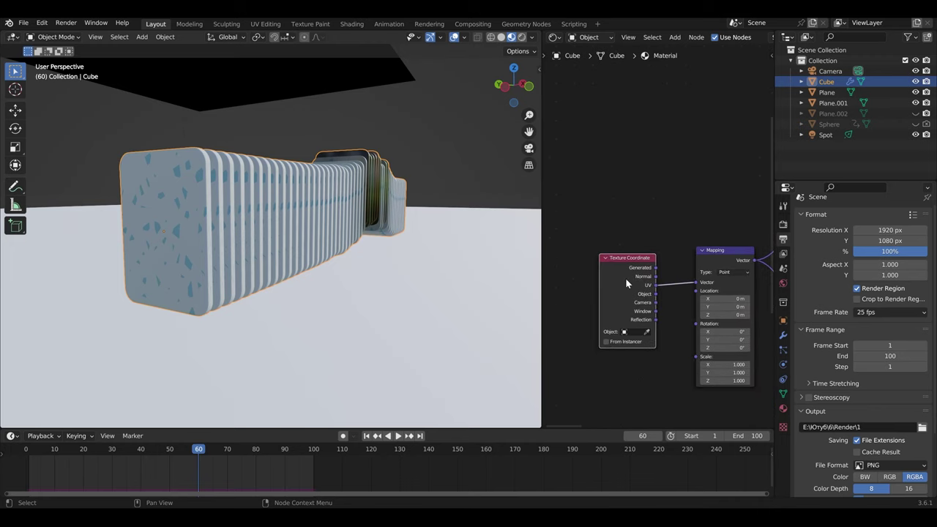
left_click_drag(626, 278, 579, 279)
Insert a Vector Math Add node between Texture Coordinate and Mapping
key("shift+a")
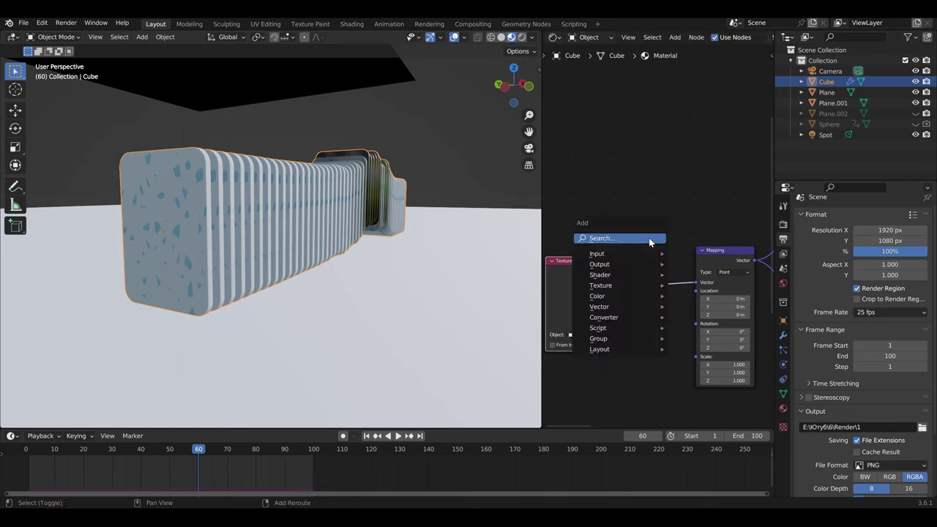
left_click(653, 238)
type("vec")
left_click(697, 257)
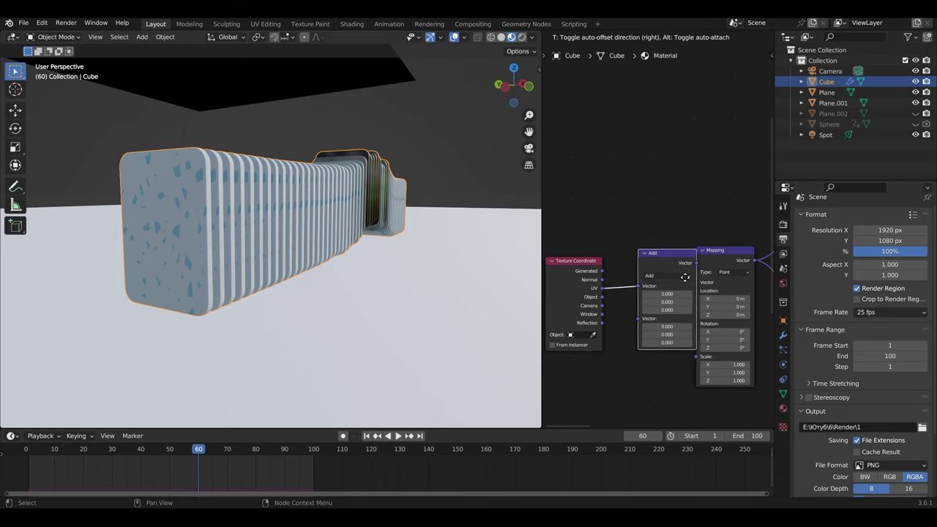
left_click(652, 279)
Add an Attribute node named 'Dot' and feed its Vector into the Add node
key("shift+a")
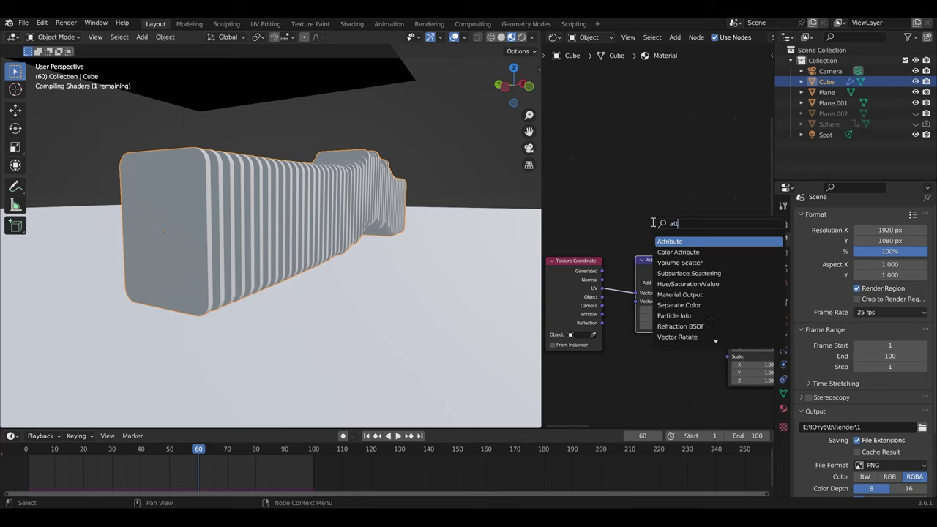
key("Return")
left_click(614, 357)
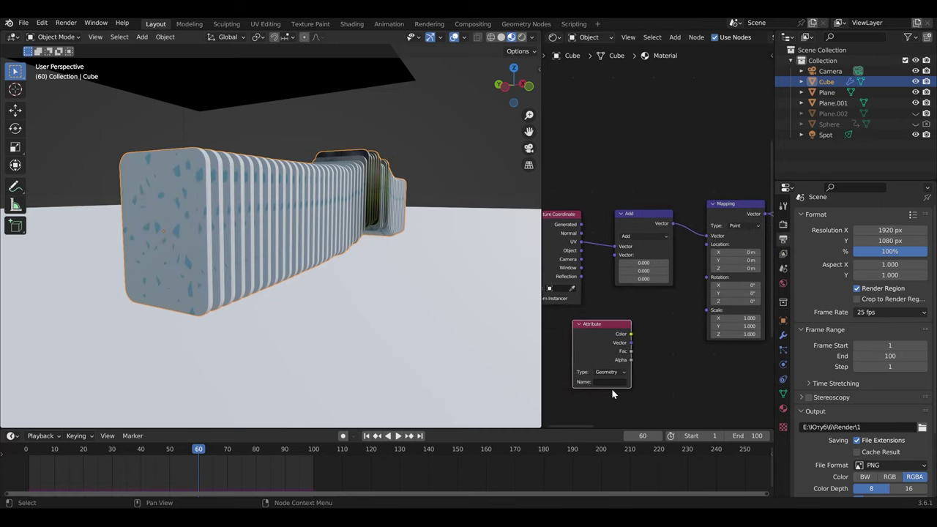
type("Dot")
left_click_drag(630, 343, 619, 257)
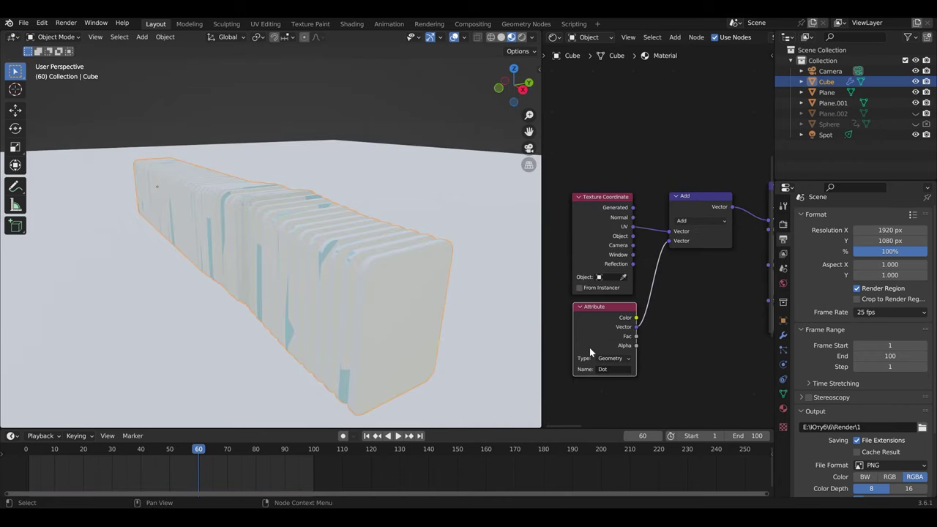
middle_click_drag(589, 347, 439, 468)
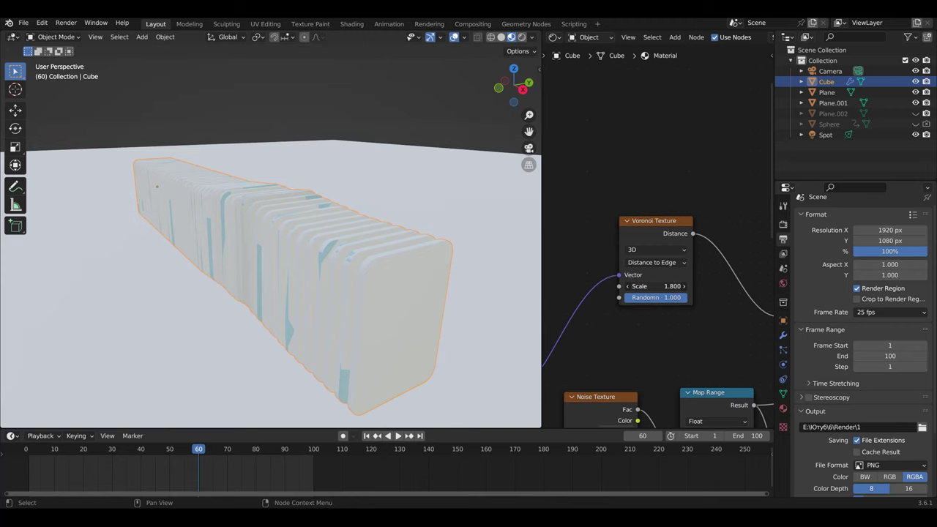
Raise the Voronoi scale for finer spots and play the animation through the camera view
mouse_move(655, 286)
left_mouse_down()
mouse_move(703, 286)
mouse_move(677, 287)
left_mouse_up()
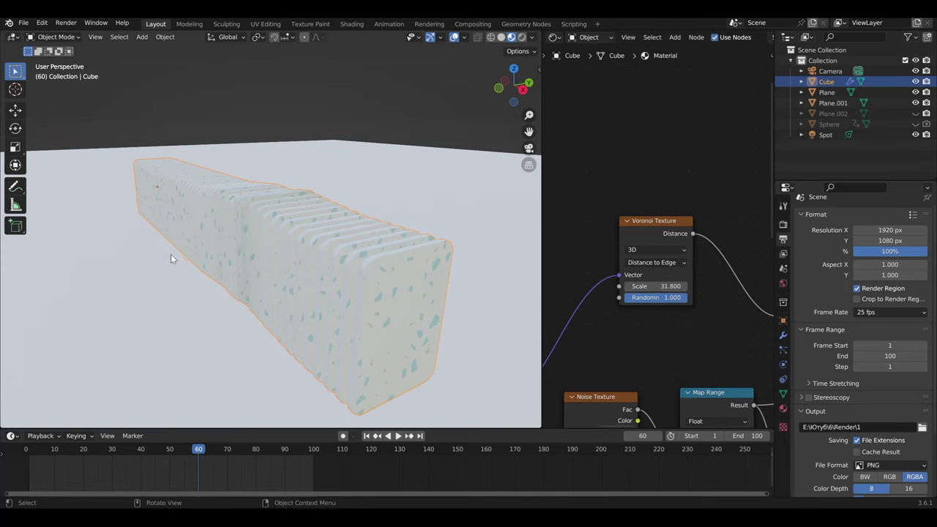
middle_click_drag(171, 254, 217, 253)
key("KP_0")
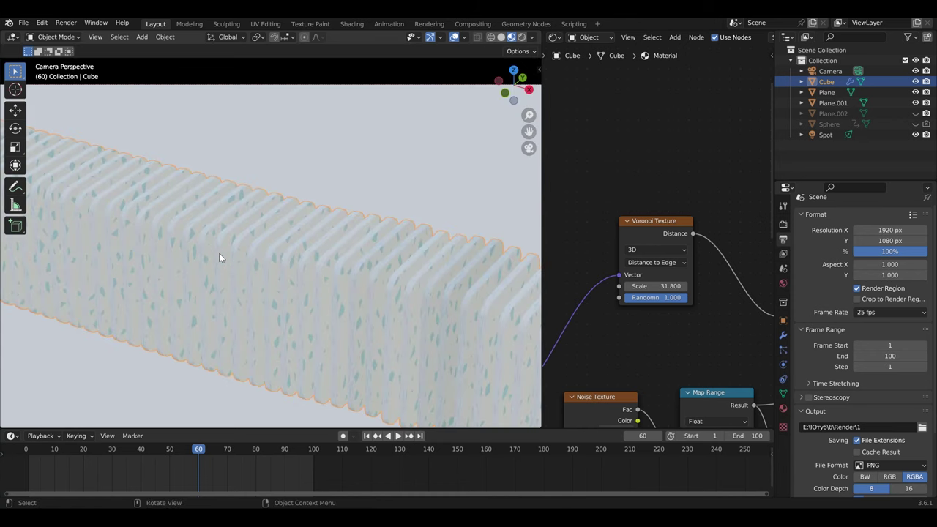
key("space")
left_click_drag(198, 450, 40, 451)
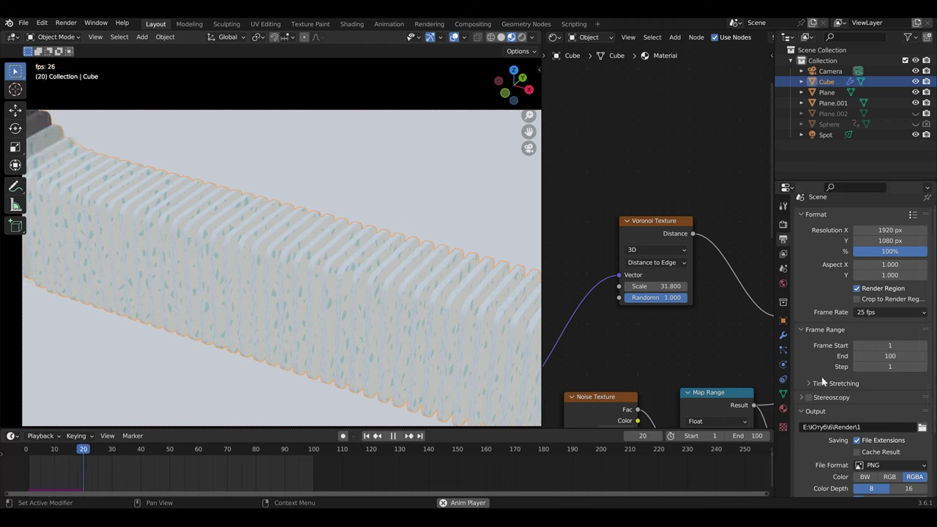
key("space")
Replay the animation to check how the fin material looks
scroll(652, 231, "down", 2)
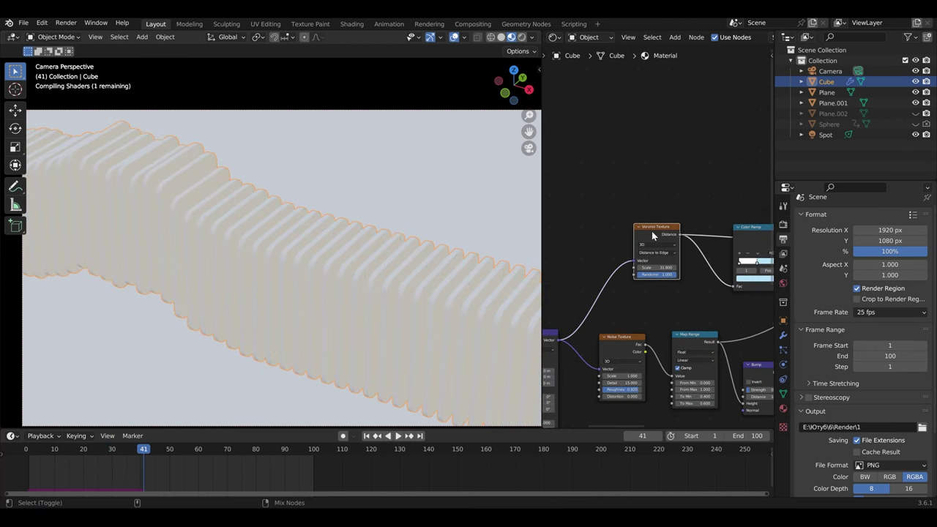
scroll(652, 231, "down", 2)
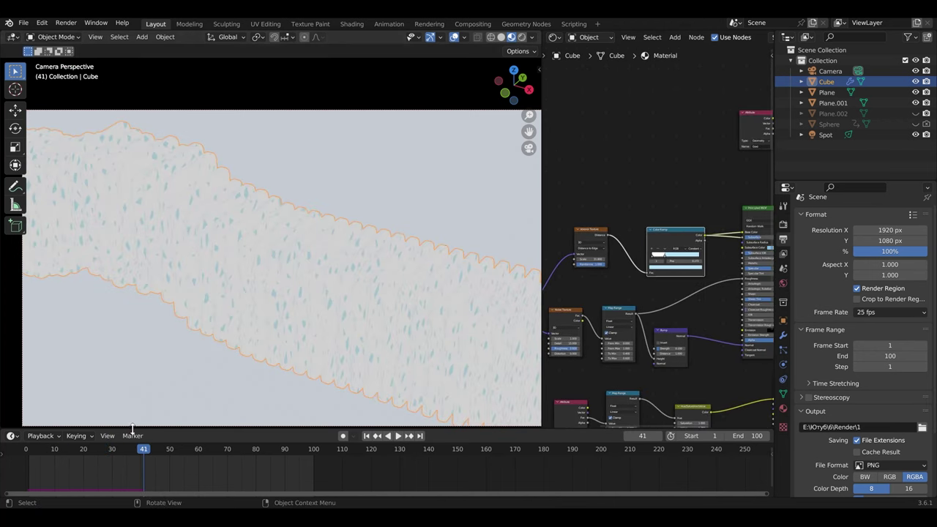
key("space")
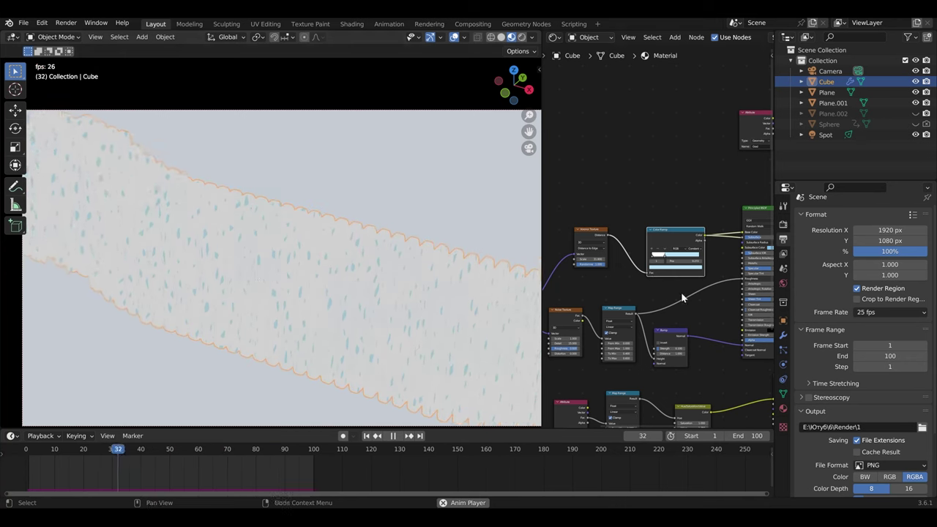
key("space")
Preview the Noise Texture's grey streaks alone, then restore the full material preview and play
scroll(681, 292, "up", 2)
middle_click_drag(554, 200, 700, 253)
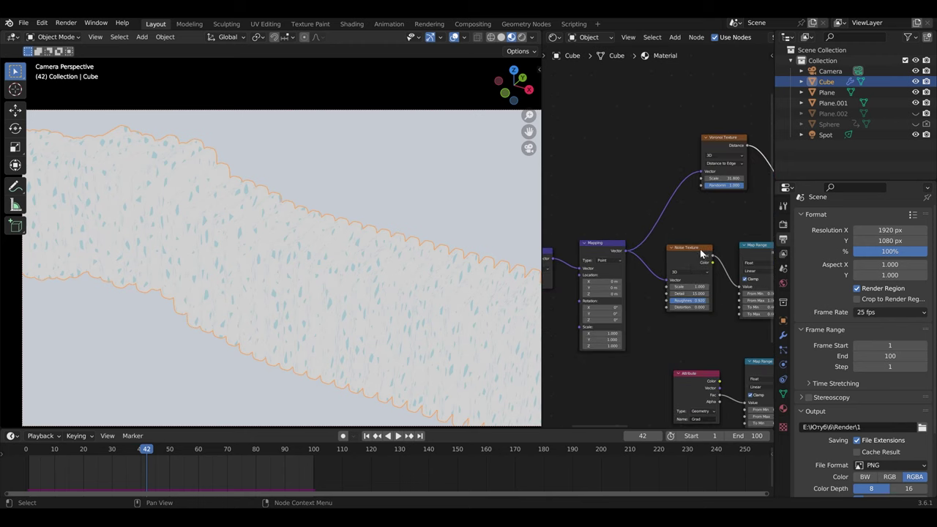
scroll(701, 252, "up", 1)
scroll(651, 253, "up", 1)
left_click(649, 252, "ctrl+shift")
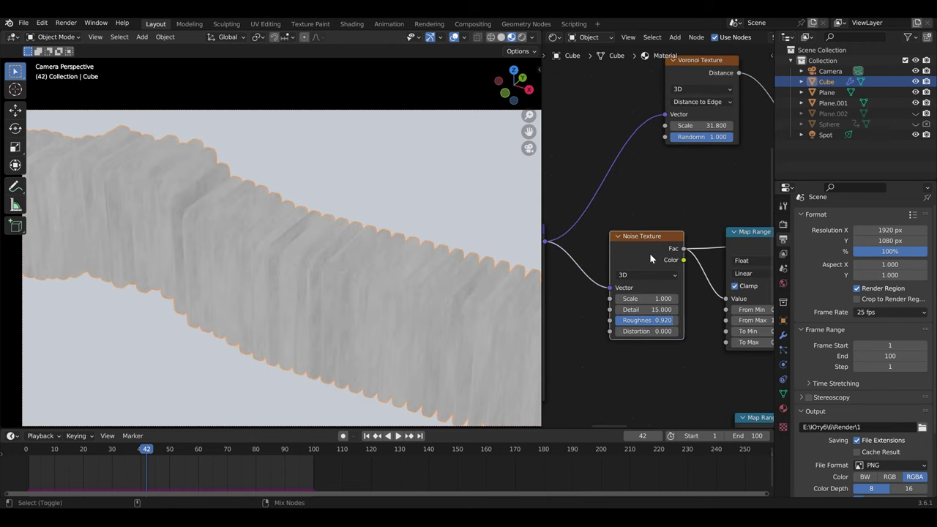
scroll(334, 308, "up", 2)
scroll(249, 311, "up", 2)
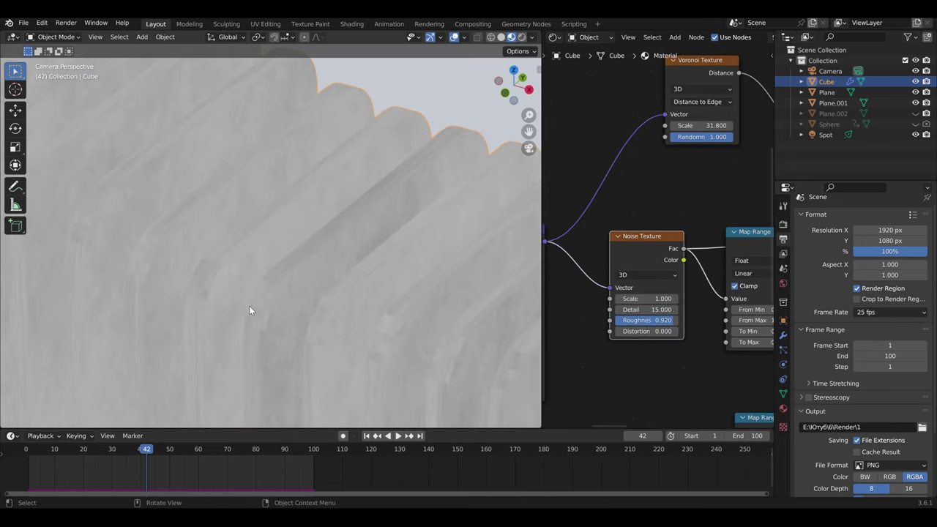
scroll(249, 308, "up", 2)
scroll(244, 304, "up", 1)
scroll(248, 264, "up", 1)
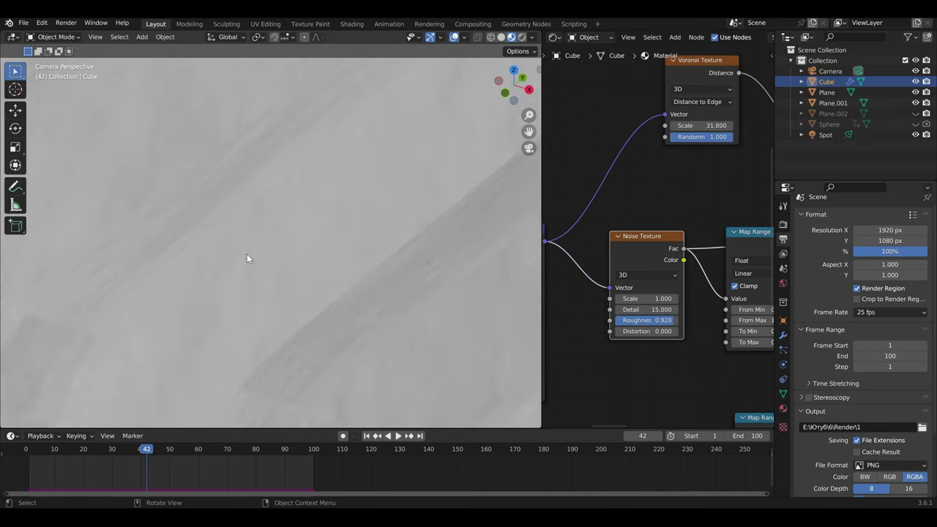
scroll(247, 258, "up", 1)
scroll(601, 293, "down", 3)
scroll(599, 295, "down", 2)
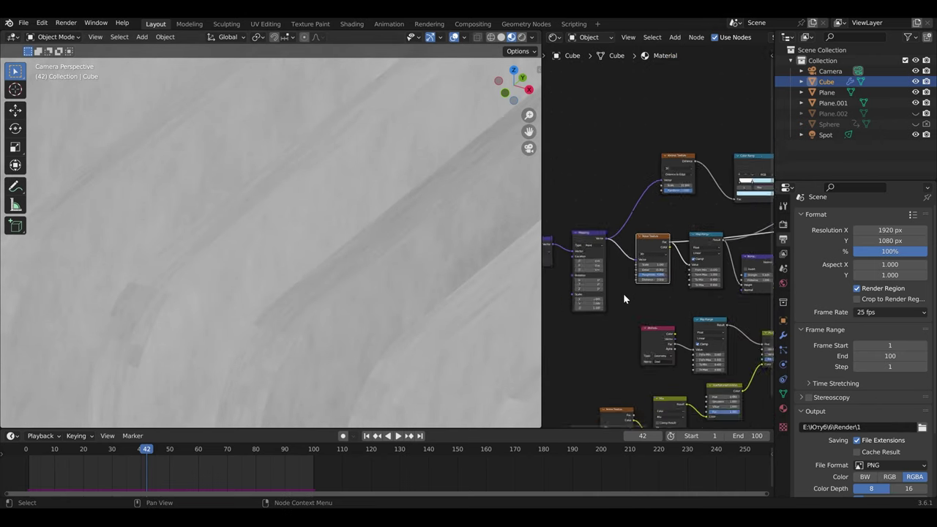
scroll(623, 299, "down", 2)
scroll(652, 261, "down", 2)
left_click(664, 229, "ctrl+shift")
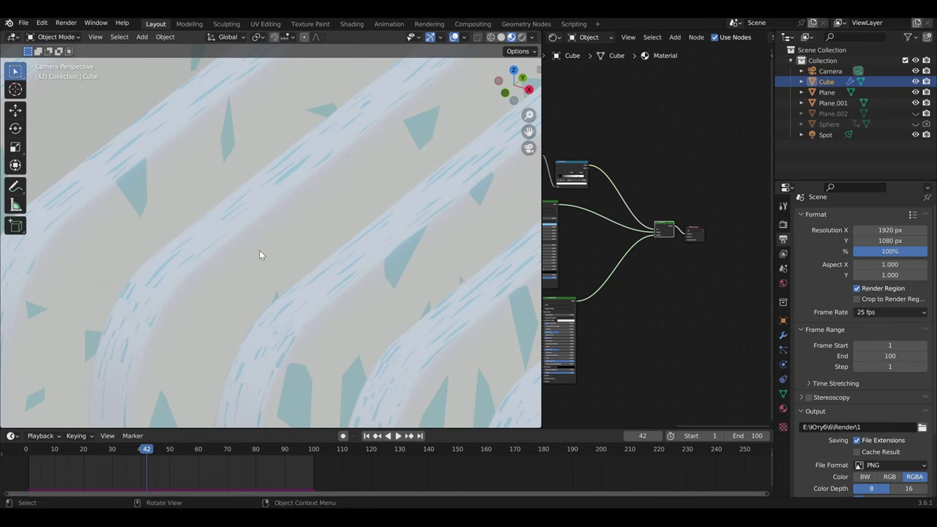
key("space")
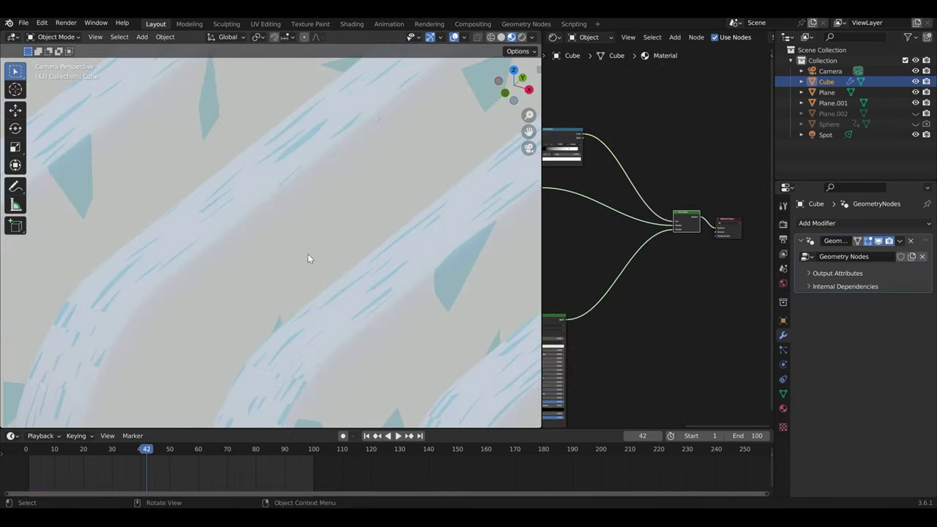
Disable the Geometry Nodes modifier in the viewport to show the single base fin
mouse_move(374, 270)
middle_mouse_down()
mouse_move(320, 230)
mouse_move(340, 230)
middle_mouse_up()
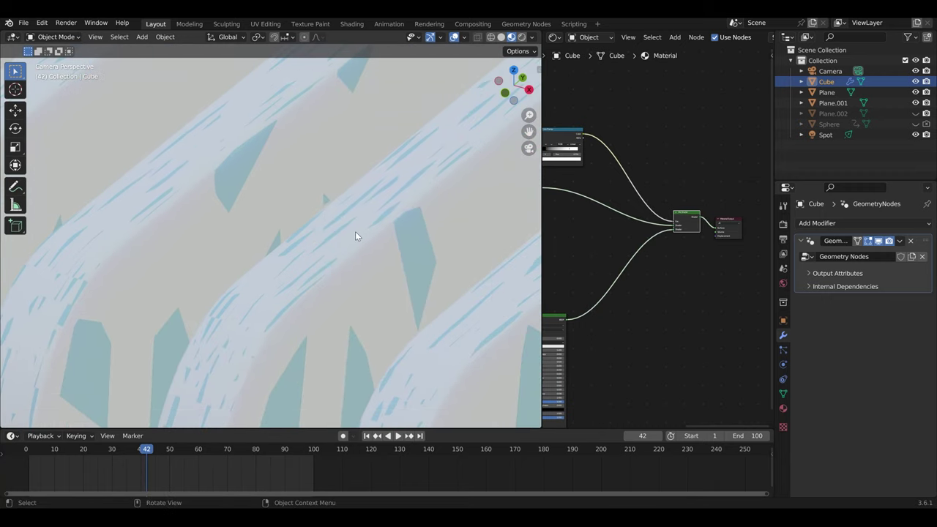
scroll(355, 236, "down", 5)
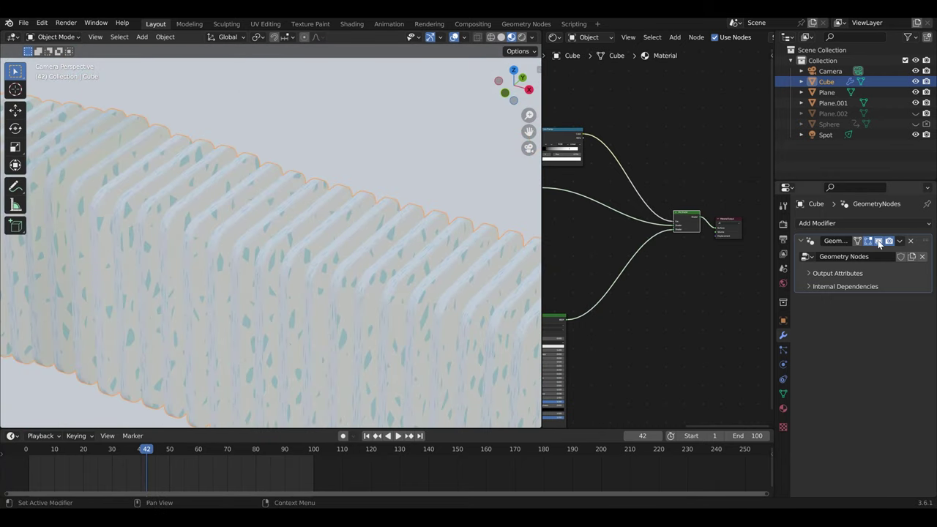
left_click(879, 242)
mouse_move(346, 233)
middle_mouse_down()
mouse_move(355, 236)
mouse_move(175, 253)
mouse_move(467, 305)
mouse_move(255, 251)
middle_mouse_up()
Re-unwrap the base fin with Smart UV Project and inspect the textured result
key("Tab")
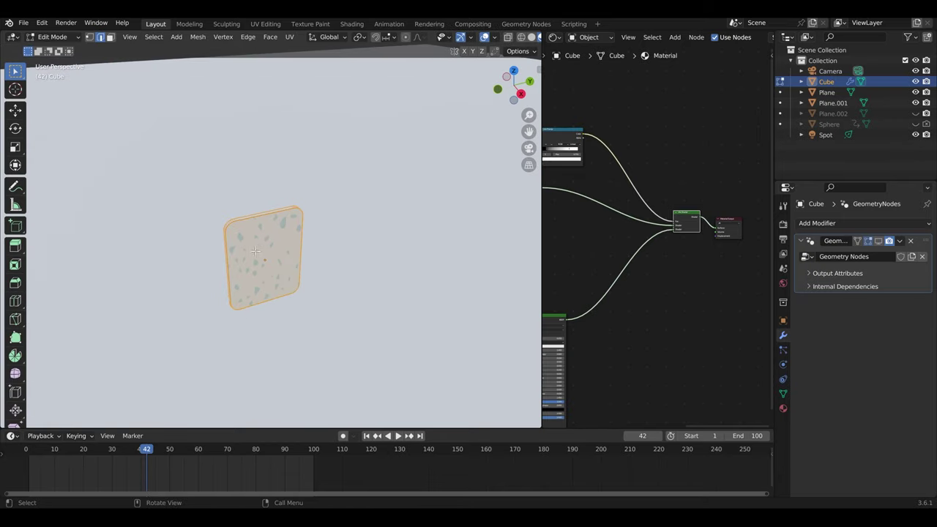
key("u")
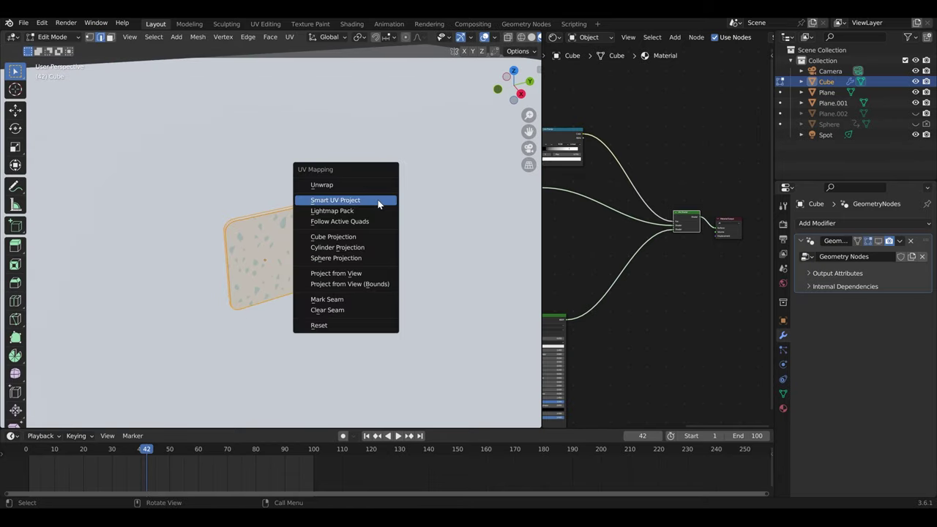
left_click(379, 205)
left_click(390, 297)
key("Tab")
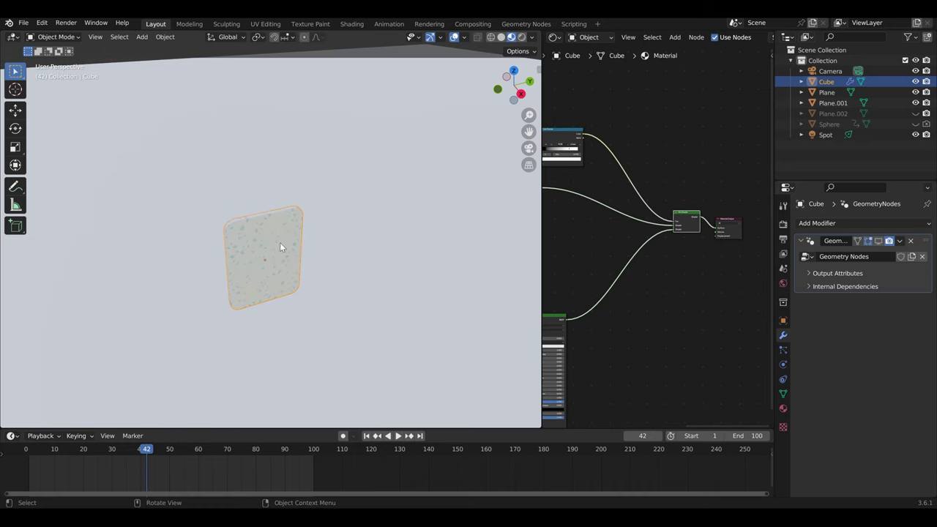
mouse_move(356, 230)
middle_mouse_down()
mouse_move(239, 251)
mouse_move(266, 235)
middle_mouse_up()
scroll(238, 250, "up", 2)
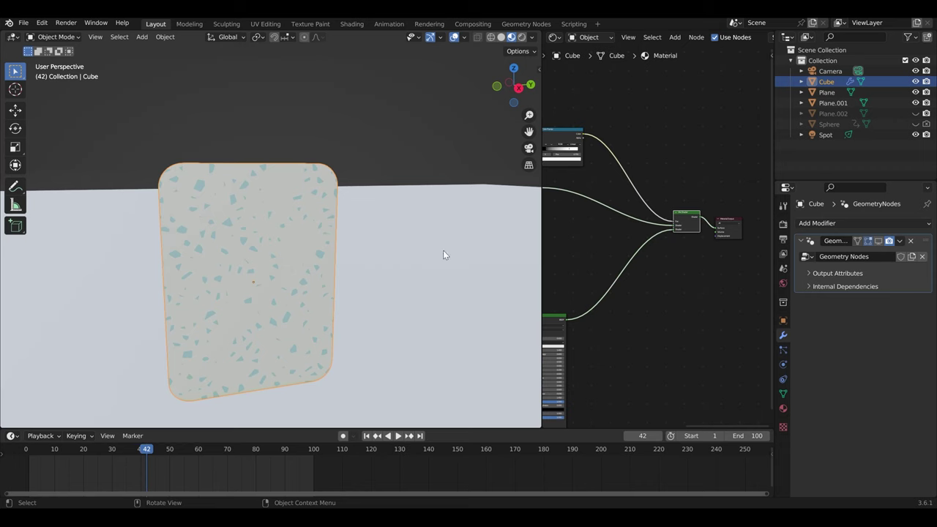
middle_click_drag(443, 251, 313, 261)
Play the animation in the camera view and stop at frame 100
key("KP_0")
scroll(314, 258, "up", 4)
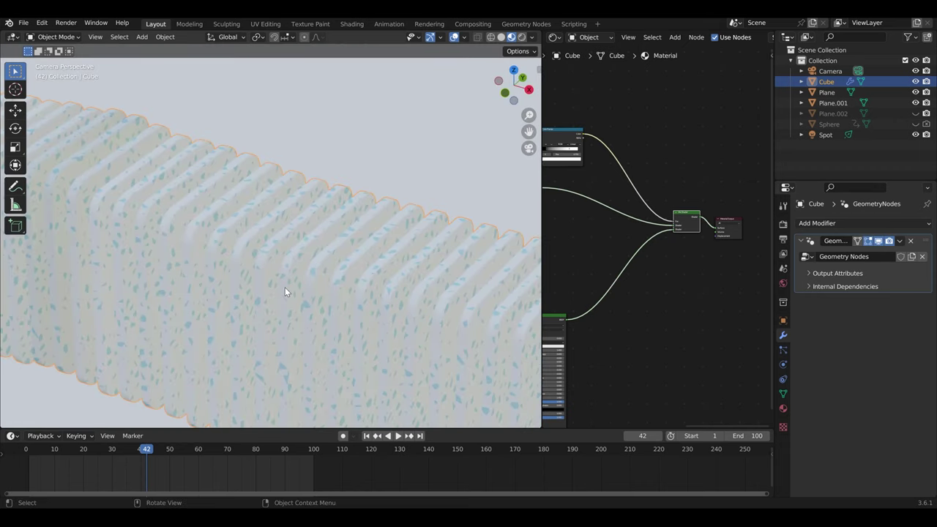
scroll(286, 291, "down", 2)
key("space")
scroll(296, 290, "down", 2)
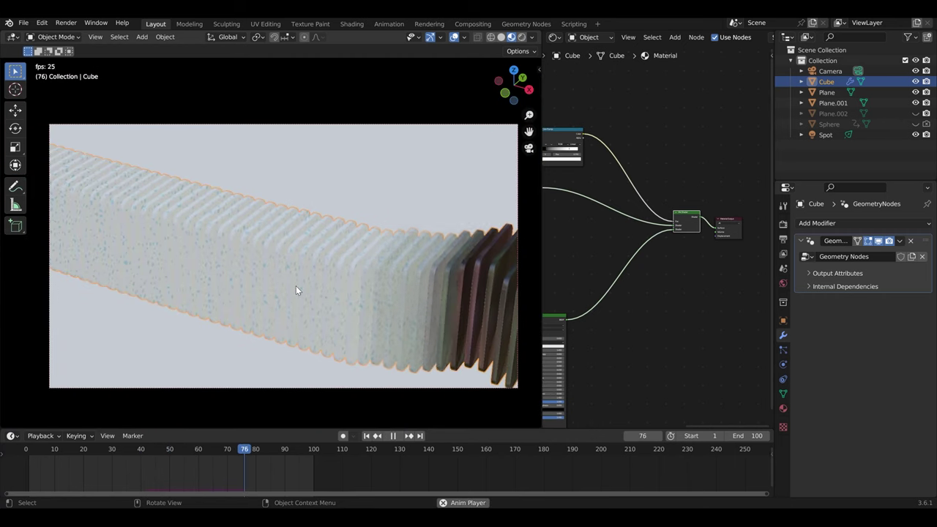
key("space")
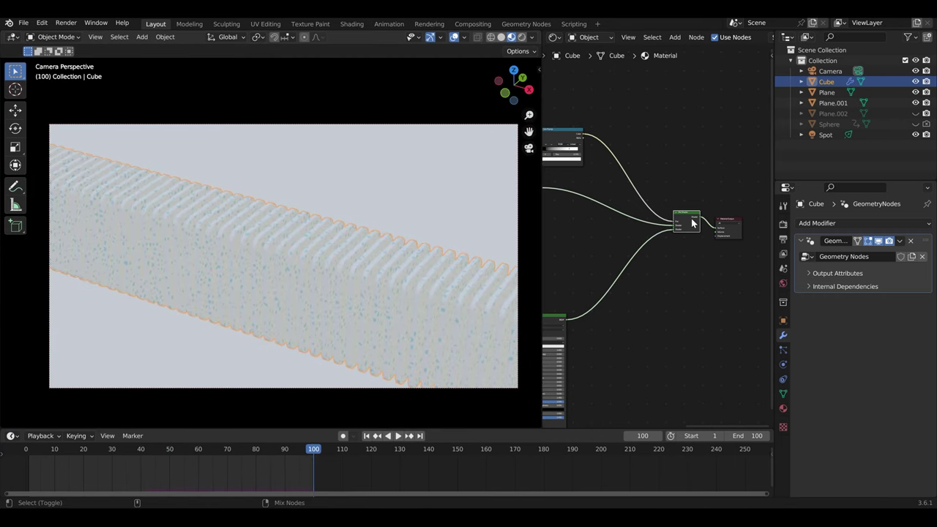
Switch the viewport shading to Rendered preview
scroll(689, 214, "up", 2)
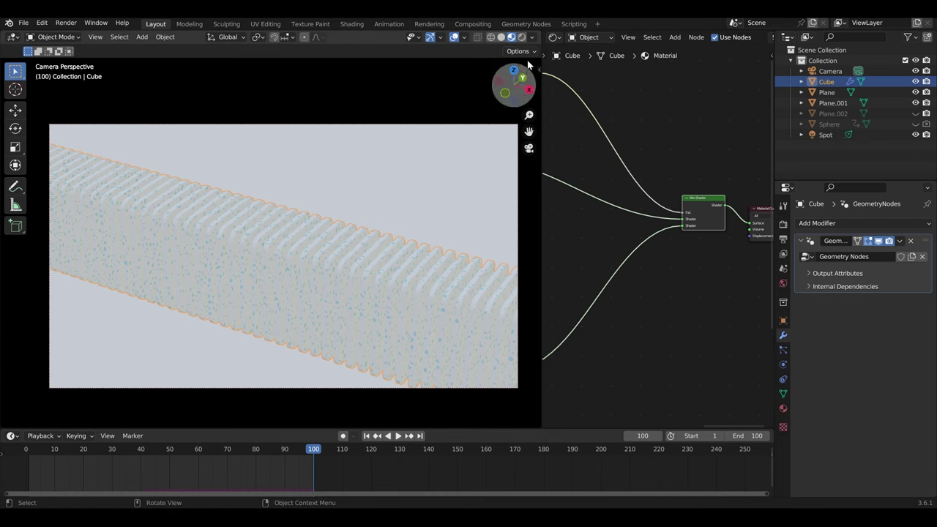
left_click(521, 37)
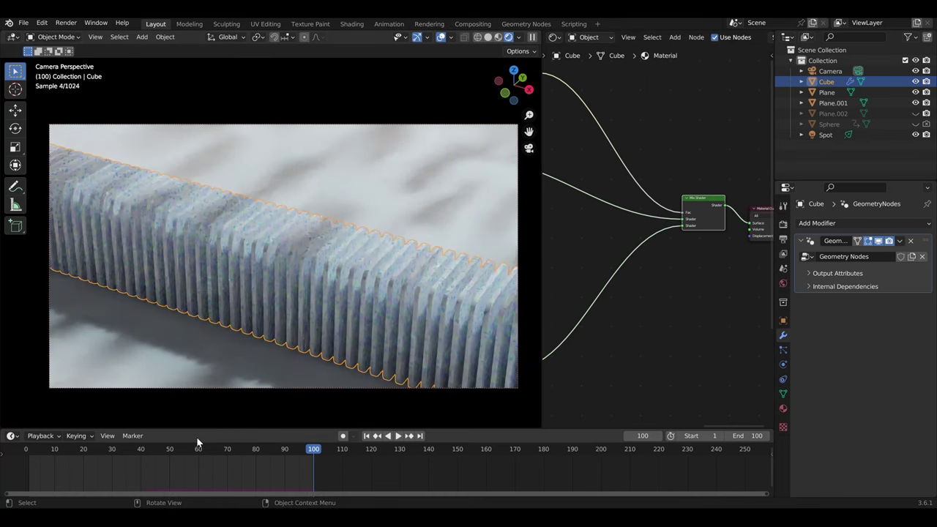
scroll(311, 326, "up", 3)
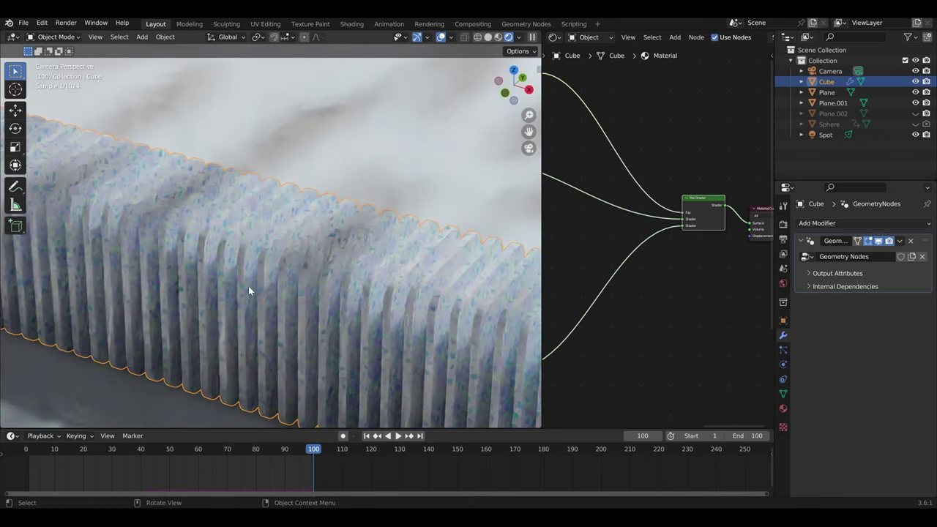
scroll(608, 316, "down", 2)
scroll(644, 293, "down", 2)
scroll(681, 256, "up", 3)
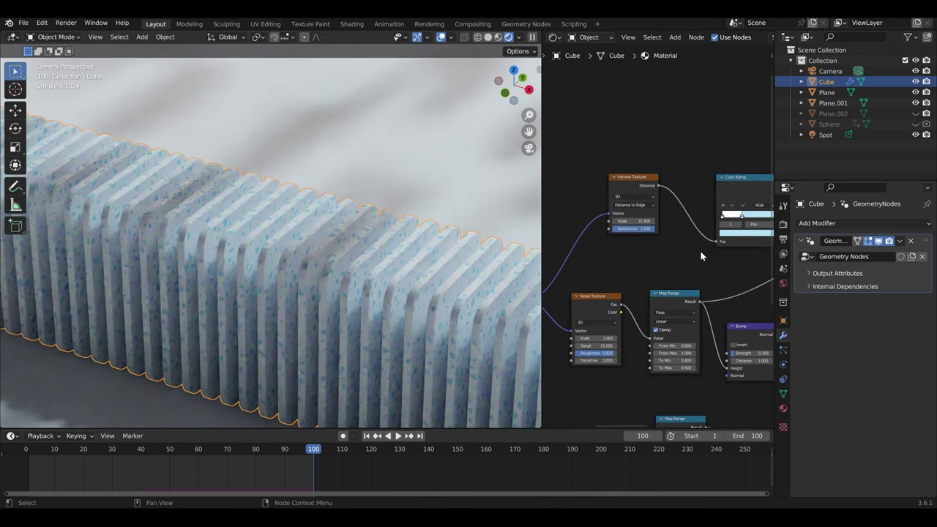
Move the Voronoi Color Ramp's blue stop to position 0.347
middle_click_drag(700, 250, 544, 311)
left_click_drag(684, 251, 695, 252)
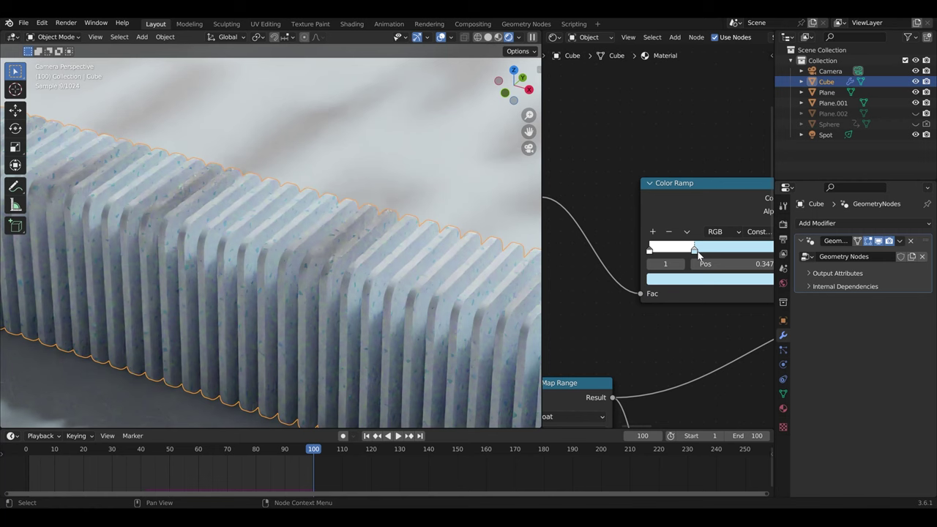
scroll(699, 254, "down", 1)
scroll(674, 261, "down", 2)
scroll(674, 262, "down", 1)
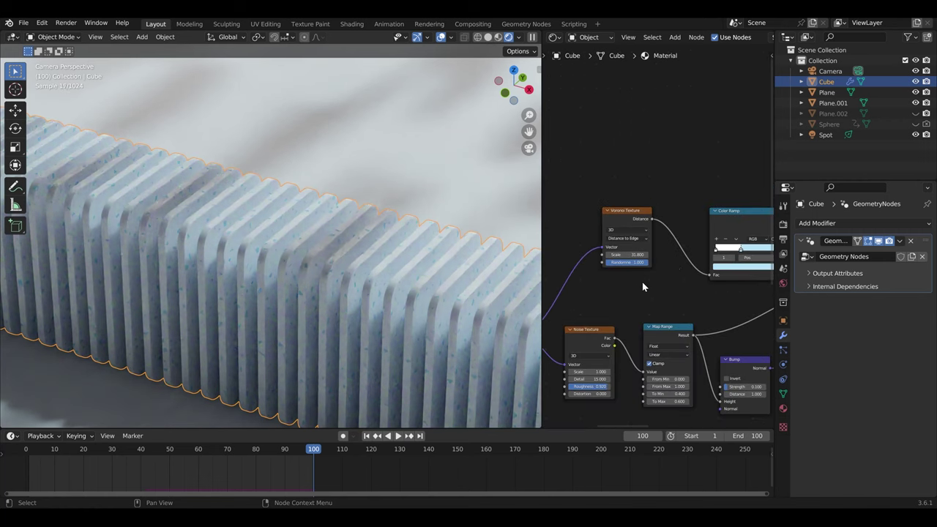